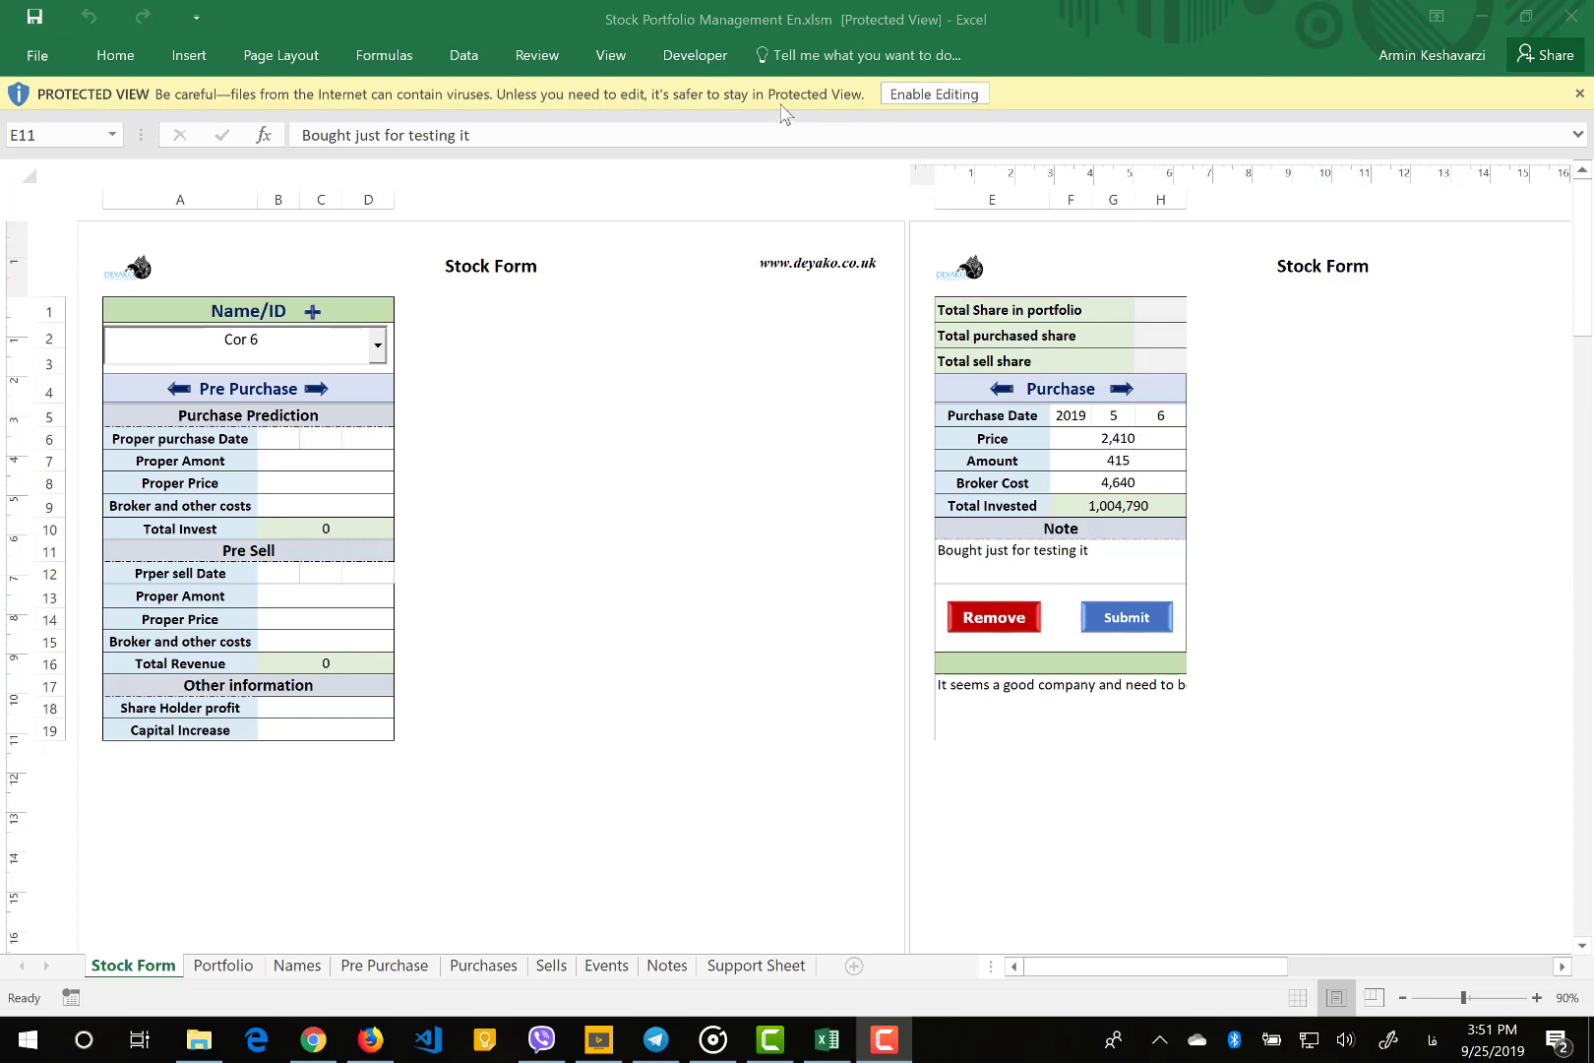
# Enable editing and active content for the Stock Portfolio Management En.xlsm workbook
pyautogui.click(924, 95)
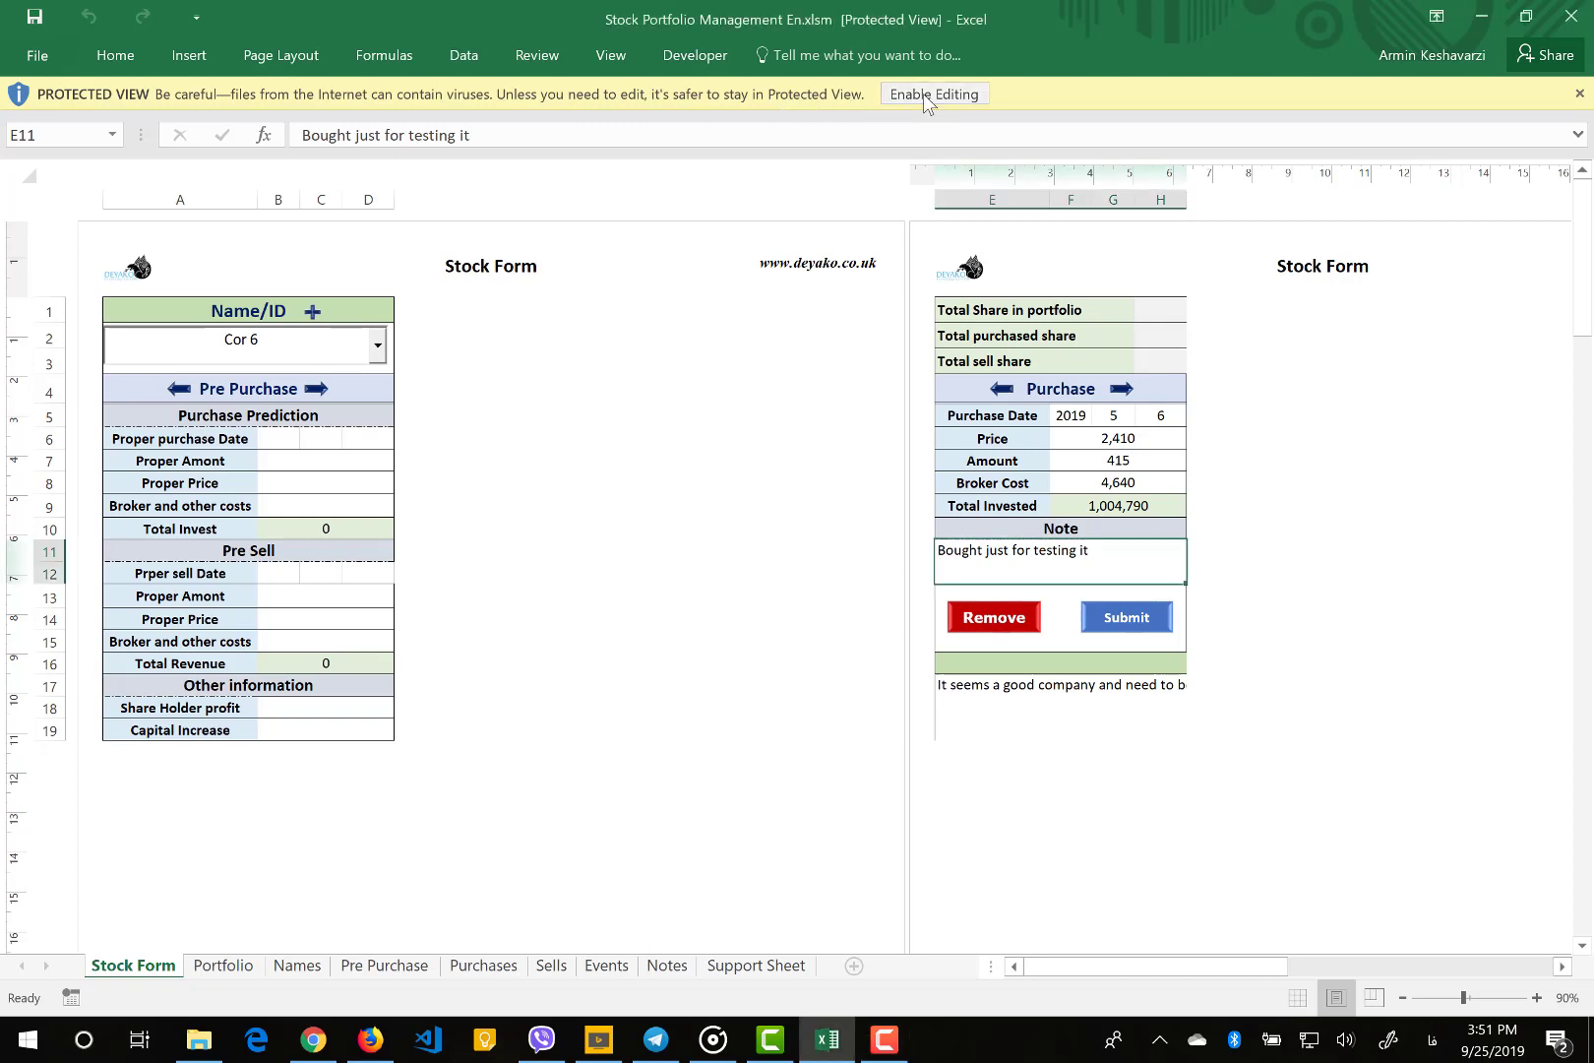
pyautogui.click(924, 94)
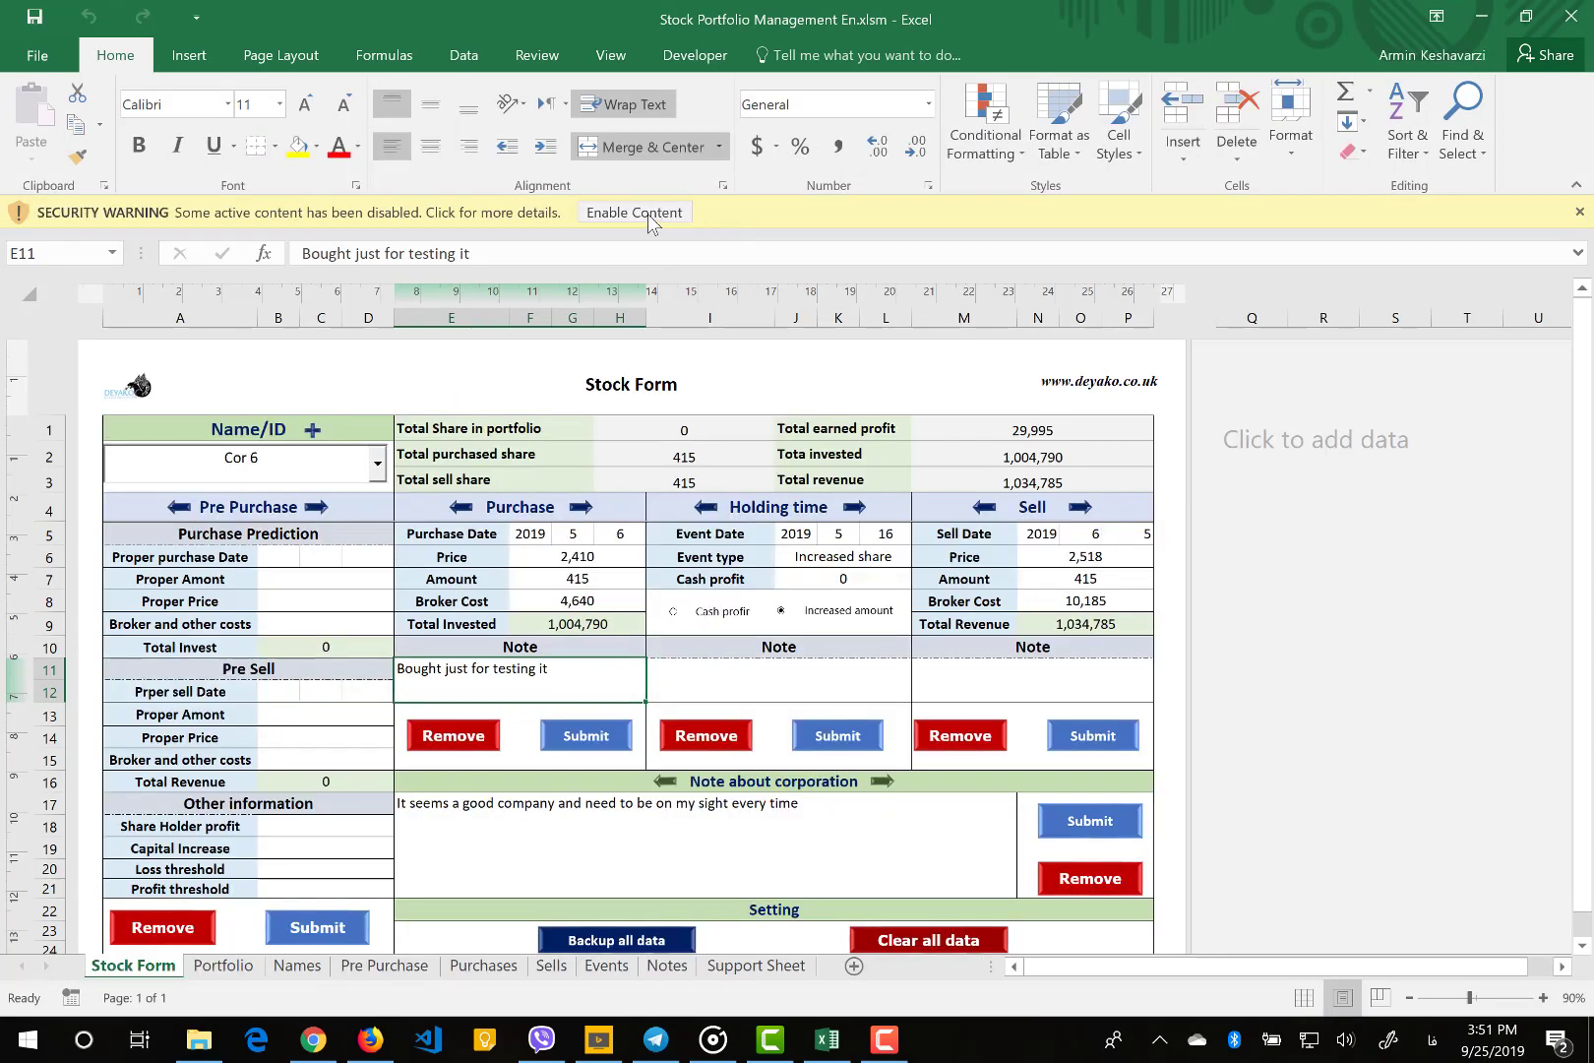
pyautogui.click(649, 214)
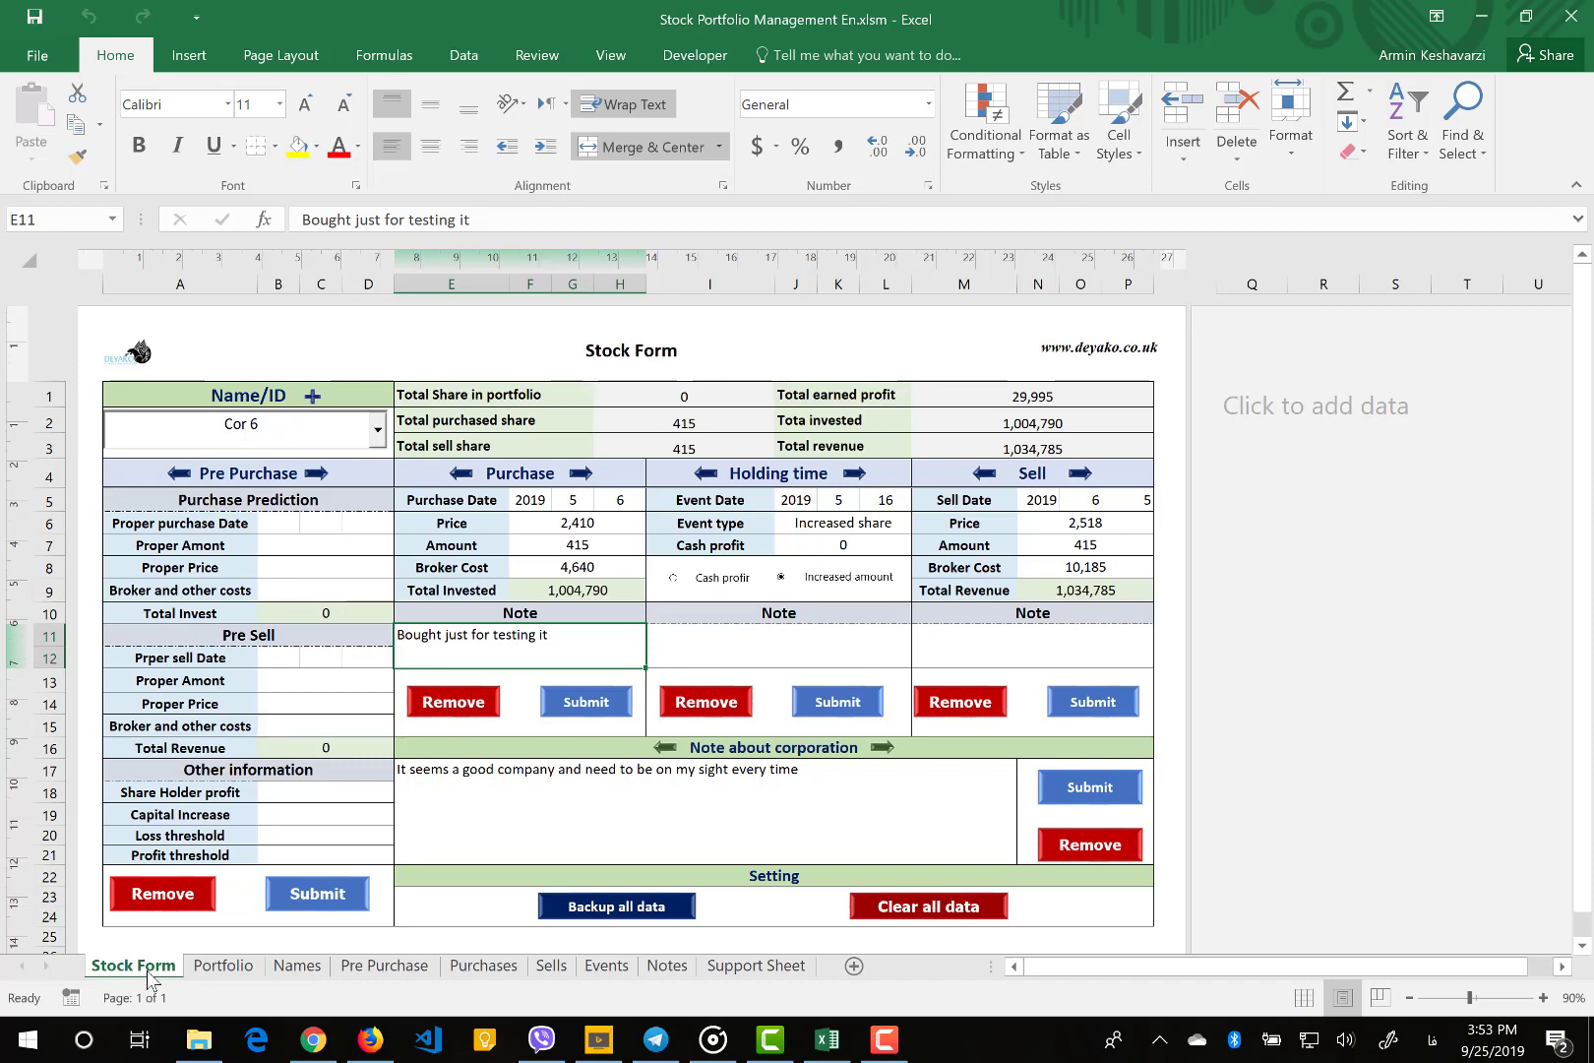
# Look through the workbook's sheets from Portfolio, Names and Pre Purchase through to Notes and Support Sheet
pyautogui.click(223, 968)
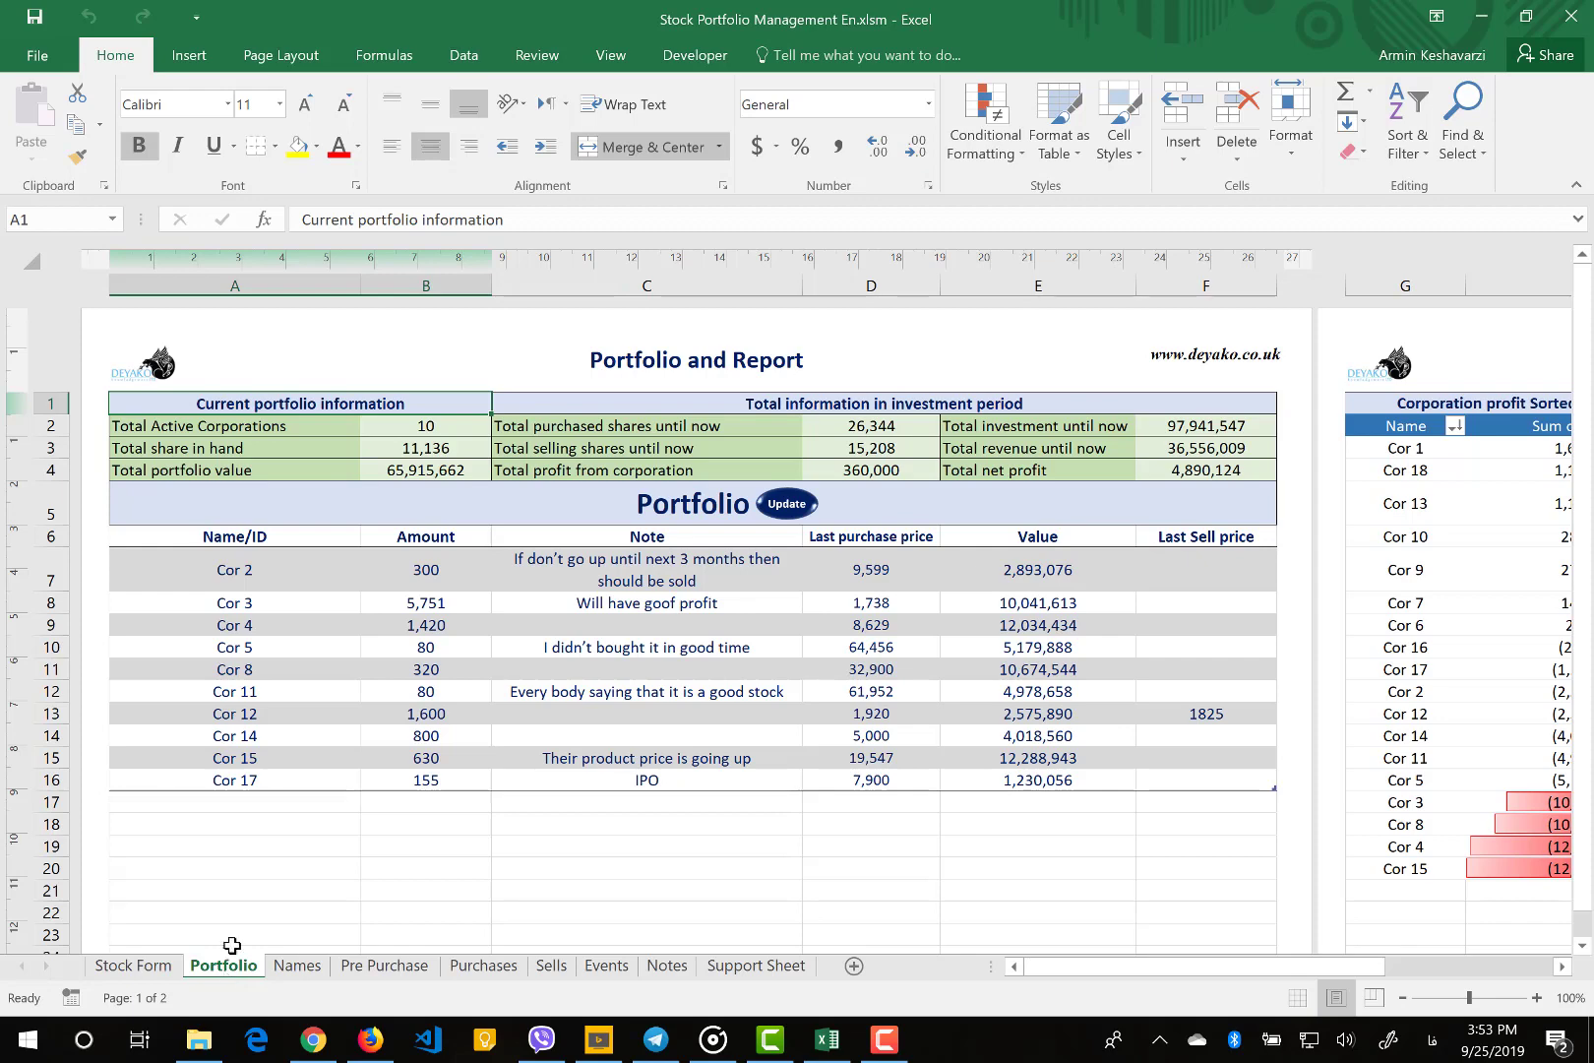
pyautogui.hscroll(5, 824, 457)
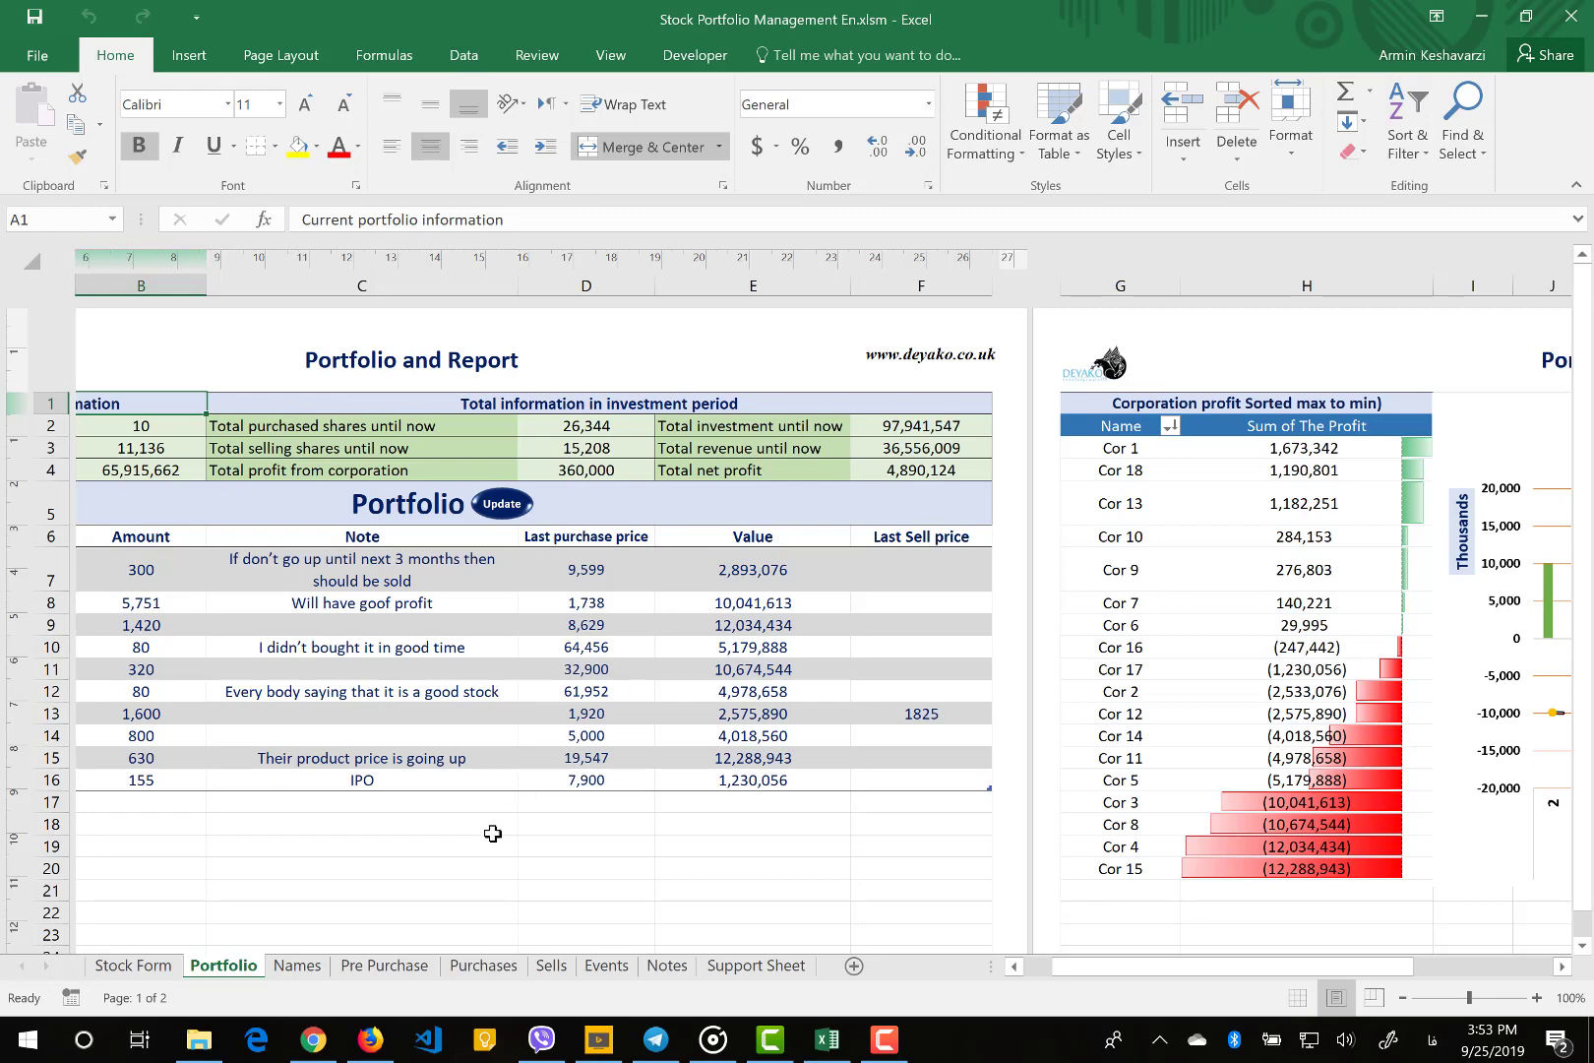
pyautogui.click(313, 972)
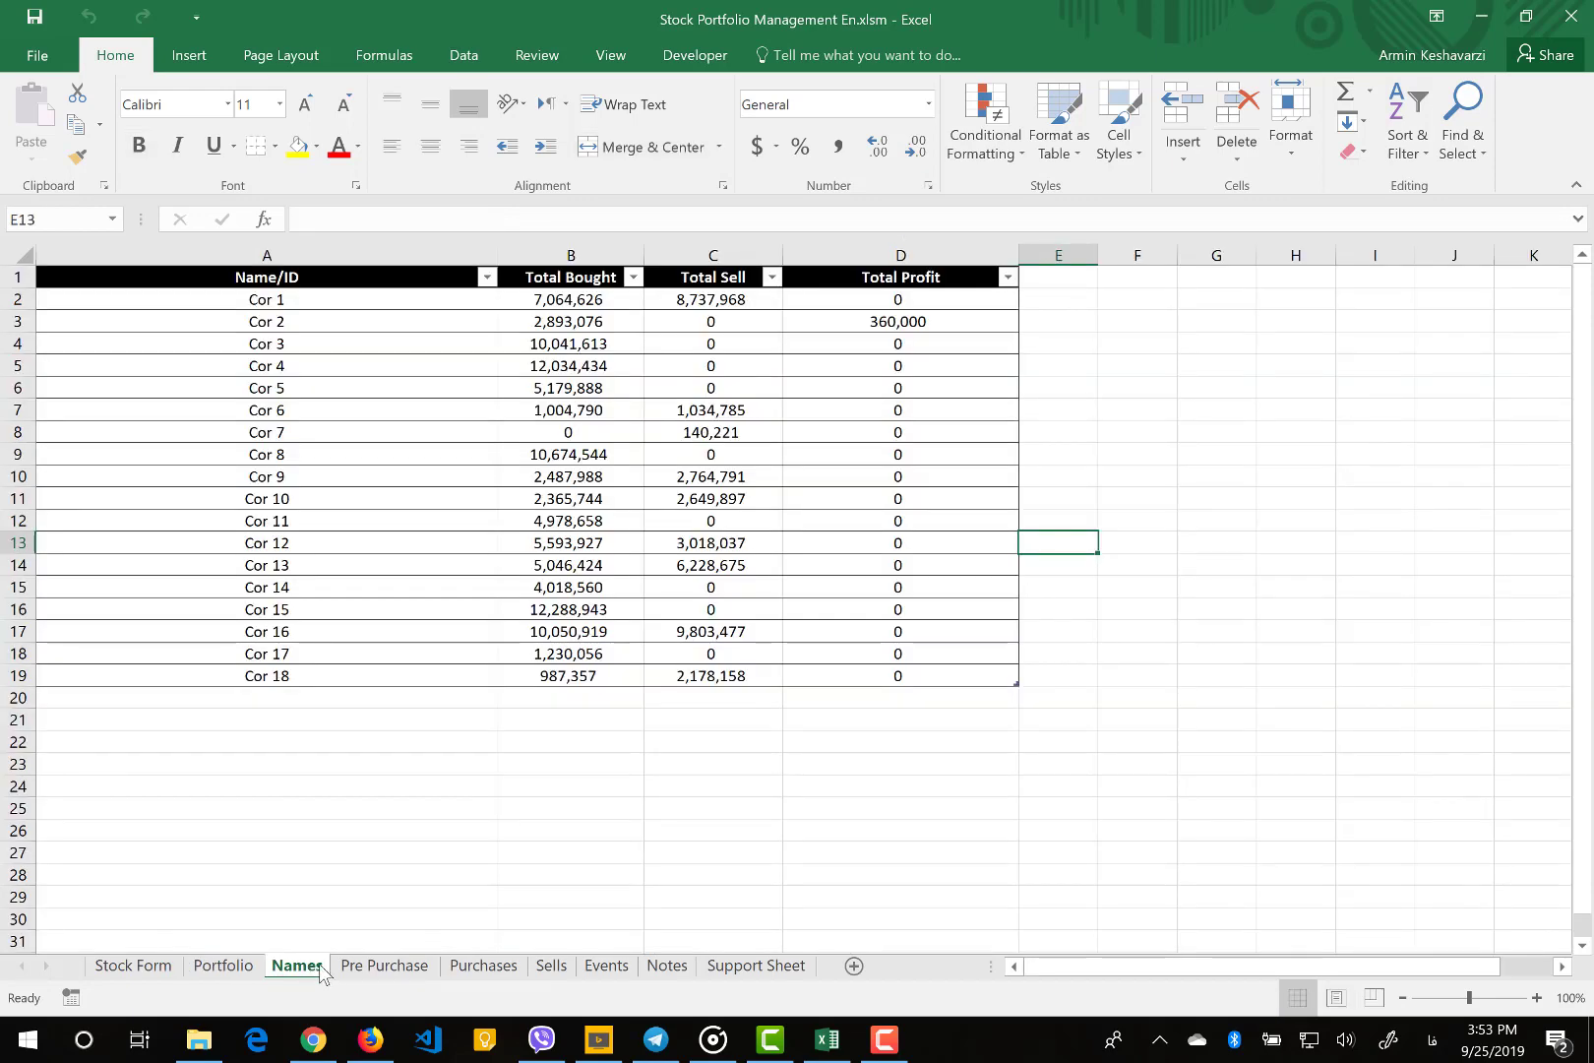
pyautogui.click(377, 971)
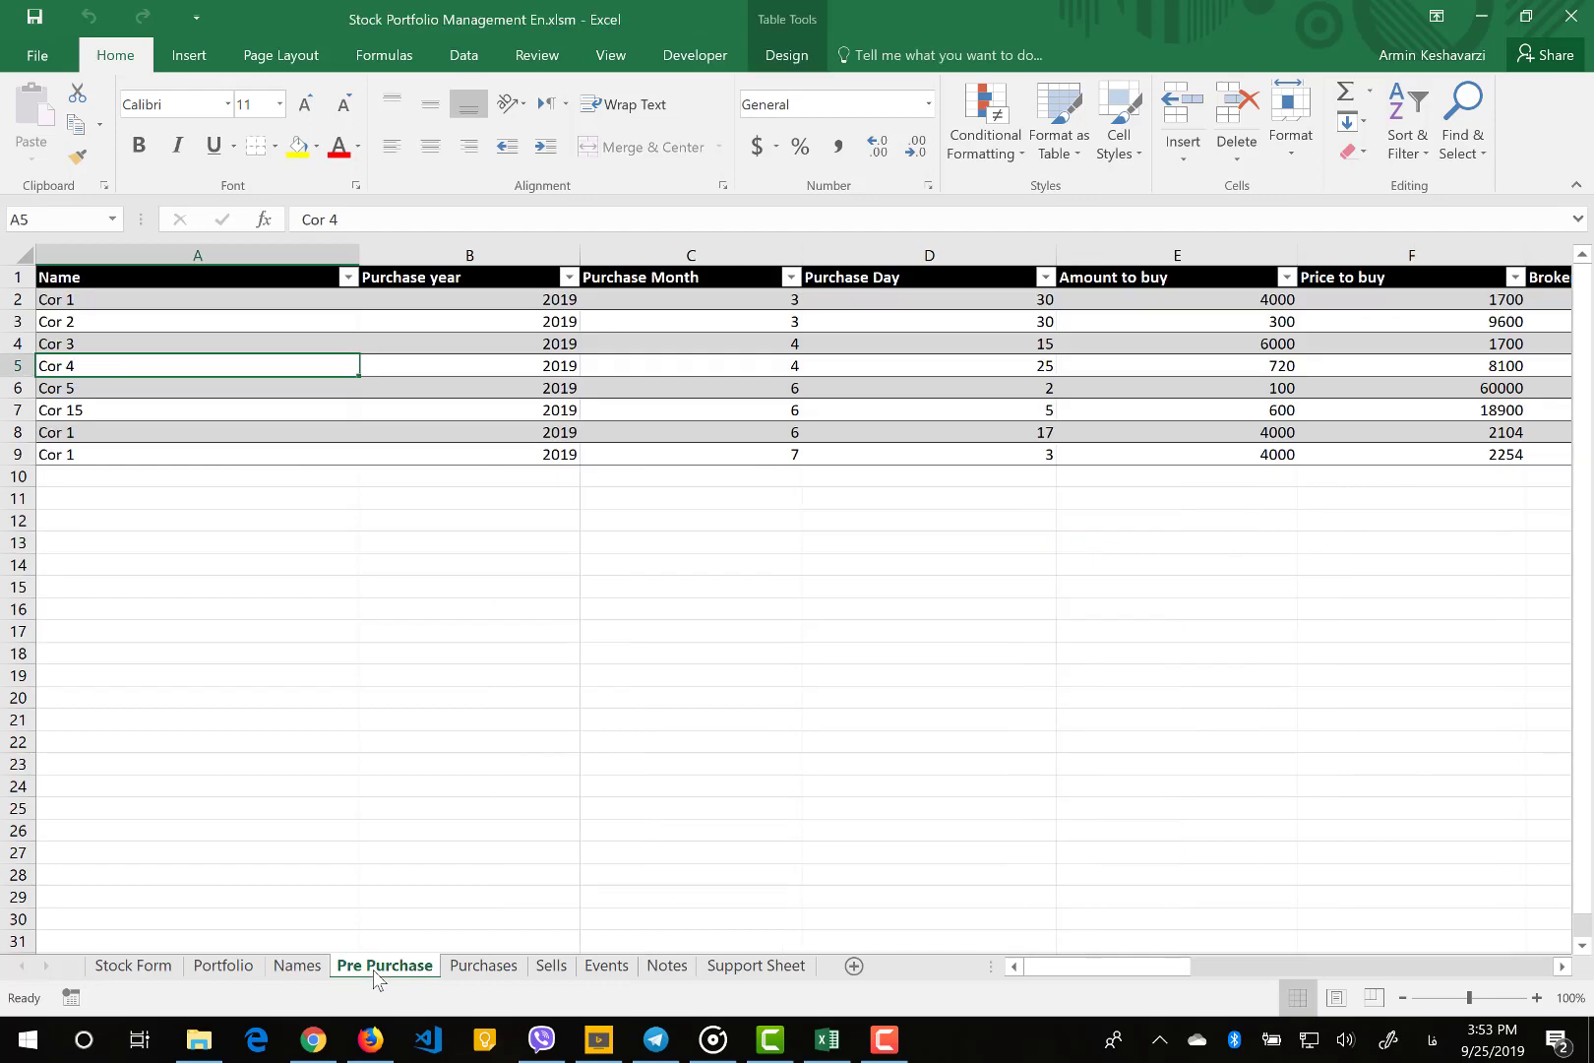
pyautogui.click(464, 972)
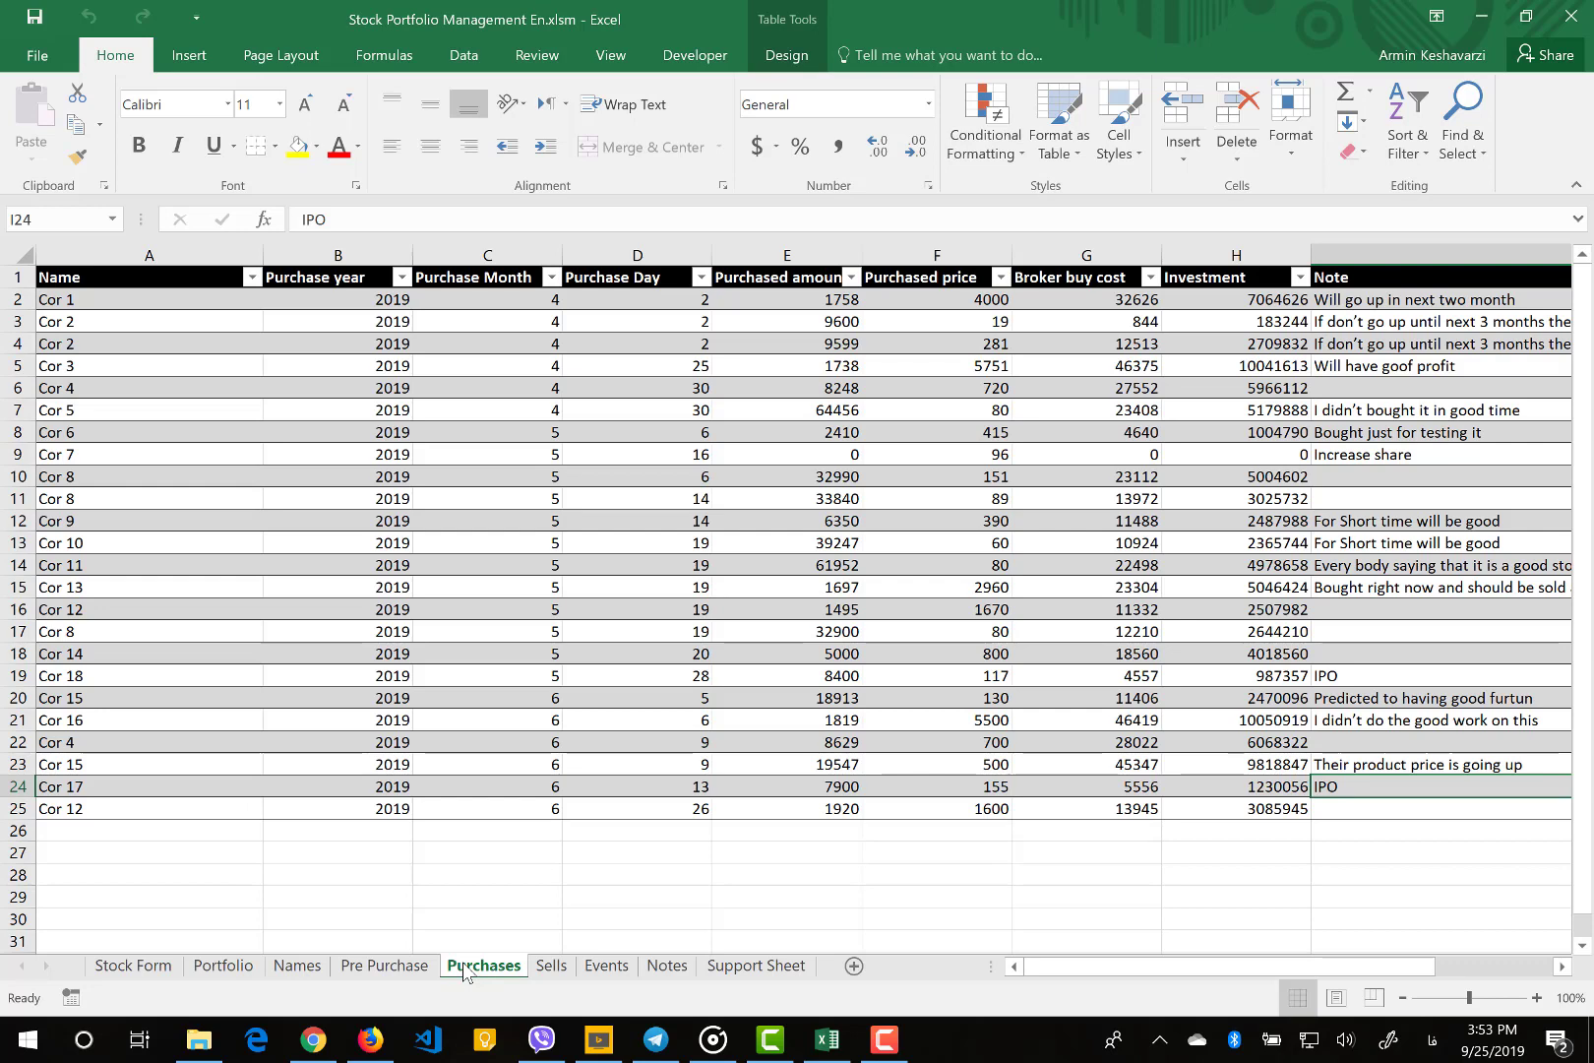
pyautogui.click(540, 972)
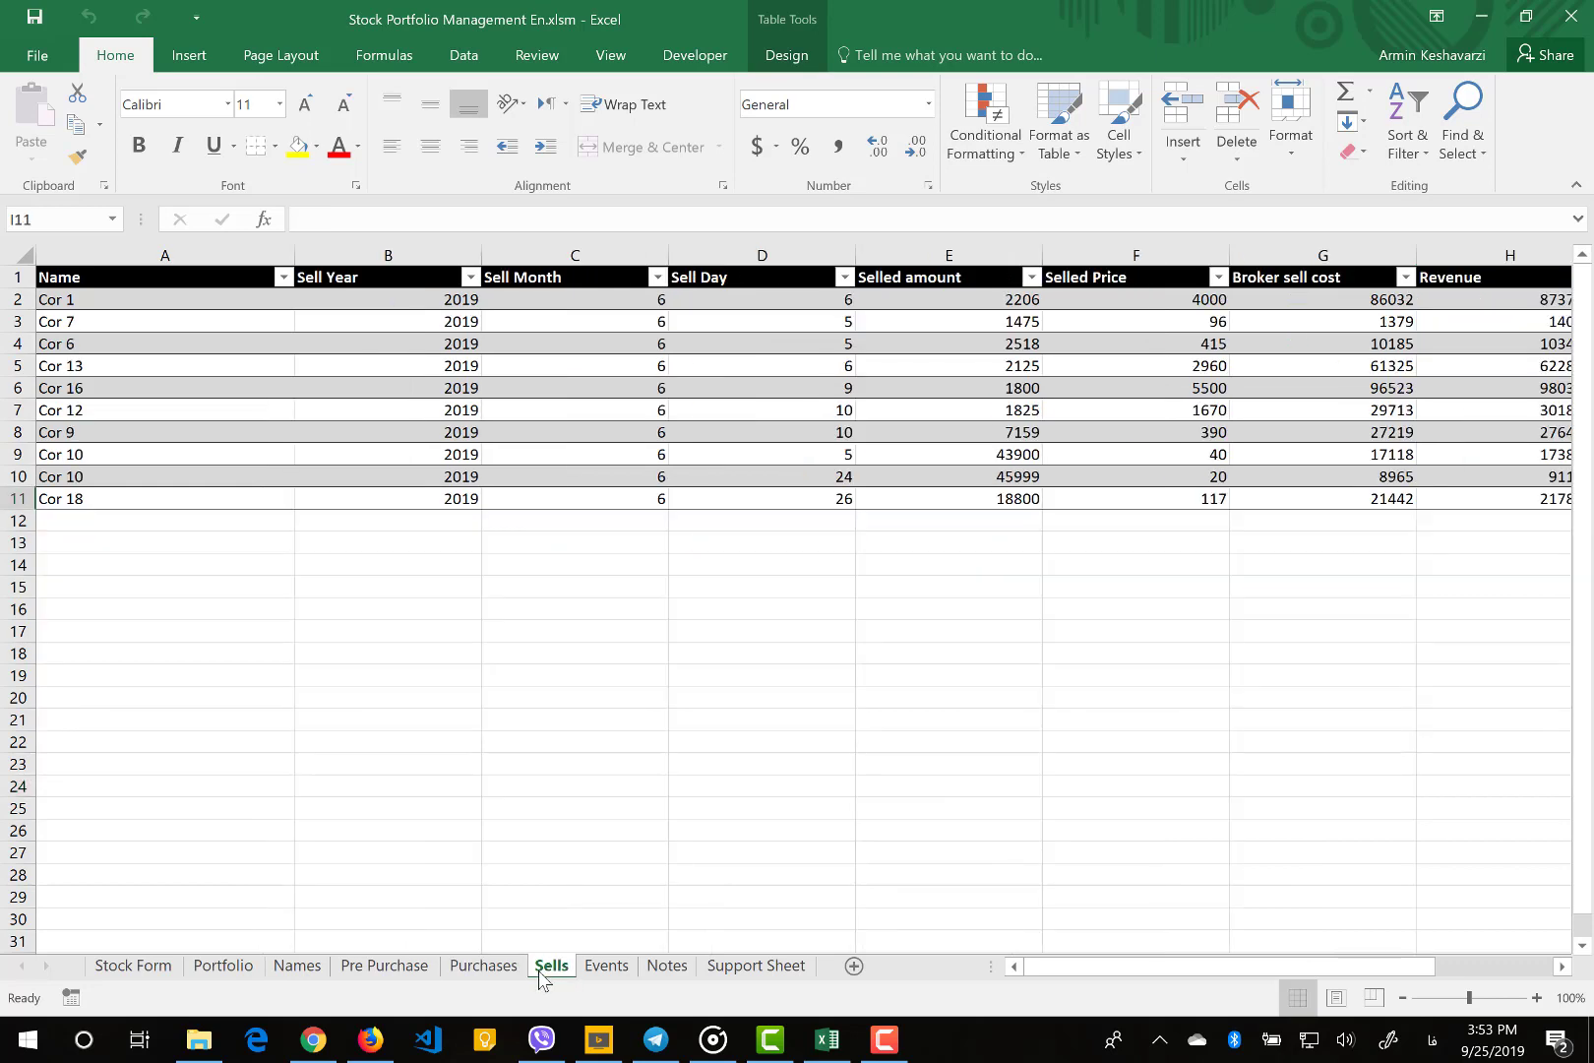
pyautogui.click(595, 969)
pyautogui.click(650, 969)
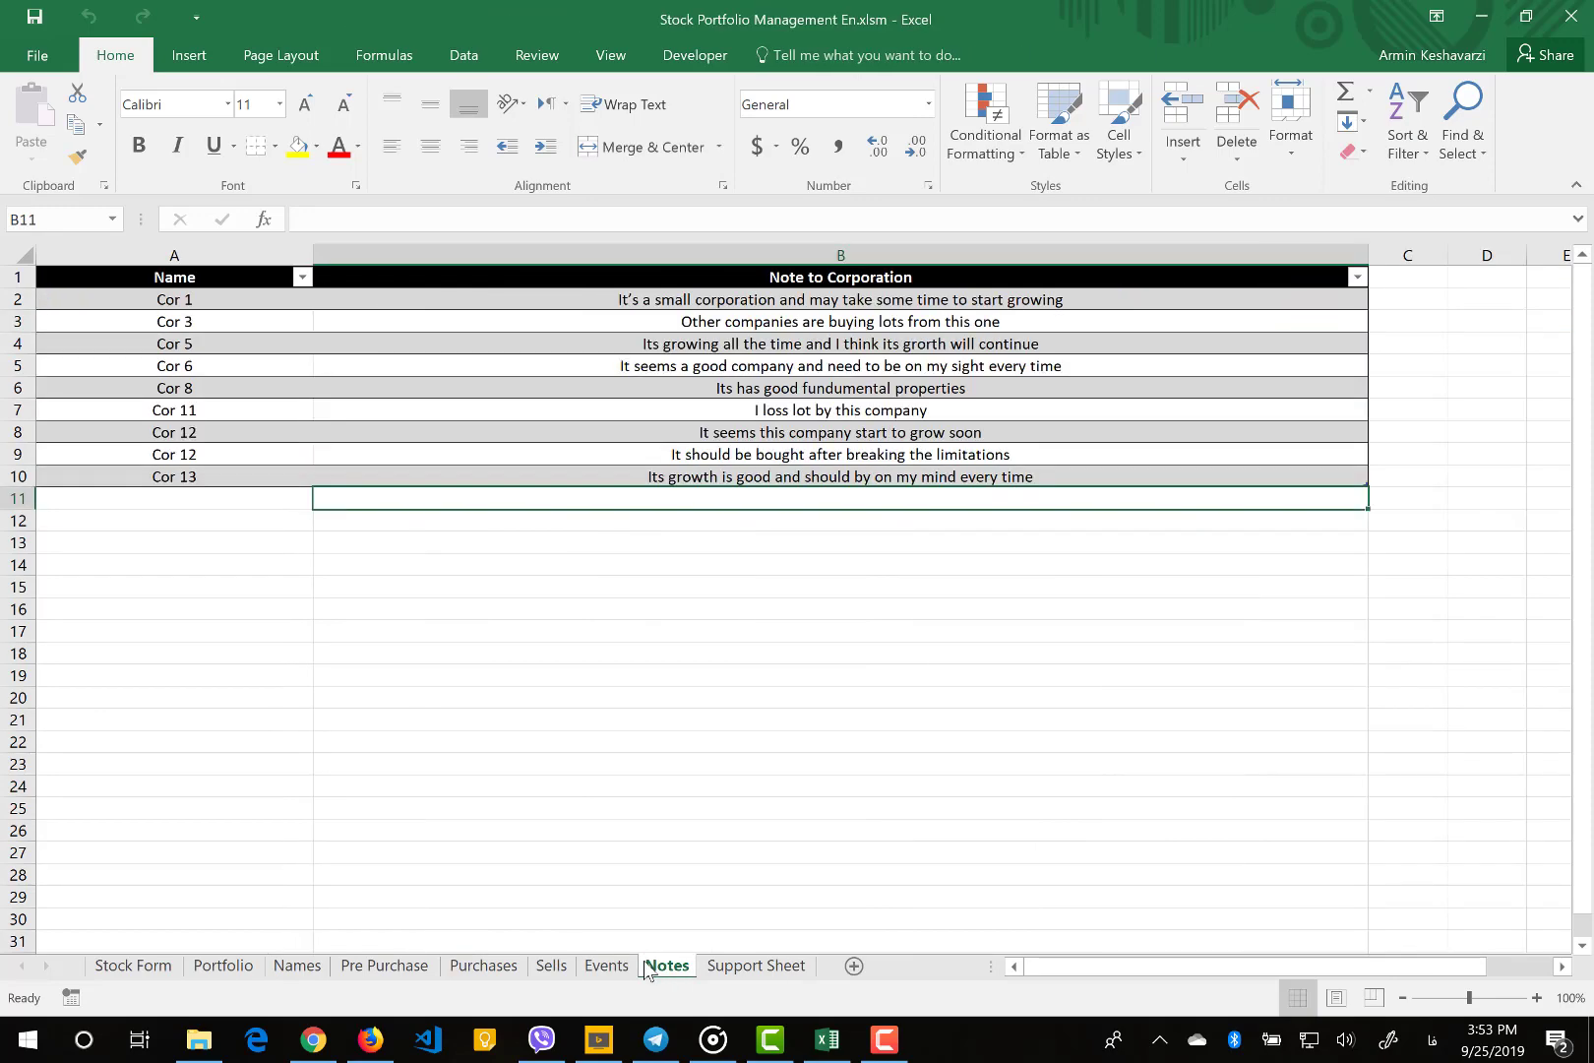
pyautogui.click(729, 969)
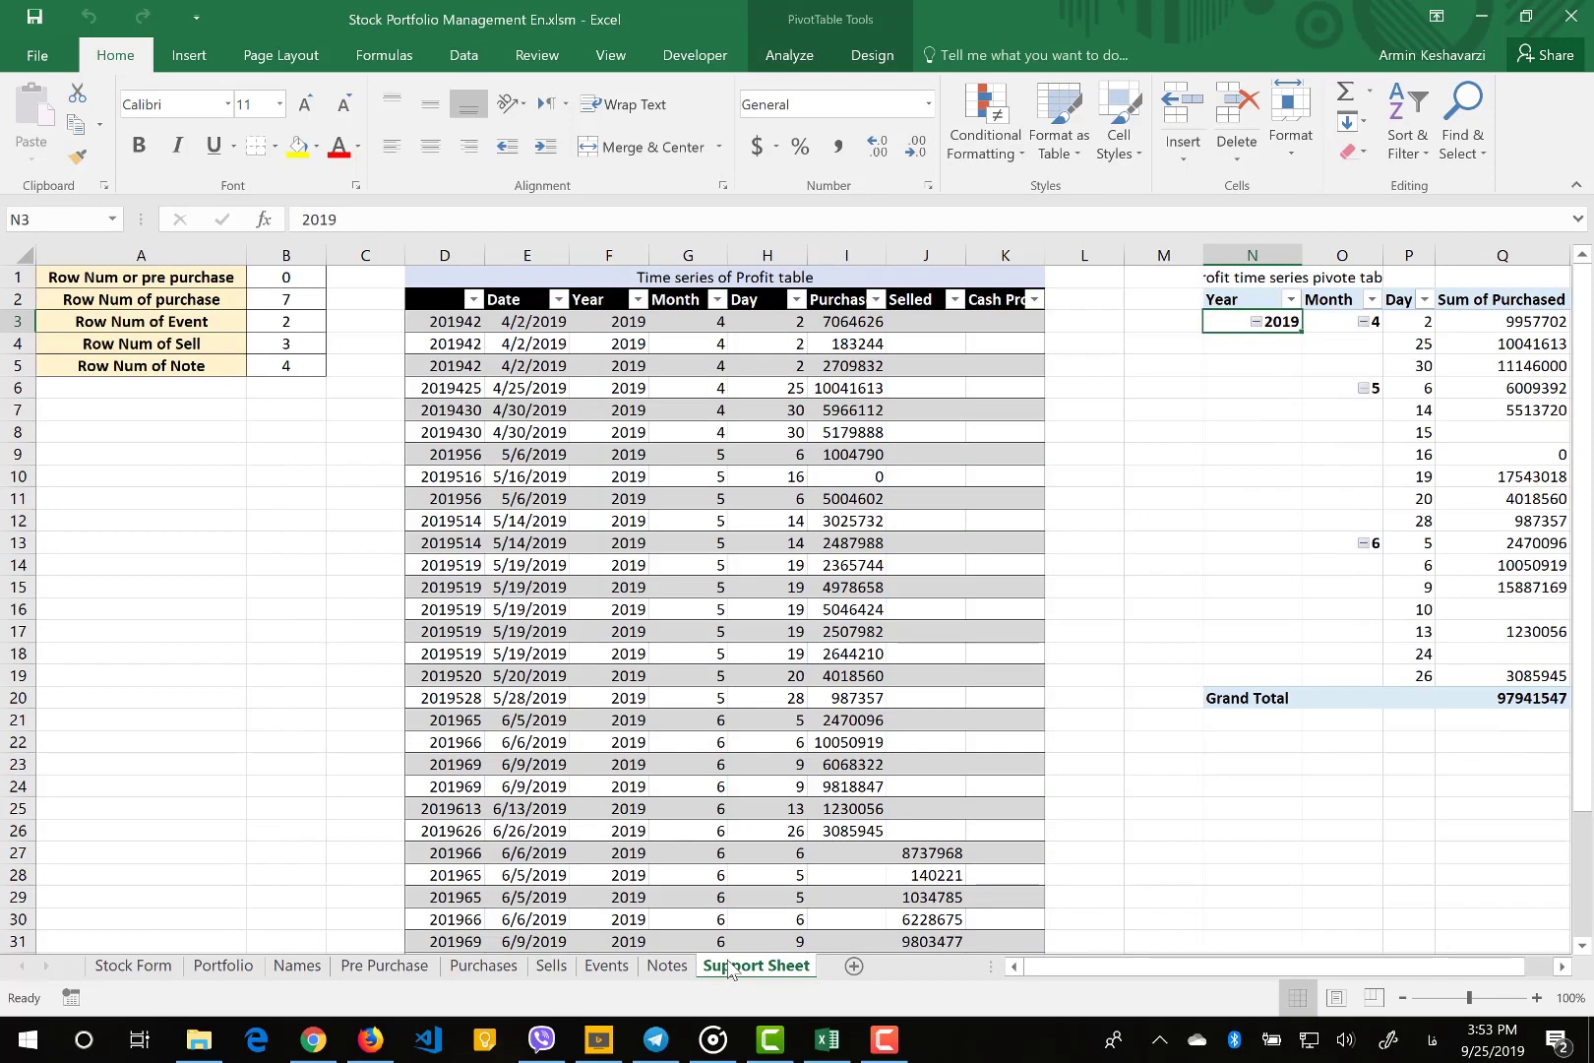
# Hide the Pre Purchase sheet and return to the Stock Form sheet
pyautogui.click(402, 972)
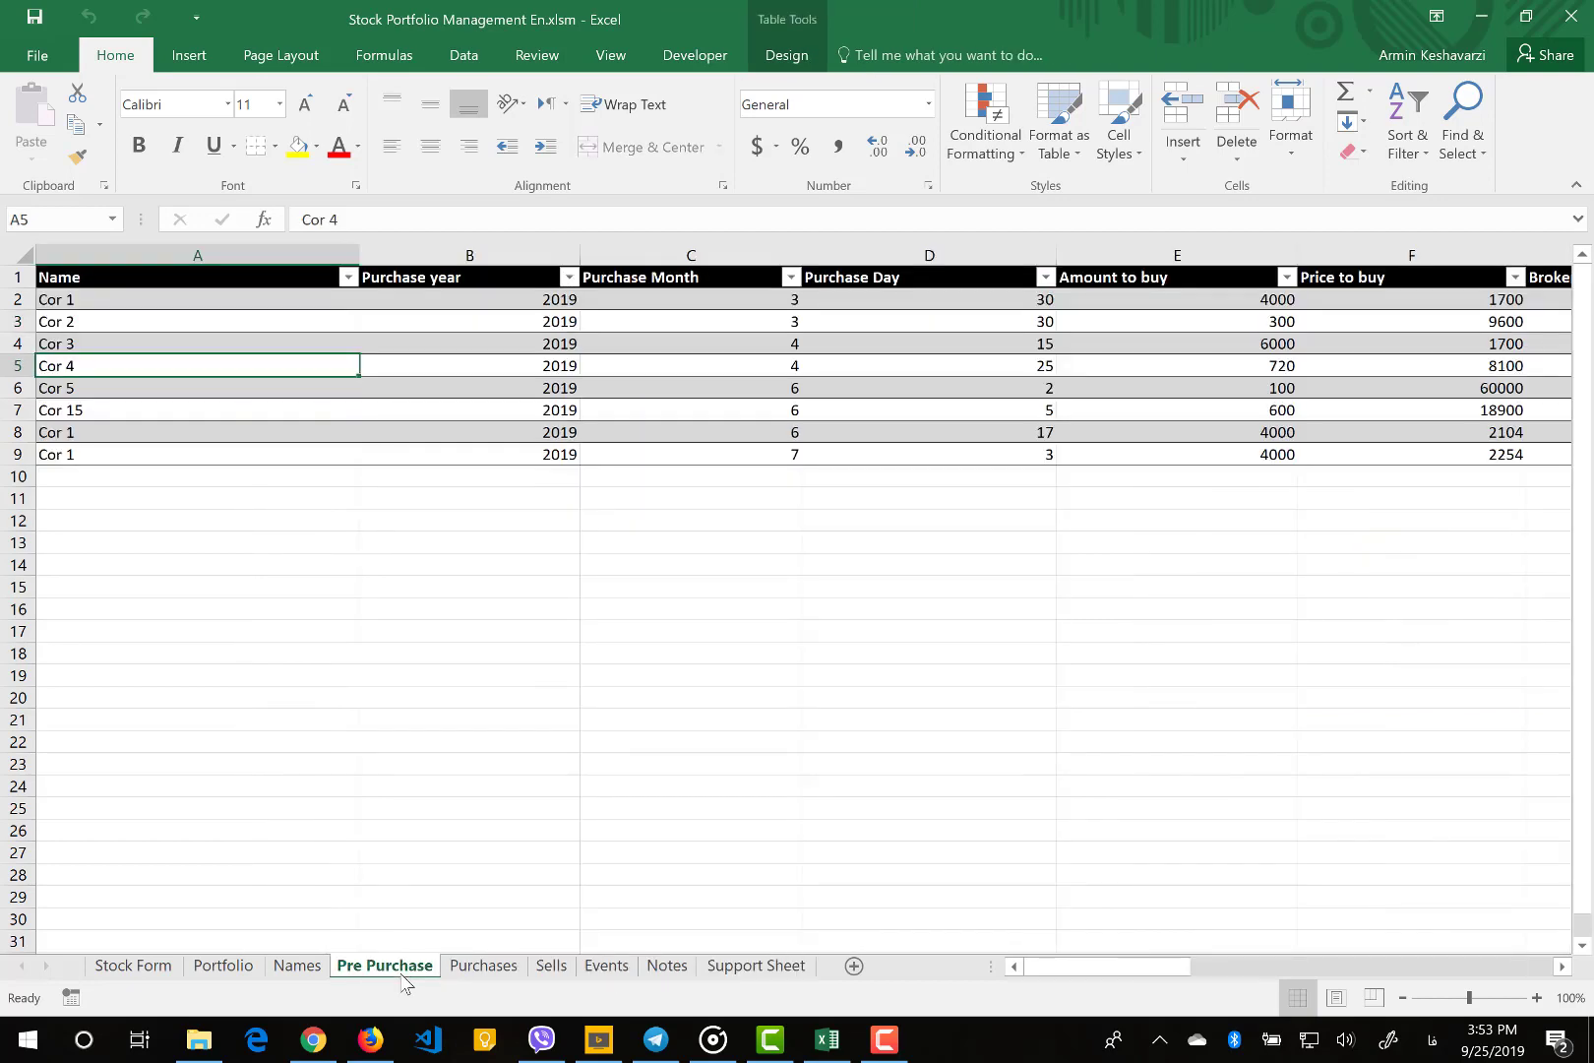
pyautogui.rightClick(401, 977)
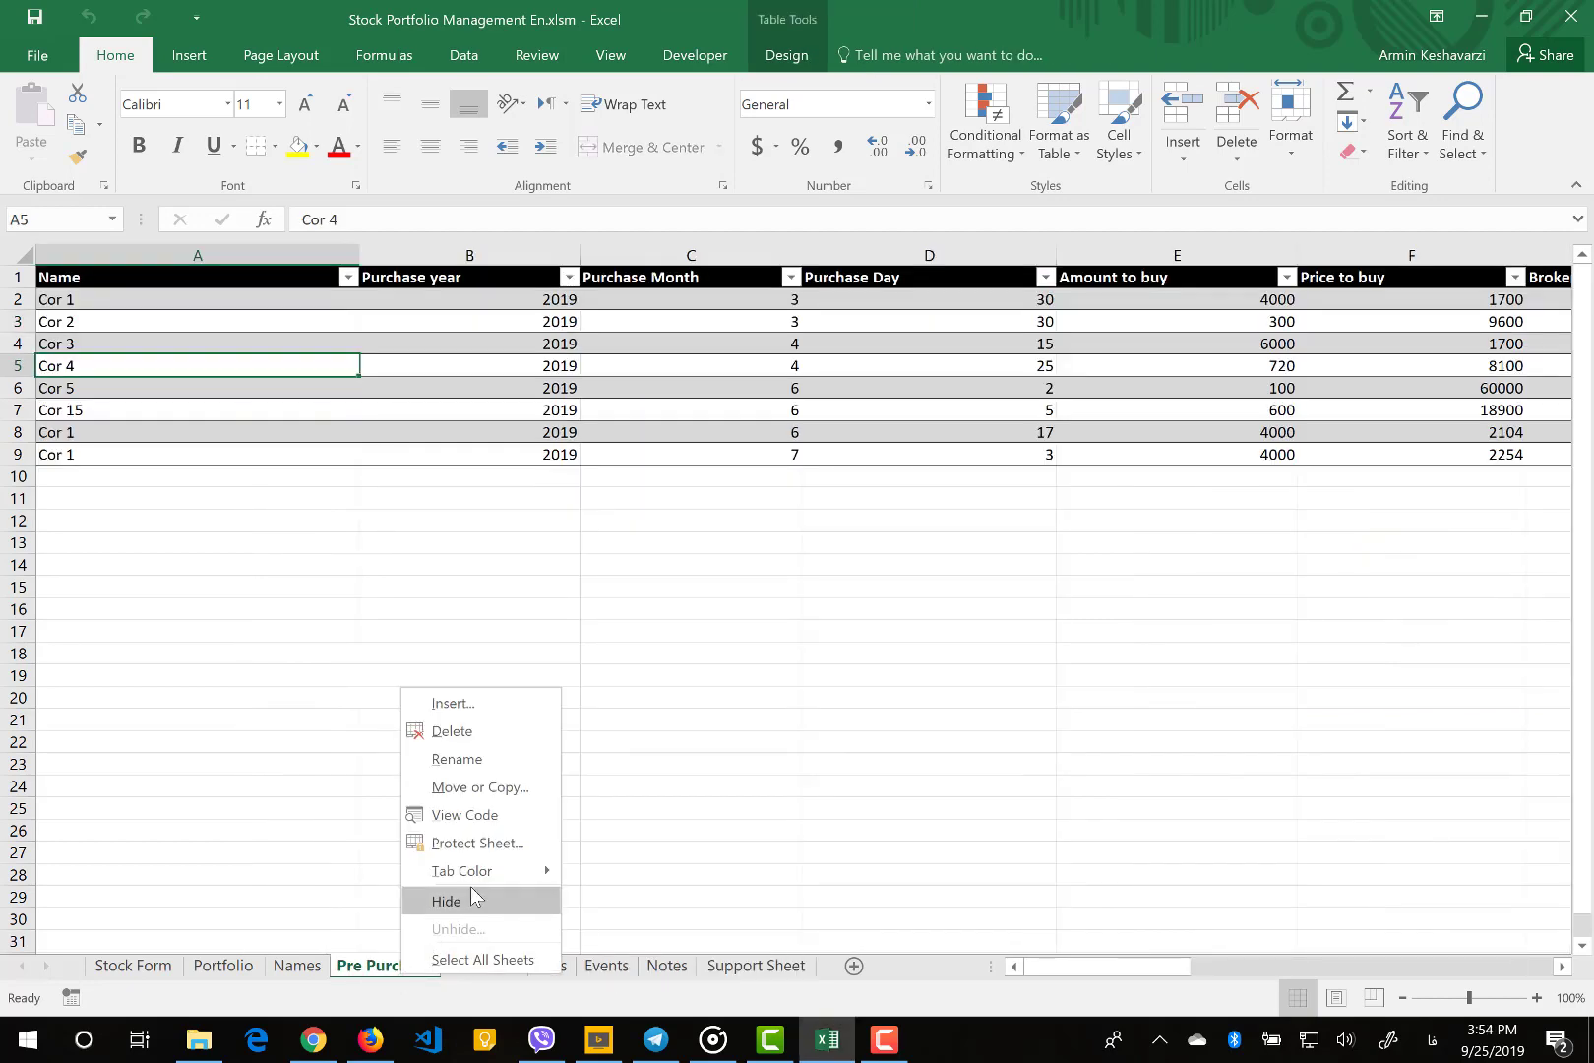
pyautogui.press('Escape')
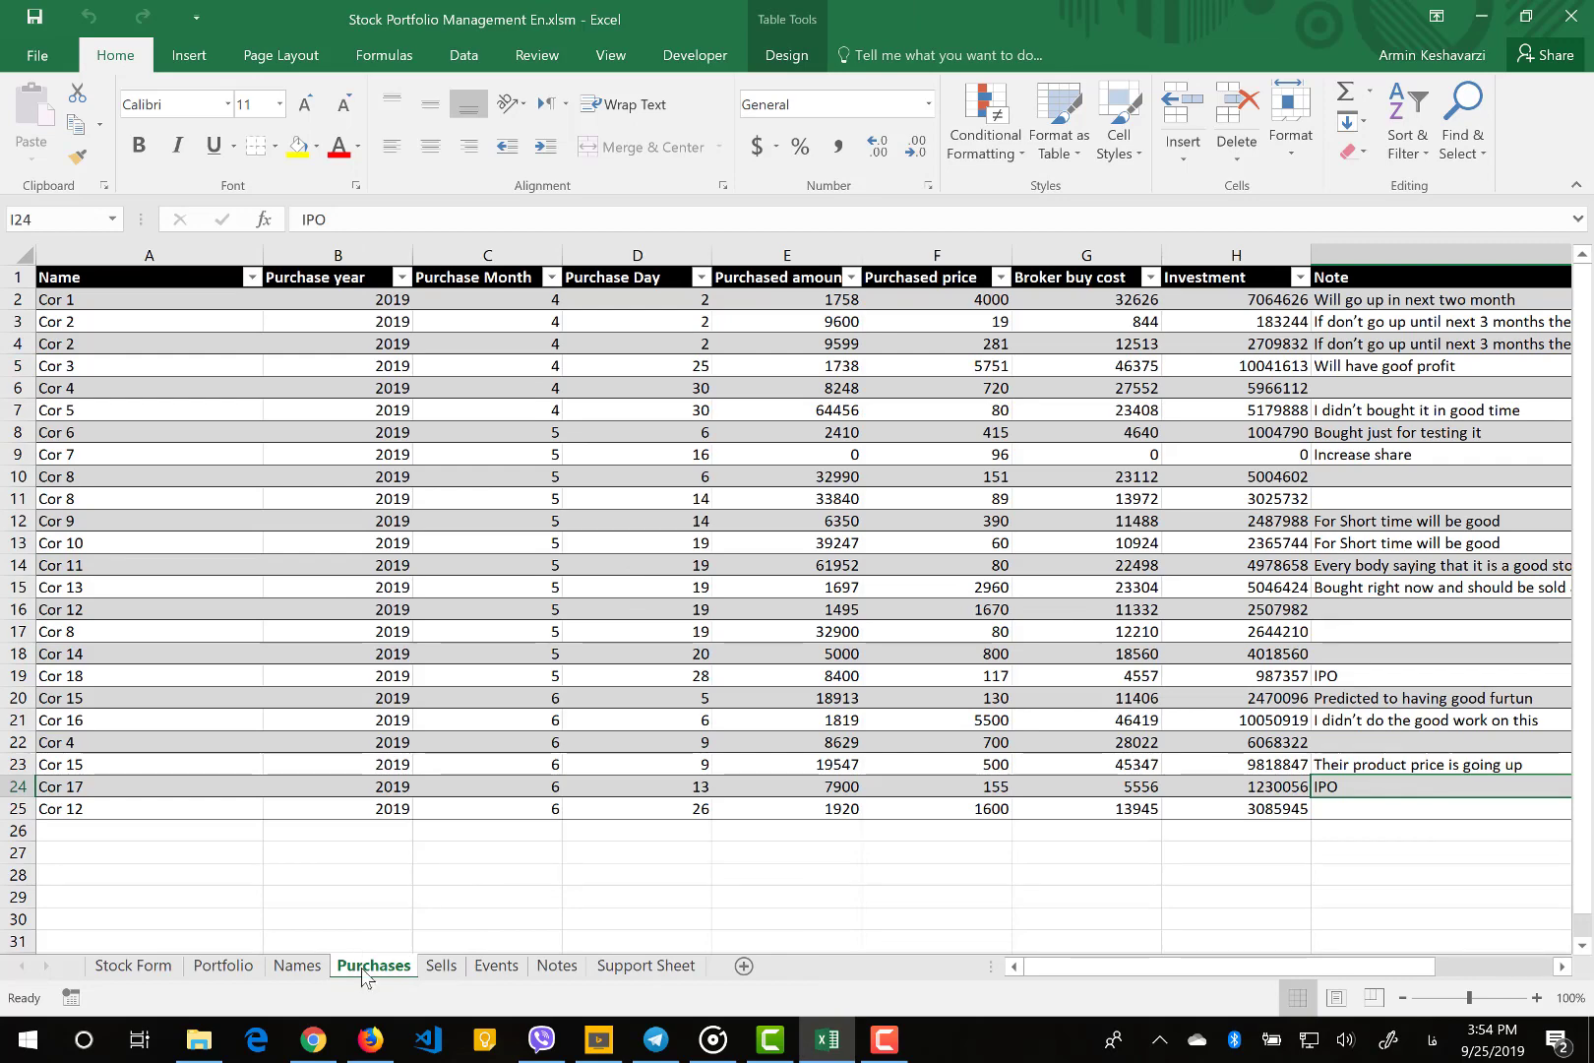
pyautogui.click(197, 974)
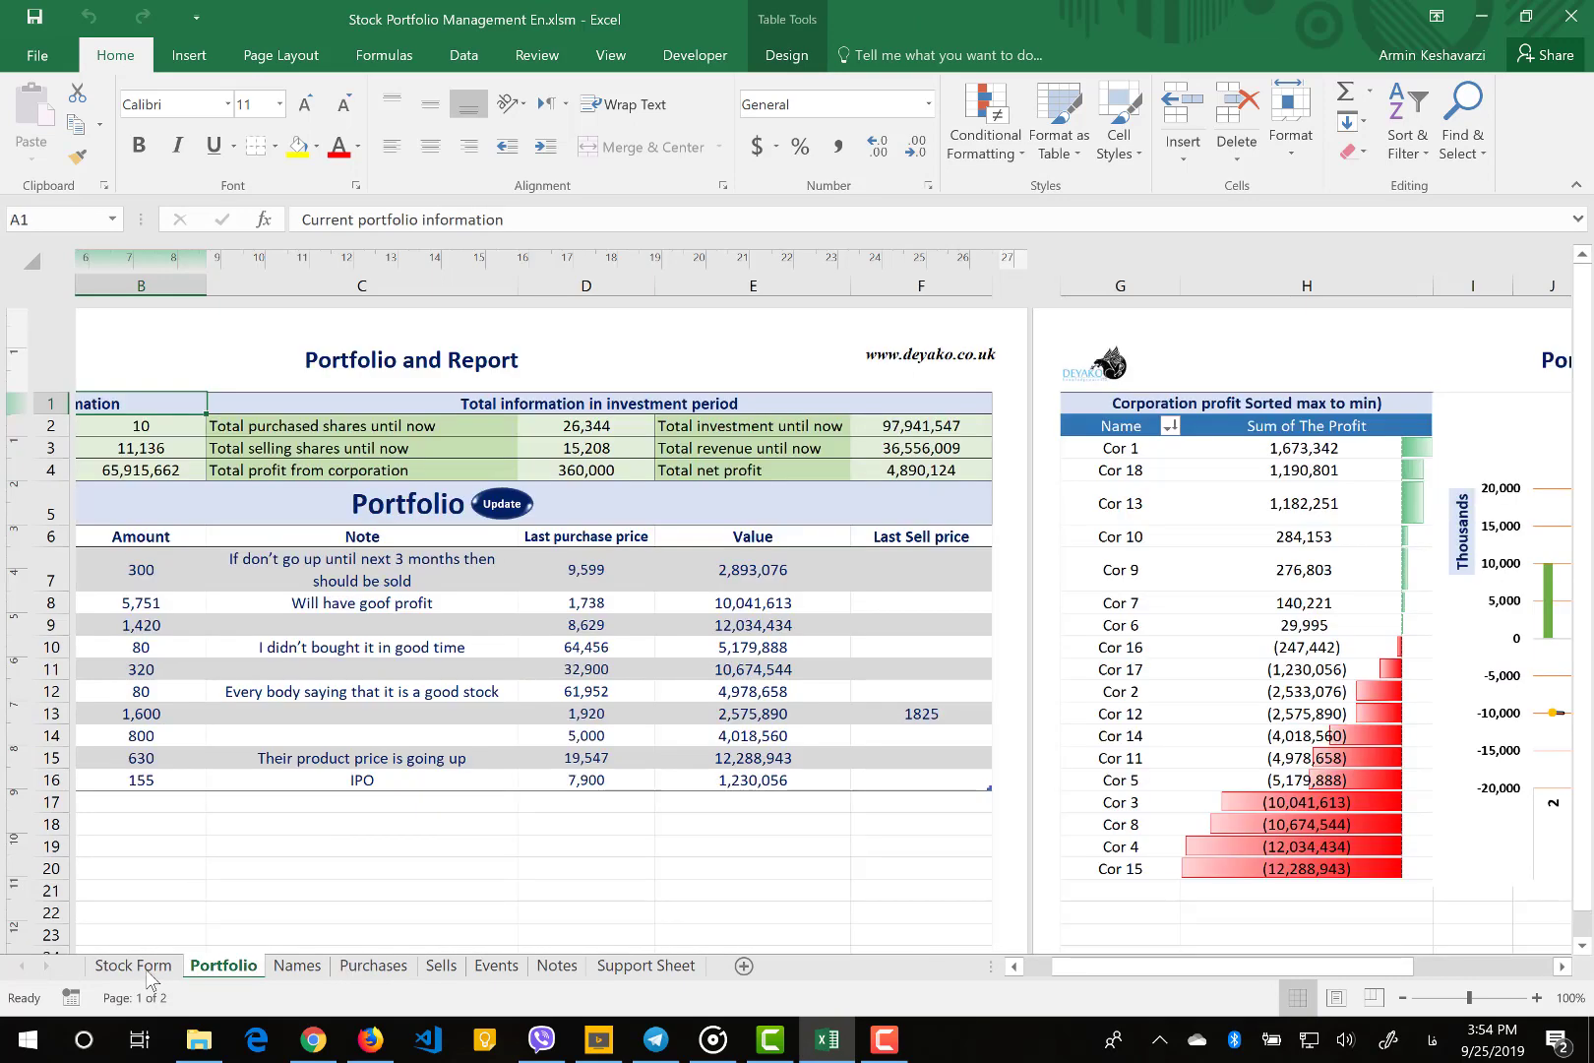
pyautogui.click(163, 974)
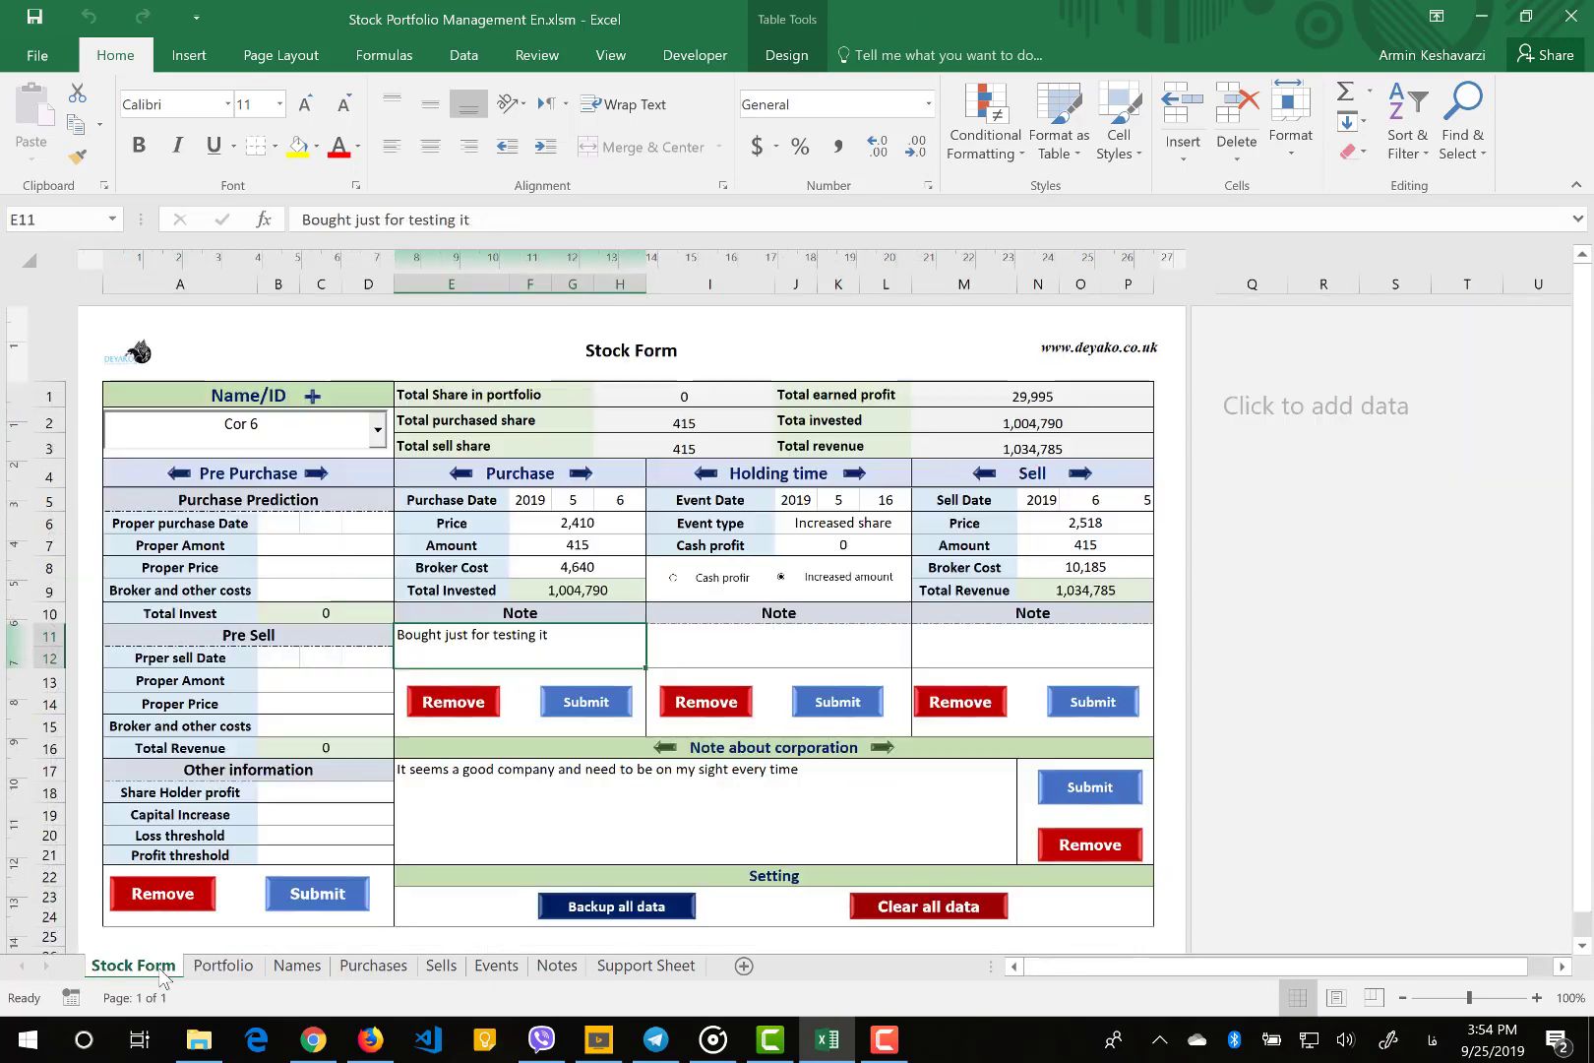
# Unhide the Pre Purchase sheet
pyautogui.rightClick(395, 969)
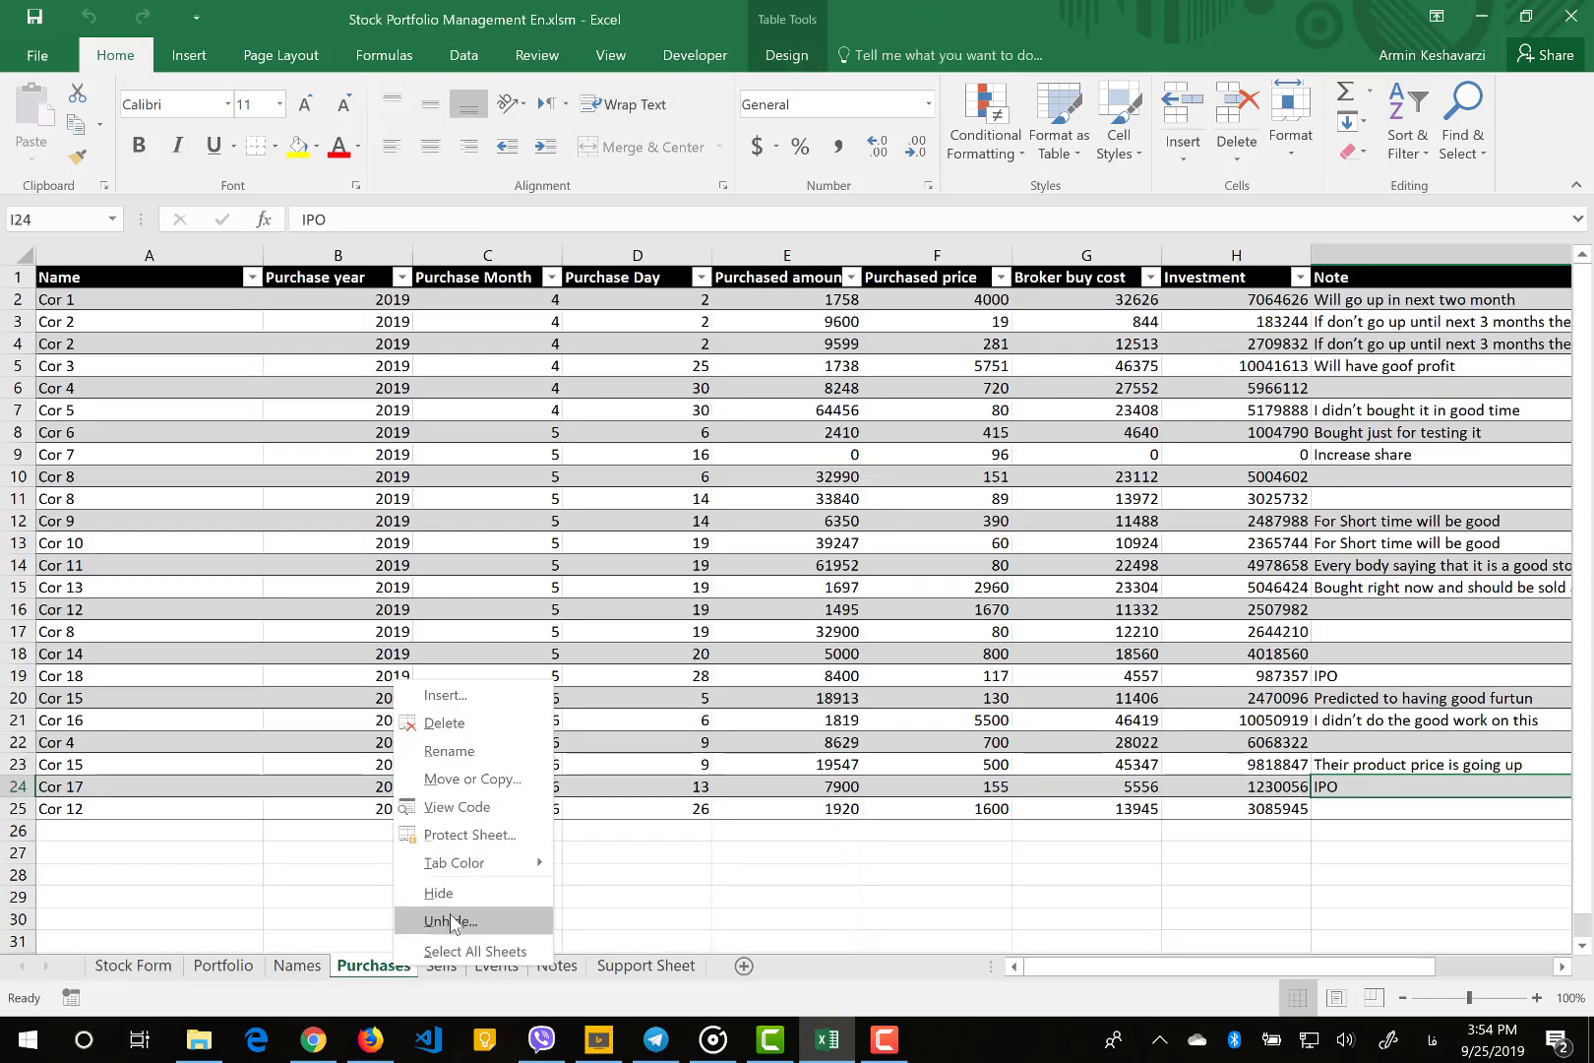
pyautogui.click(448, 919)
pyautogui.click(481, 984)
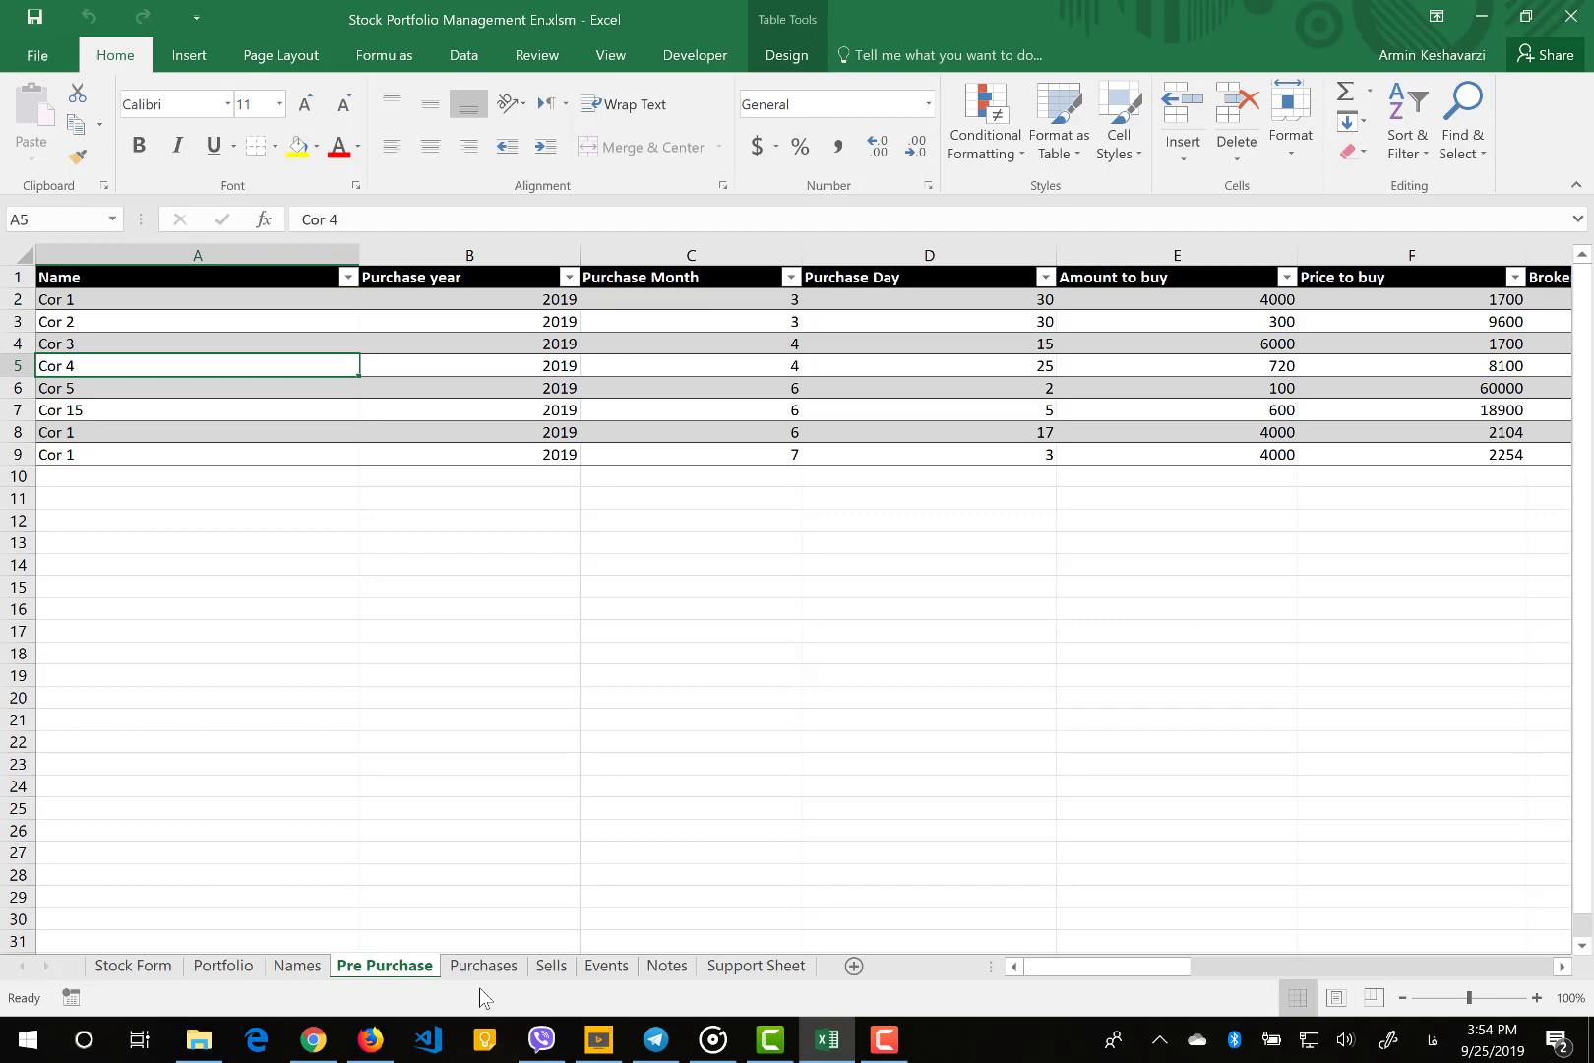
# Return to the Stock Form sheet and display the record of Cor 8
pyautogui.click(134, 968)
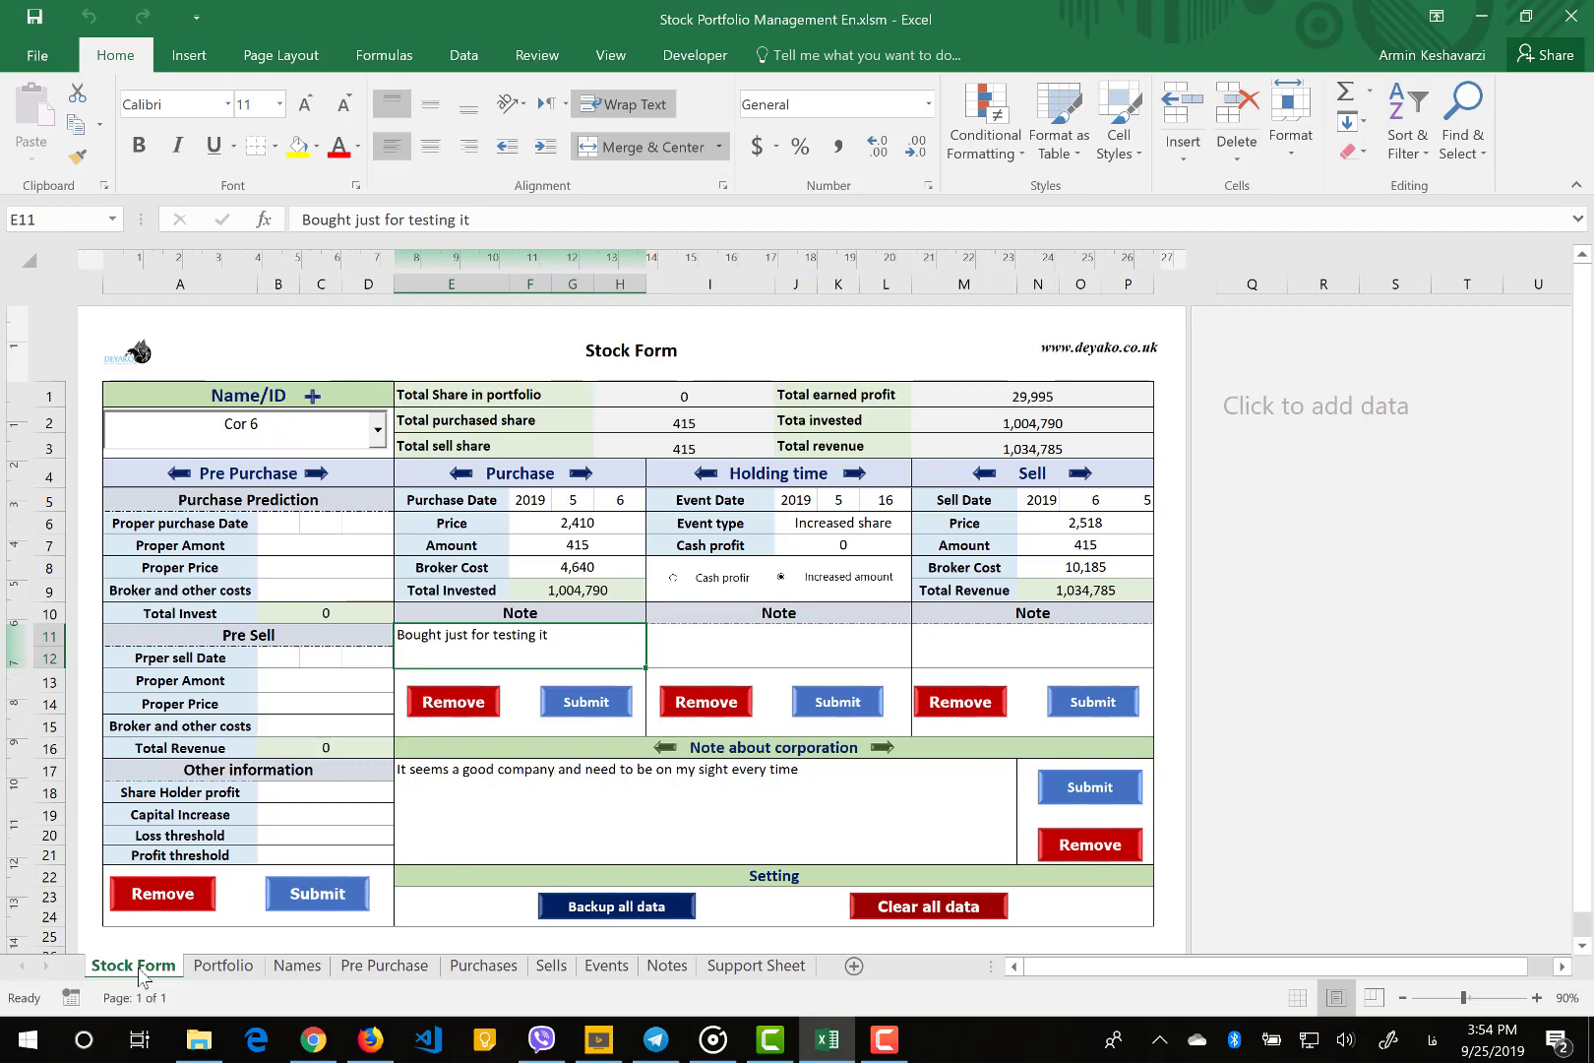
pyautogui.click(363, 524)
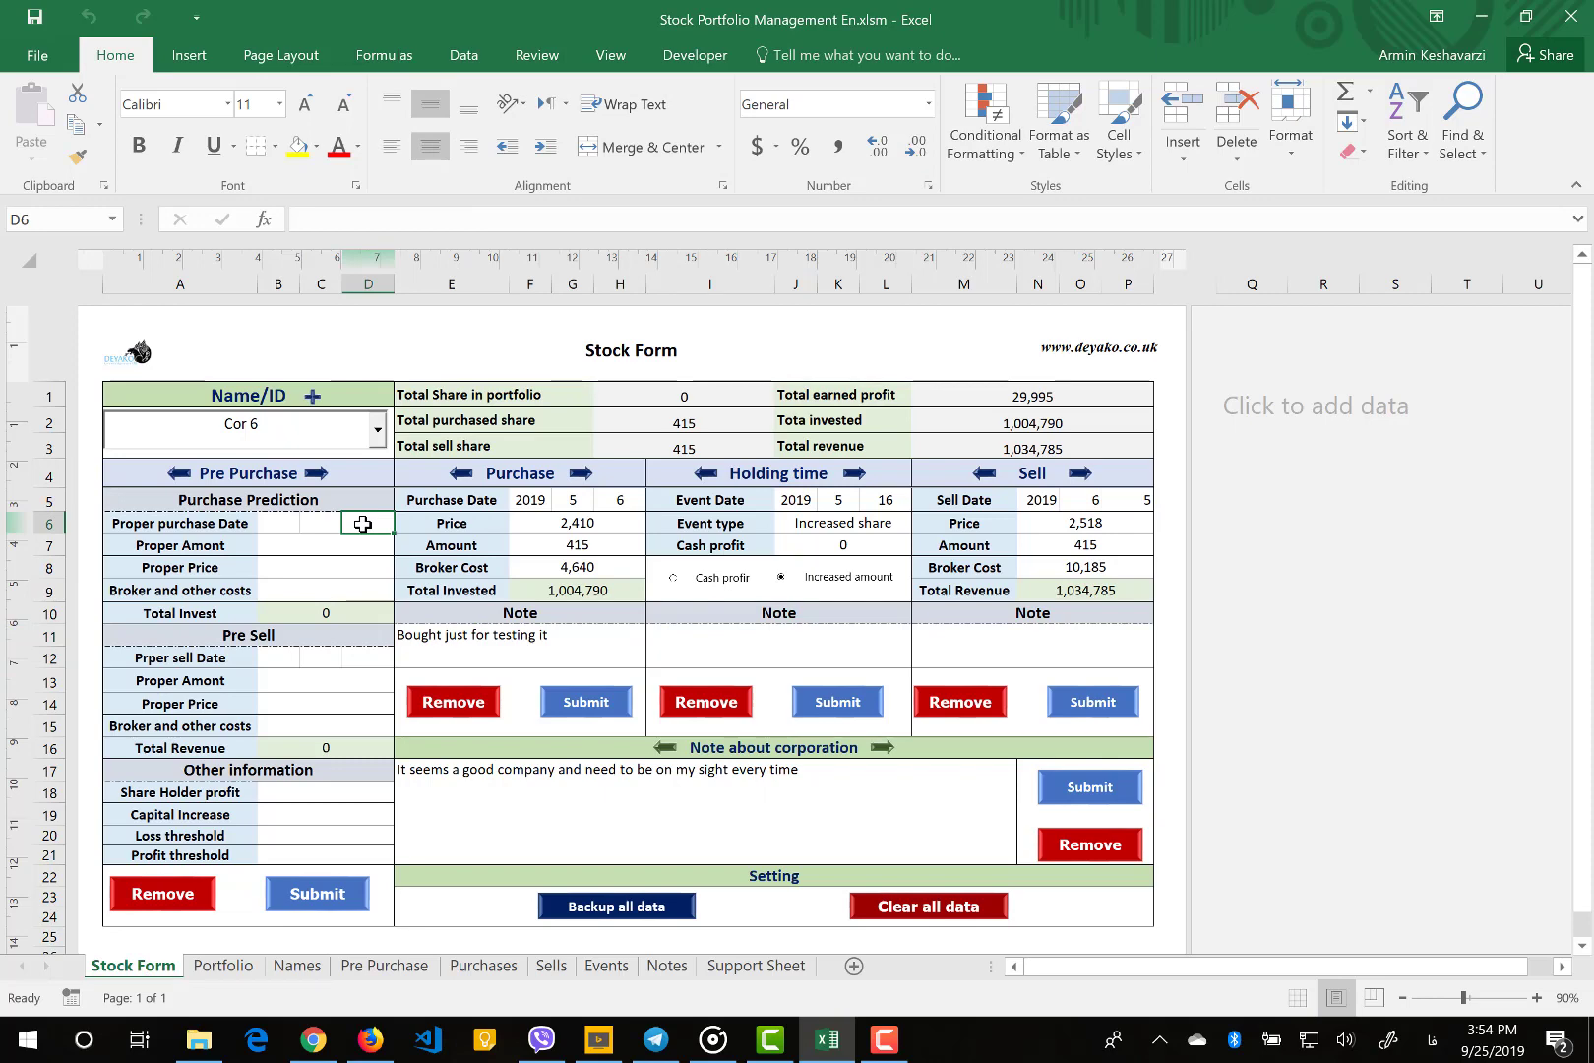
pyautogui.click(377, 429)
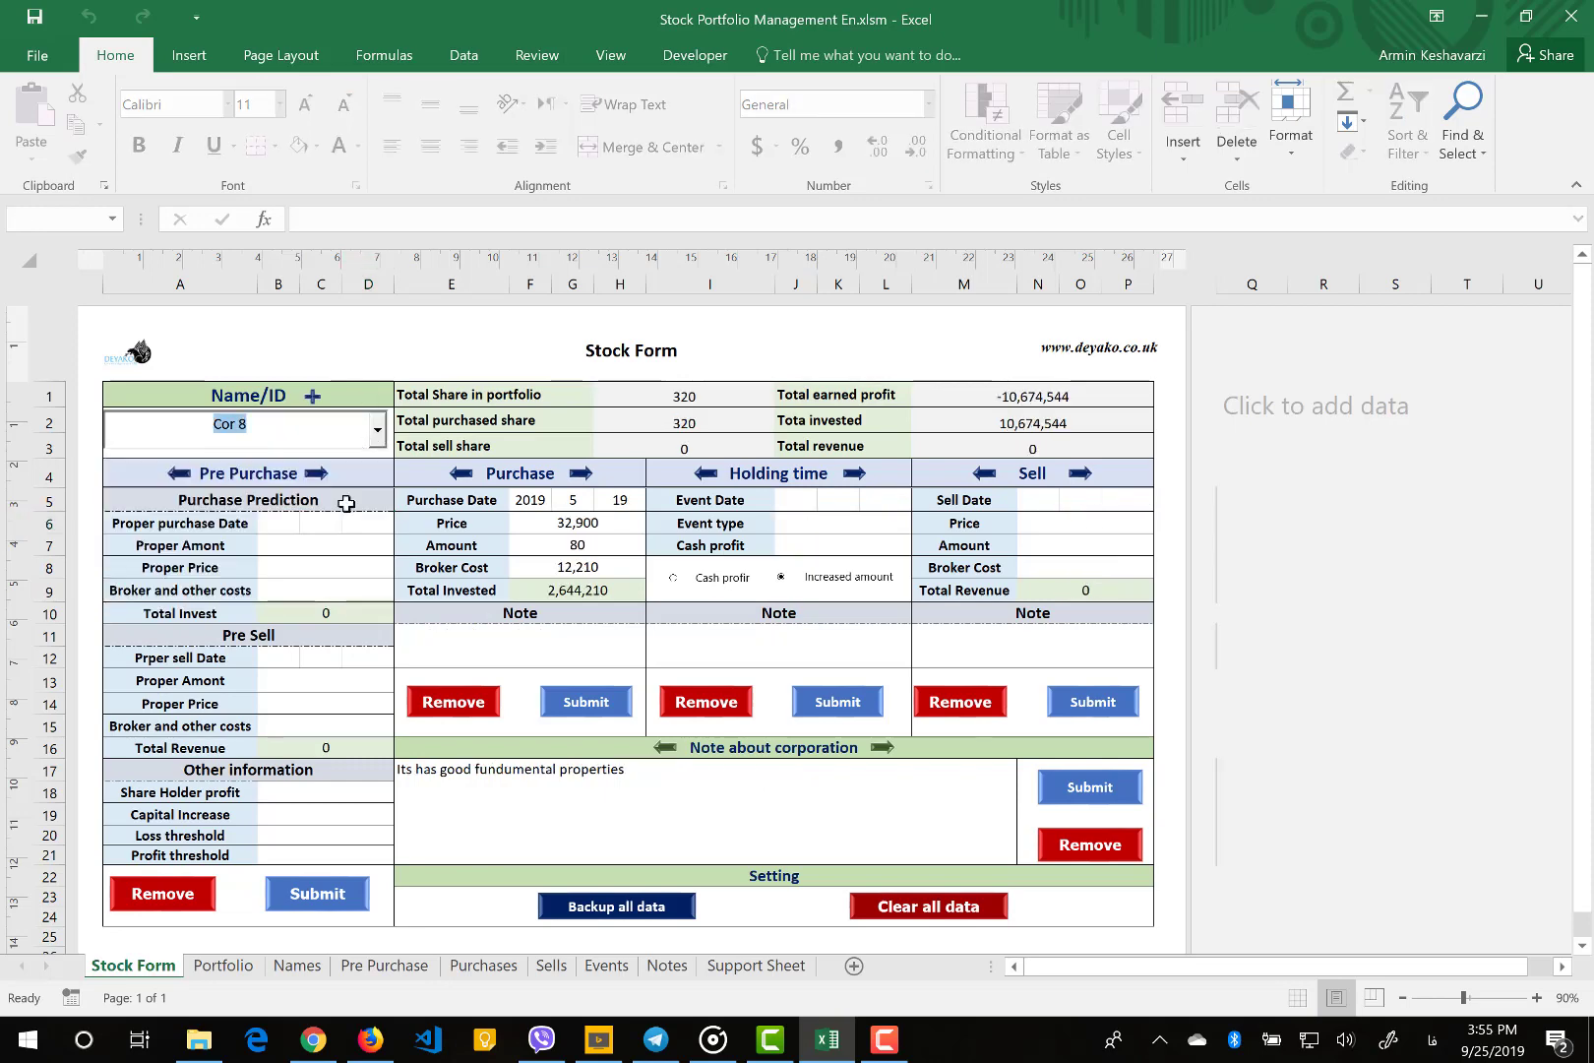
pyautogui.click(380, 522)
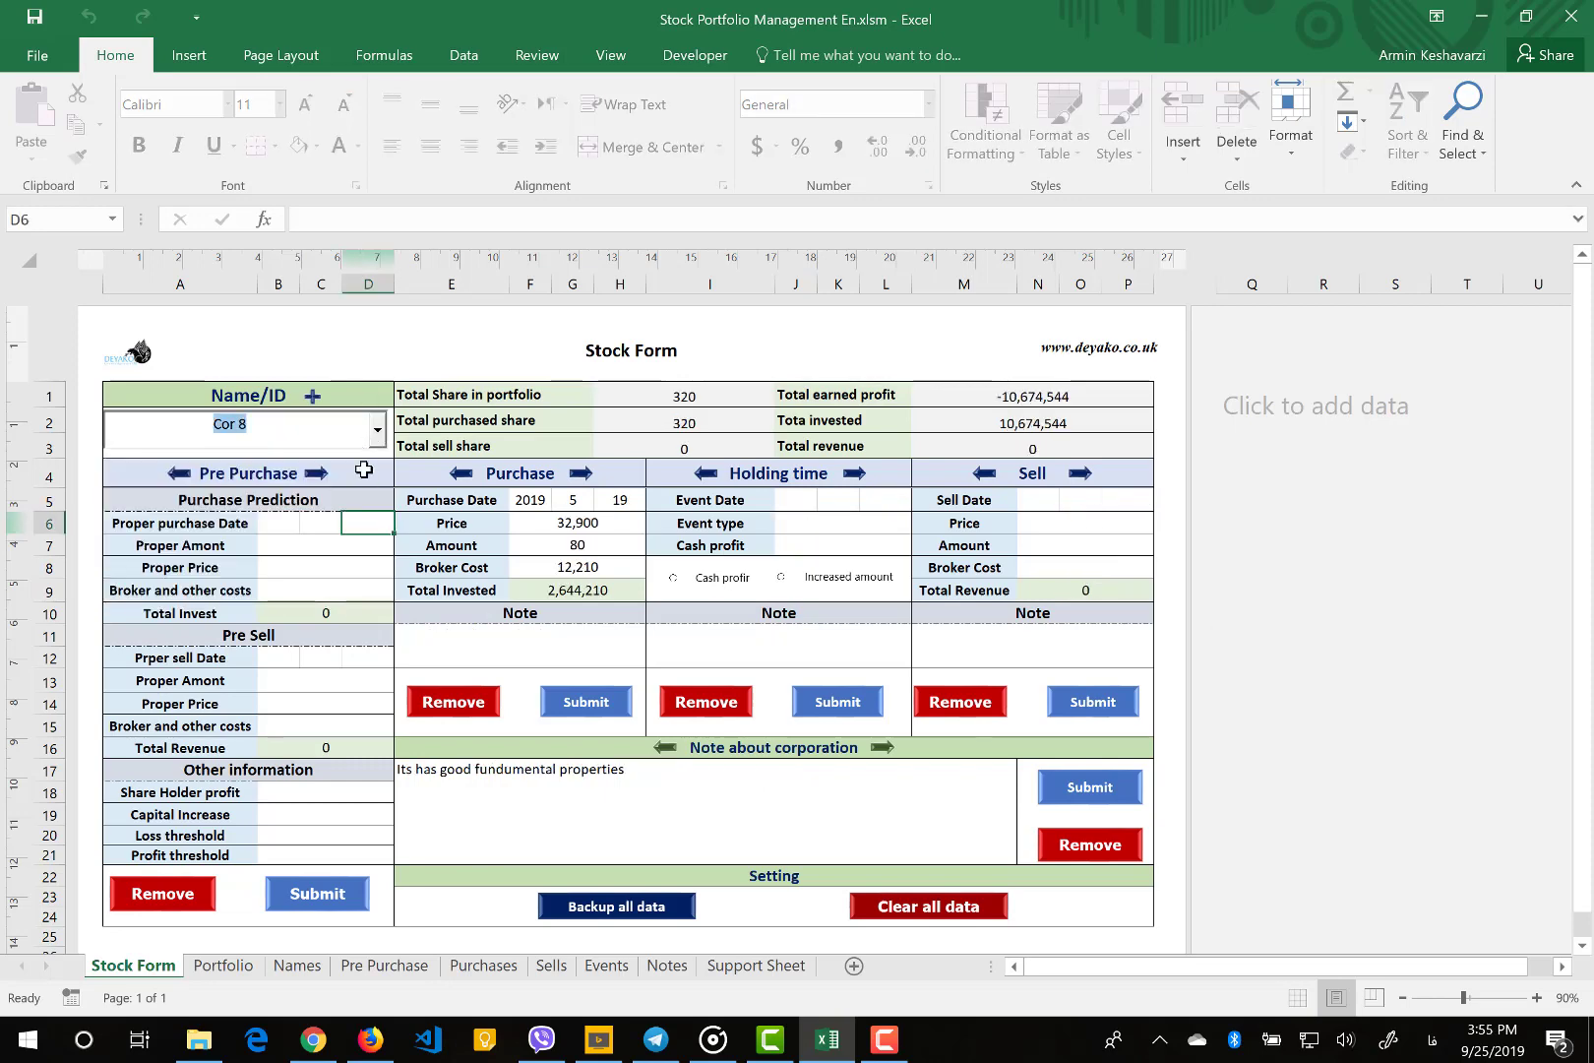
# Add a new corporation named Test to the stock form's Name/ID list
pyautogui.click(313, 397)
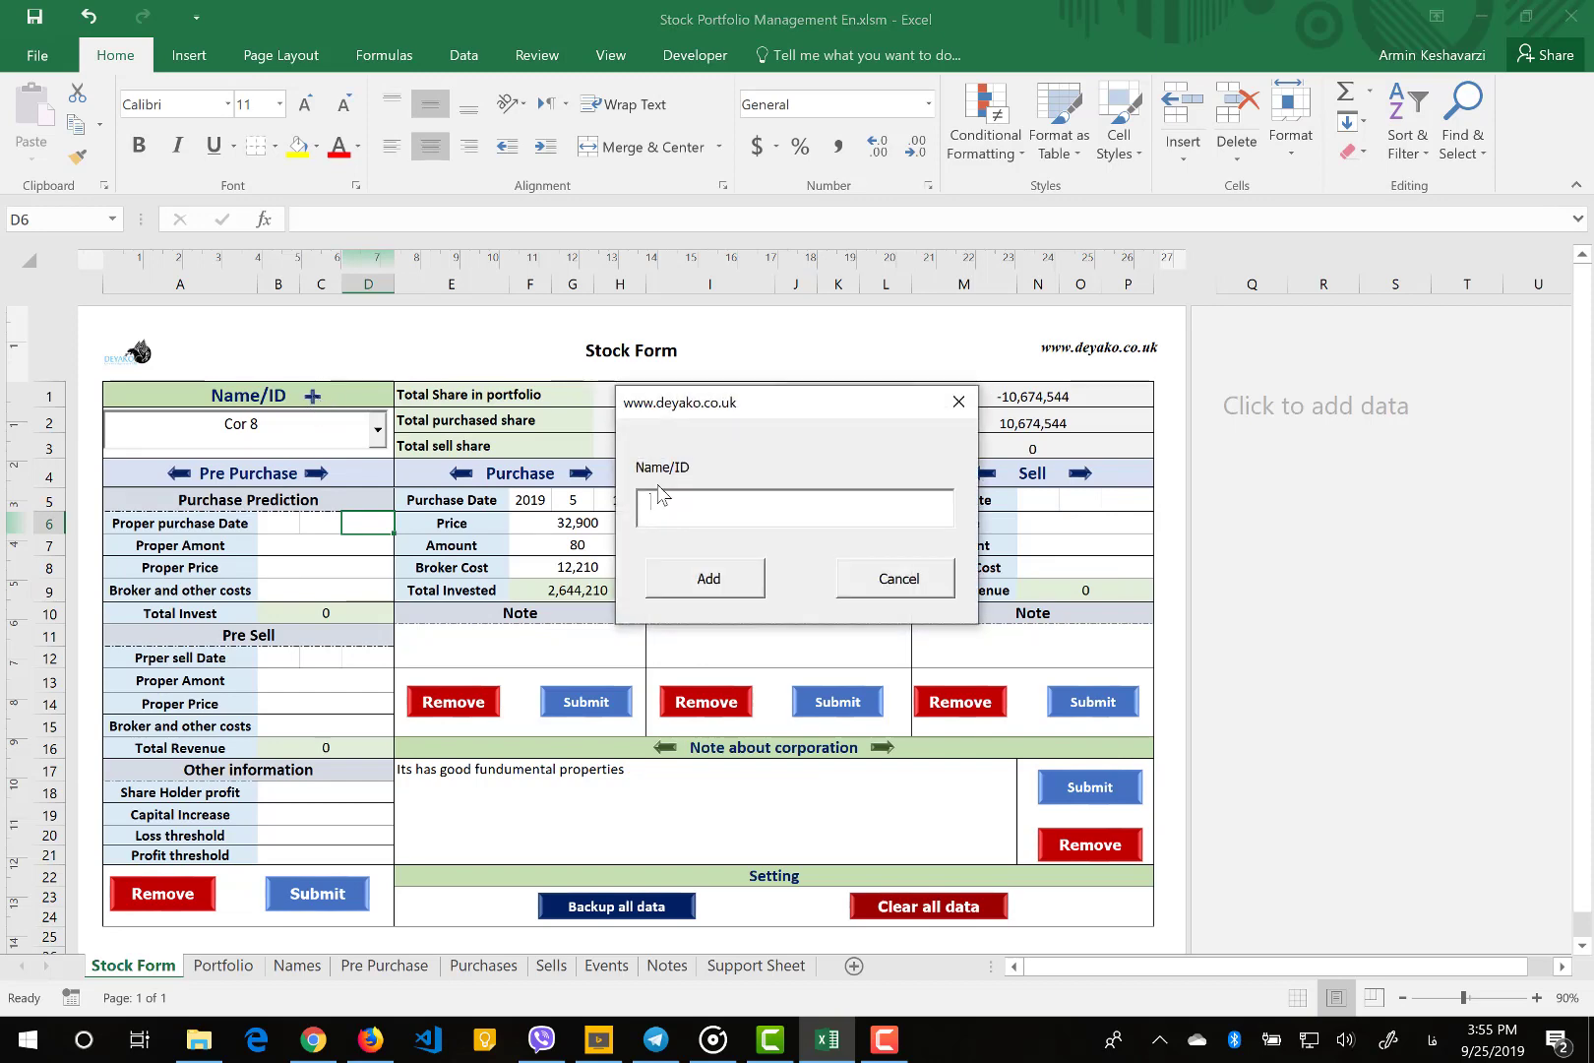
pyautogui.write('Test')
pyautogui.click(711, 575)
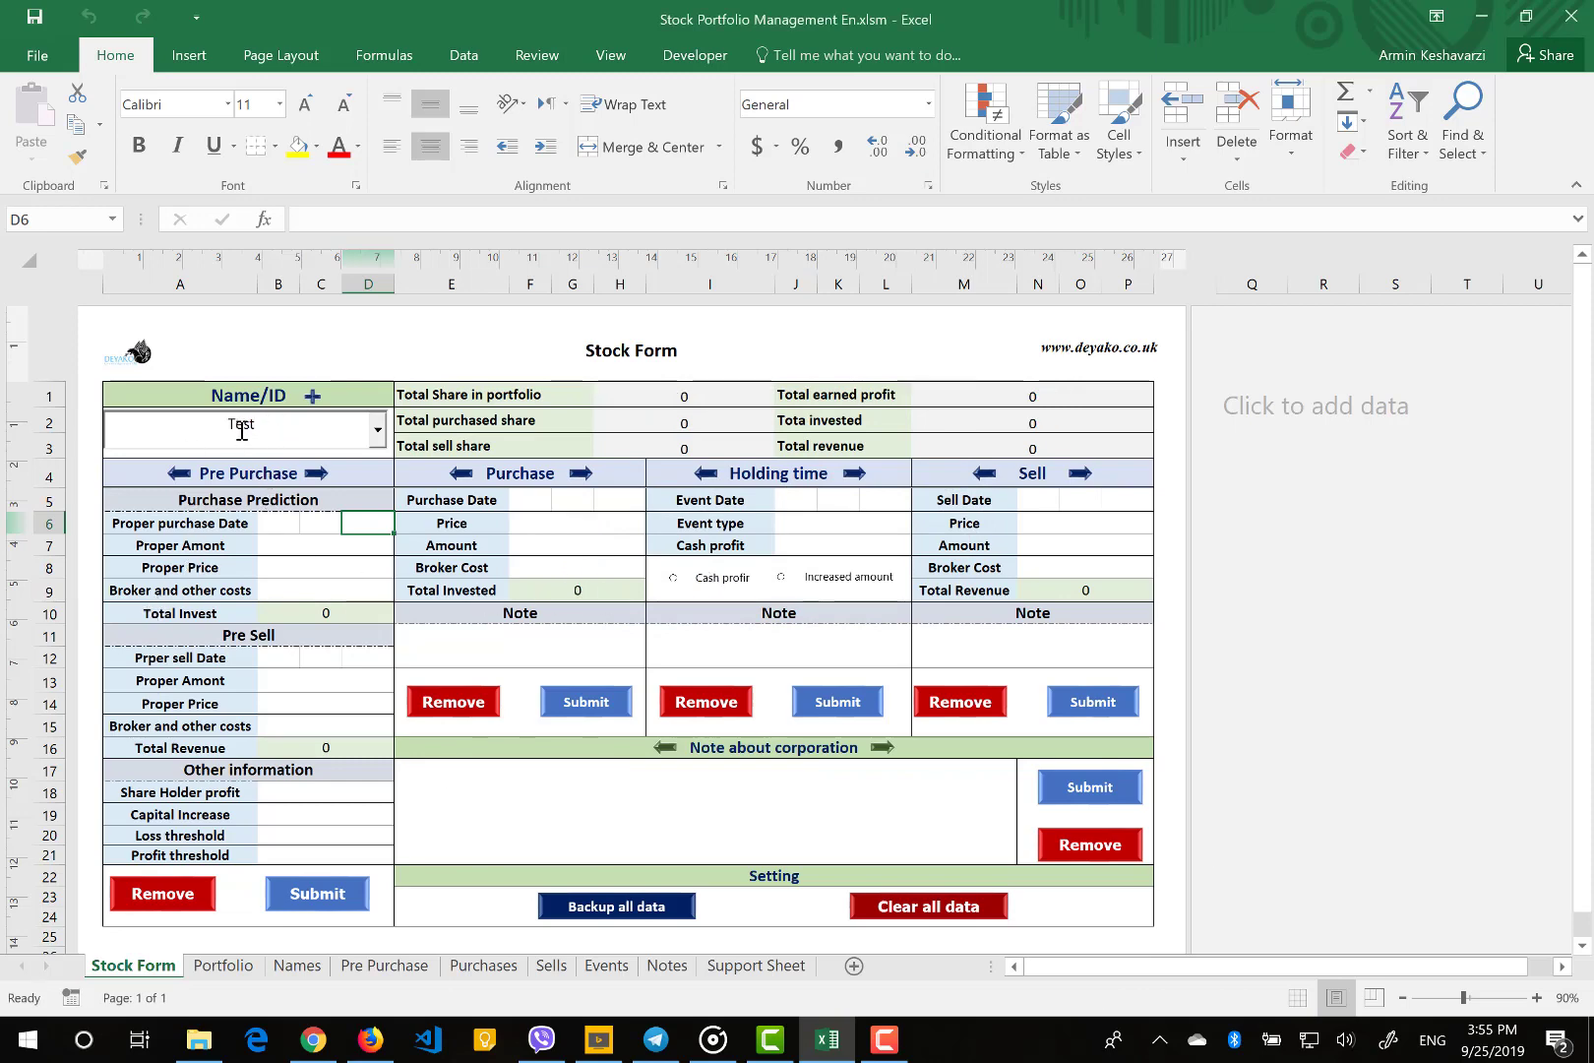
# Enter 2019, 9, 20 as the proper purchase date in Test's purchase prediction
pyautogui.click(274, 525)
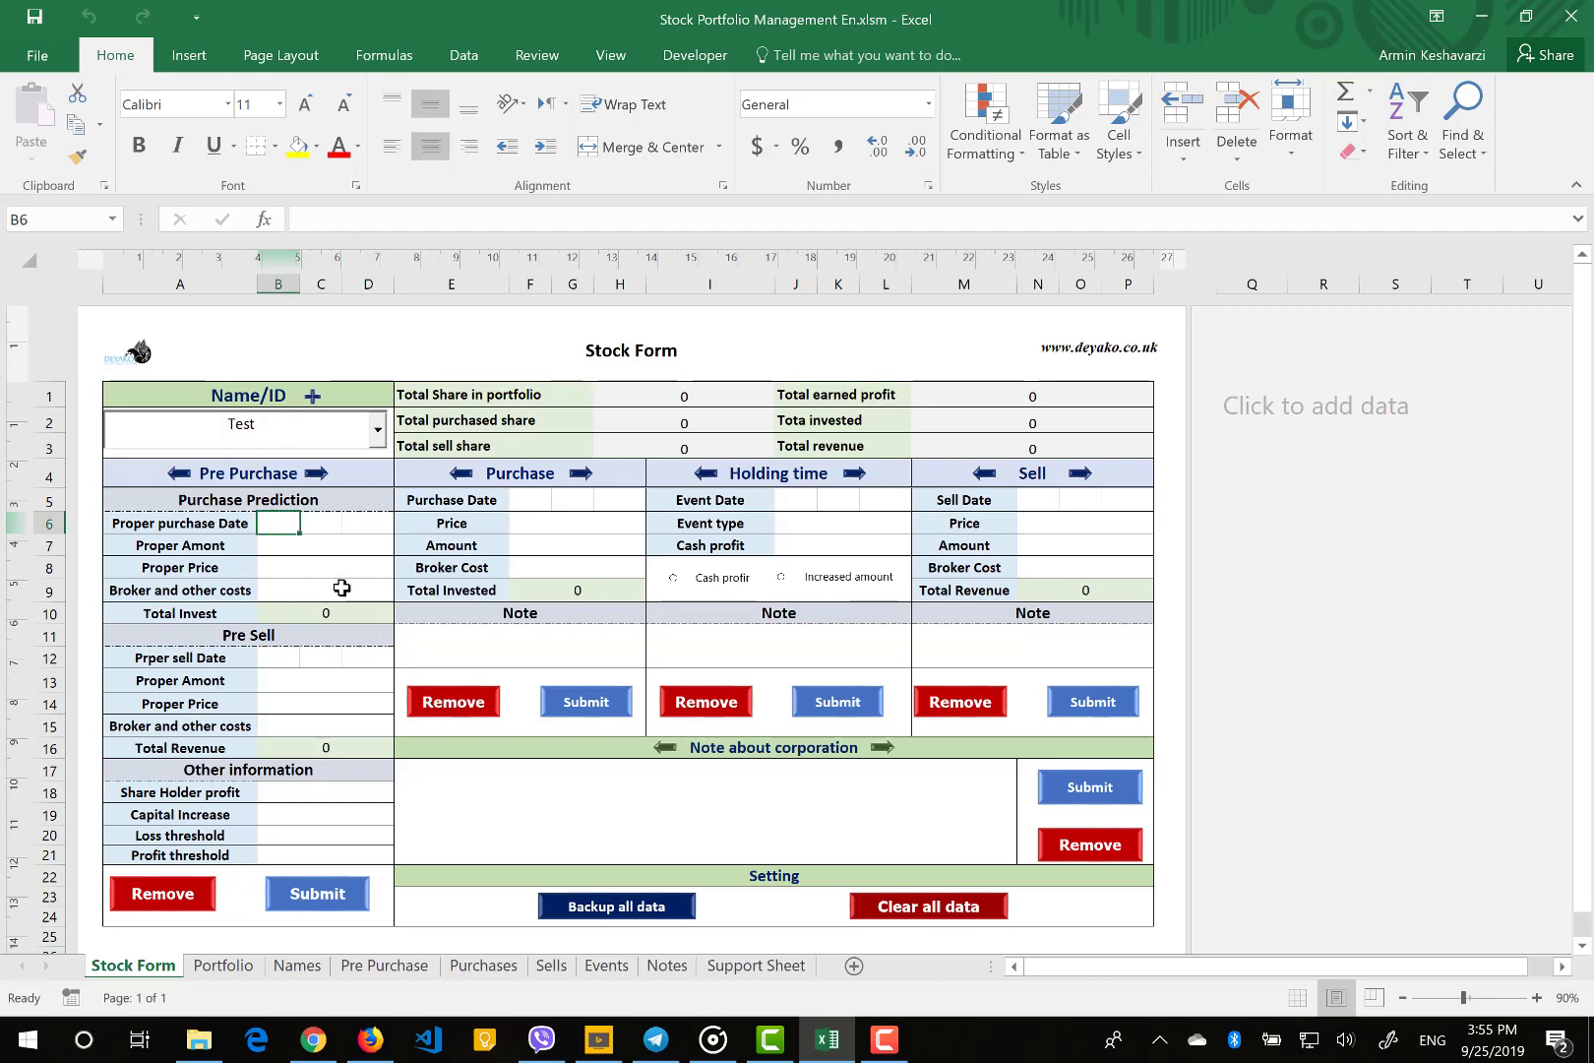
pyautogui.write('2019')
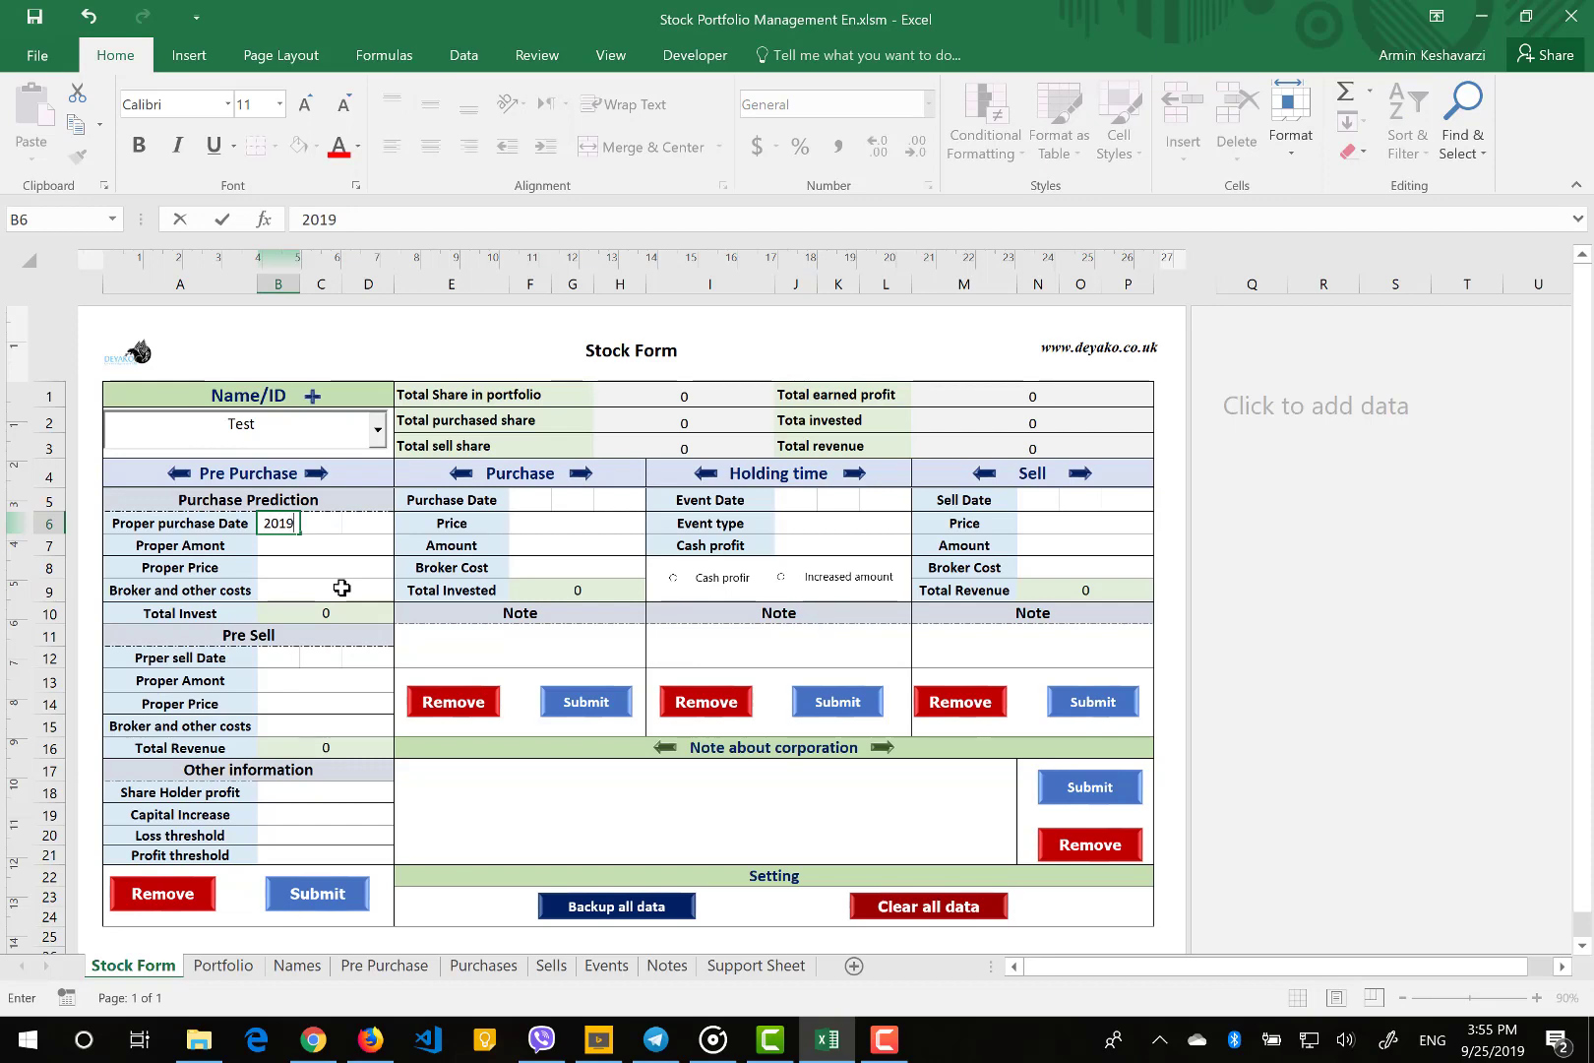
pyautogui.press('Tab')
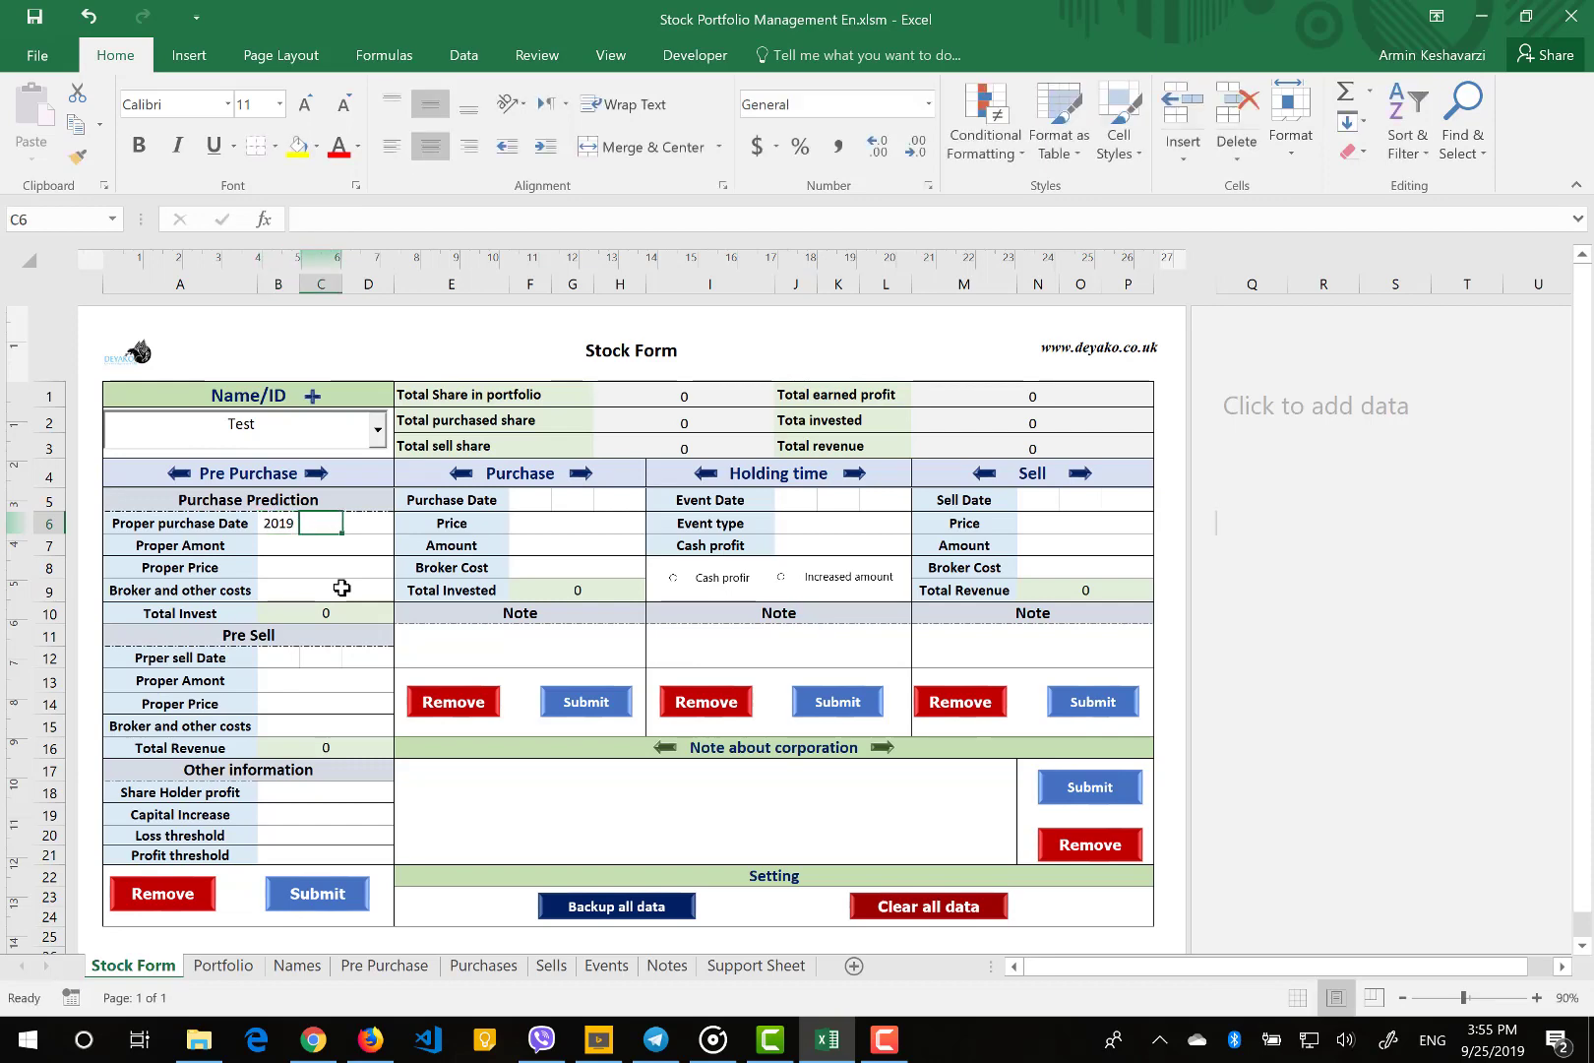
pyautogui.write('9')
pyautogui.press('Tab')
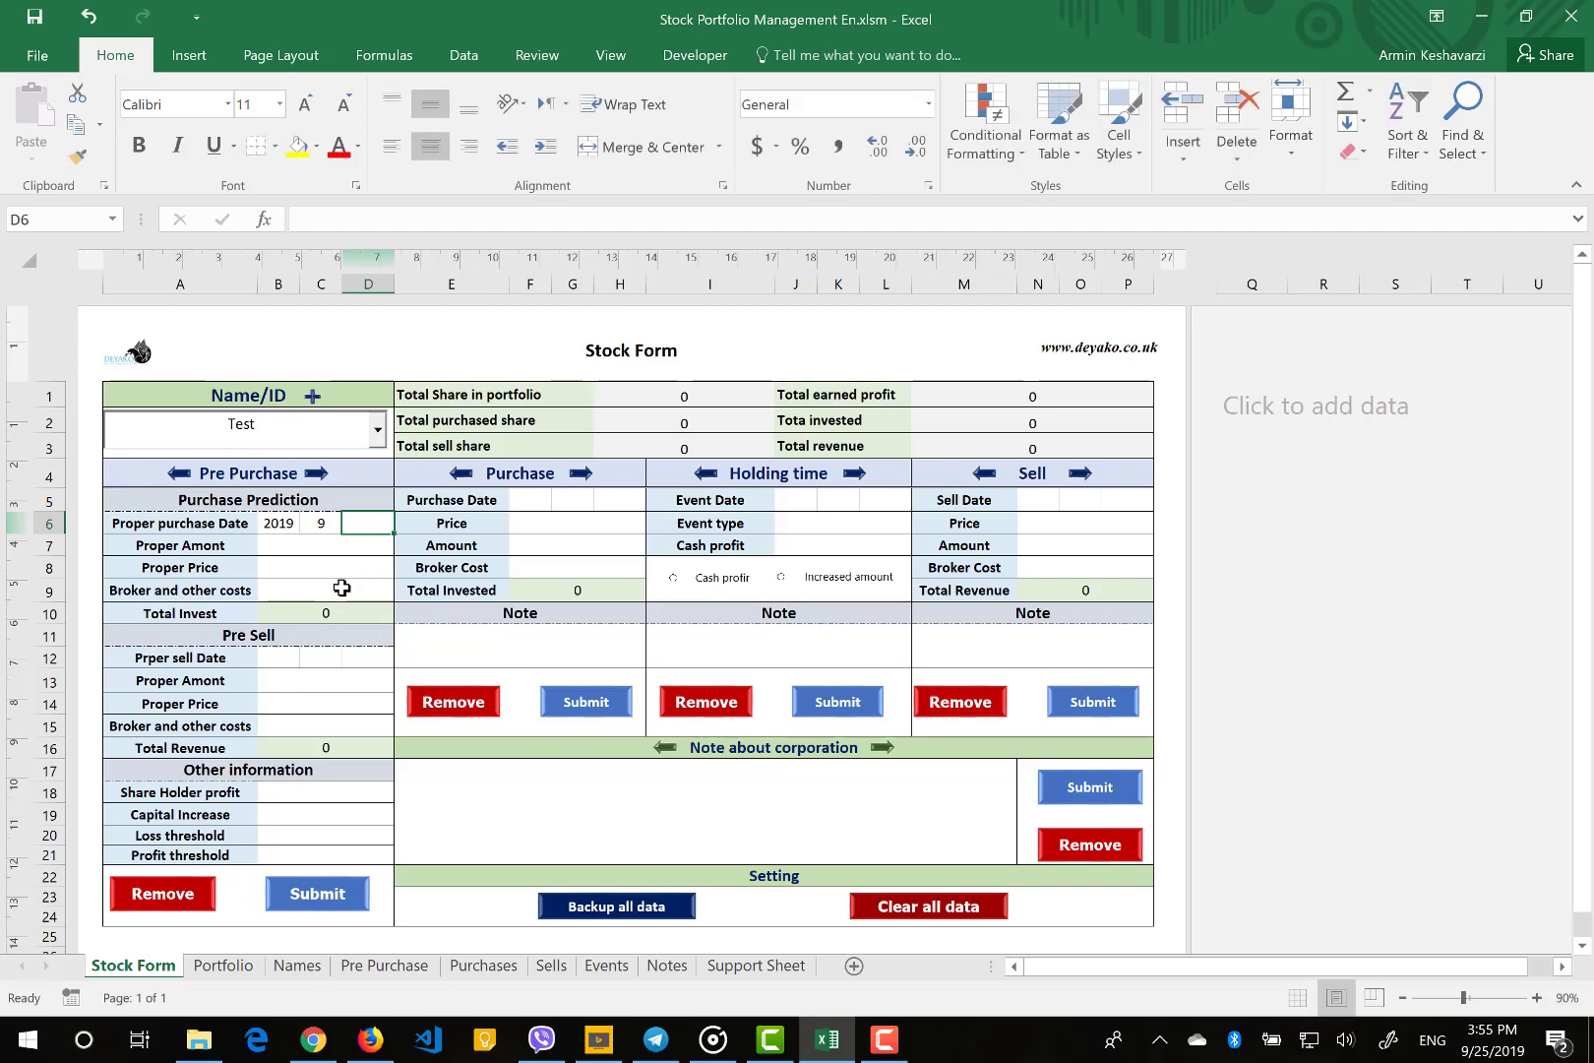
pyautogui.write('20')
# Fill in the purchase prediction with a proper amount of 1000, a proper price of 1, and broker and other costs of 2
pyautogui.click(284, 544)
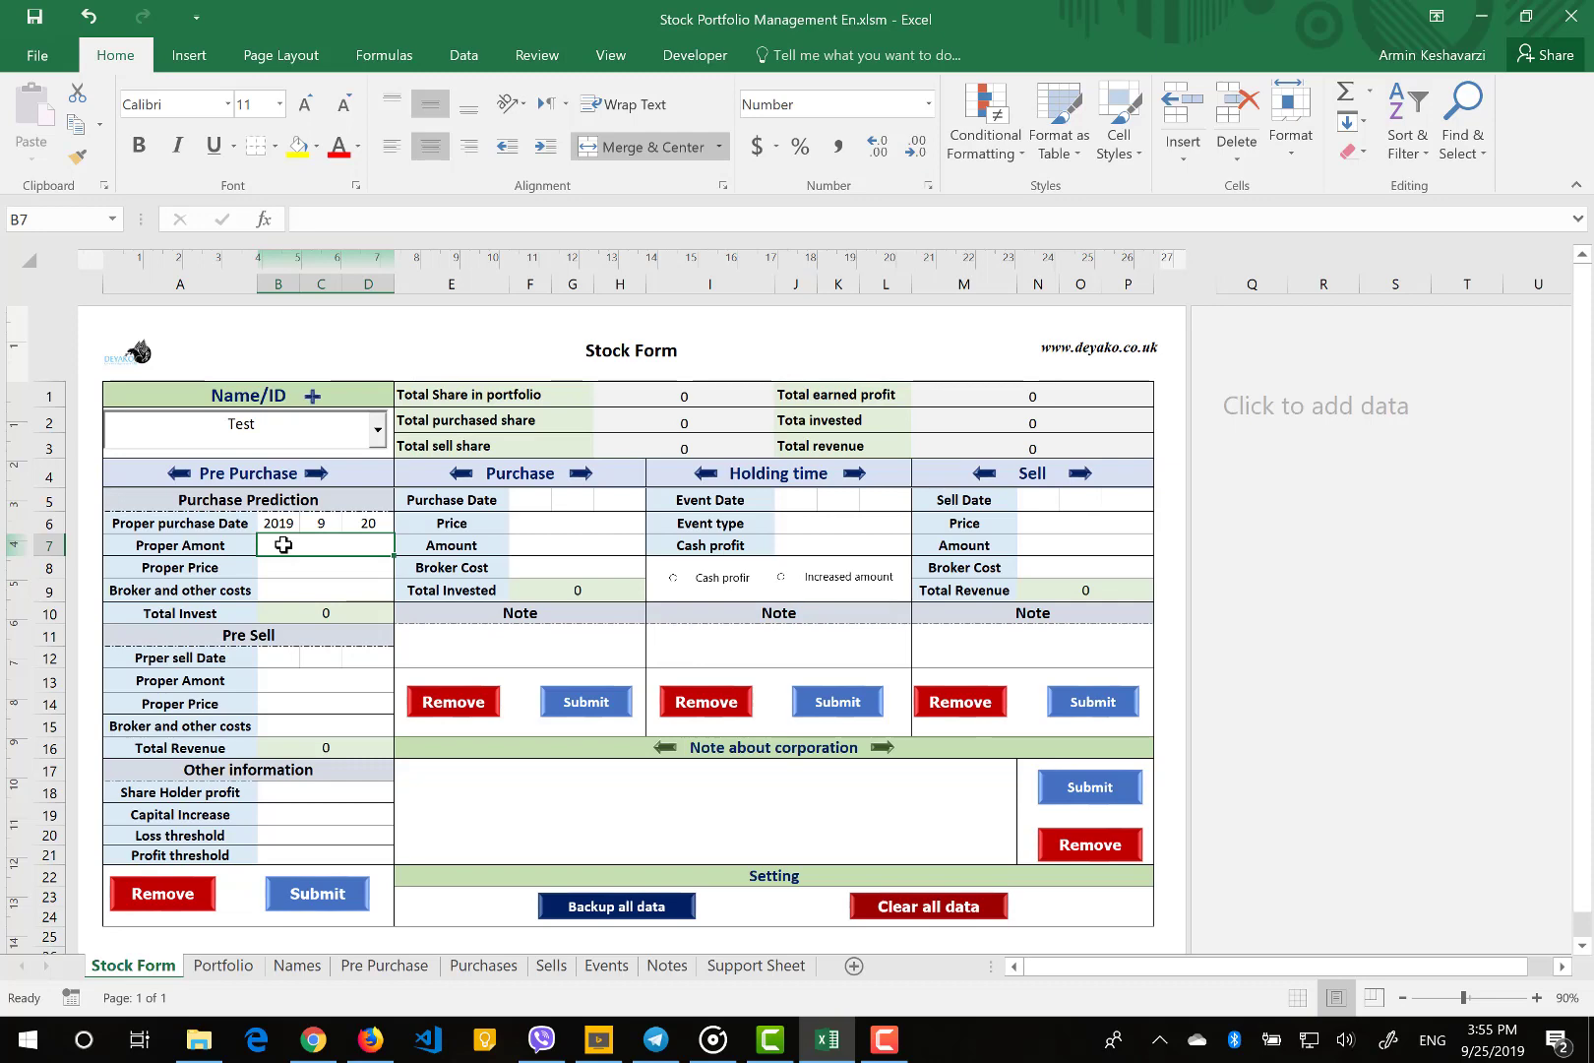
pyautogui.write('1000')
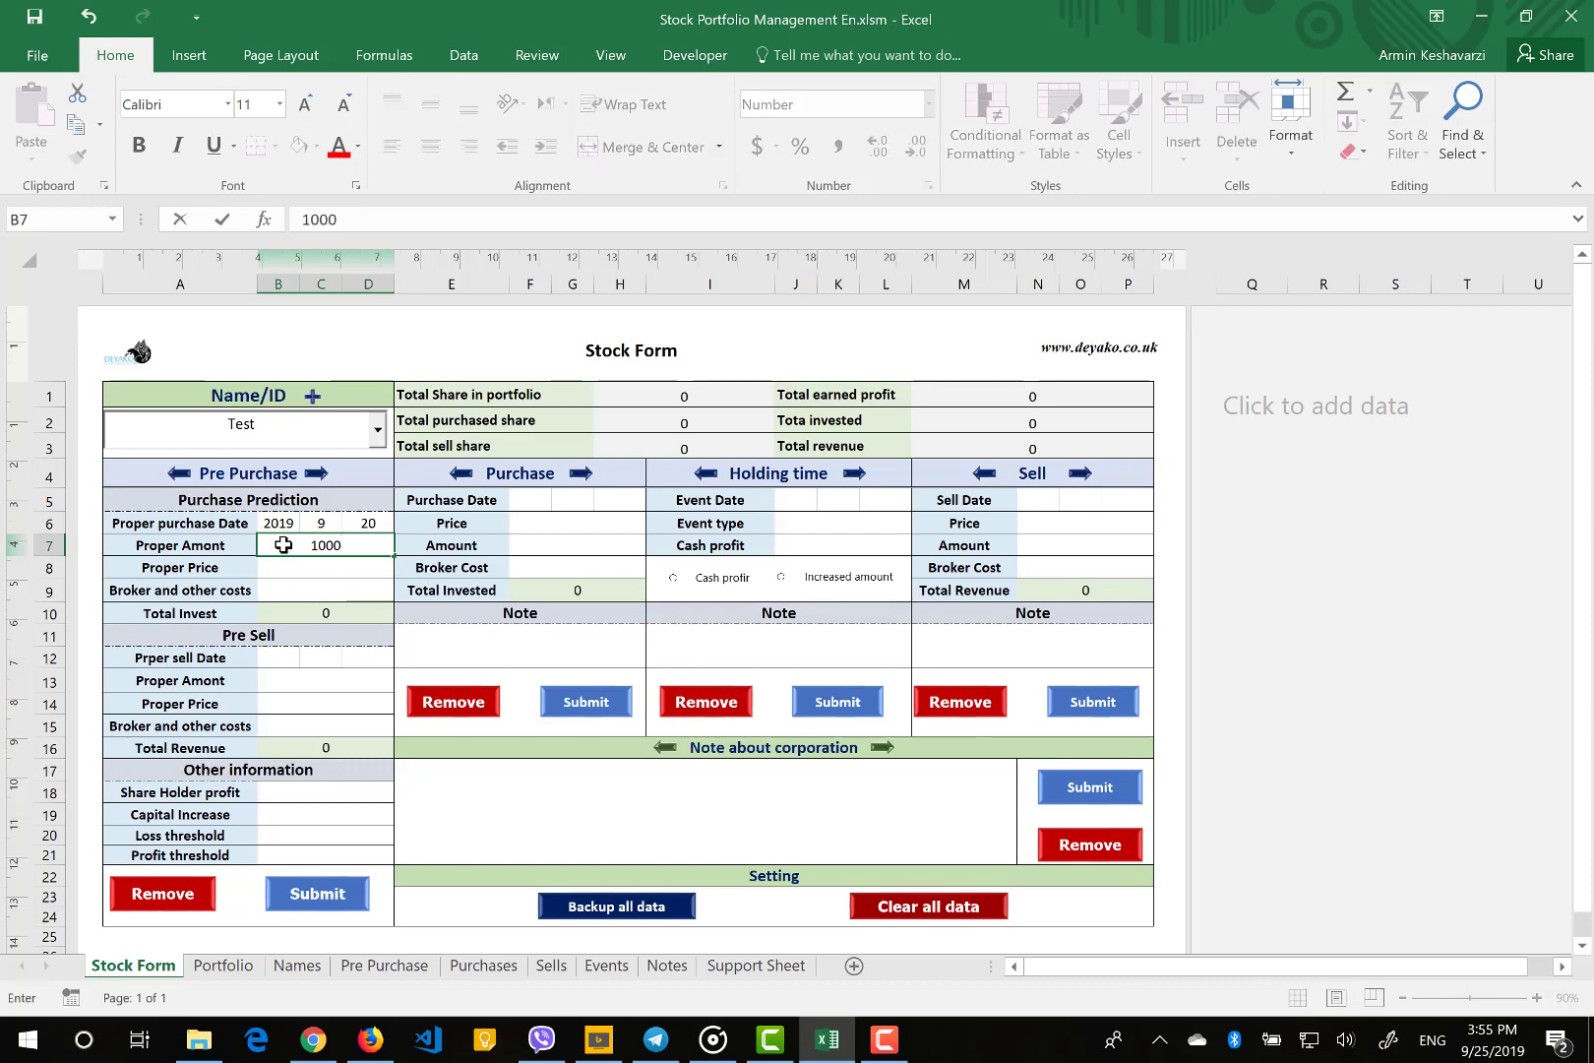
pyautogui.press('Return')
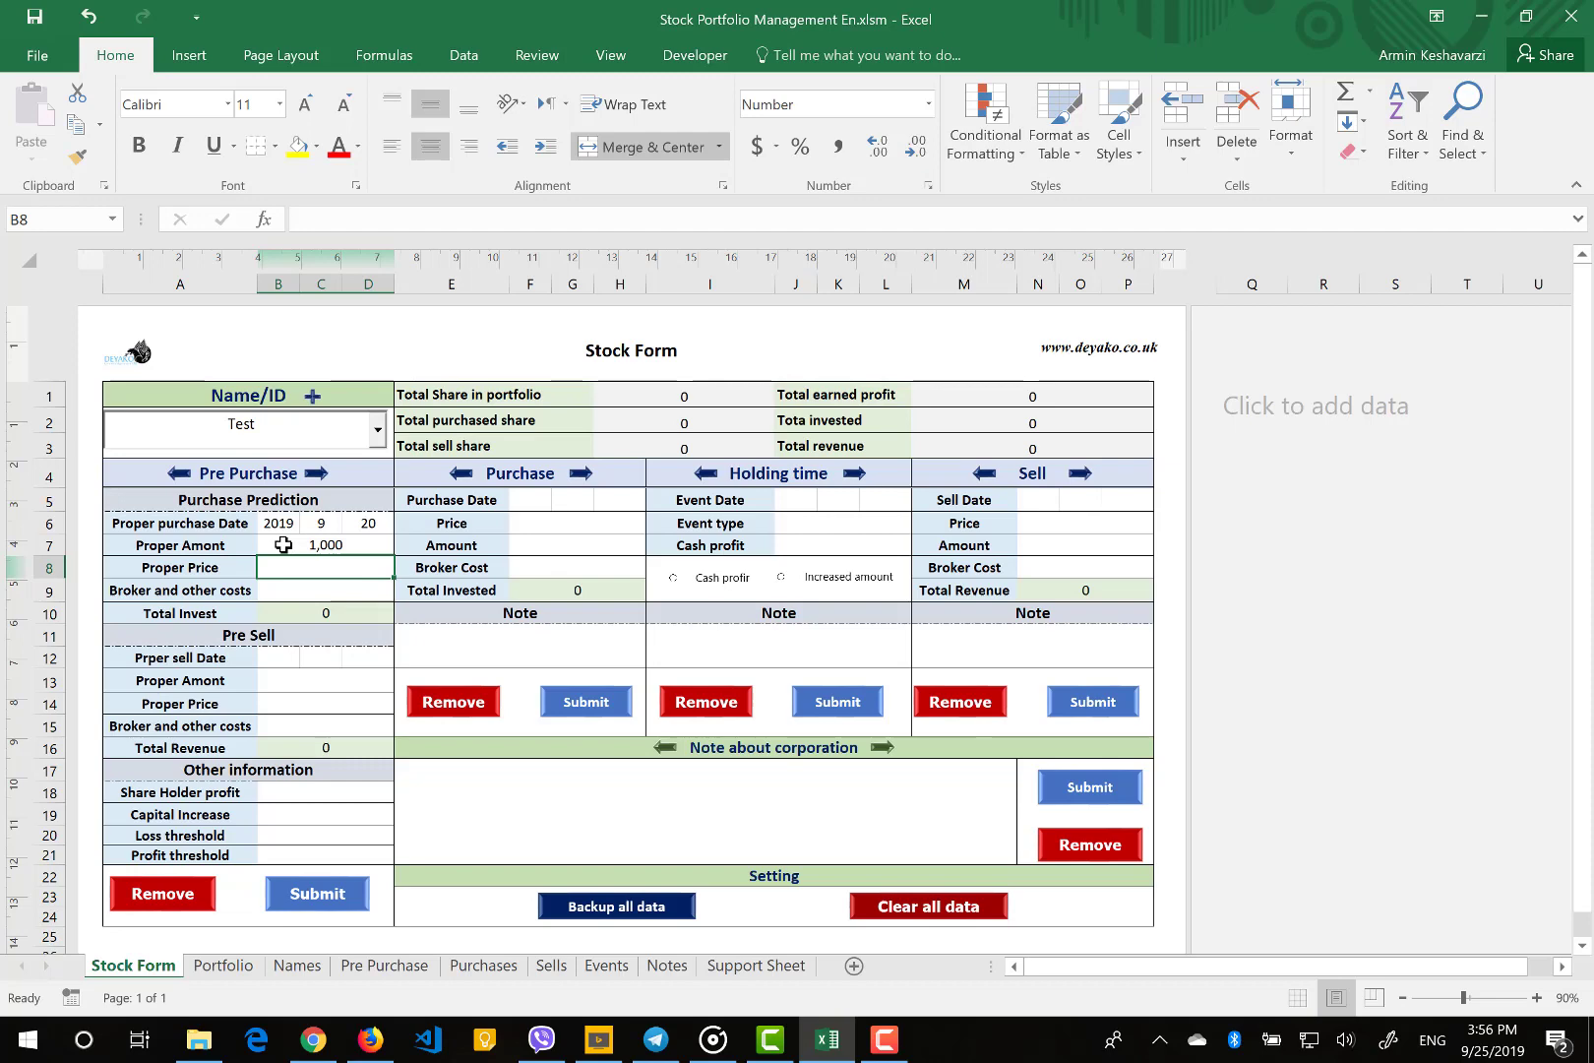
pyautogui.write('1')
pyautogui.press('Return')
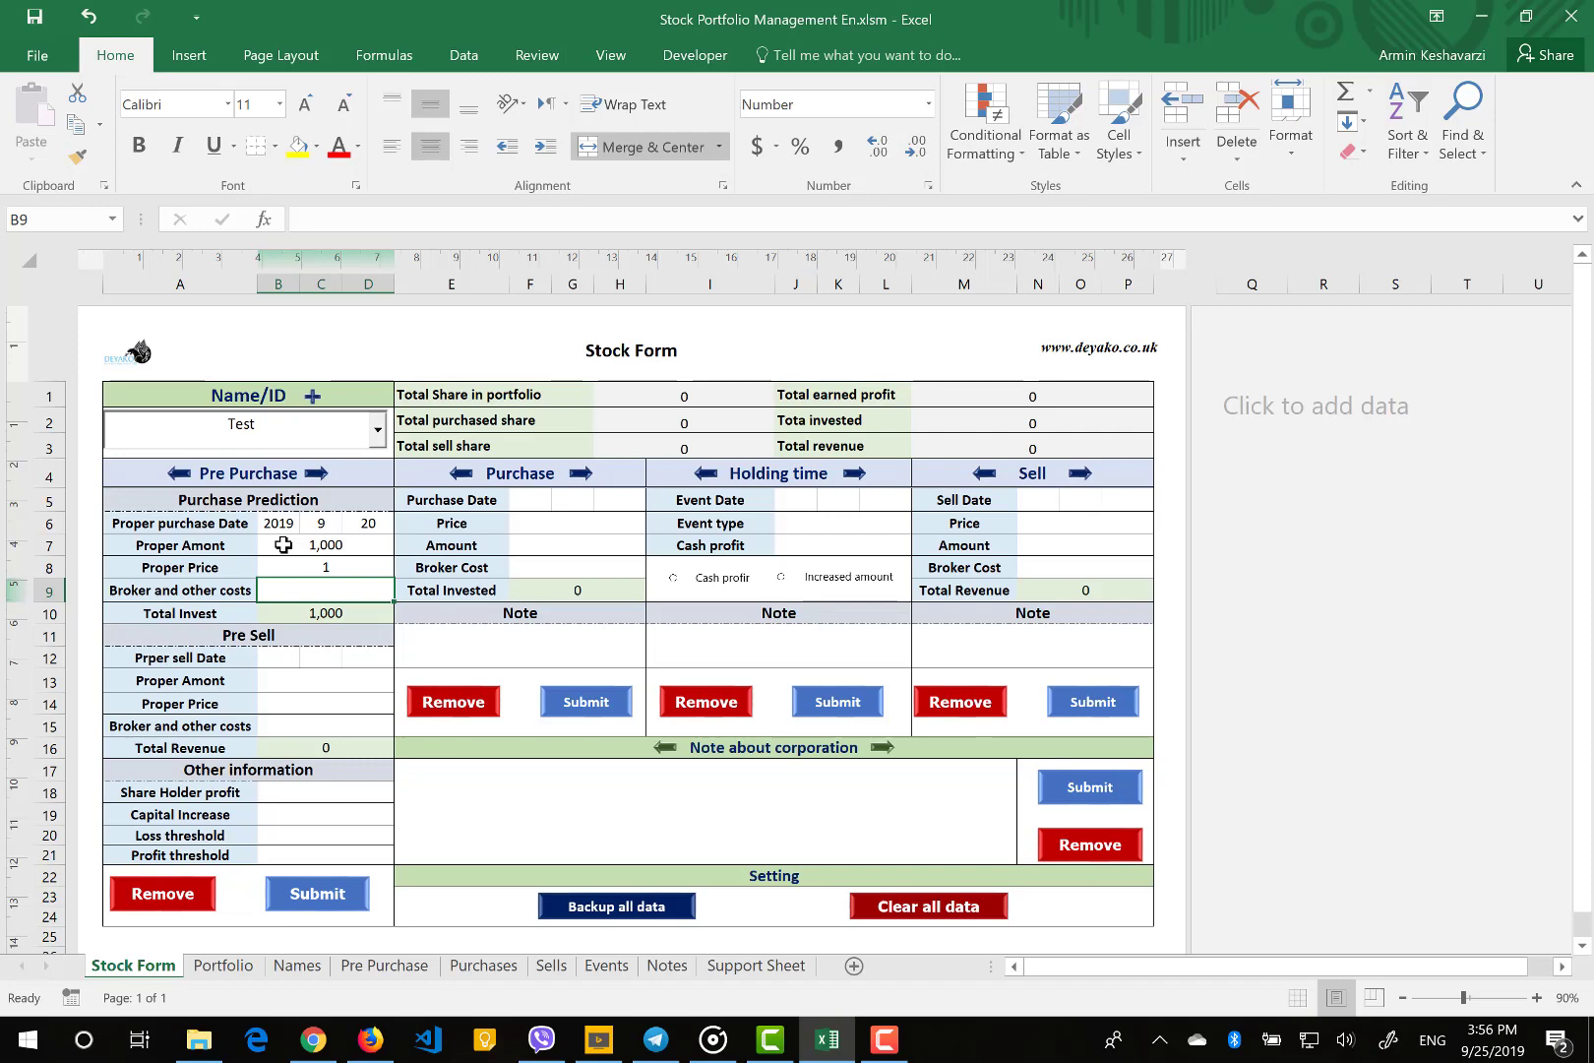
pyautogui.write('2')
pyautogui.press('Return')
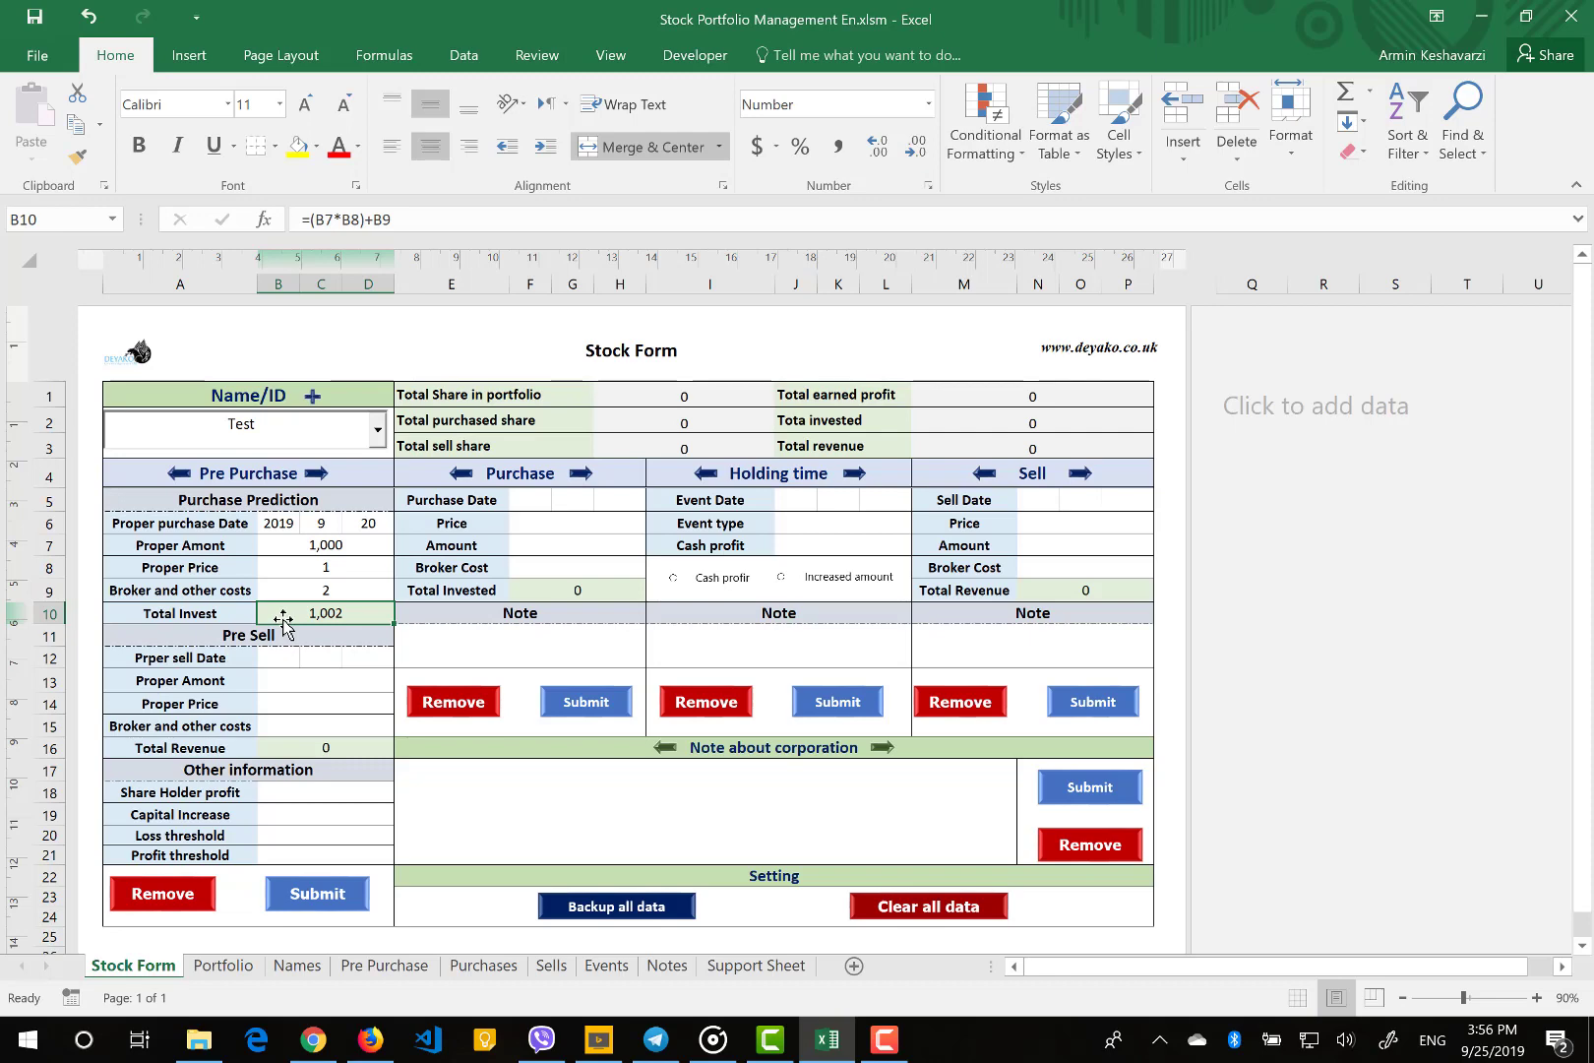
pyautogui.moveTo(367, 524); pyautogui.dragTo(340, 614)
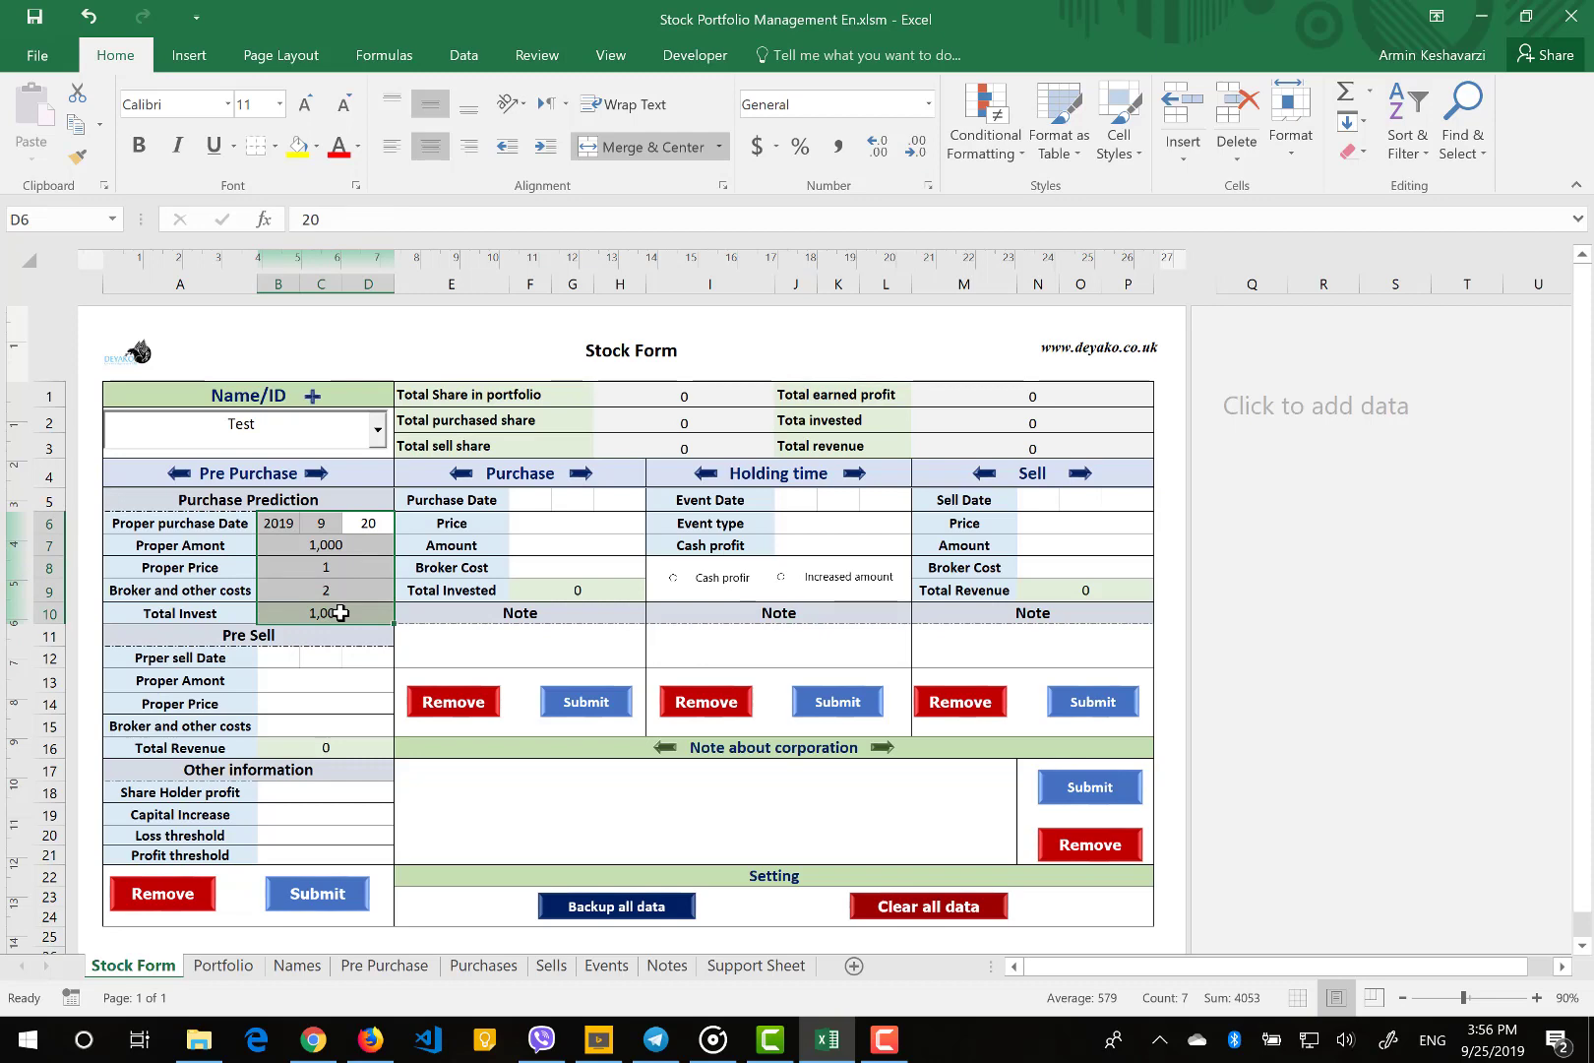
# Enter 2019, 11, 20 as the proper sell date in Test's Pre Sell section
pyautogui.click(283, 657)
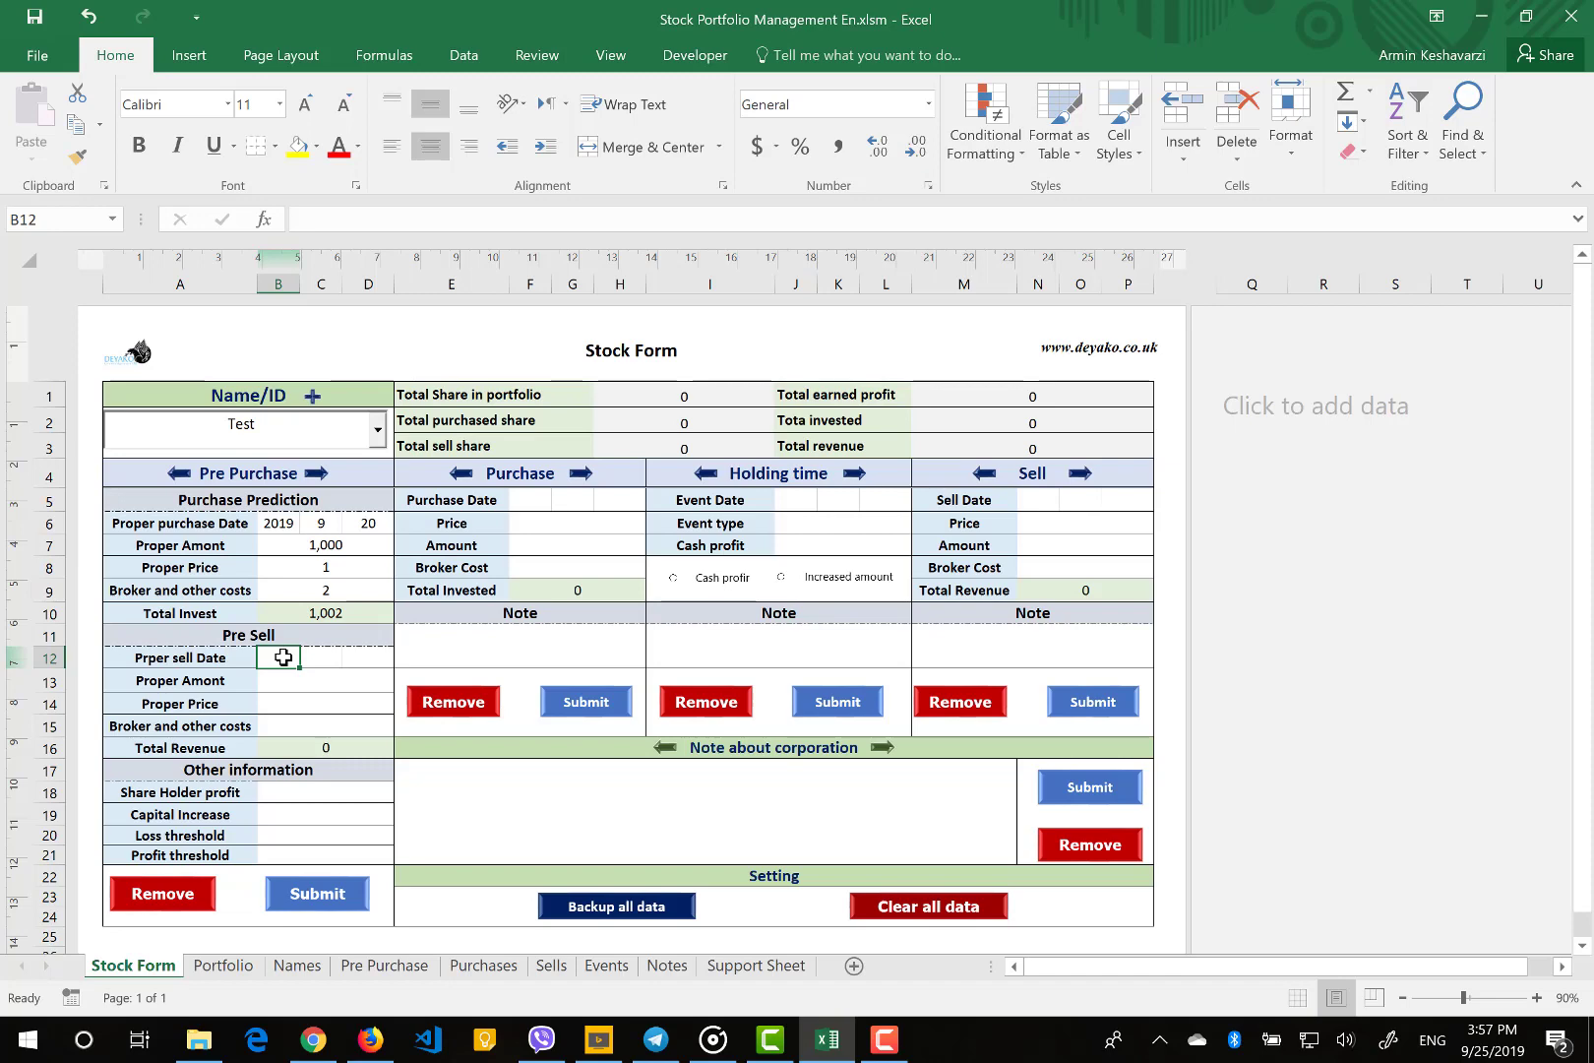
pyautogui.write('2019')
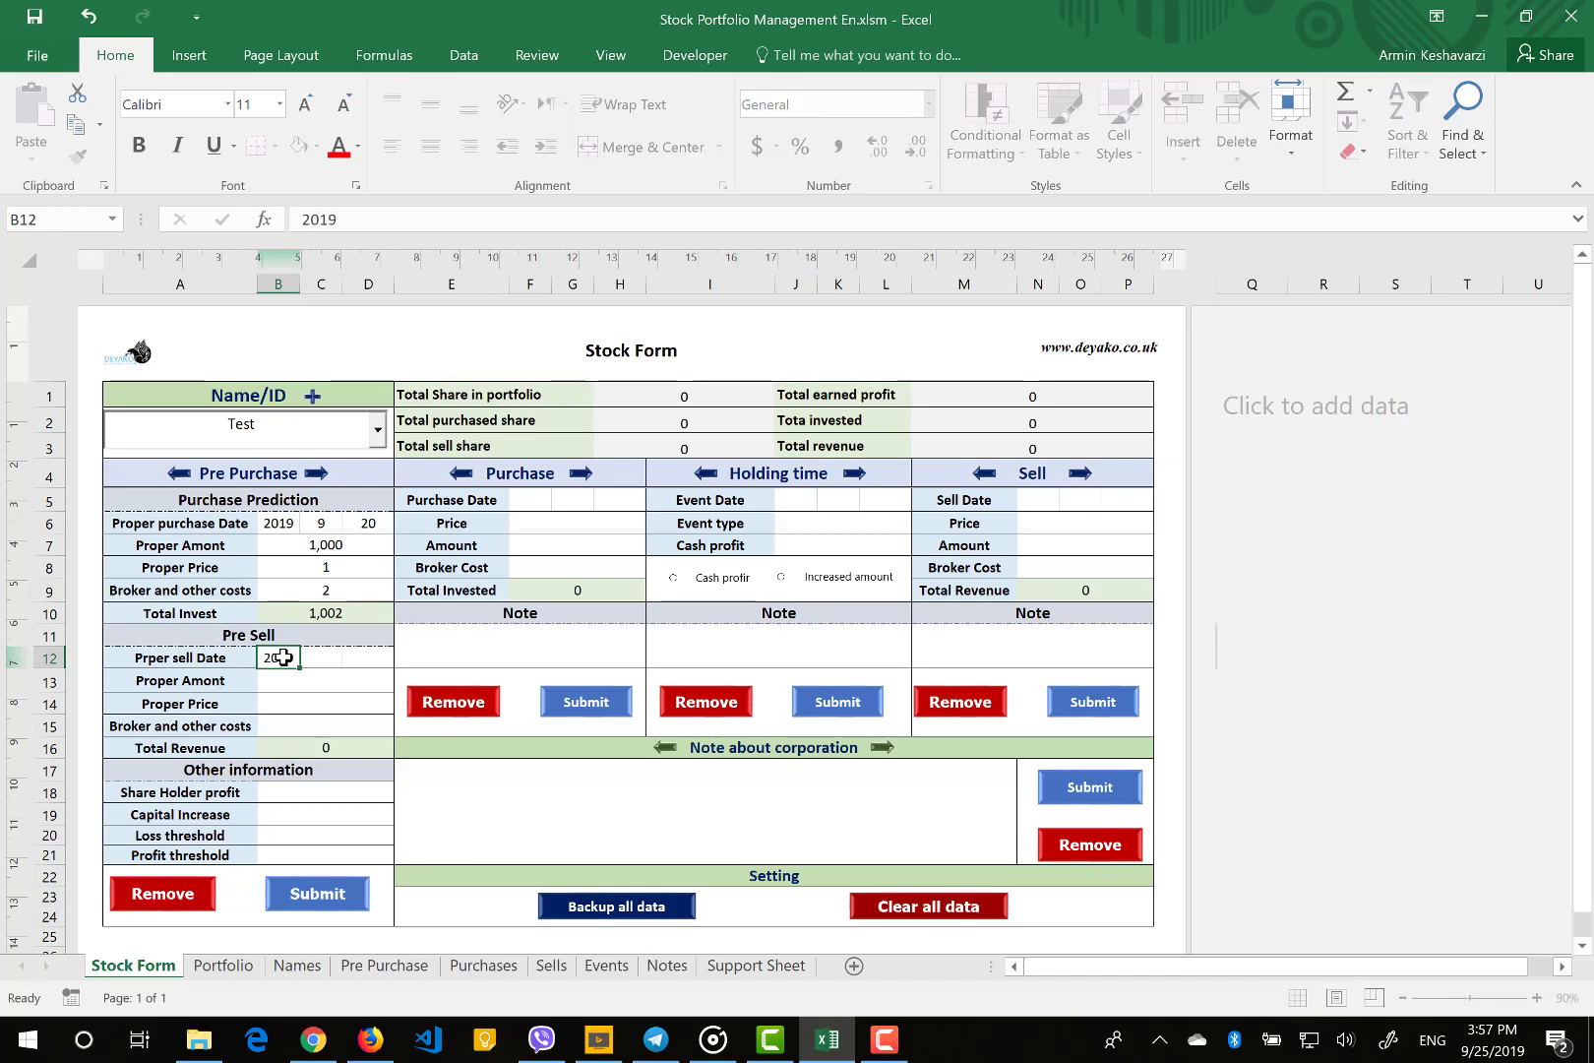
pyautogui.press('Tab')
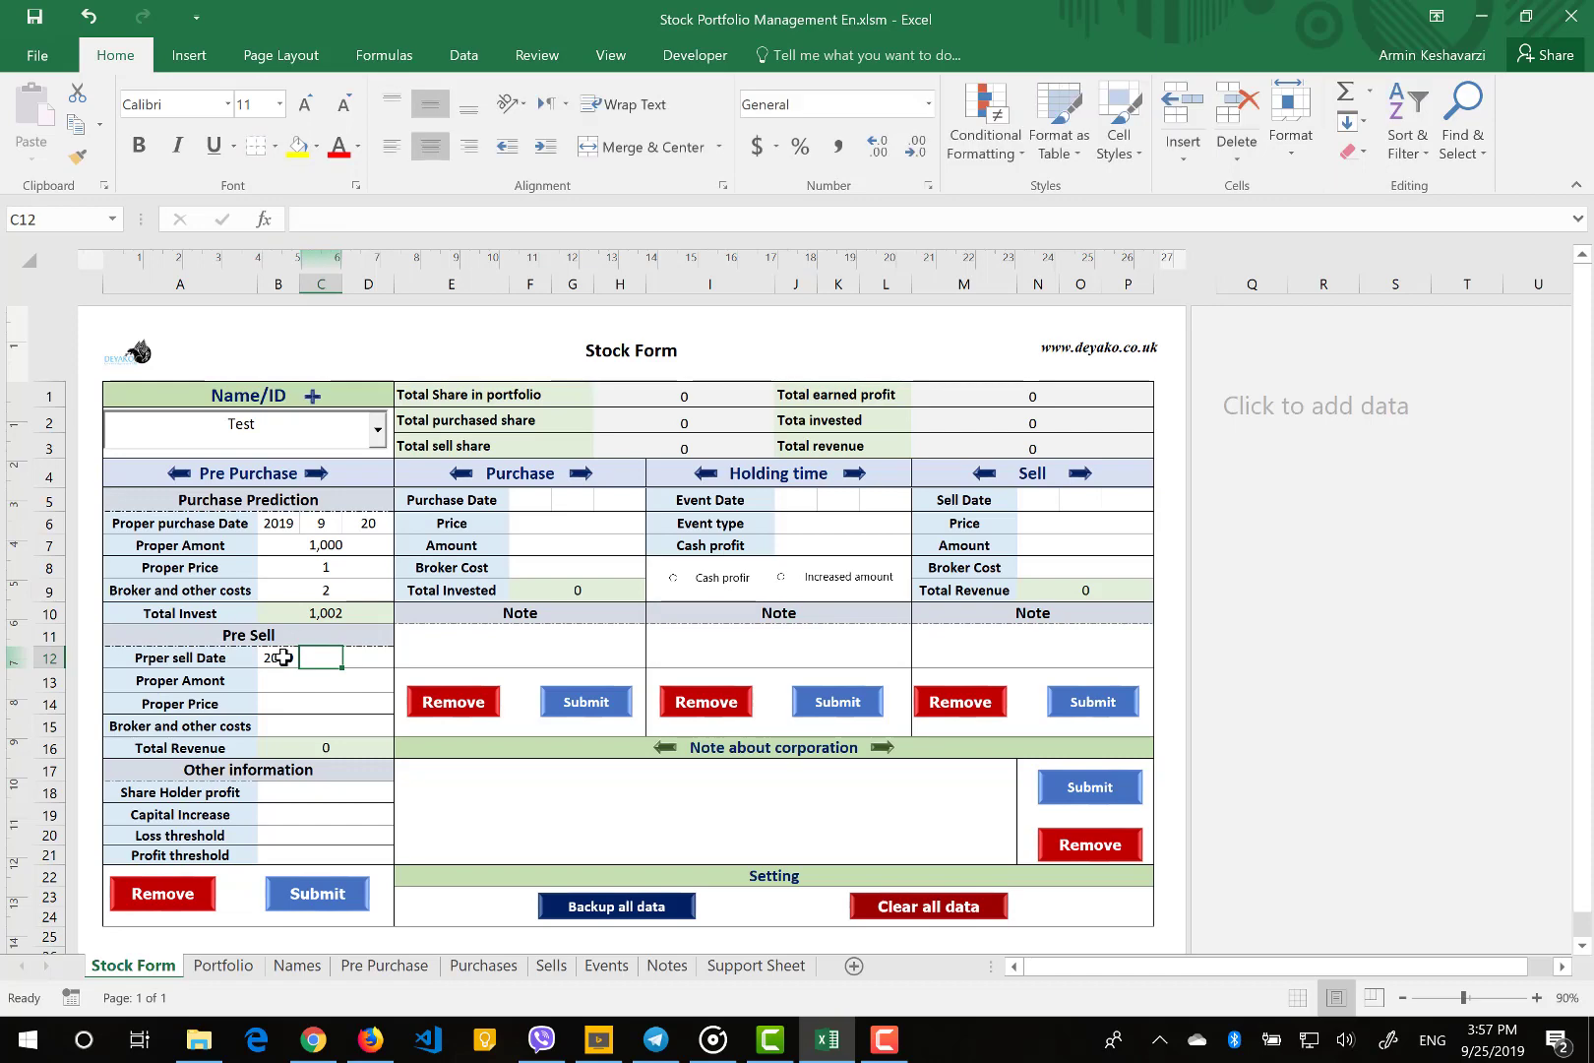
pyautogui.write('11')
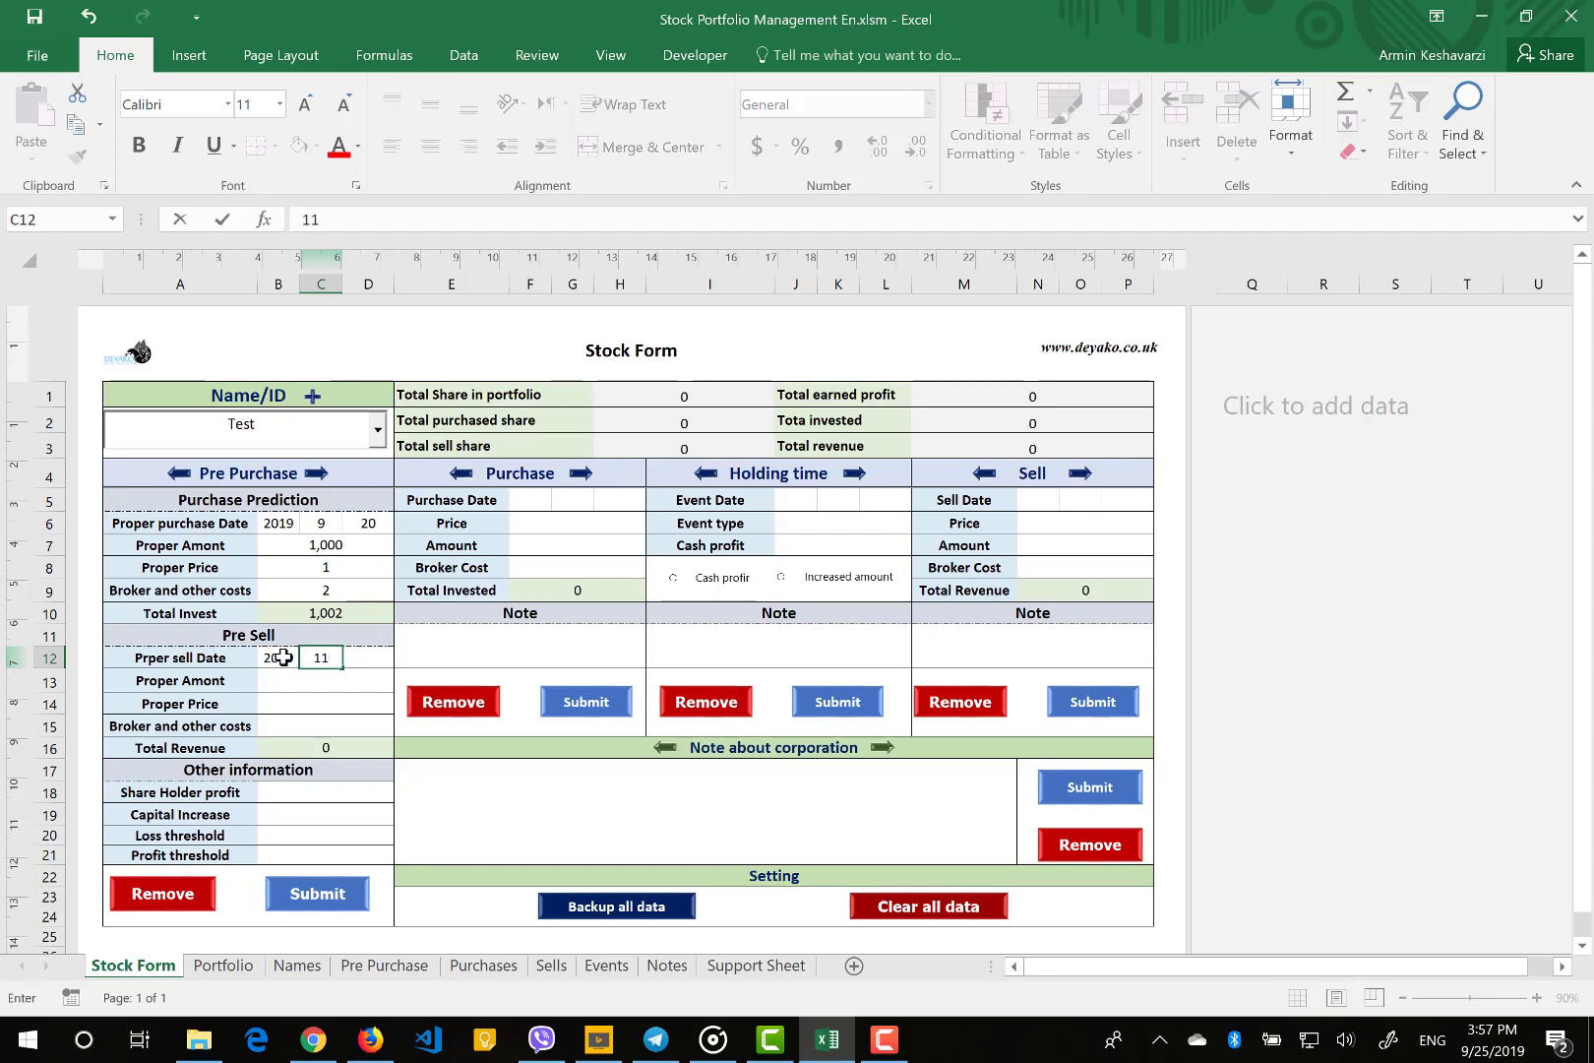
pyautogui.press('Tab')
pyautogui.write('20')
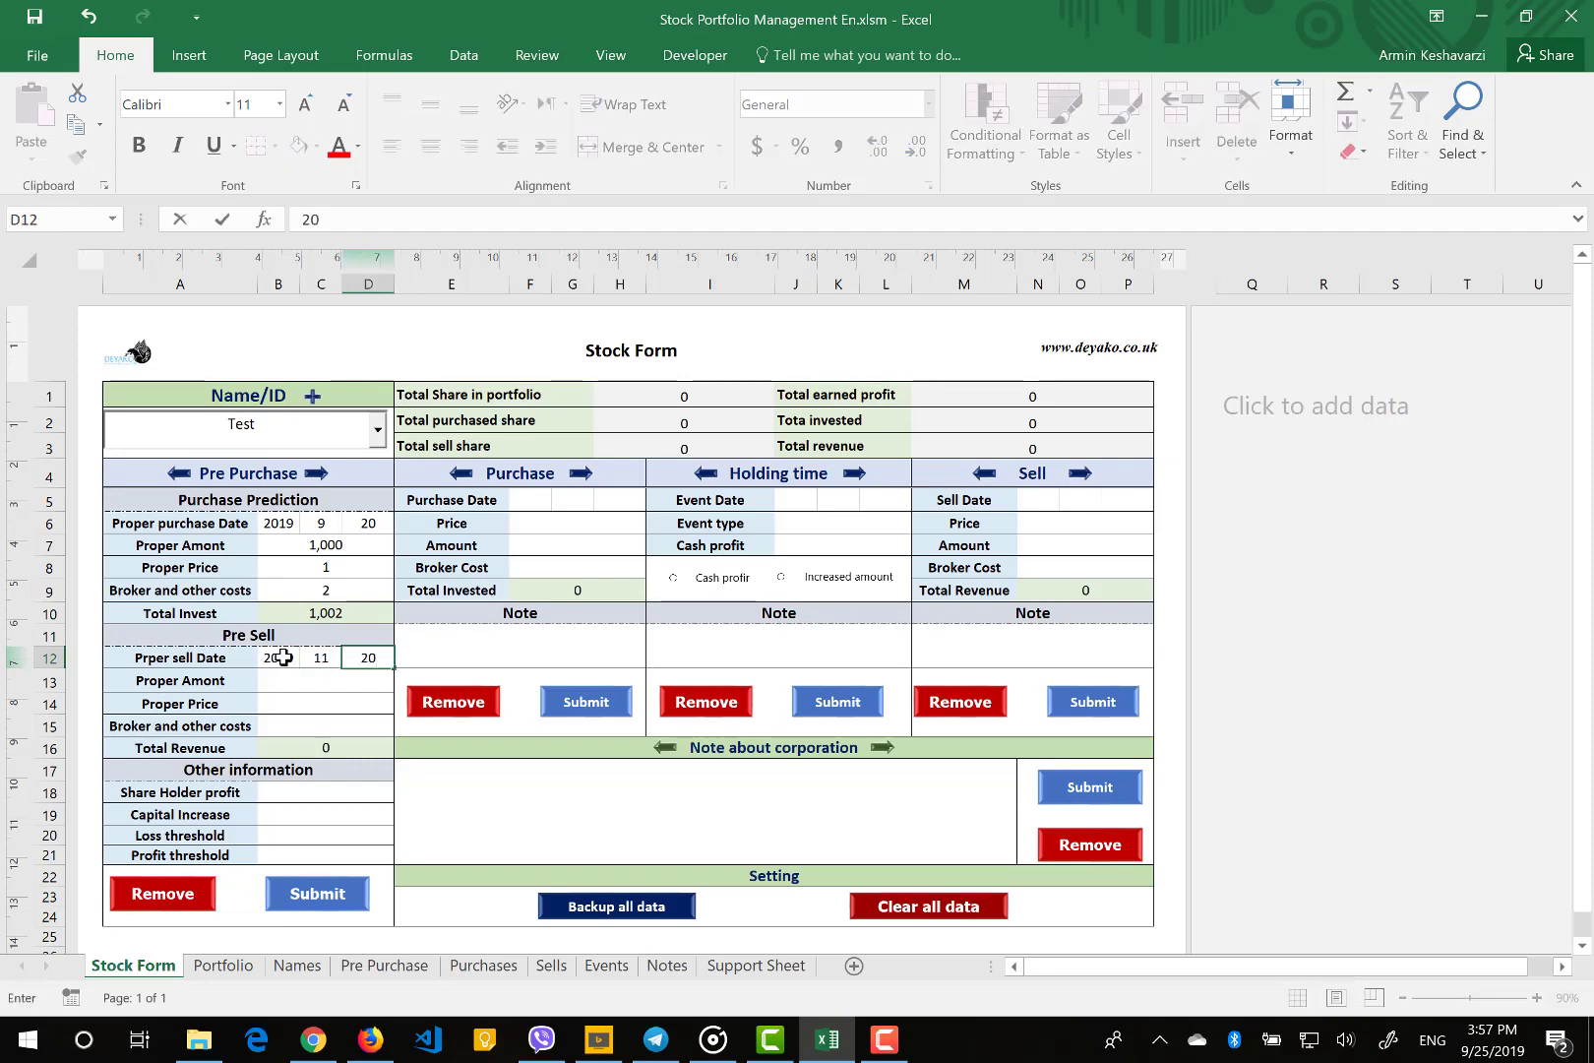
pyautogui.press('Return')
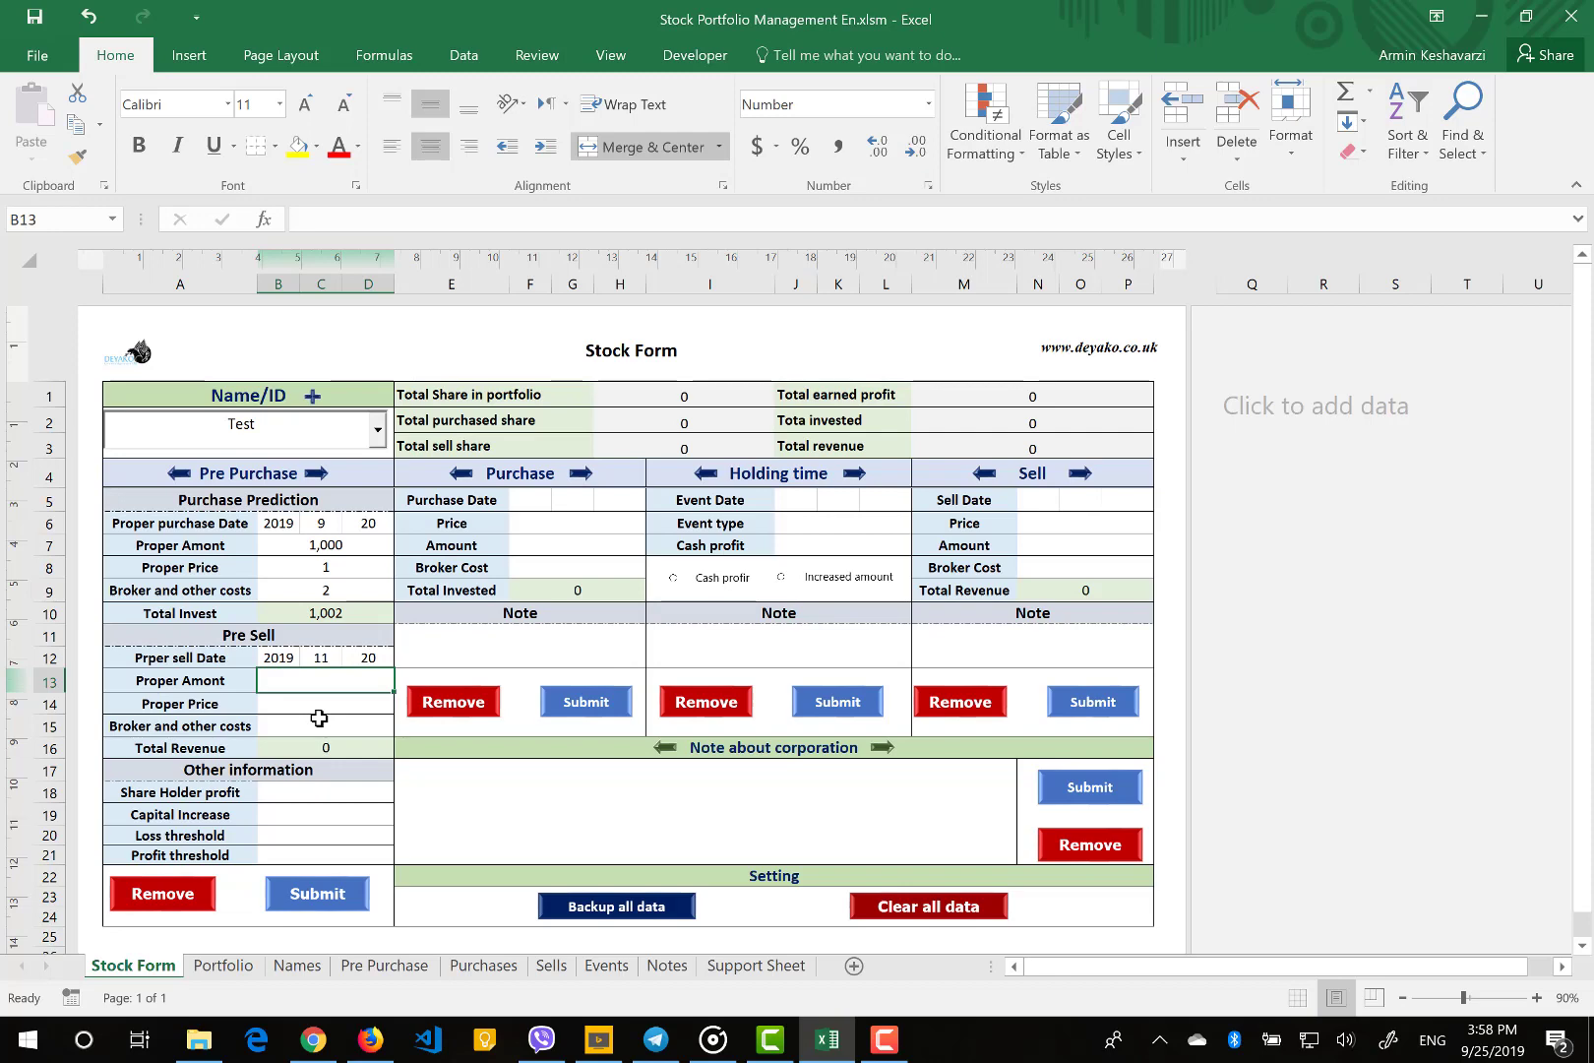
# Fill in the Pre Sell section with a proper amount of 1000, a proper price of 2, and broker and other costs of 4
pyautogui.write('1000')
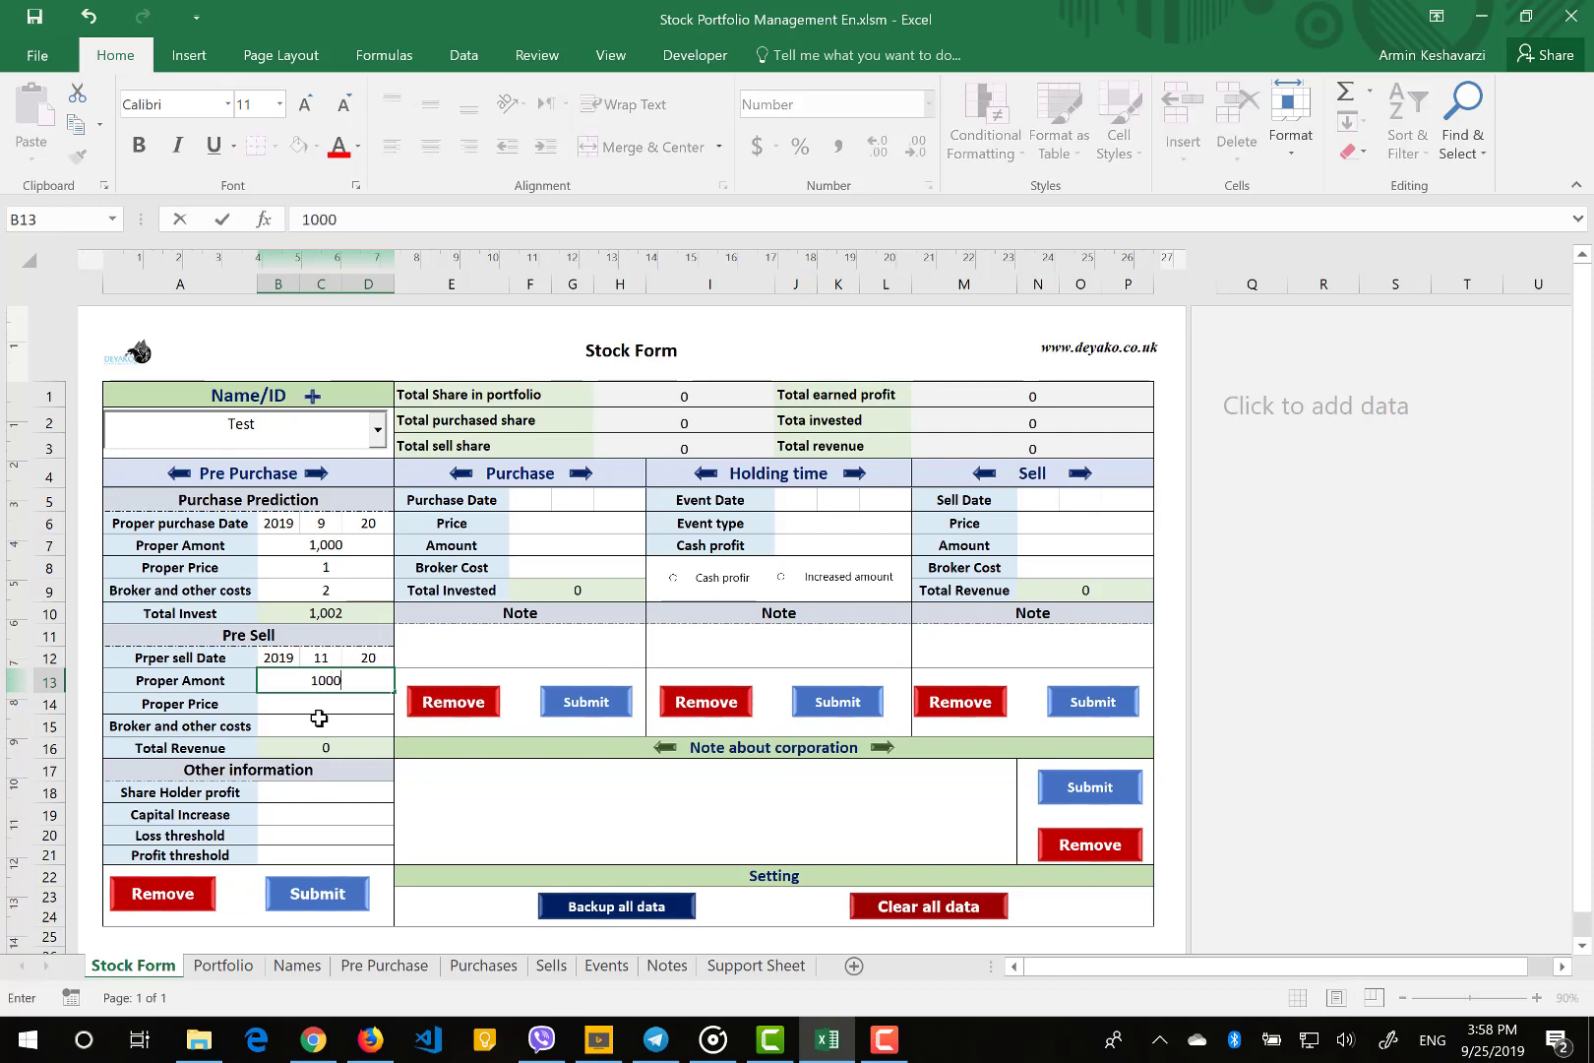
pyautogui.press('Return')
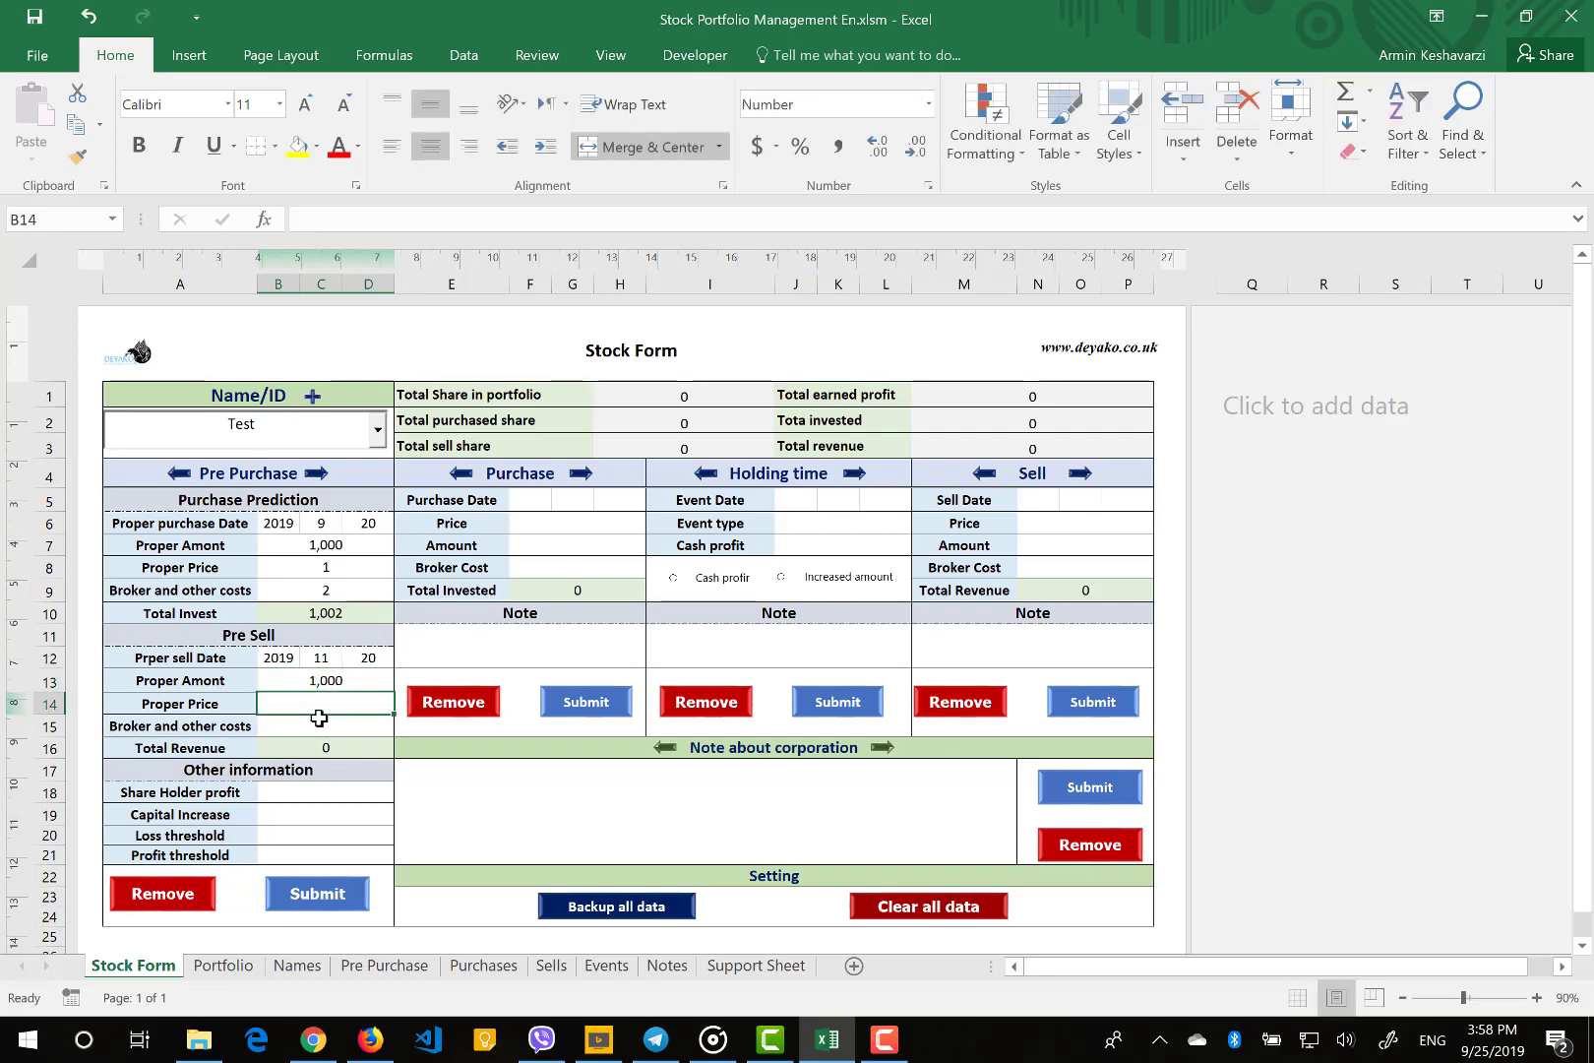
pyautogui.write('2')
pyautogui.click(352, 748)
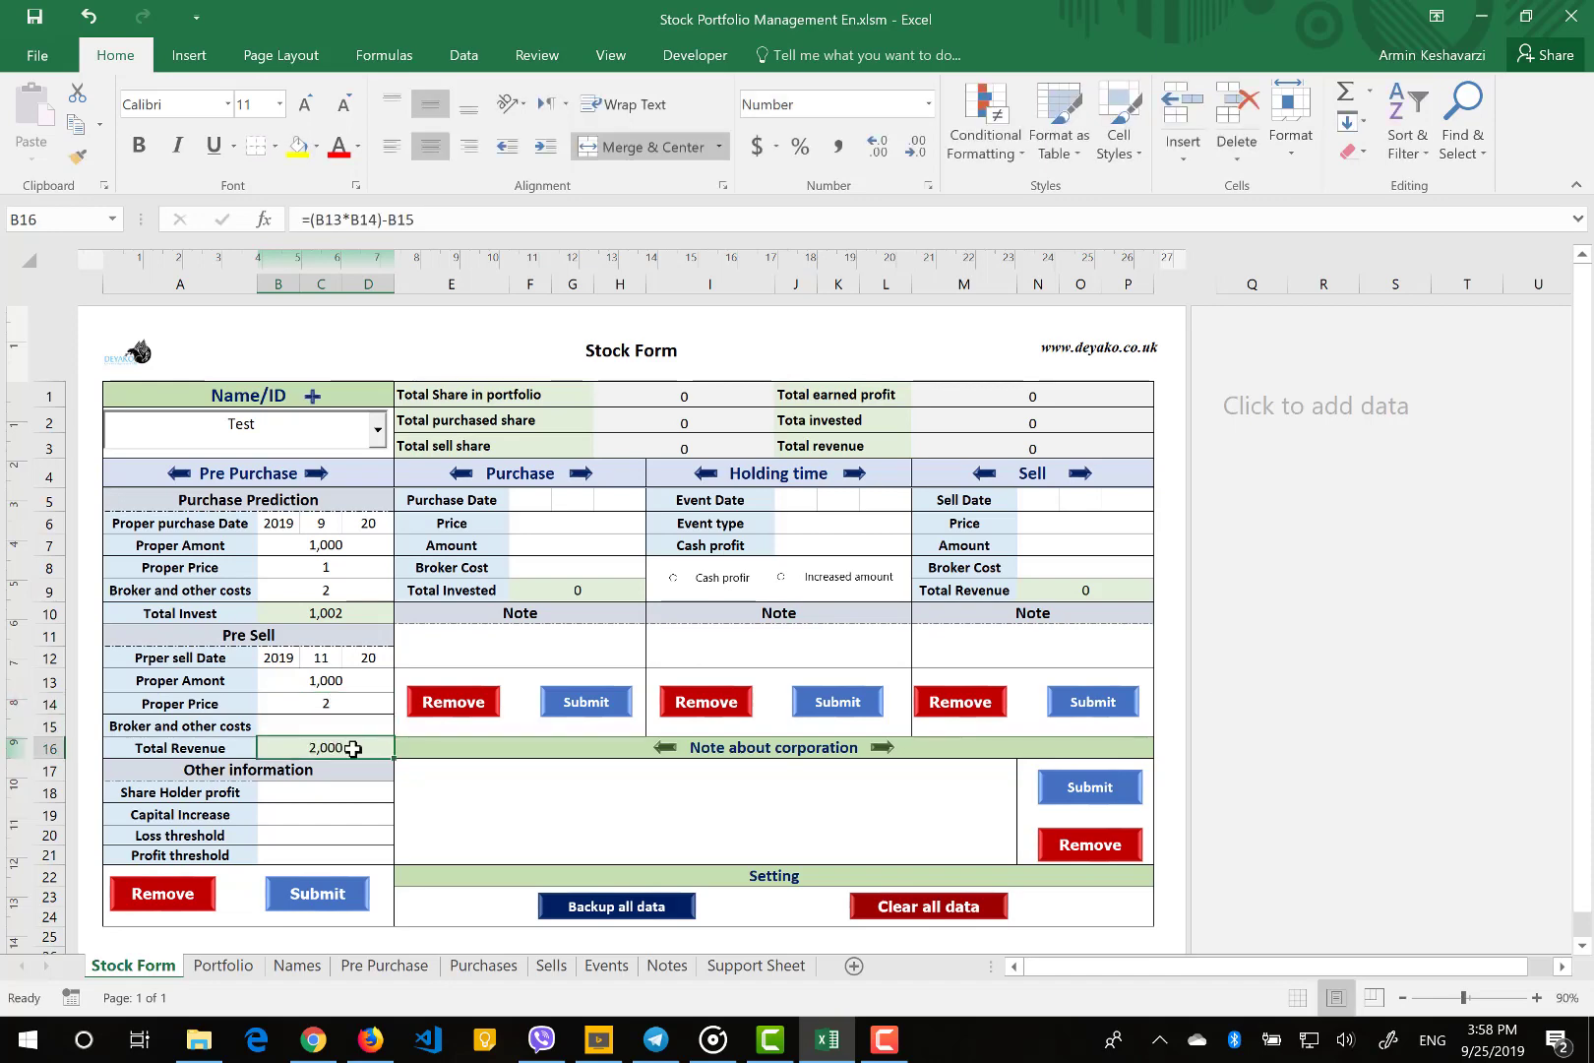
pyautogui.click(327, 725)
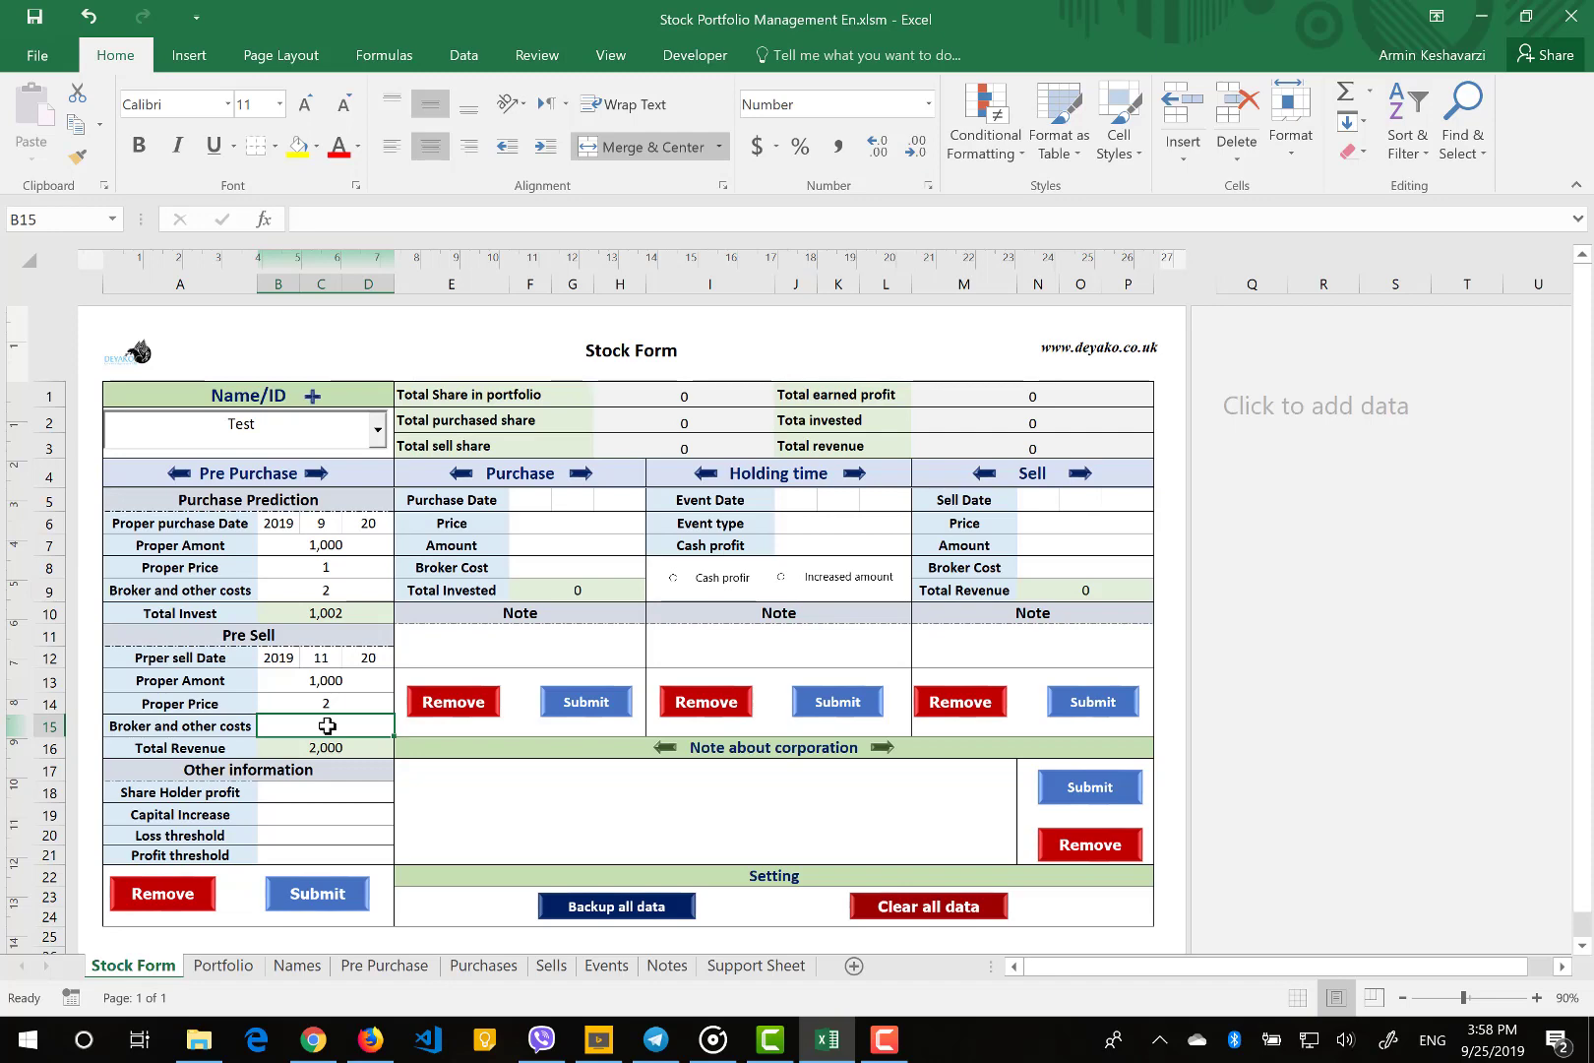
pyautogui.write('4')
pyautogui.press('Return')
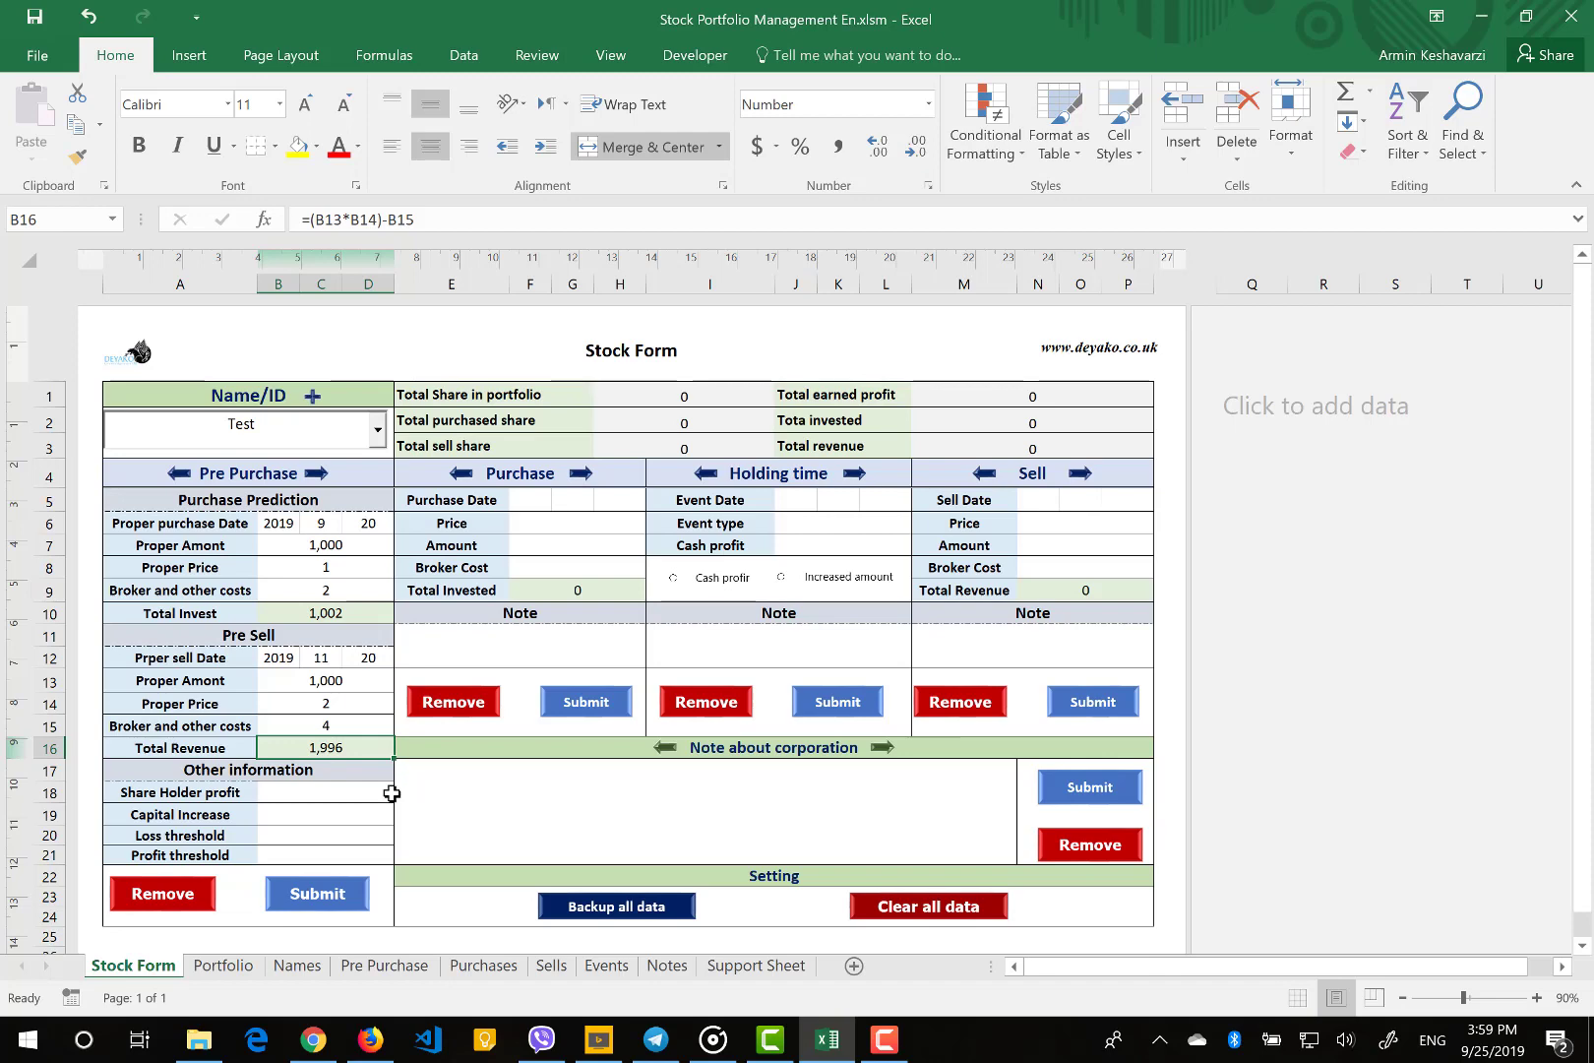
# Set the share holder profit to 1 and the capital increase to 200 in Test's Other information section
pyautogui.click(333, 803)
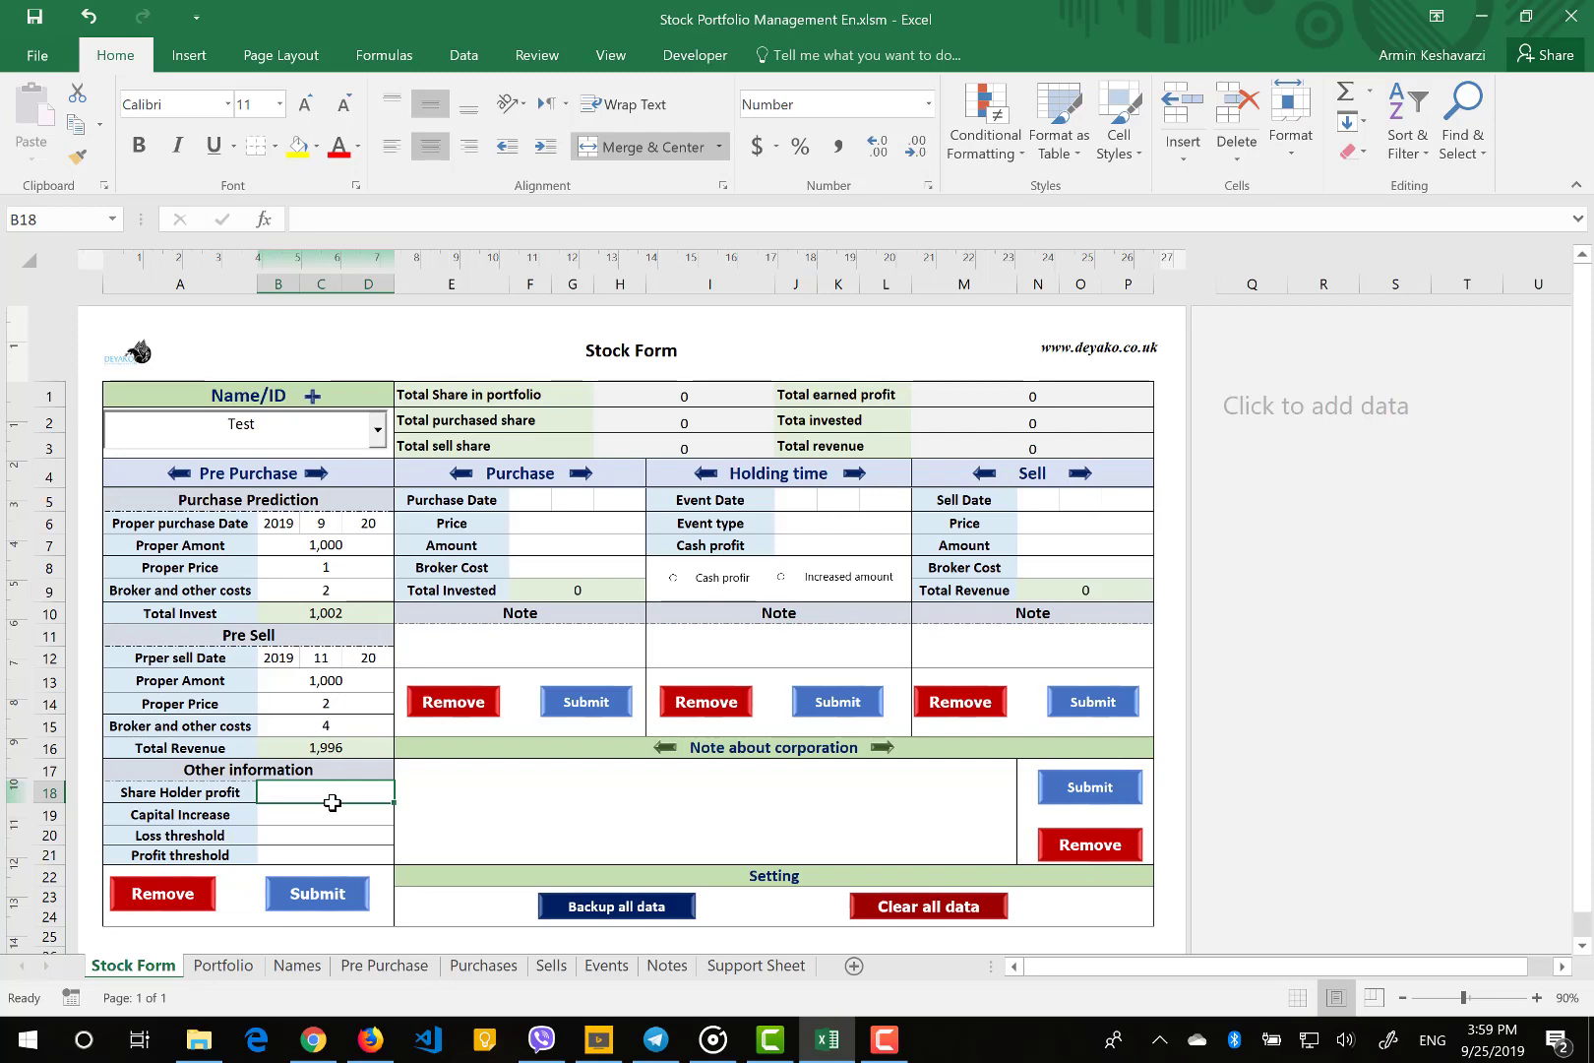
pyautogui.write('1')
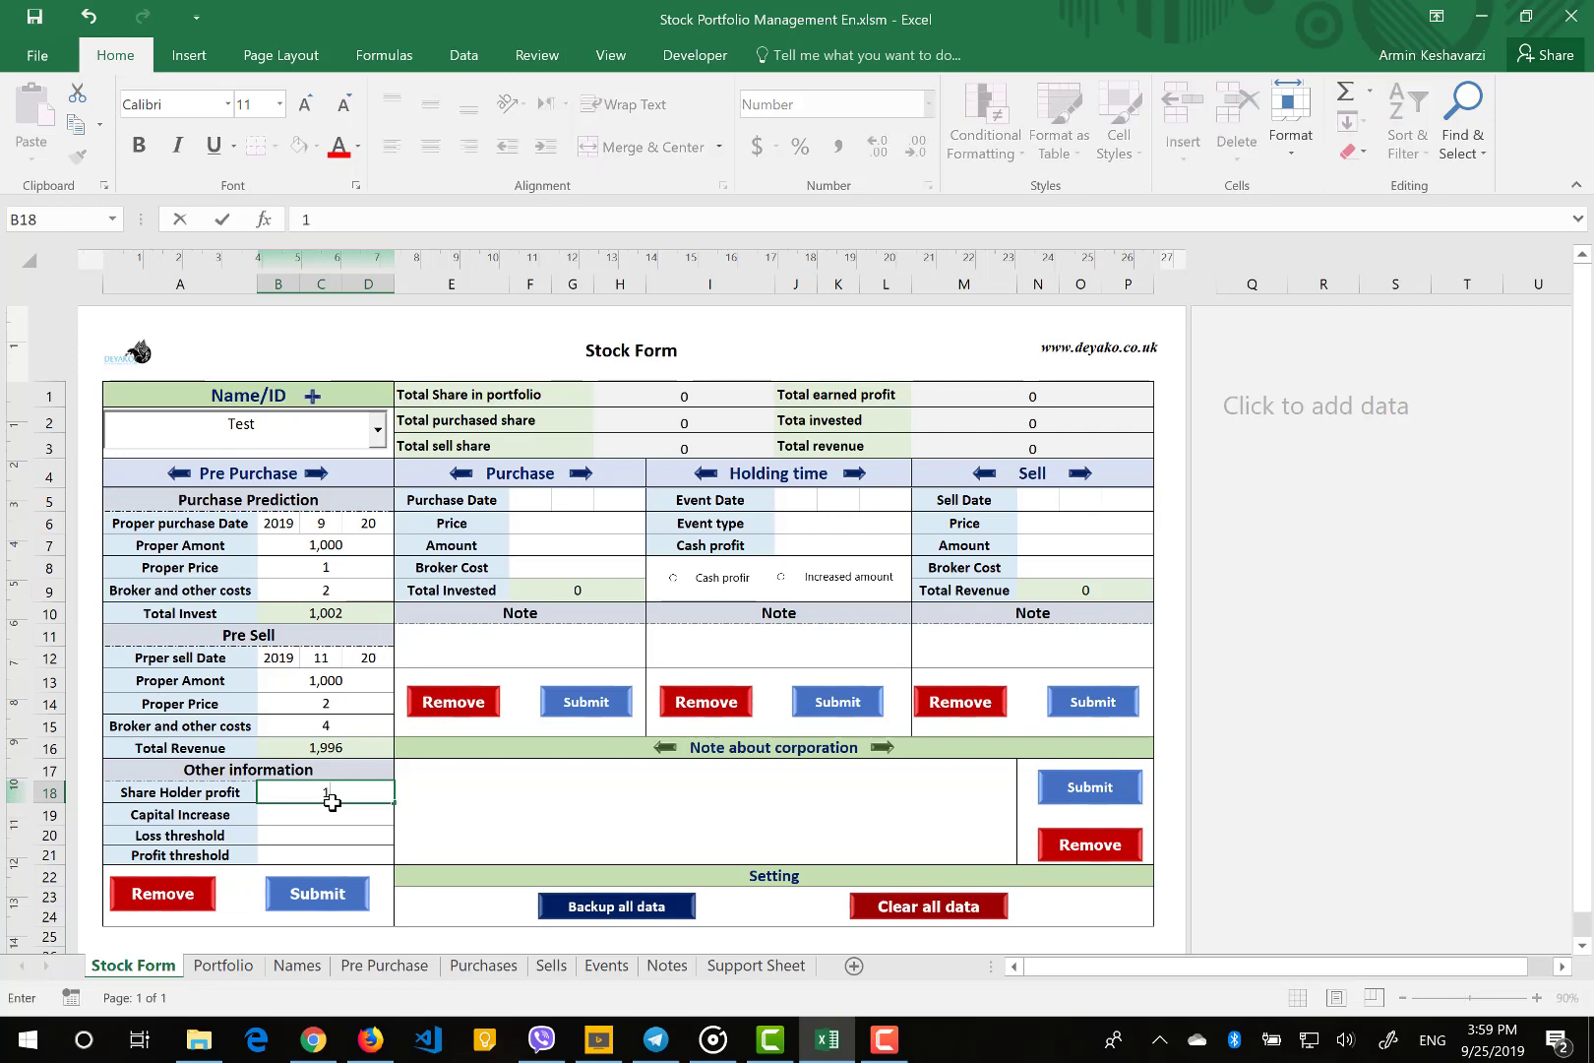
pyautogui.press('Return')
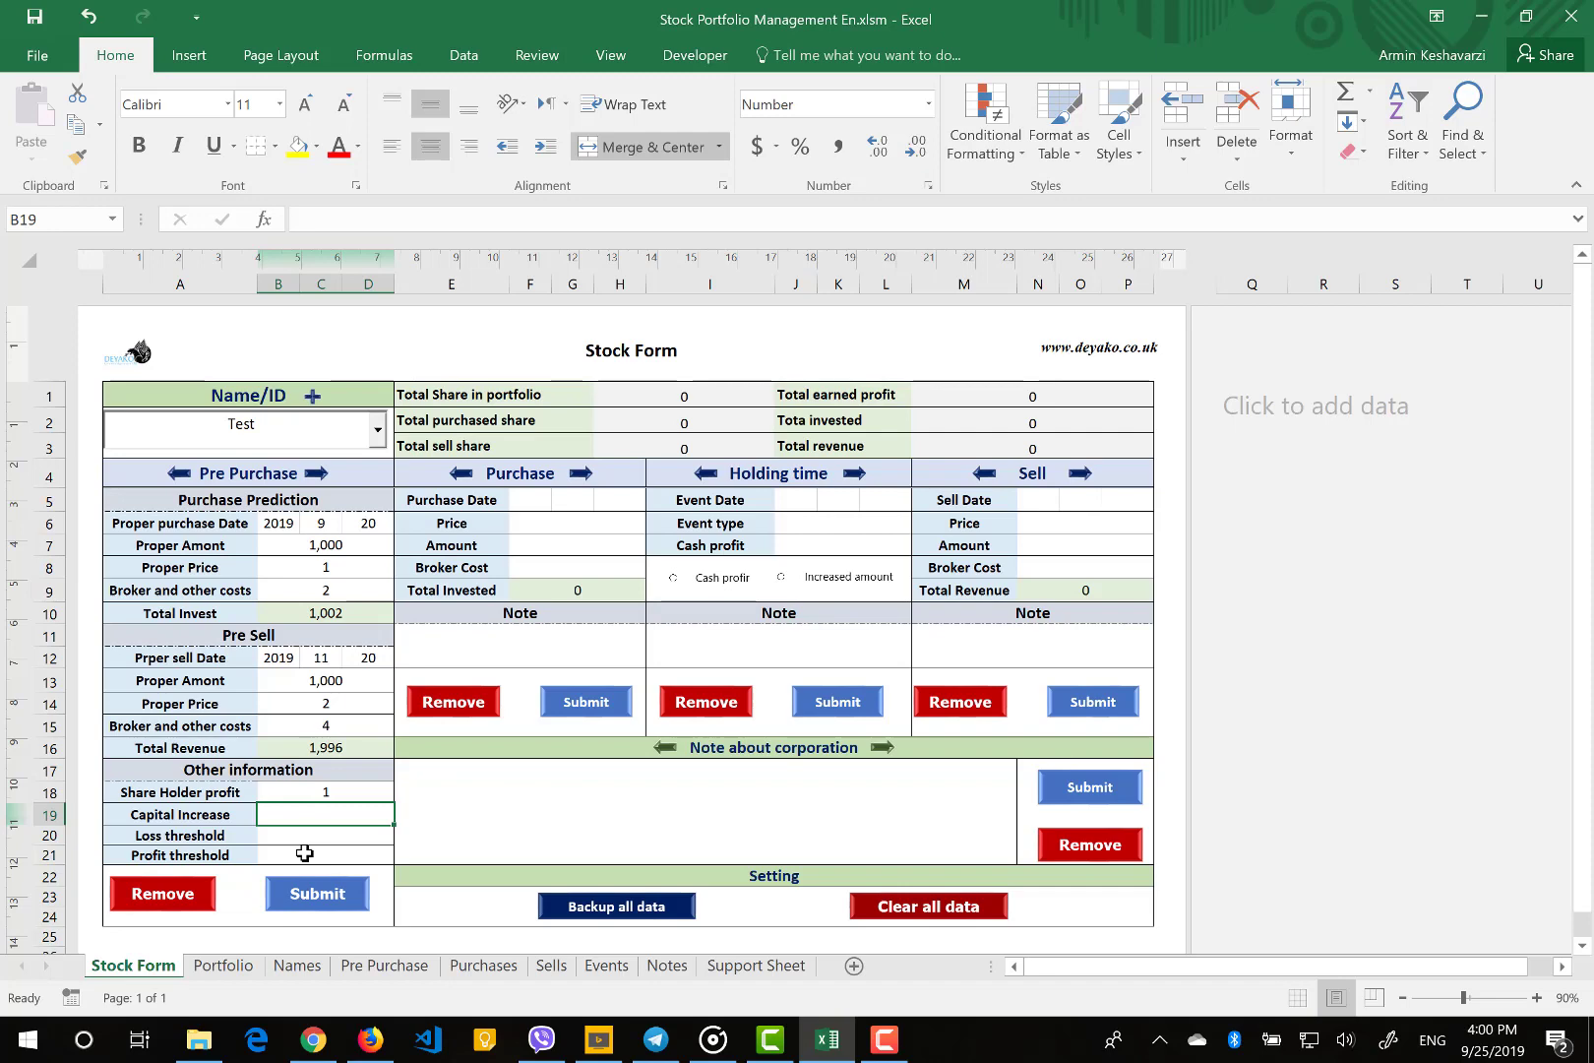
pyautogui.write('200')
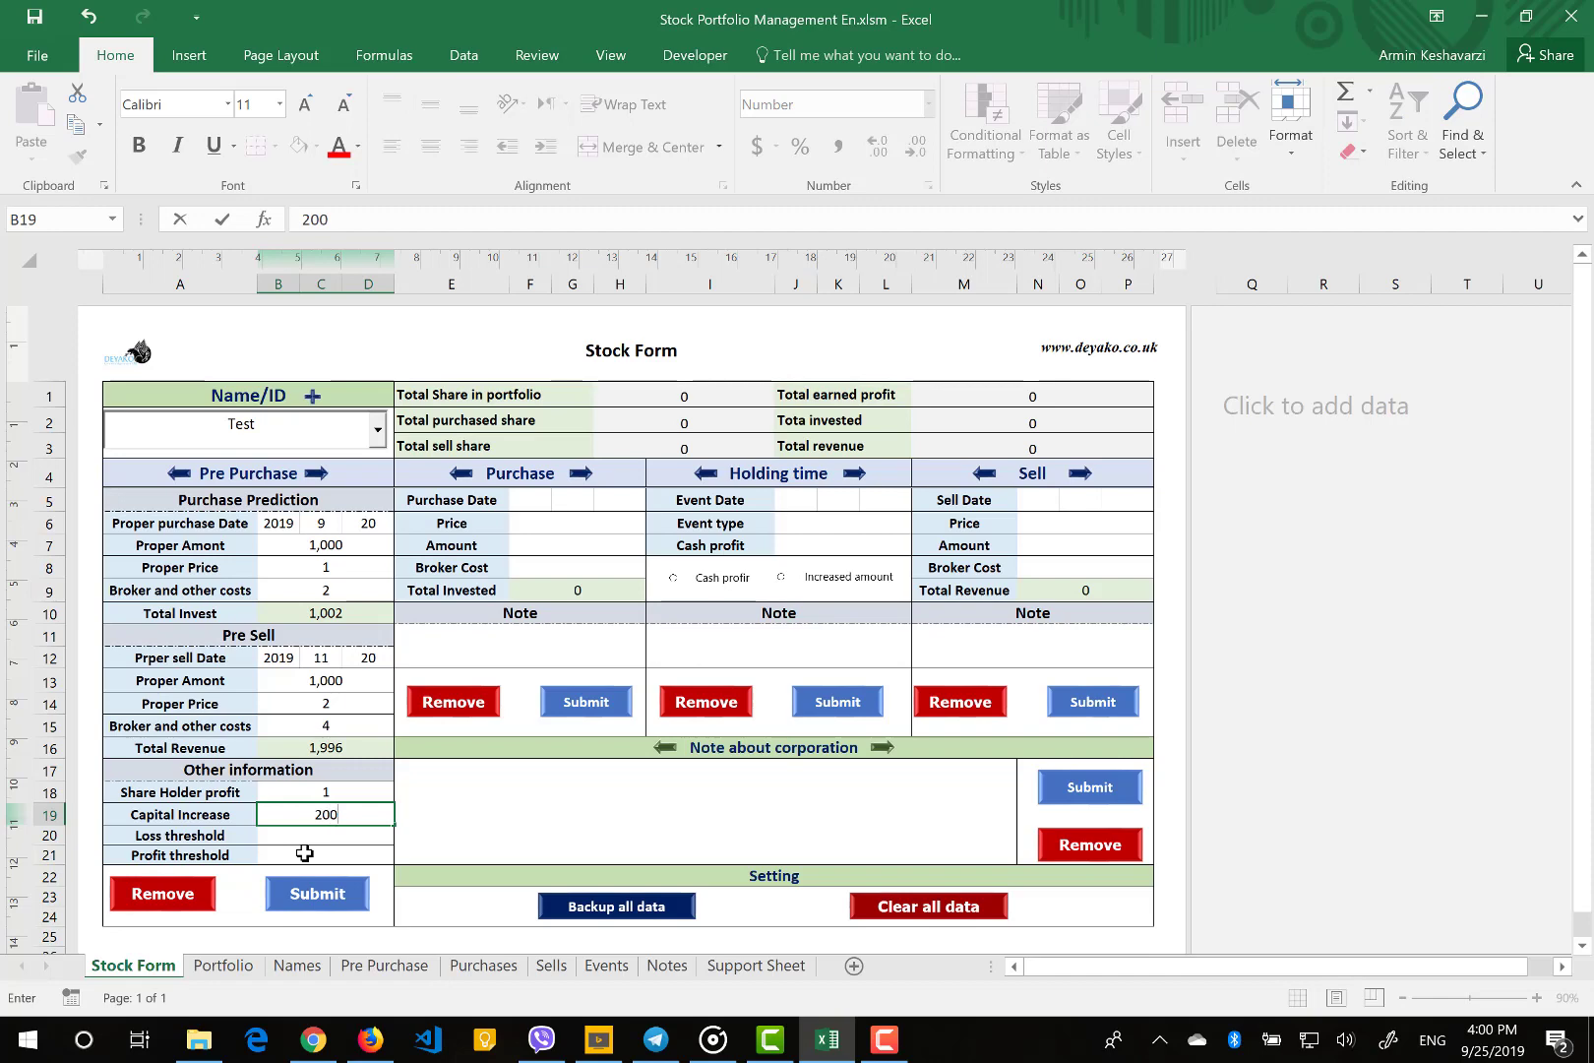
pyautogui.press('Return')
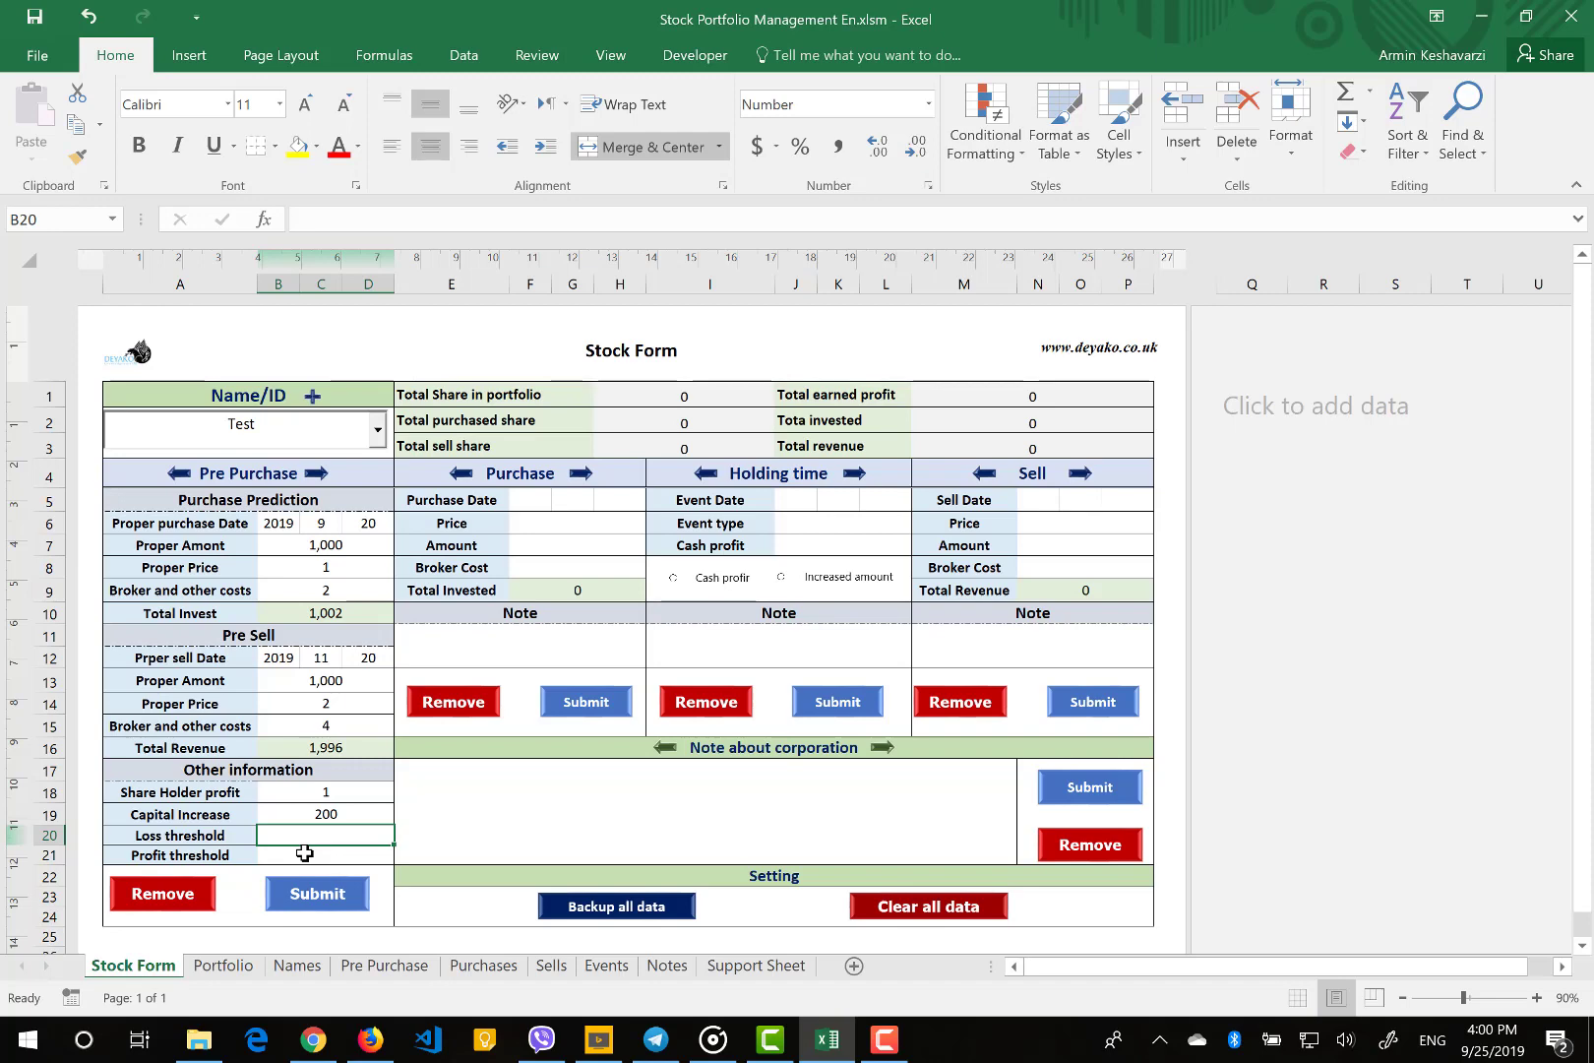
# Set the loss threshold to 5 and the profit threshold to 2, and submit Test's pre-purchase record
pyautogui.click(321, 565)
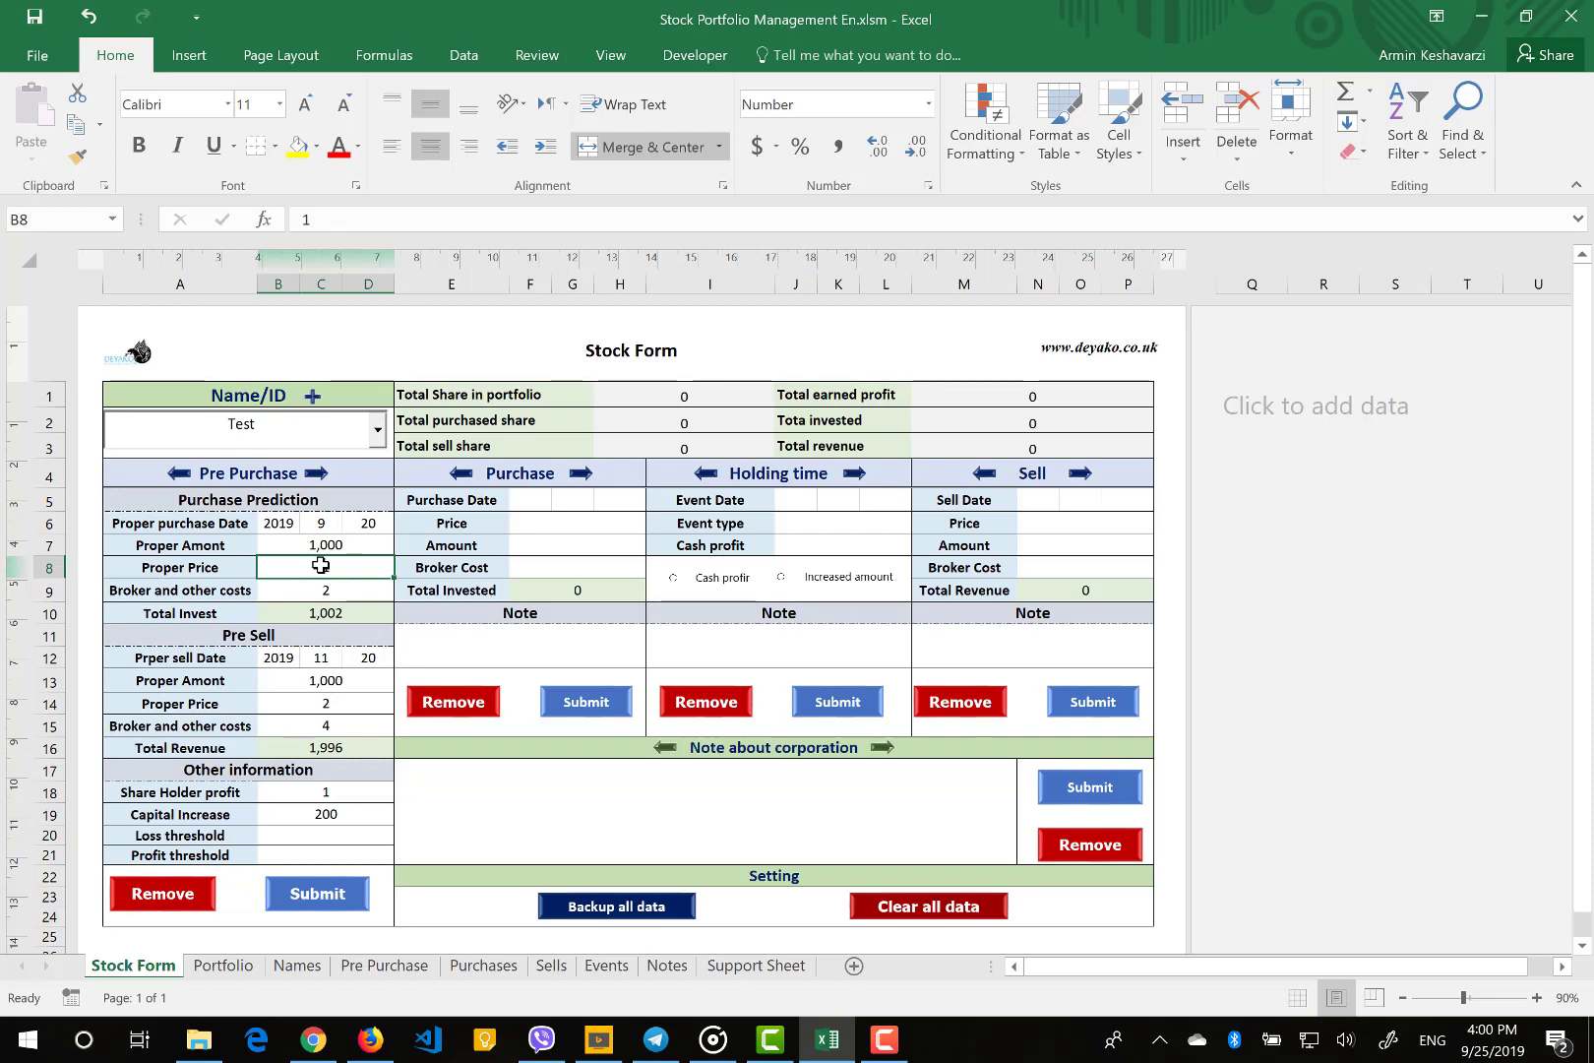
pyautogui.click(301, 836)
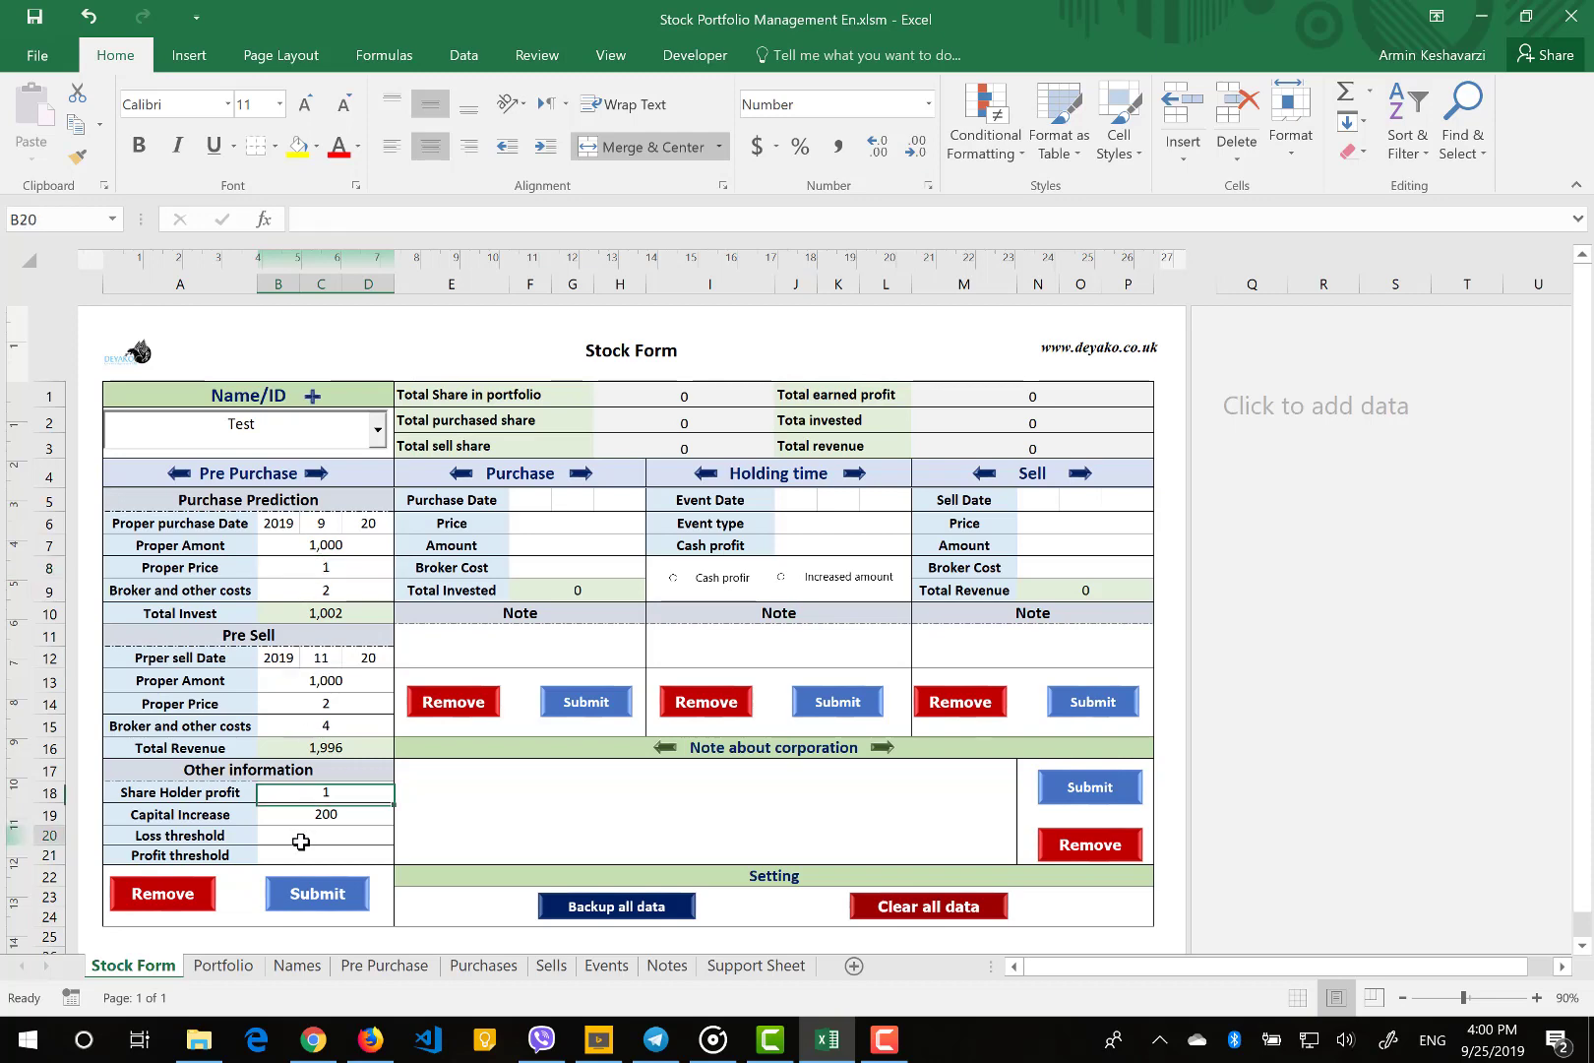
pyautogui.write('5')
pyautogui.press('Return')
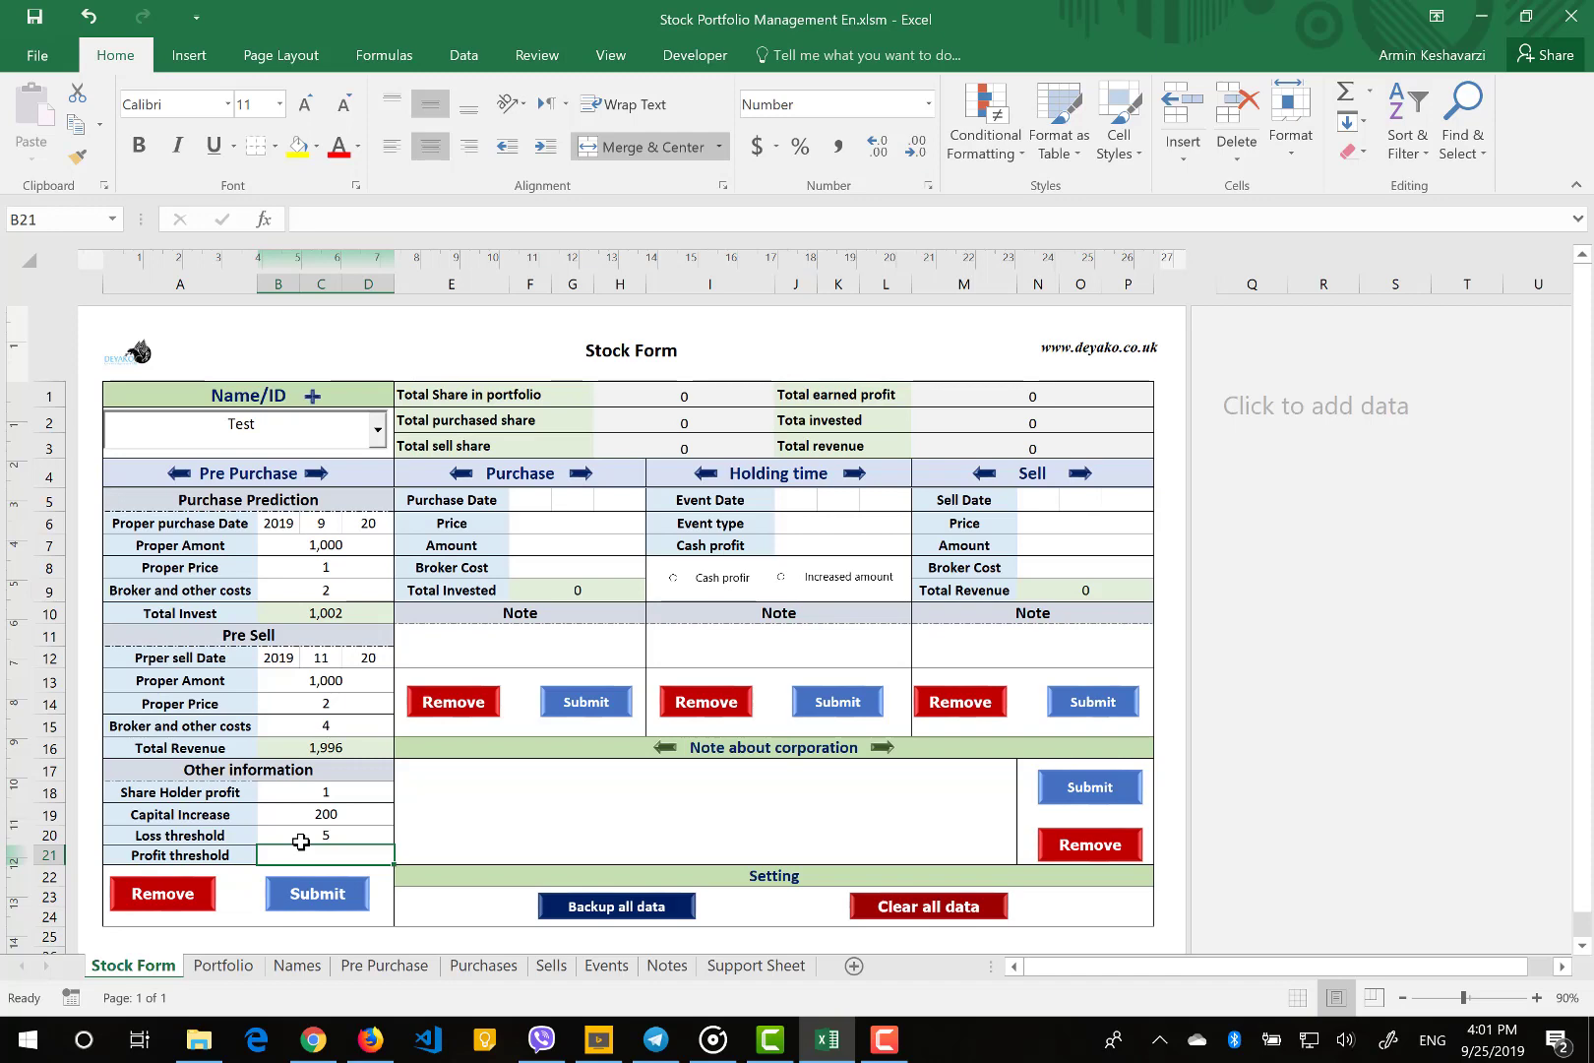
pyautogui.write('2')
pyautogui.press('Return')
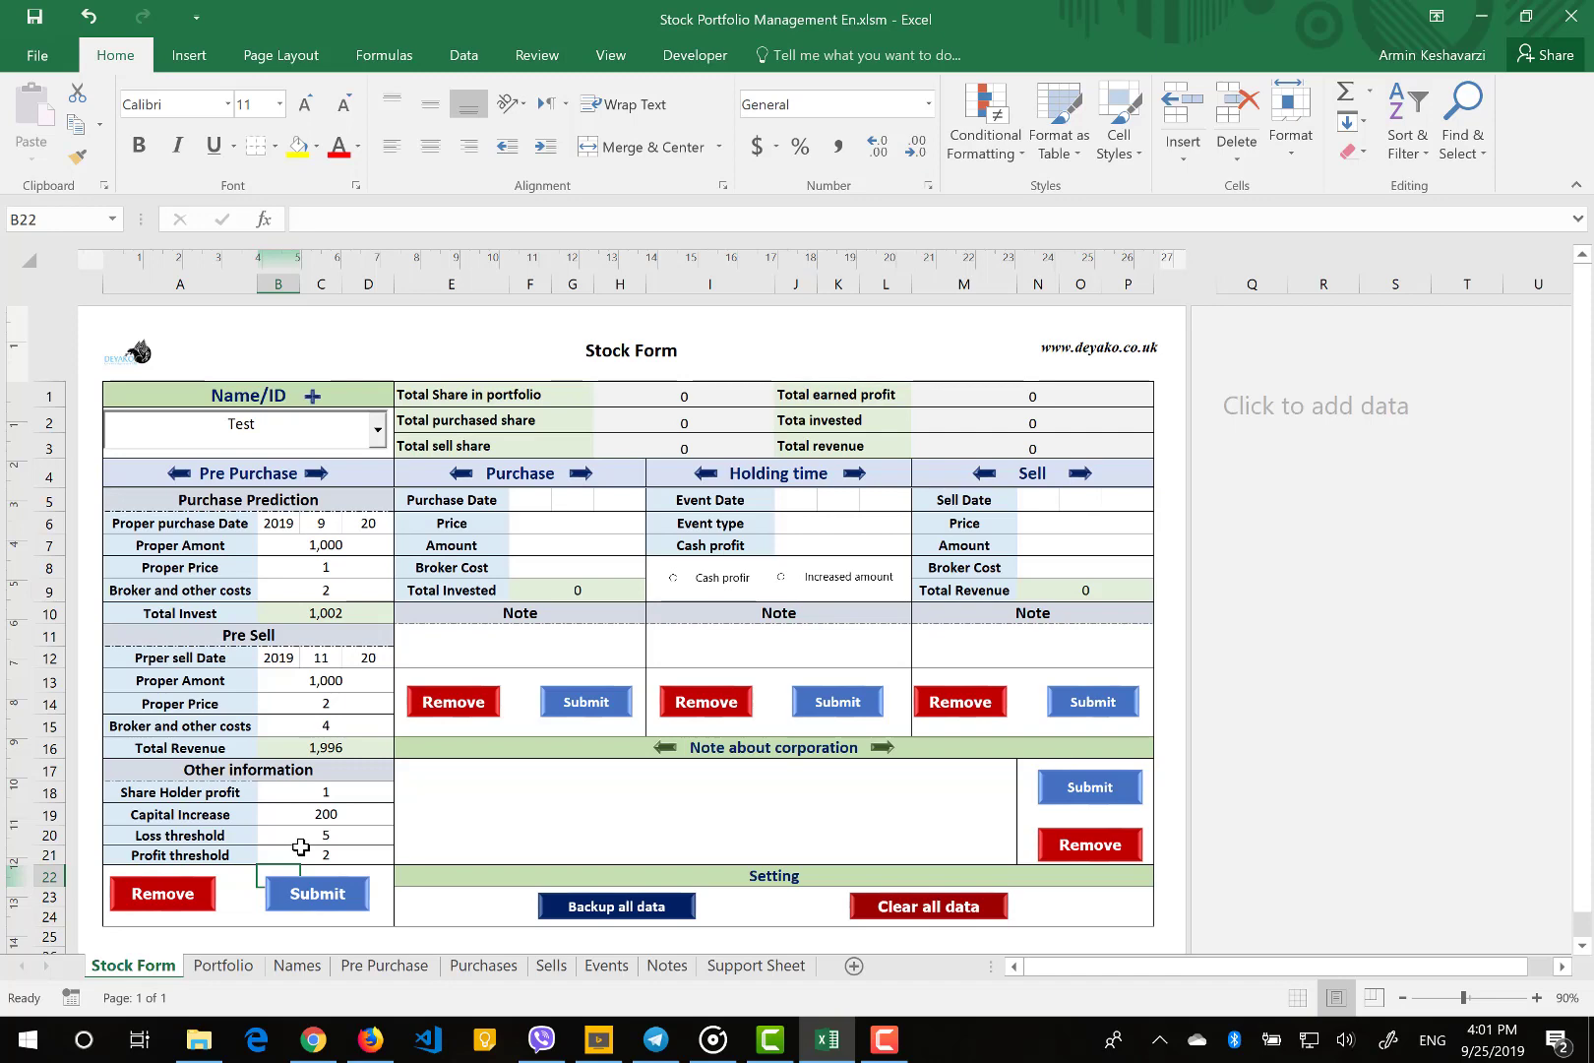
pyautogui.click(300, 900)
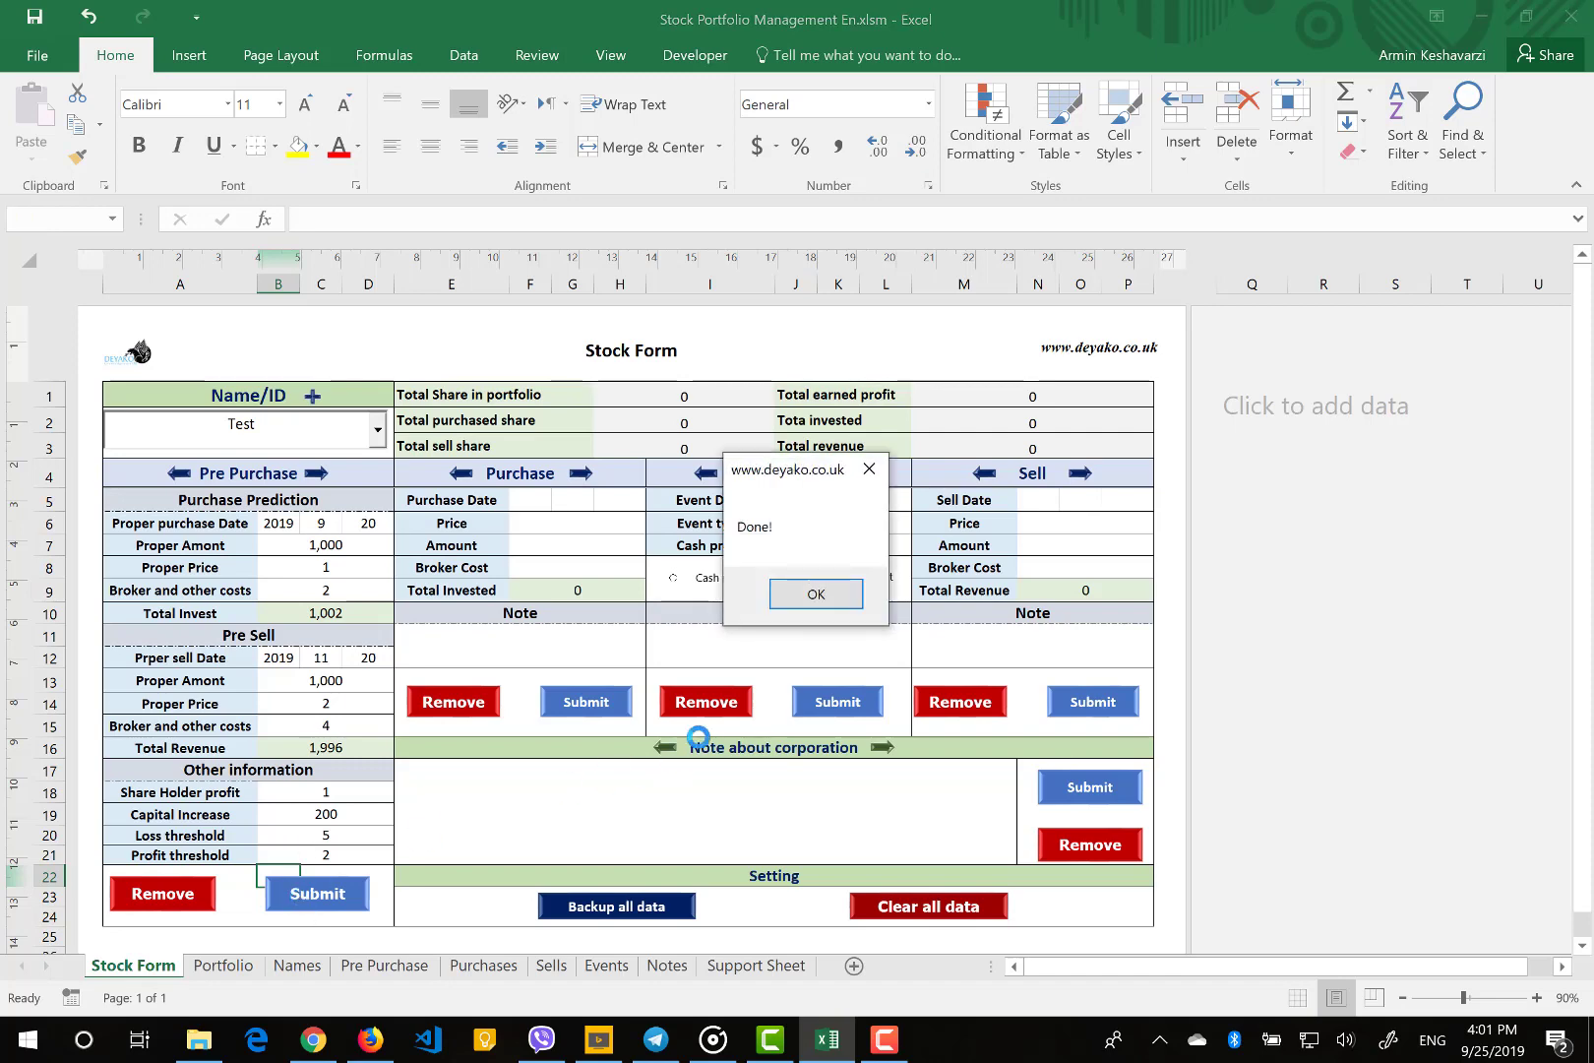
pyautogui.click(814, 605)
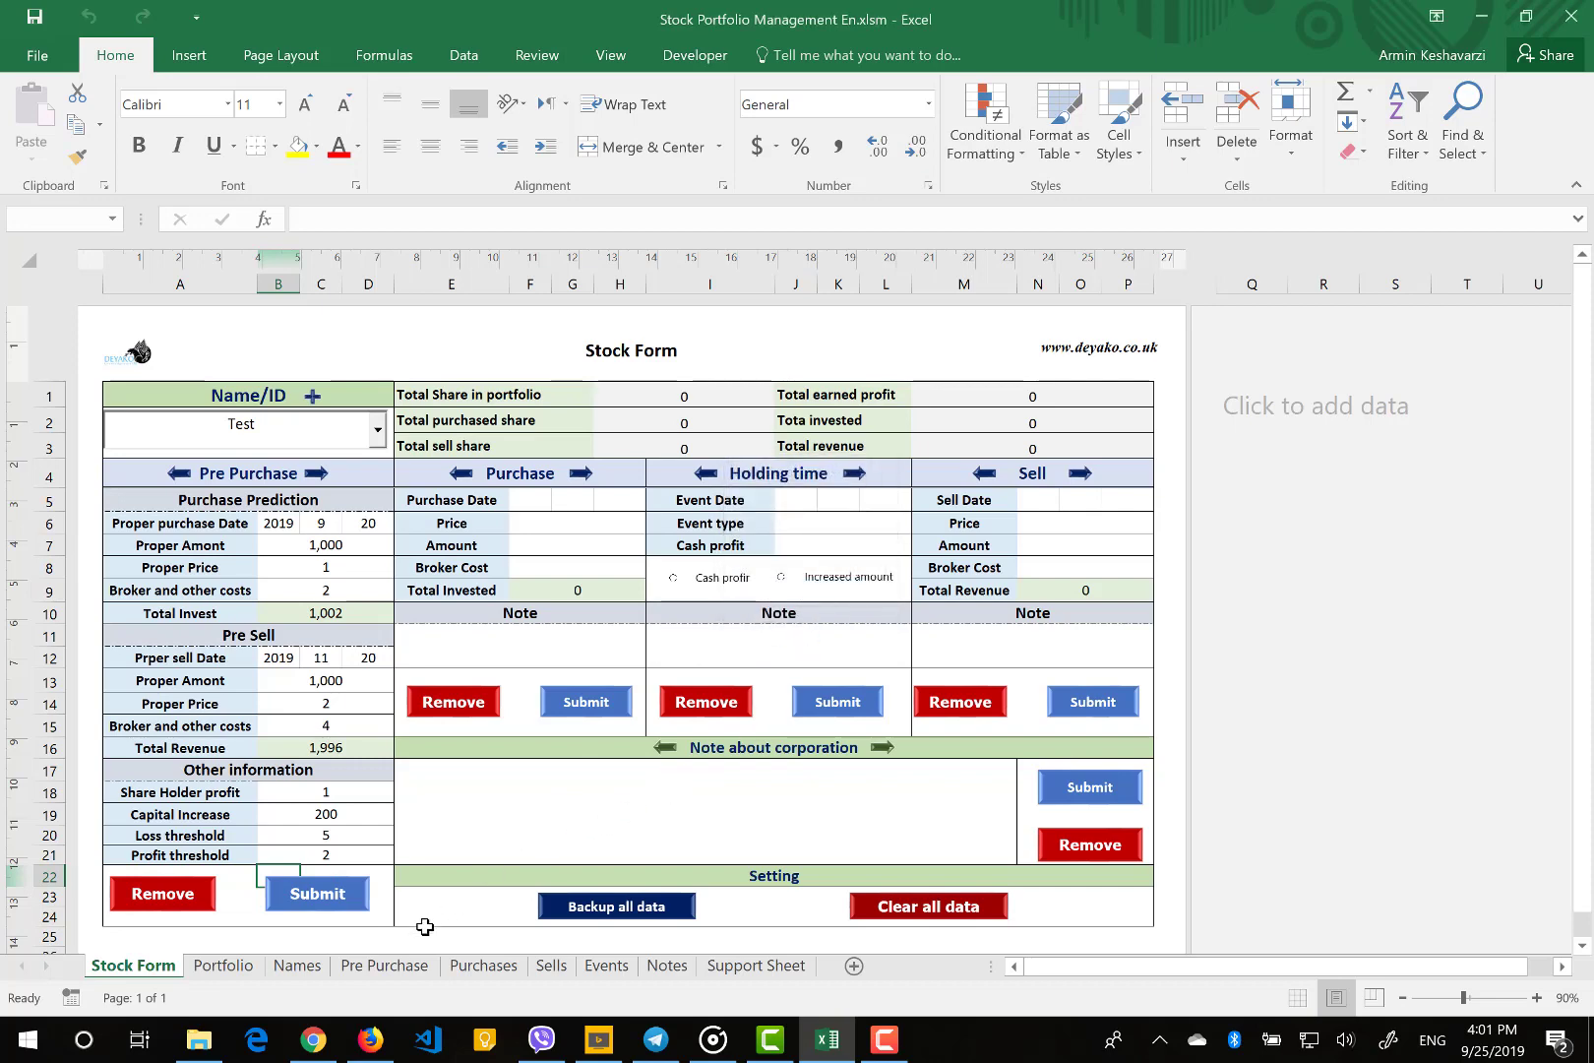
# Examine the Test row across the columns of the Pre Purchase sheet
pyautogui.click(385, 966)
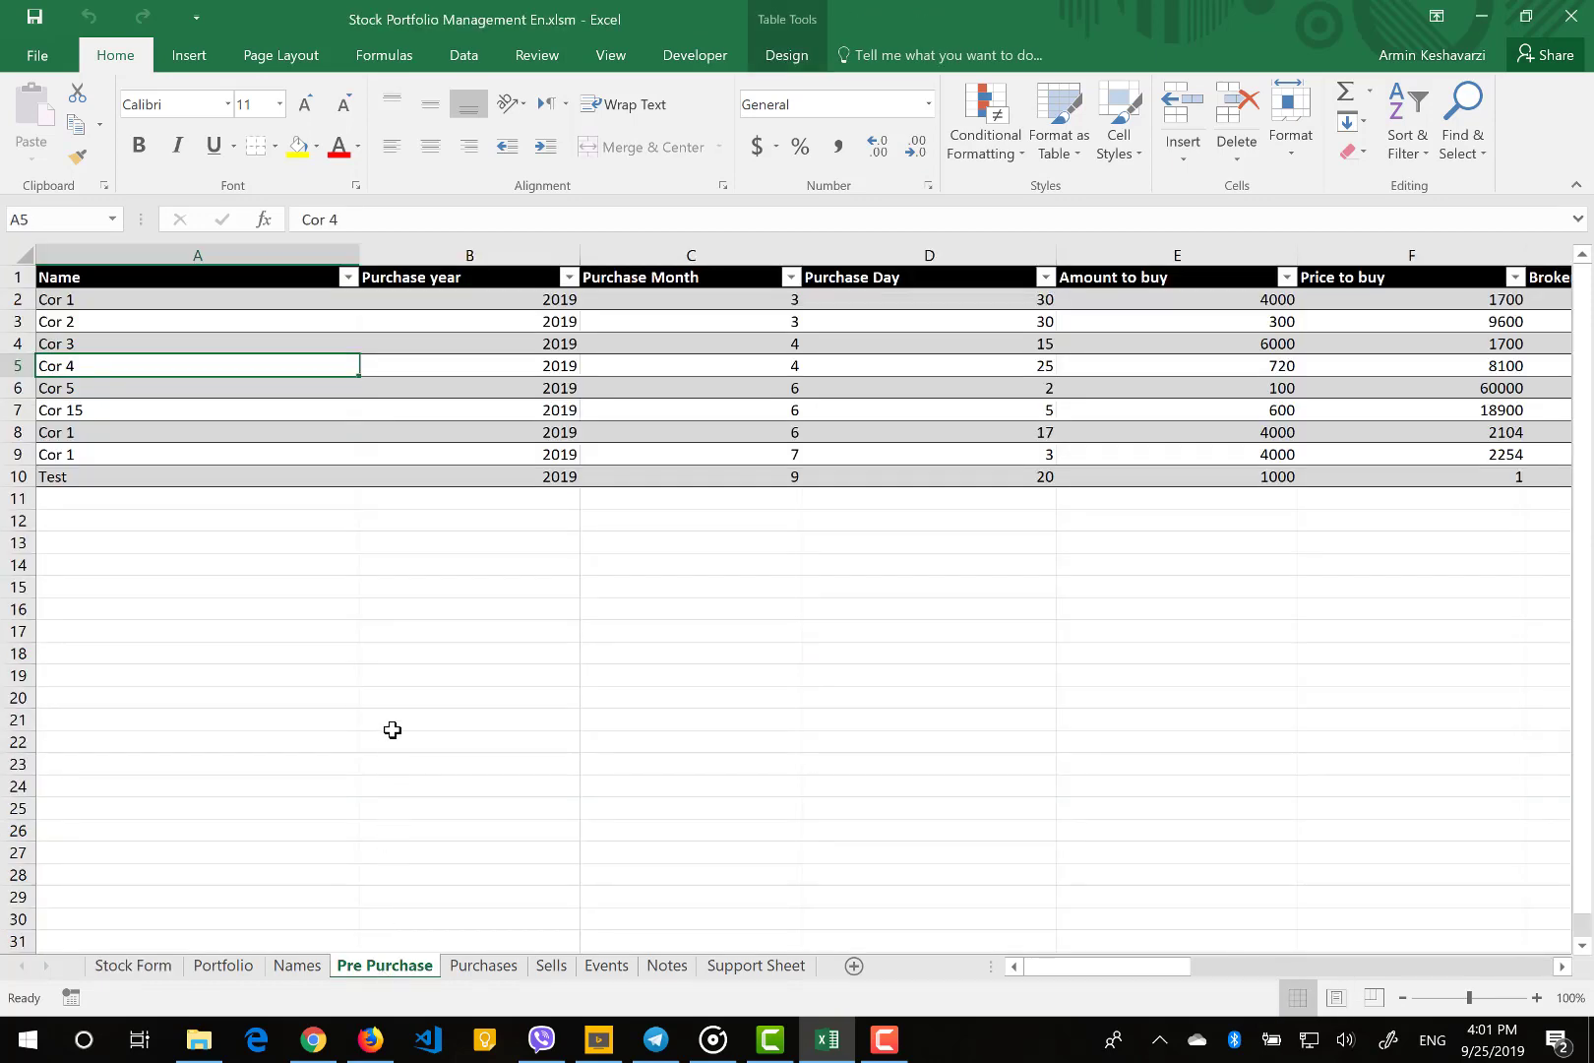
pyautogui.click(125, 481)
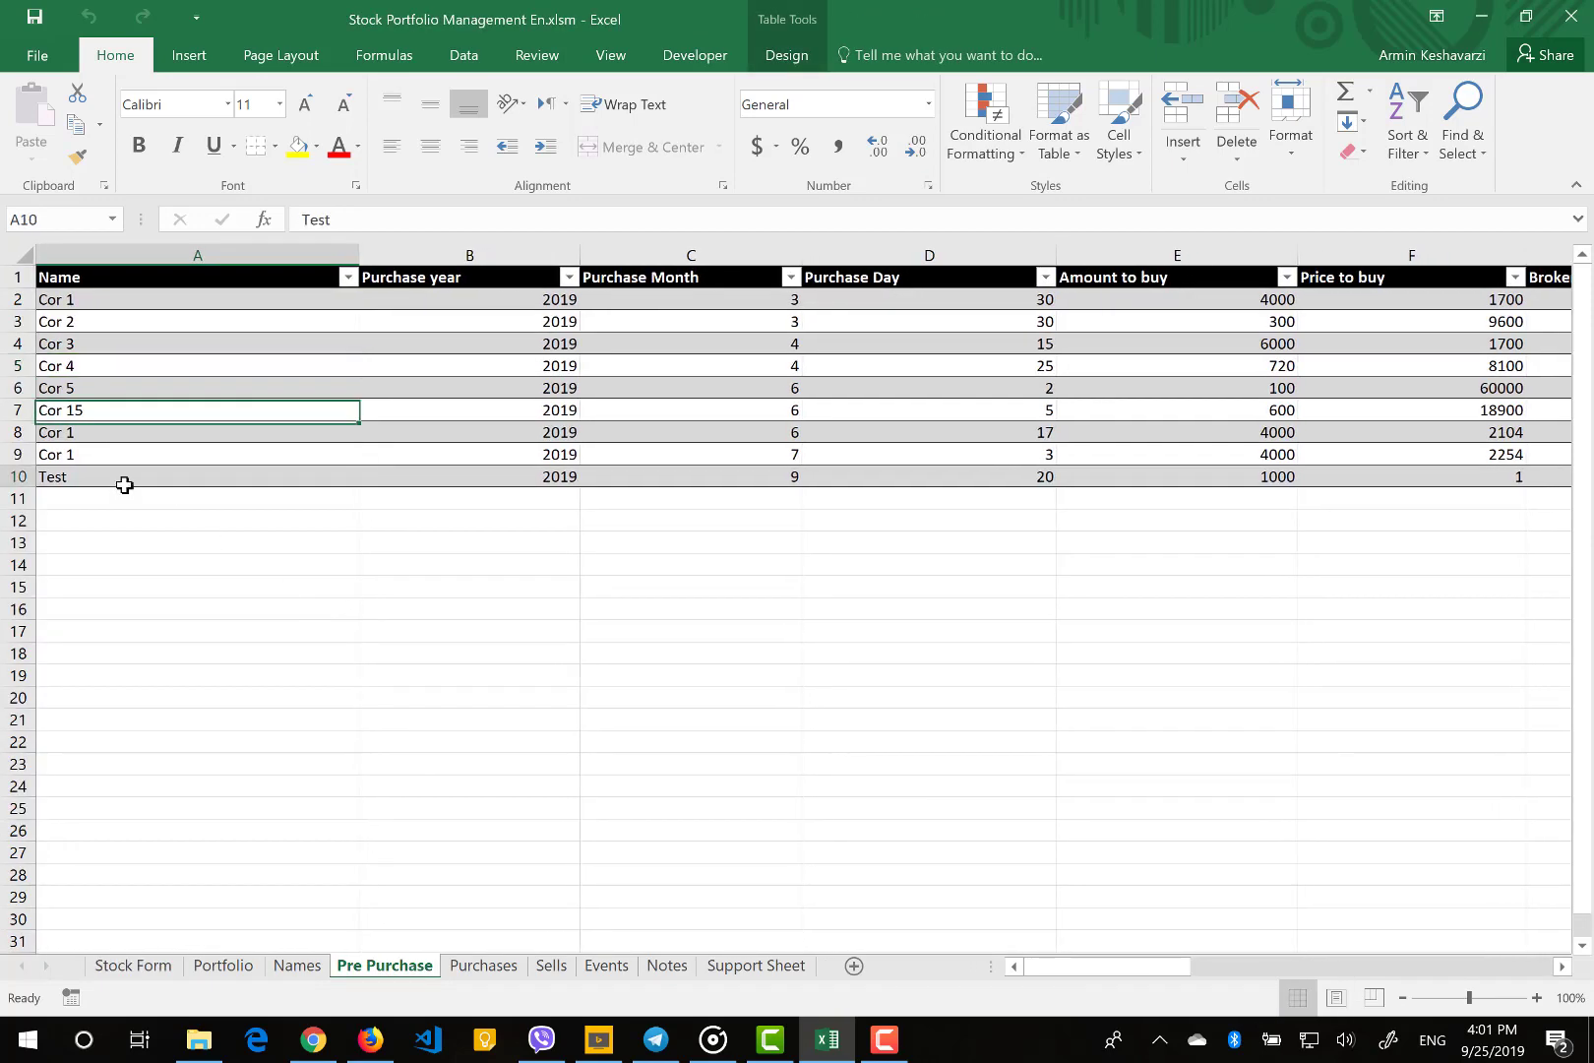
pyautogui.hscroll(12, 125, 484)
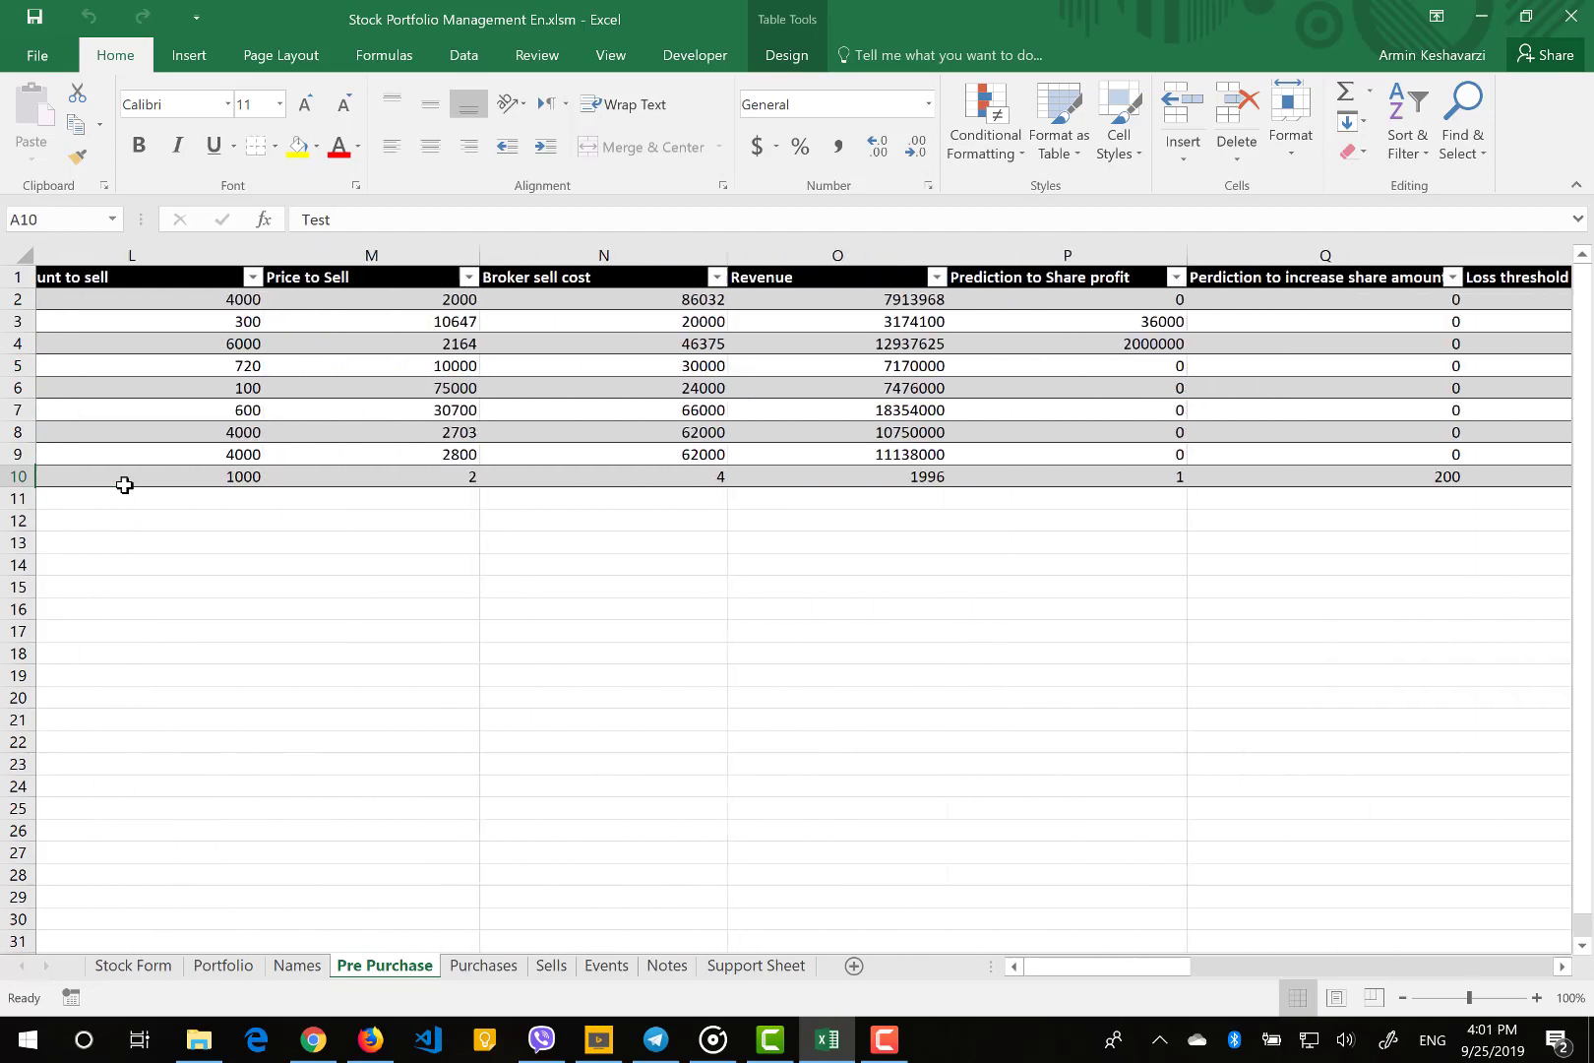
pyautogui.hscroll(-8, 125, 484)
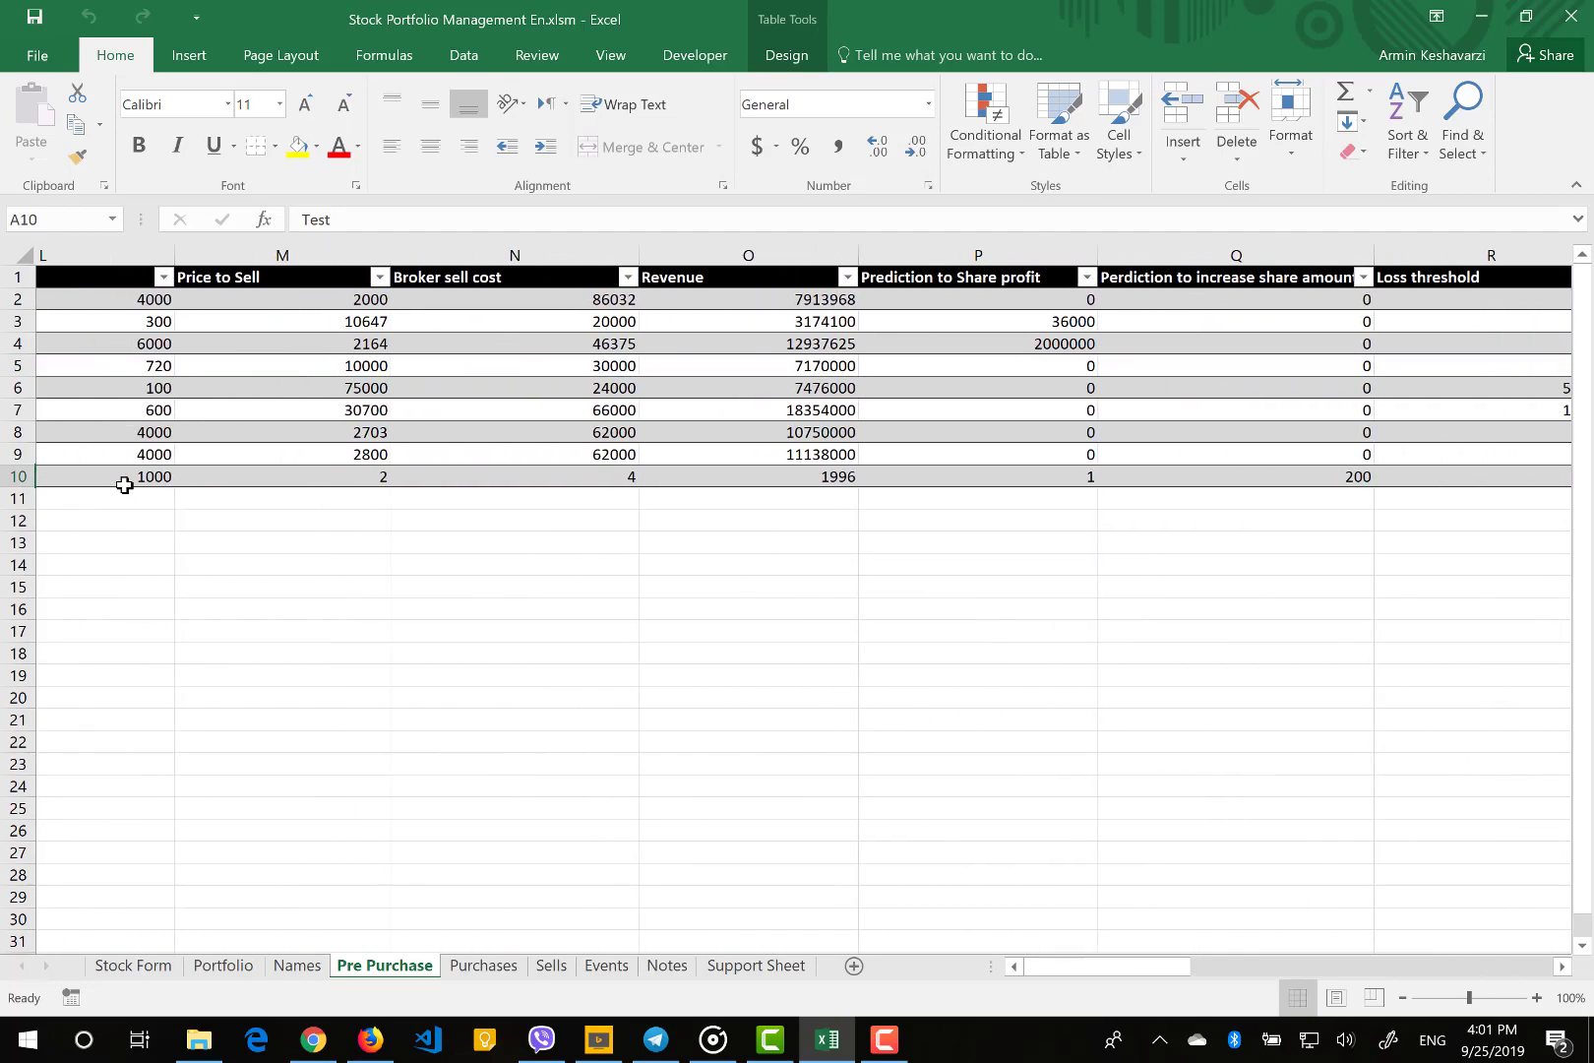
pyautogui.hscroll(-5, 125, 484)
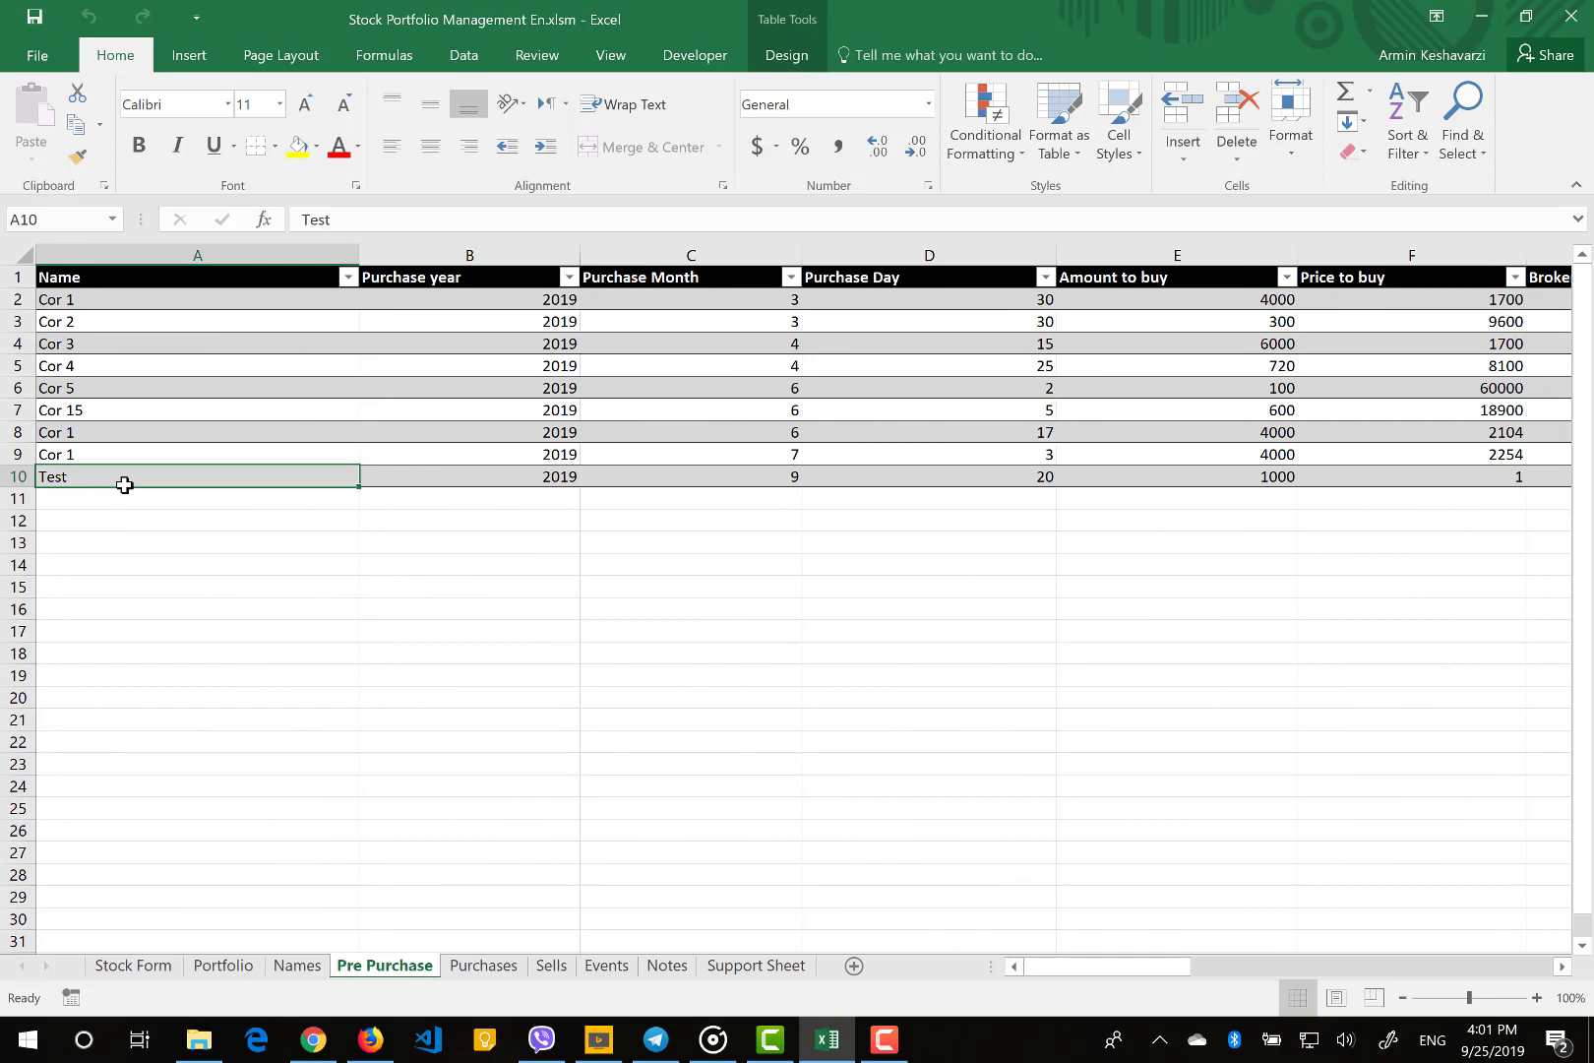
# Return to the Stock Form sheet and enter 2019, 9, 21 as the purchase date in Test's Purchase section
pyautogui.click(133, 965)
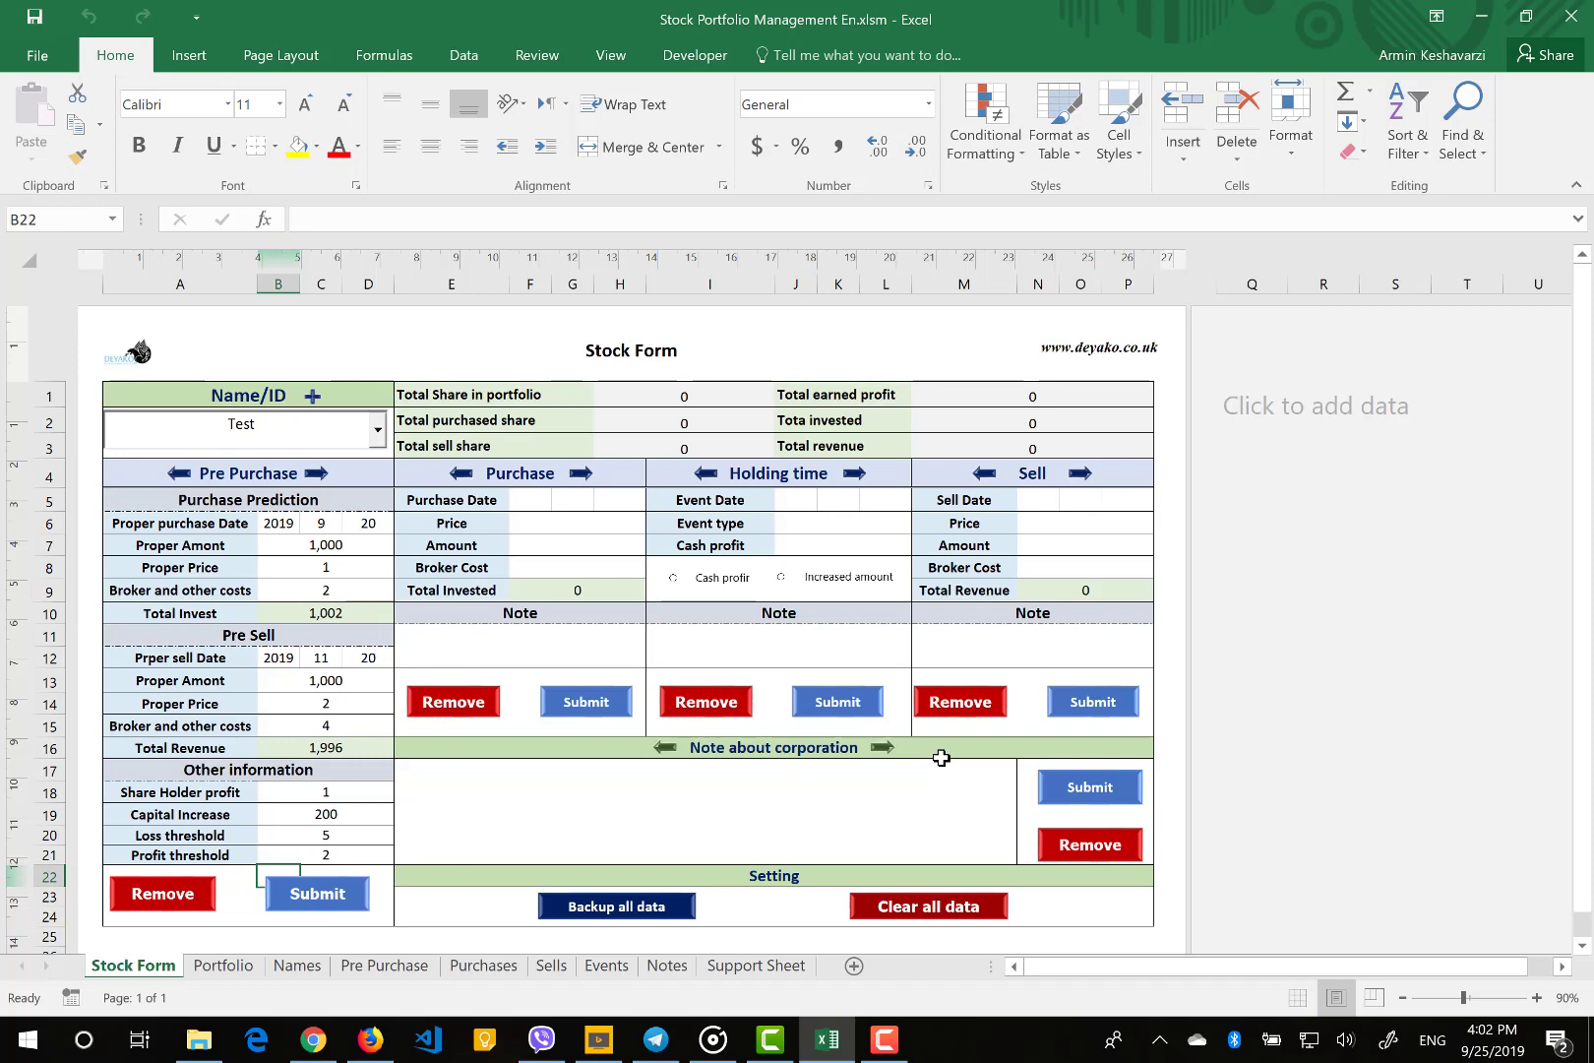
pyautogui.click(625, 502)
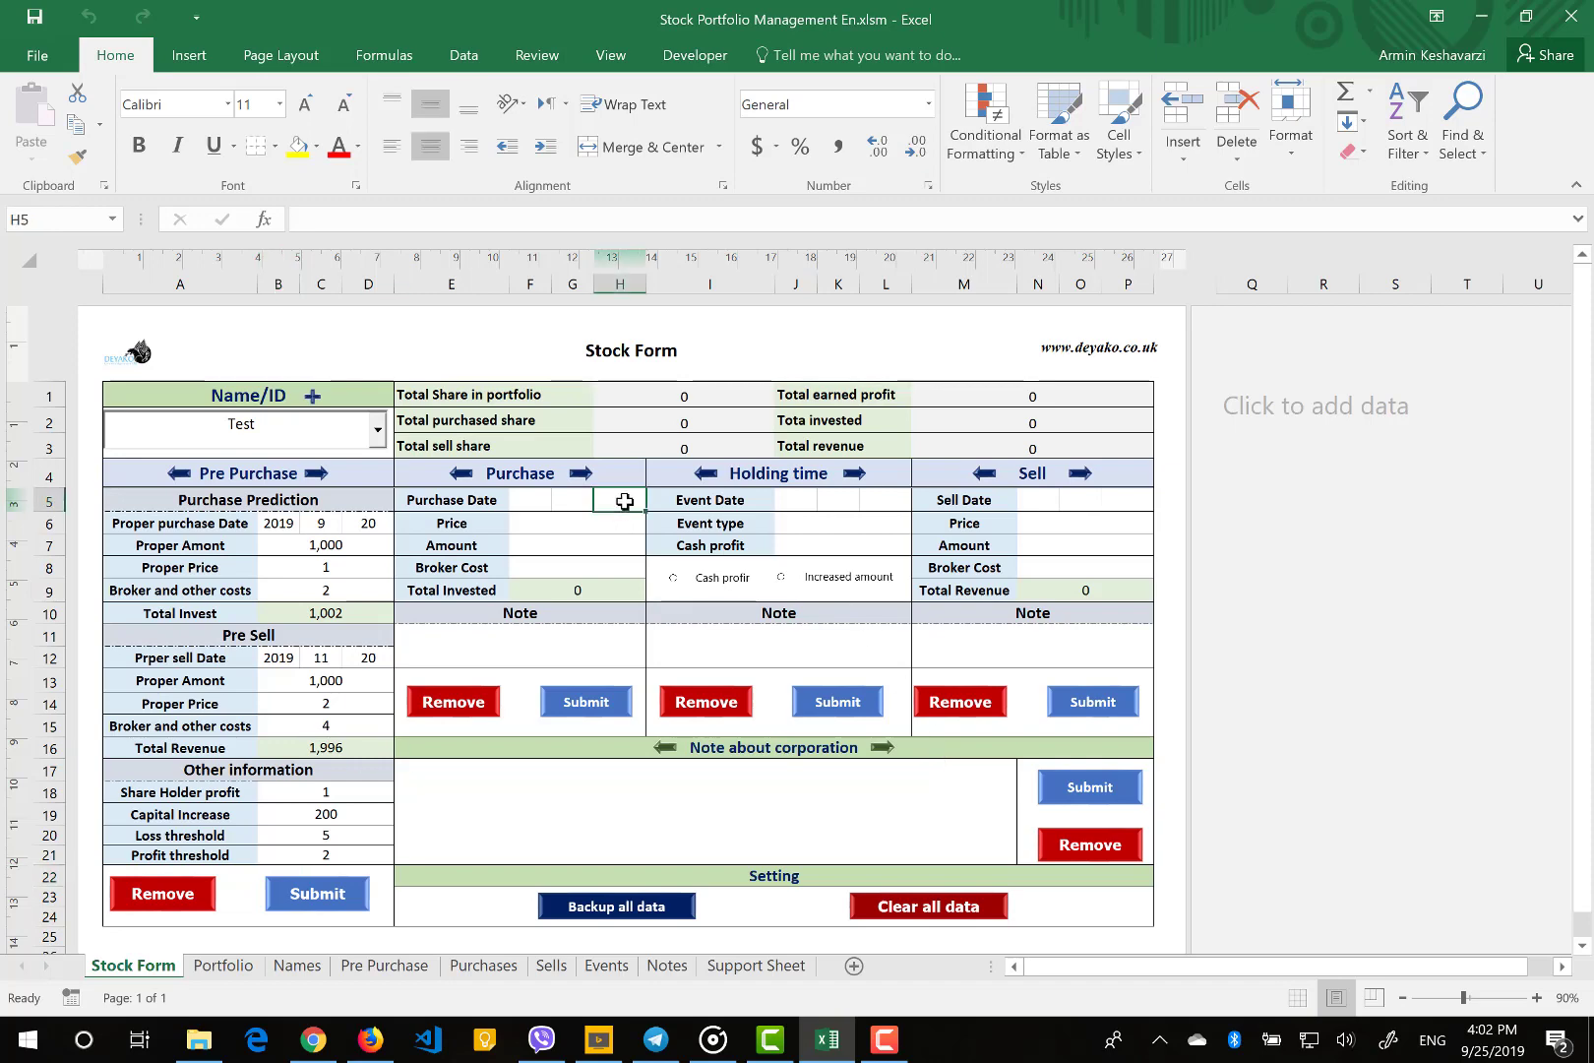
pyautogui.write('20')
pyautogui.press('Return')
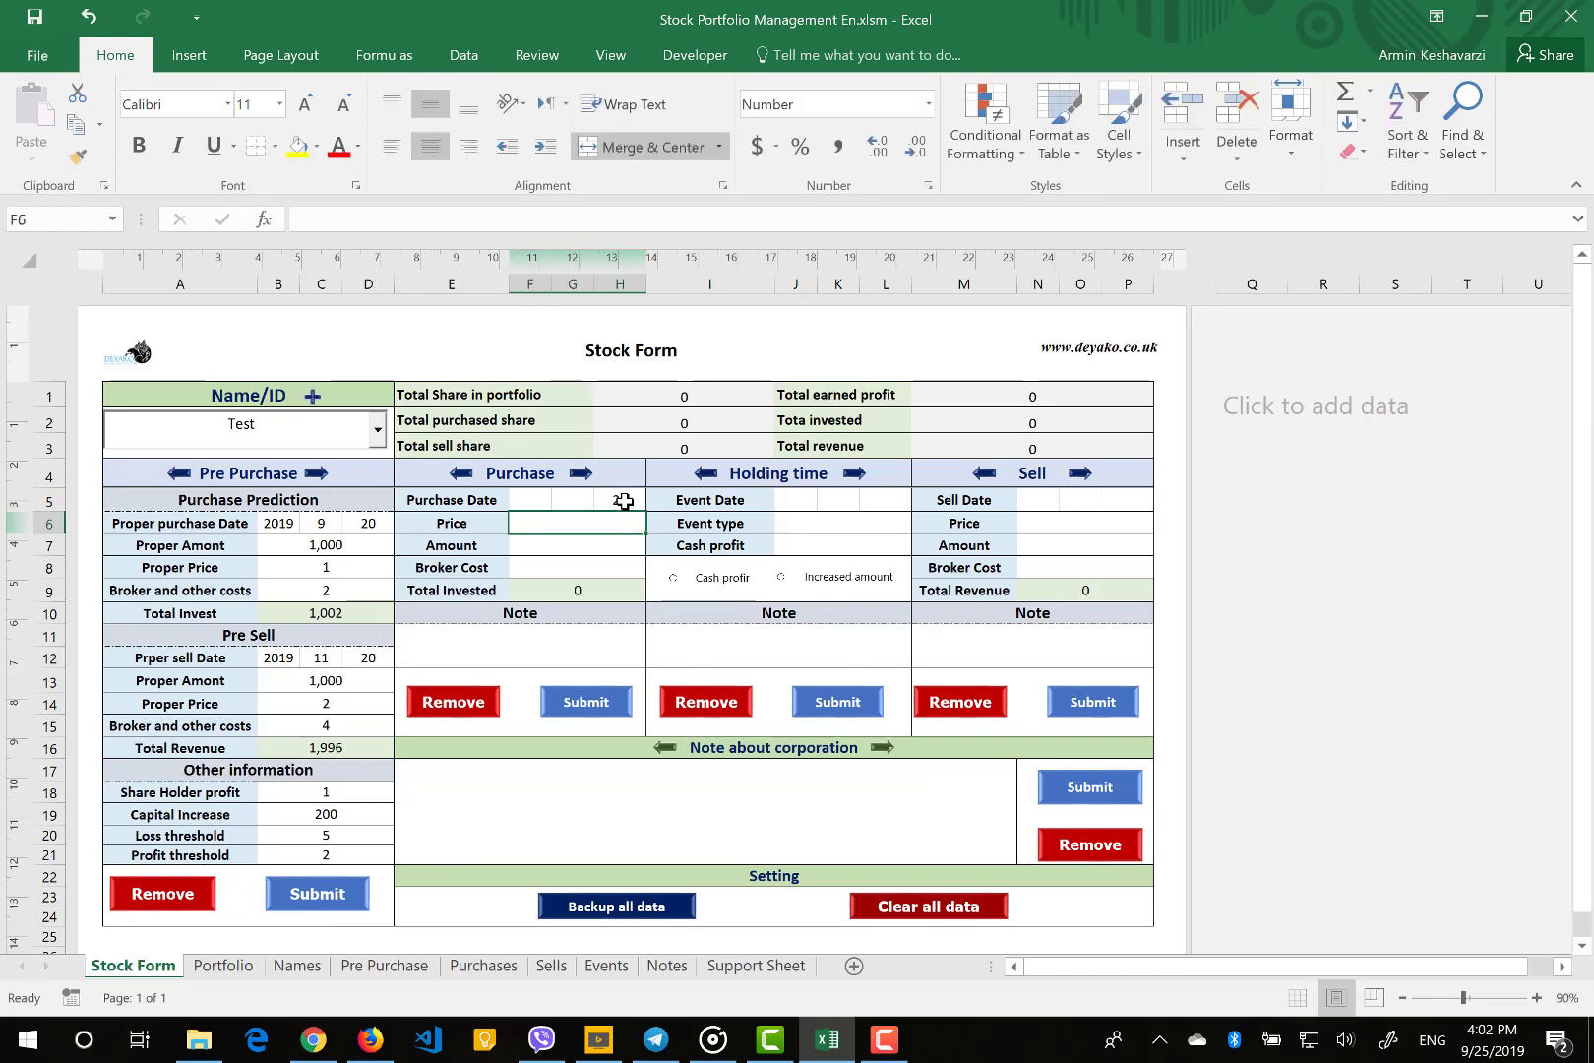
pyautogui.click(625, 502)
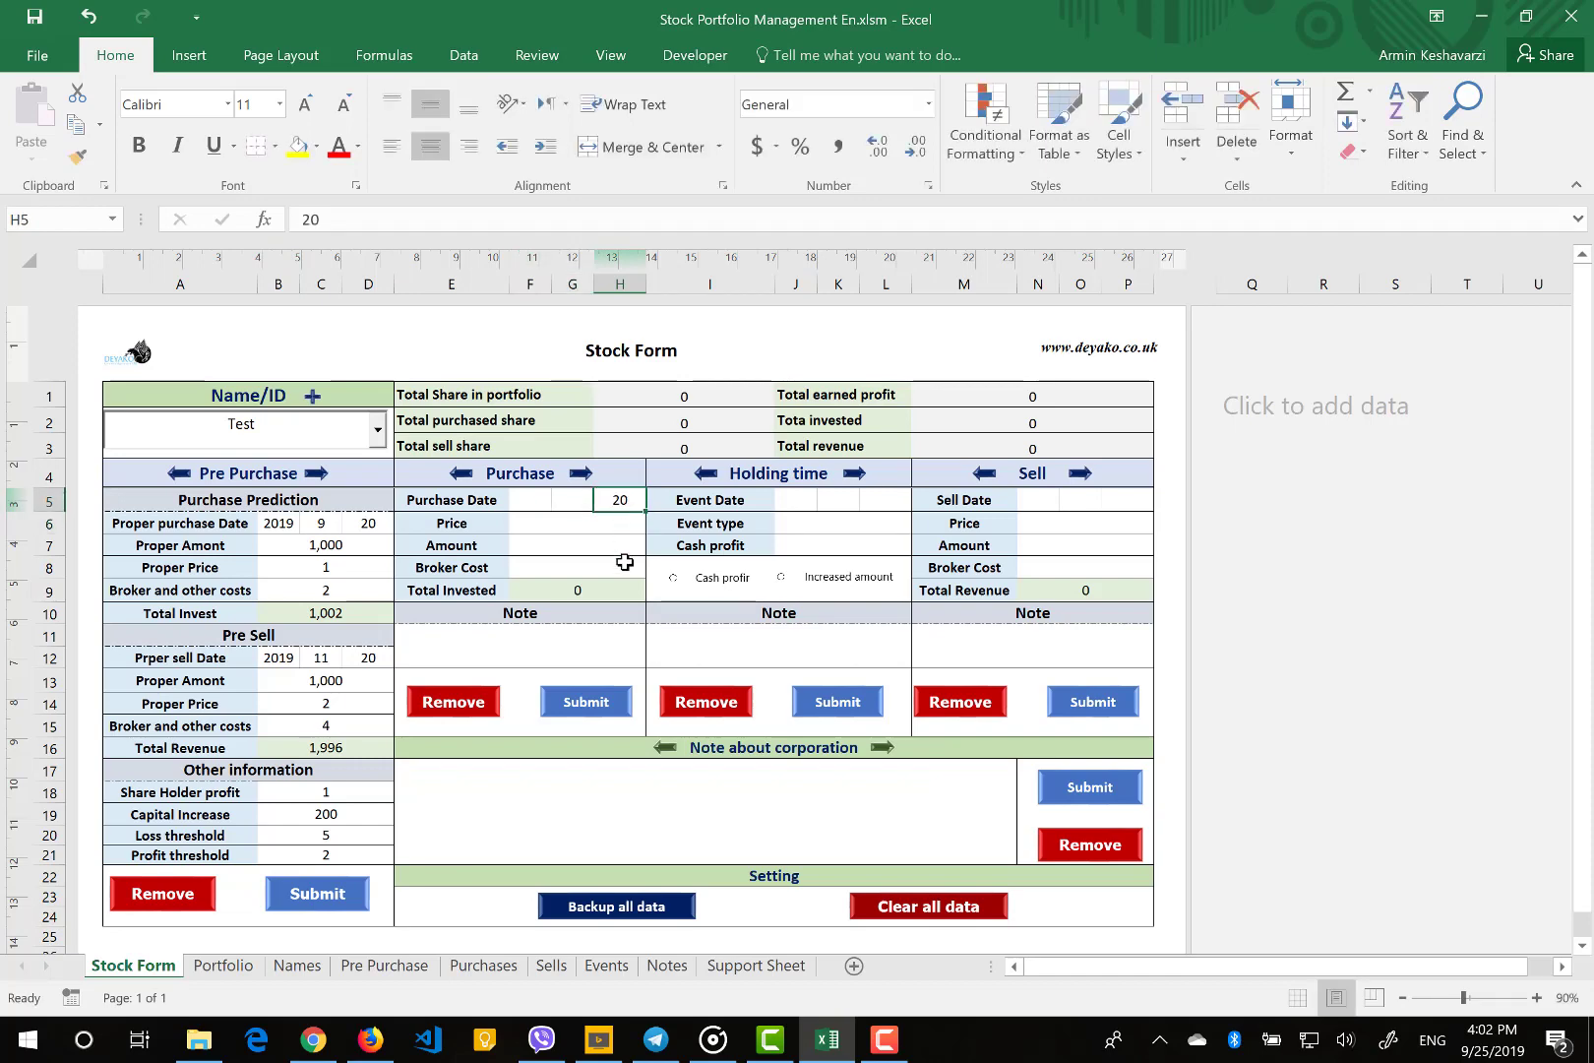
pyautogui.write('21')
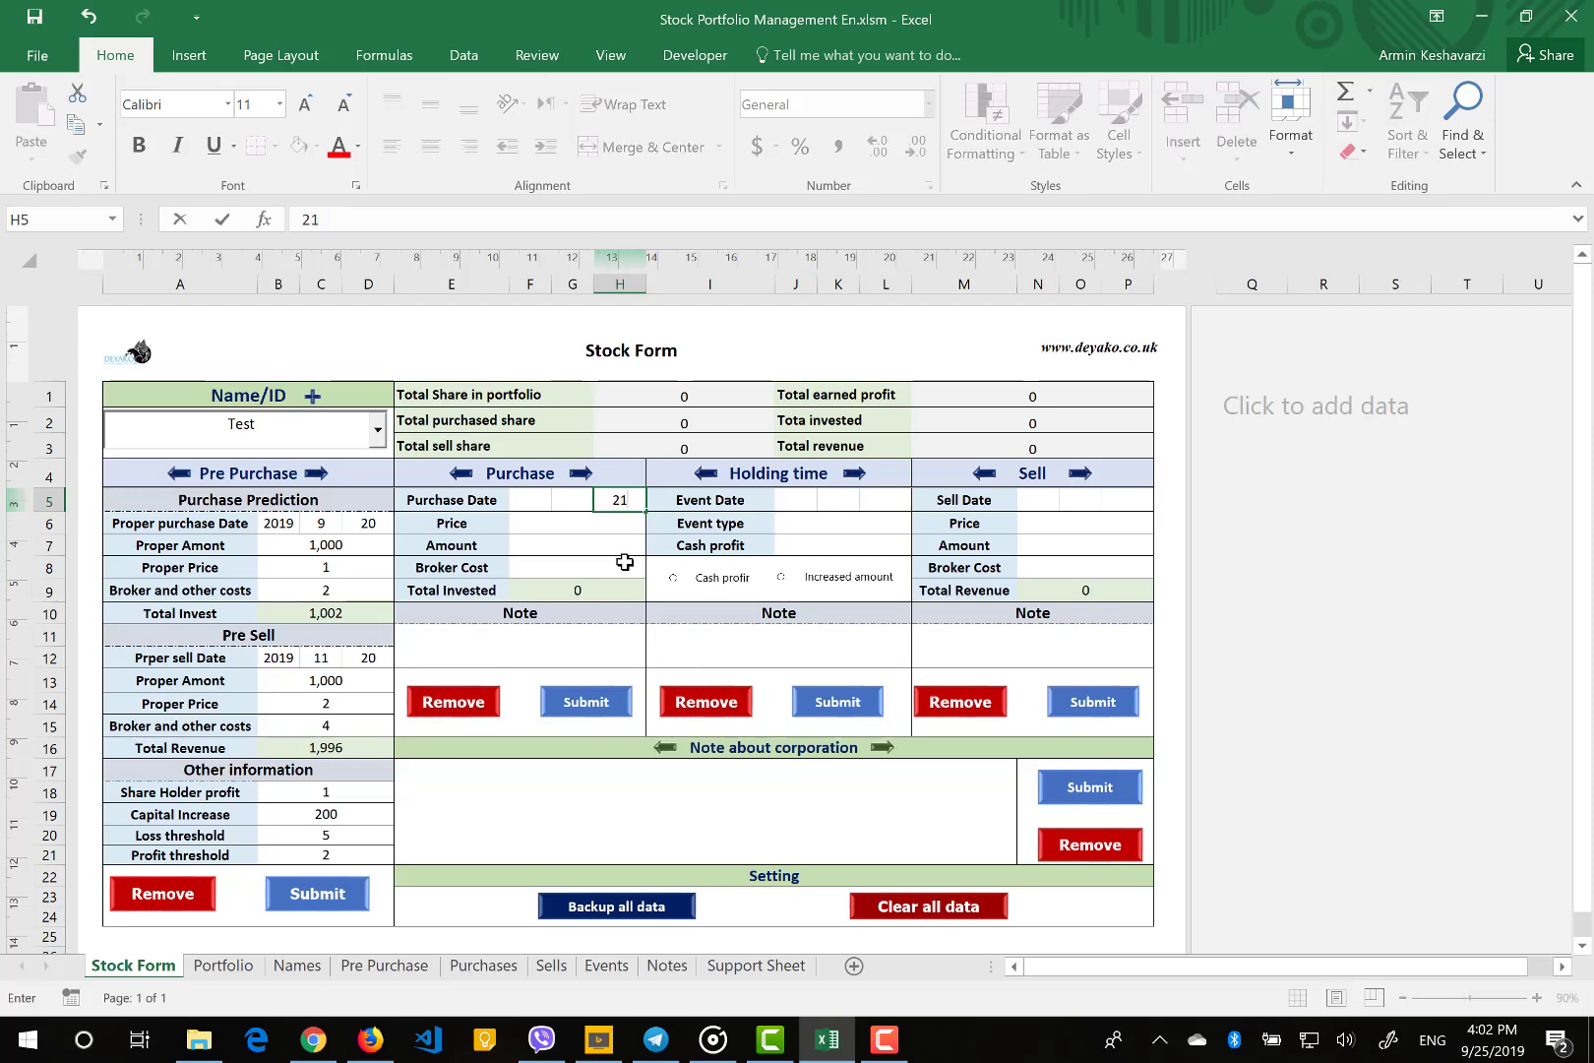
pyautogui.press('Left')
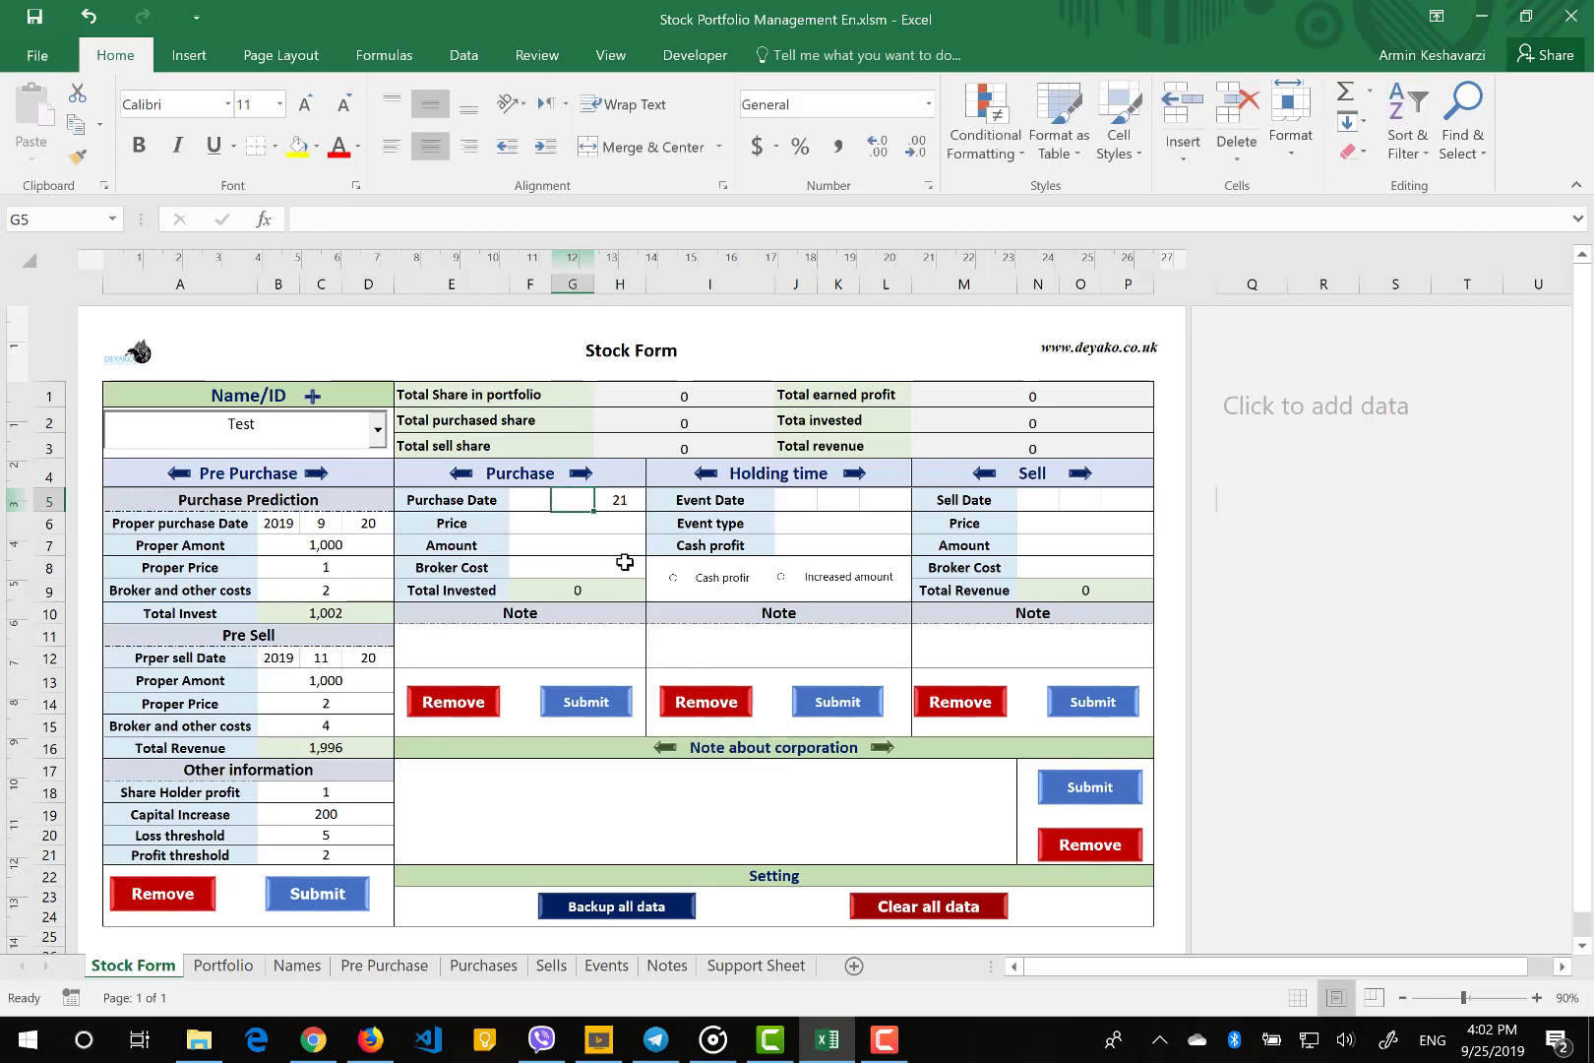
pyautogui.write('9')
pyautogui.press('Left')
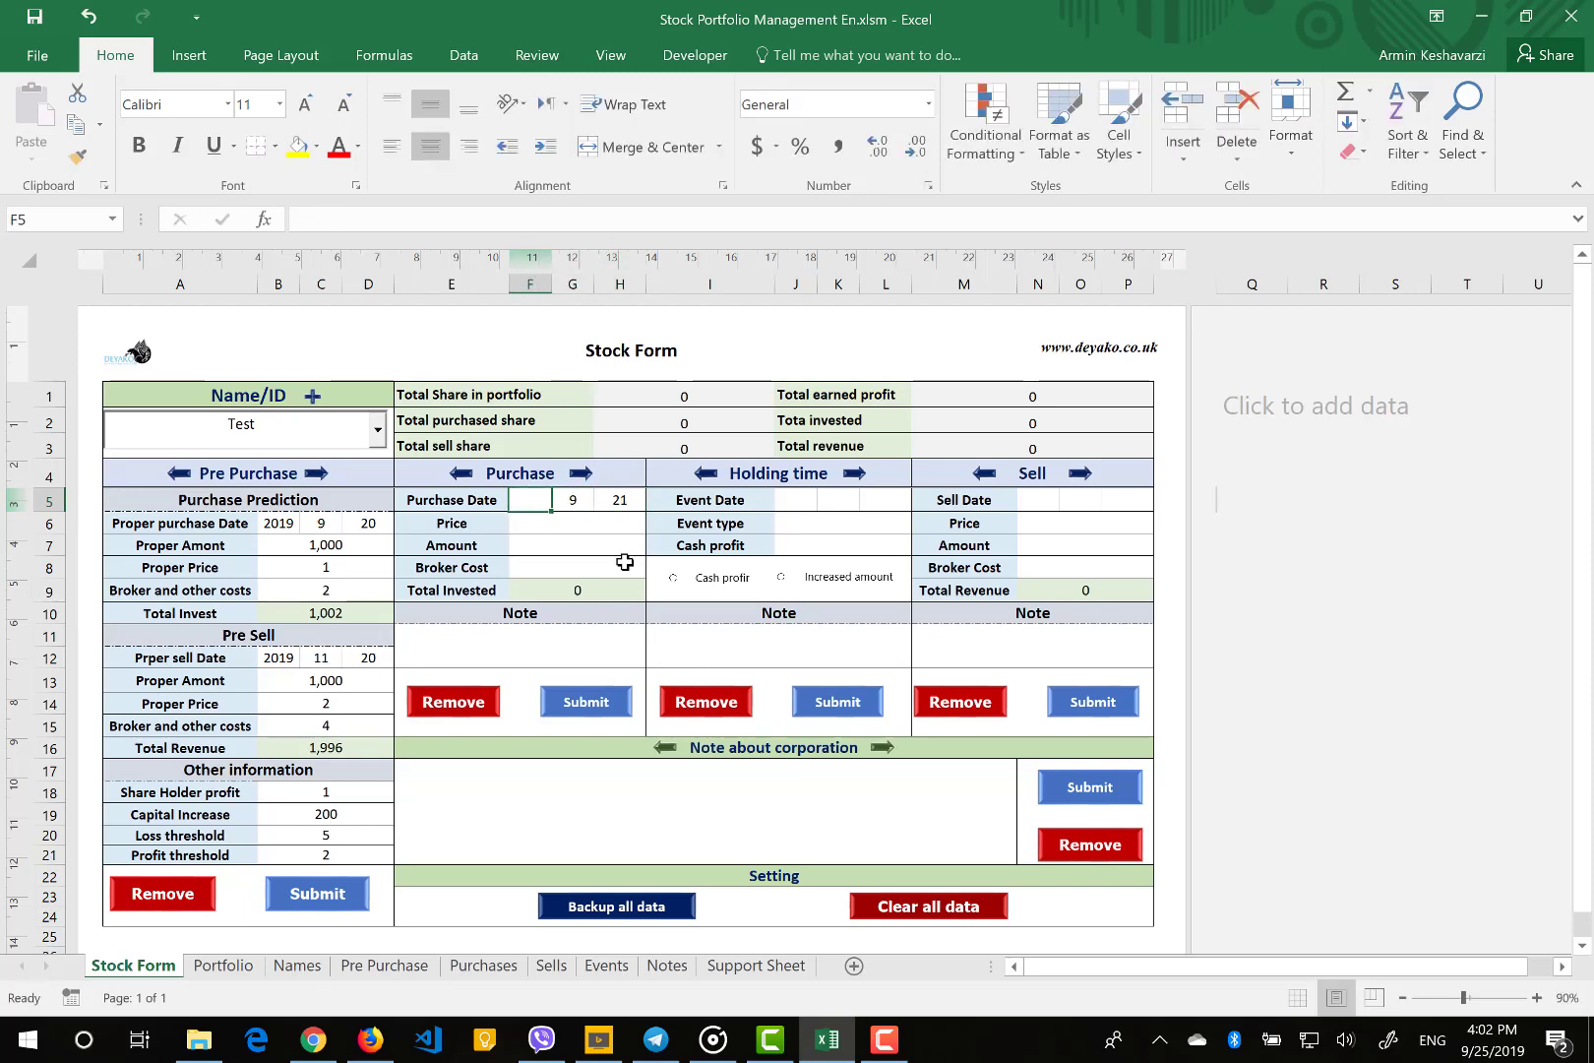
pyautogui.write('2019')
pyautogui.press('Return')
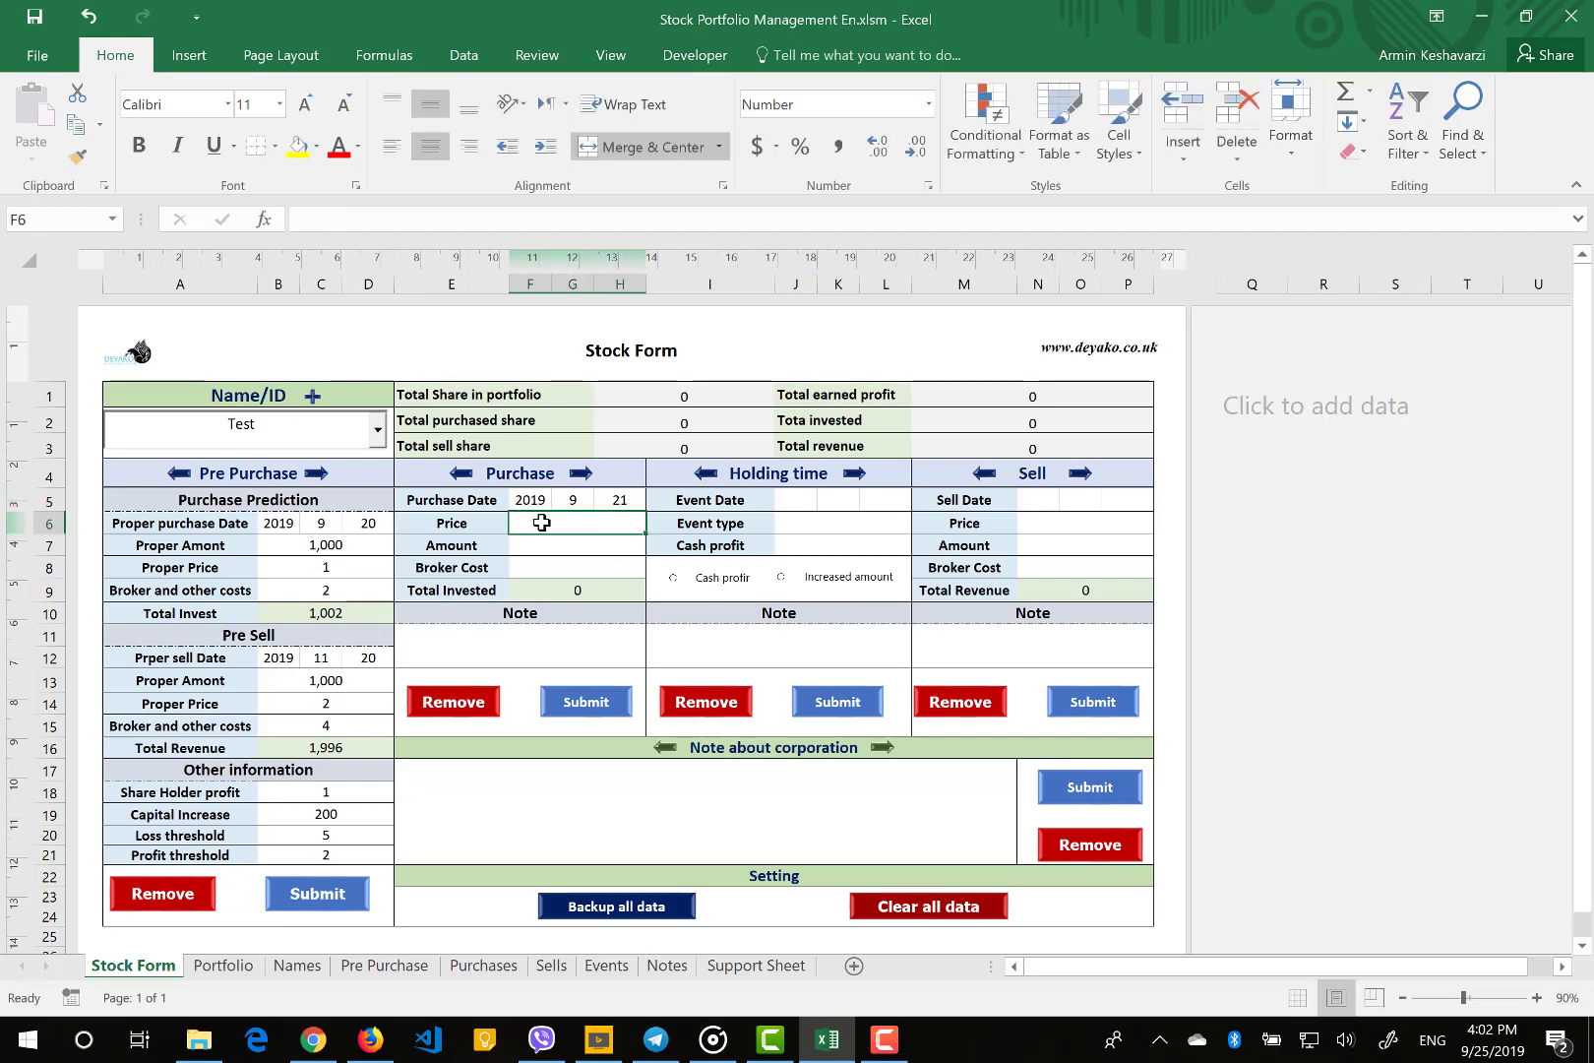
# Set the price to 1.5 in Test's Purchase section
pyautogui.click(344, 527)
pyautogui.click(611, 498)
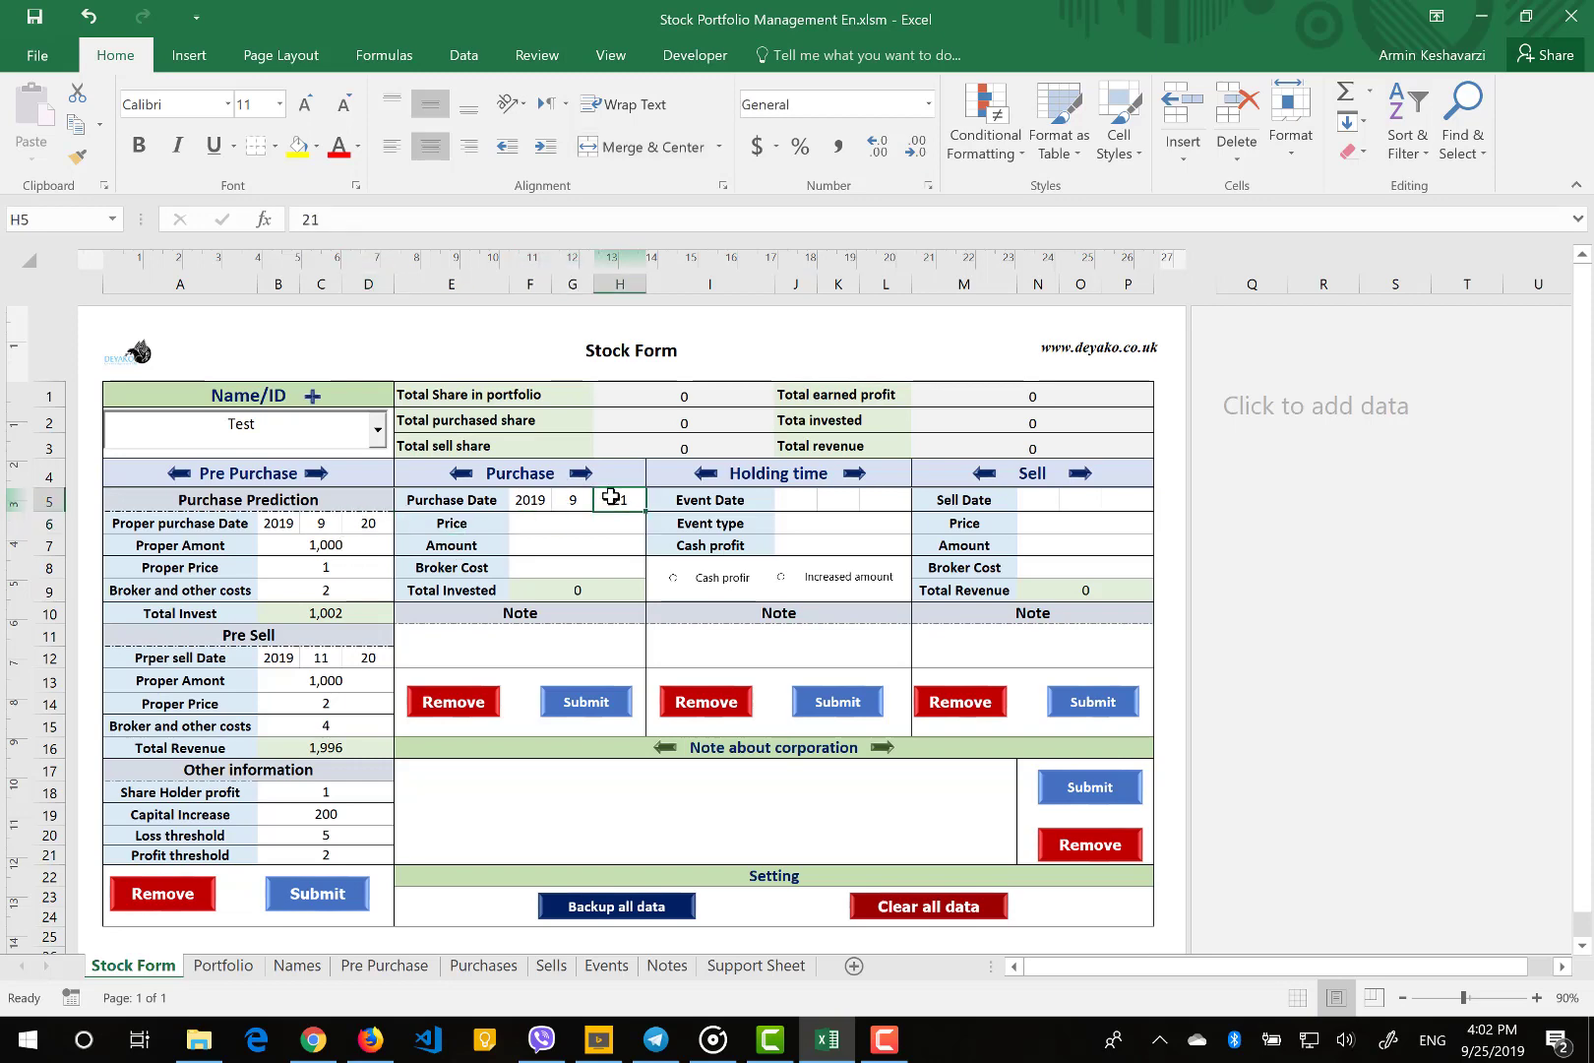
pyautogui.click(569, 520)
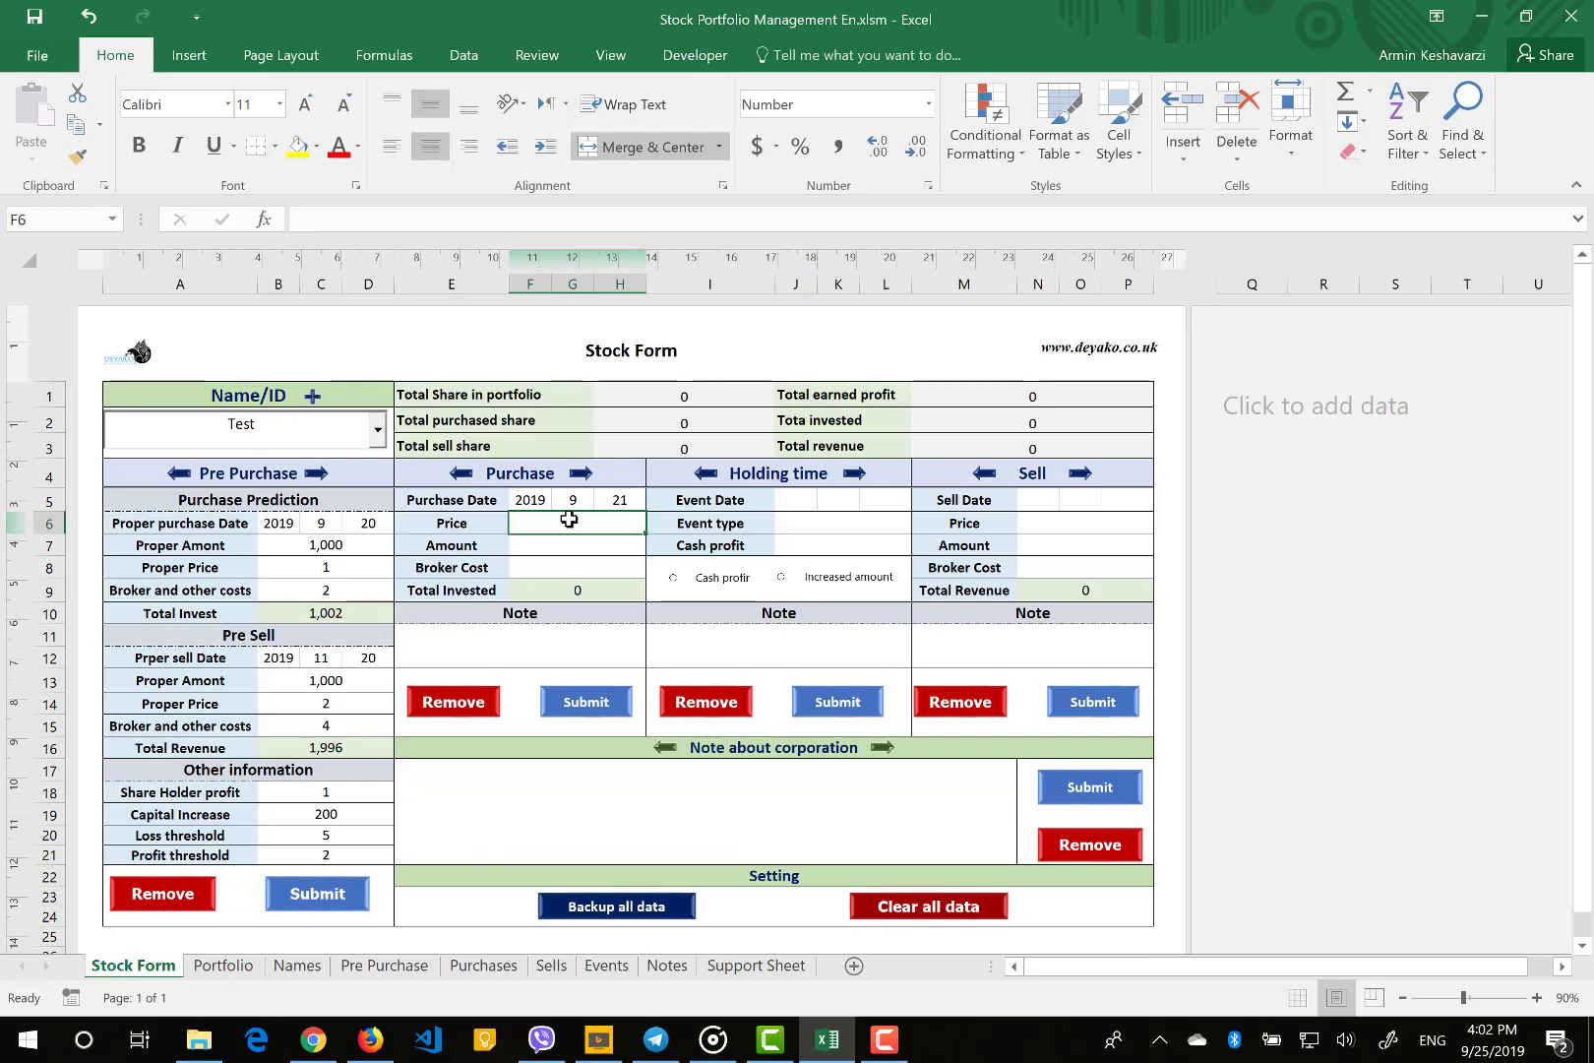
pyautogui.write('1.5')
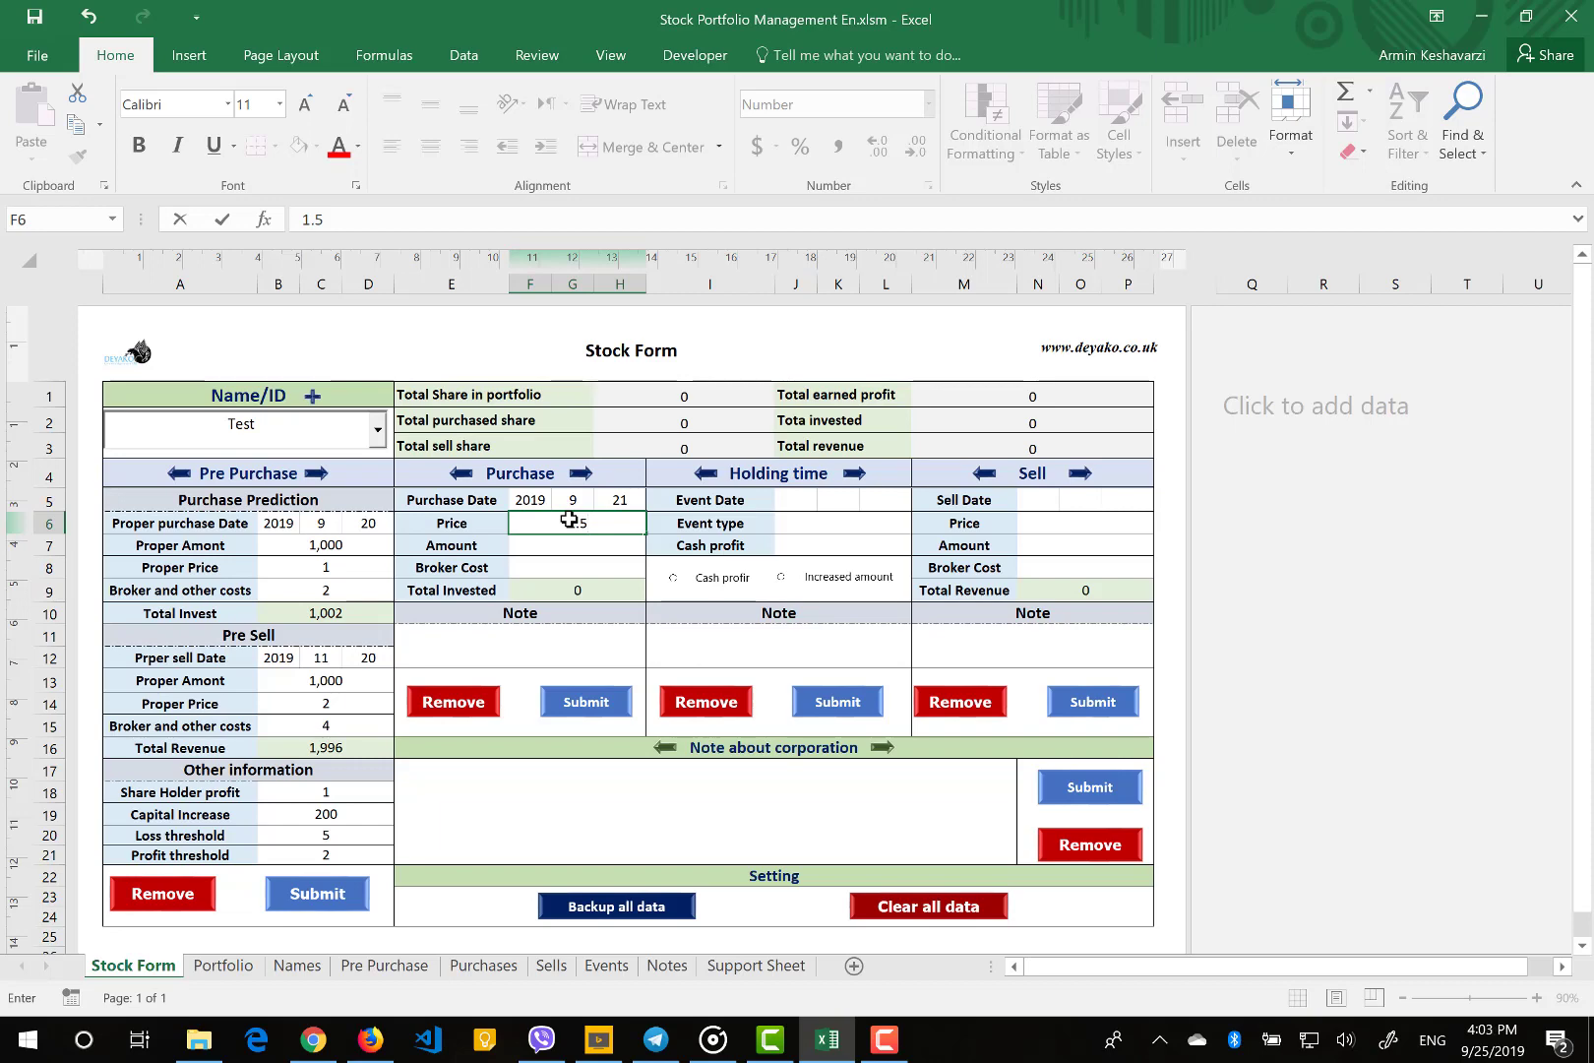
pyautogui.press('Escape')
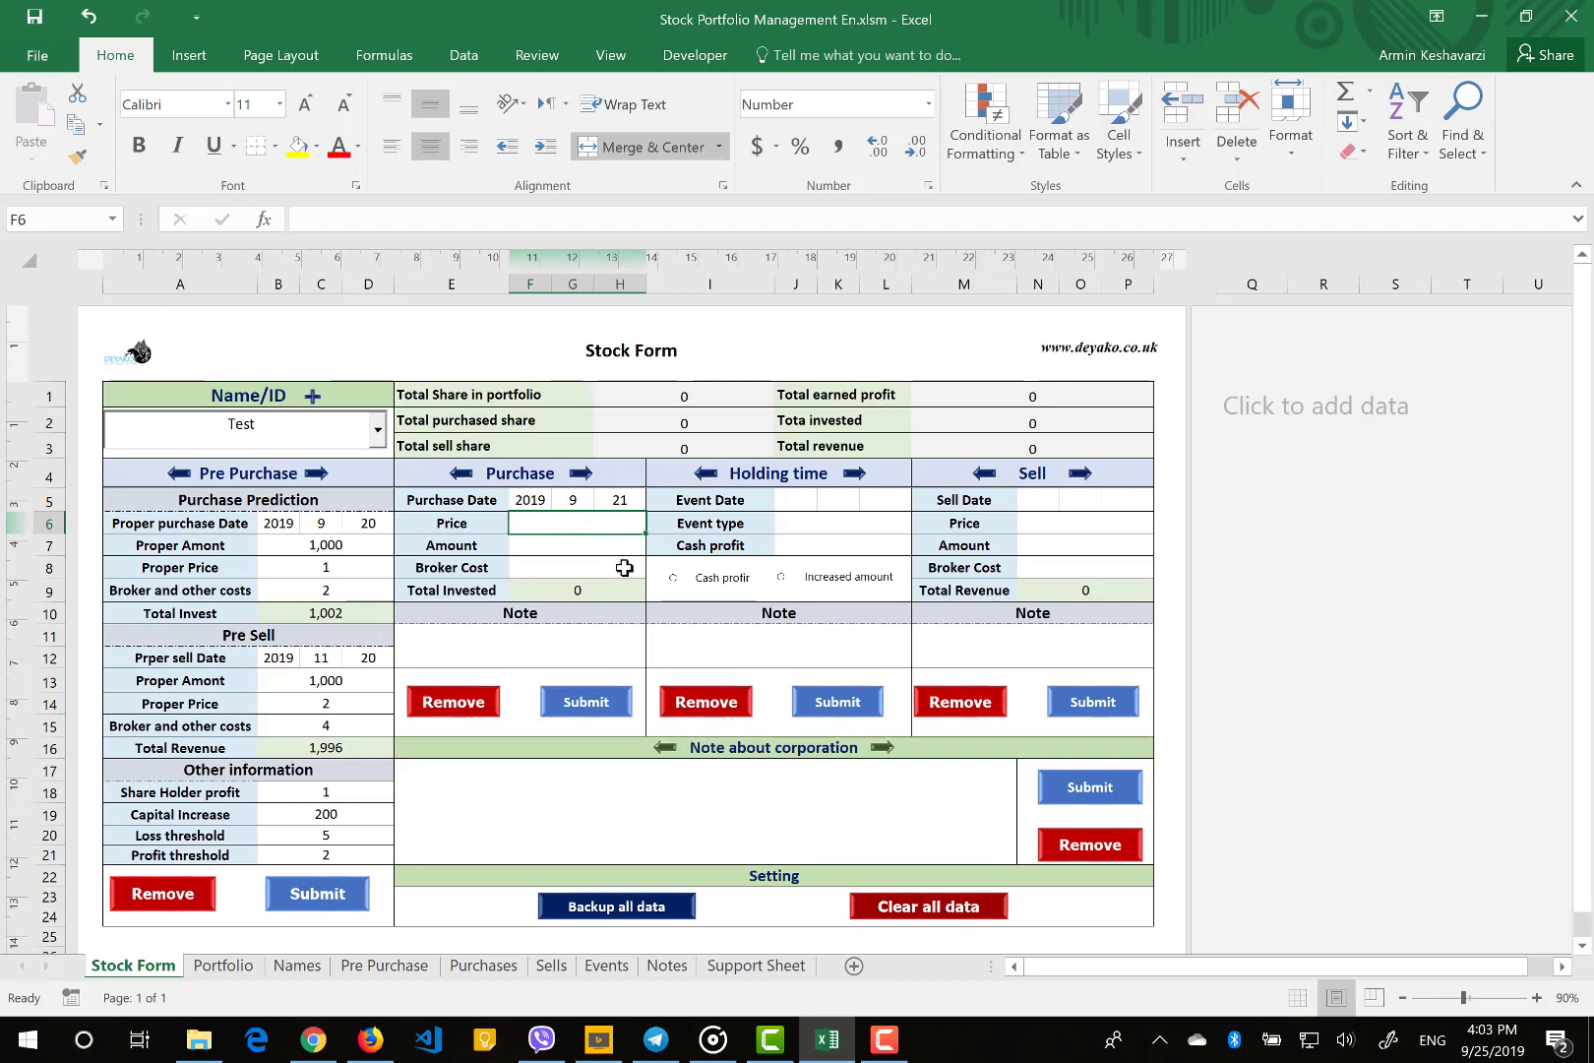
pyautogui.write('1.5')
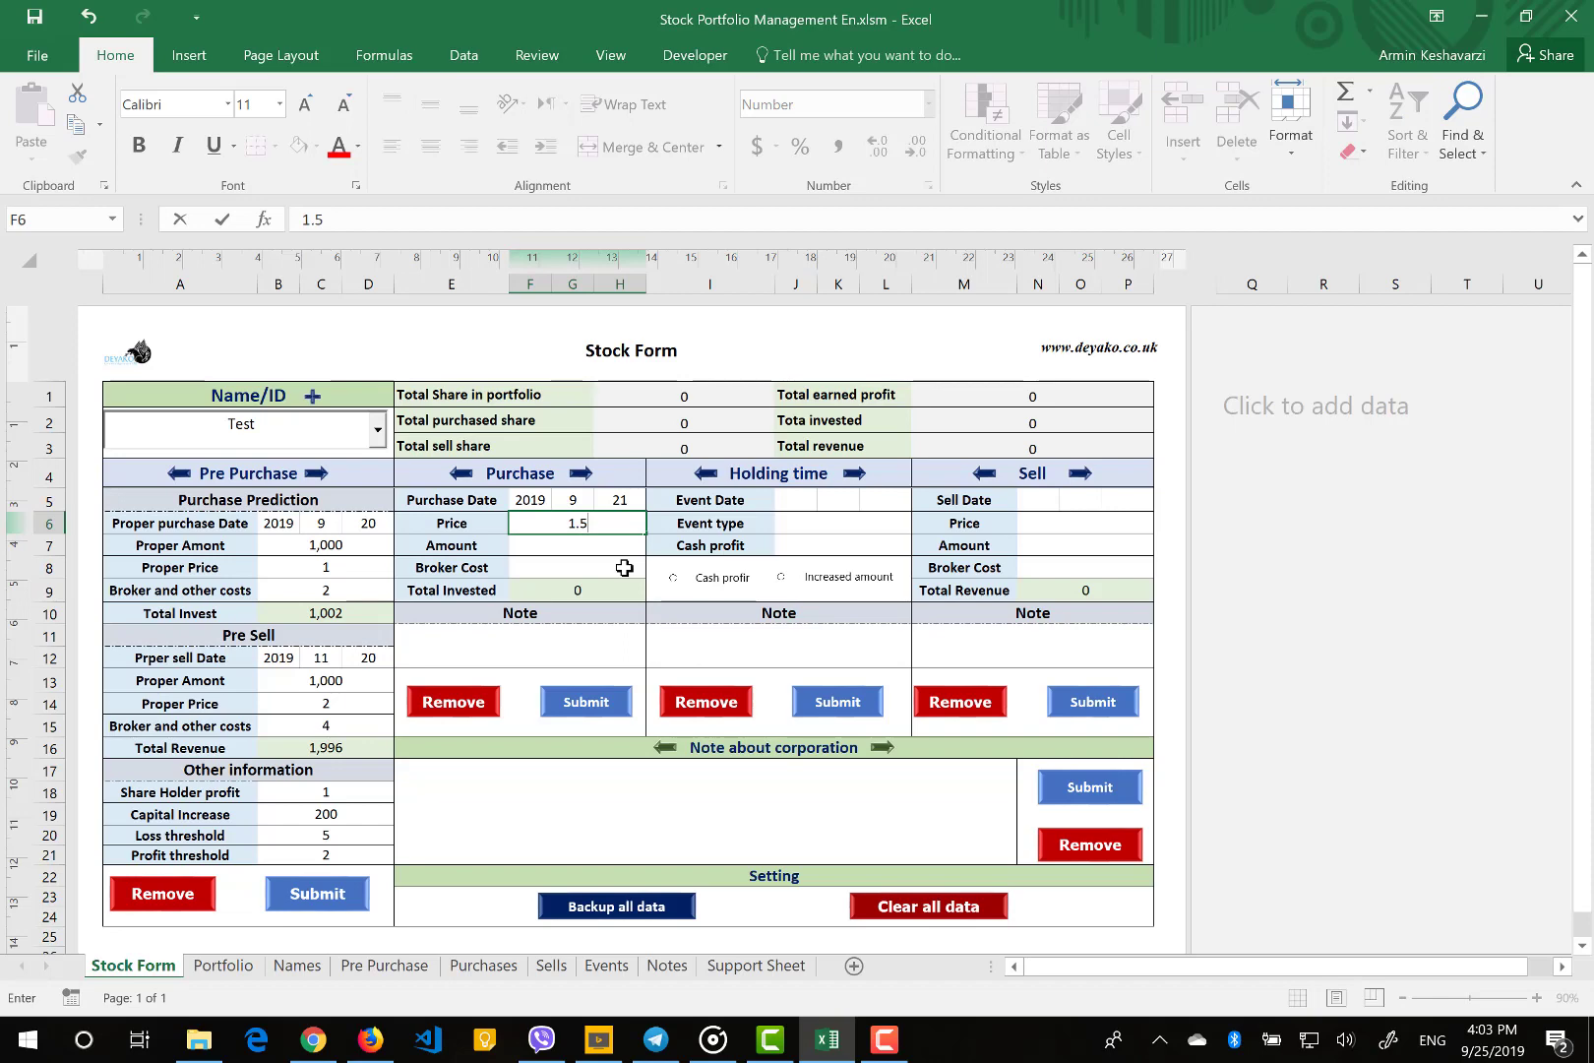
pyautogui.press('Return')
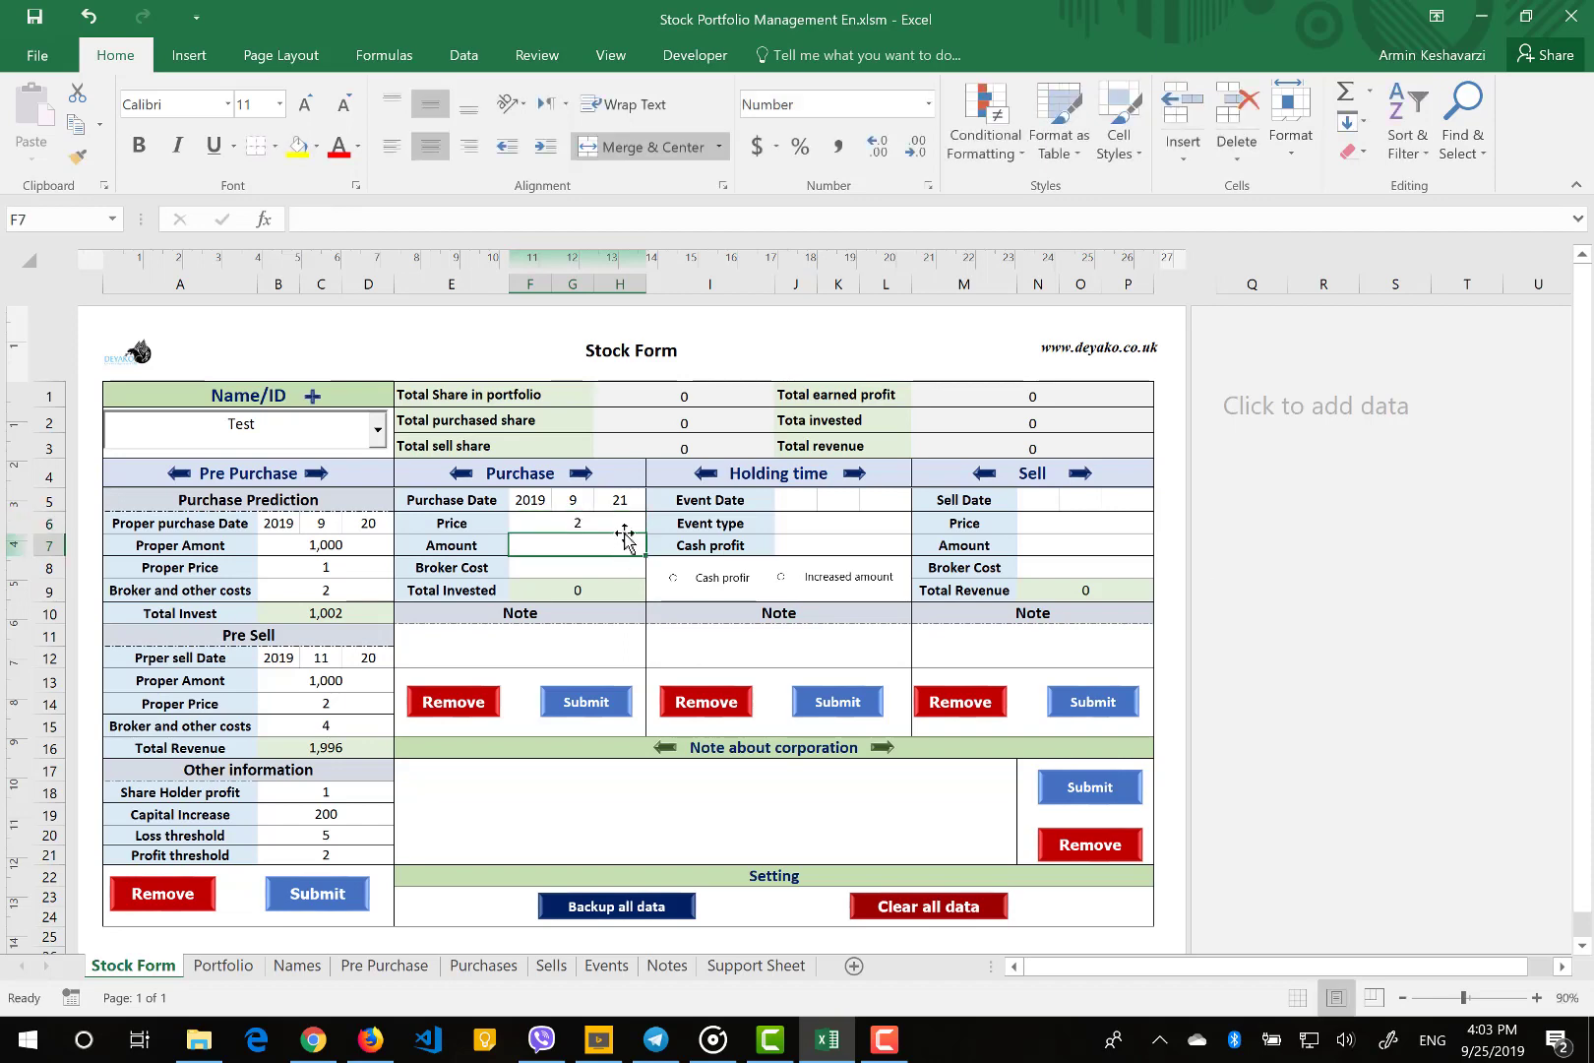
# Format the purchase price cell to show two decimal places
pyautogui.click(624, 526)
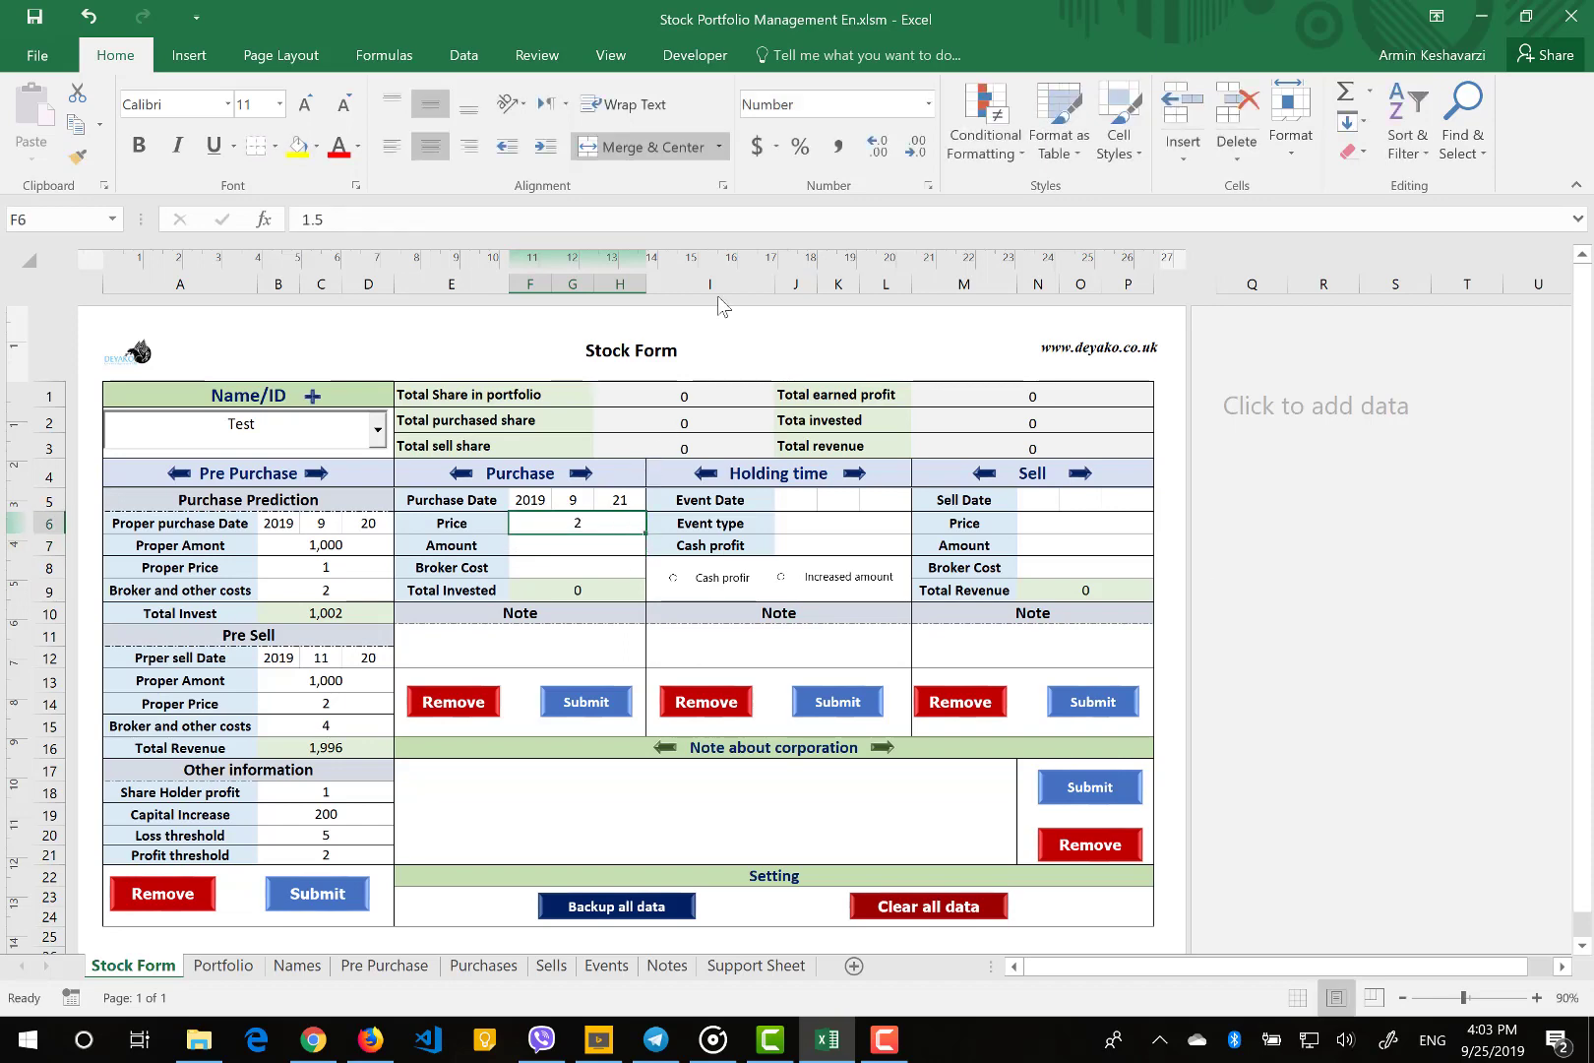
pyautogui.click(879, 147)
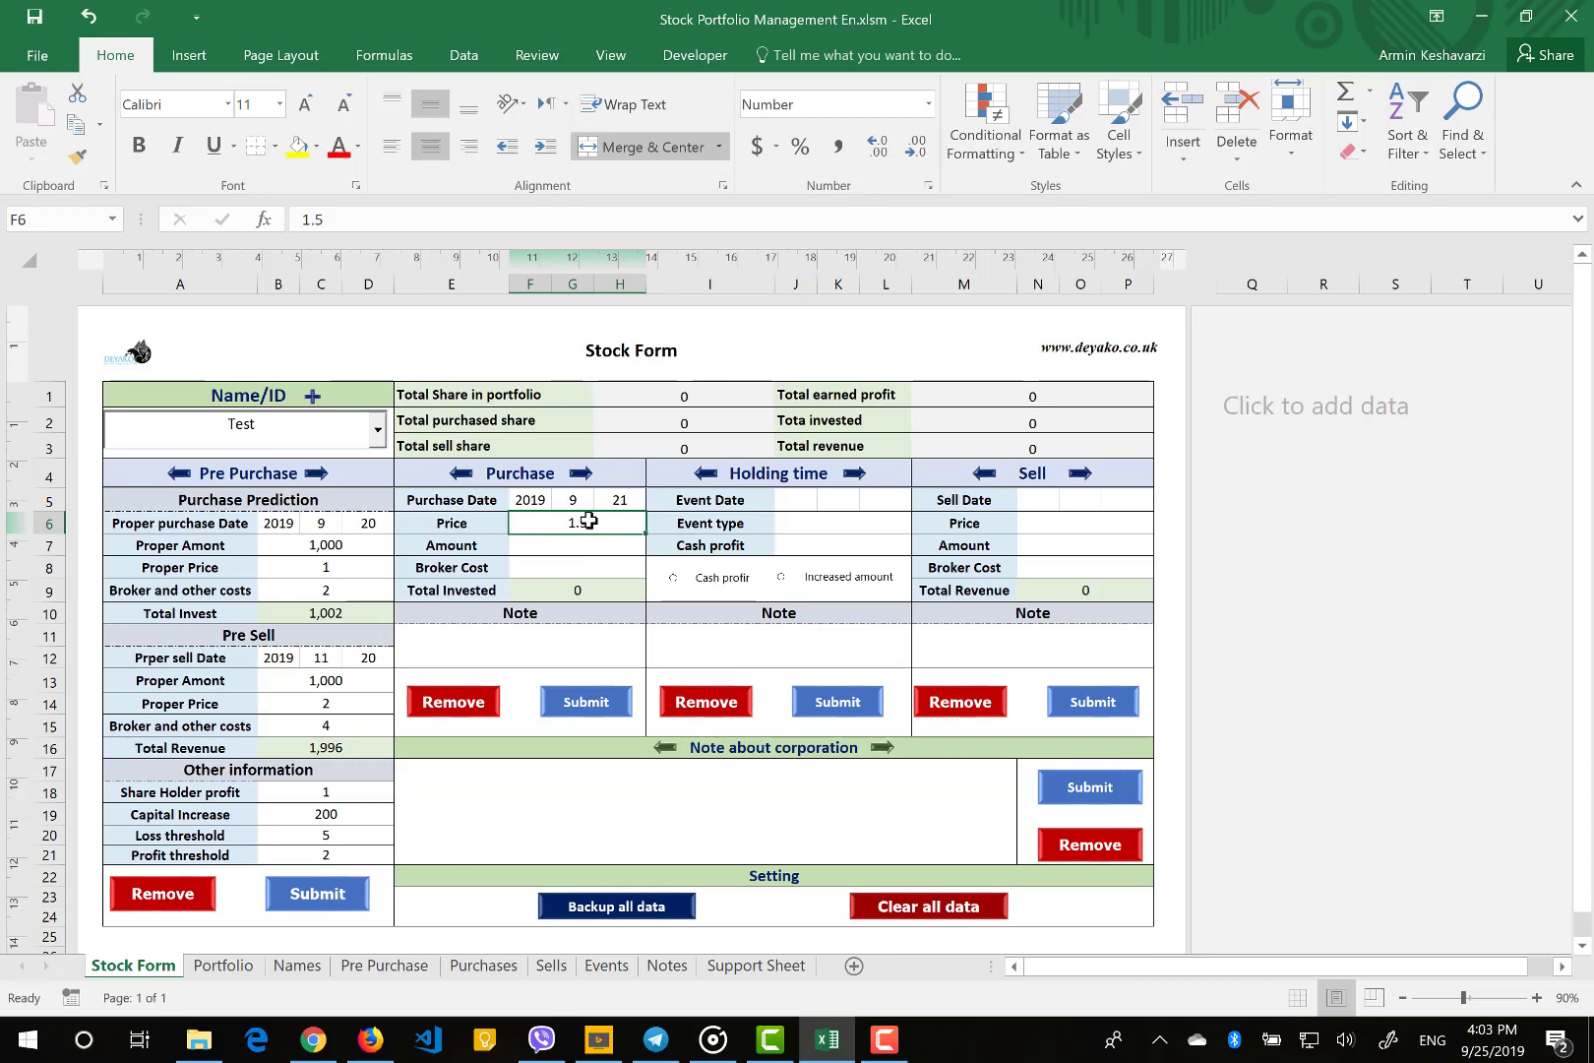
pyautogui.click(913, 149)
pyautogui.click(881, 153)
# Set the amount to 500 and the broker cost to 3 in Test's Purchase section
pyautogui.click(567, 551)
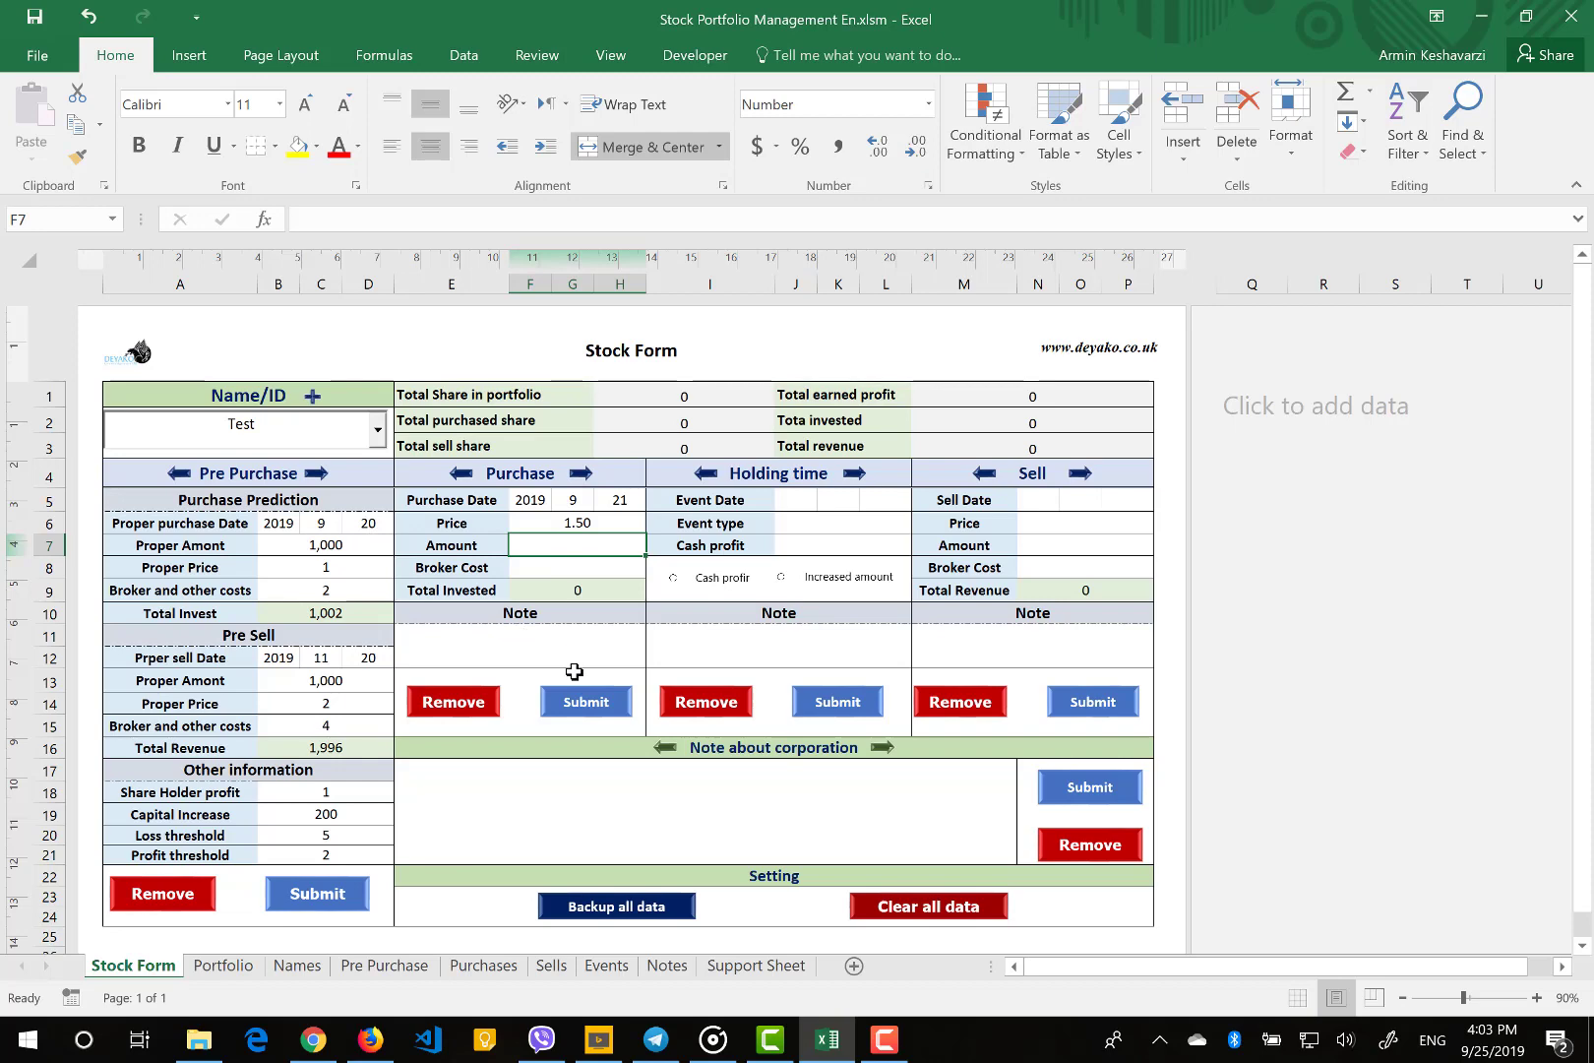
pyautogui.write('1500')
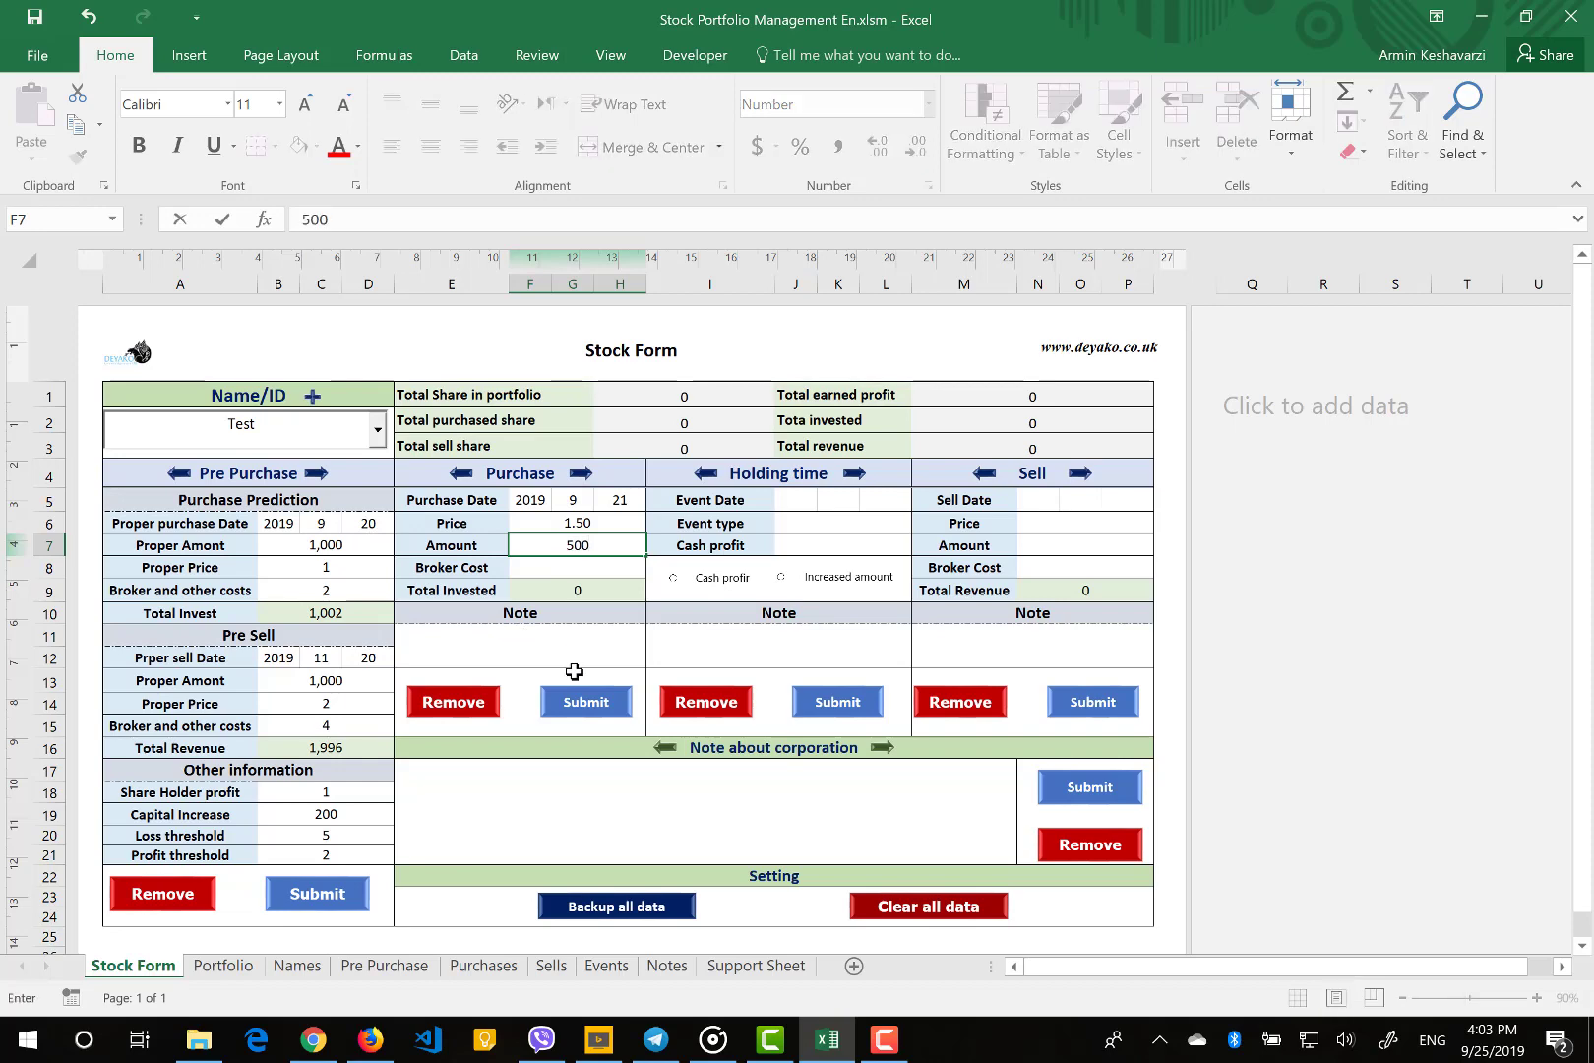
pyautogui.press('Return')
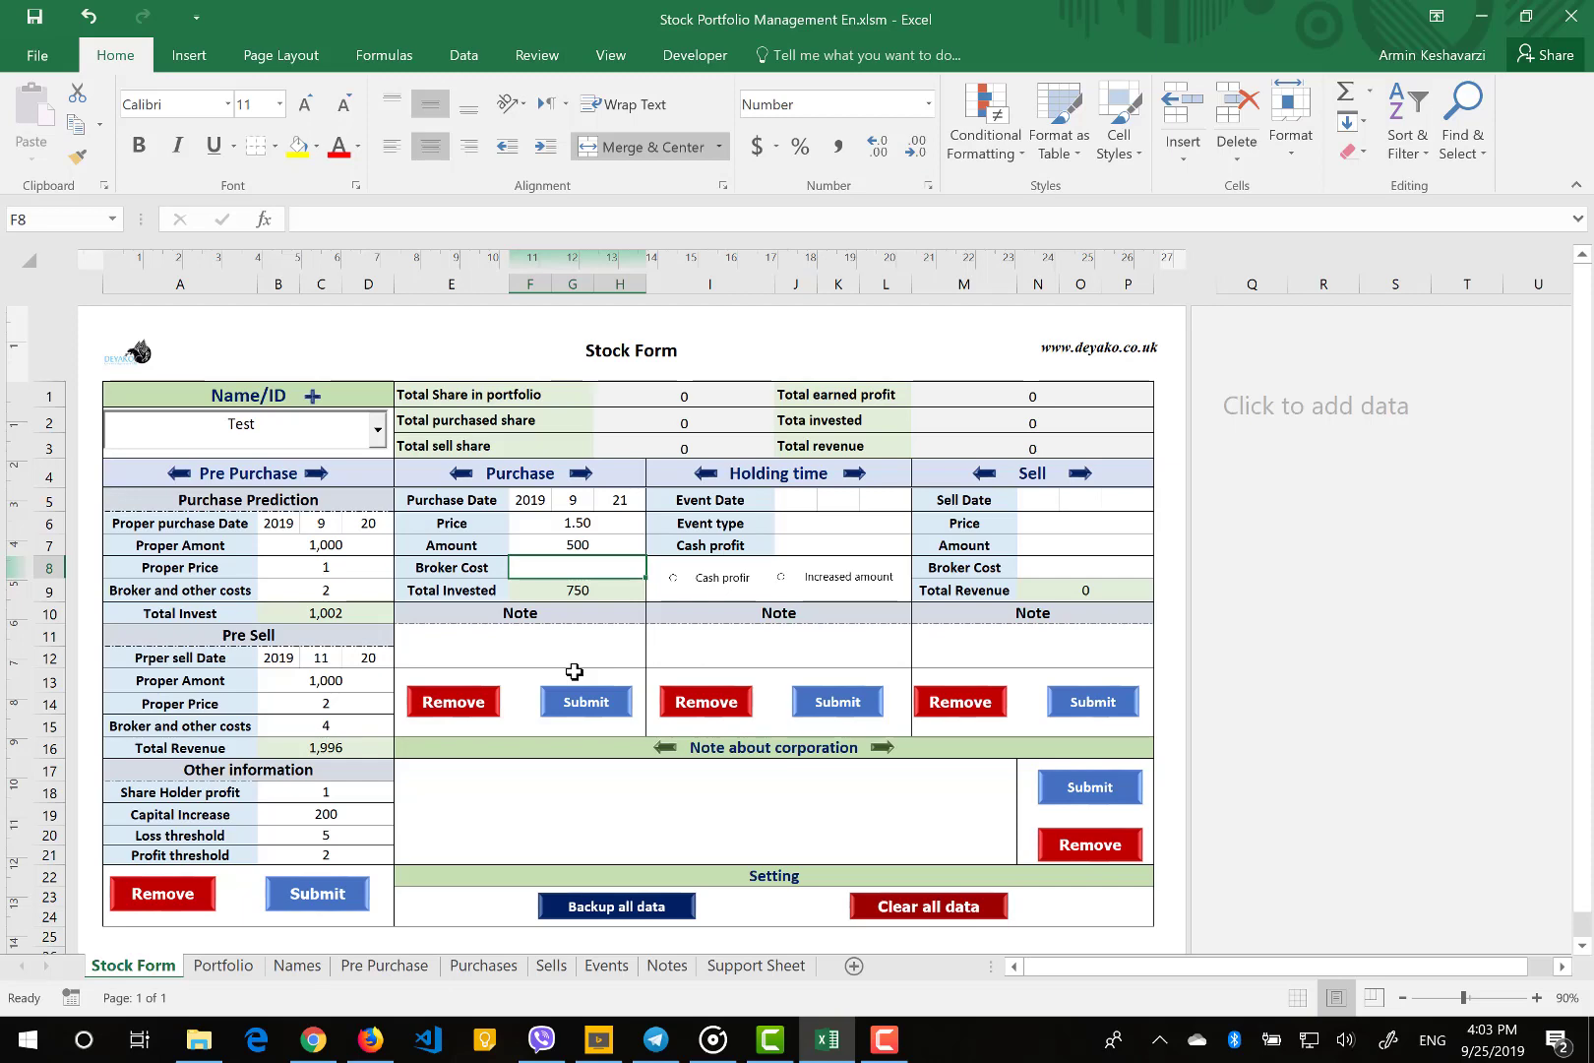
pyautogui.write('3')
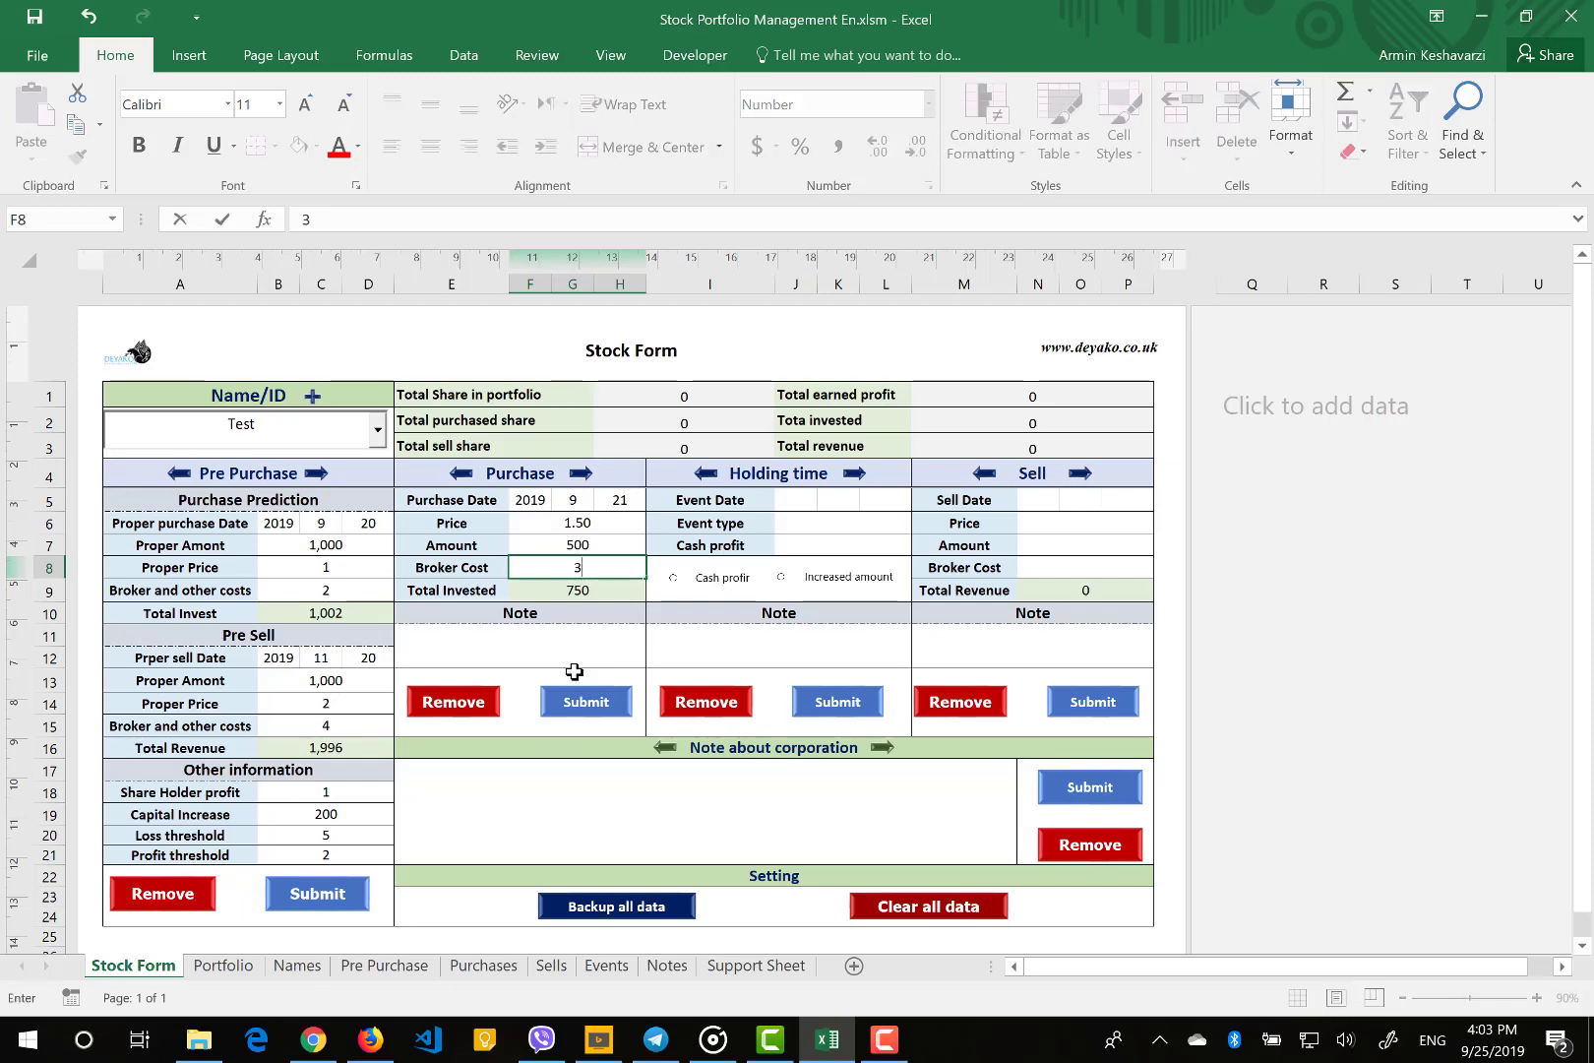
pyautogui.press('Return')
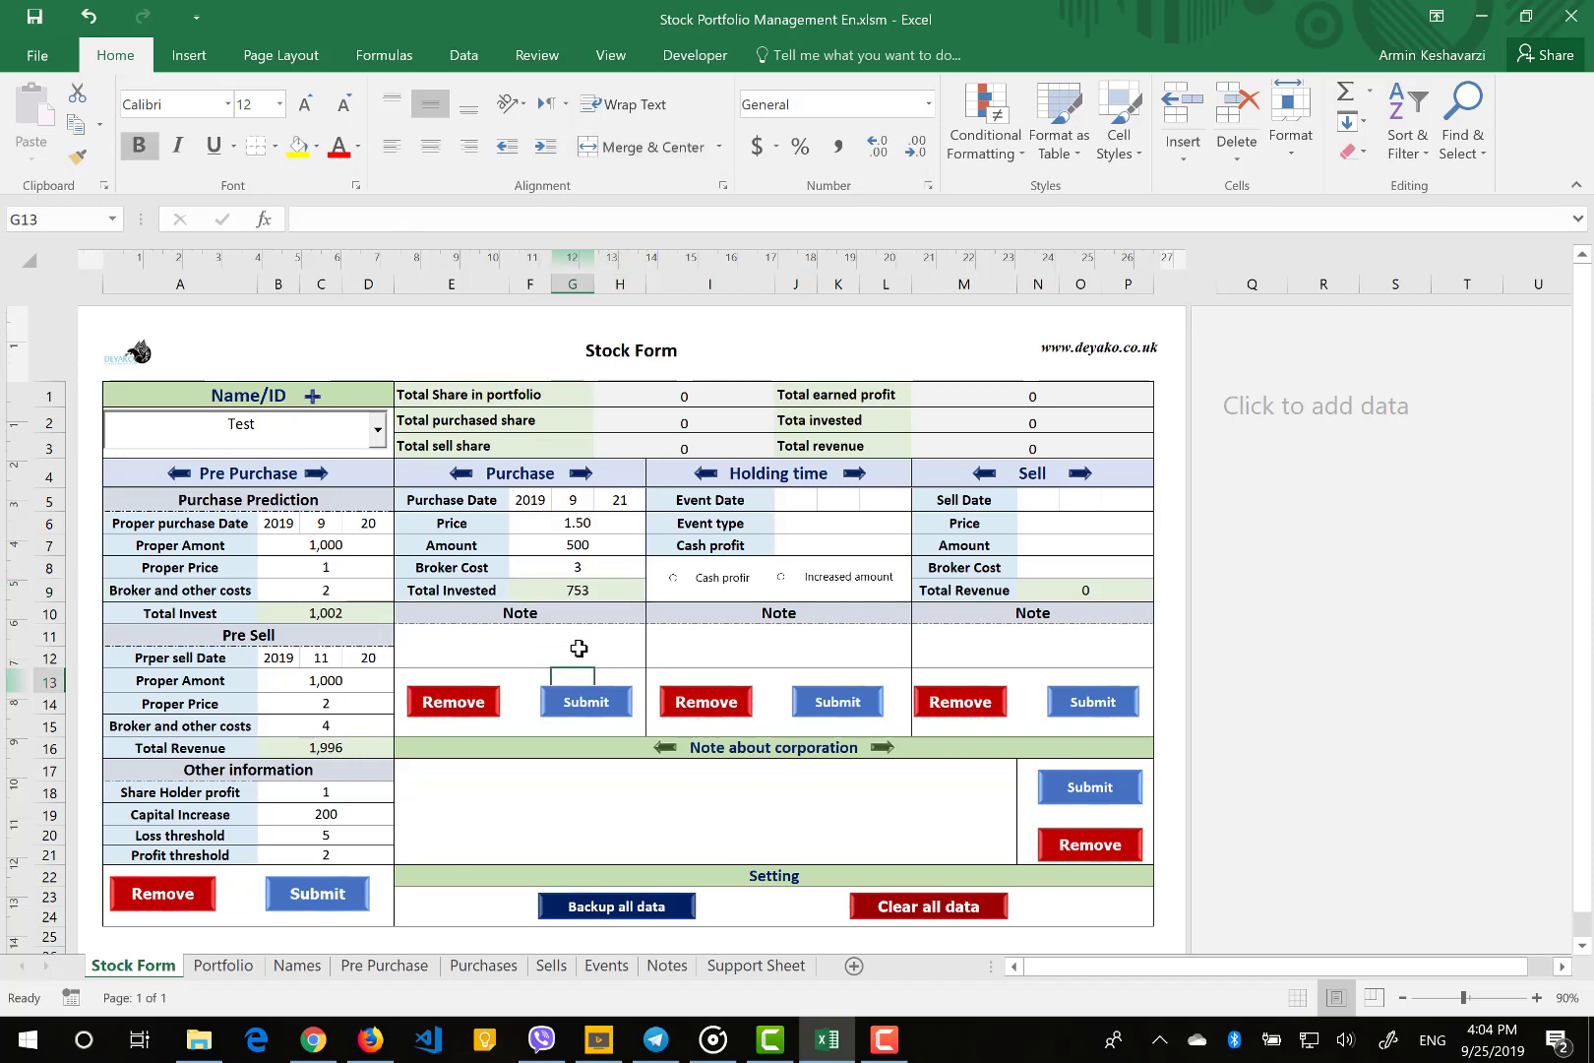
# Examine the formula behind Total Invested in the Purchase section and the cells it refers to
pyautogui.click(579, 647)
pyautogui.press('Up')
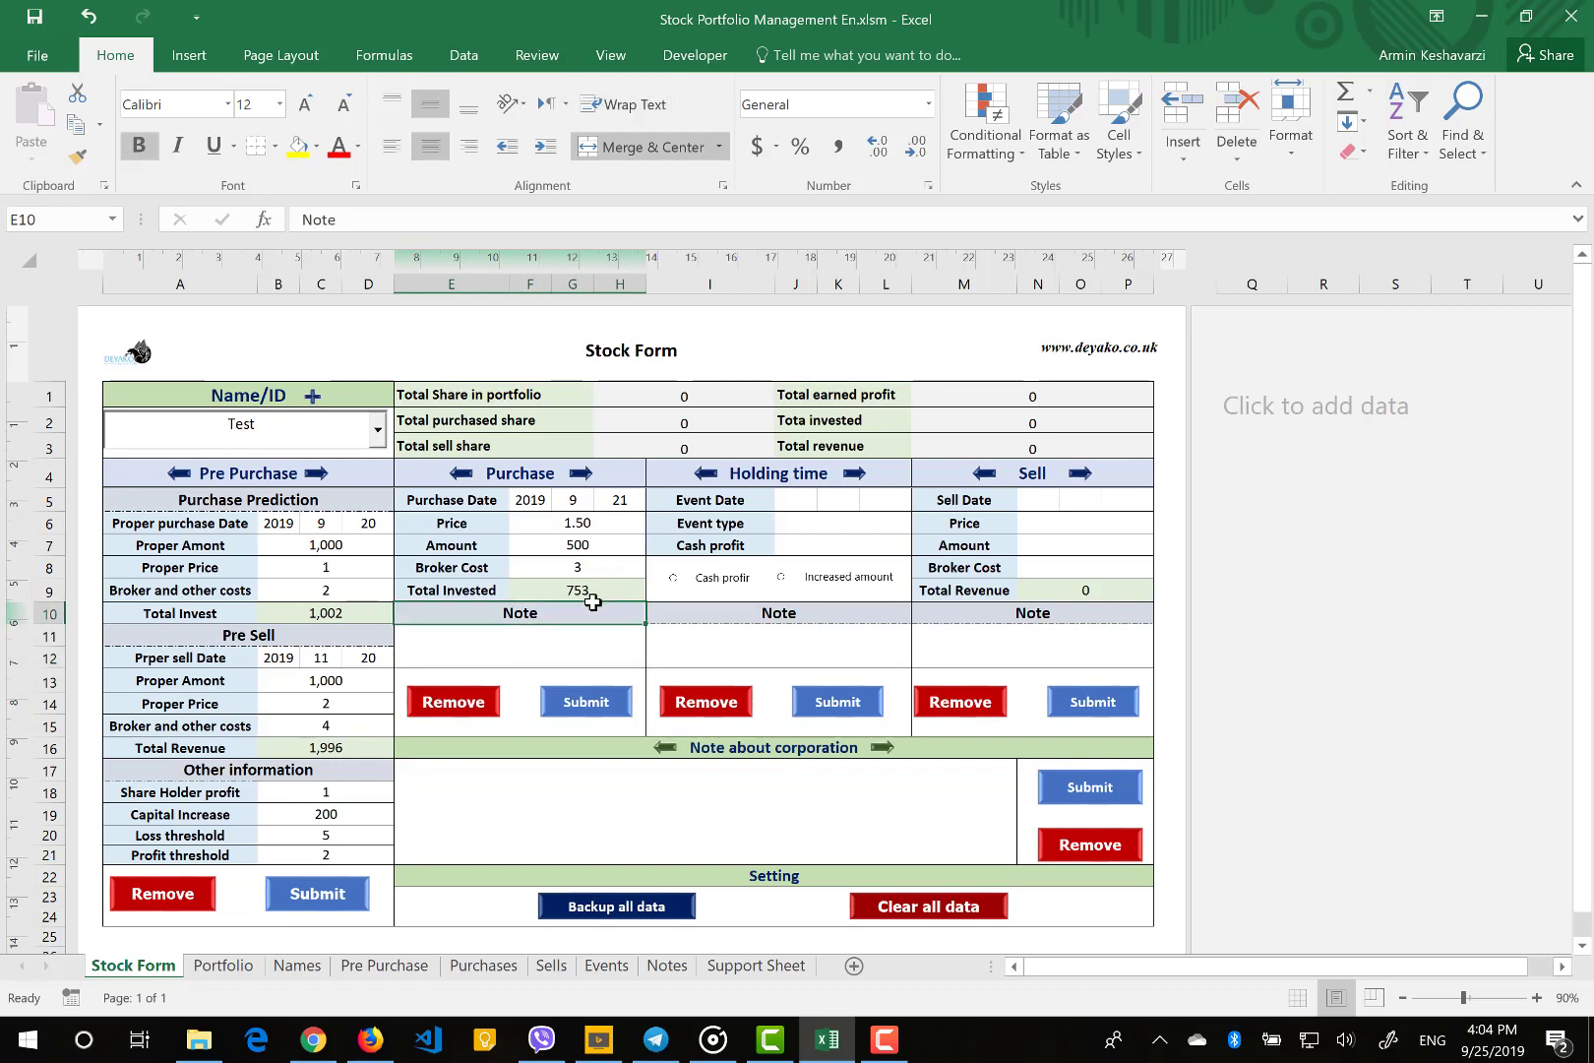
pyautogui.click(596, 589)
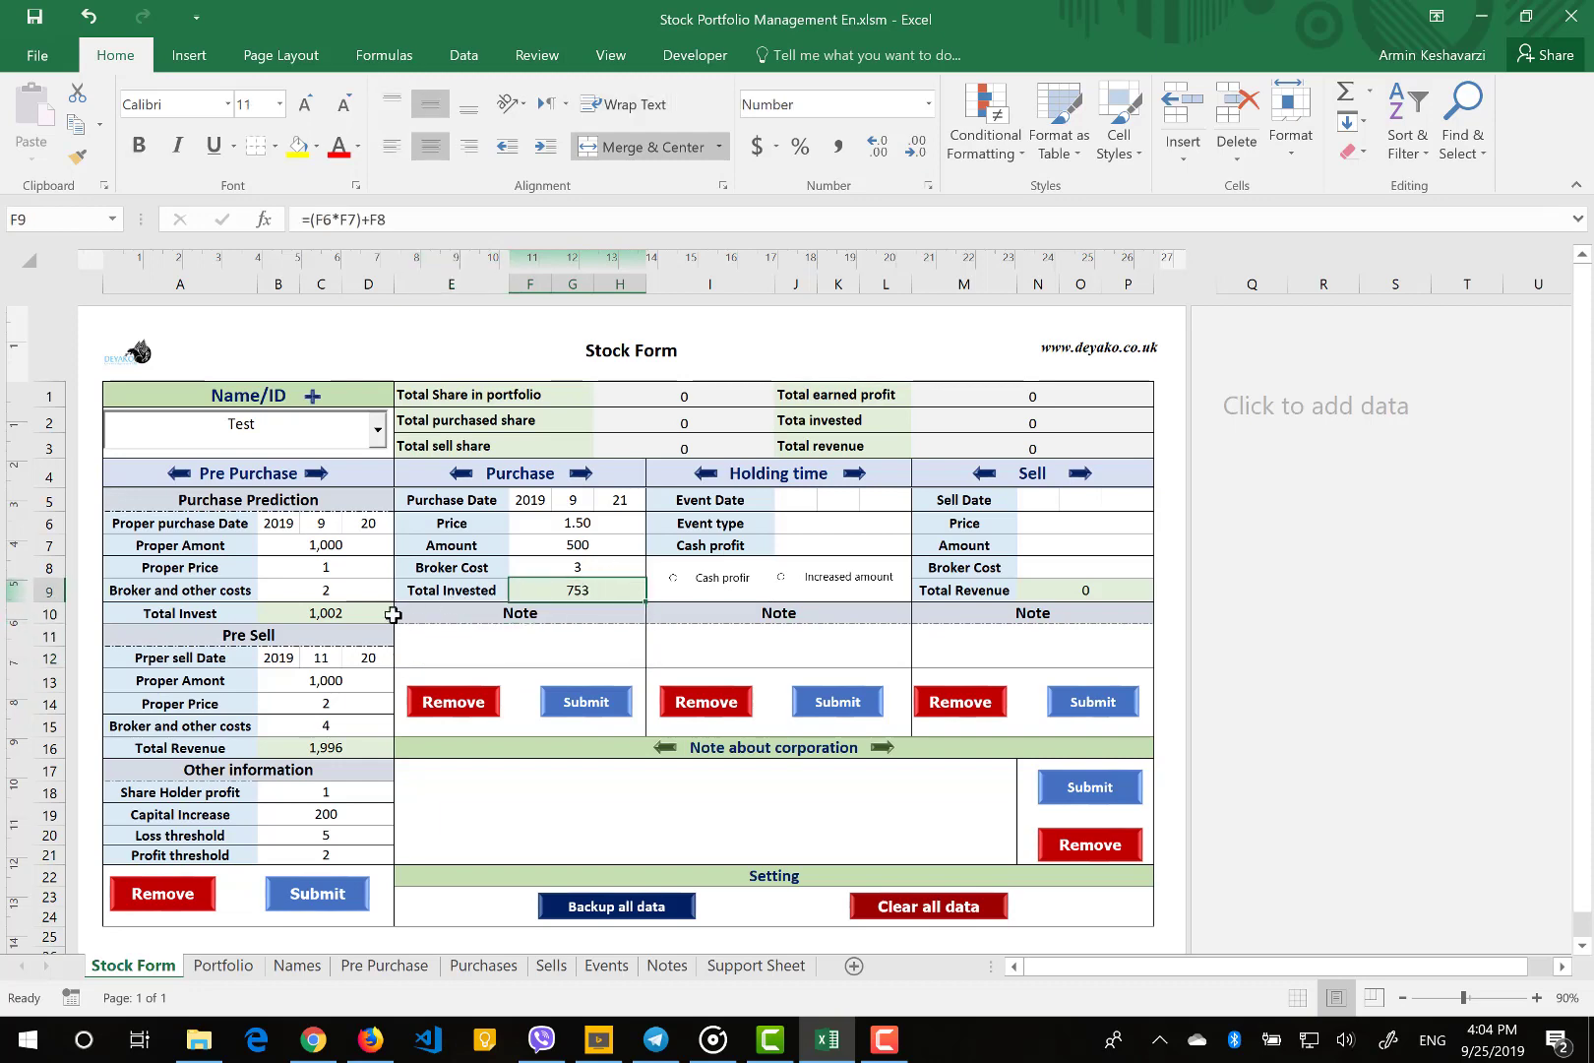
pyautogui.click(431, 225)
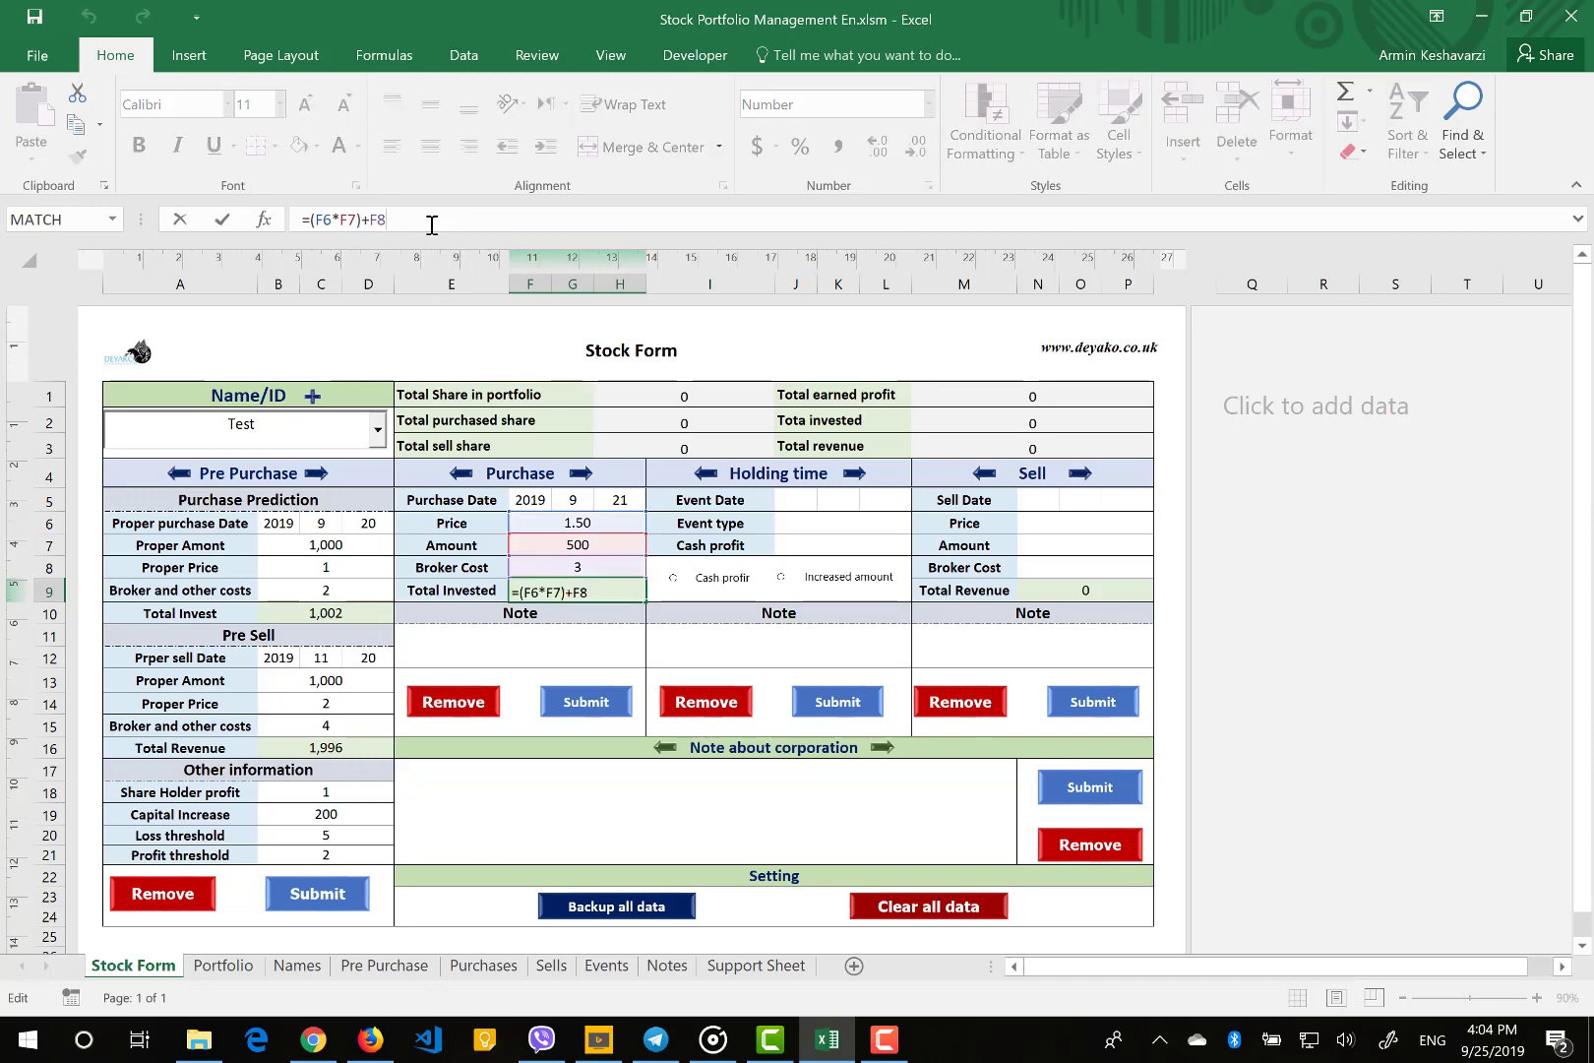
pyautogui.press('Return')
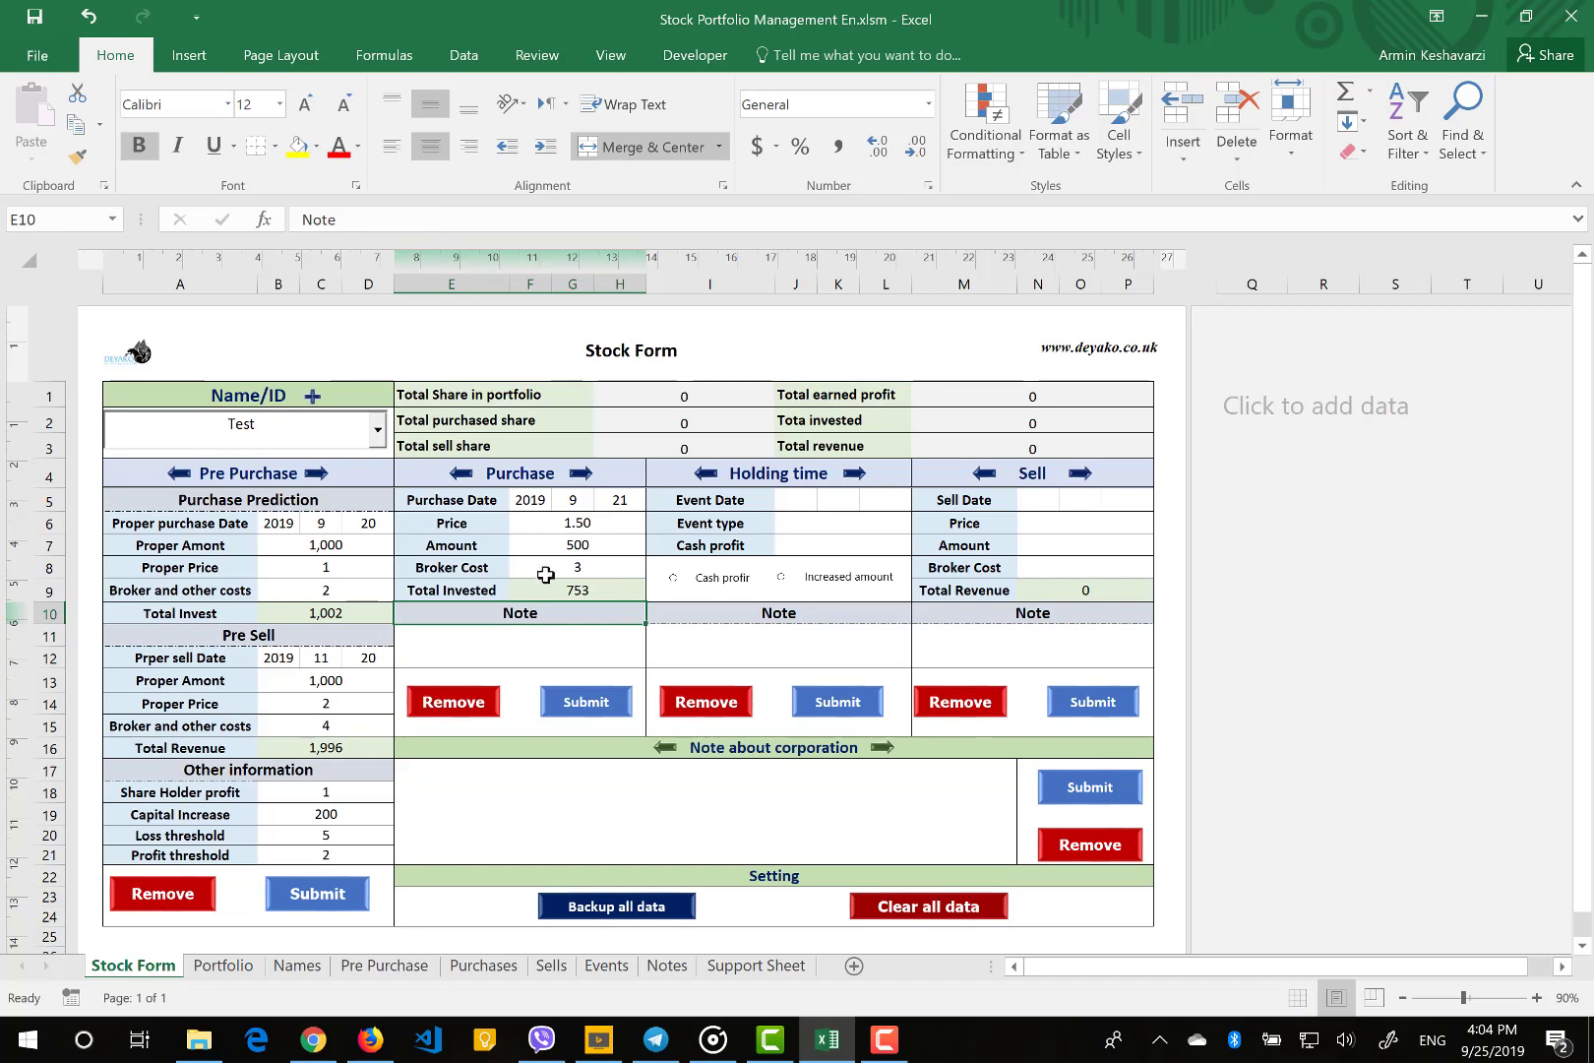
pyautogui.click(563, 592)
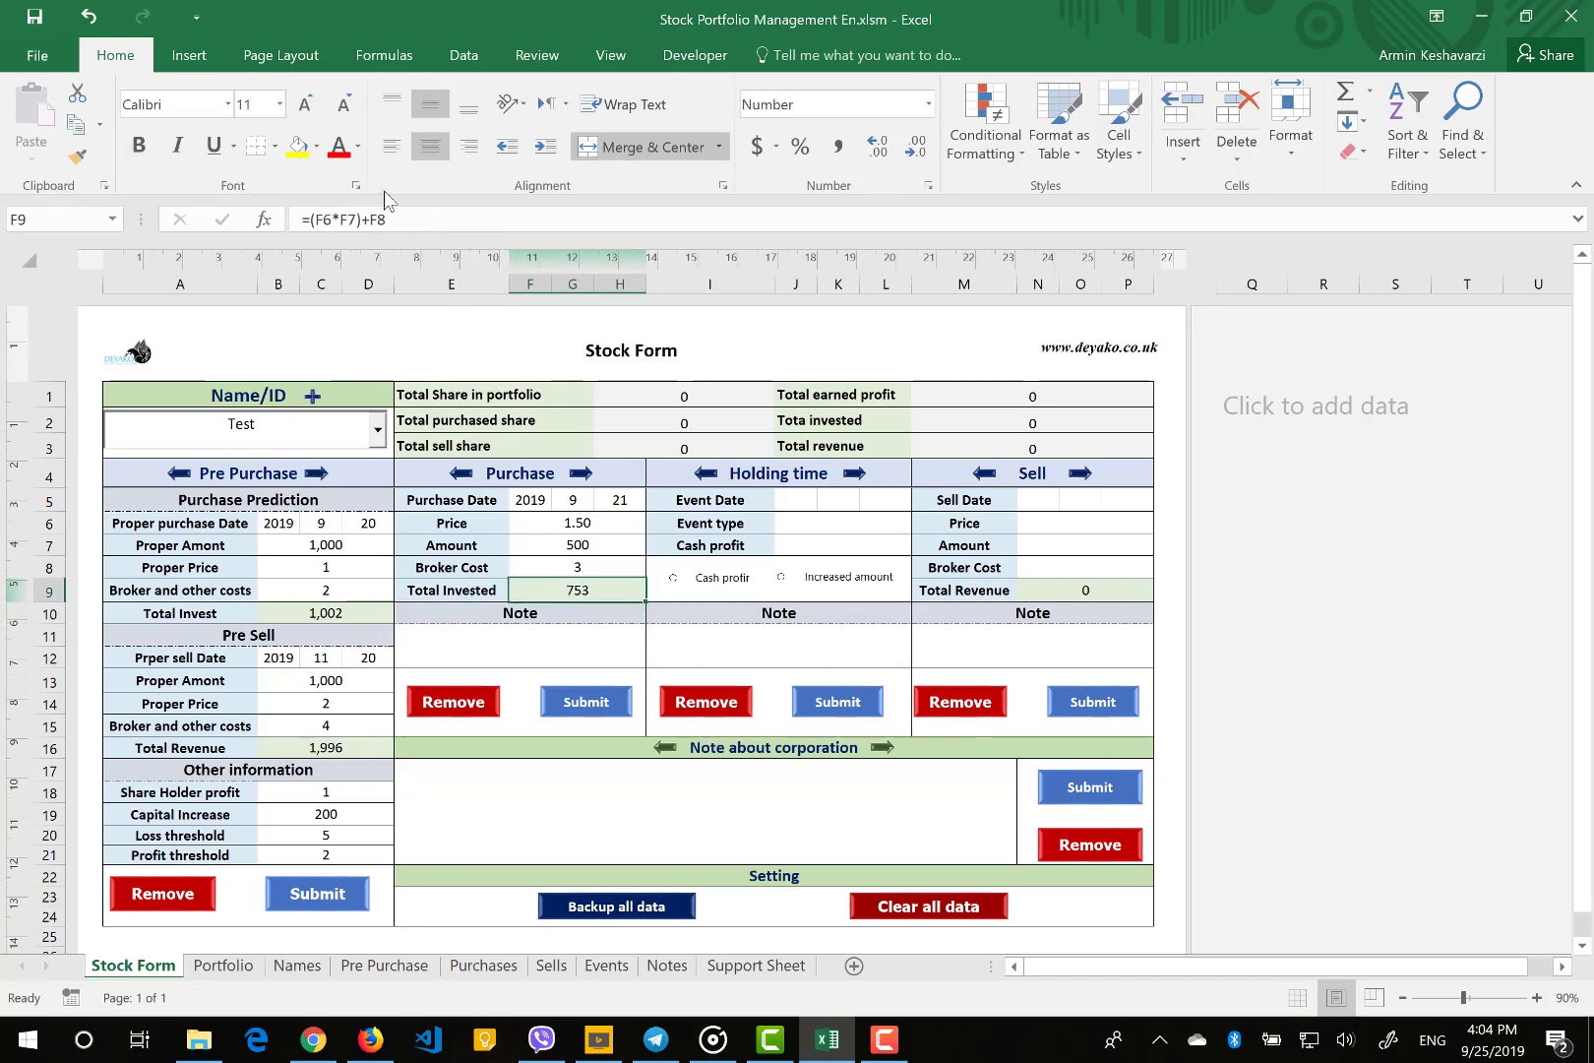
pyautogui.click(384, 216)
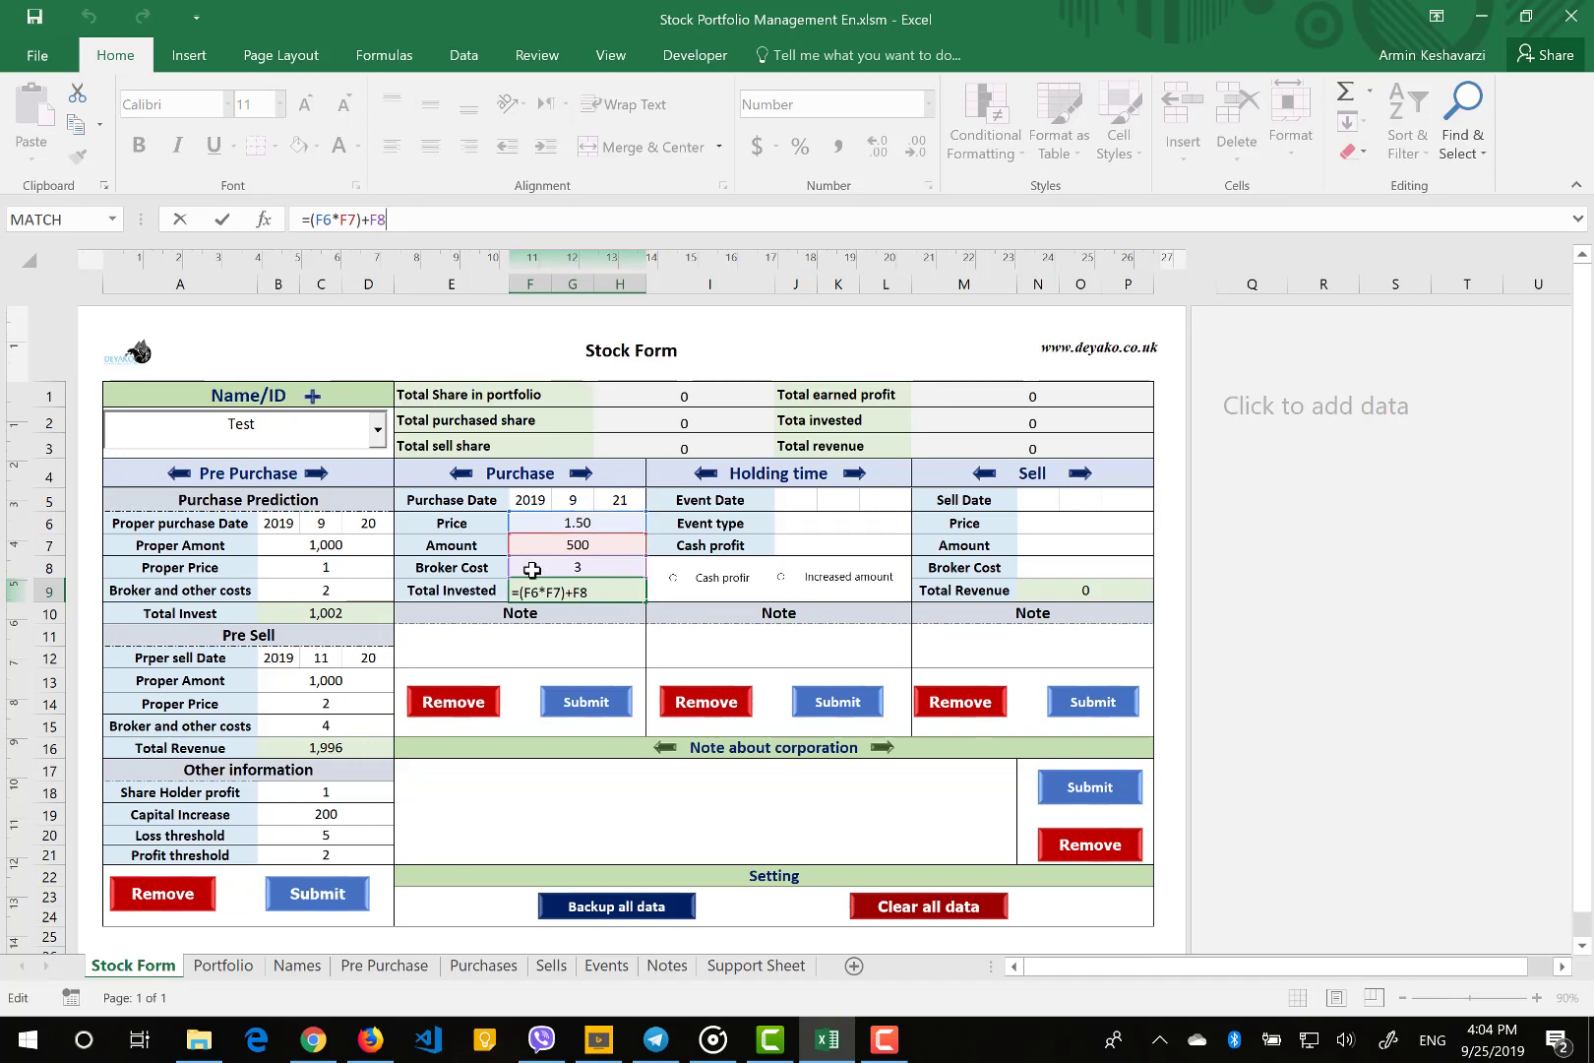
pyautogui.press('Return')
# Add the purchase note "I bought one day after my prediction" and submit Test's purchase record
pyautogui.press('Return')
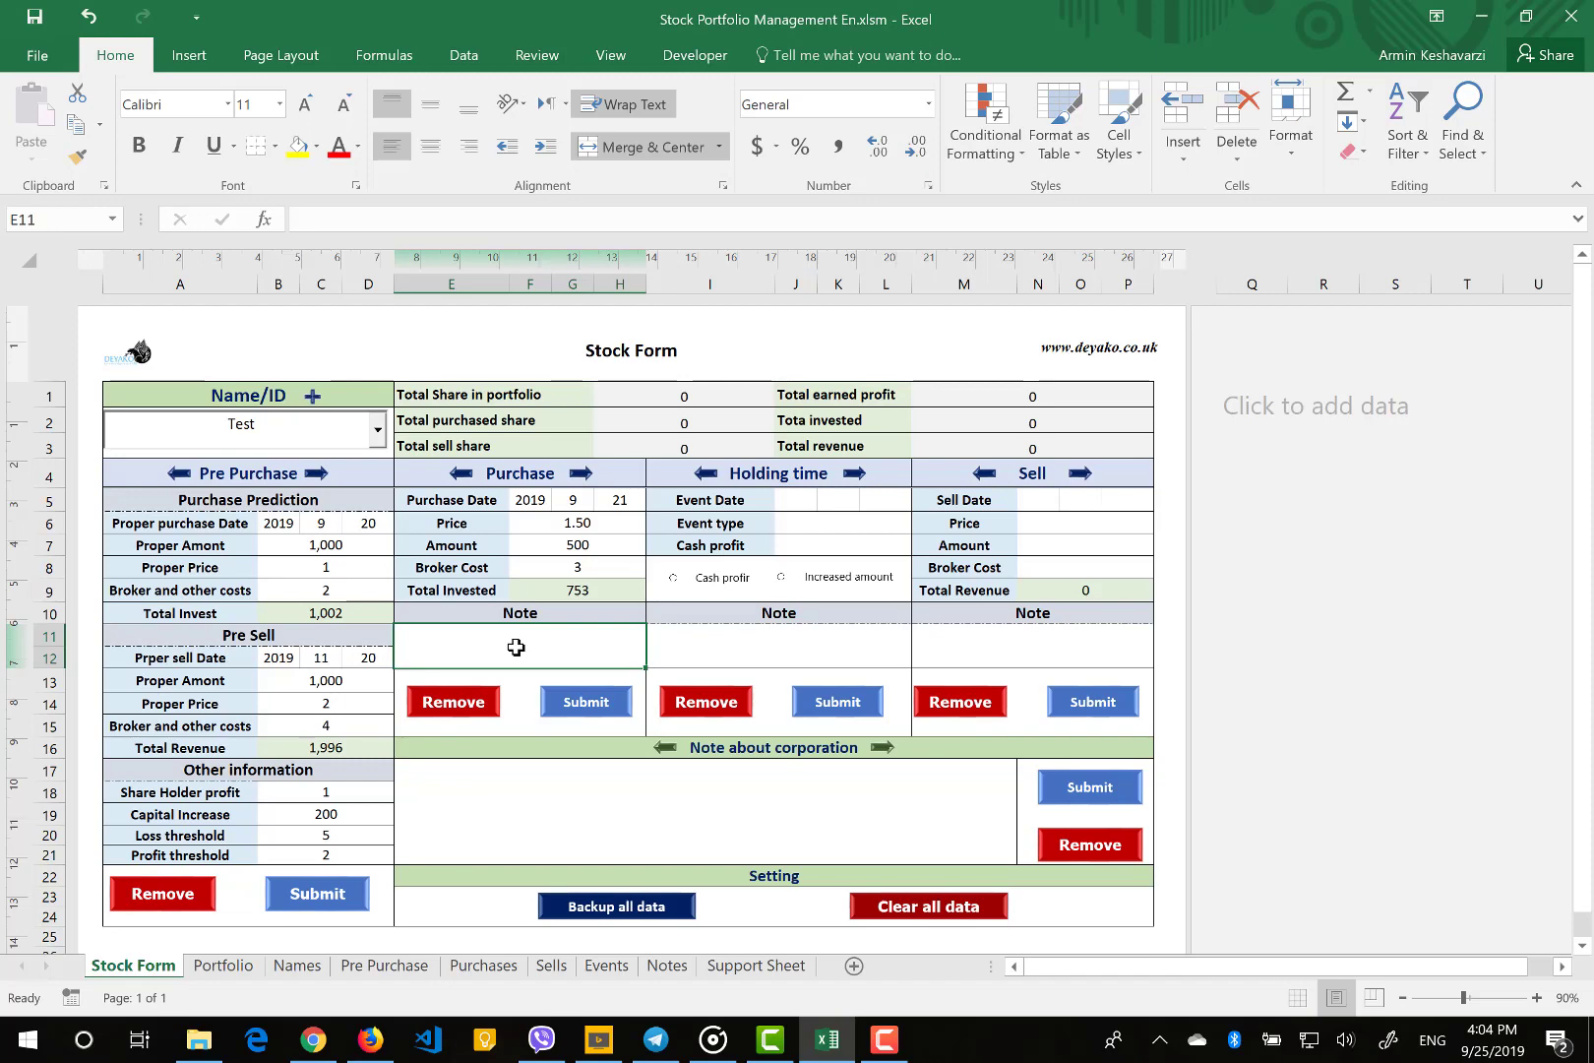
pyautogui.write('I b')
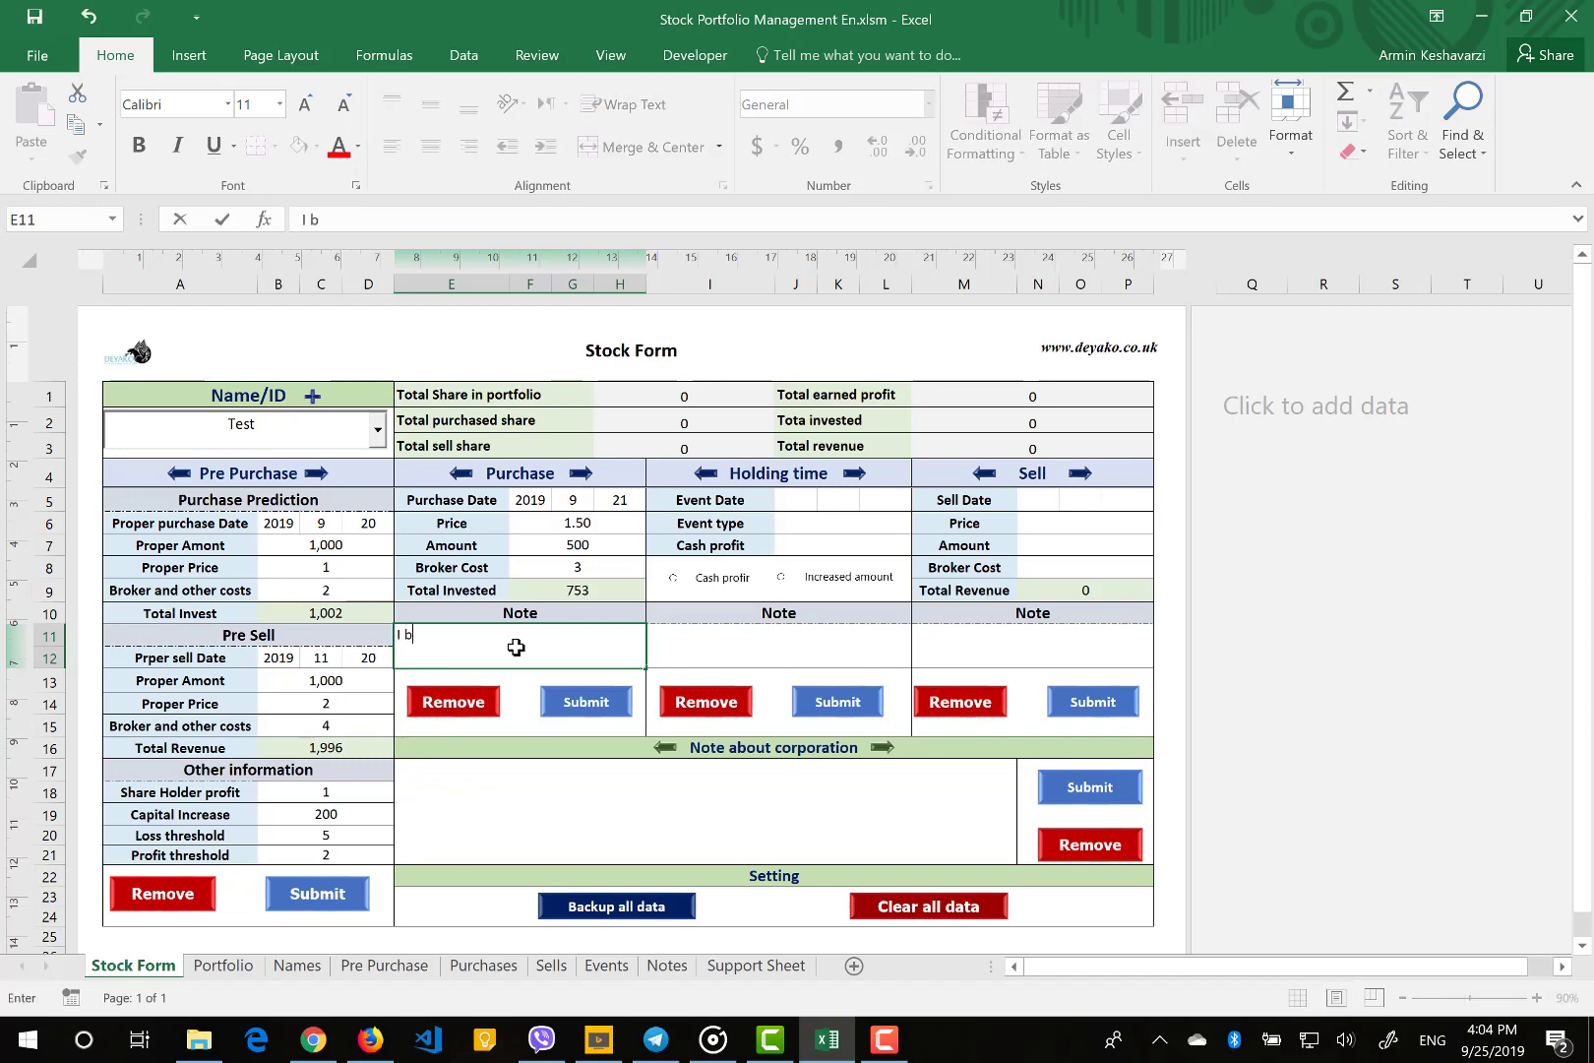
pyautogui.write('ought one dy')
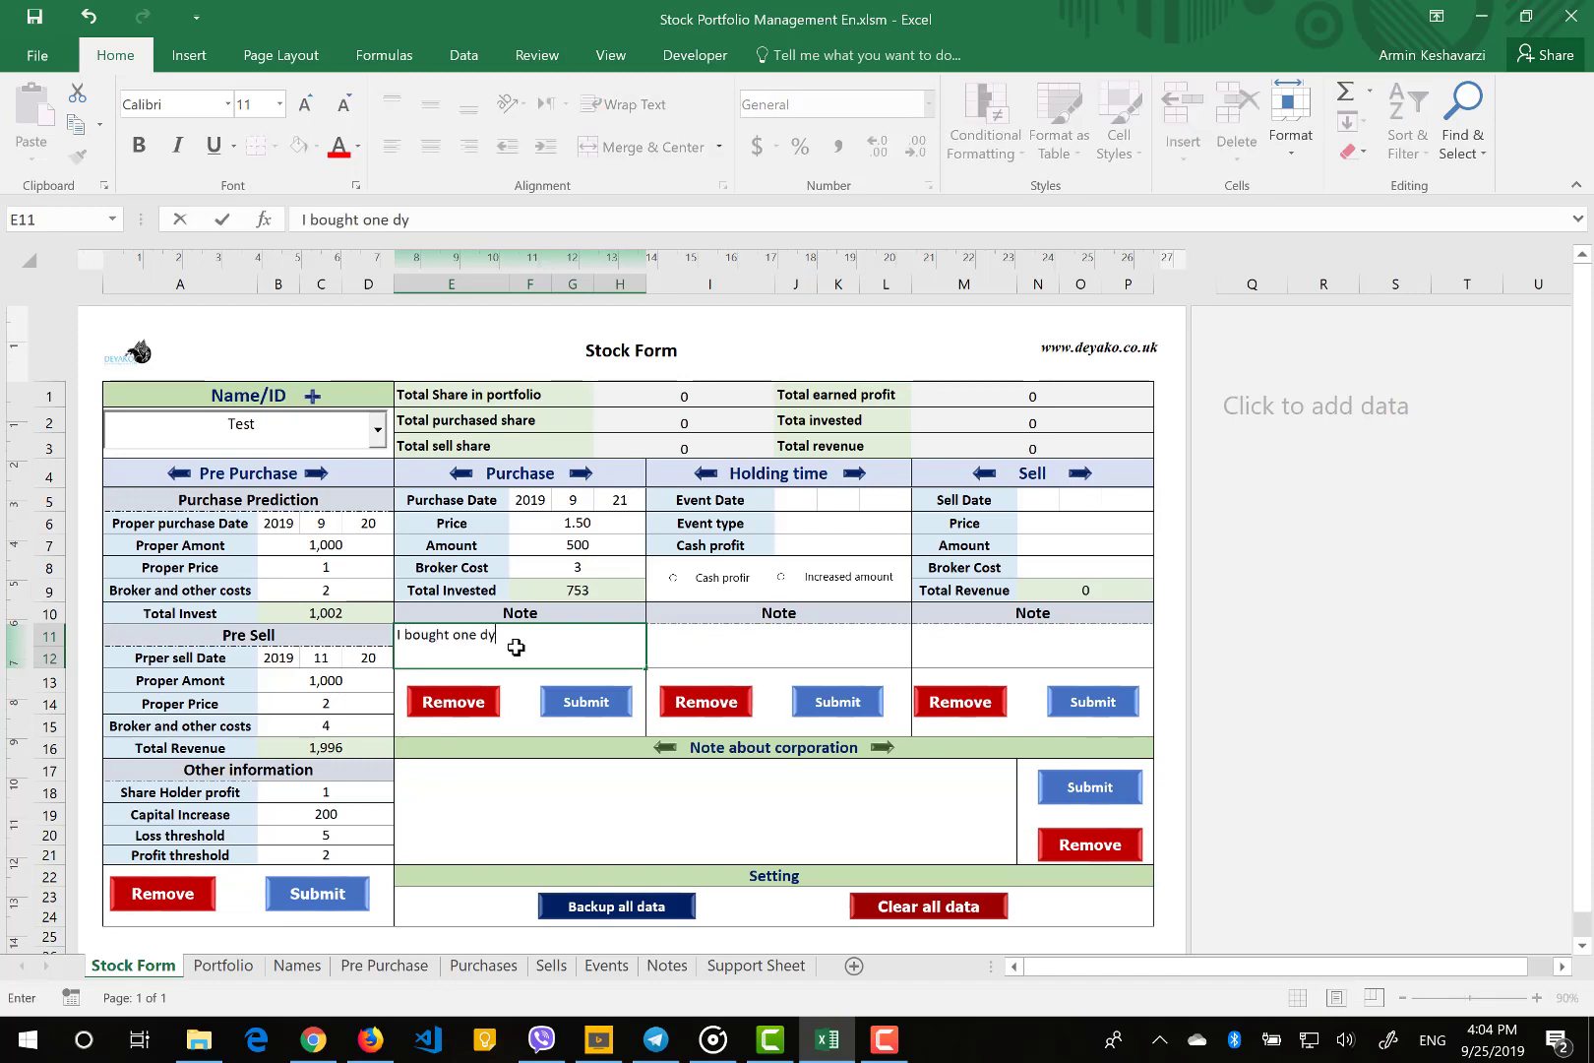
pyautogui.write('y after my prediction')
pyautogui.press('Return')
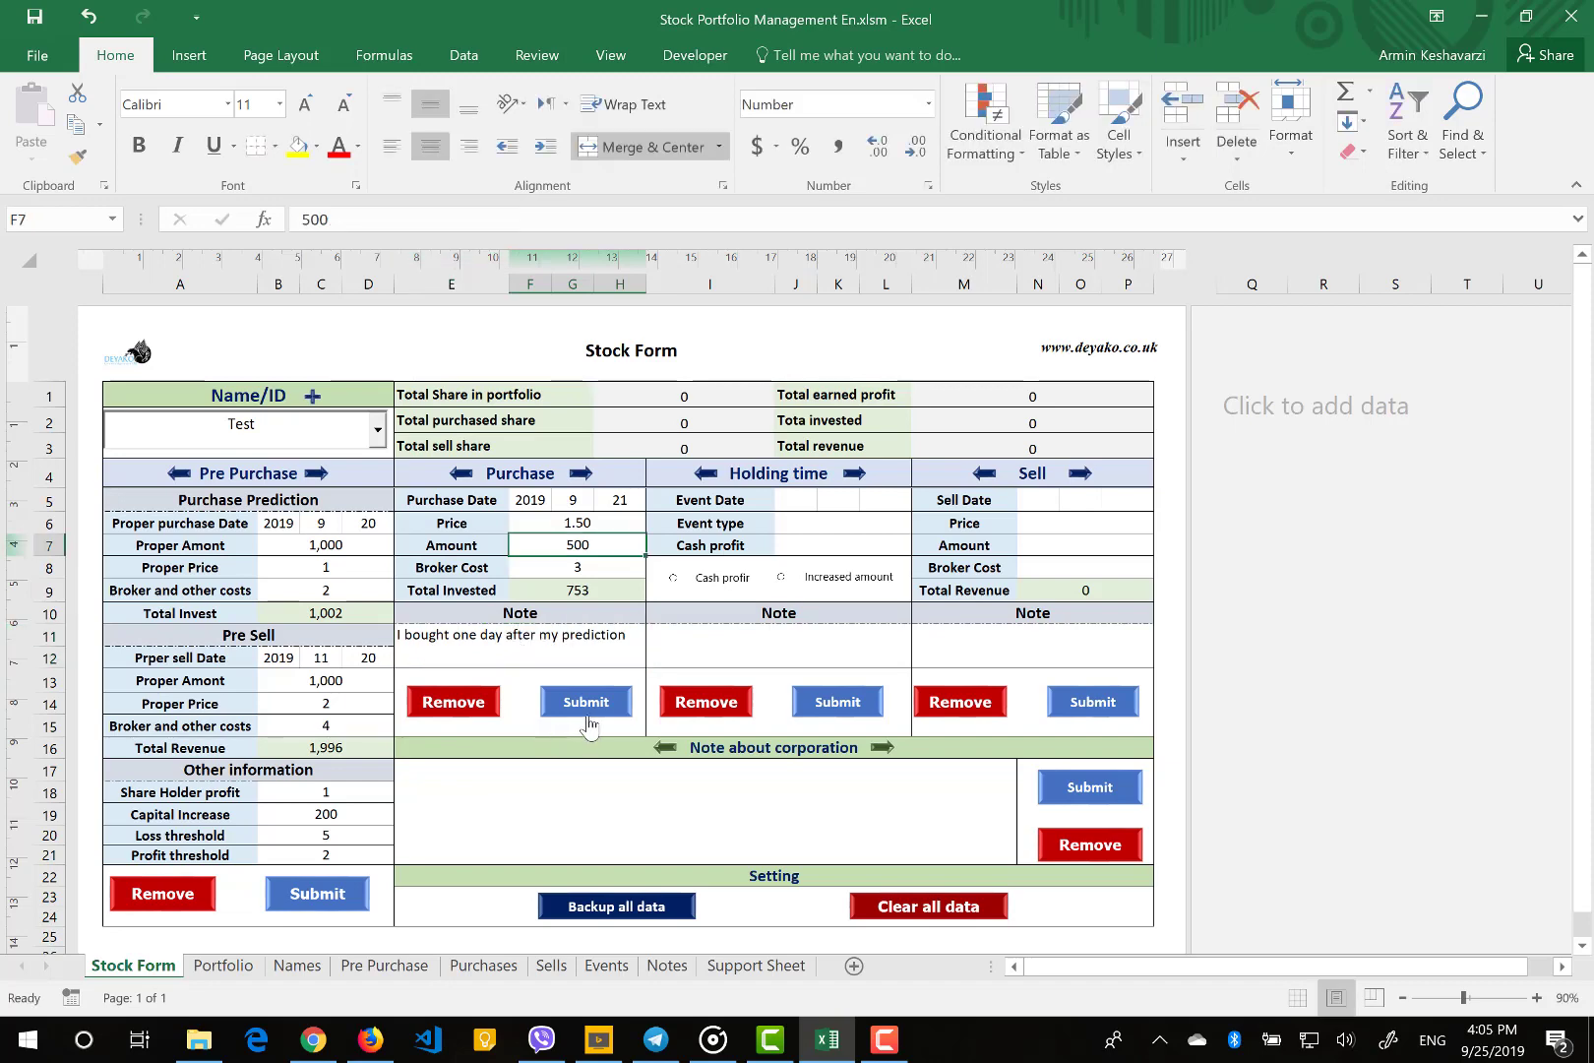
pyautogui.click(587, 721)
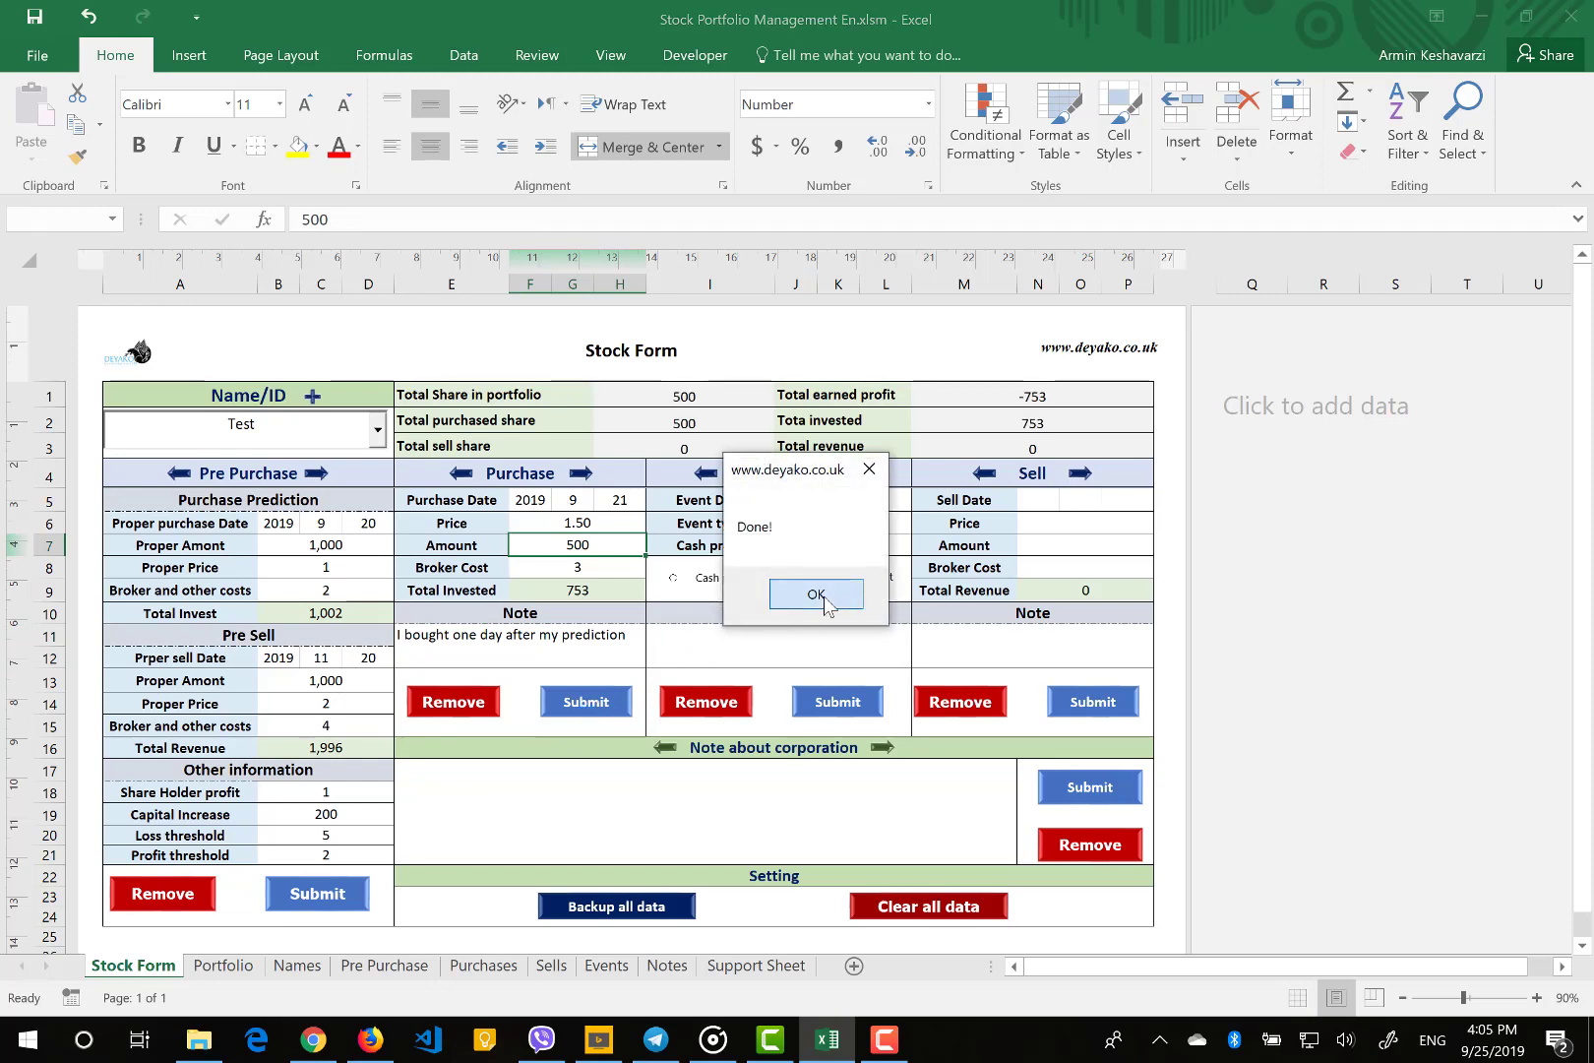
pyautogui.click(816, 594)
# Examine the Test row across the columns of the Purchases sheet
pyautogui.click(483, 966)
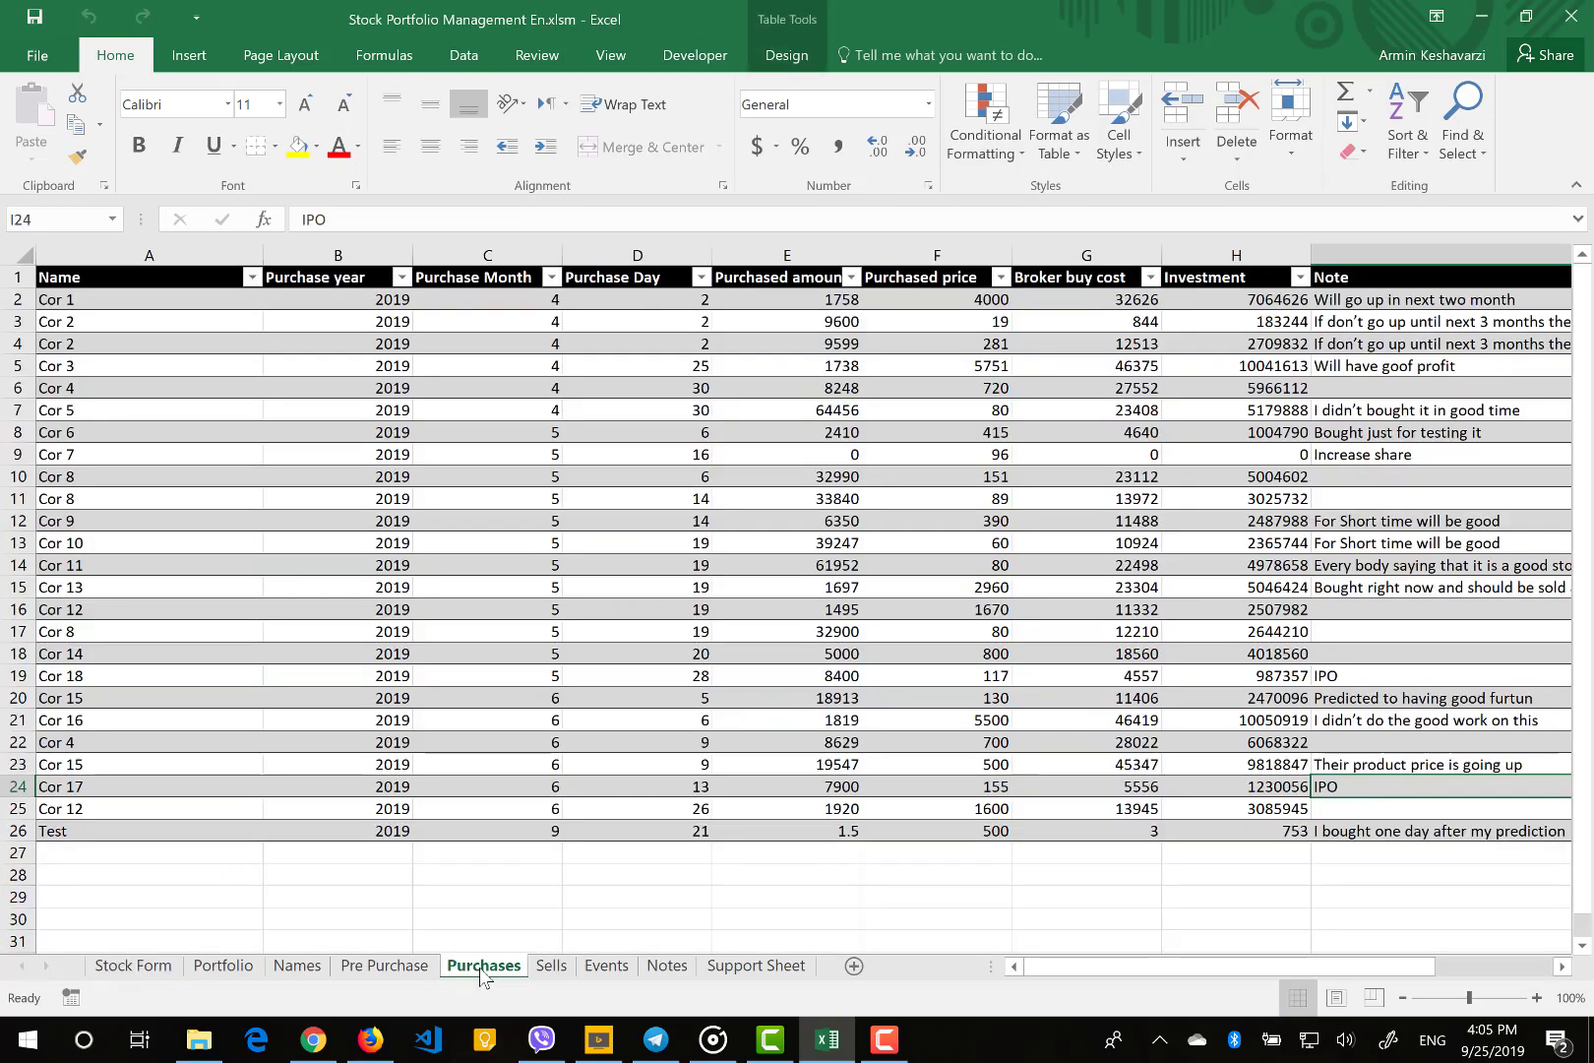
pyautogui.click(221, 837)
pyautogui.hscroll(2, 436, 850)
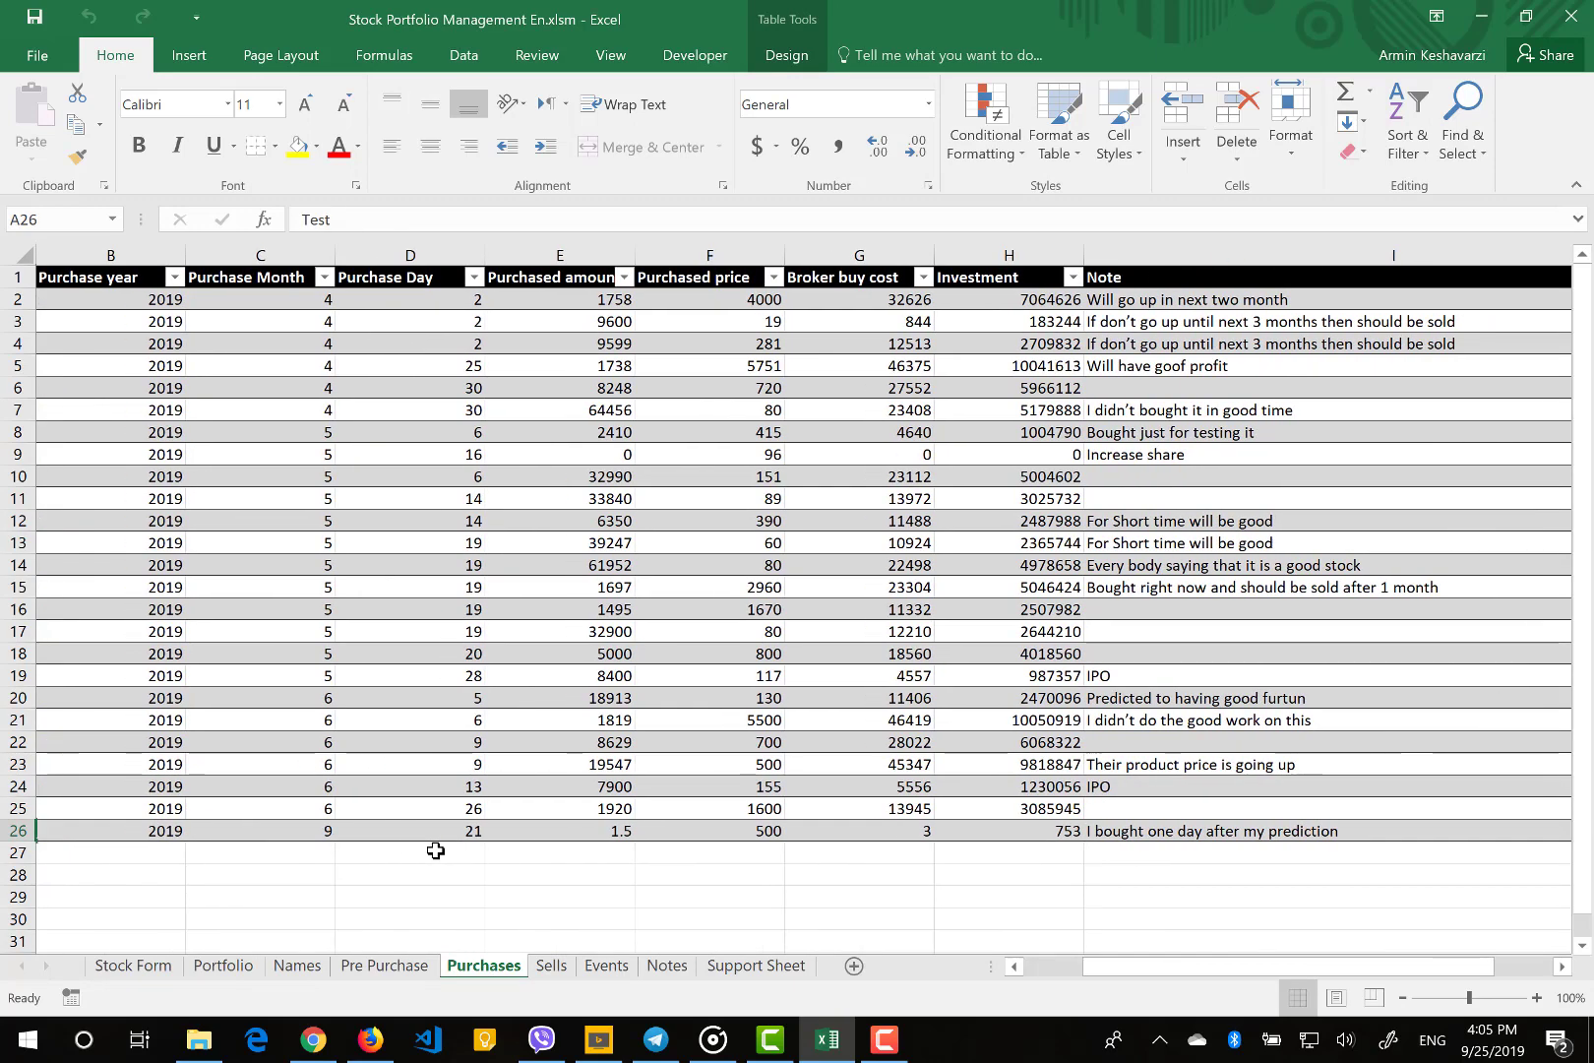
pyautogui.hscroll(-2, 436, 851)
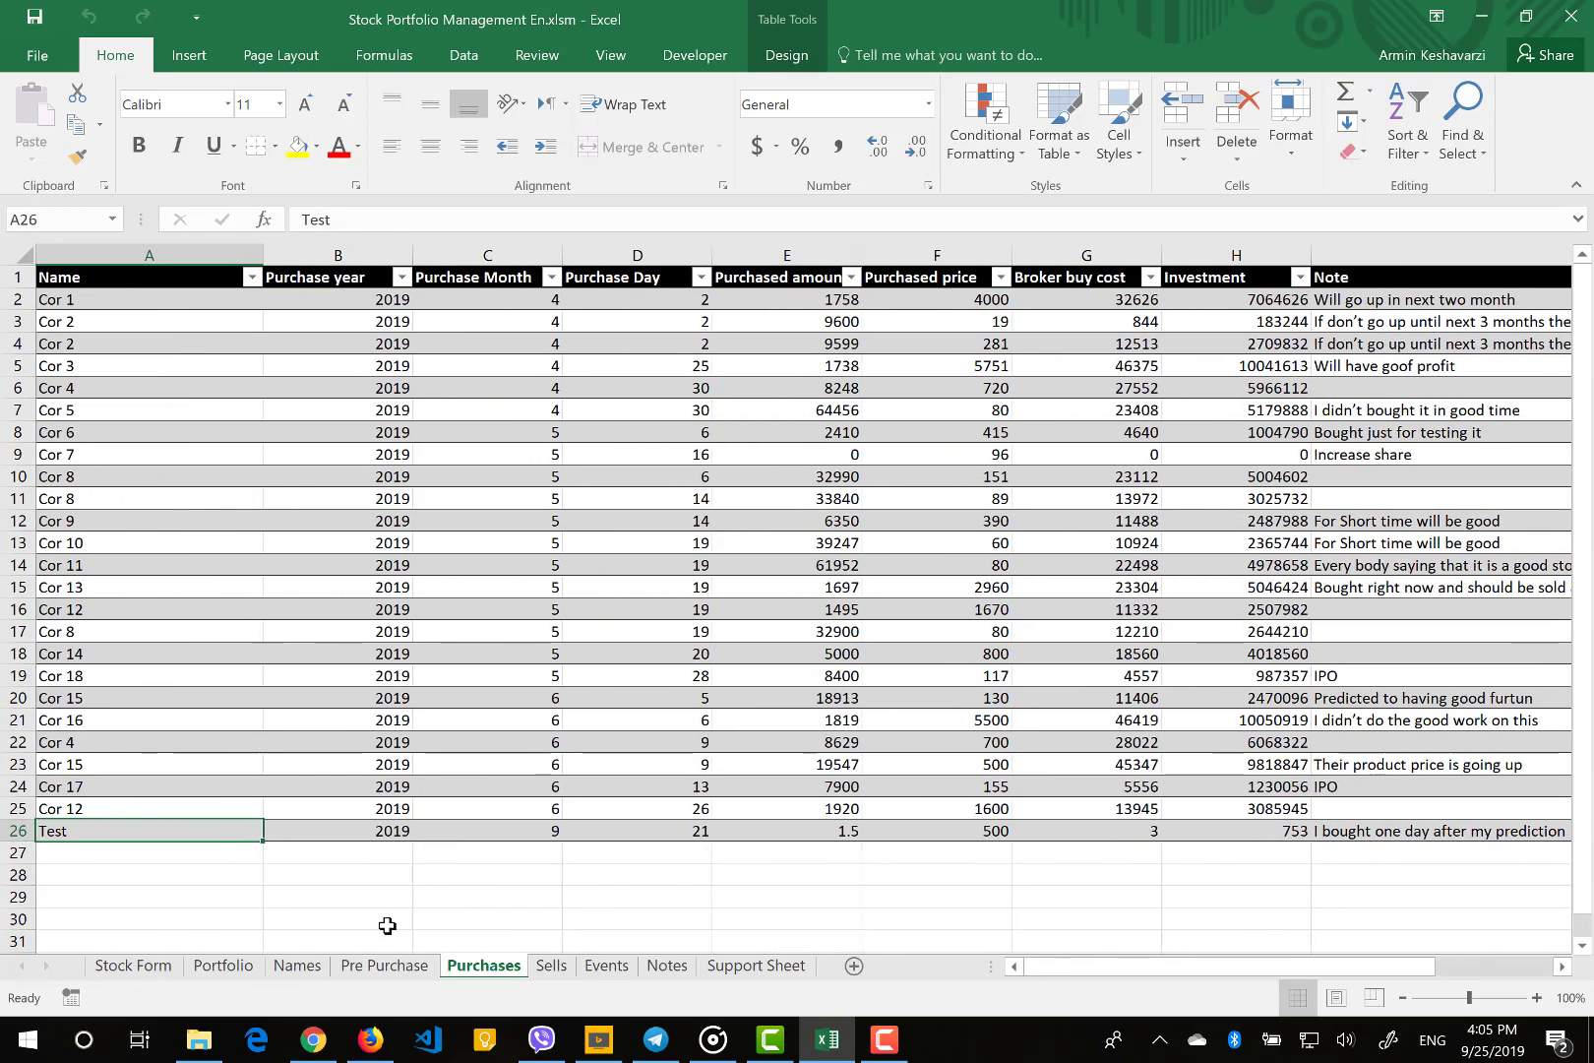
# Remove Test's purchase record from the Stock Form and check the Purchases sheet for its row
pyautogui.click(132, 965)
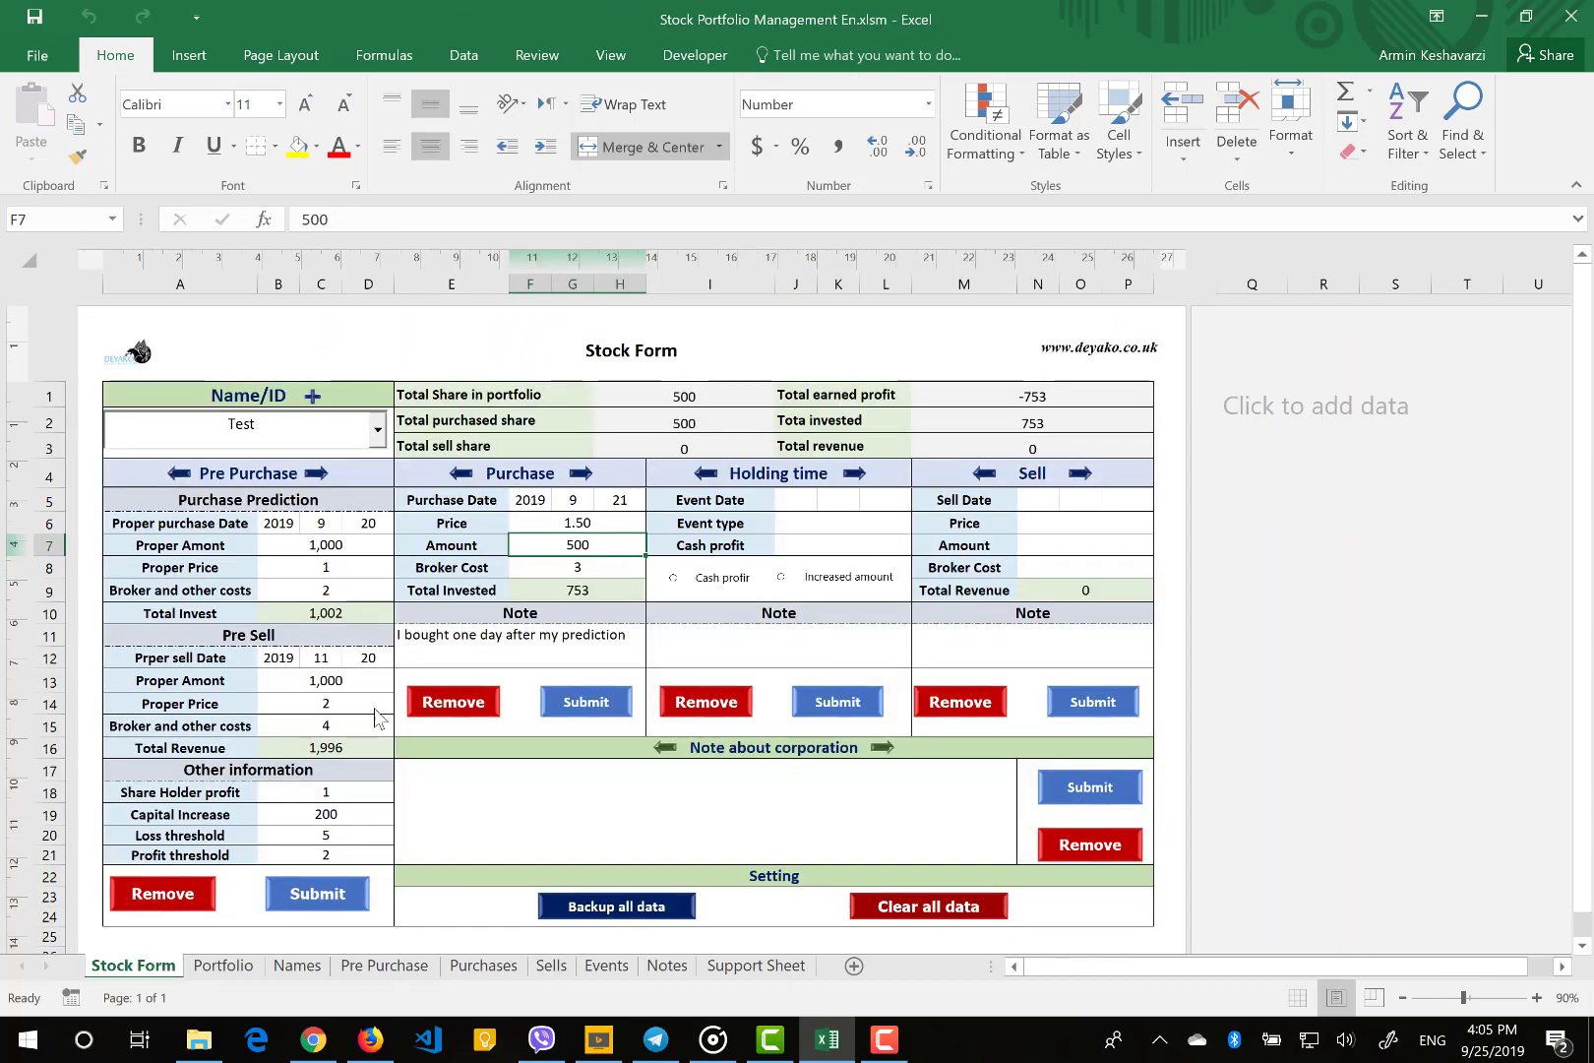
pyautogui.click(436, 713)
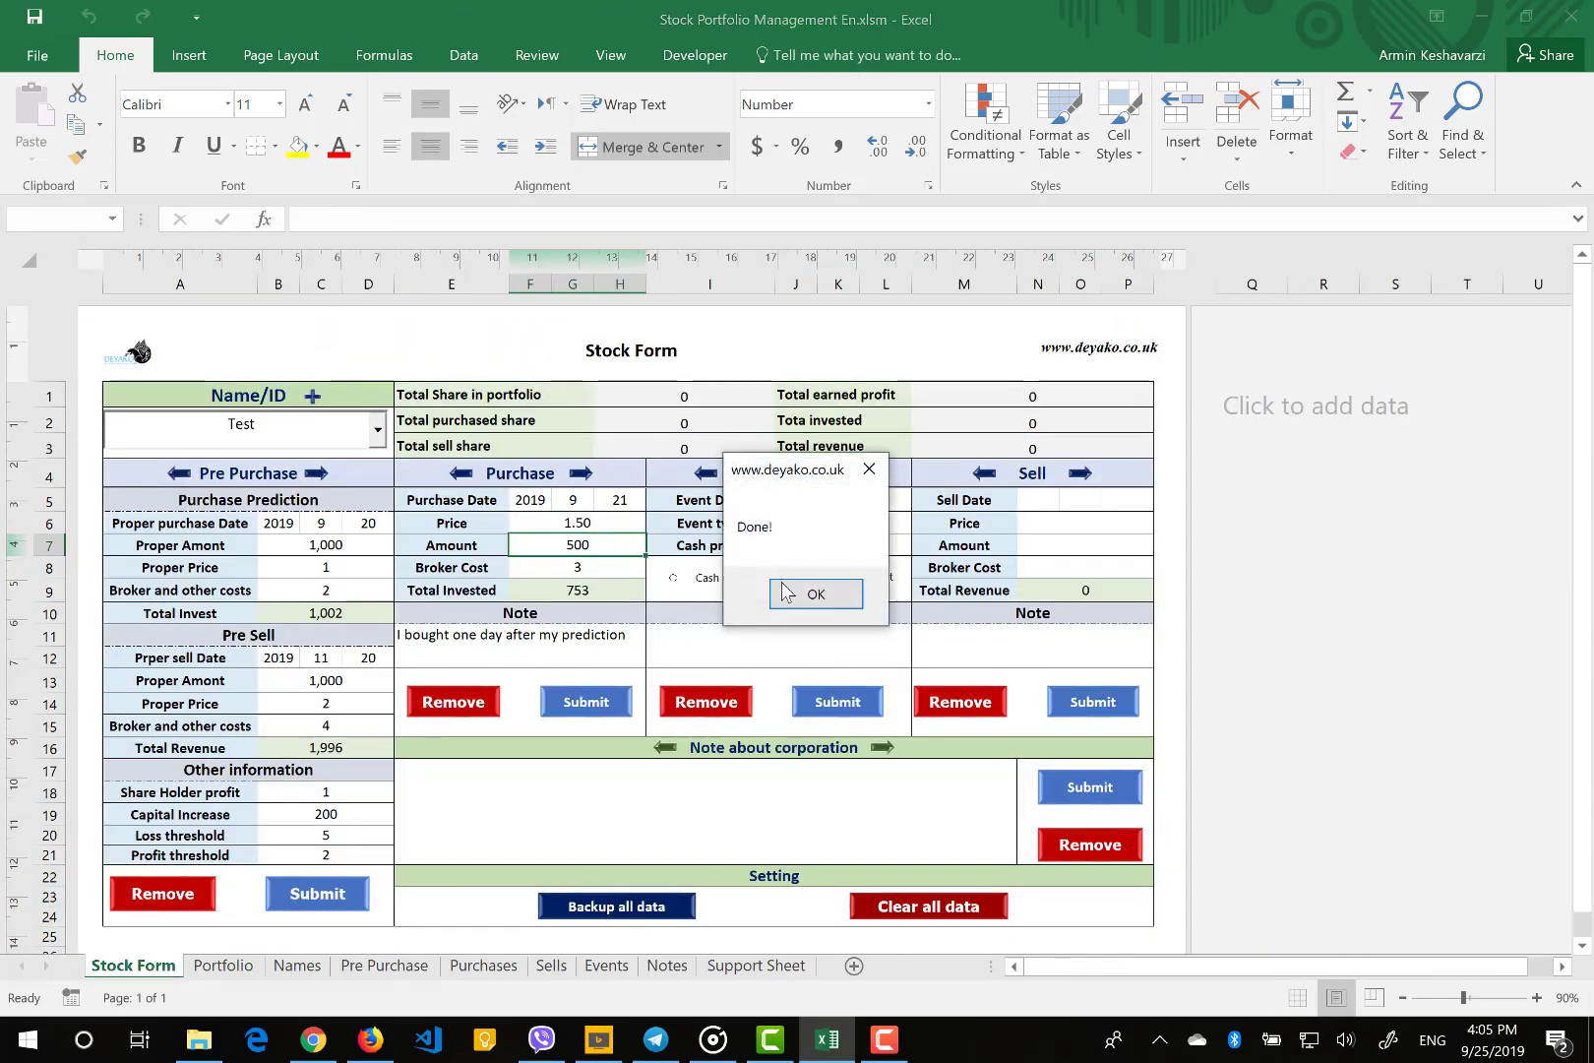
pyautogui.click(805, 593)
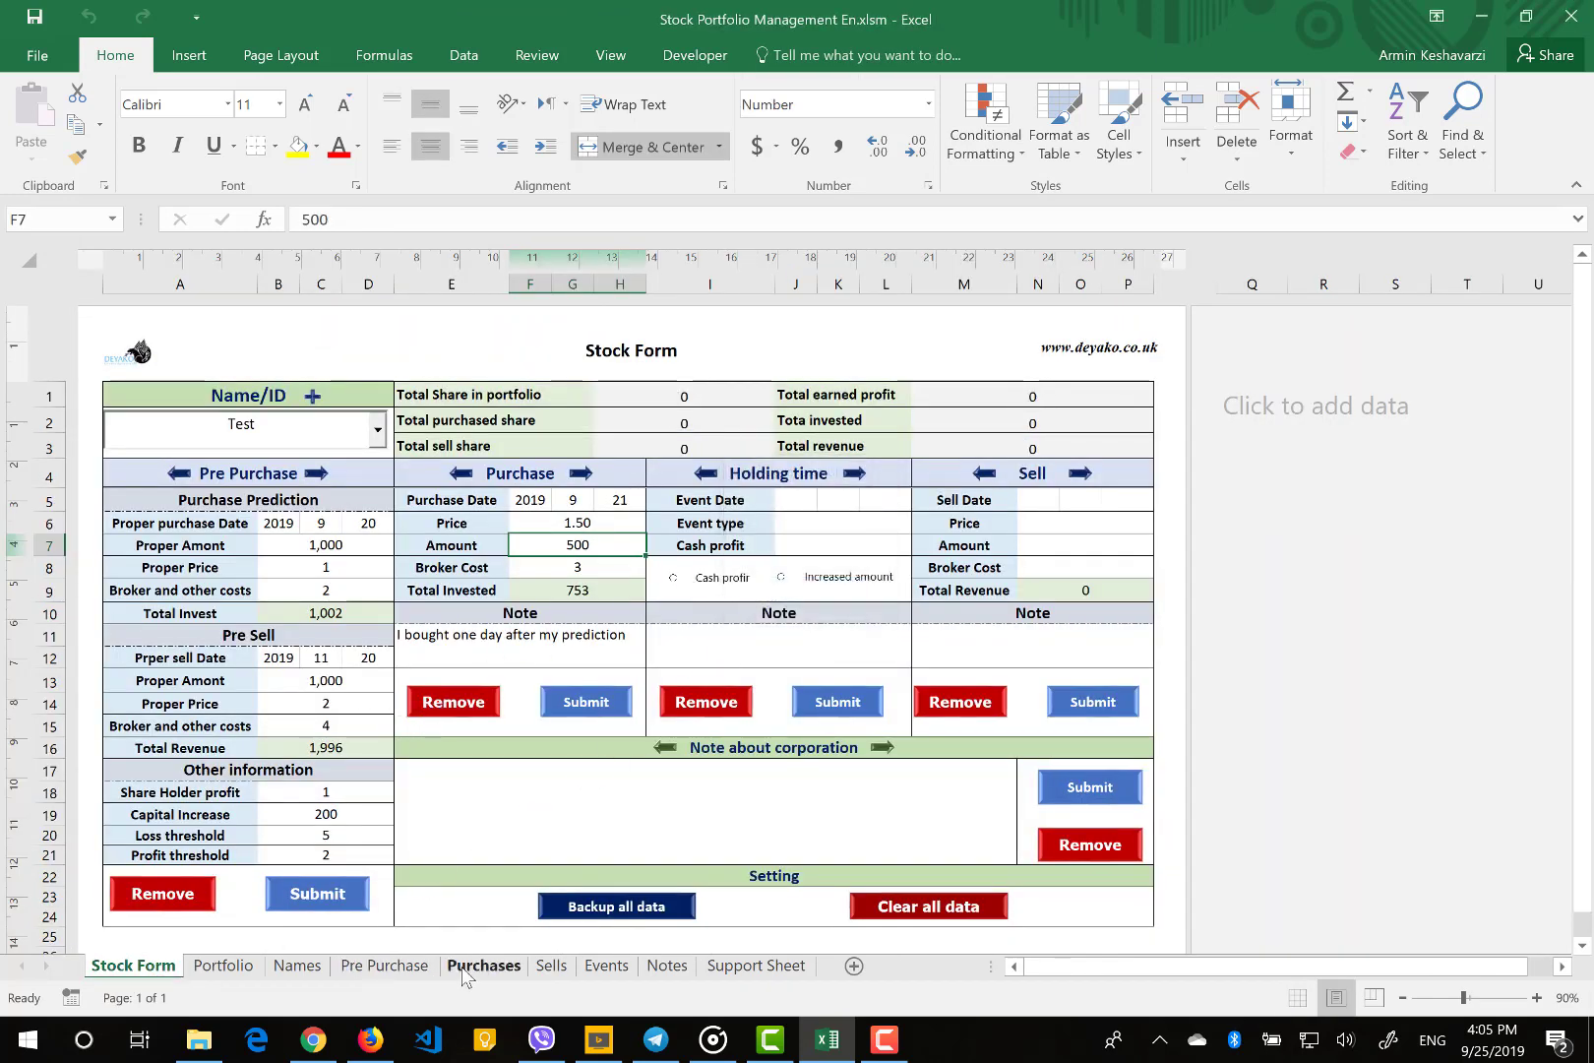
pyautogui.click(464, 970)
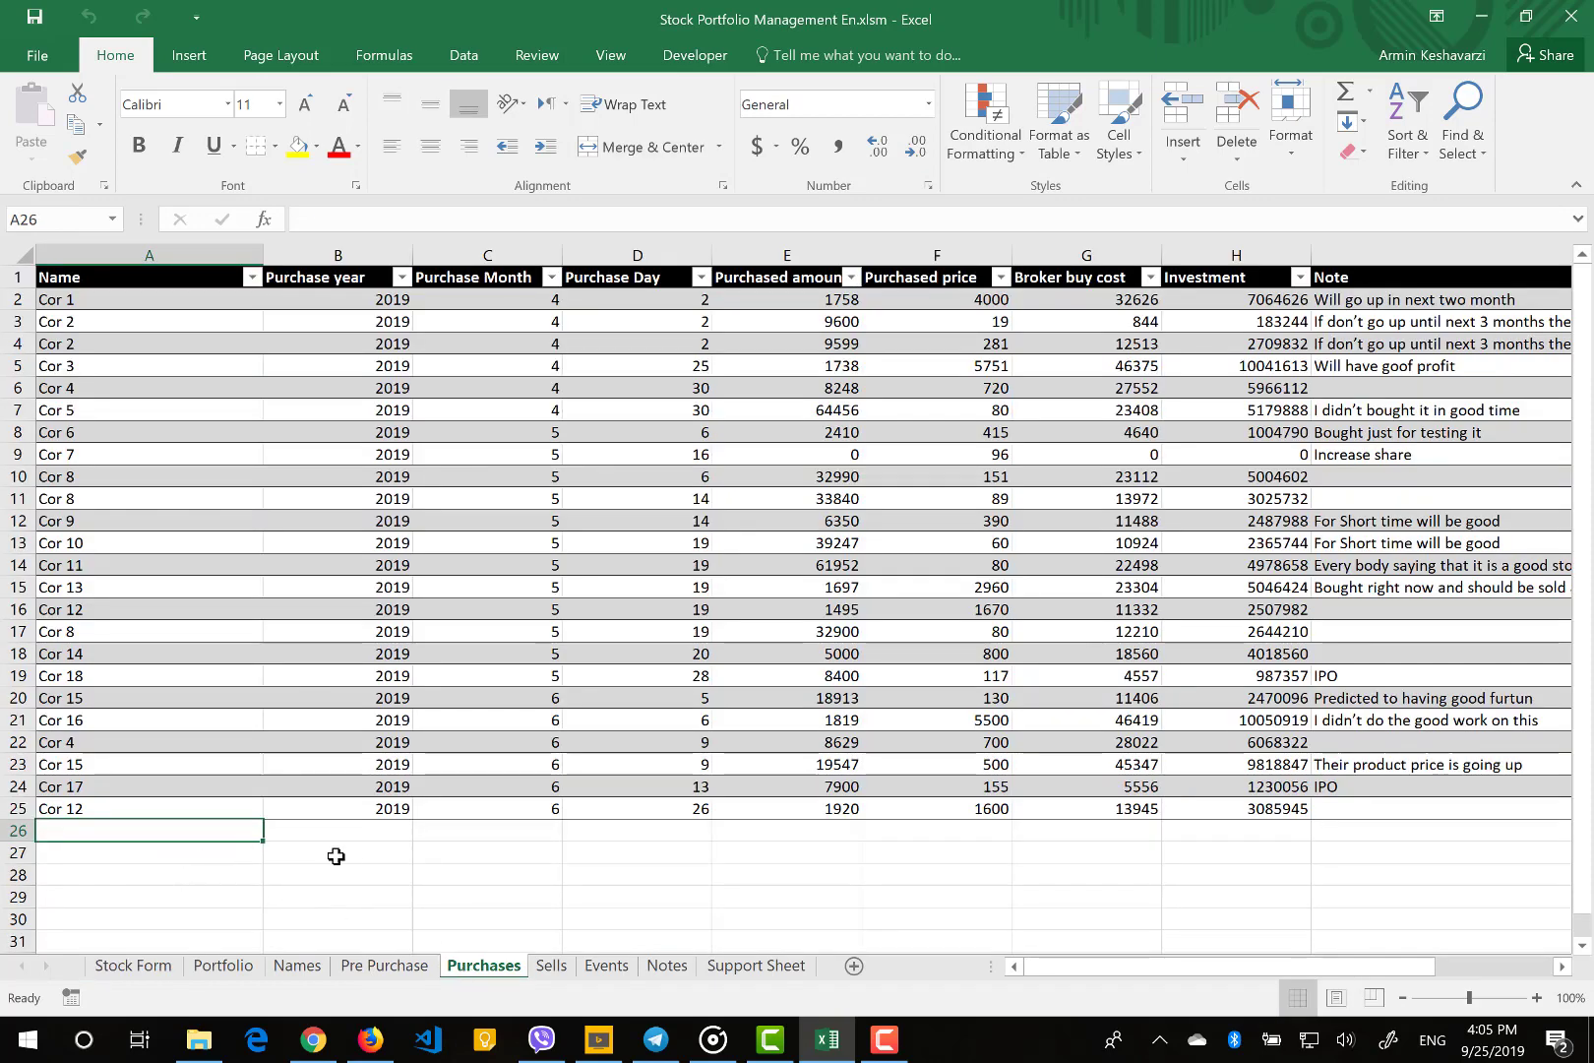
# Return to the Stock Form, set Test's purchase amount to 550, and submit the purchase record again
pyautogui.click(157, 972)
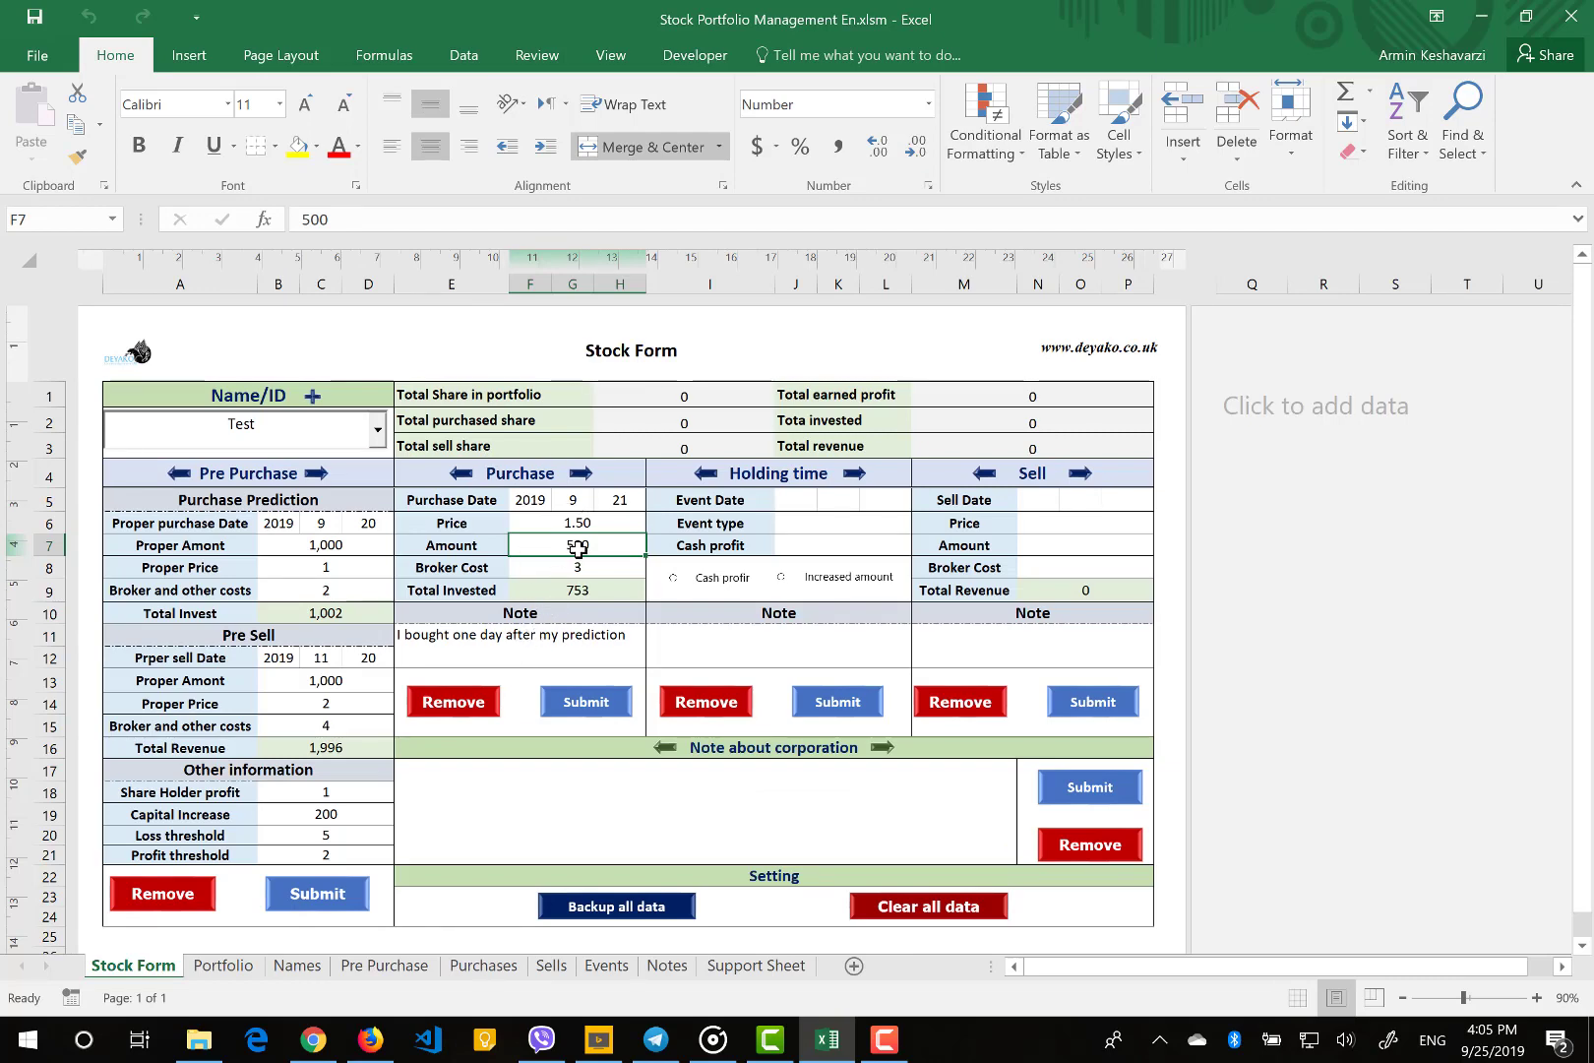
pyautogui.write('1.')
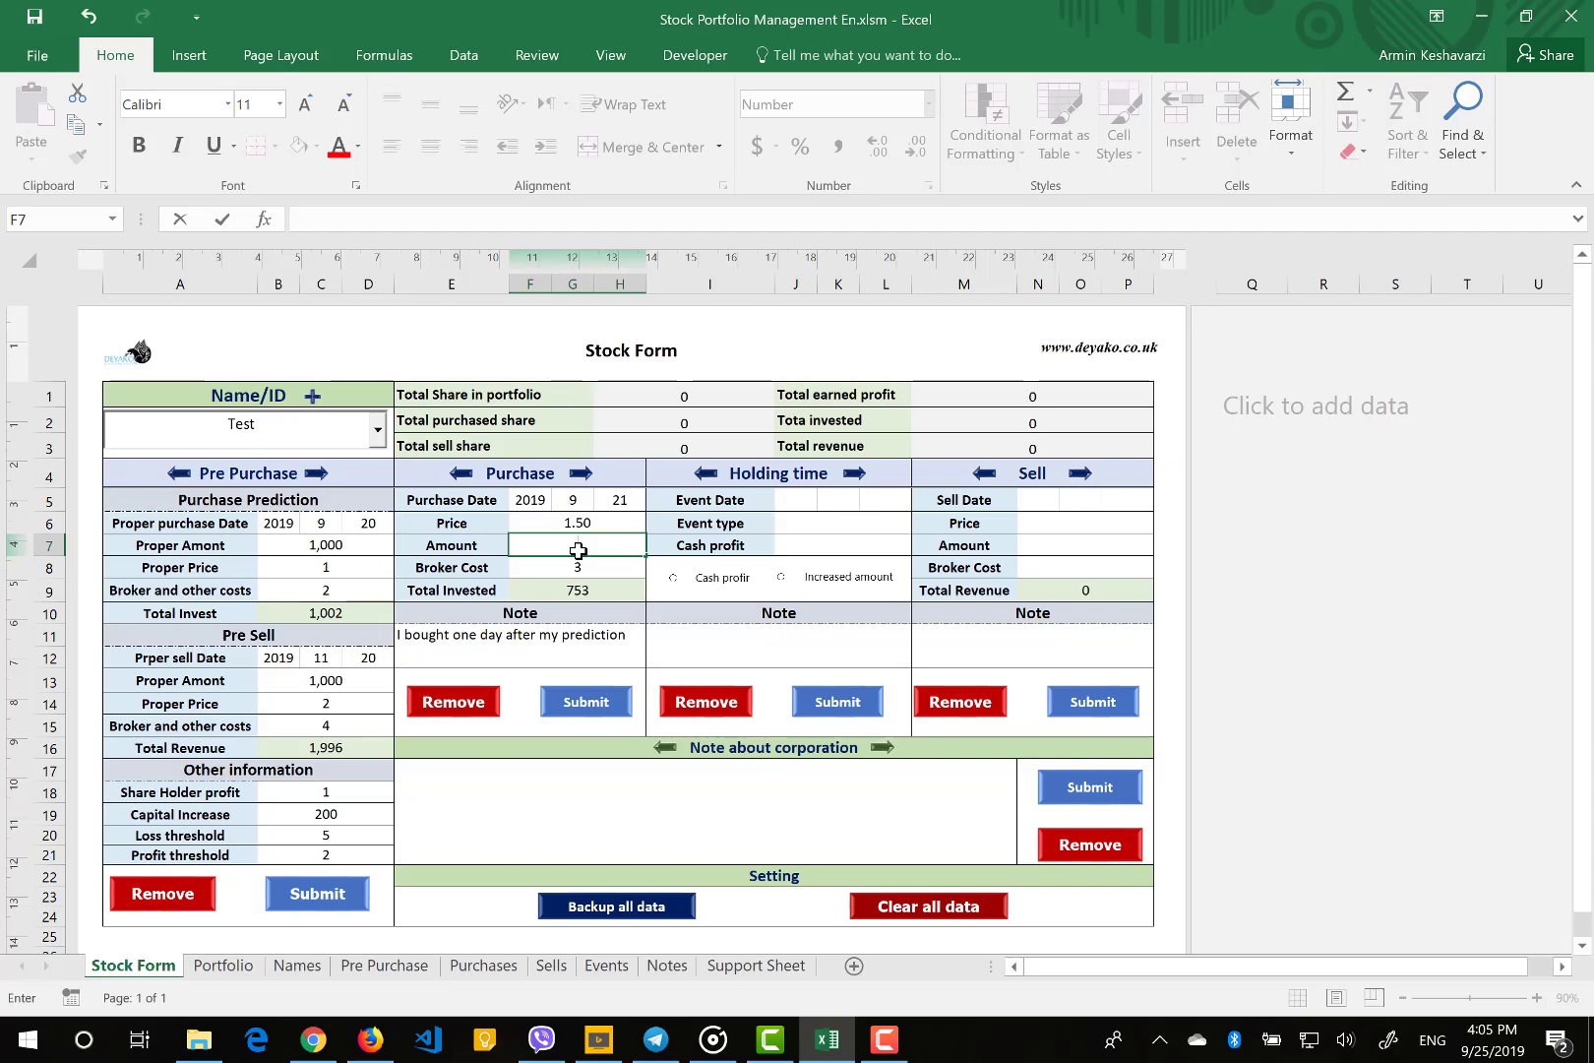
pyautogui.write('50')
pyautogui.press('Return')
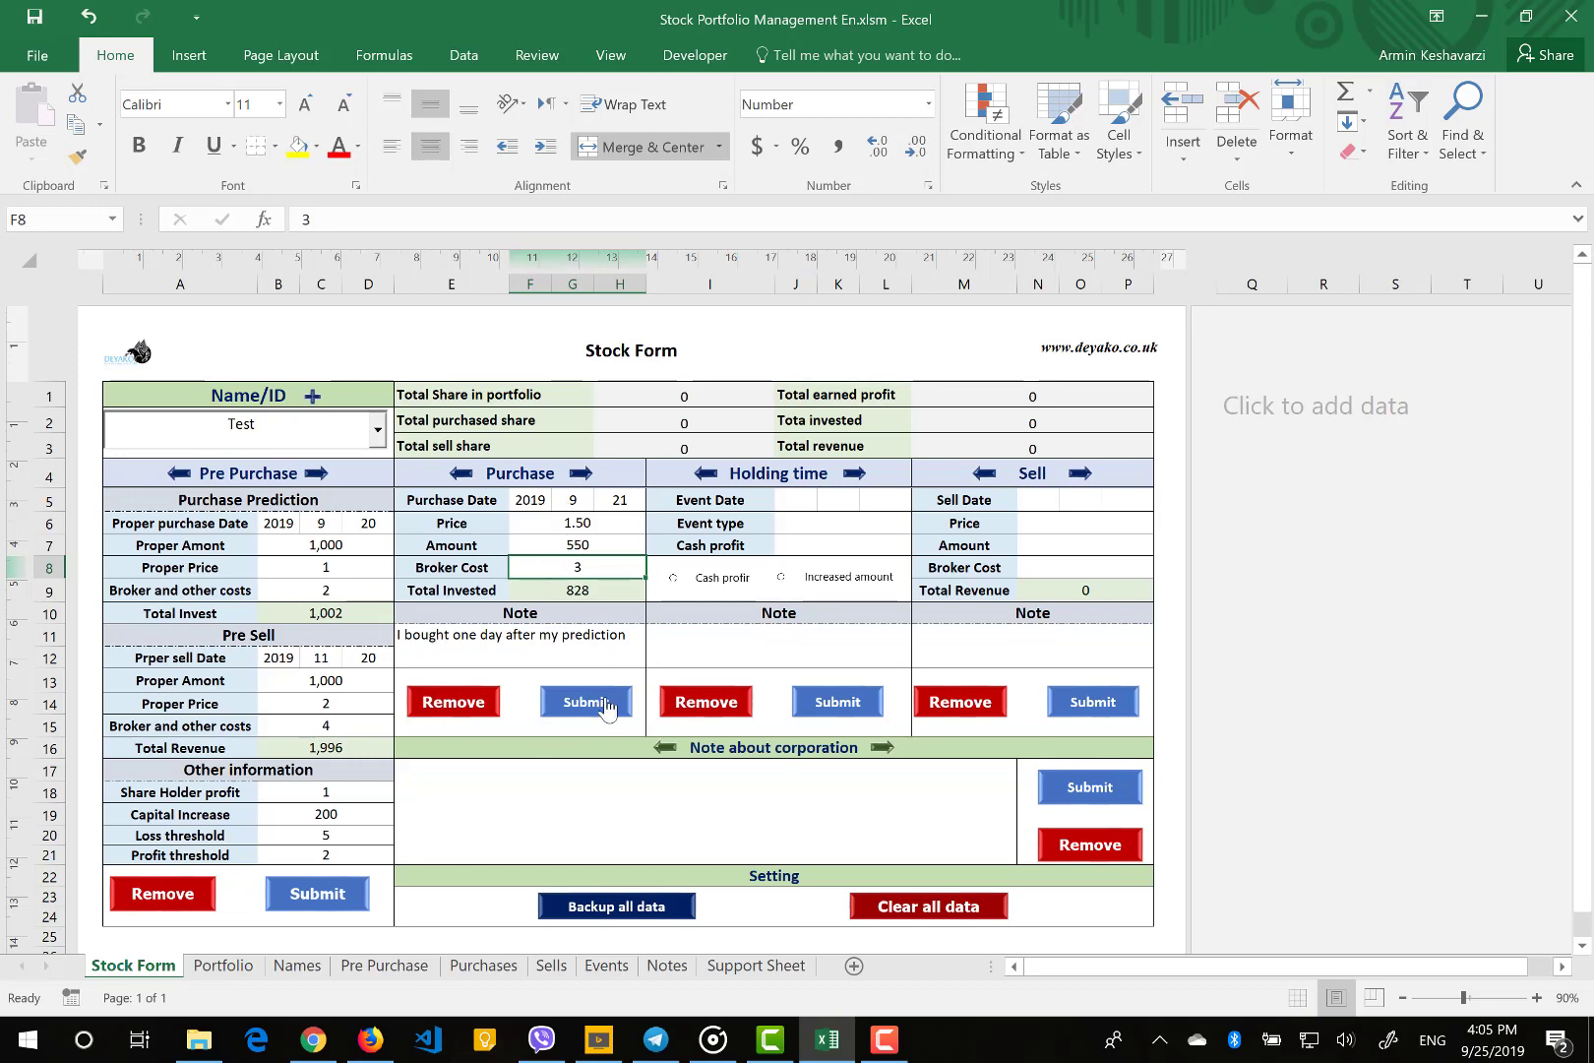
pyautogui.click(602, 704)
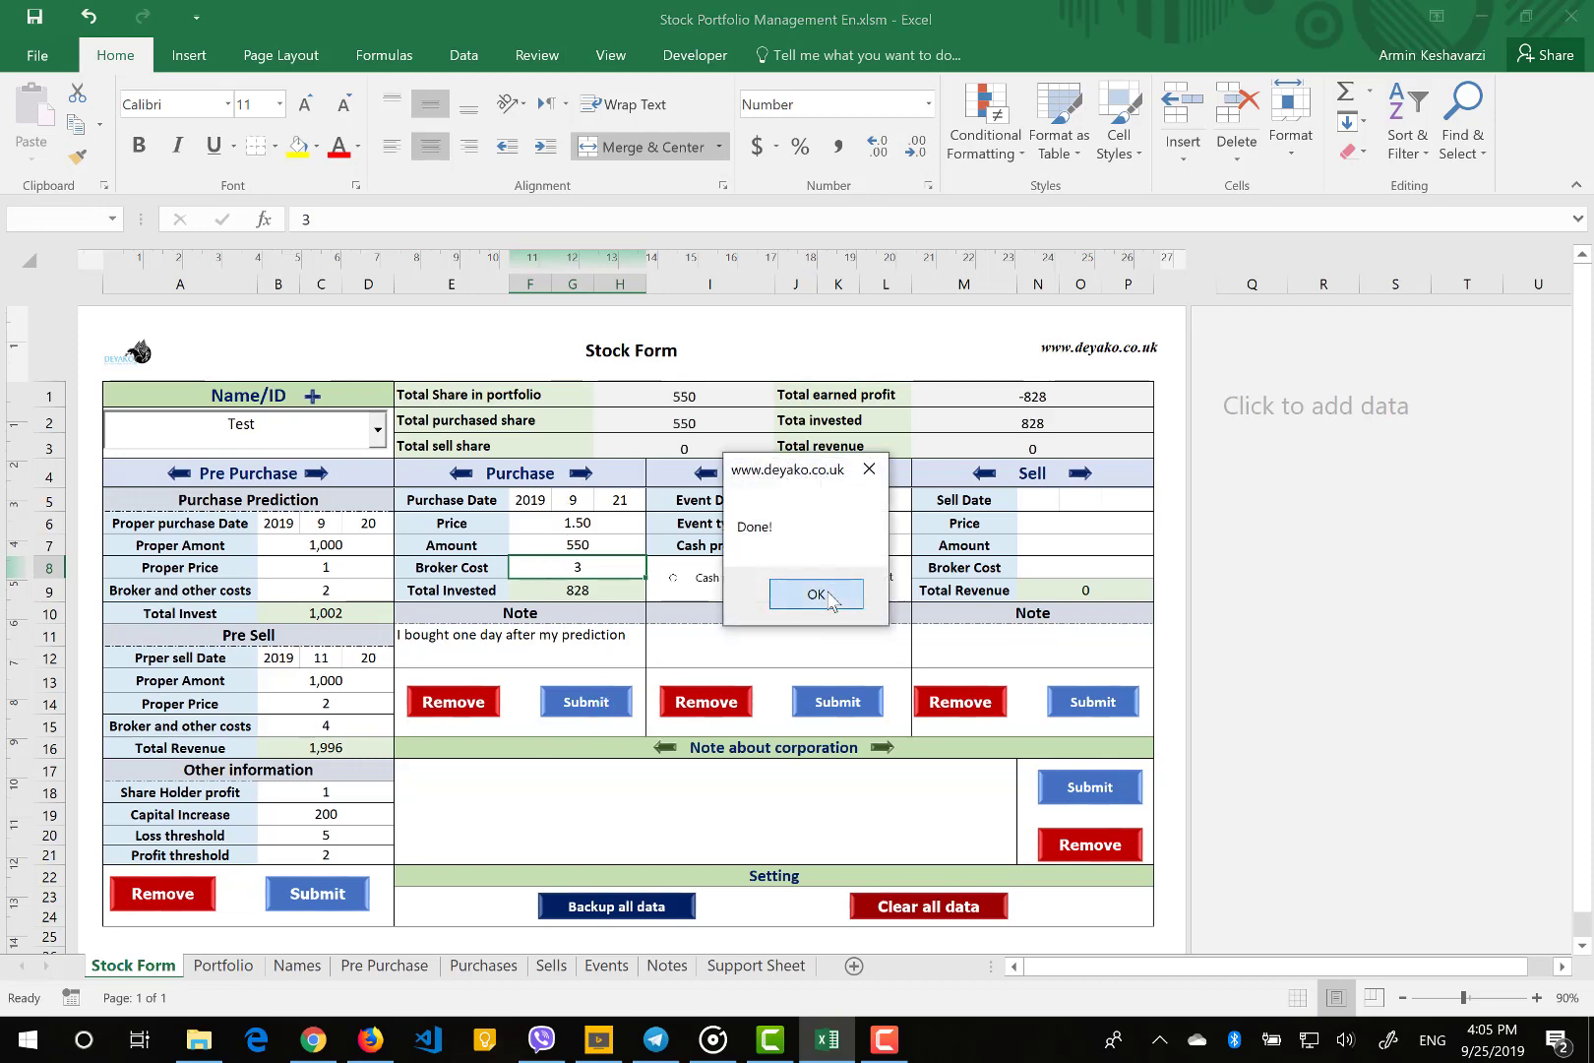
# Close the submission notice and check Test's resubmitted row across the Purchases sheet
pyautogui.click(816, 593)
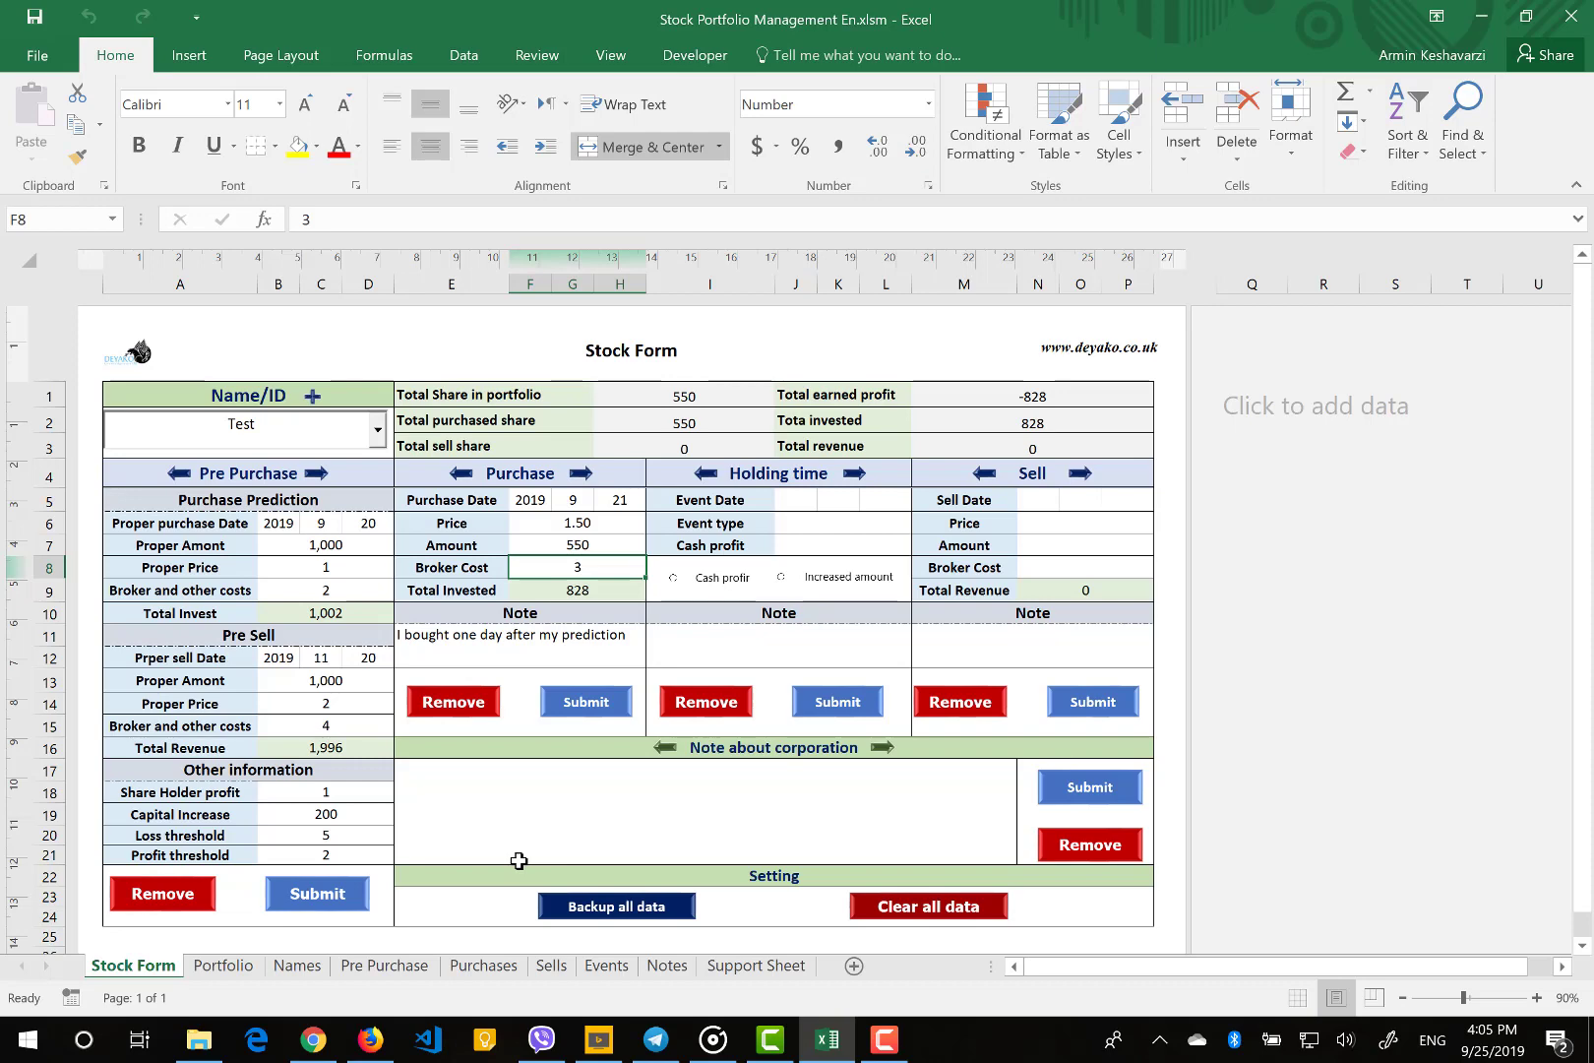
pyautogui.click(465, 968)
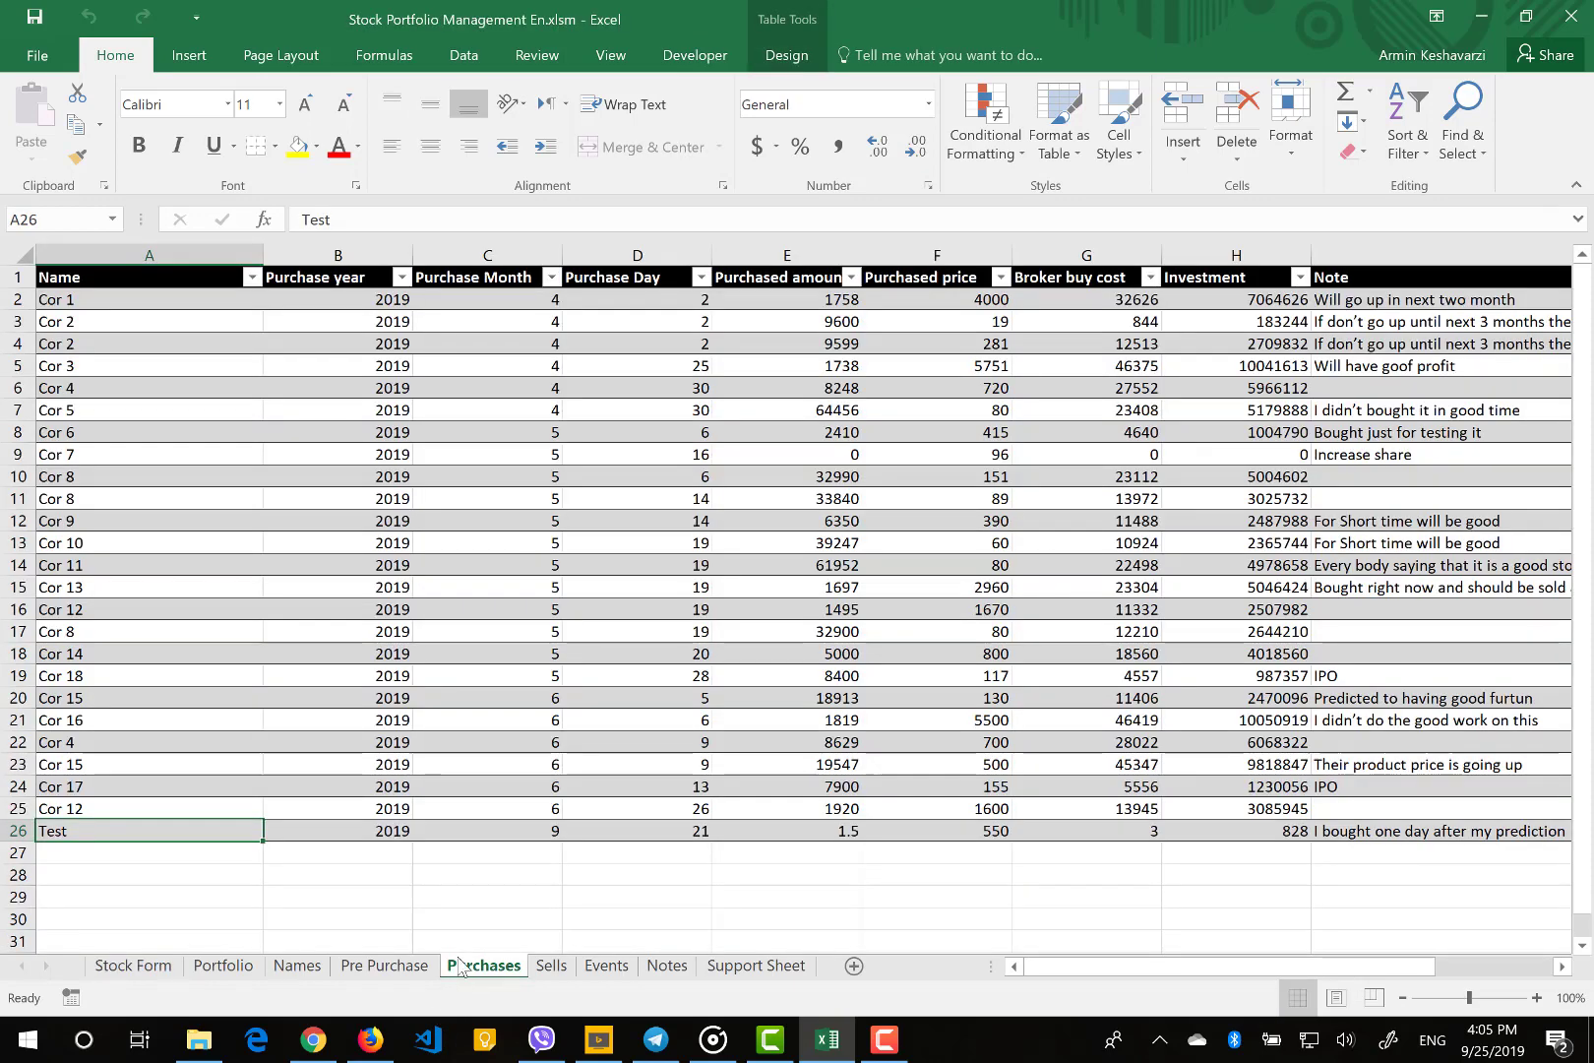
pyautogui.hscroll(1, 740, 797)
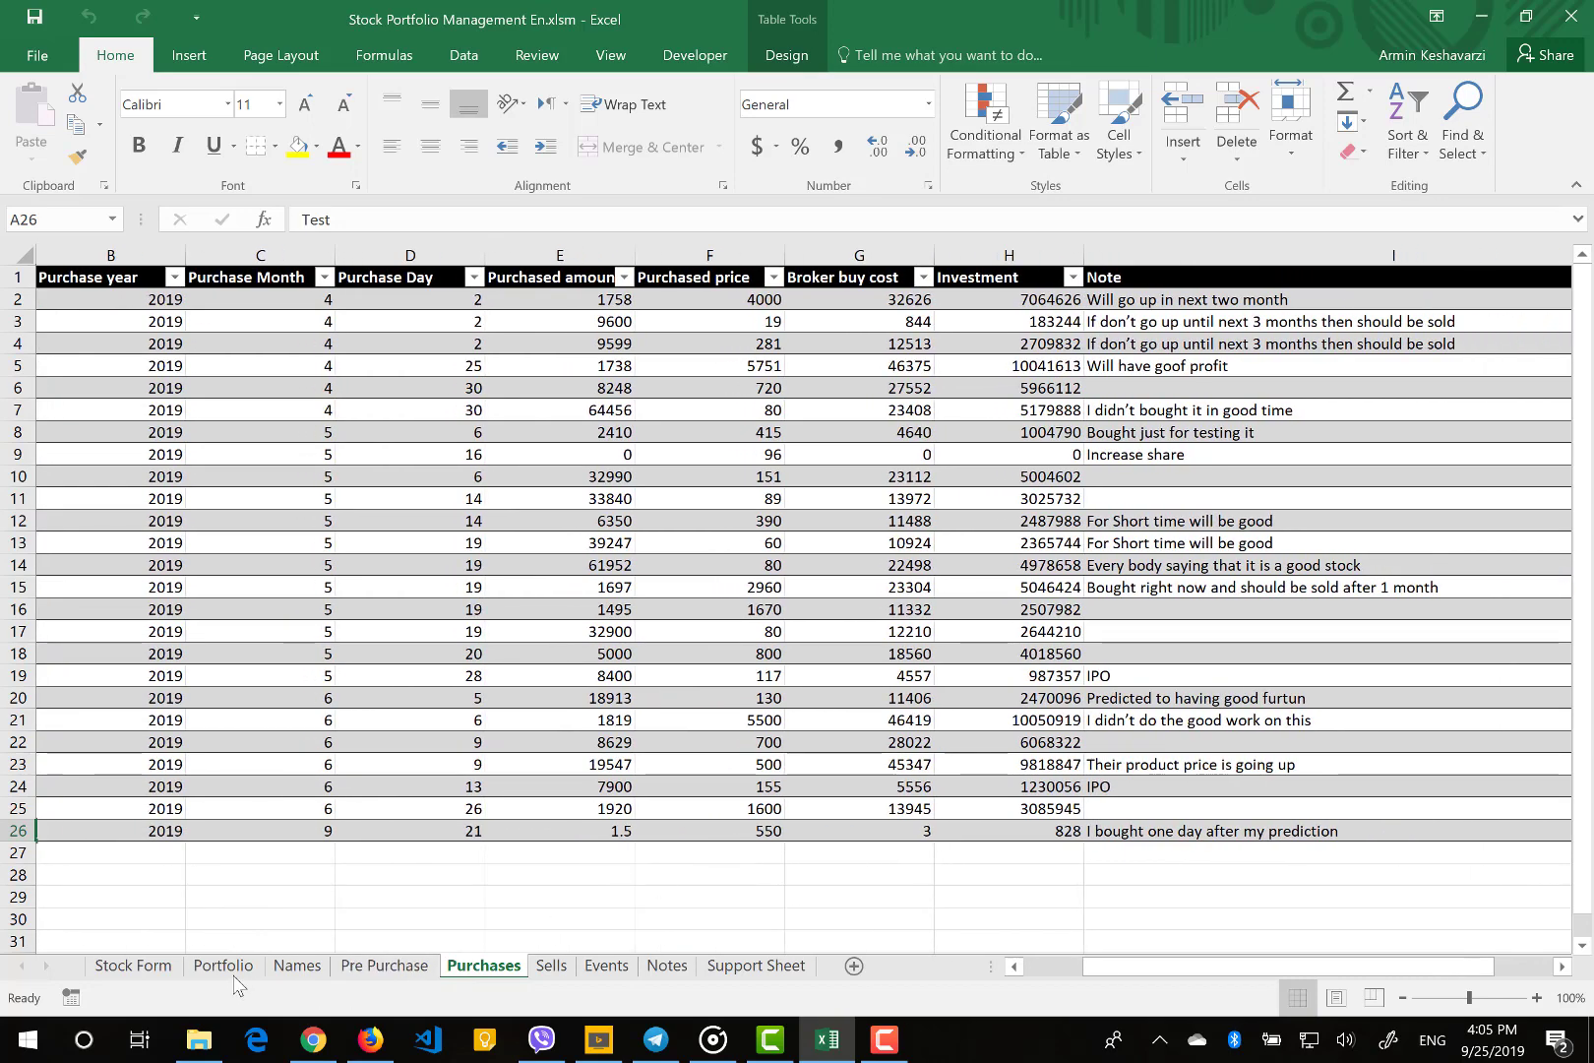
# Return to the Stock Form and enter the holding time event date as 2019, 9, 25
pyautogui.click(136, 975)
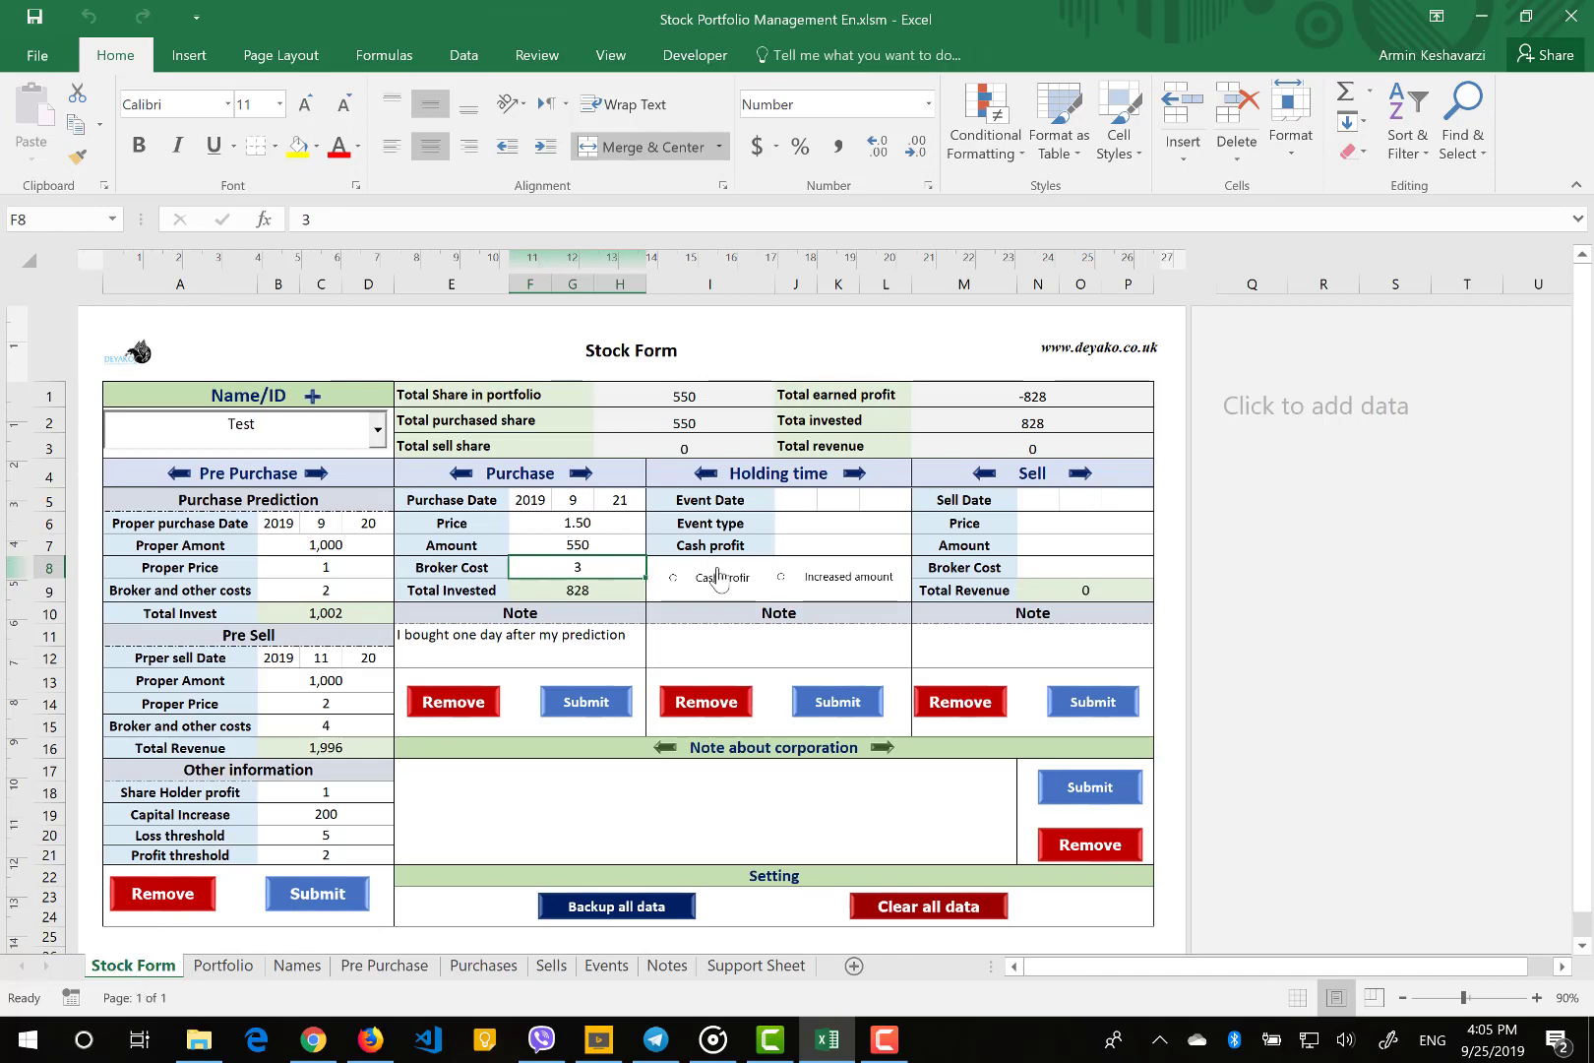
pyautogui.click(801, 500)
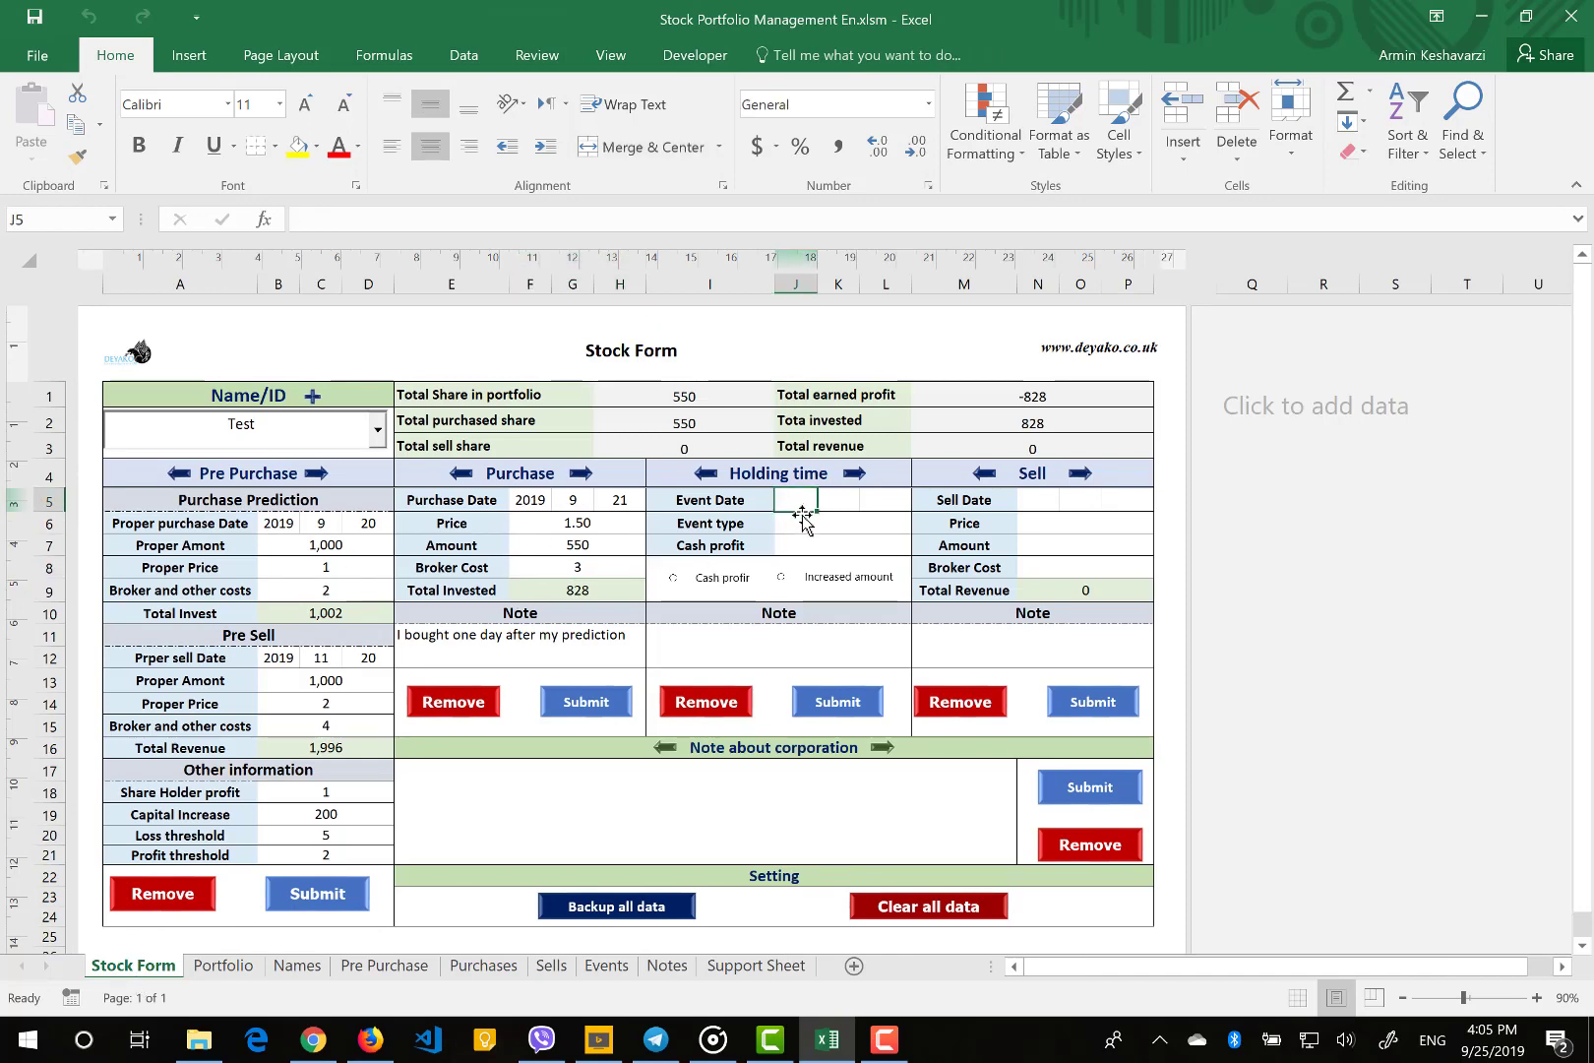
pyautogui.click(803, 522)
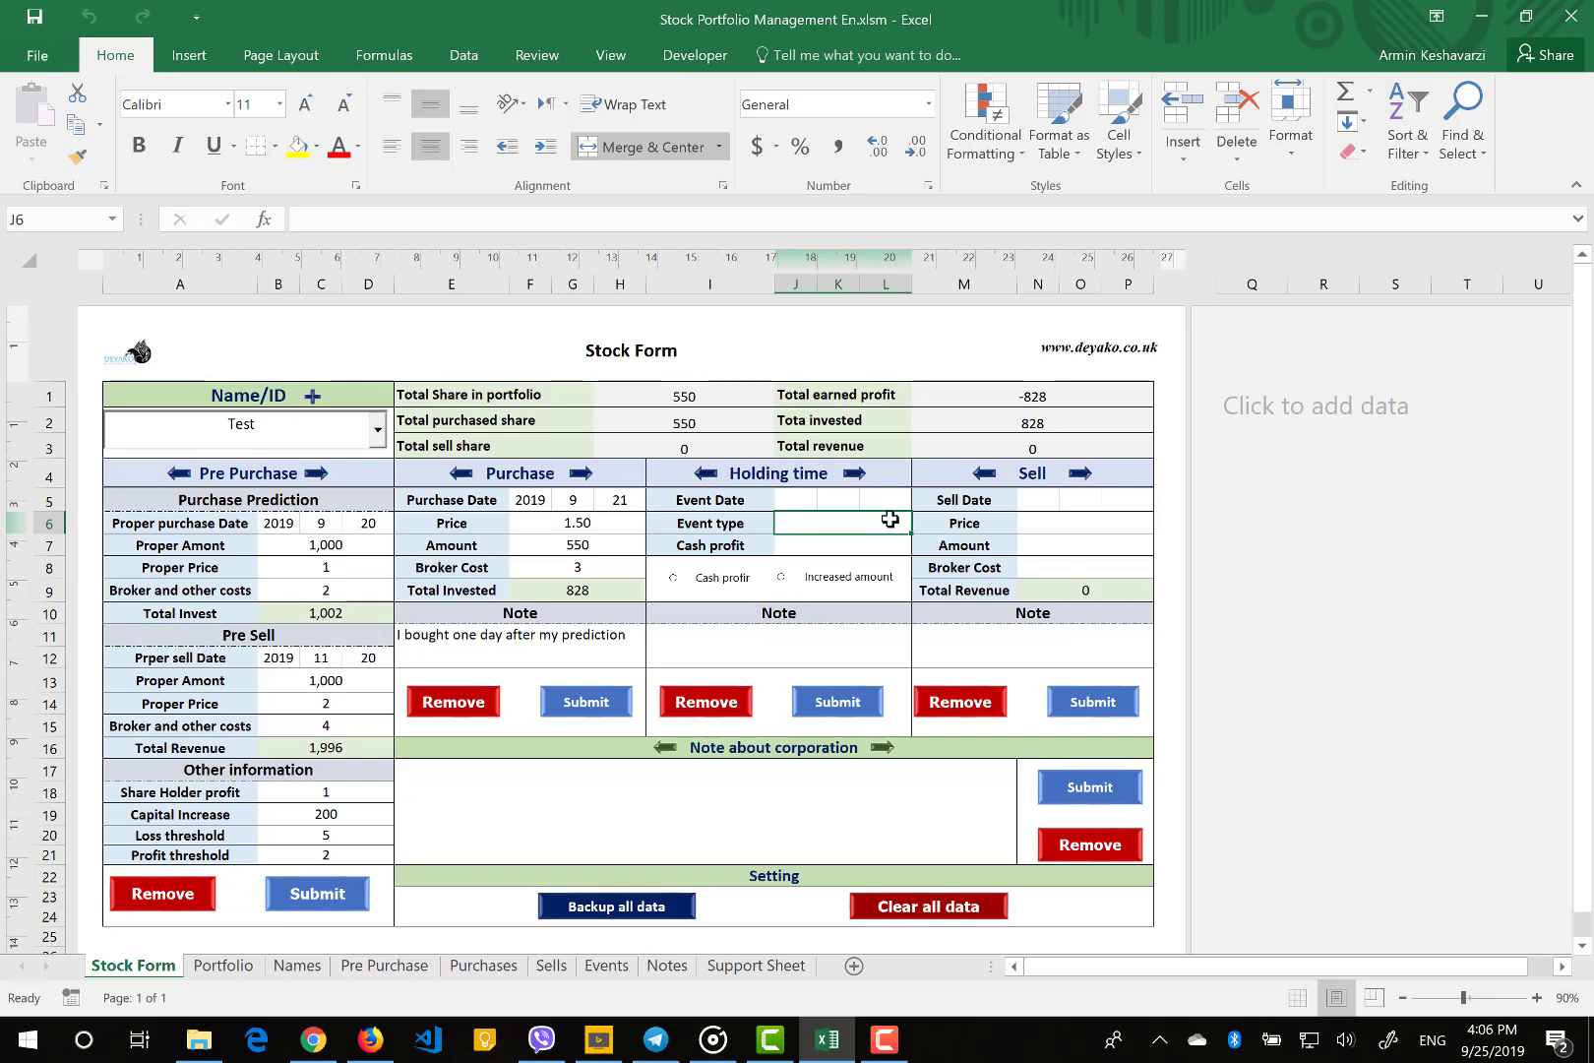
pyautogui.click(791, 500)
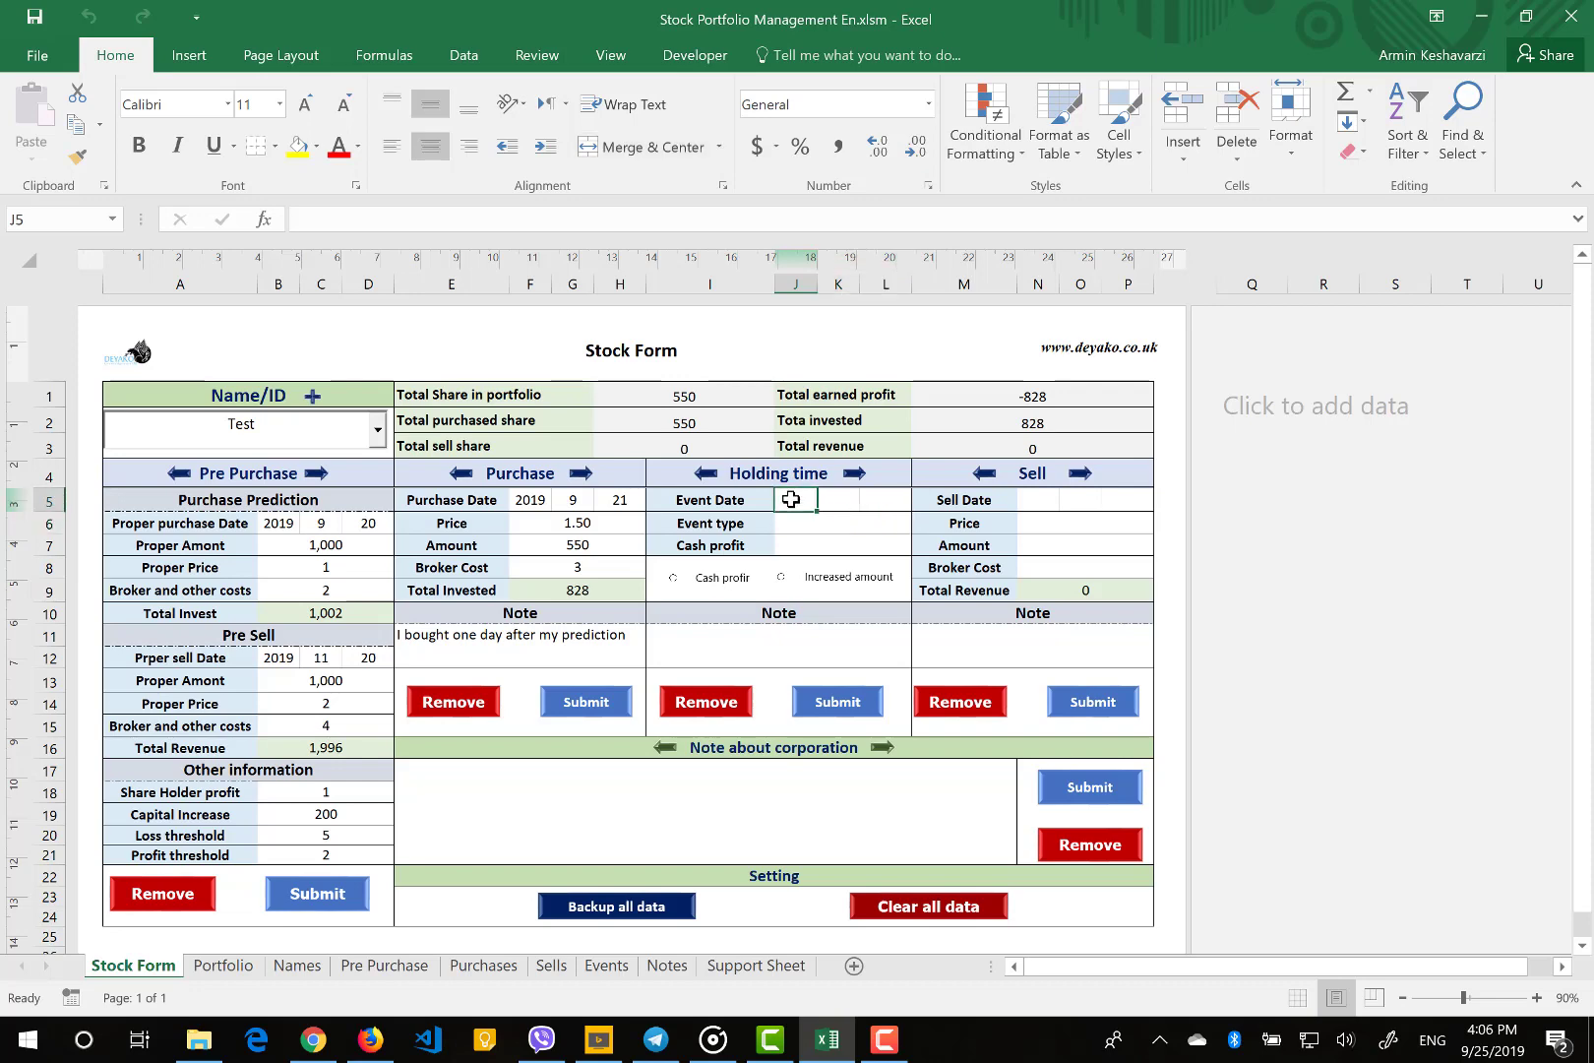
pyautogui.write('2019')
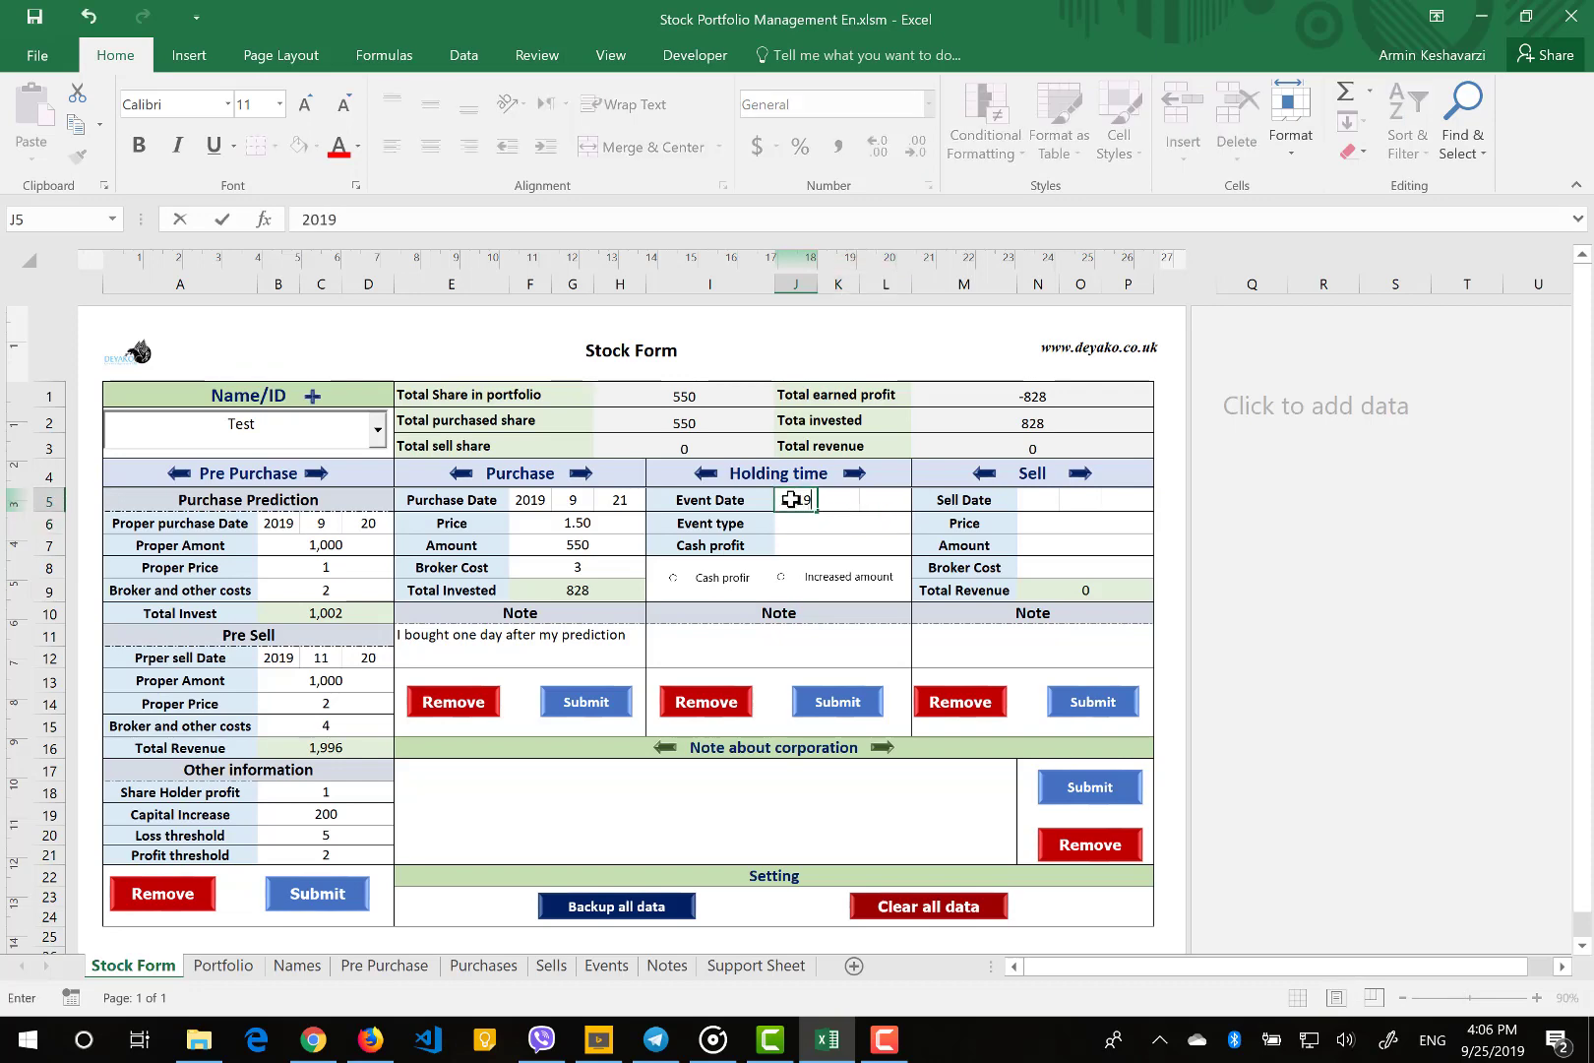
pyautogui.press('Tab')
pyautogui.write('9')
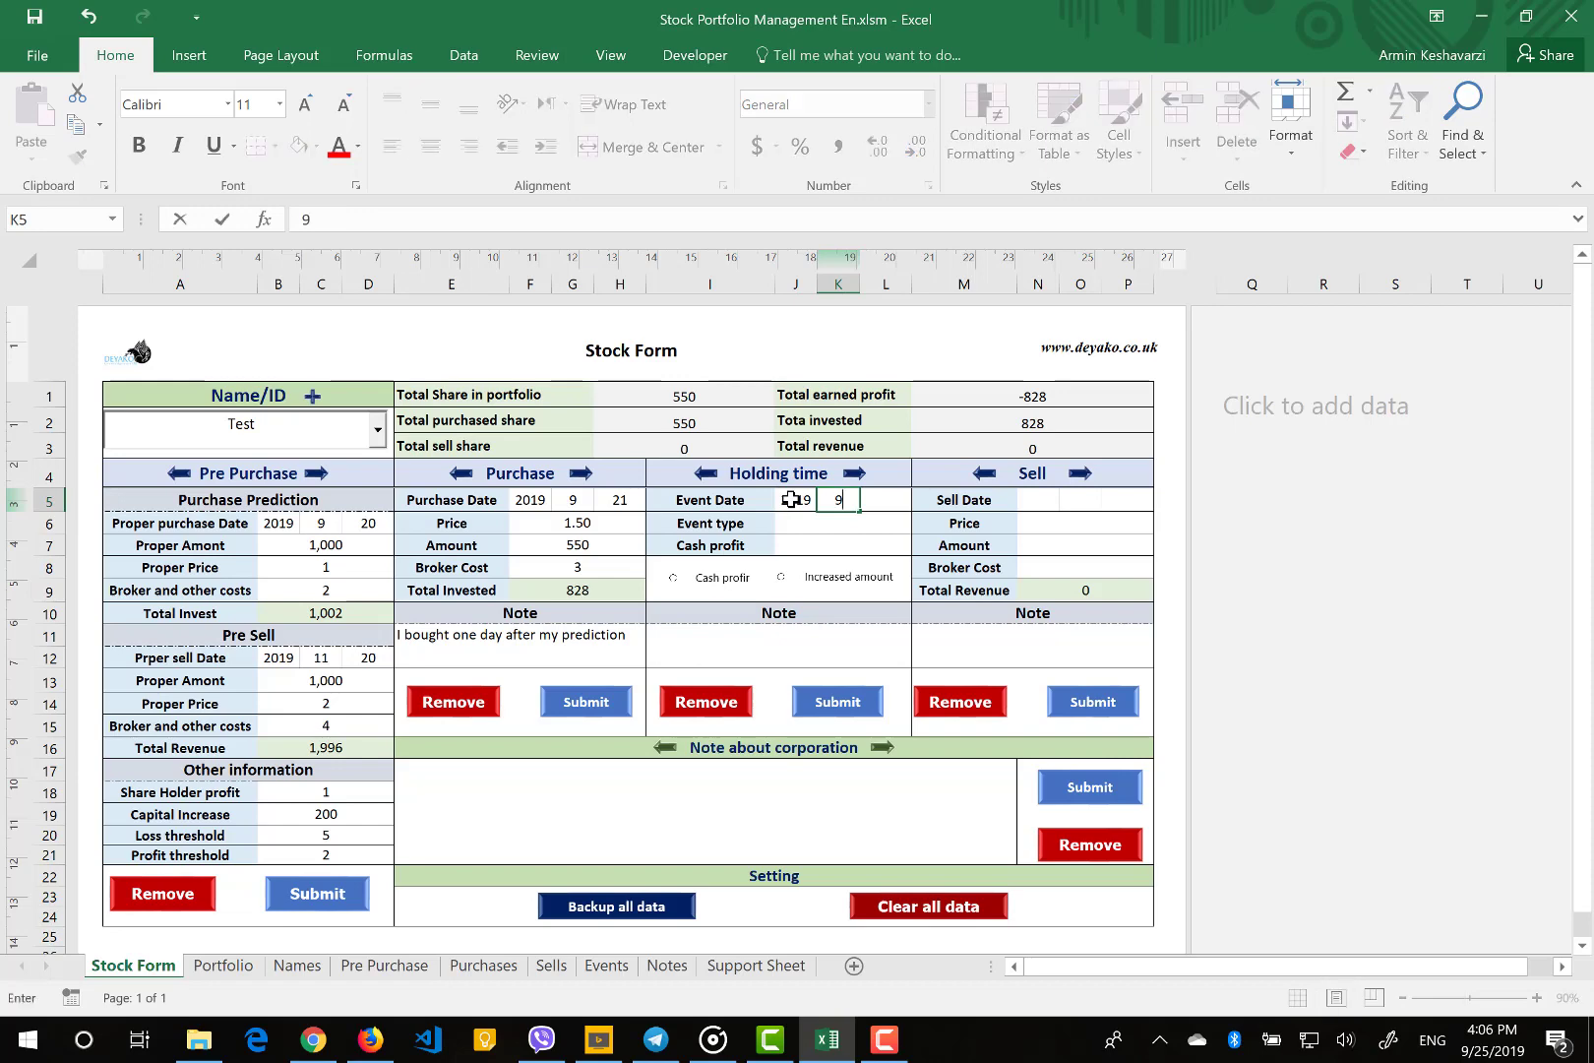
pyautogui.press('Tab')
pyautogui.write('25')
pyautogui.press('Tab')
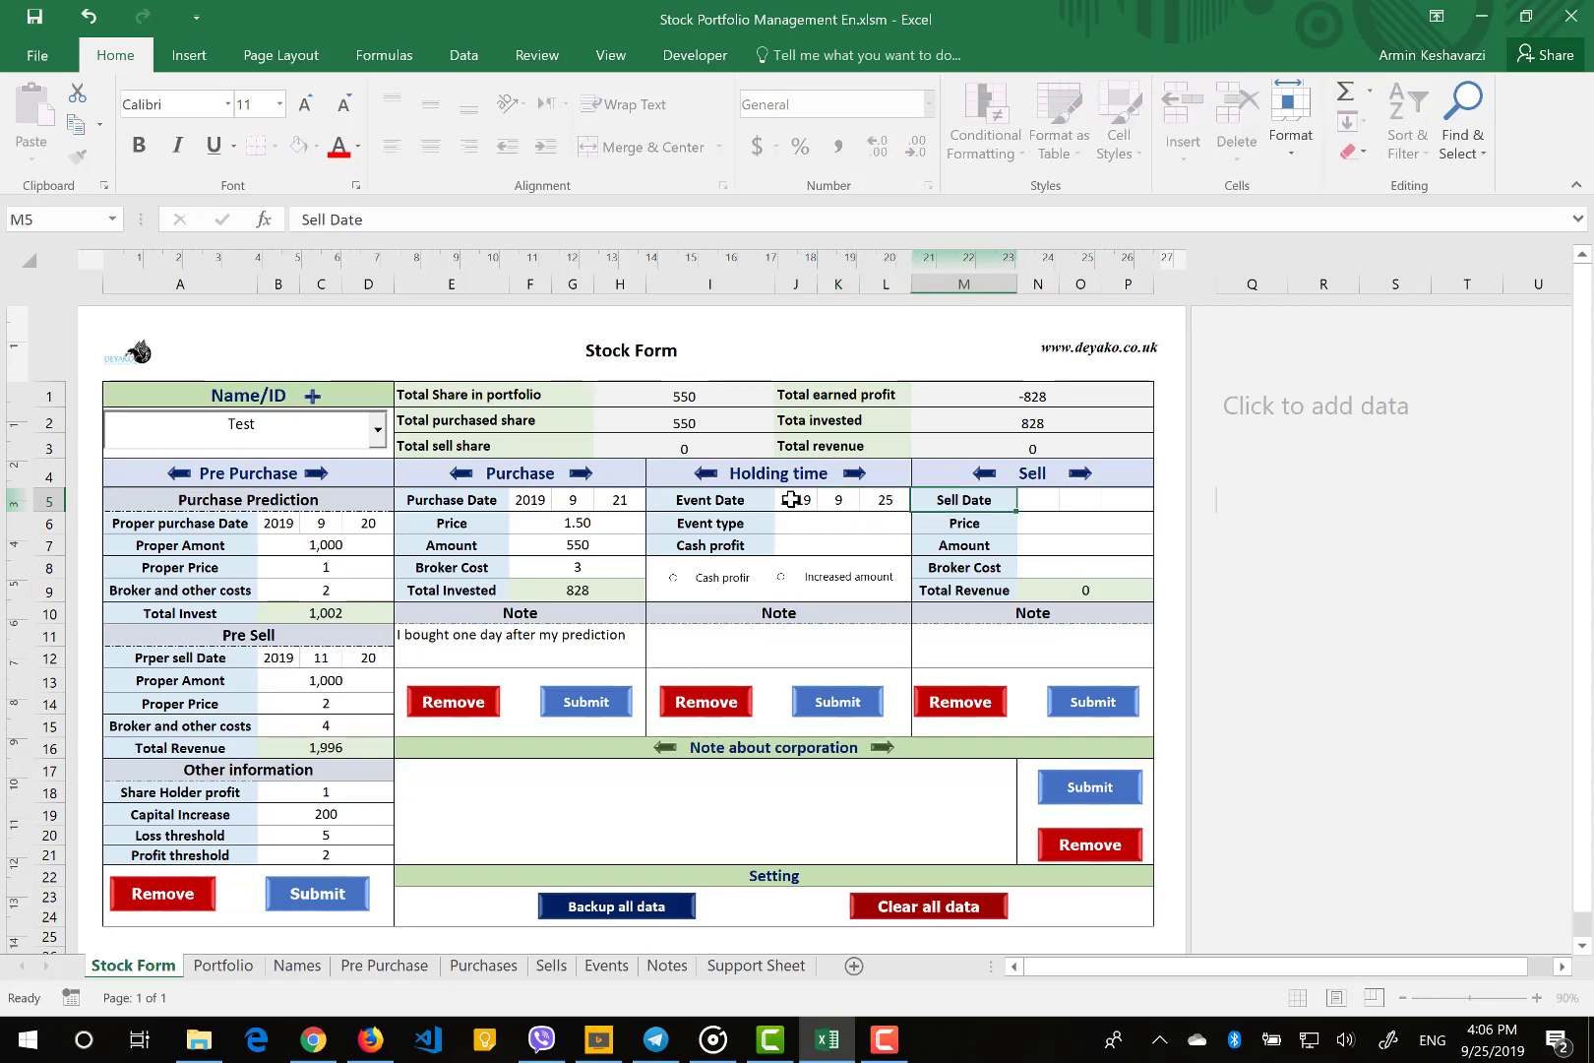
# Enter "Cash profit" as the holding time event type
pyautogui.click(813, 529)
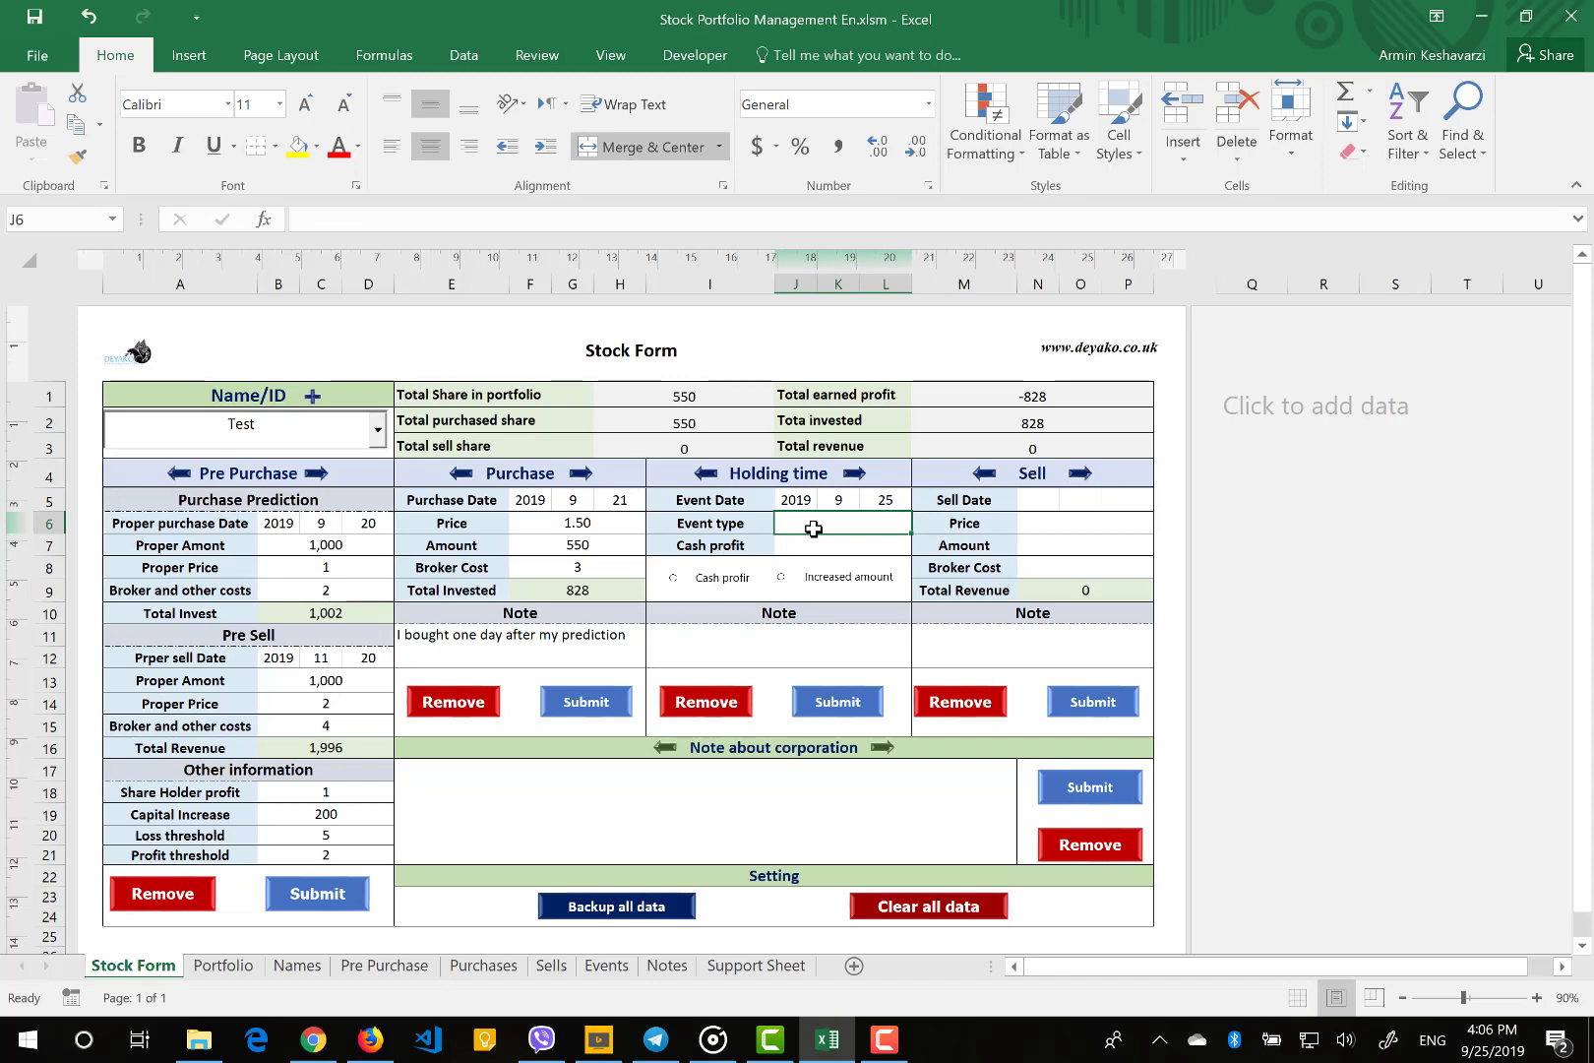
pyautogui.write('Cash')
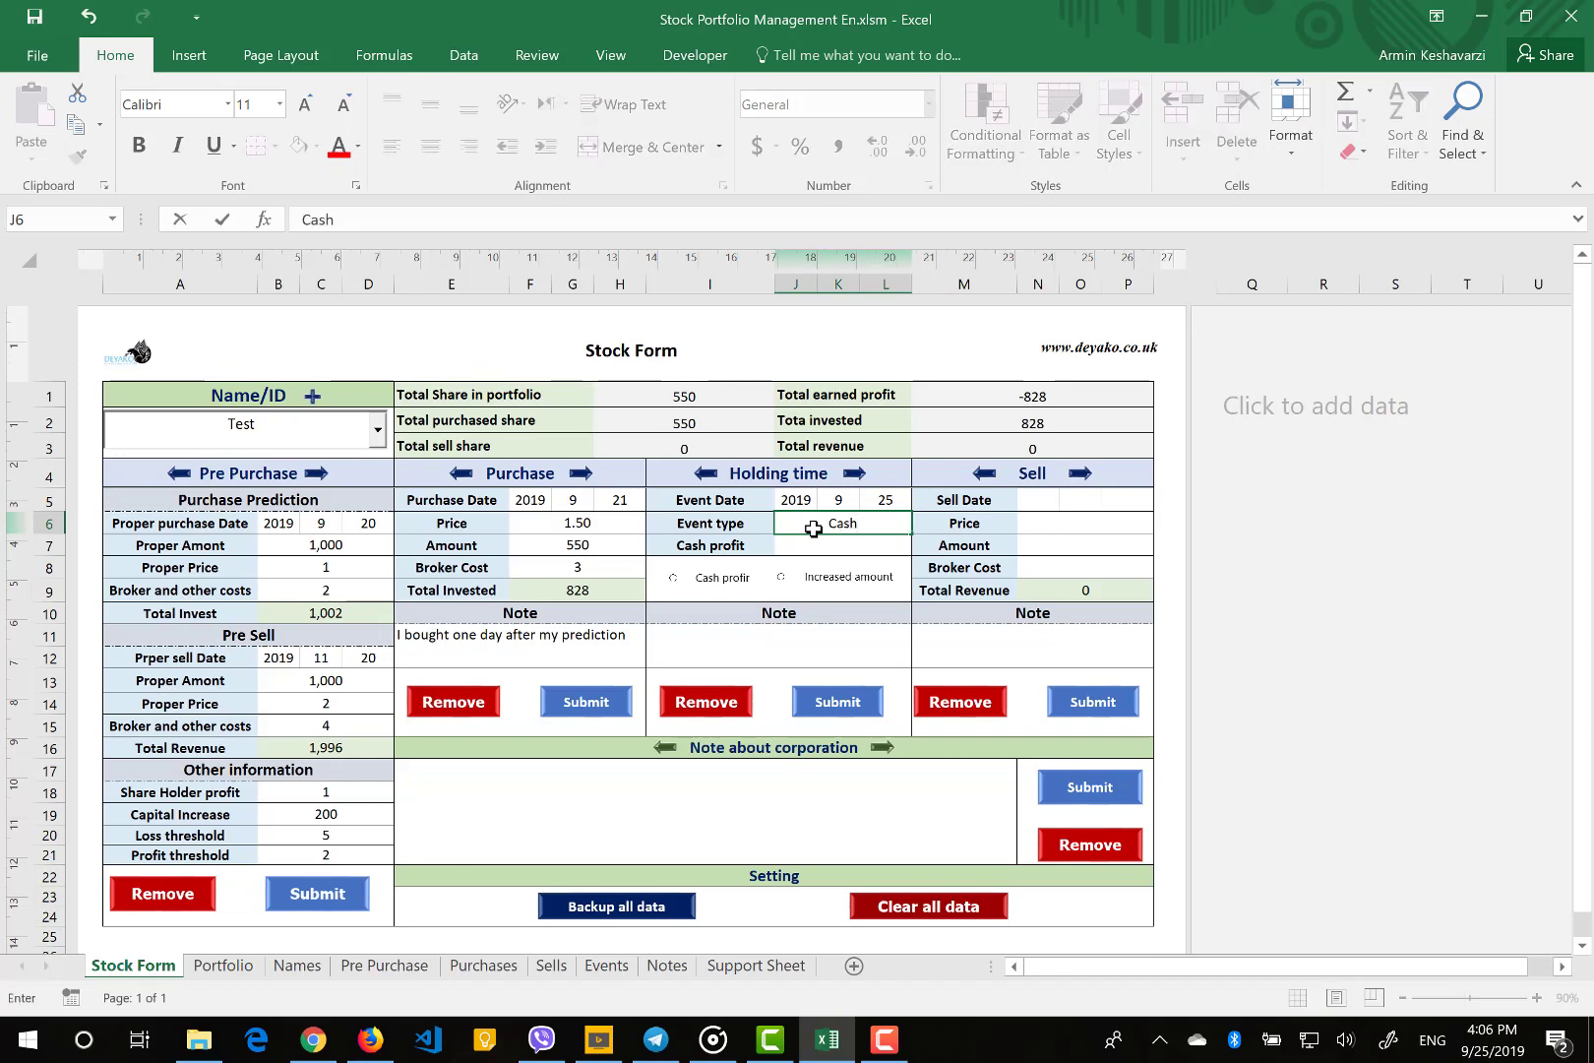
pyautogui.write(' profit')
pyautogui.press('Return')
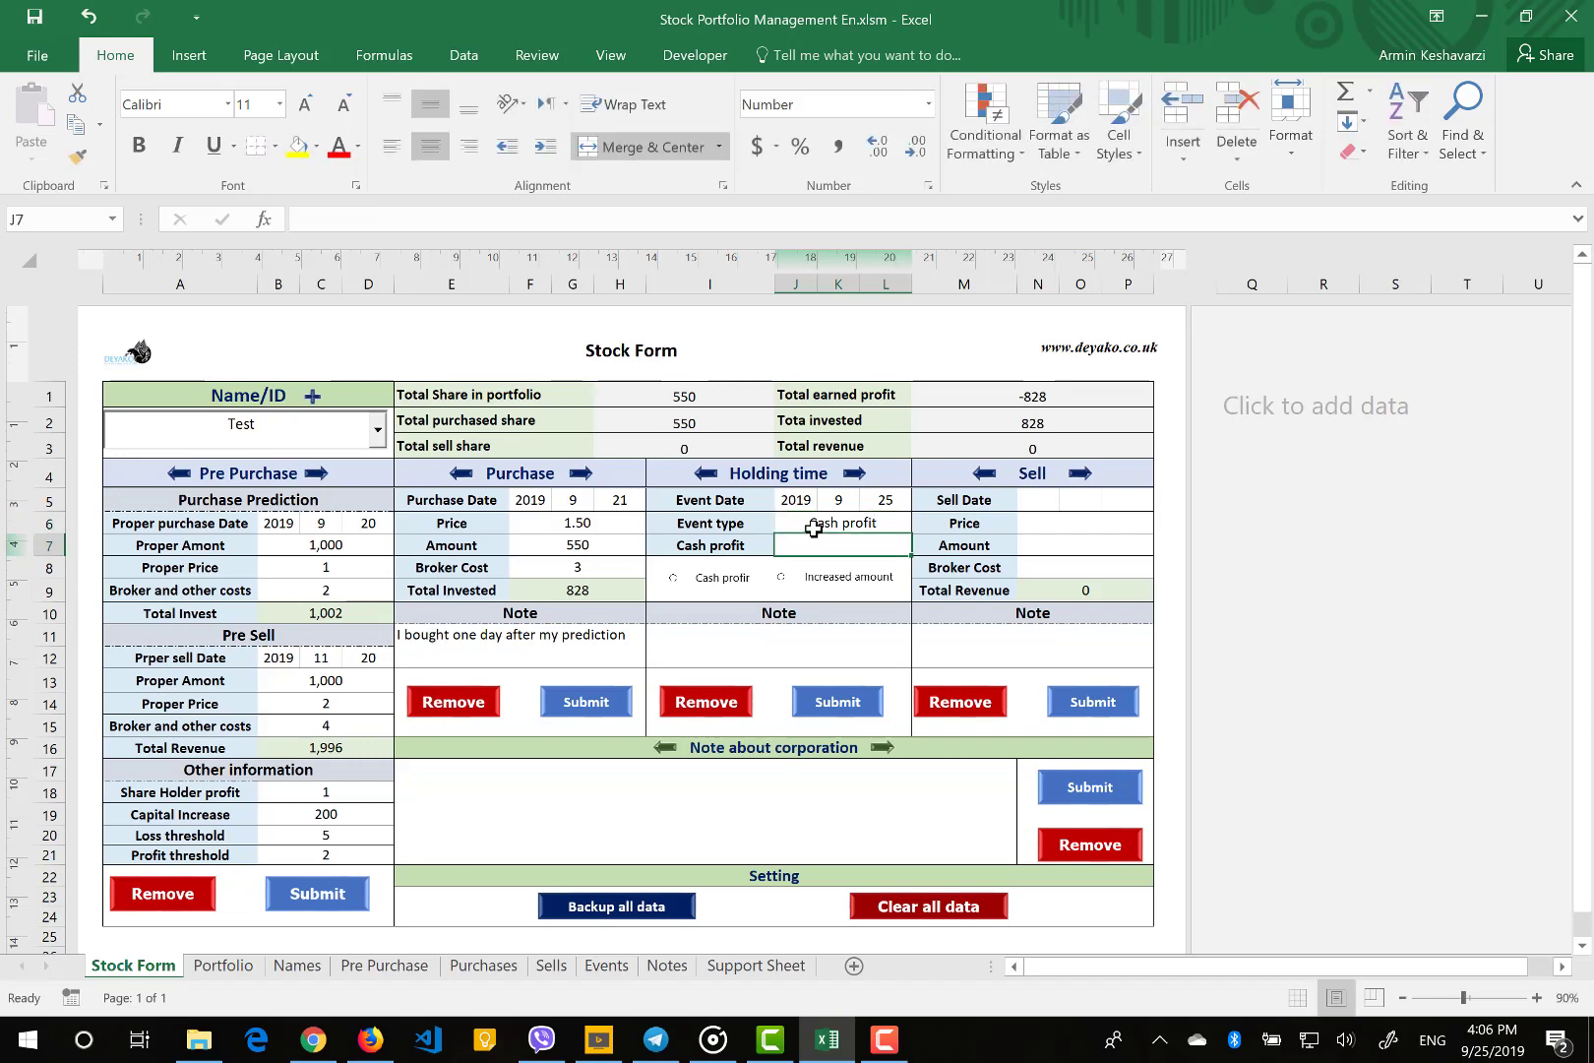
# Choose Cash profit as the event's value label and enter 1 as its value
pyautogui.click(753, 544)
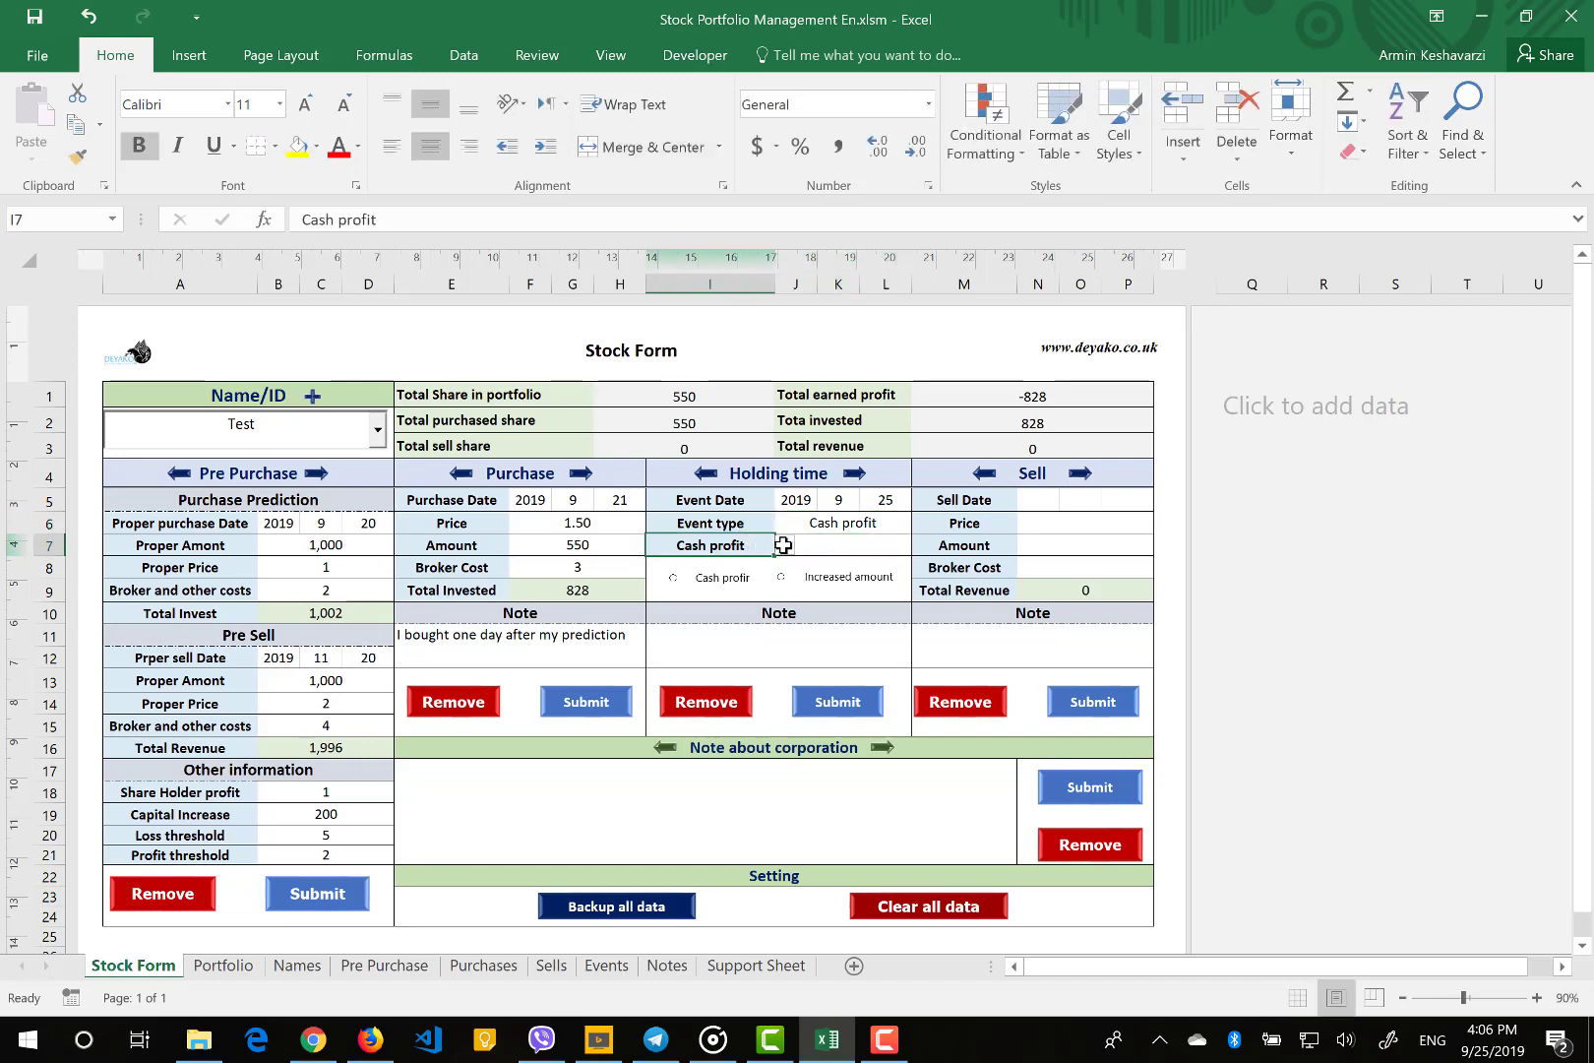
pyautogui.click(783, 544)
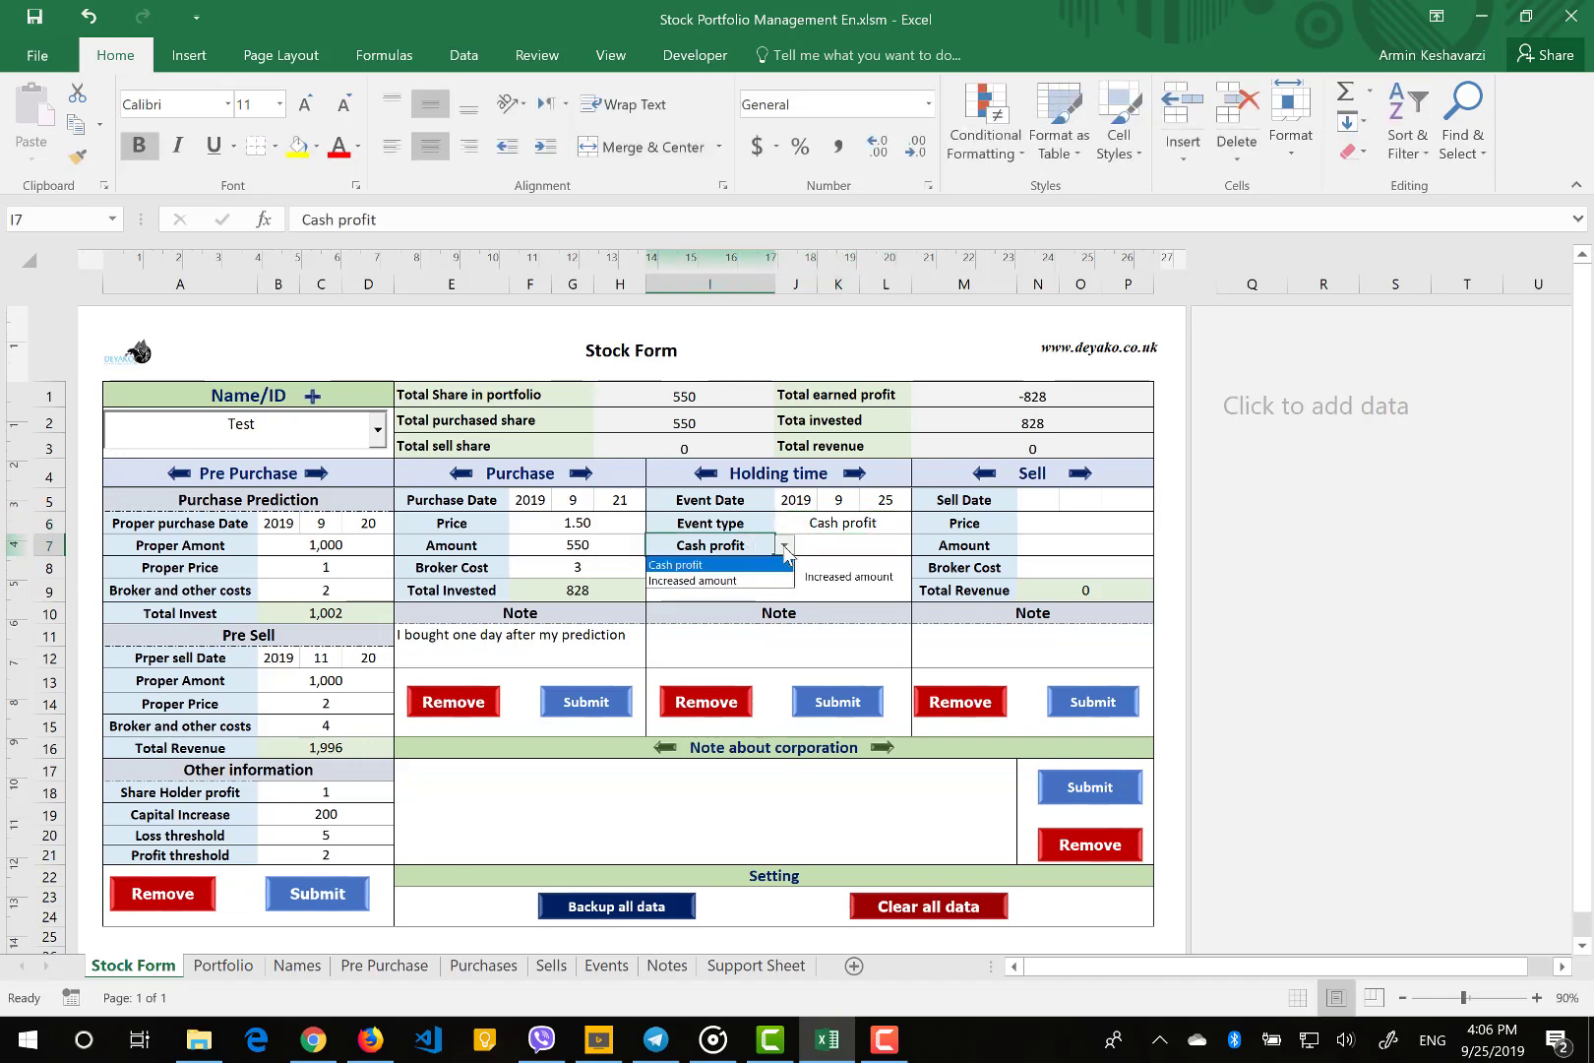
pyautogui.click(736, 567)
pyautogui.click(812, 545)
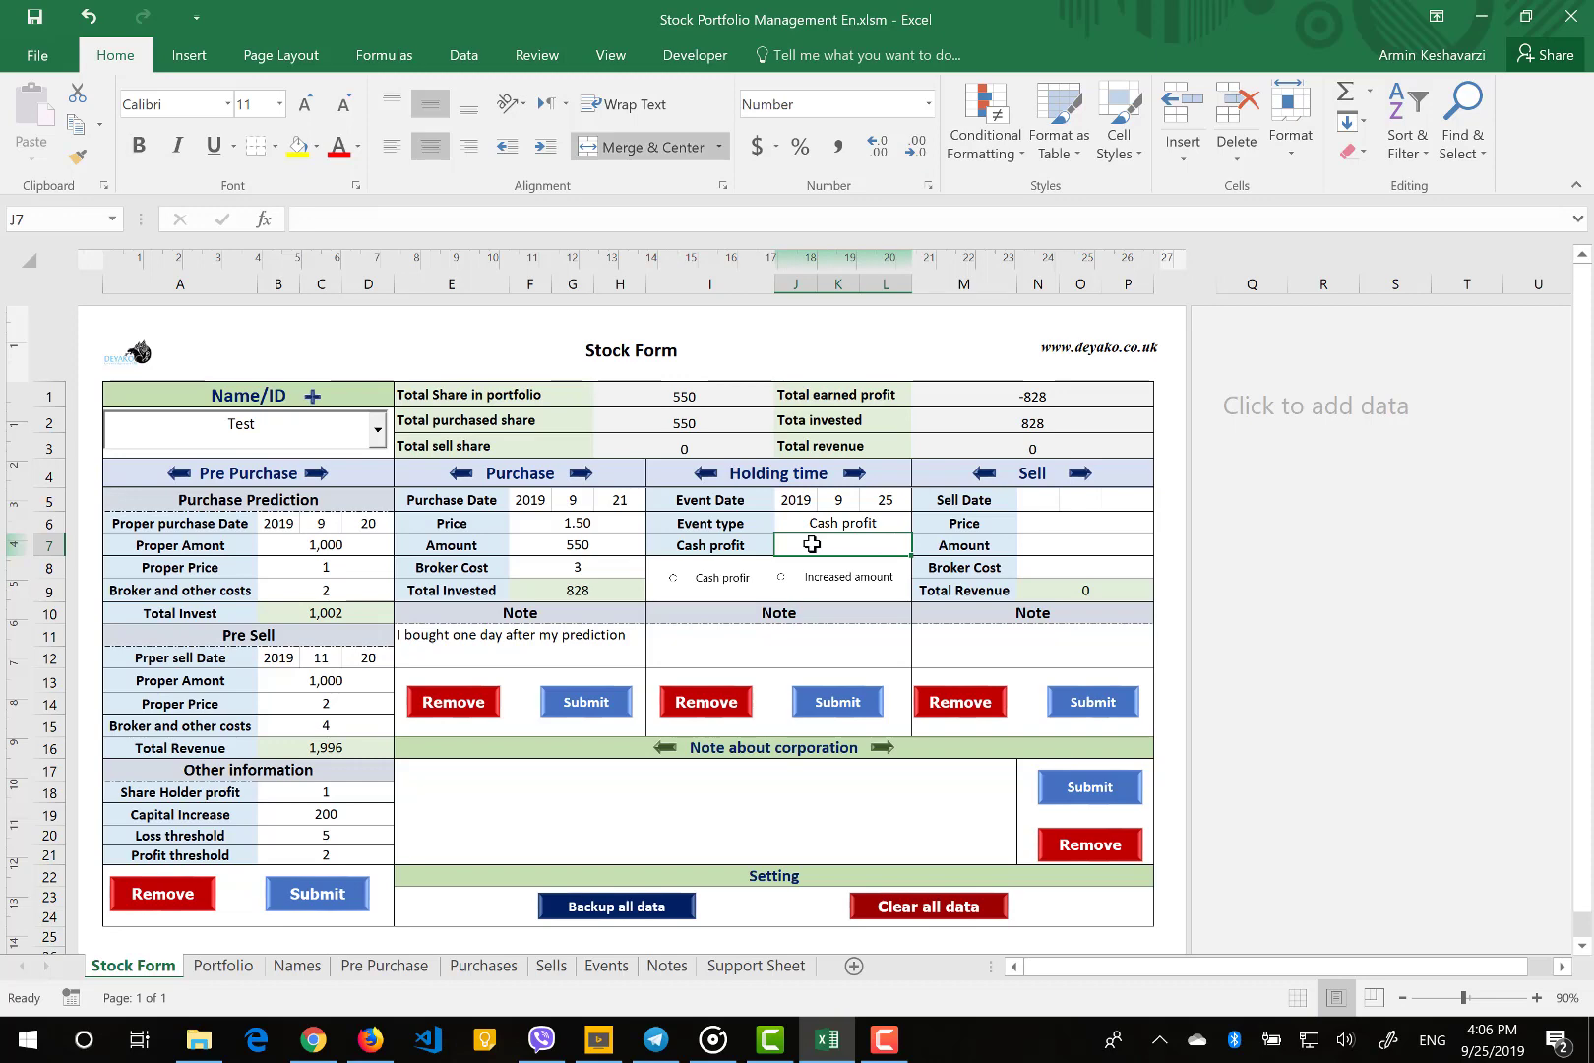
pyautogui.write('1')
pyautogui.press('Return')
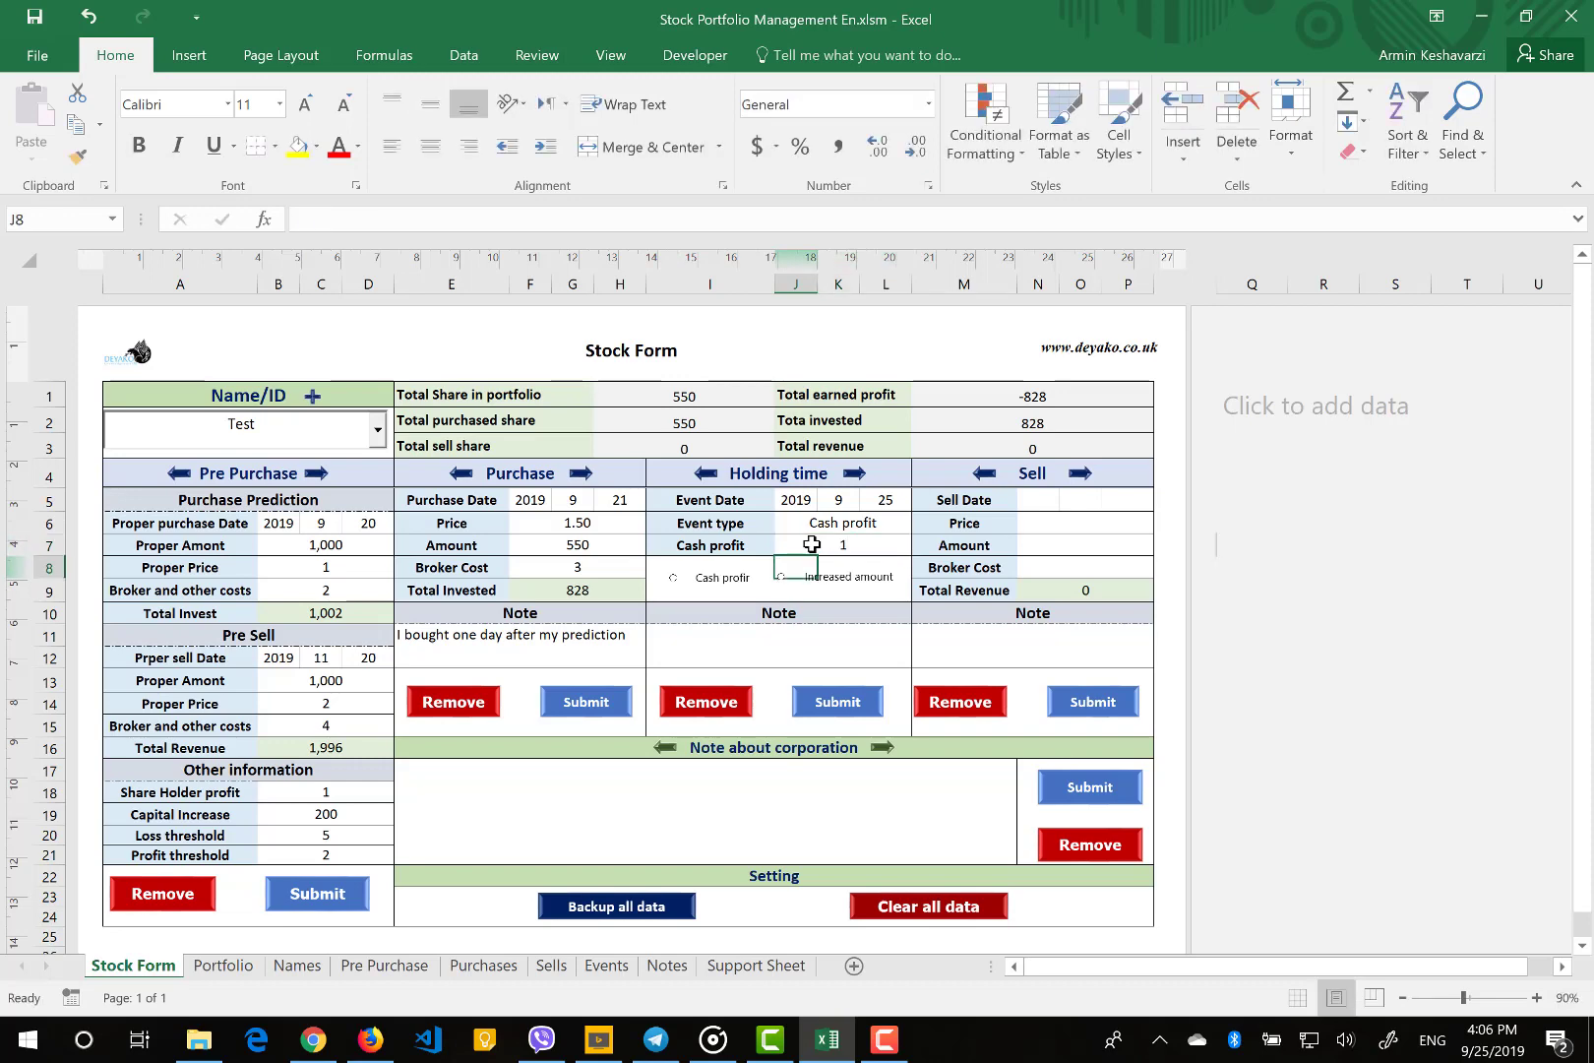
# Submit Test's event with the Cash profit option and inspect the total invested and total earned profit formulas
pyautogui.click(781, 579)
pyautogui.click(681, 588)
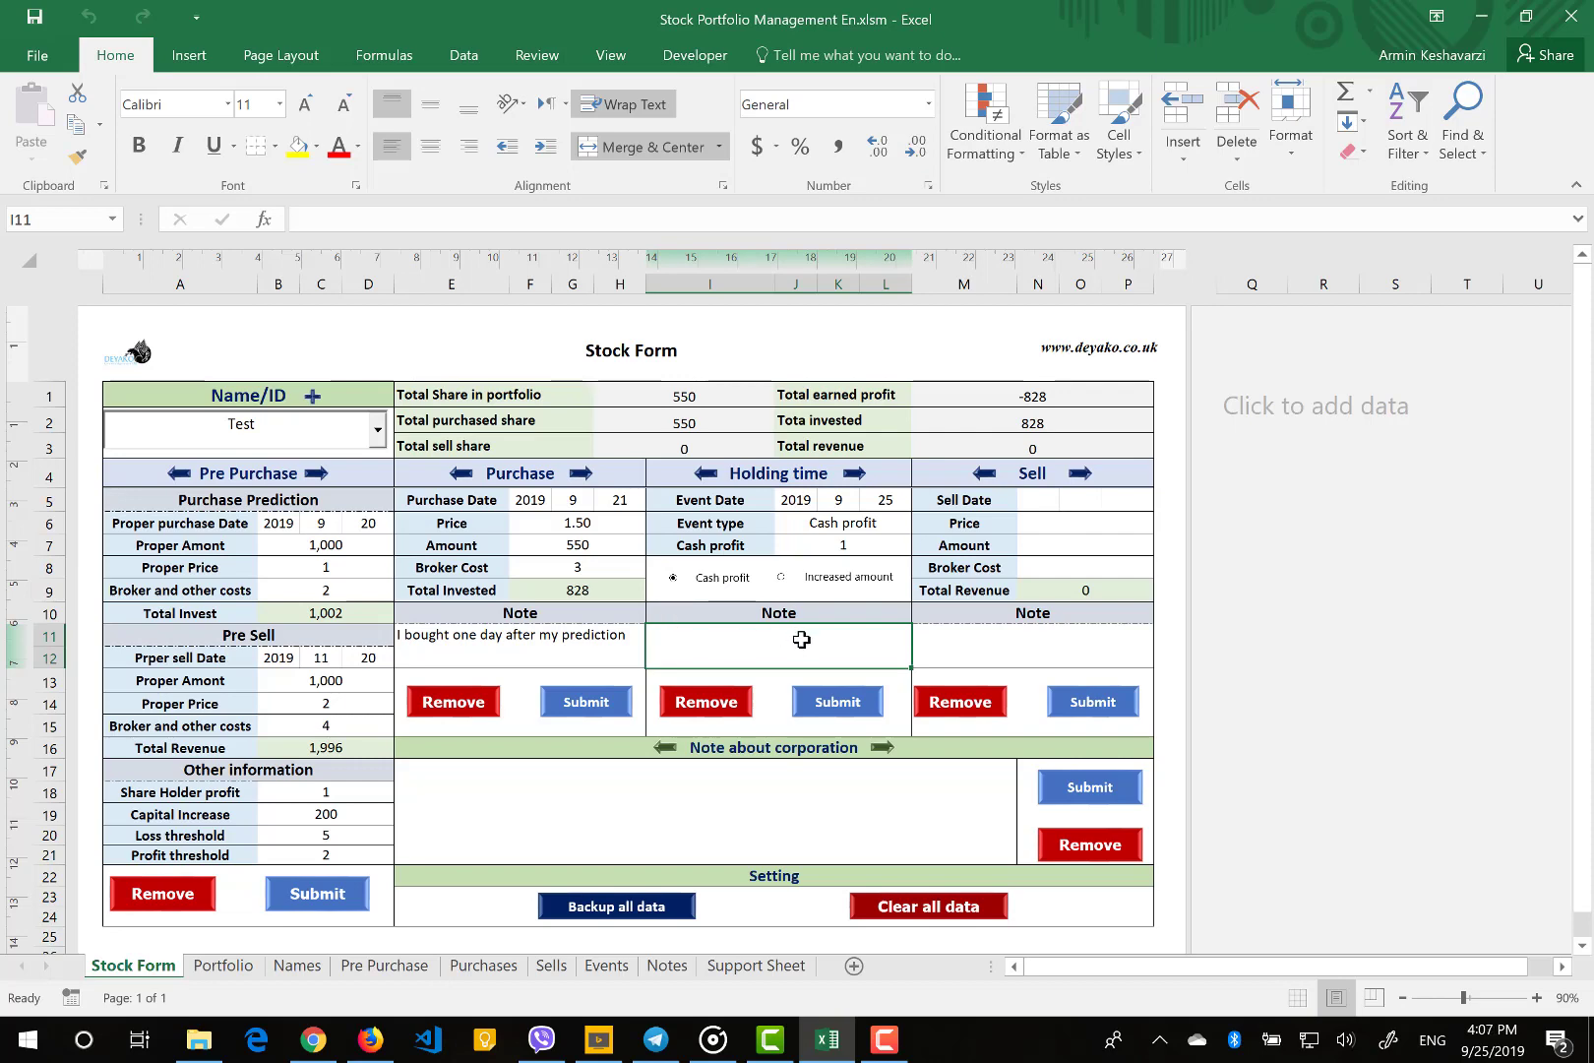
pyautogui.click(827, 703)
pyautogui.click(857, 602)
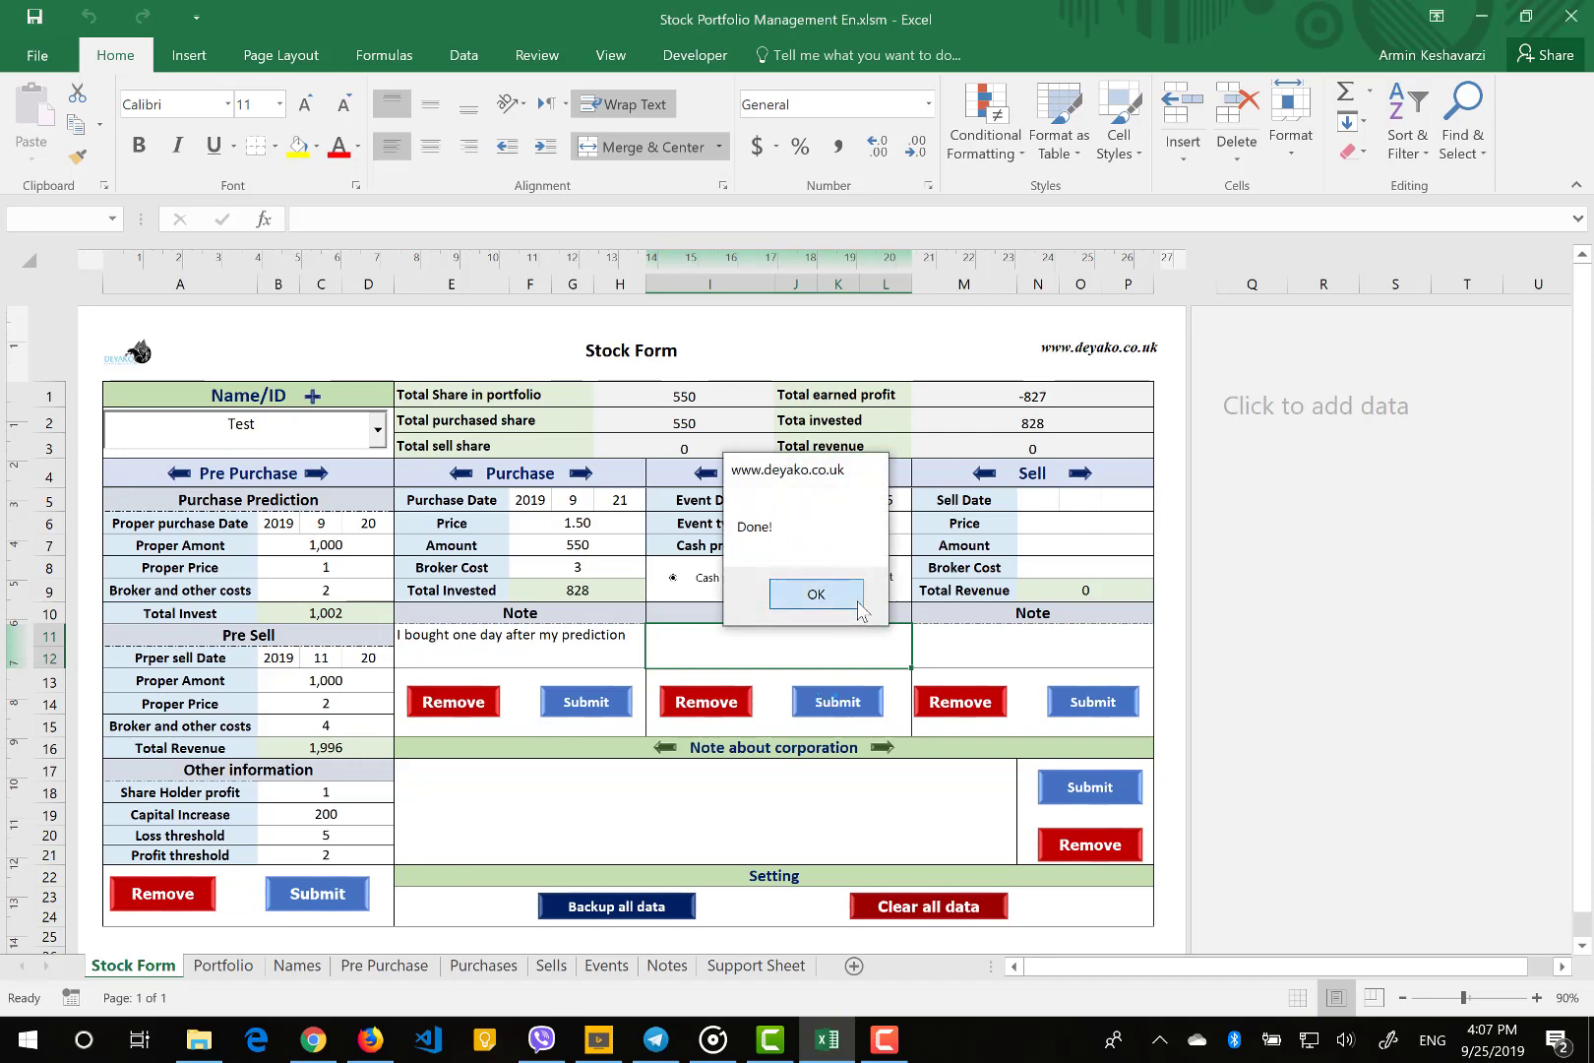
pyautogui.click(1002, 423)
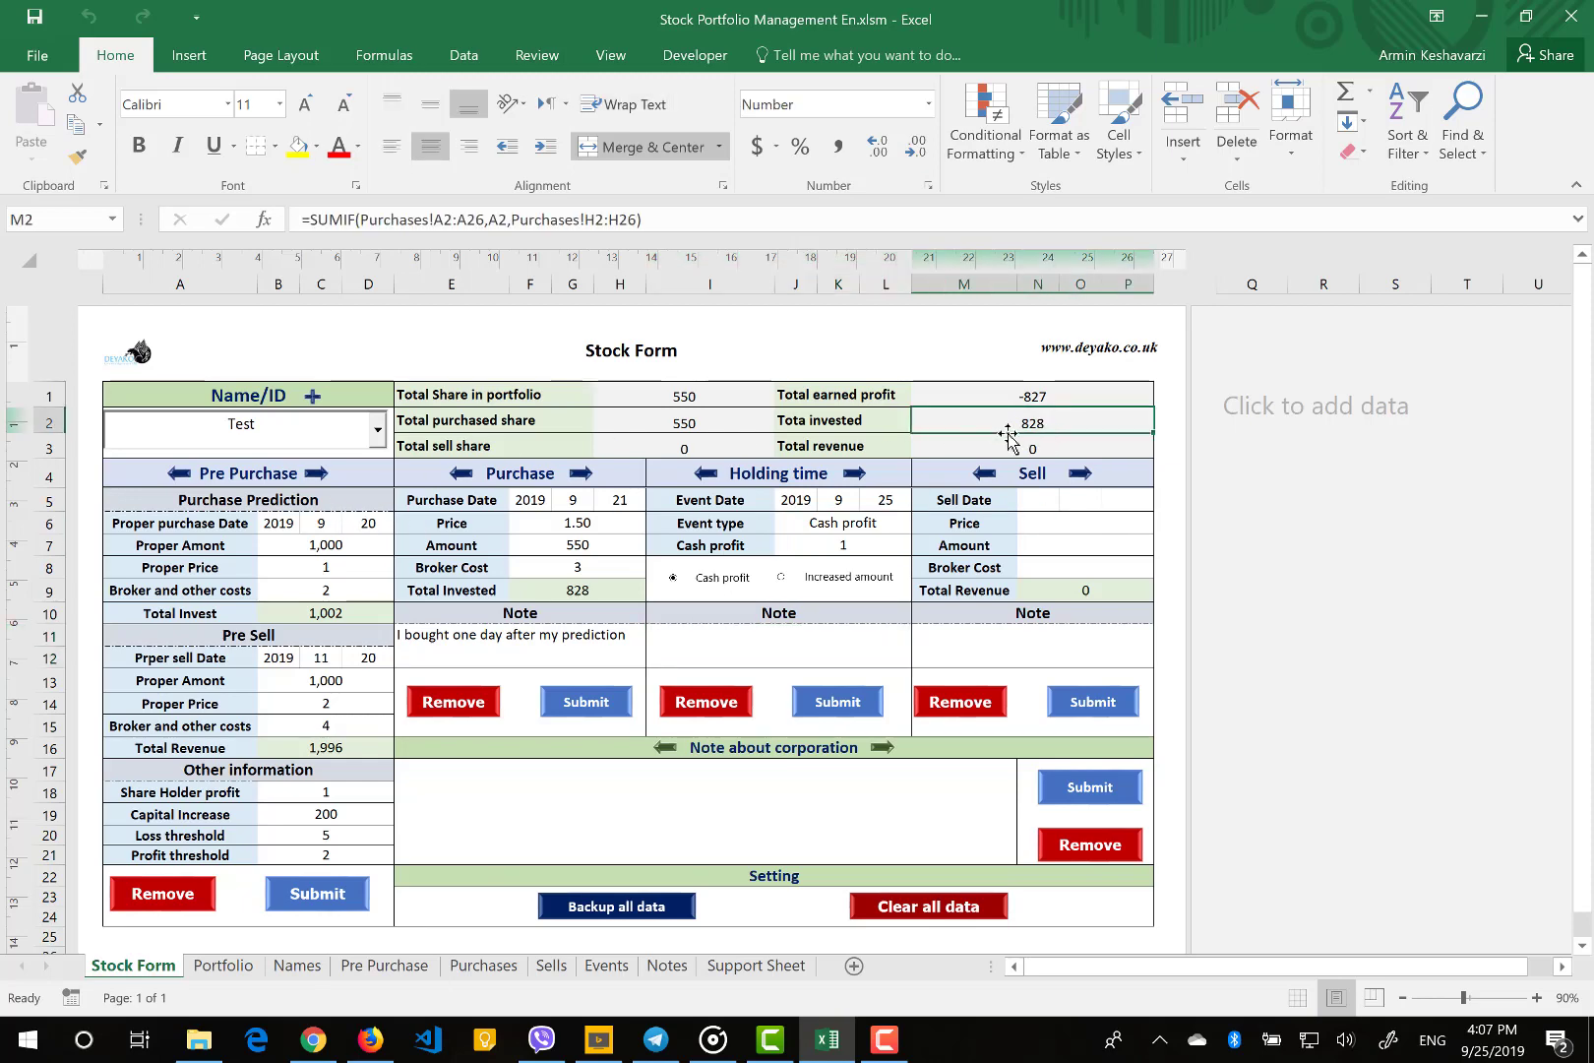
pyautogui.click(917, 398)
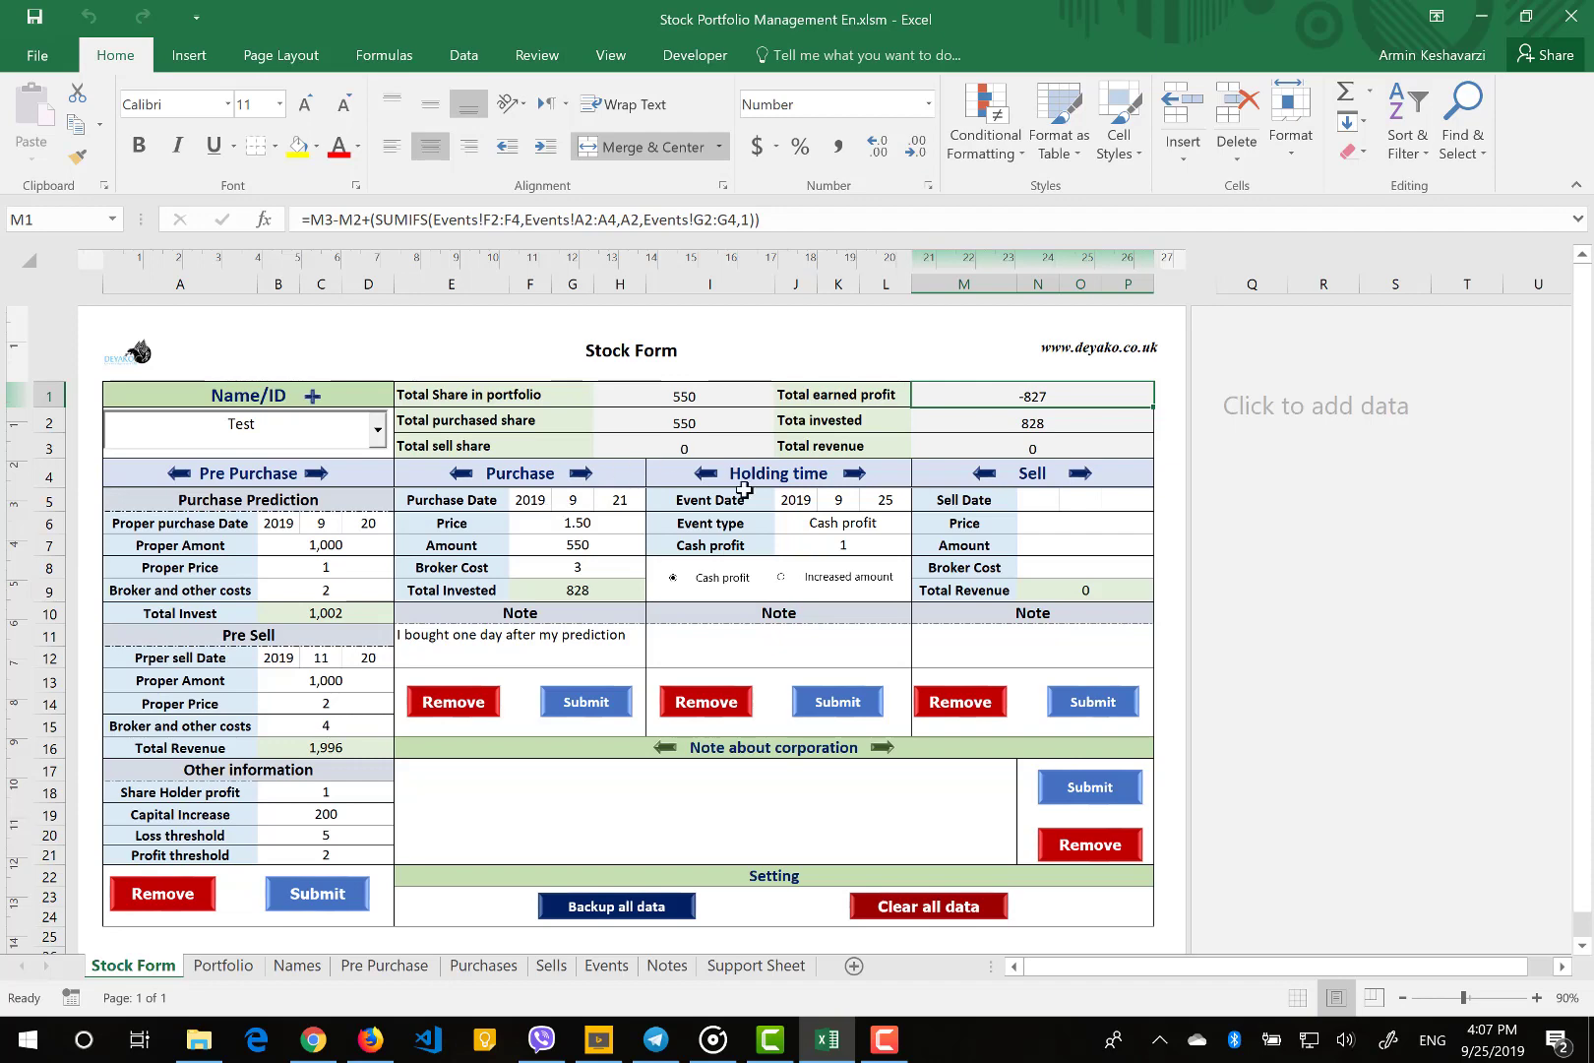
# Change the holding time event's day to 28, its type to "Increase", and its value to 100
pyautogui.click(890, 499)
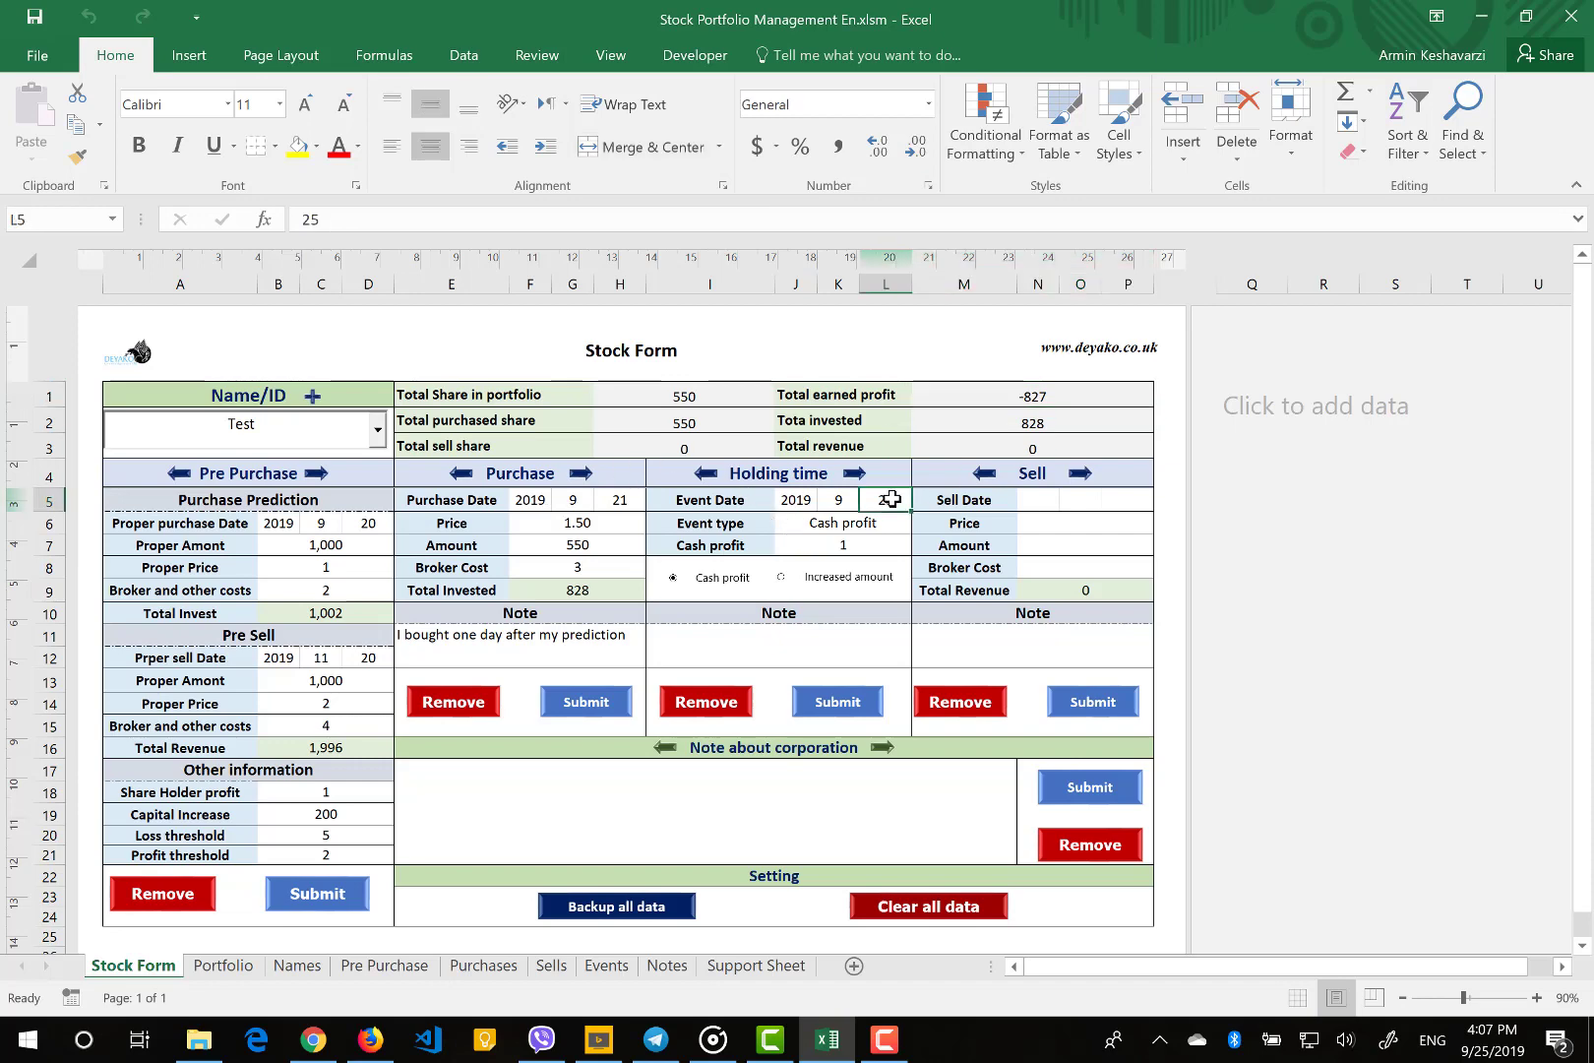
pyautogui.write('28')
pyautogui.click(871, 522)
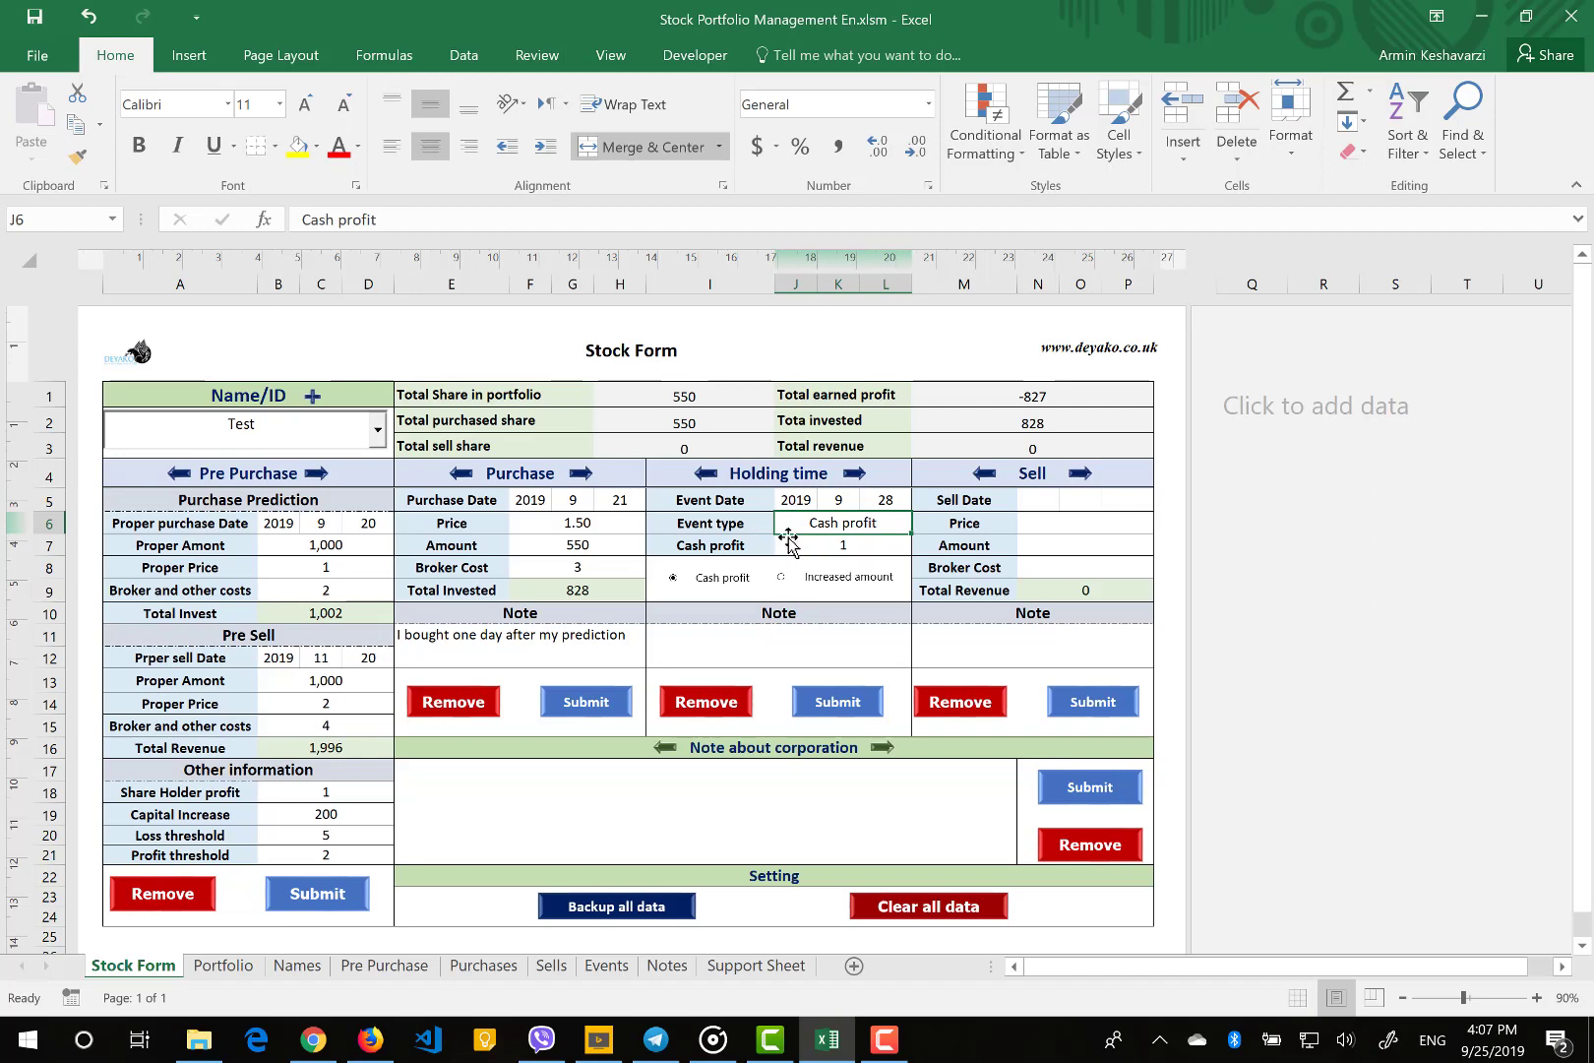
pyautogui.write('Inc')
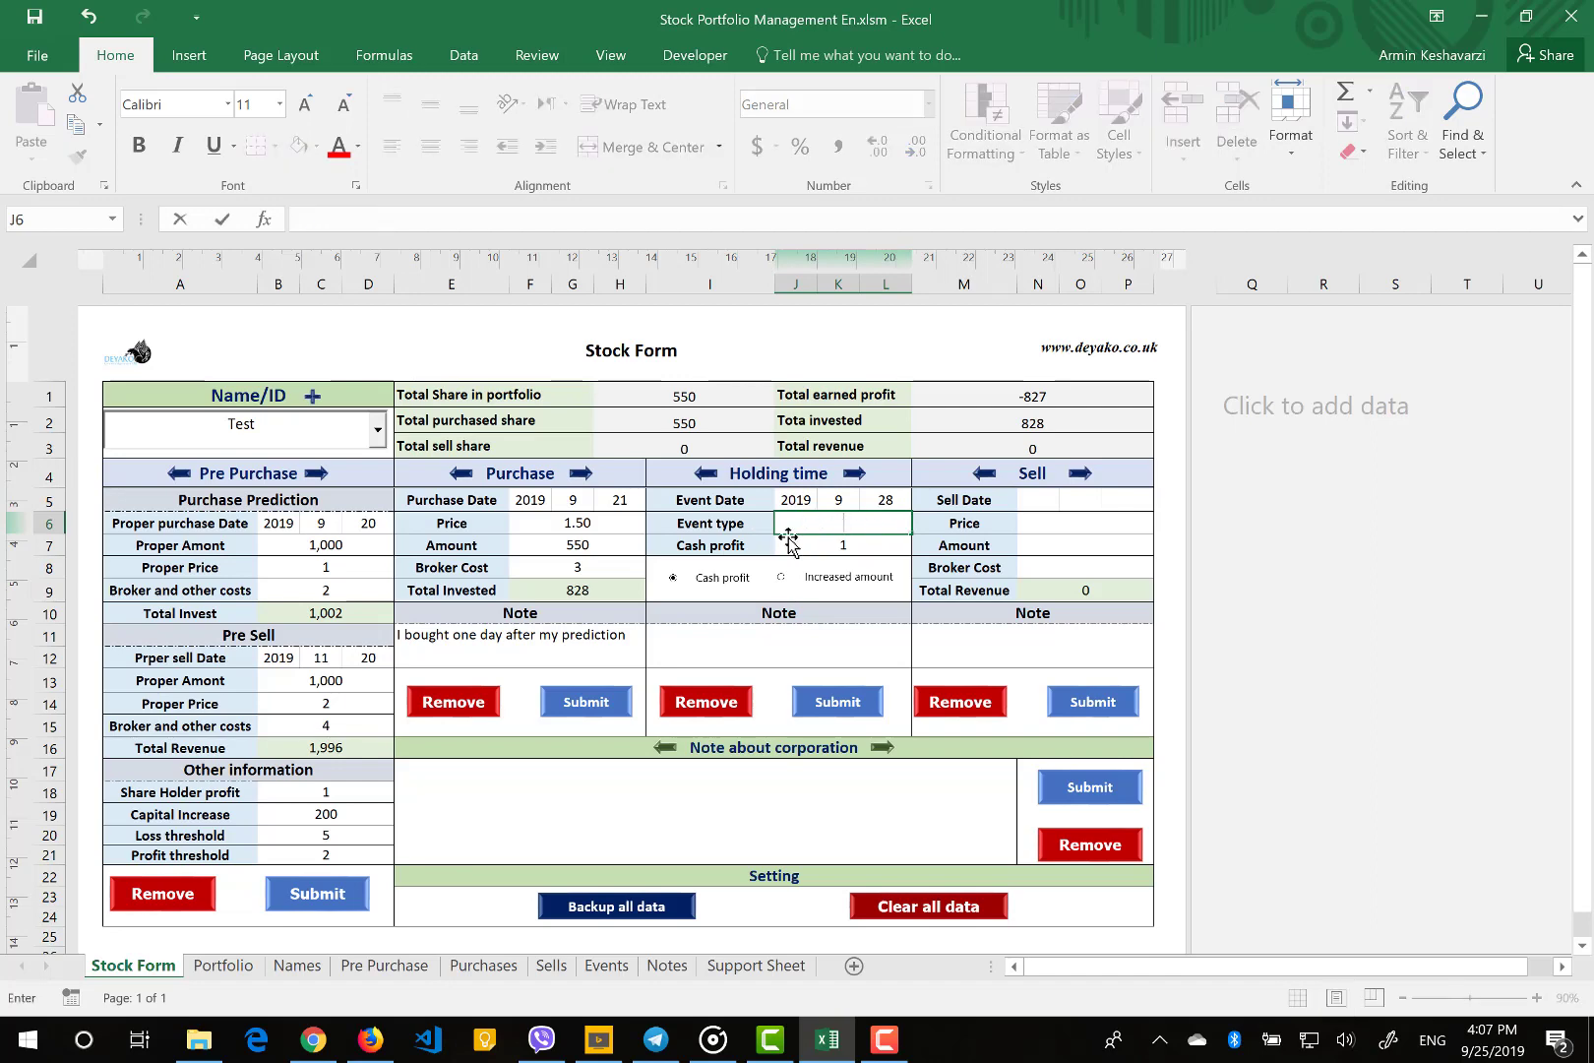
pyautogui.write('rease')
pyautogui.press('Return')
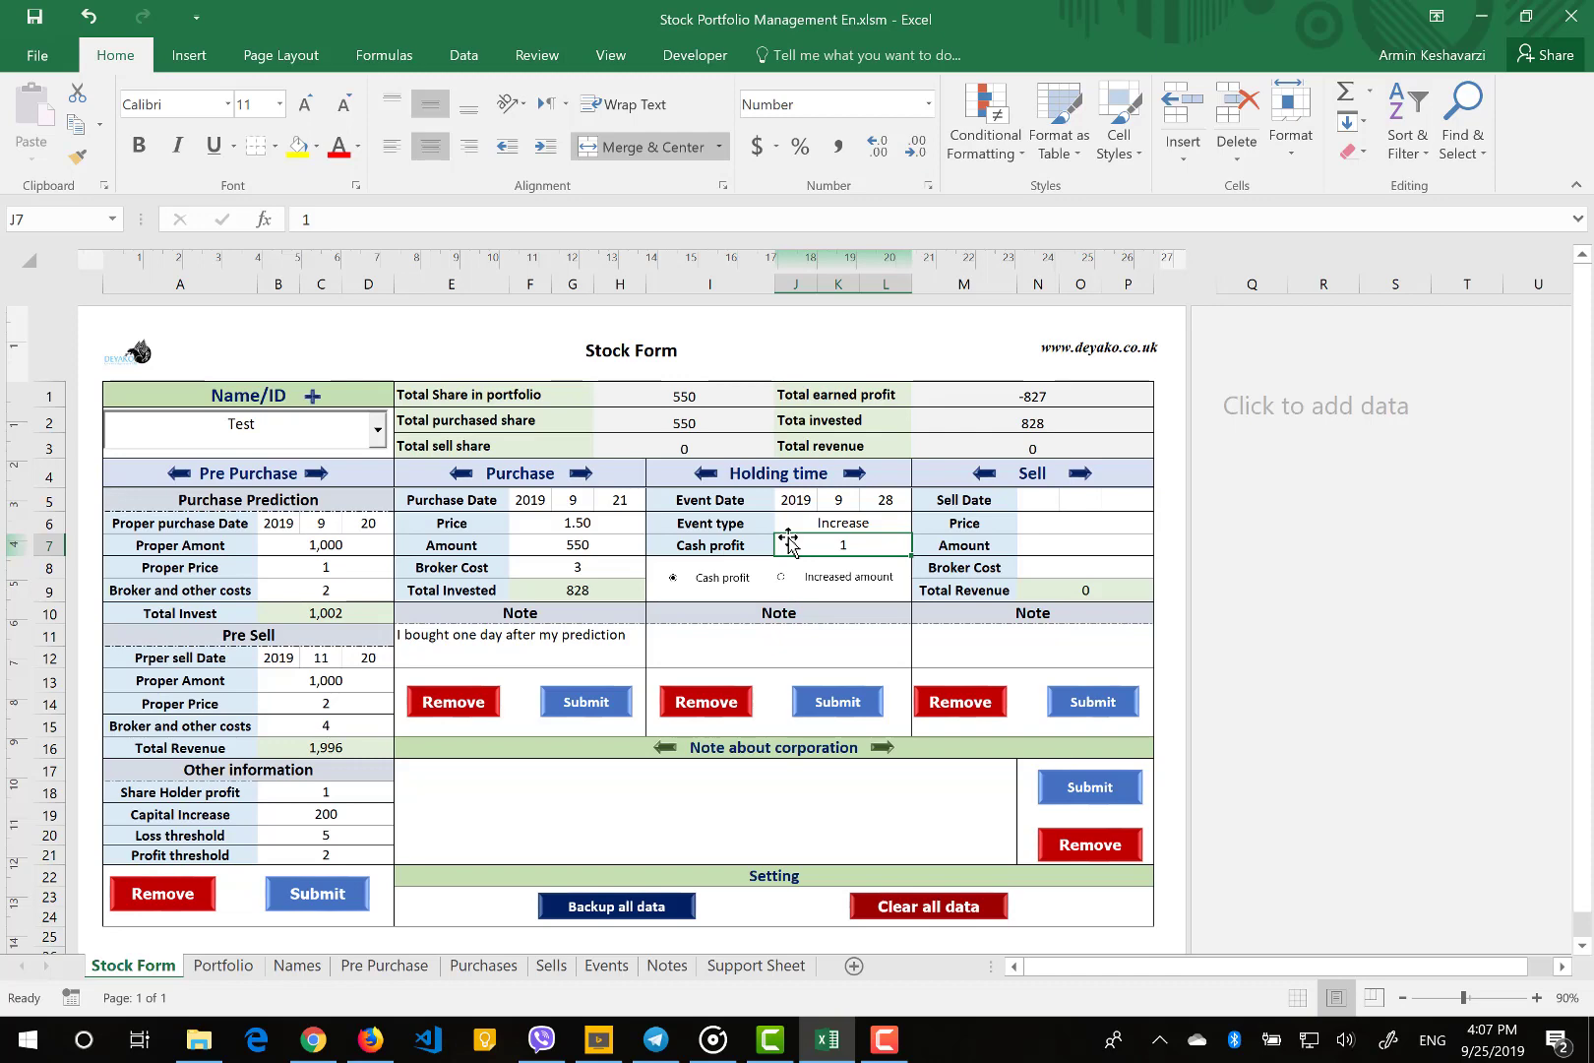
pyautogui.write('100')
pyautogui.press('Return')
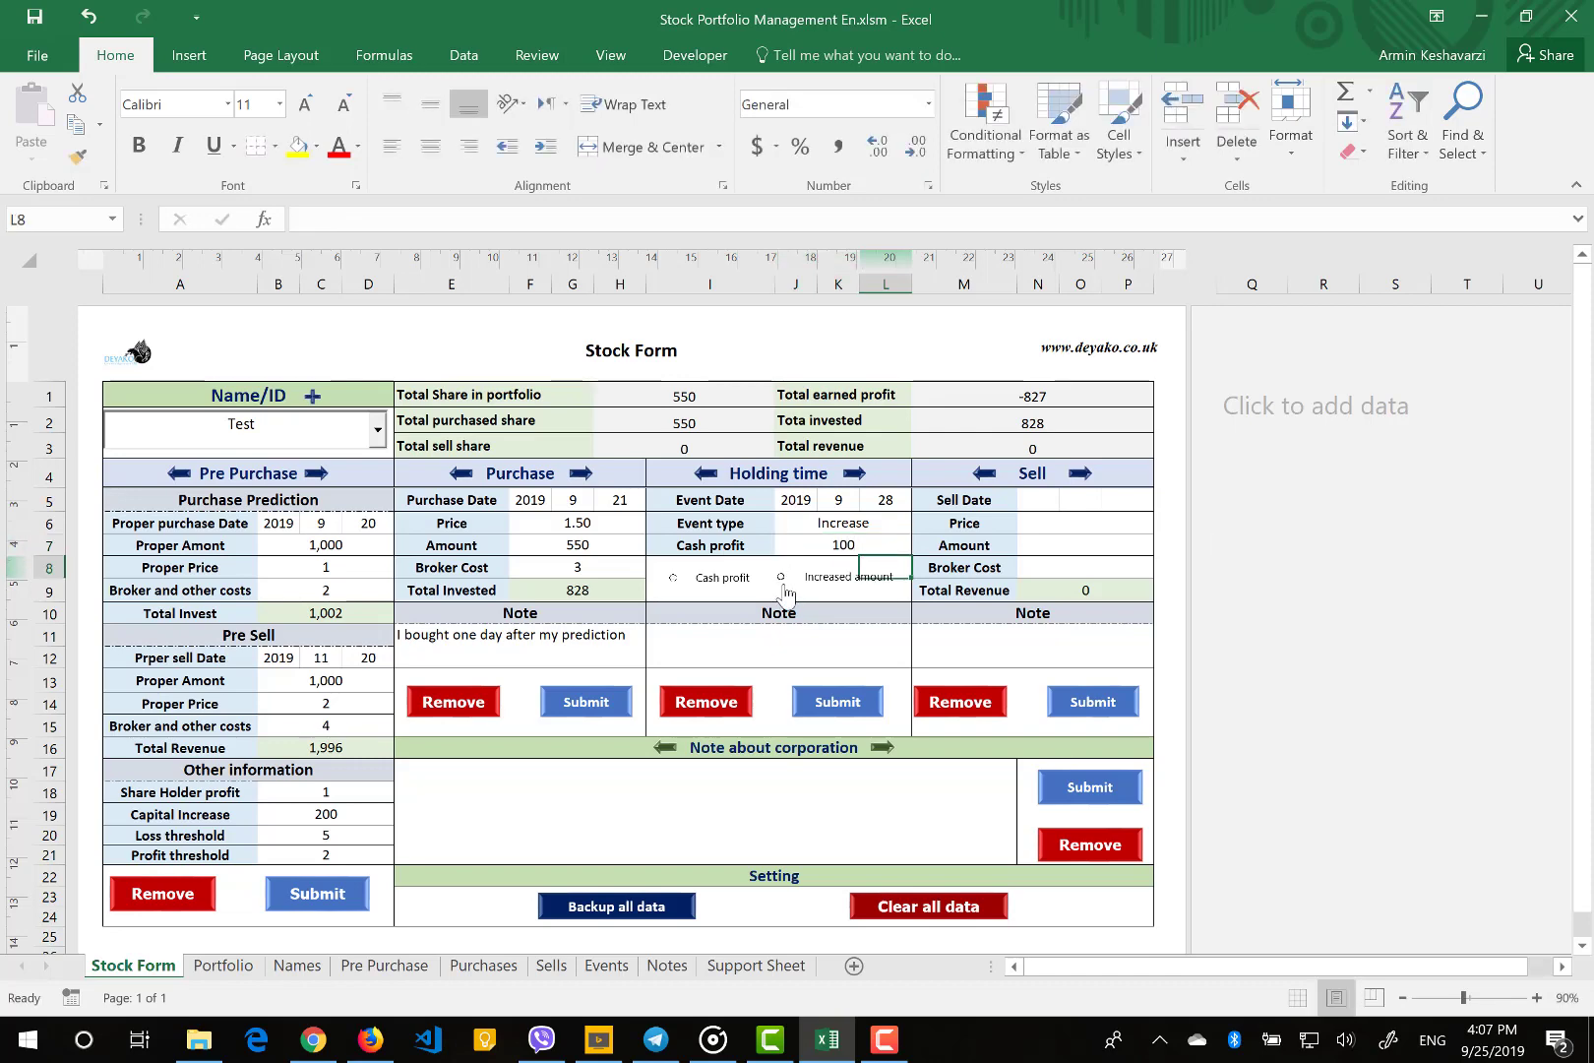
# Mark the holding time event as Increased amount and submit it
pyautogui.click(784, 583)
pyautogui.click(797, 647)
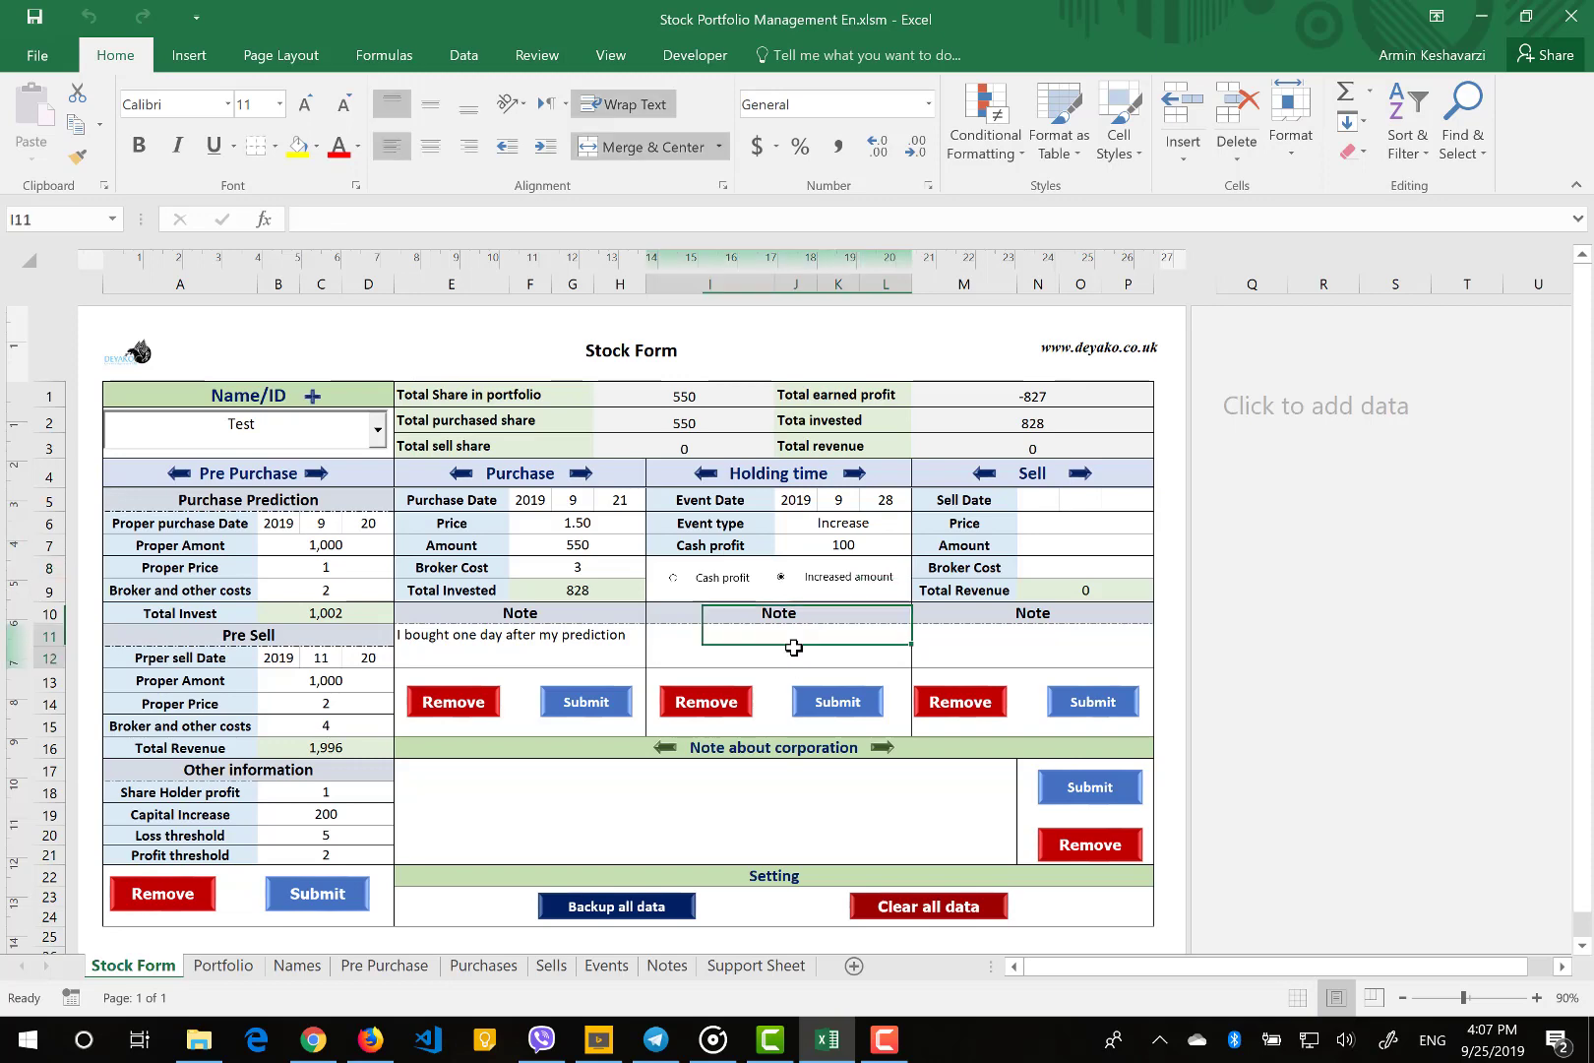
pyautogui.click(827, 709)
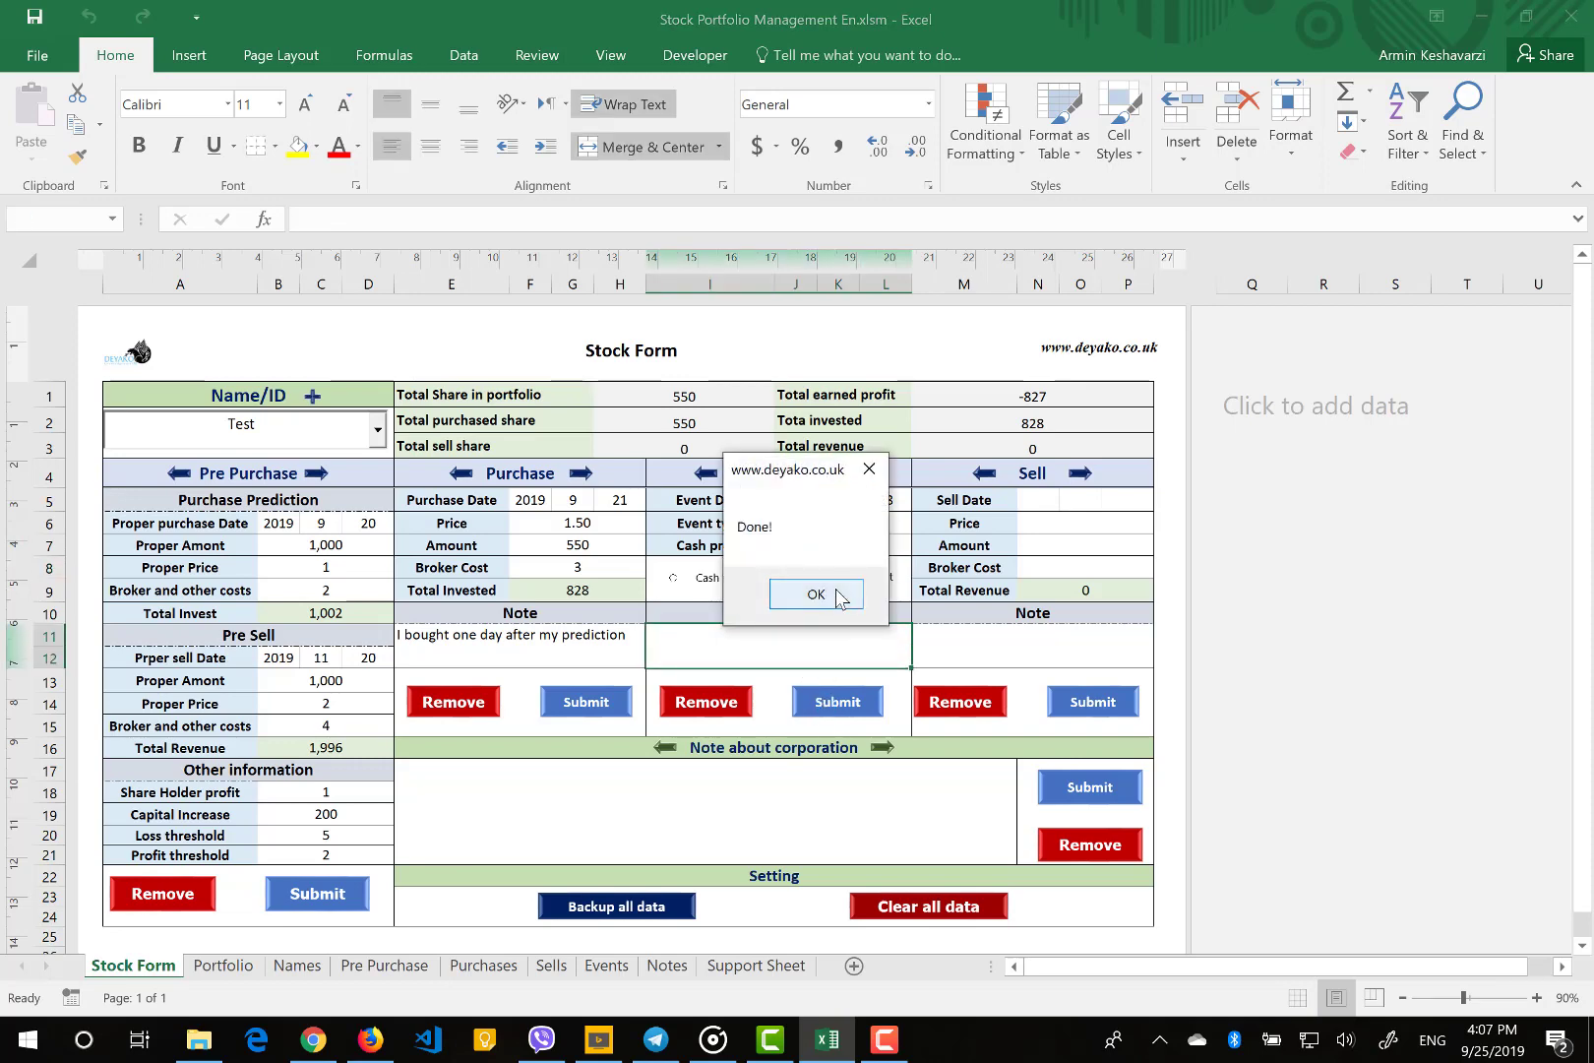
pyautogui.click(816, 595)
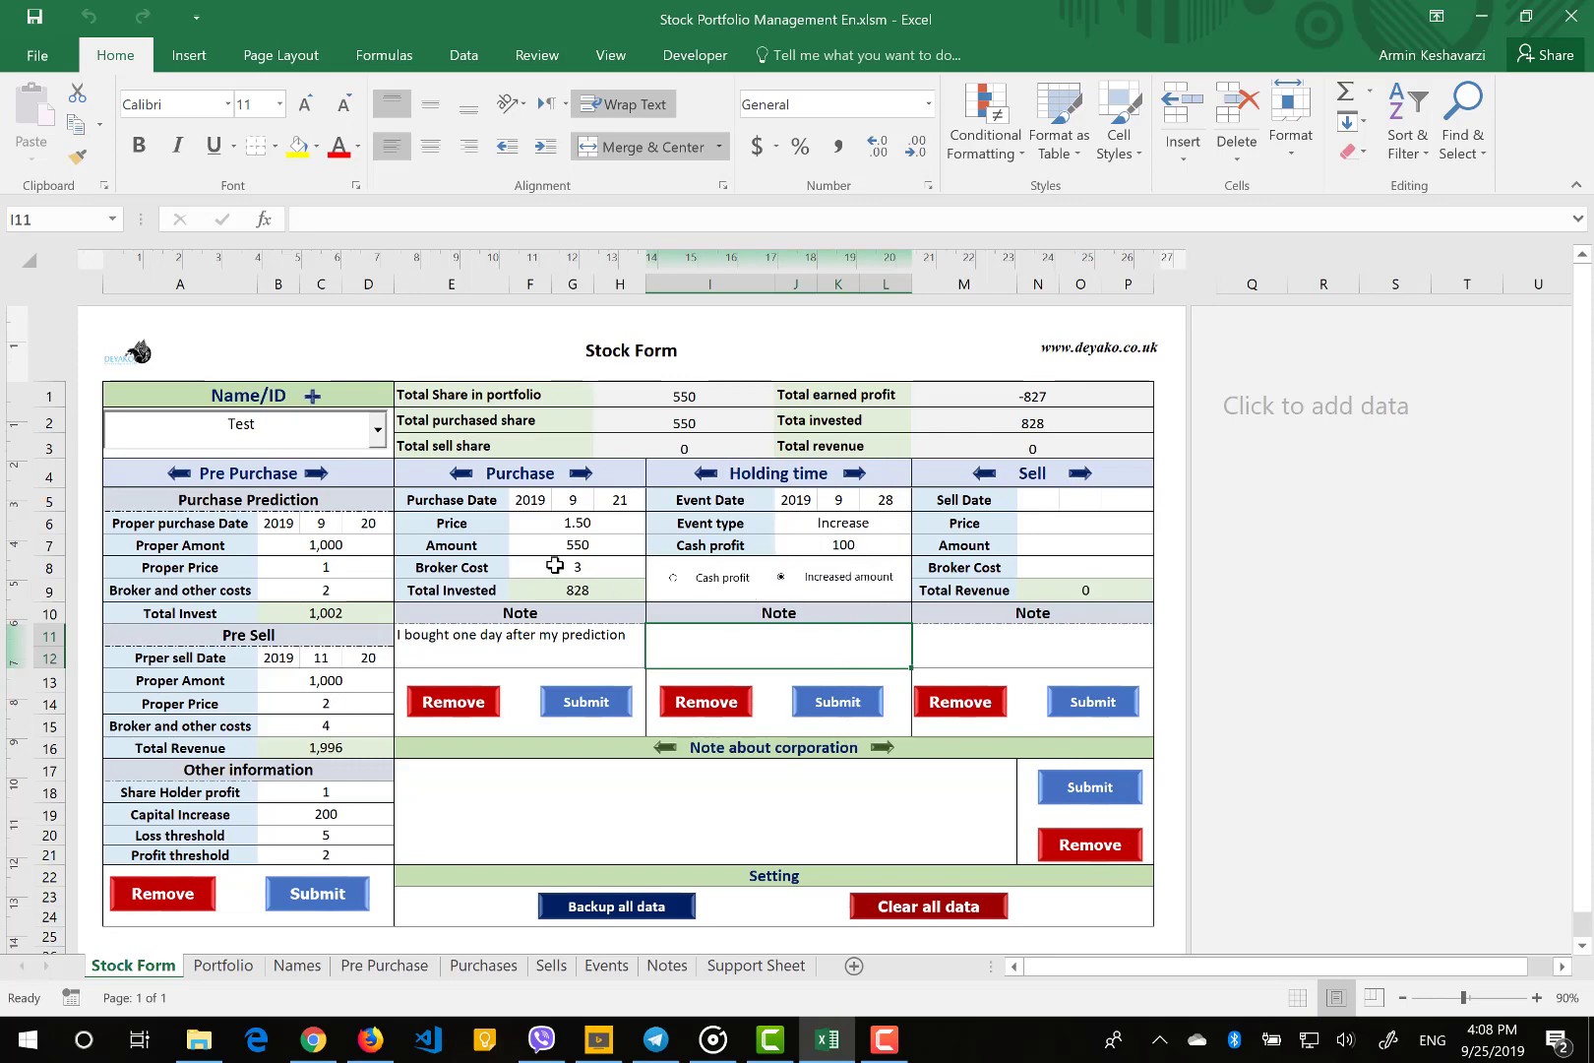
# Fill in a purchase for the share increase with day 28, price 0, amount 100, and broker cost 0
pyautogui.click(600, 503)
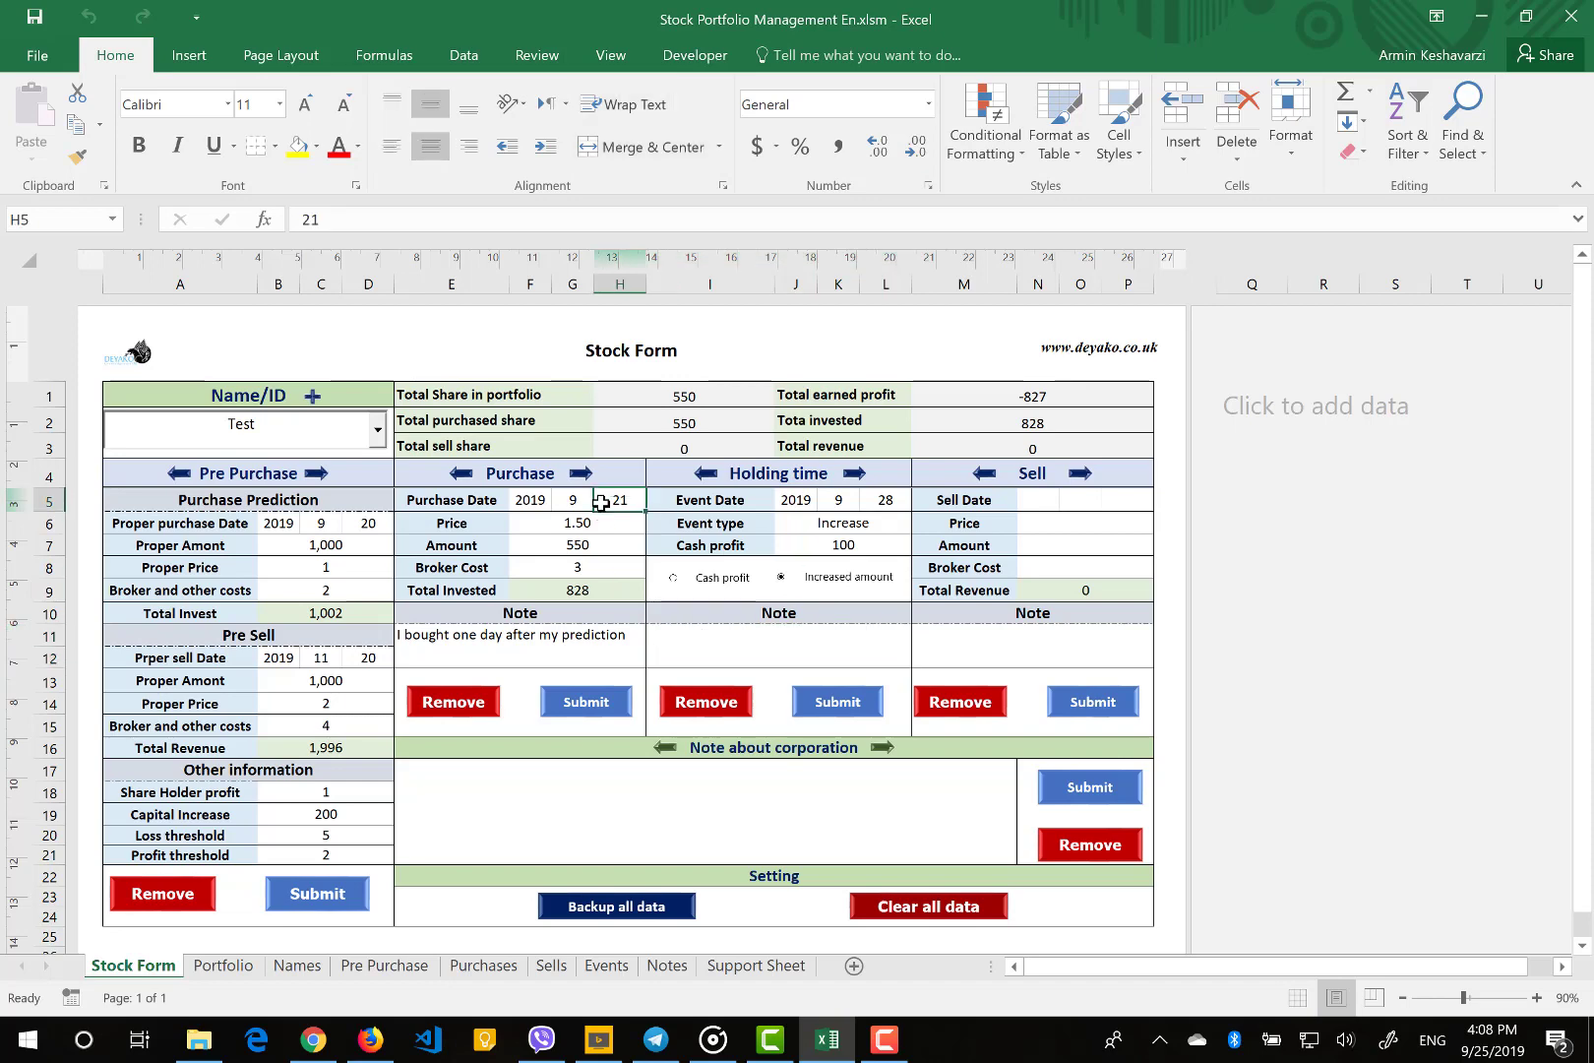
pyautogui.write('28')
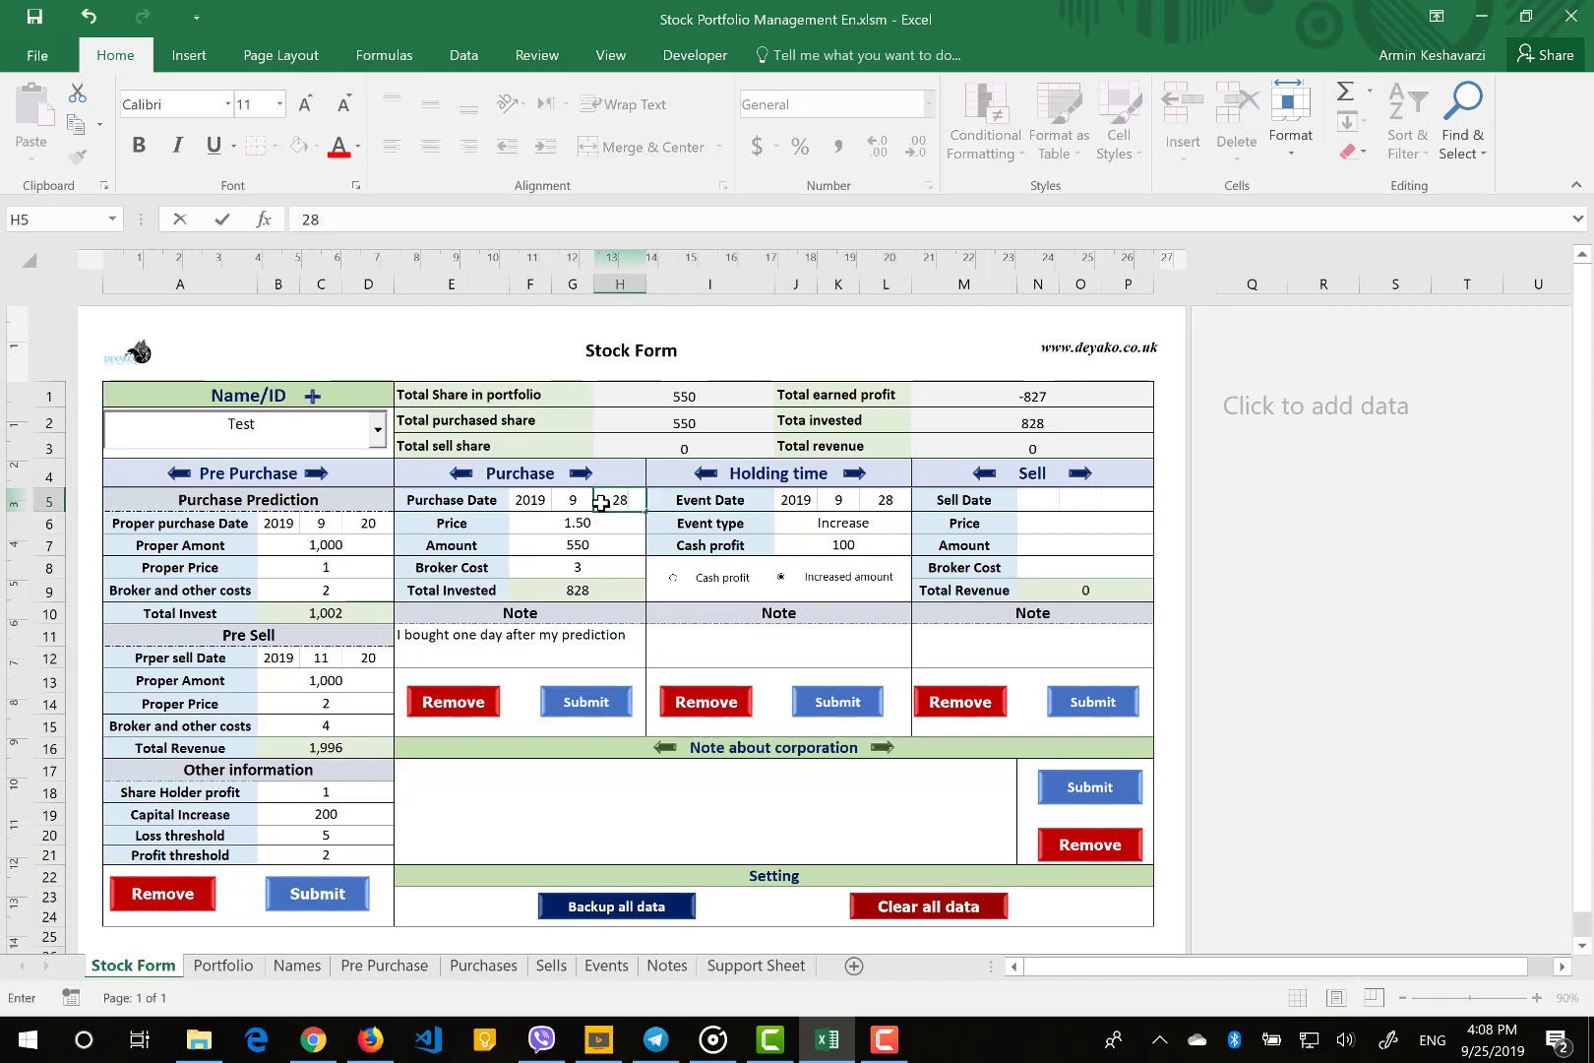
pyautogui.press('Return')
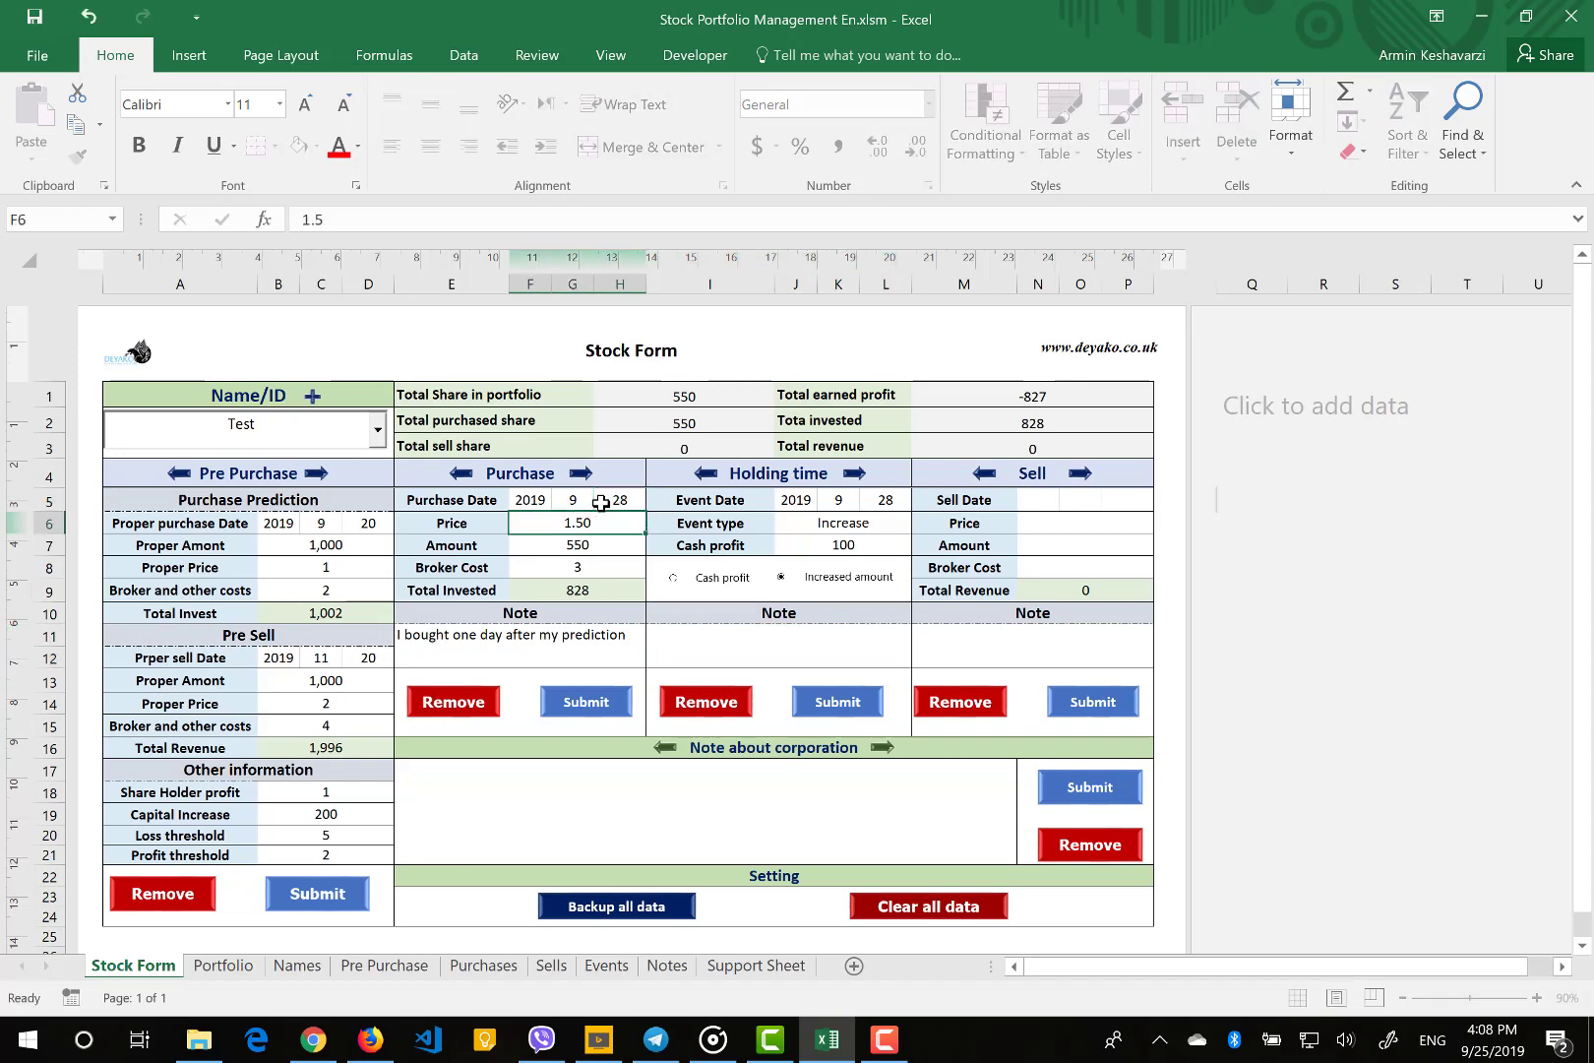
pyautogui.write('0')
pyautogui.press('Return')
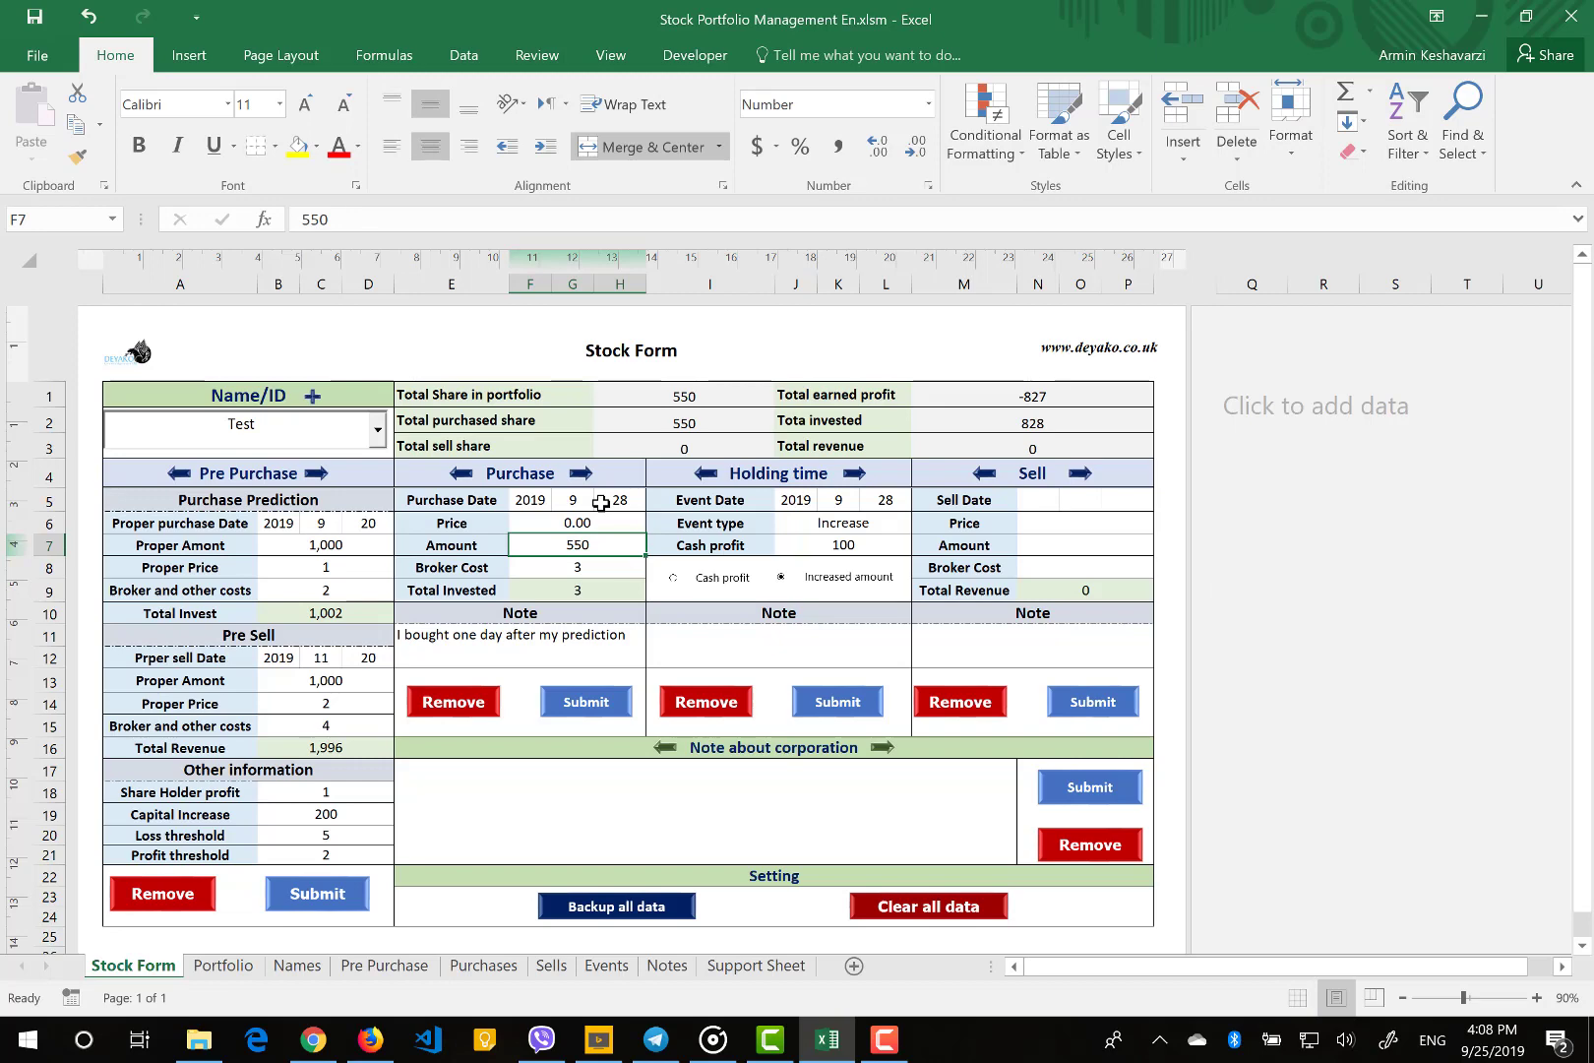
pyautogui.write('100')
pyautogui.press('Return')
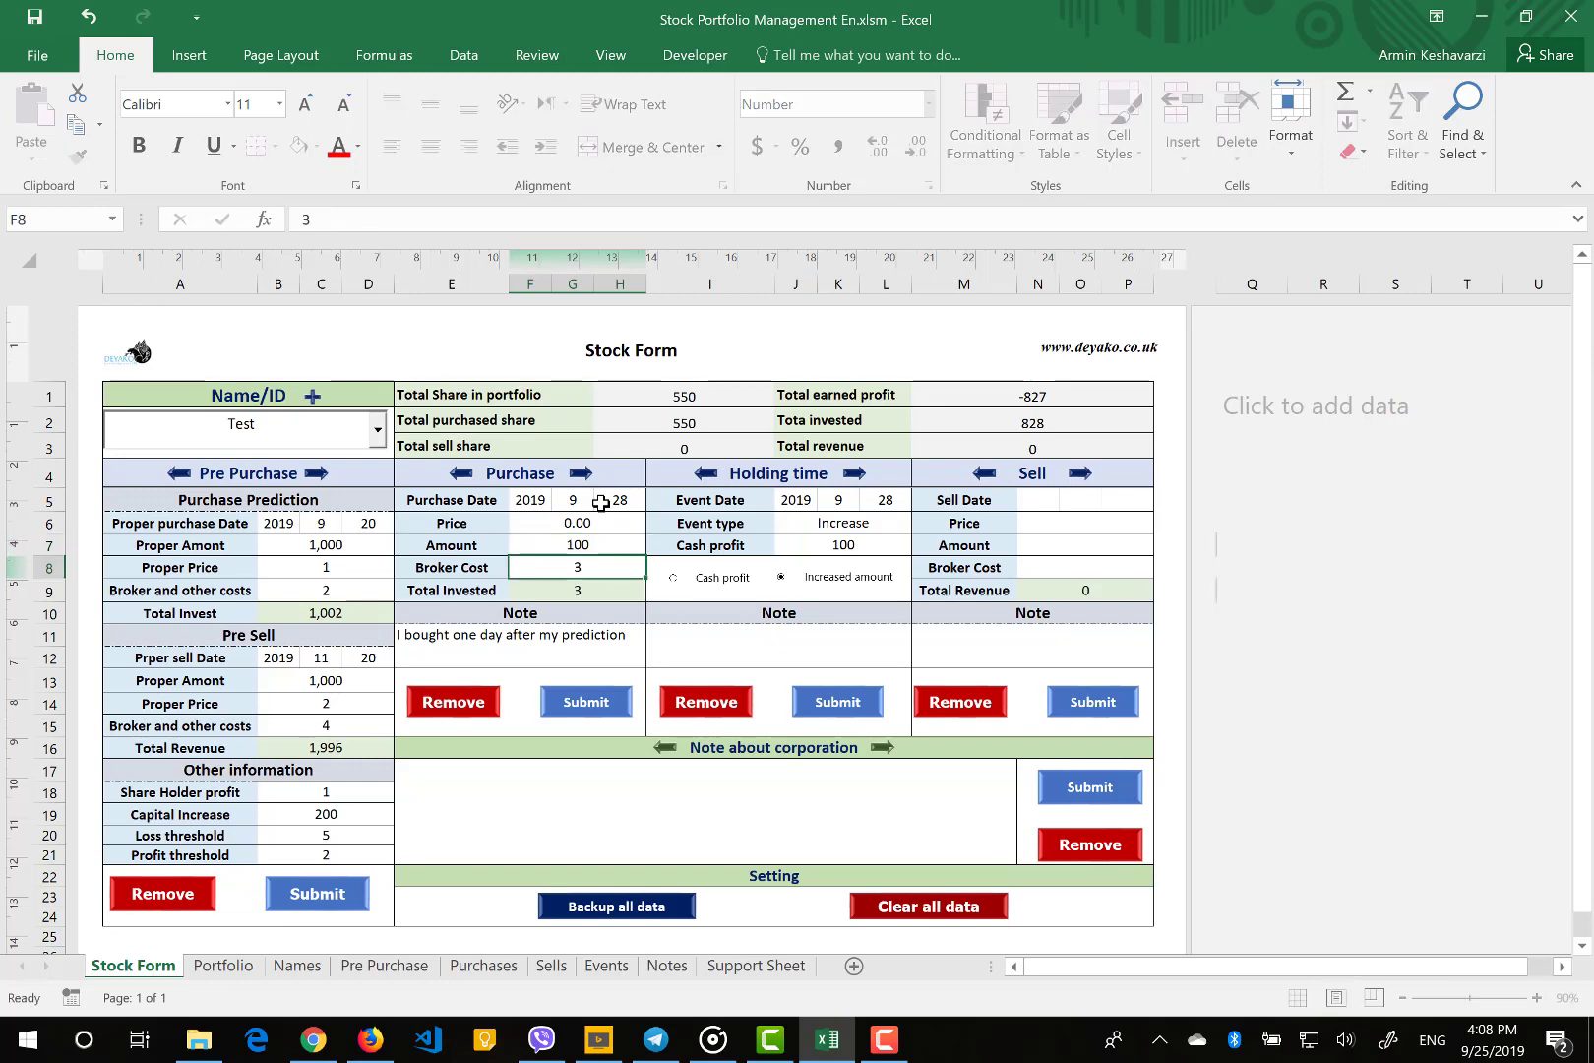
pyautogui.write('0')
pyautogui.press('Return')
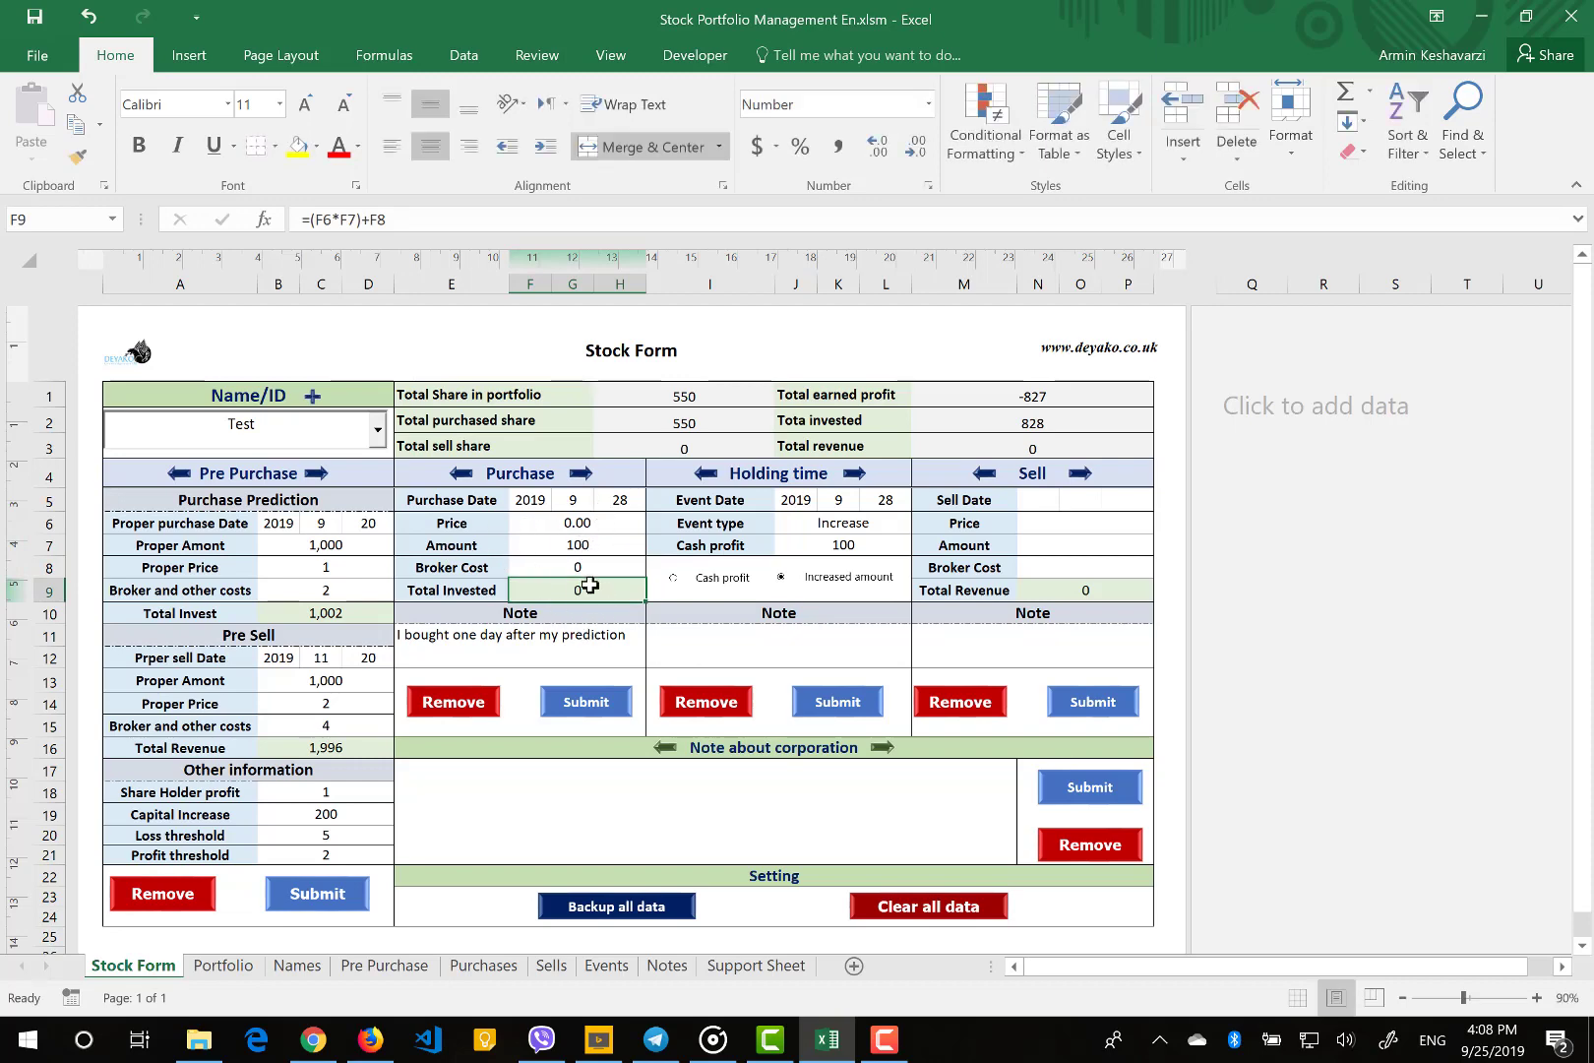
# Replace the purchase note with "Prize of increase capital", submit the purchase, and inspect the total share in portfolio formula
pyautogui.click(571, 638)
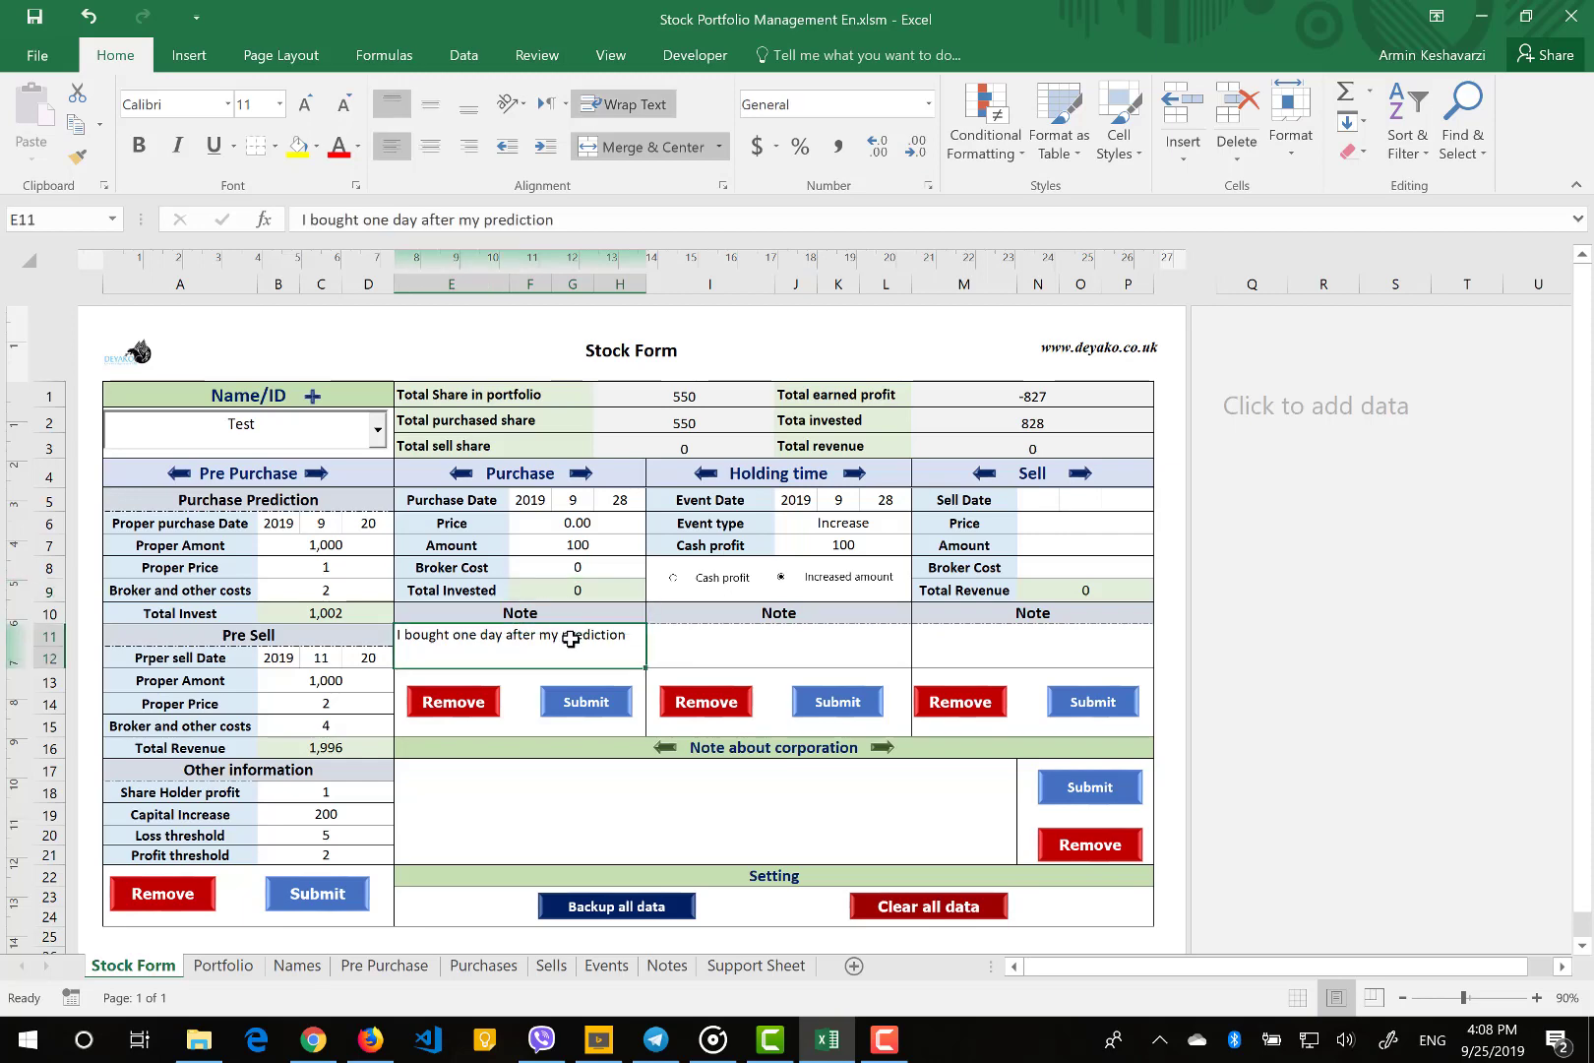
pyautogui.press('Delete')
pyautogui.write('Prize ')
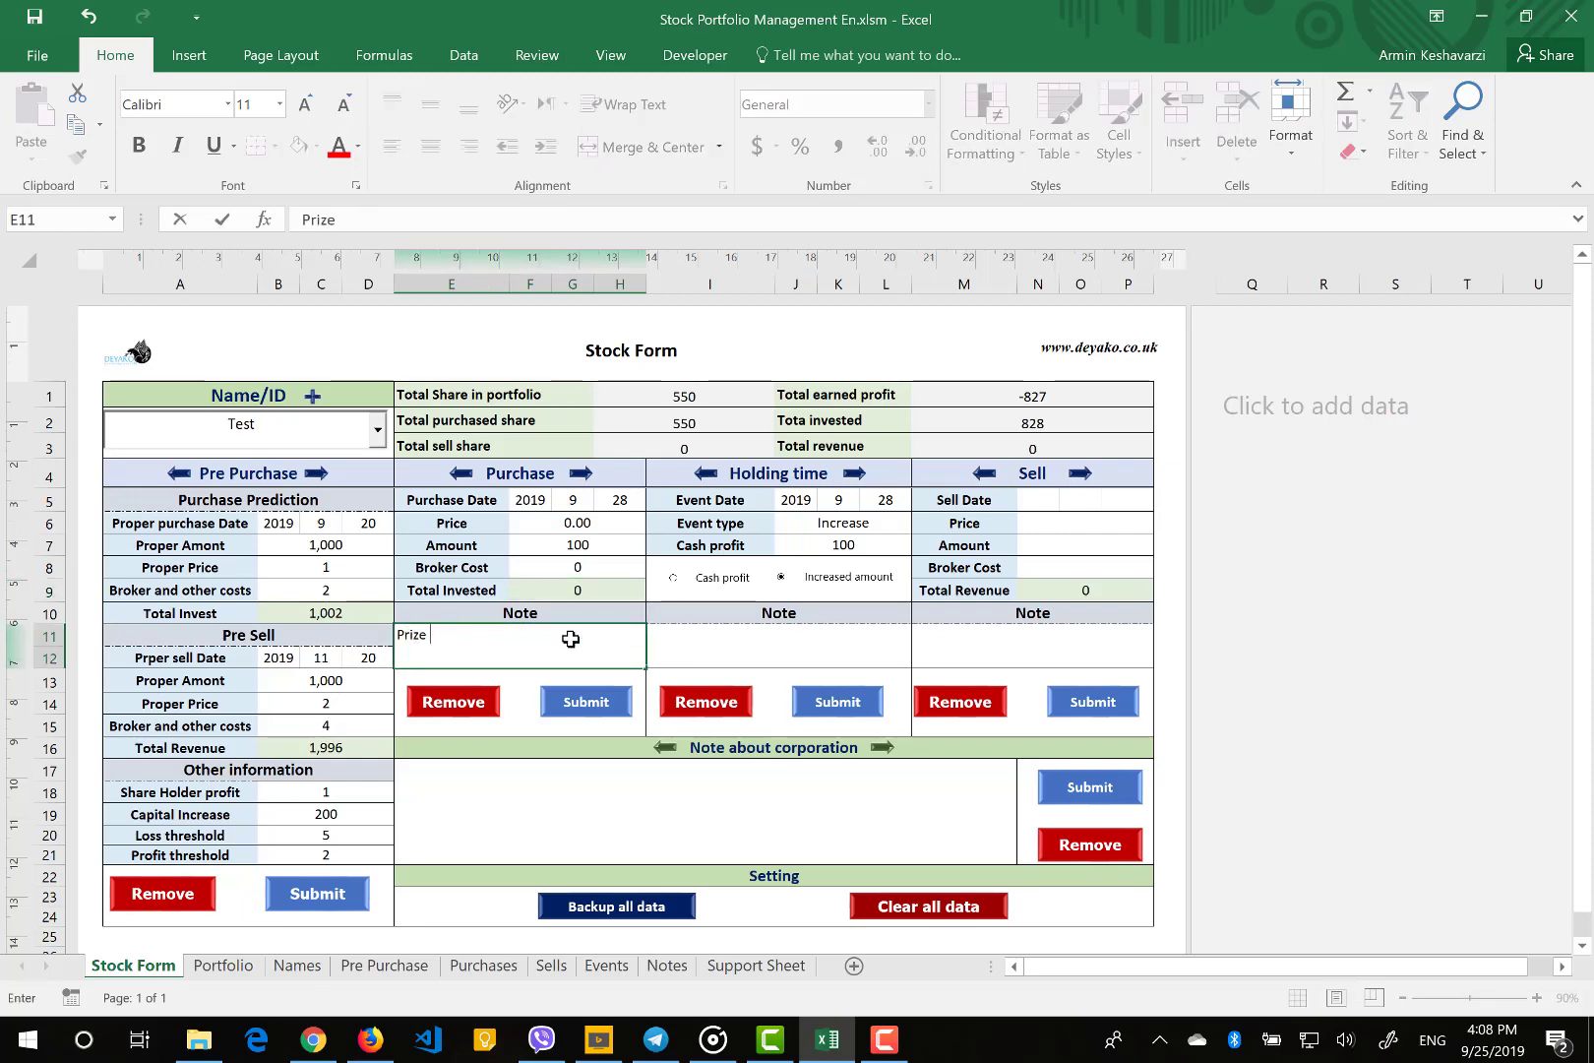
pyautogui.write('of increase capital')
pyautogui.press('Return')
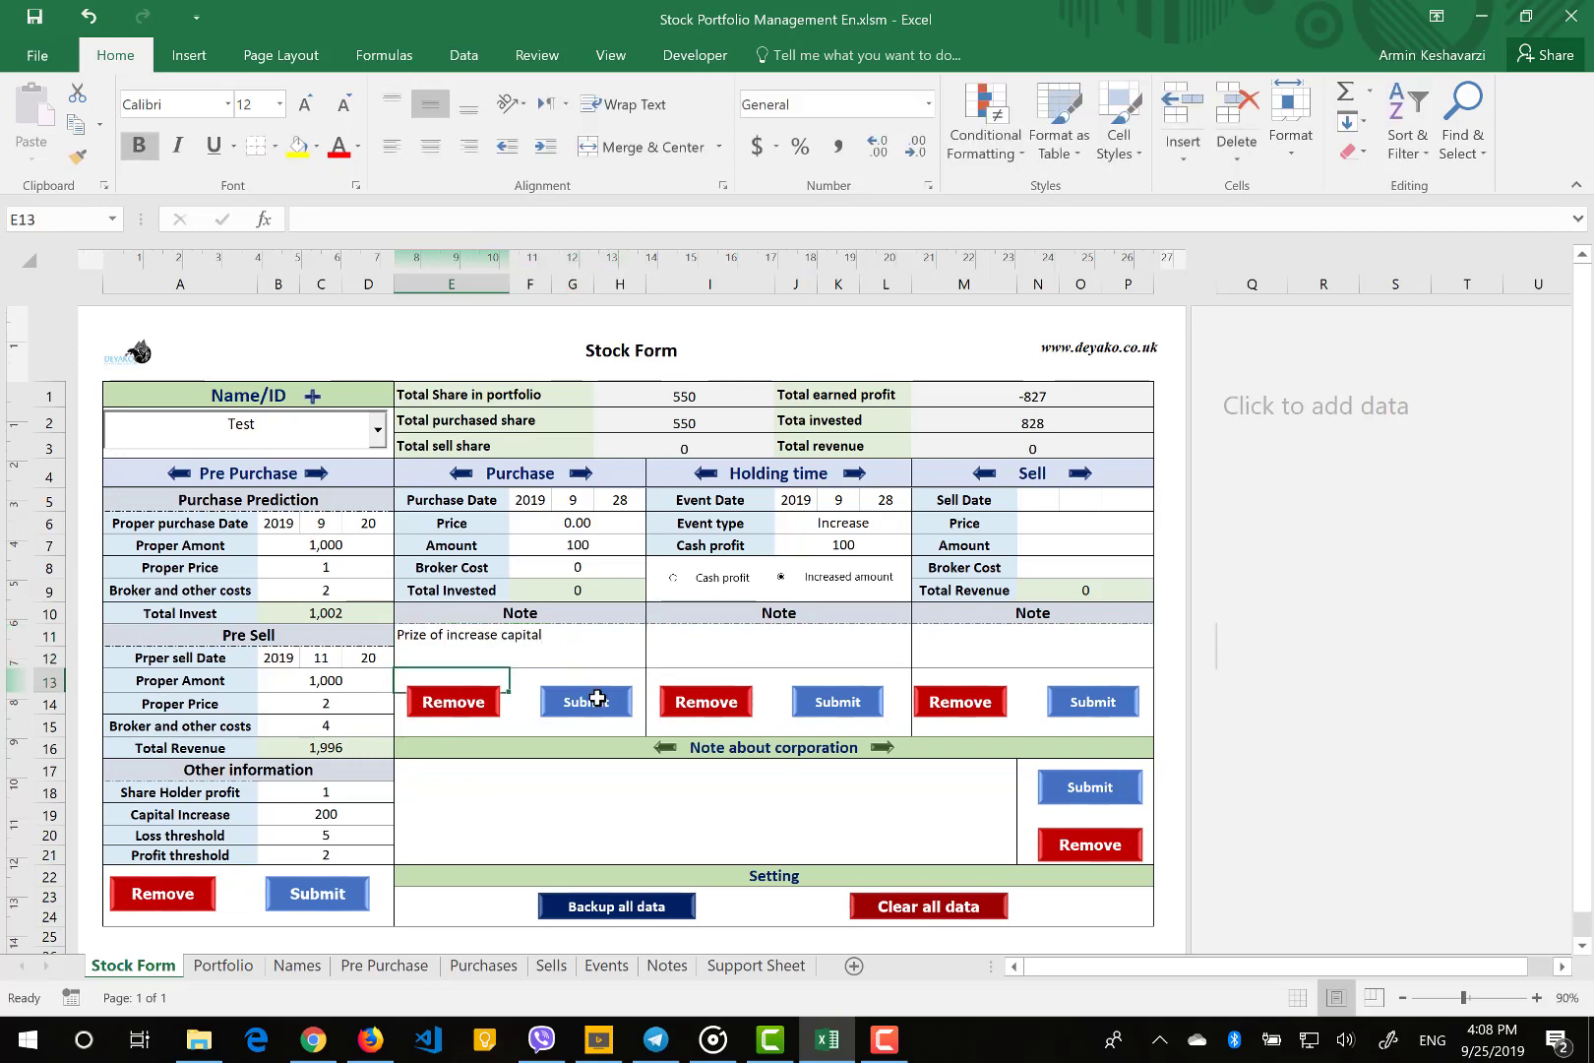
pyautogui.click(591, 702)
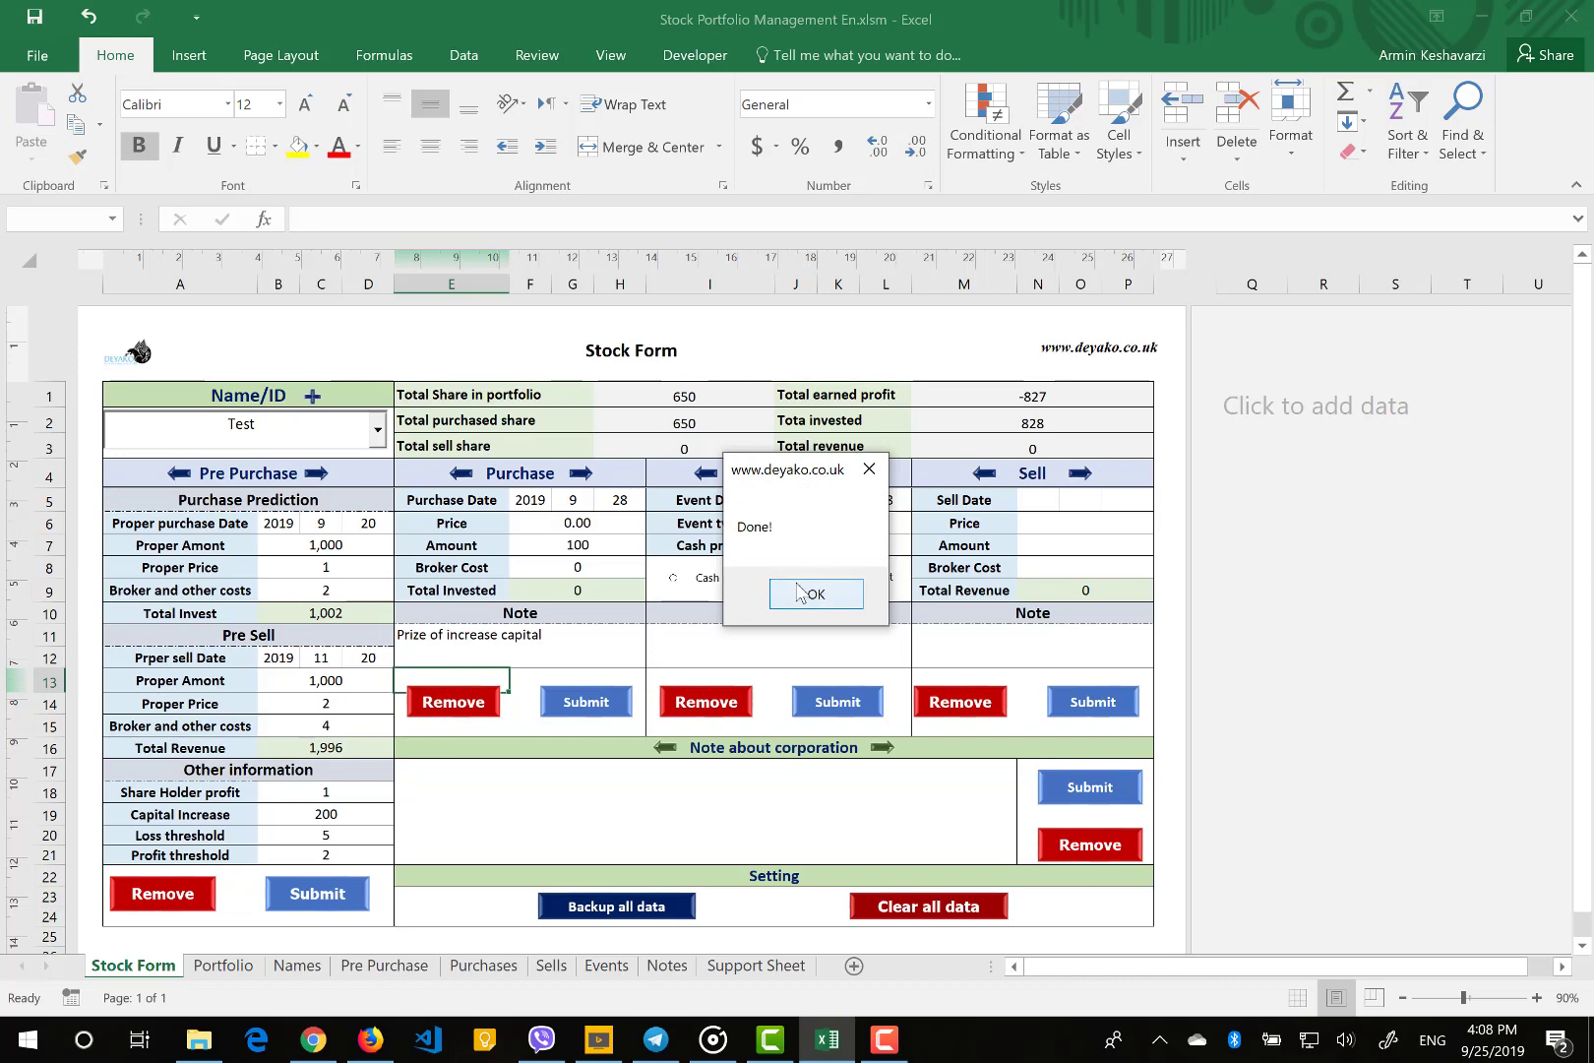
pyautogui.click(802, 593)
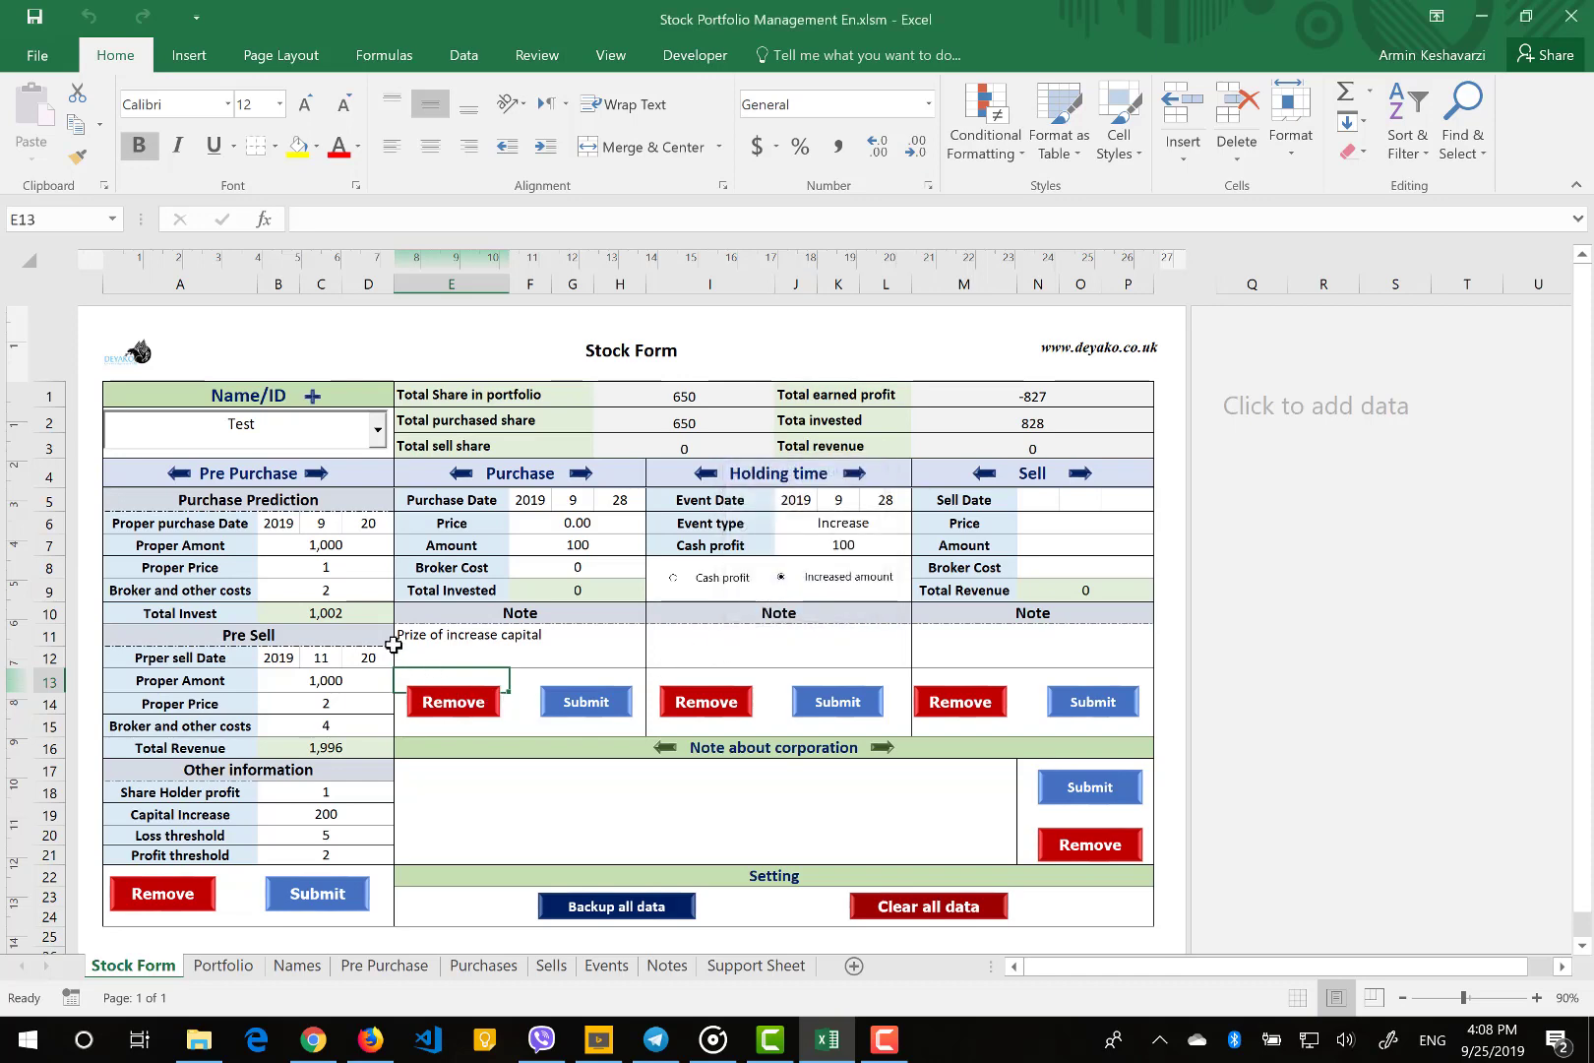
pyautogui.click(706, 390)
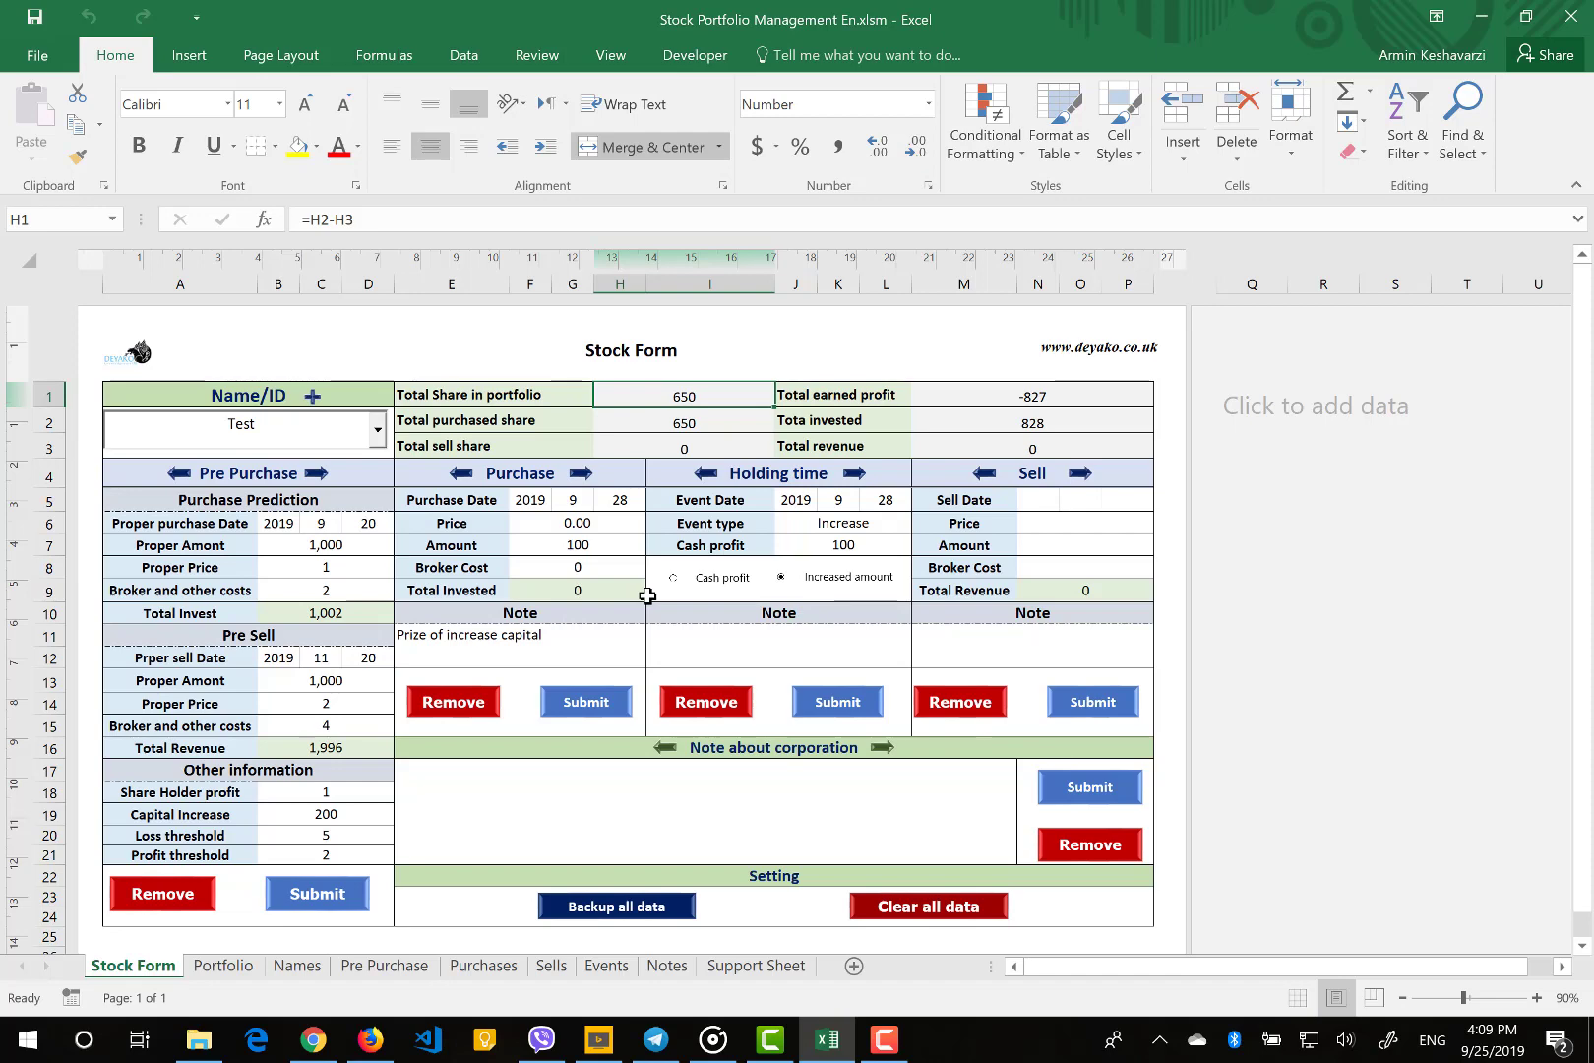
# Set the holding time event's day to 29 and switch its value label to "Increased amount"
pyautogui.click(836, 545)
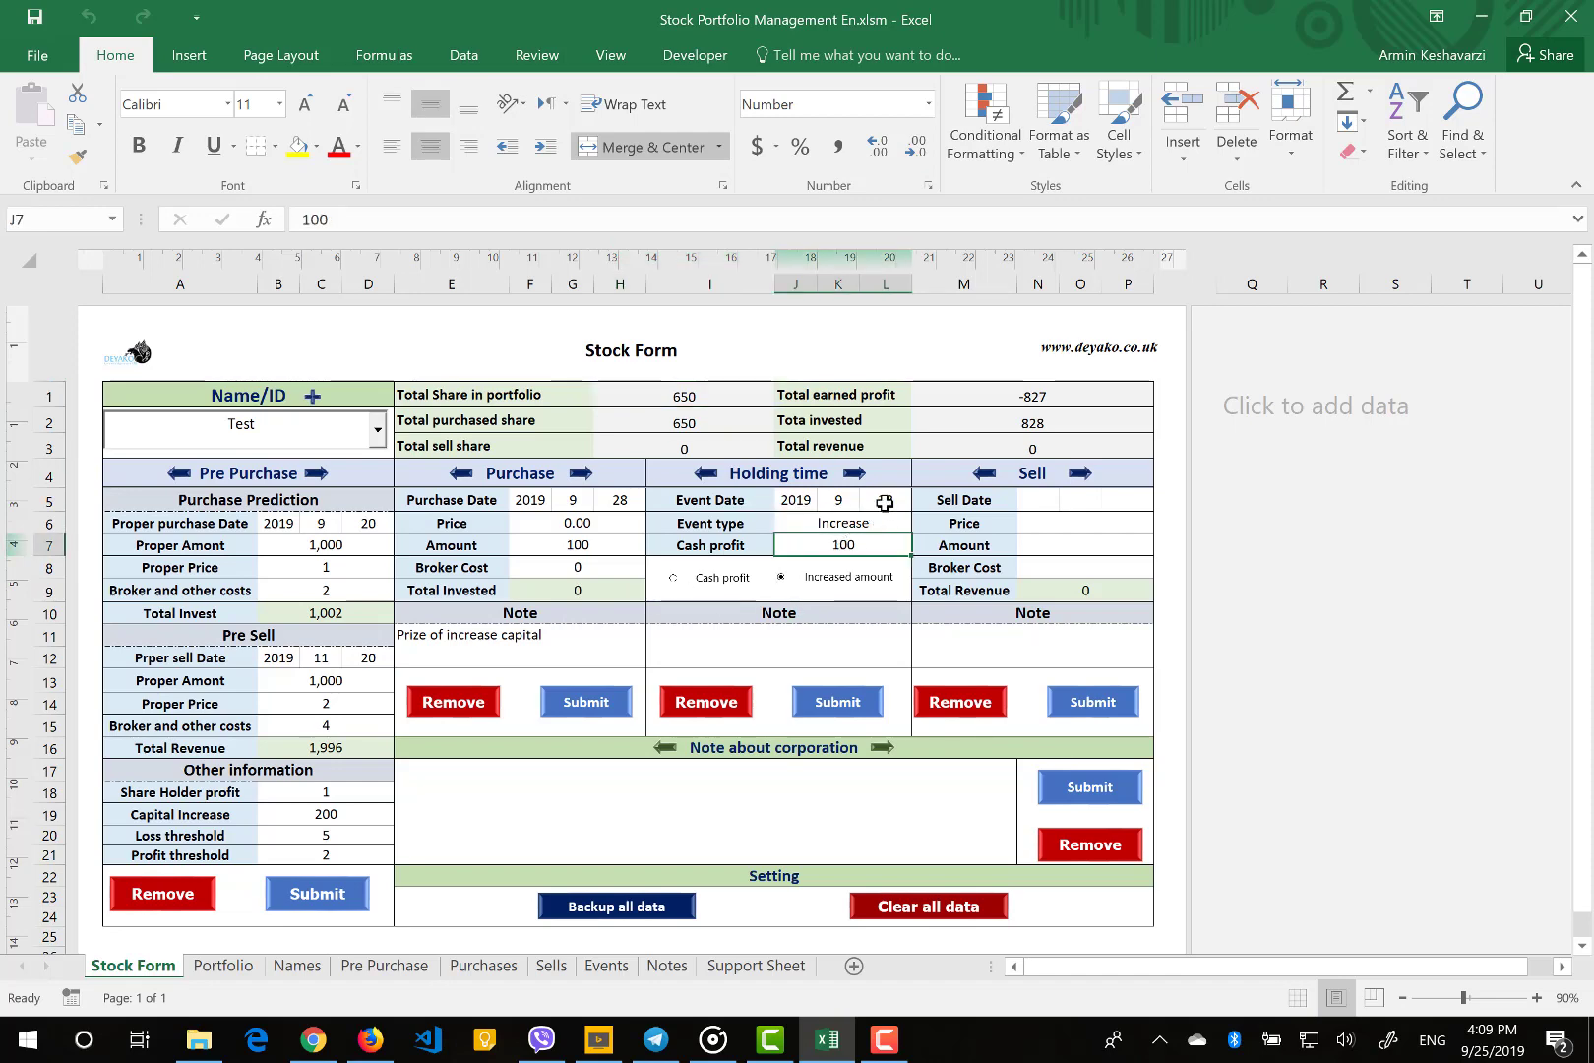
pyautogui.click(885, 503)
pyautogui.write('29')
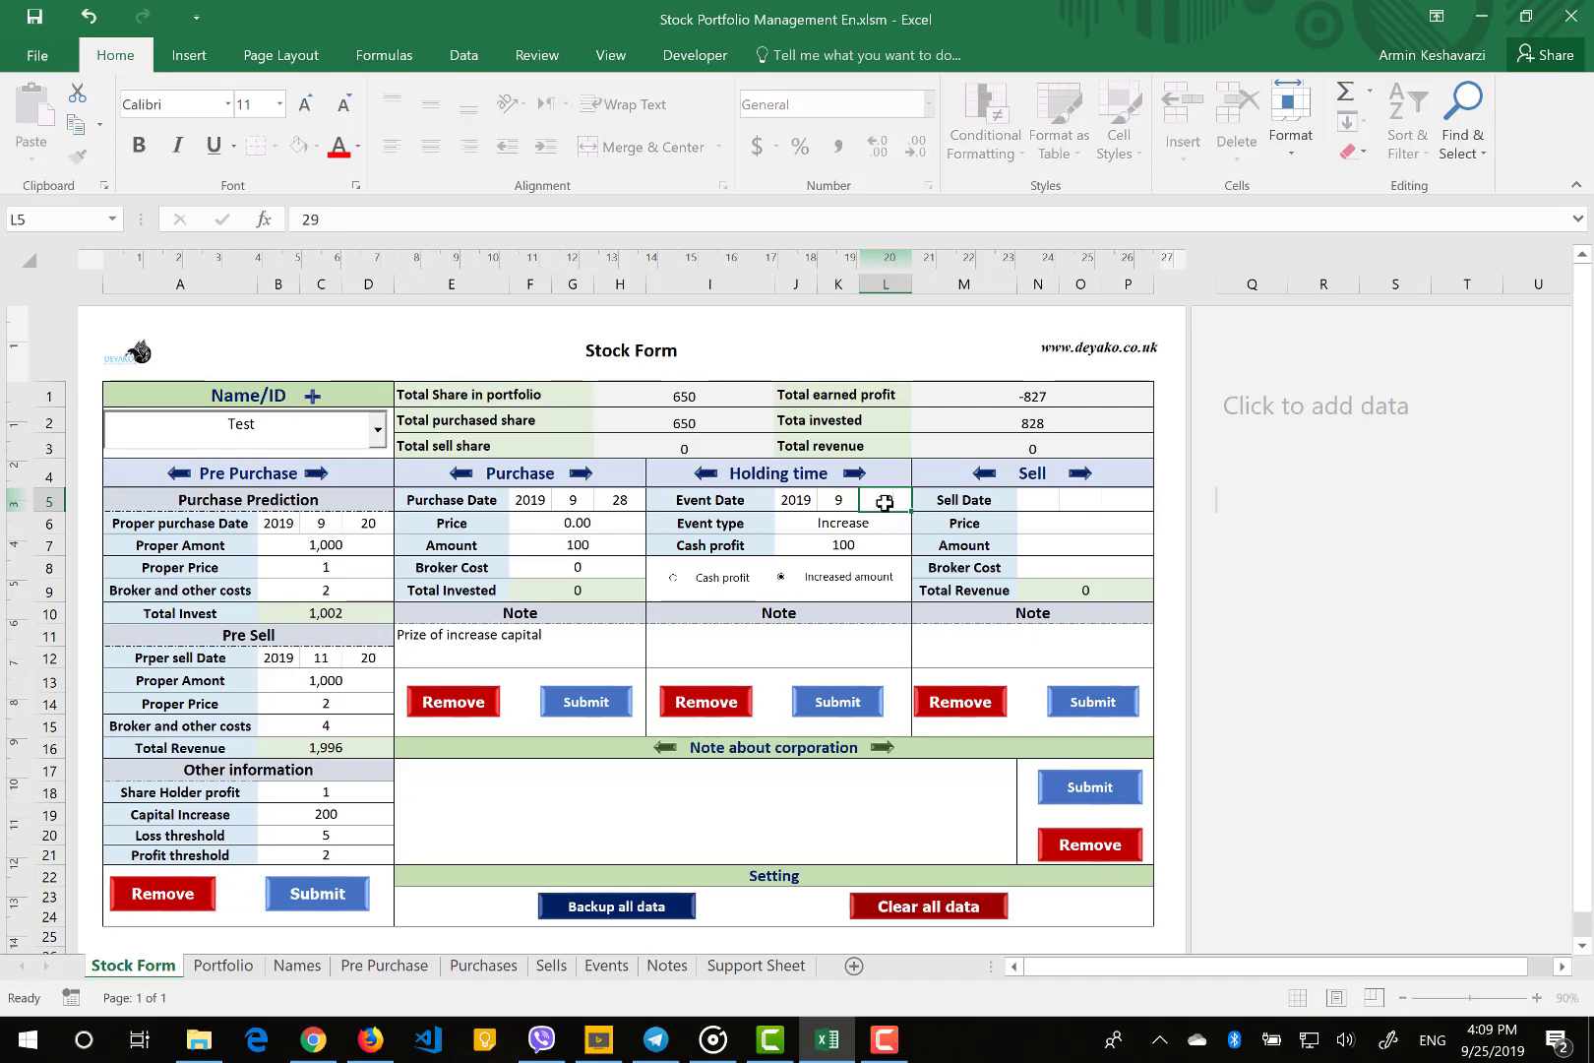
pyautogui.press('Return')
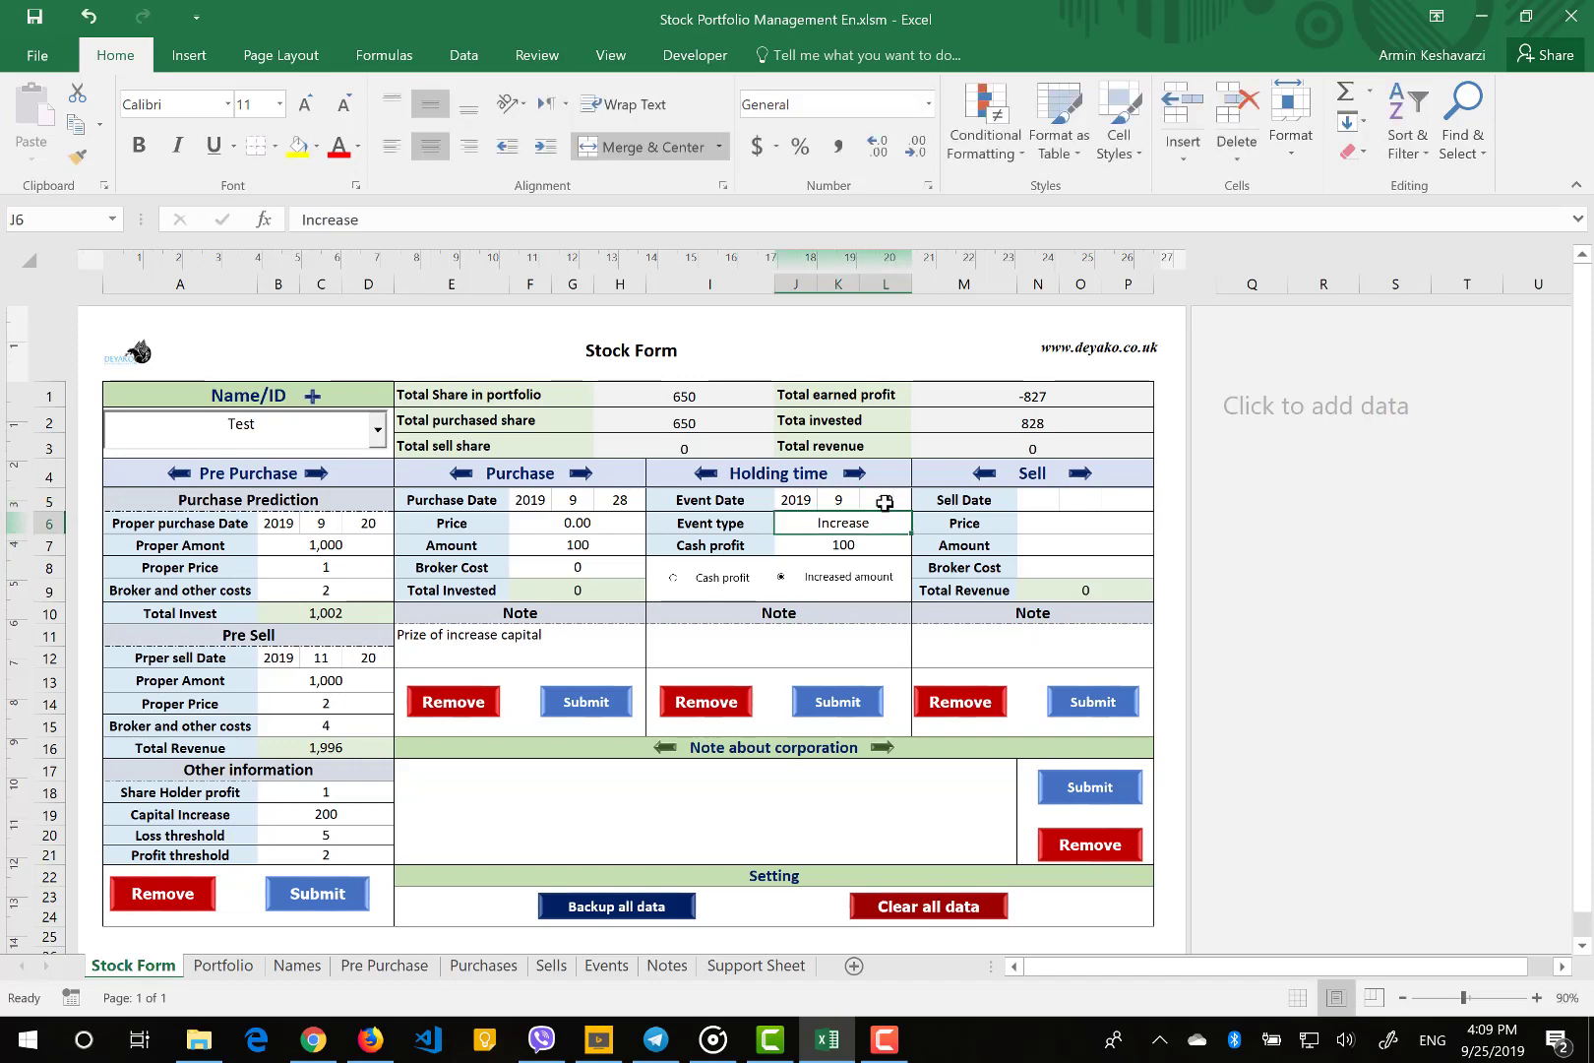
pyautogui.click(763, 548)
pyautogui.click(785, 545)
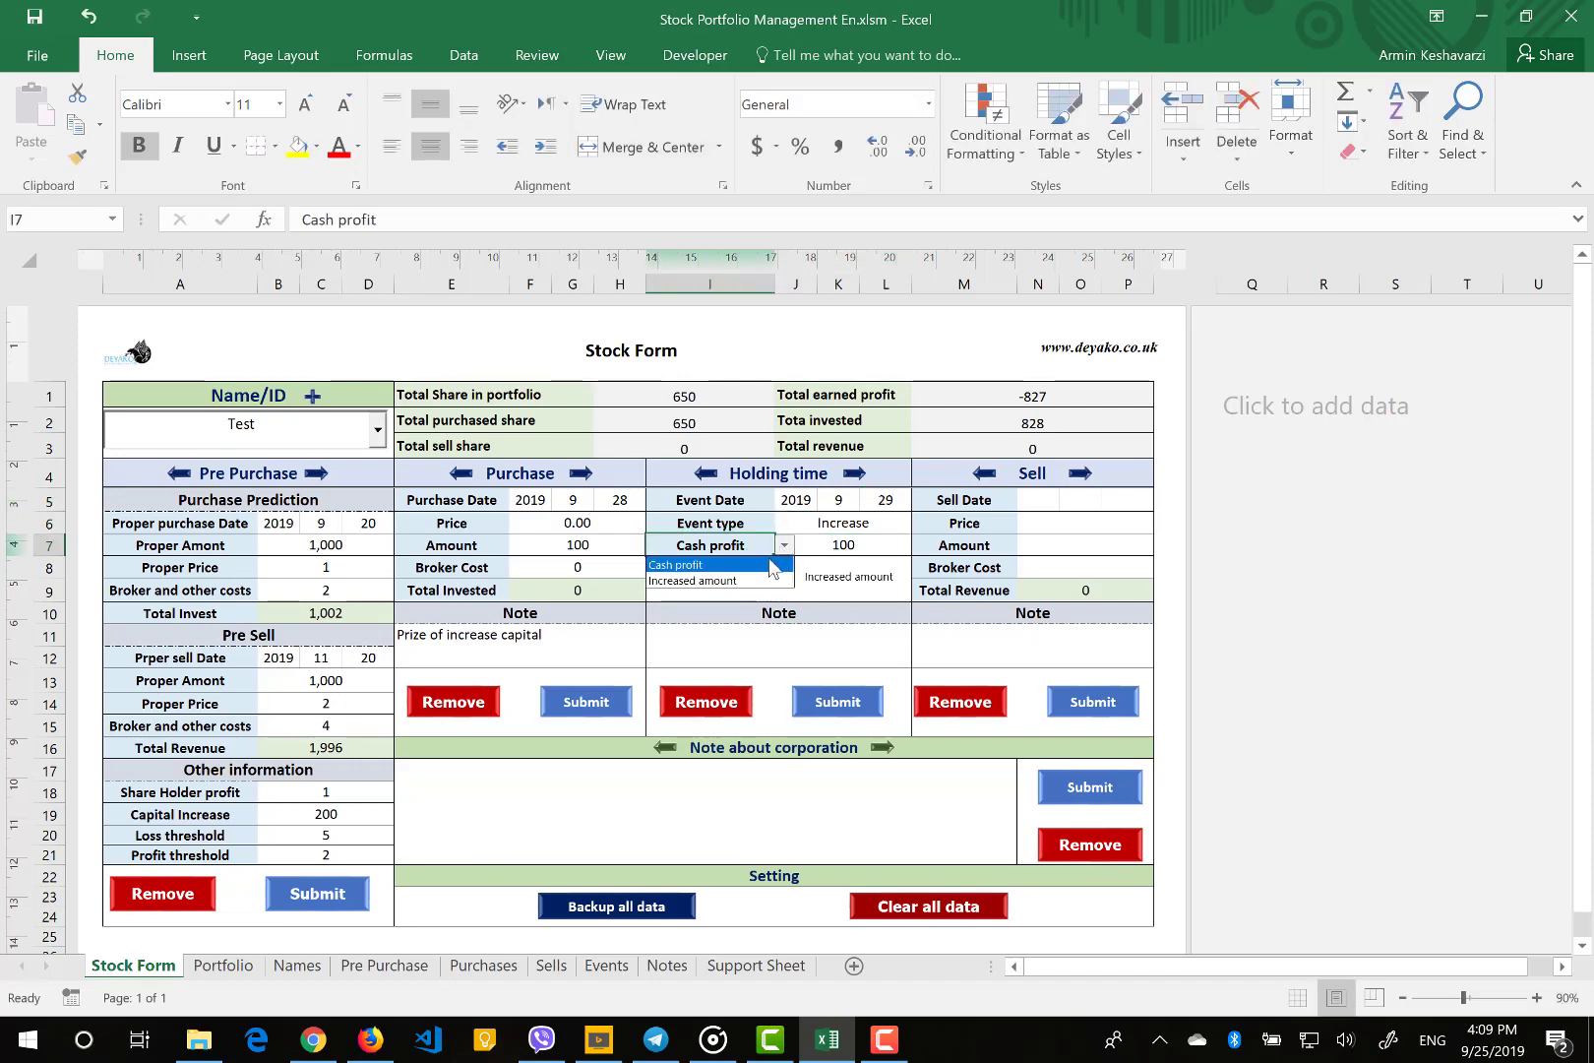
pyautogui.click(744, 580)
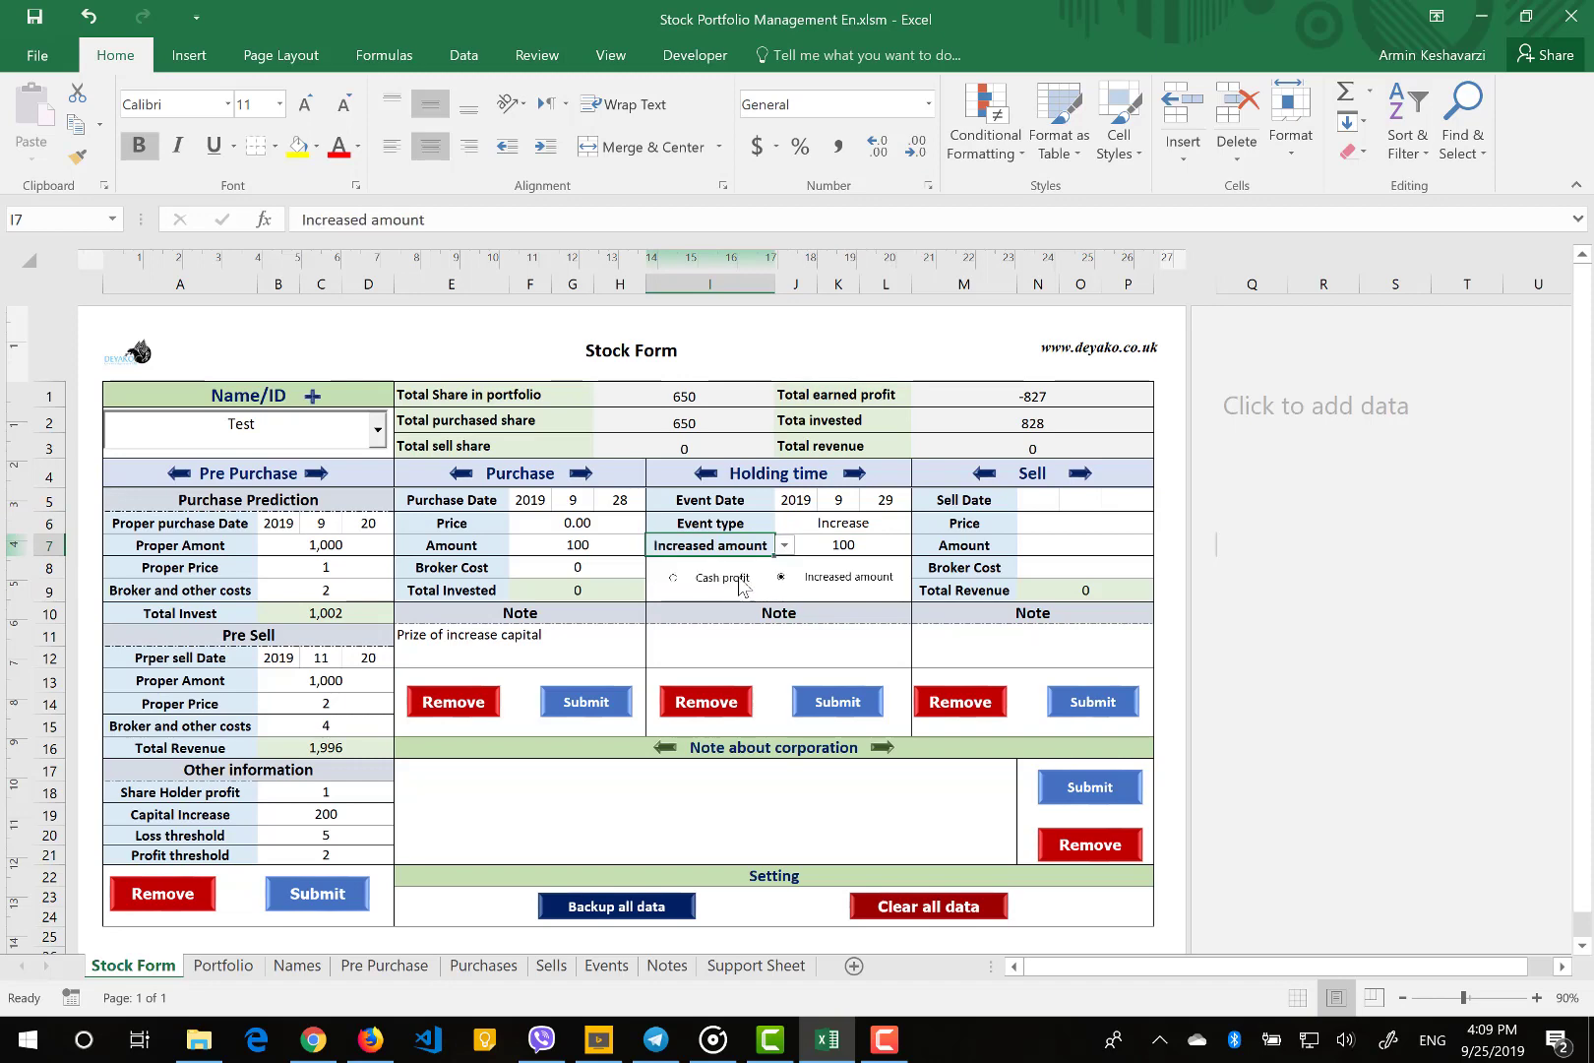
# Set the holding time event's increased amount to 50 and submit the event
pyautogui.click(822, 550)
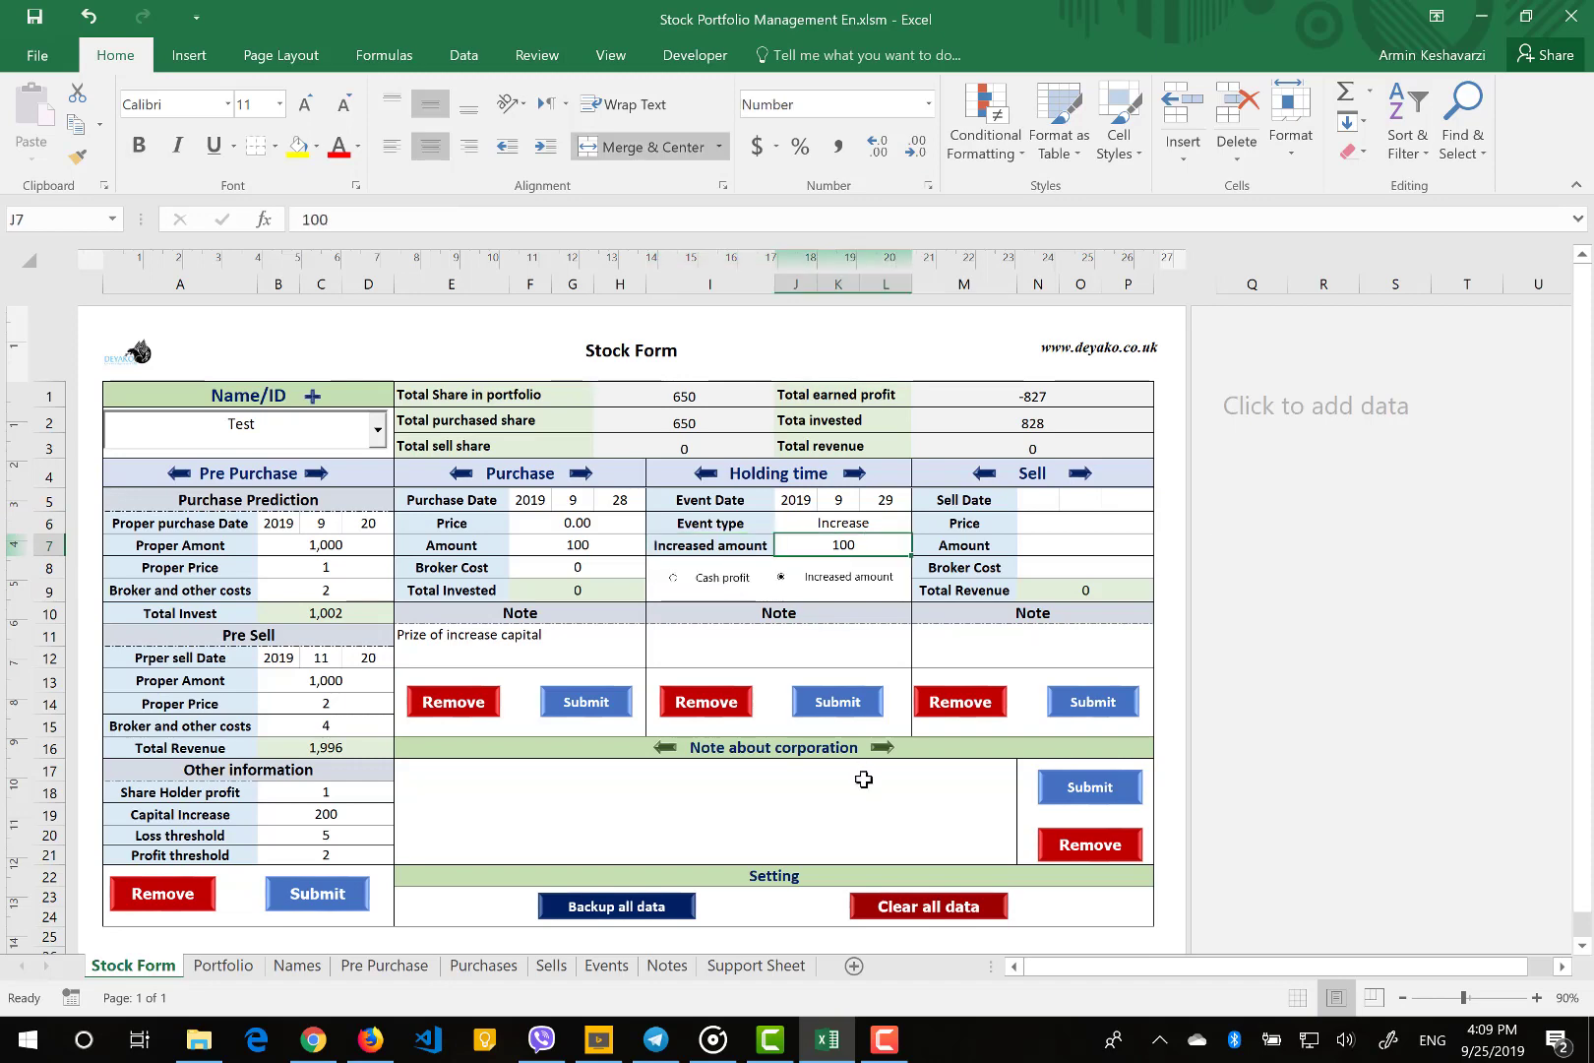
pyautogui.write('50')
pyautogui.press('Return')
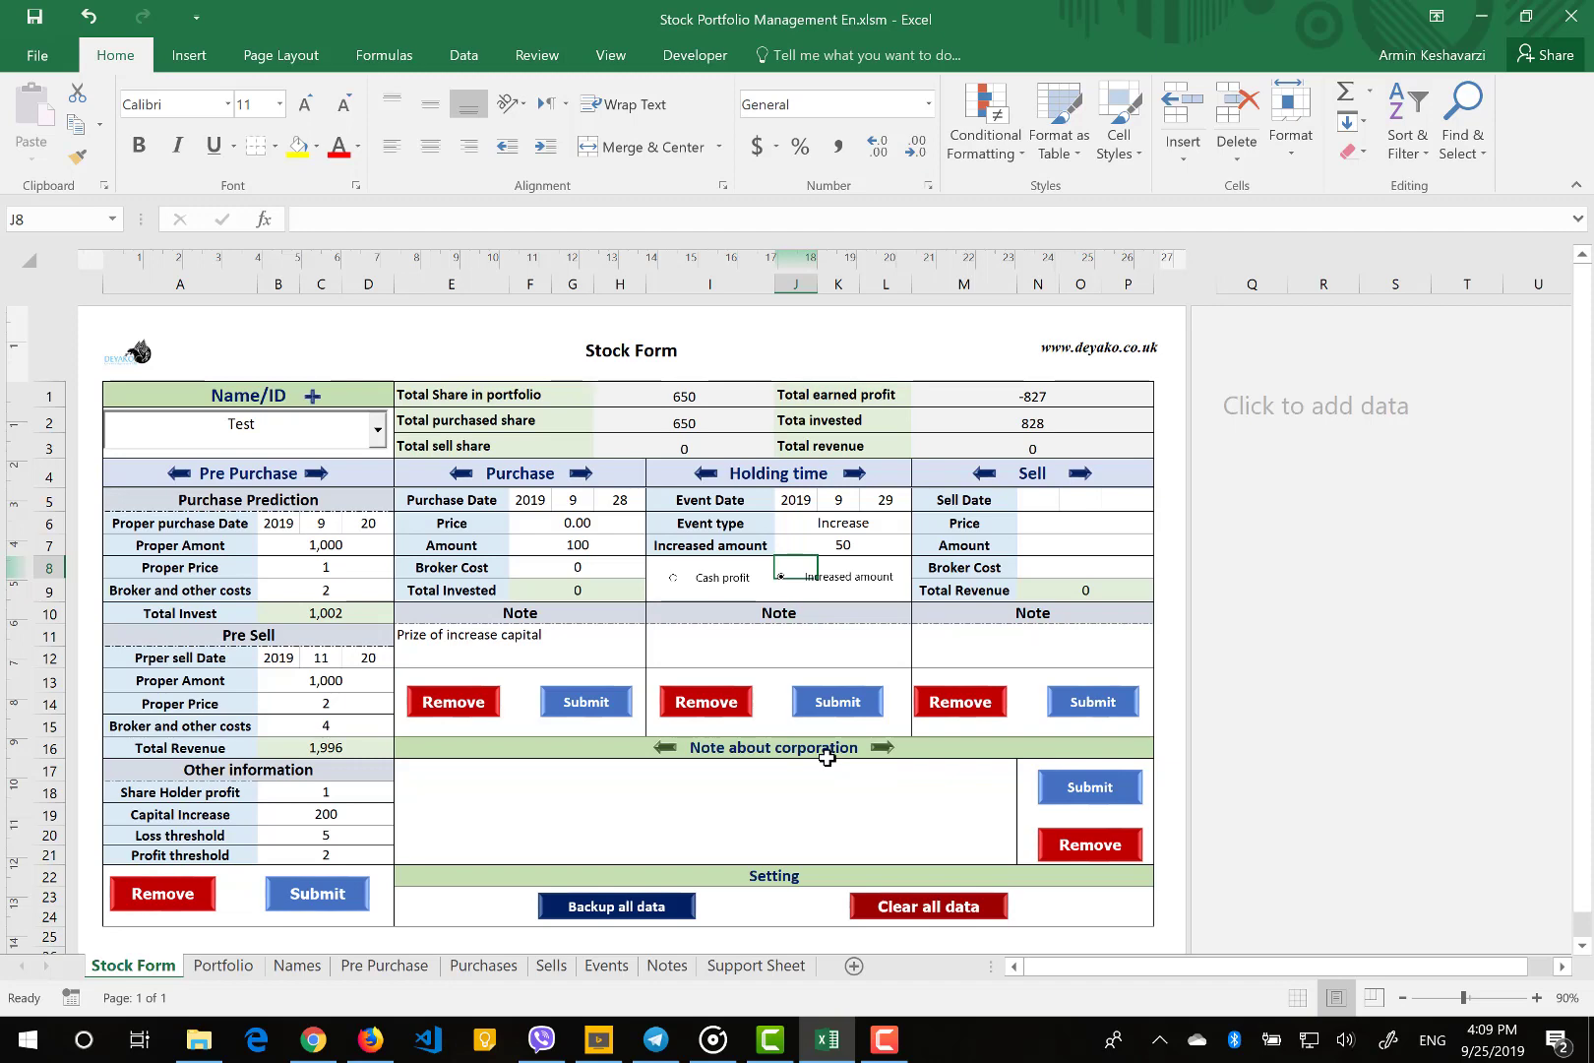
pyautogui.click(838, 702)
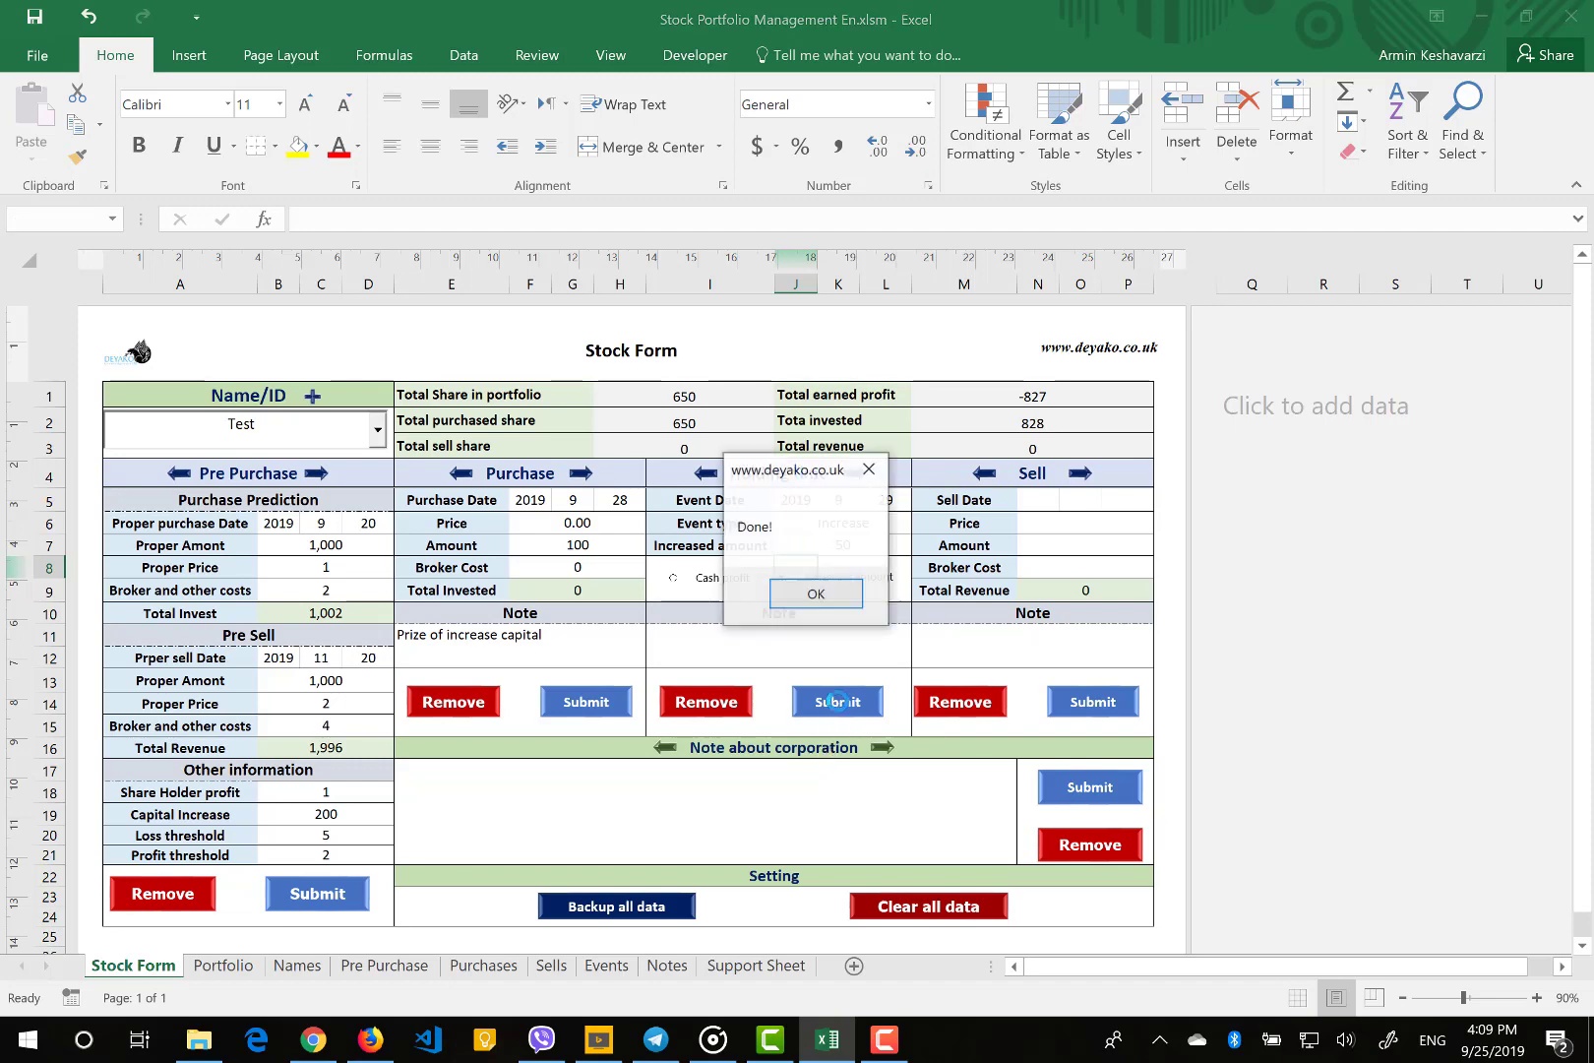
pyautogui.click(819, 595)
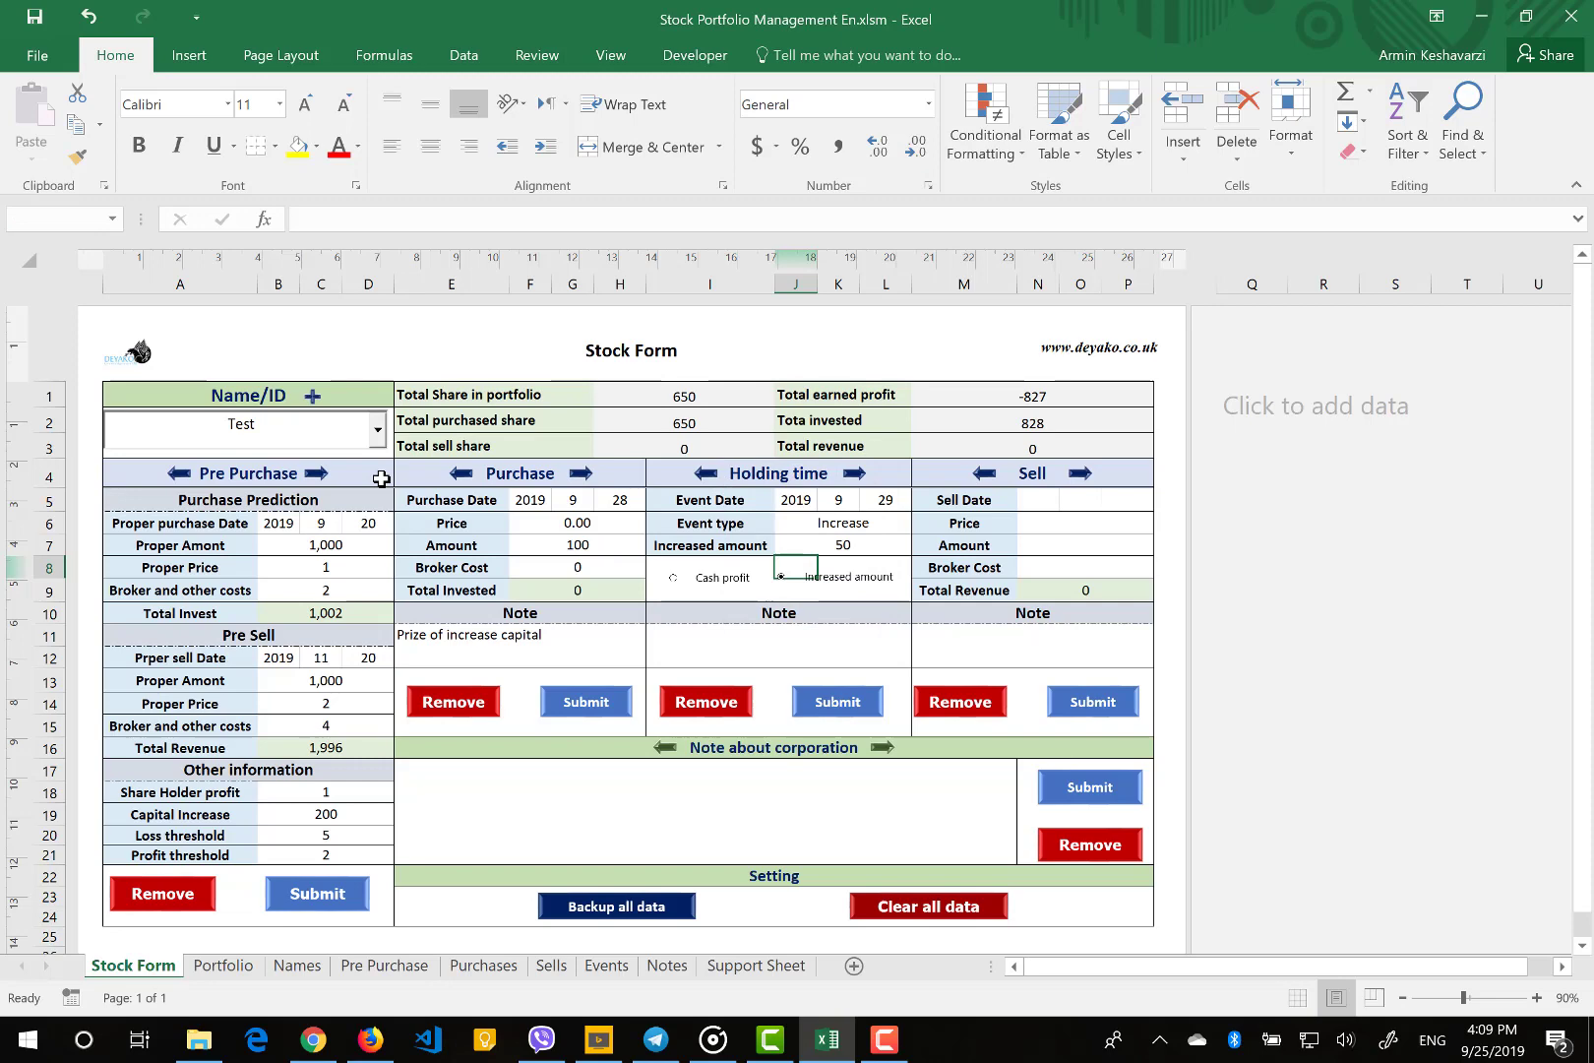
# Add a new corporation named "Test1" to the Name/ID list
pyautogui.click(312, 397)
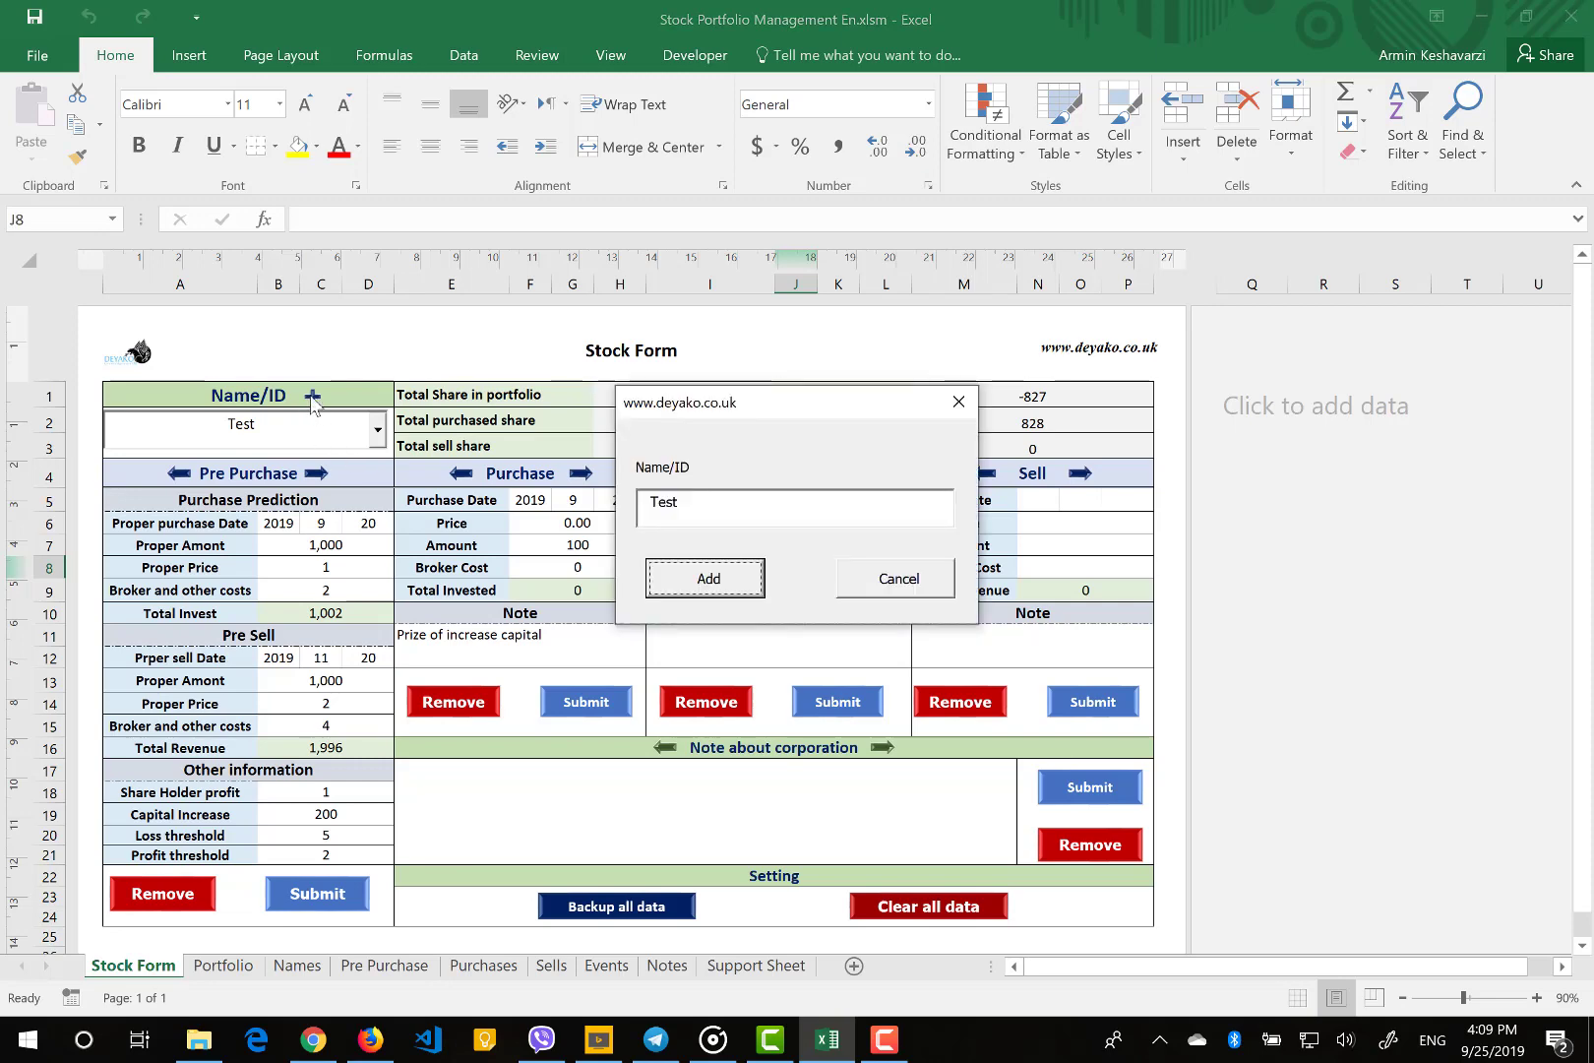
pyautogui.click(689, 498)
pyautogui.write('1')
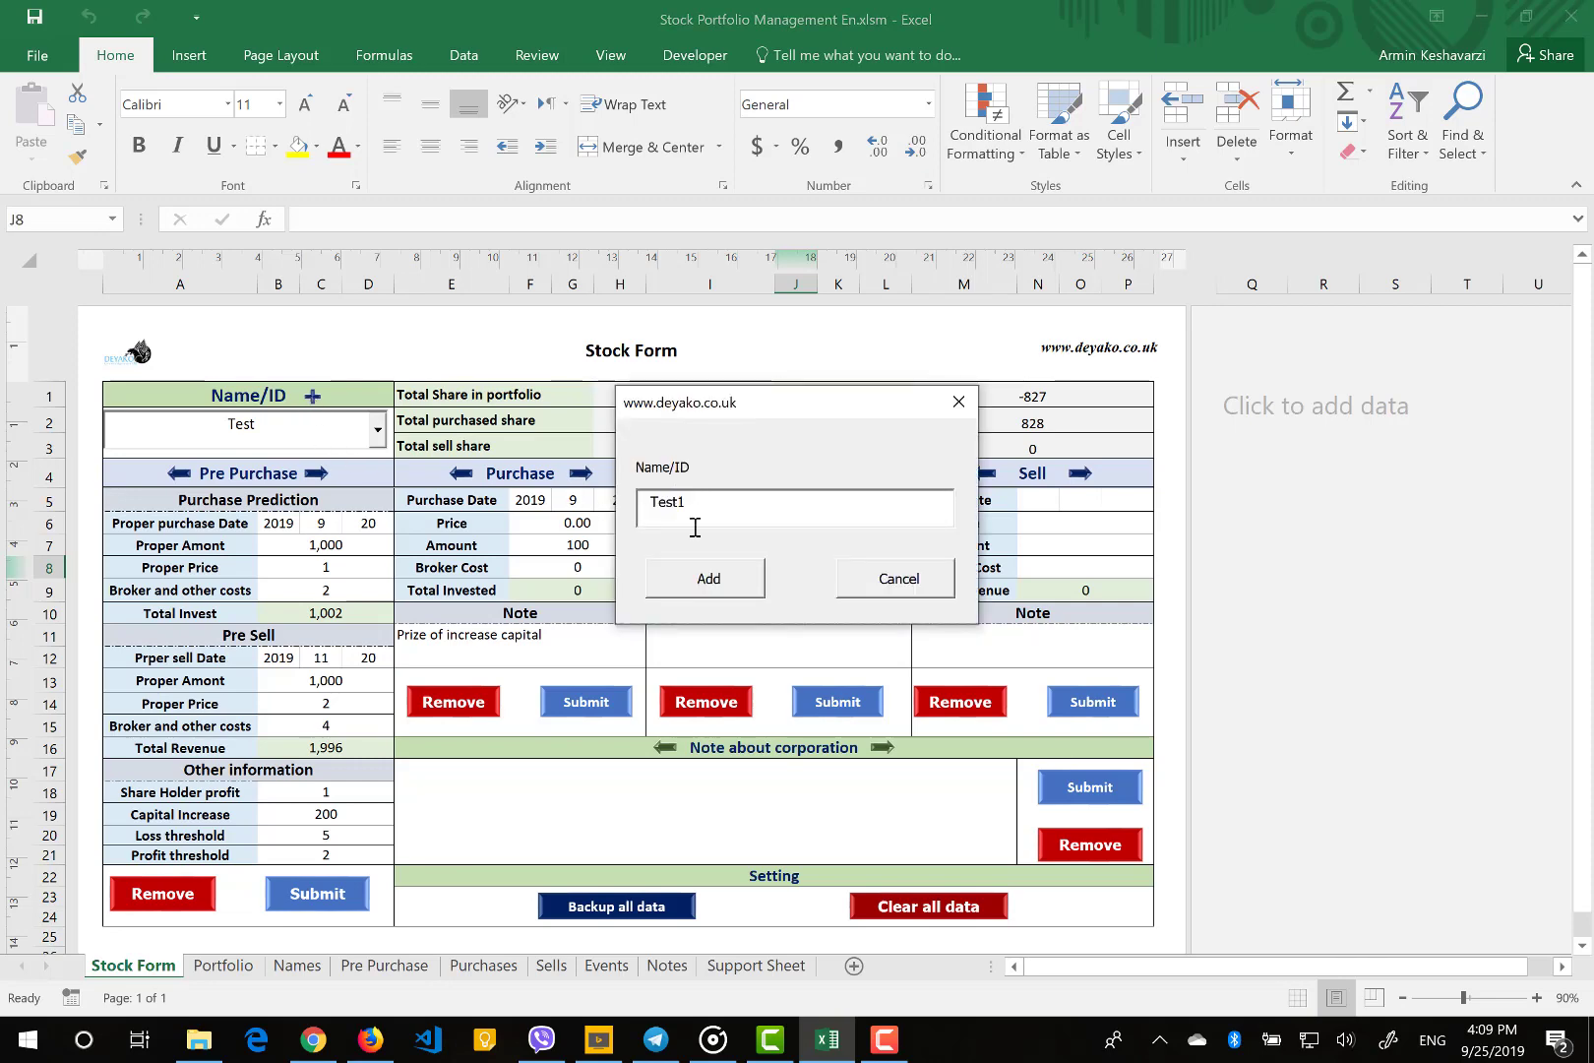
pyautogui.click(704, 583)
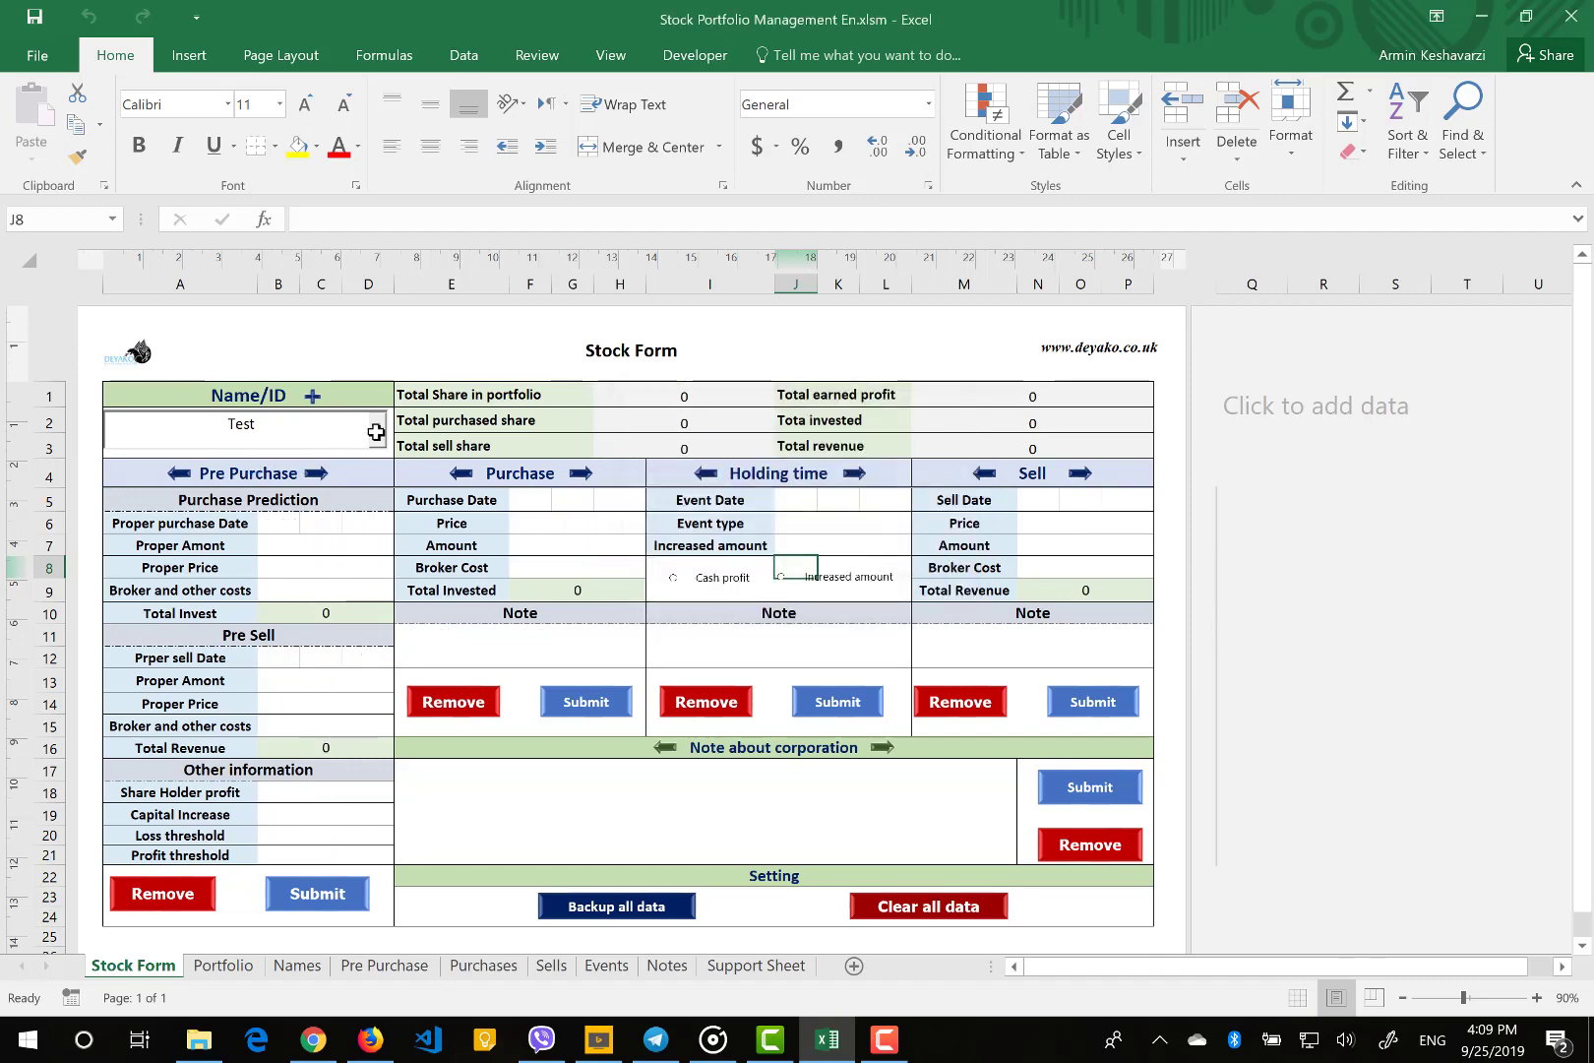
# Enter the purchase date 2019, month 9, day 29 for corporation Test1
pyautogui.click(544, 502)
pyautogui.click(627, 506)
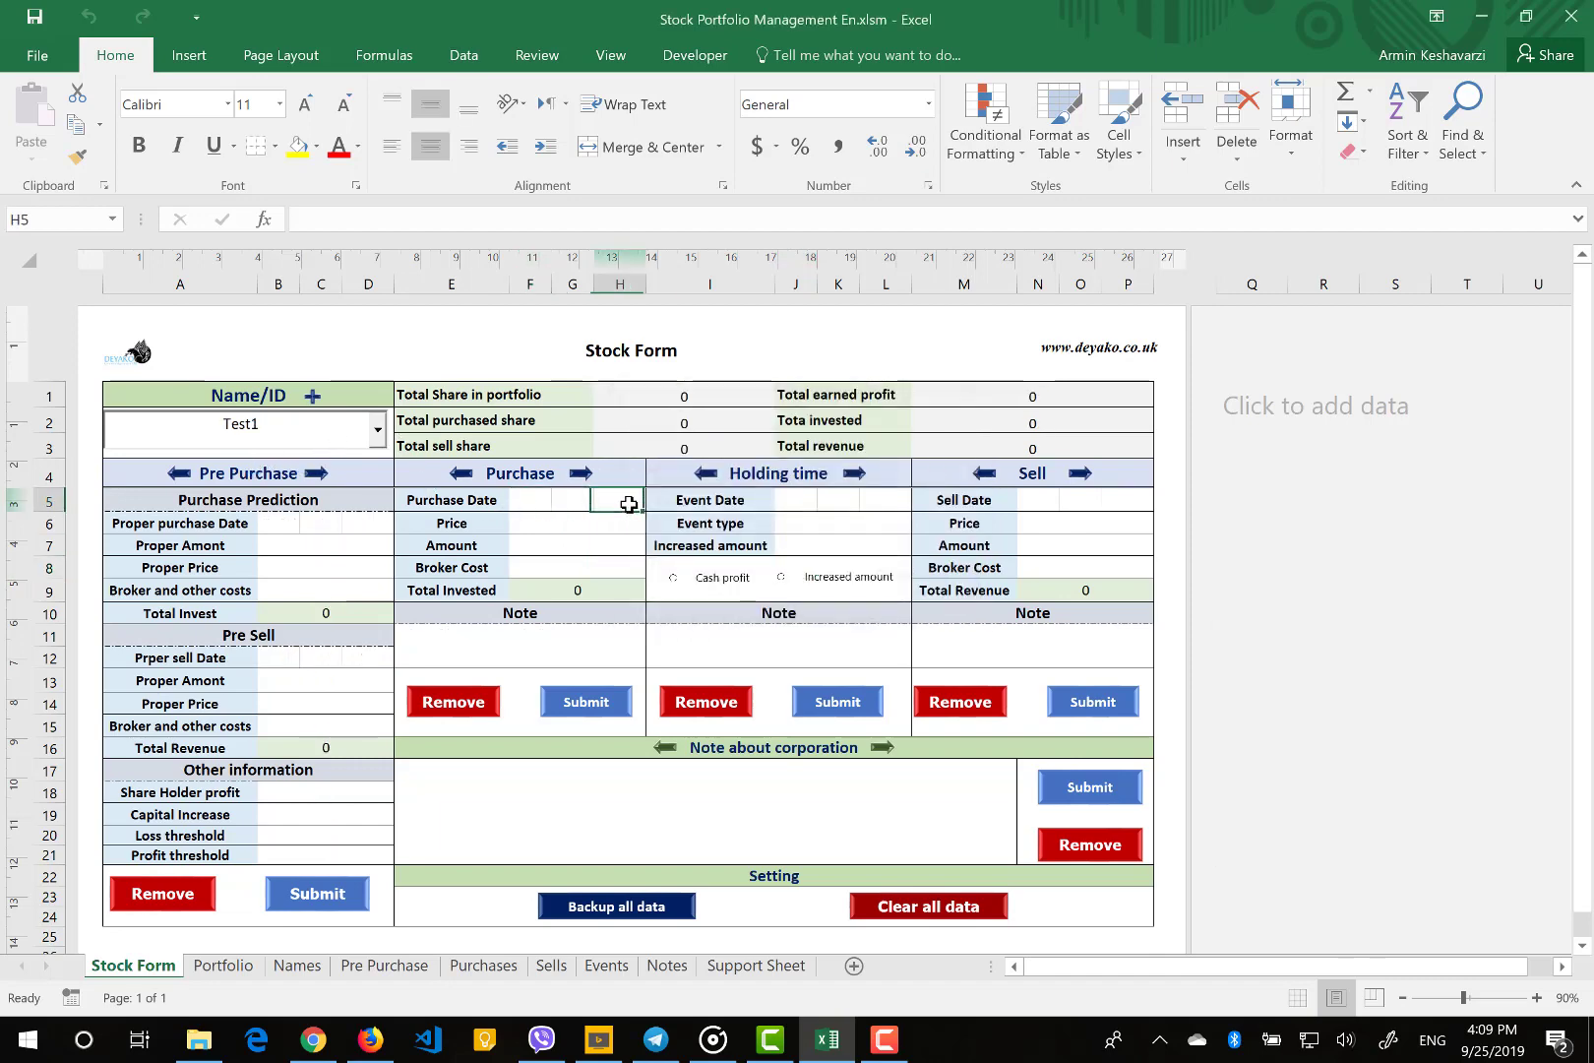
pyautogui.write('29')
pyautogui.press('Left')
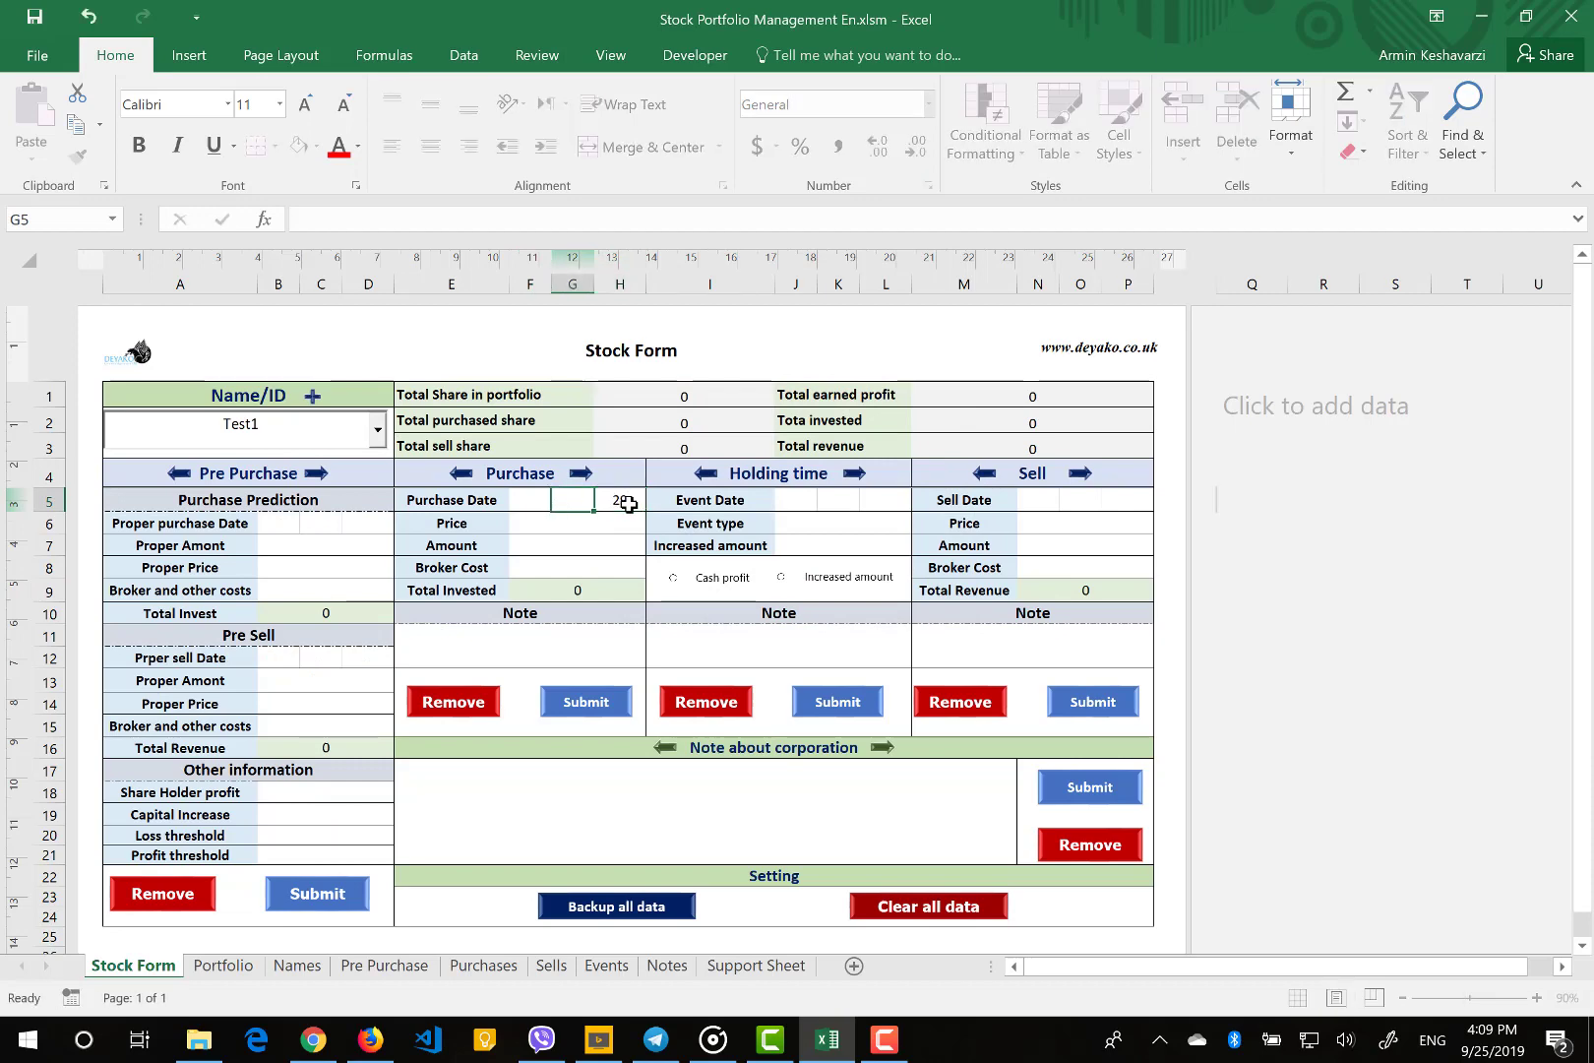
pyautogui.write('9')
pyautogui.press('Left')
pyautogui.write('2019')
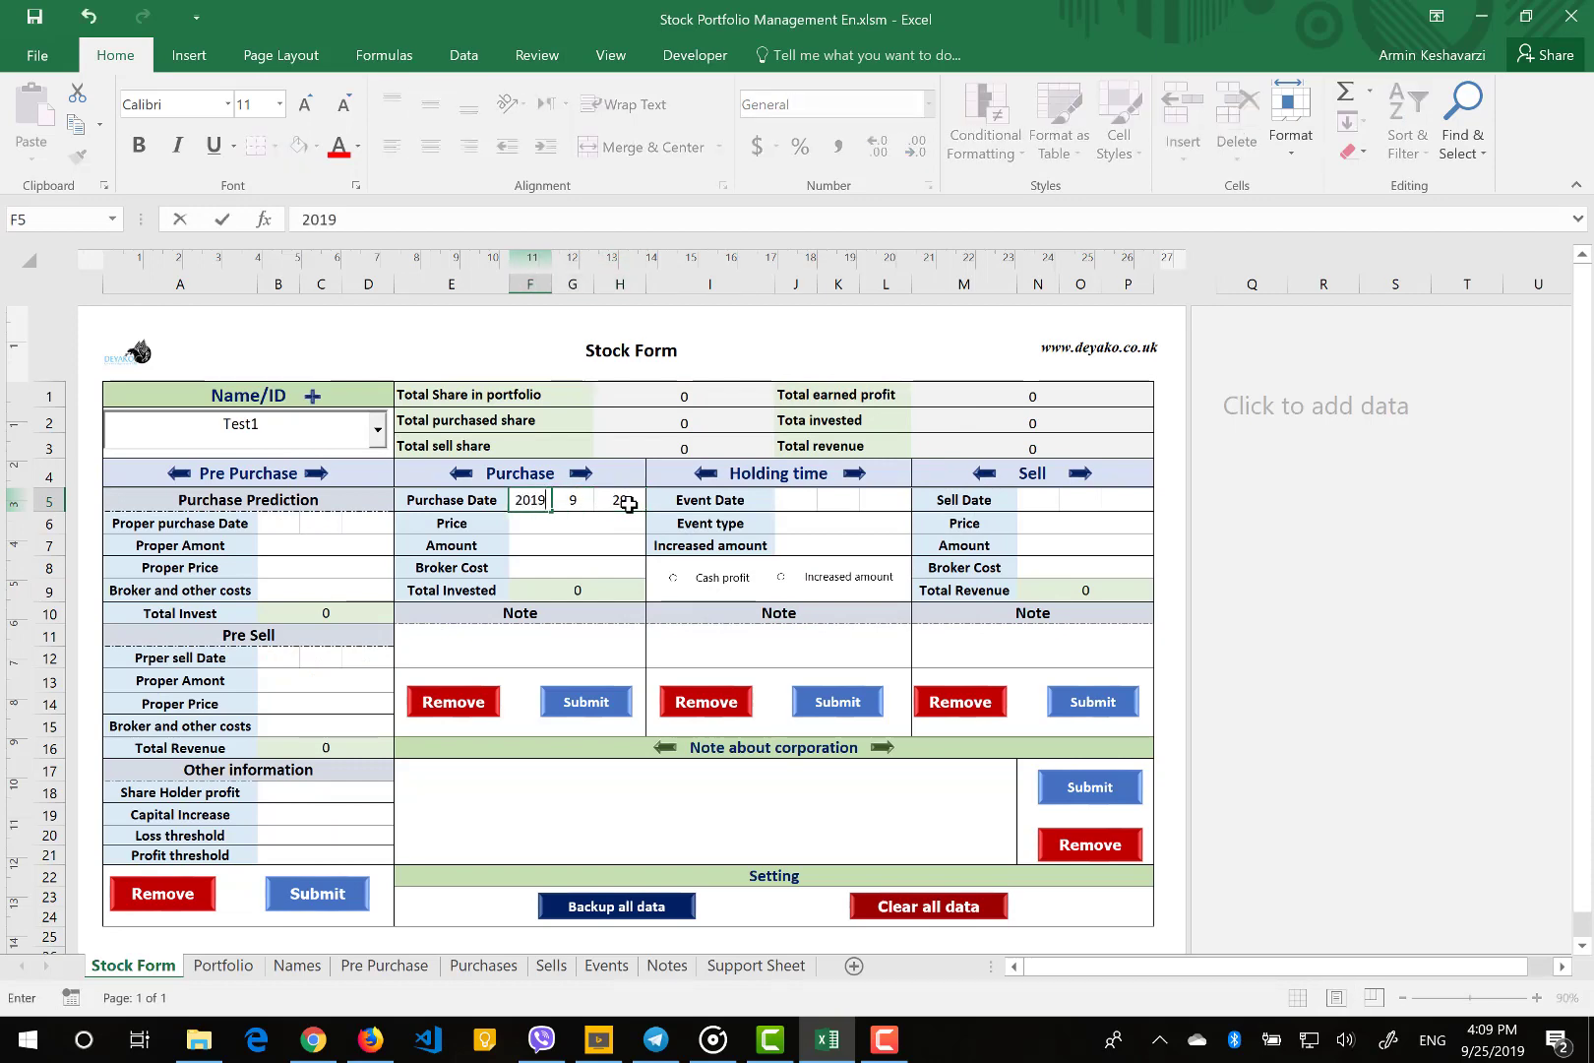
pyautogui.press('Return')
# Enter price 0, amount 50, and broker cost 0 for Test1's purchase, leave the note empty, and submit it
pyautogui.write('0')
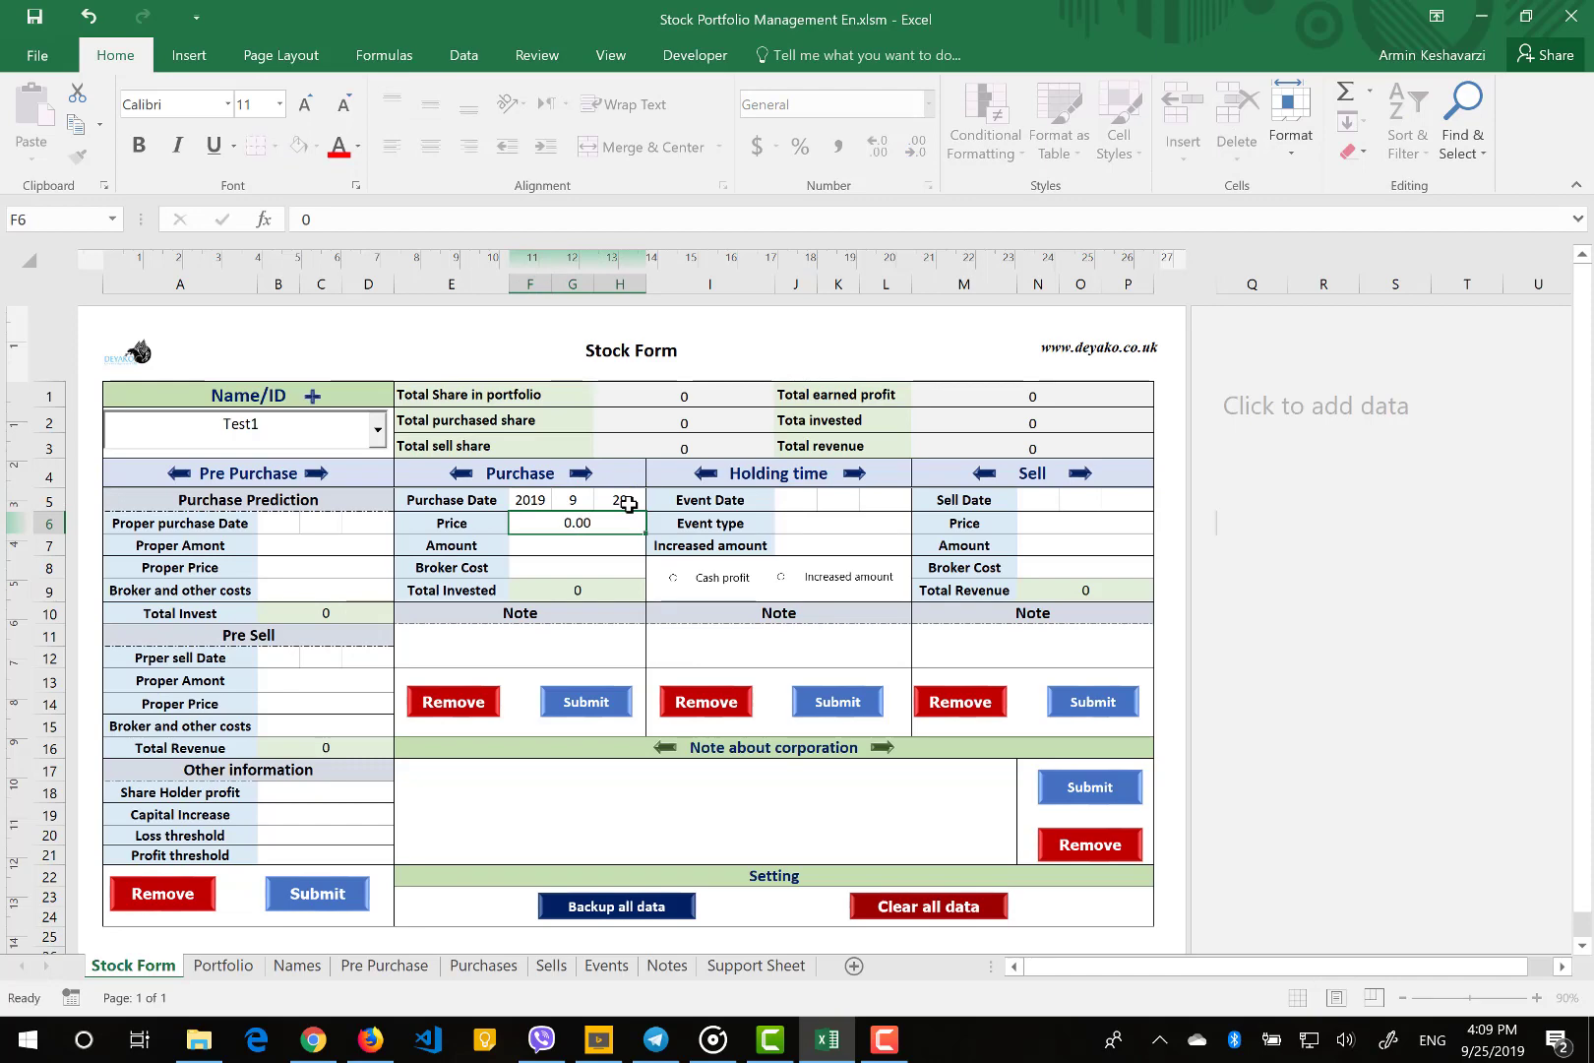
pyautogui.press('Return')
pyautogui.write('50')
pyautogui.press('Return')
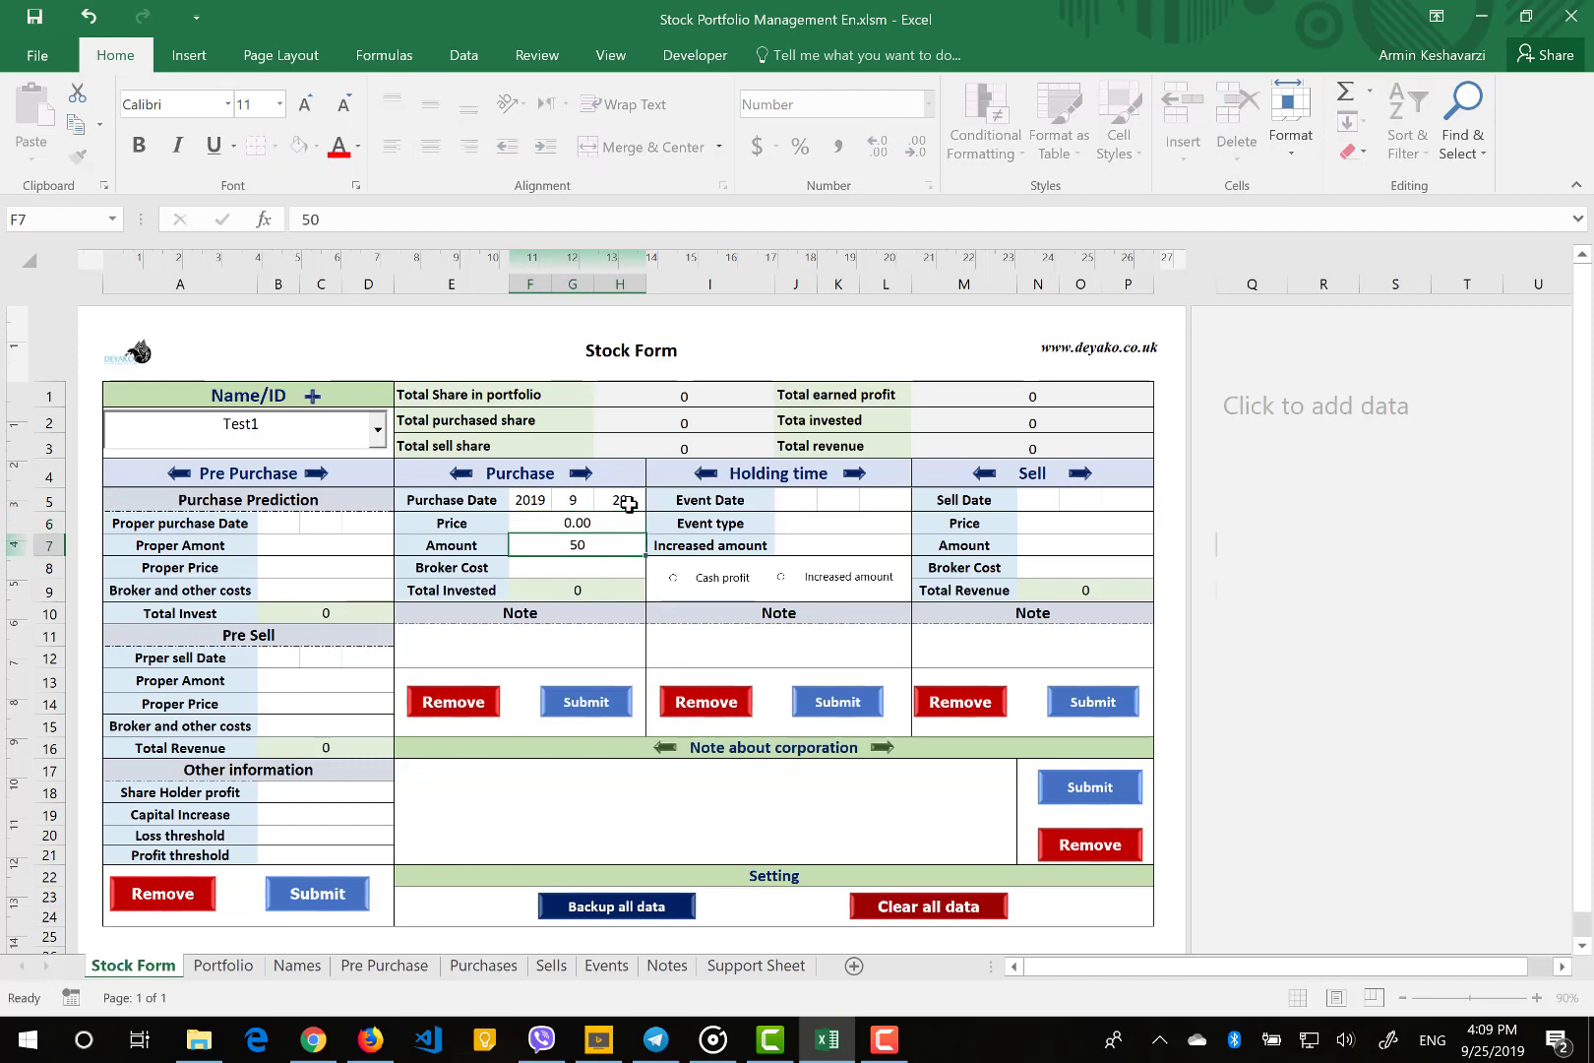
pyautogui.write('0')
pyautogui.press('Return')
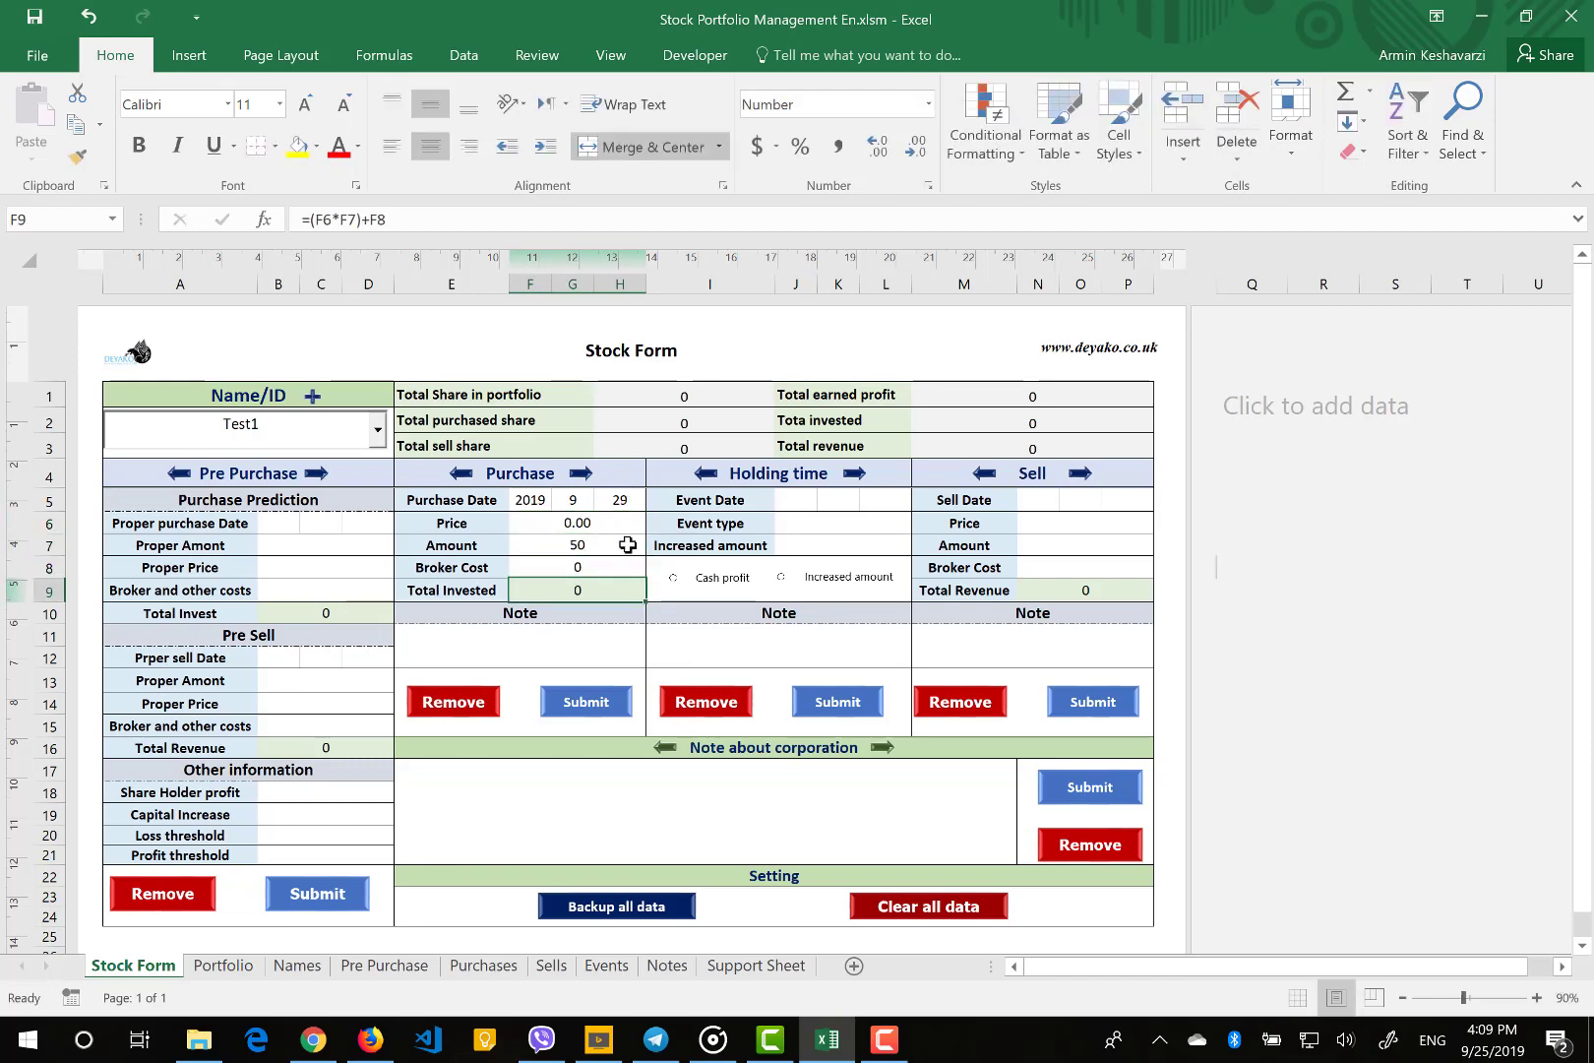
pyautogui.click(556, 650)
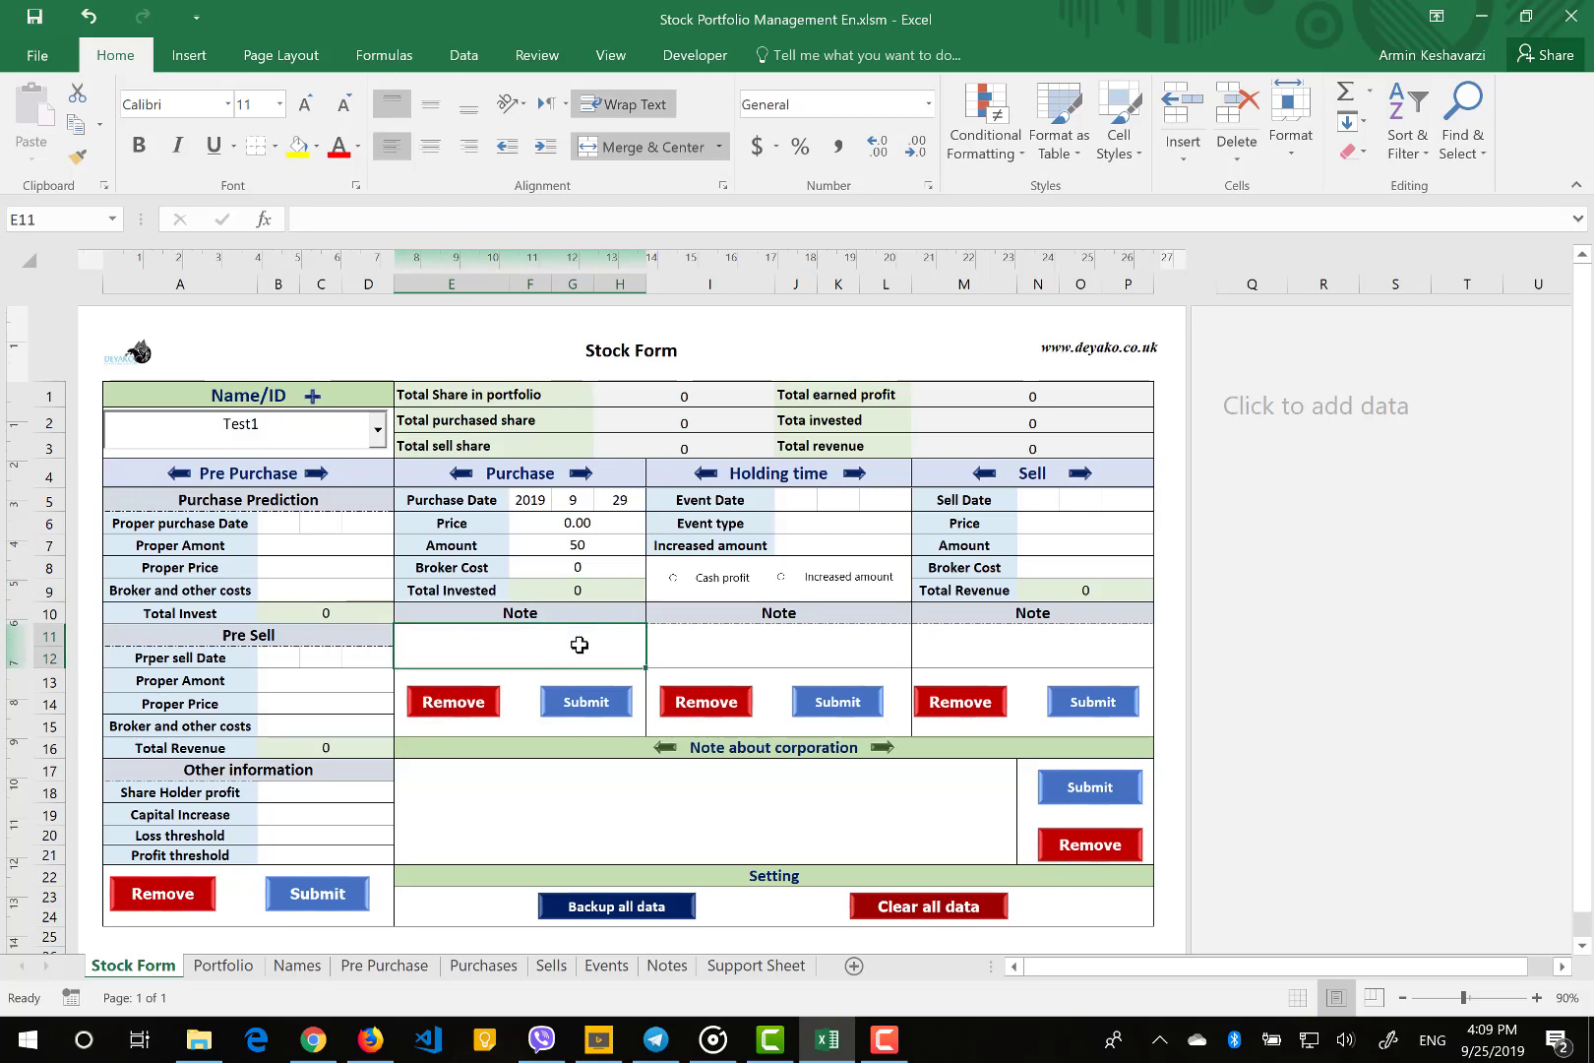
pyautogui.click(579, 701)
pyautogui.click(805, 596)
# Switch the form's Name/ID back to corporation Test
pyautogui.click(376, 430)
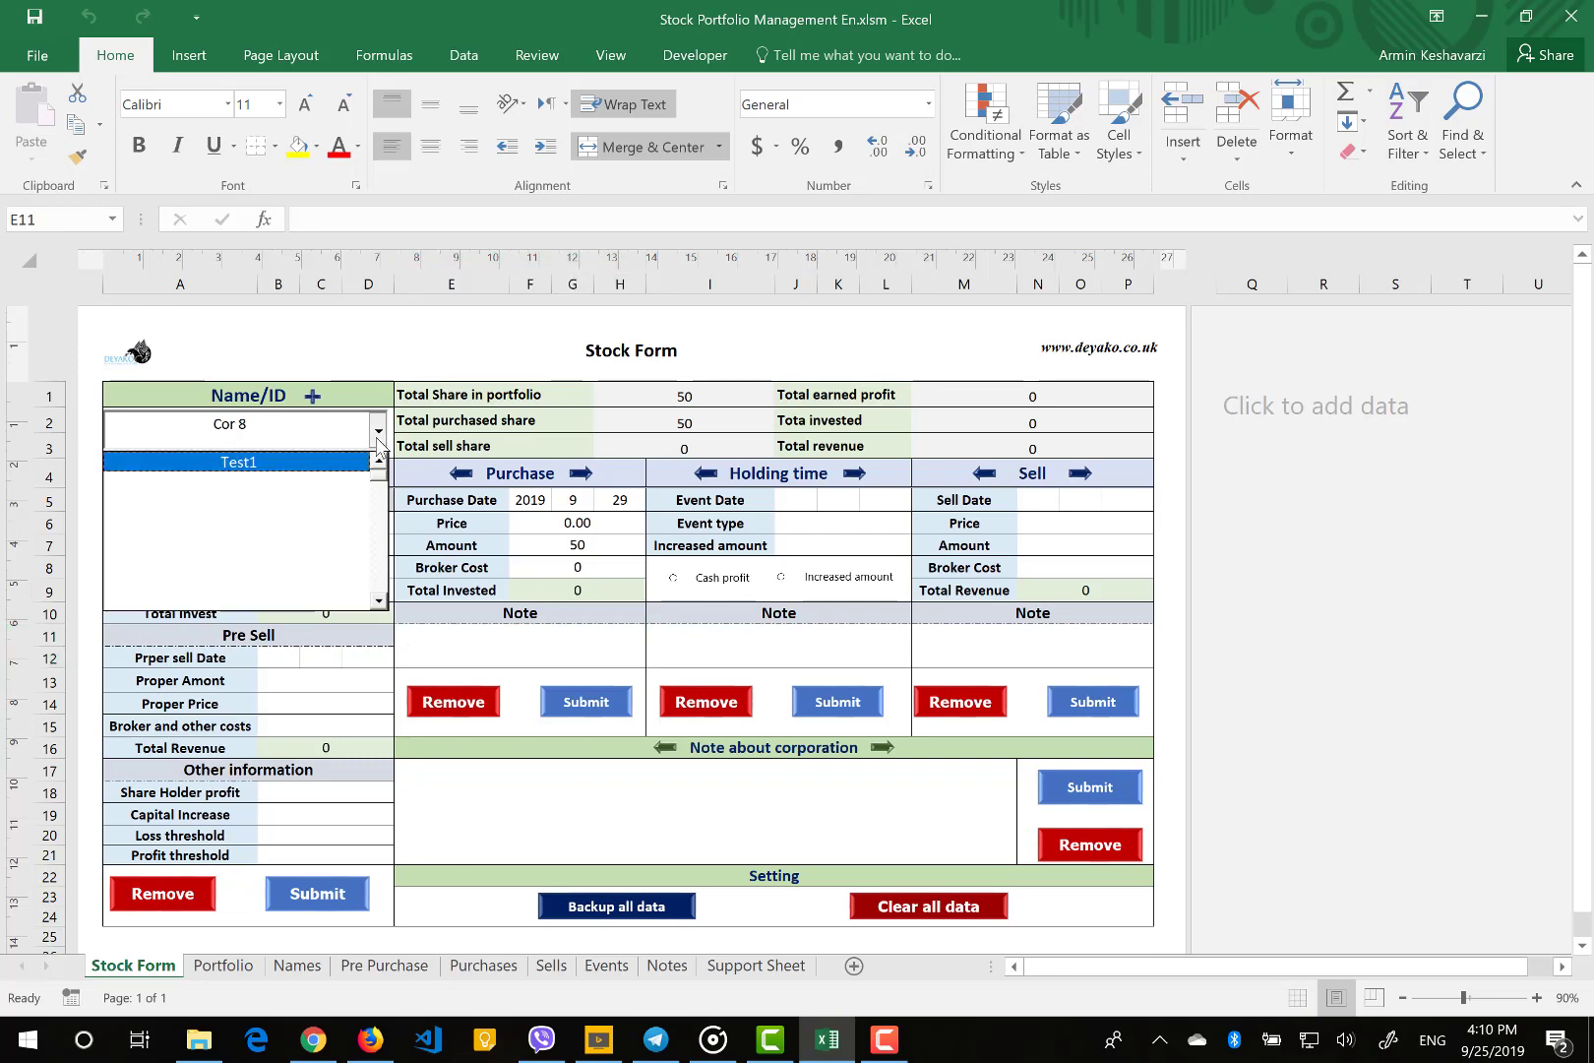
pyautogui.click(333, 428)
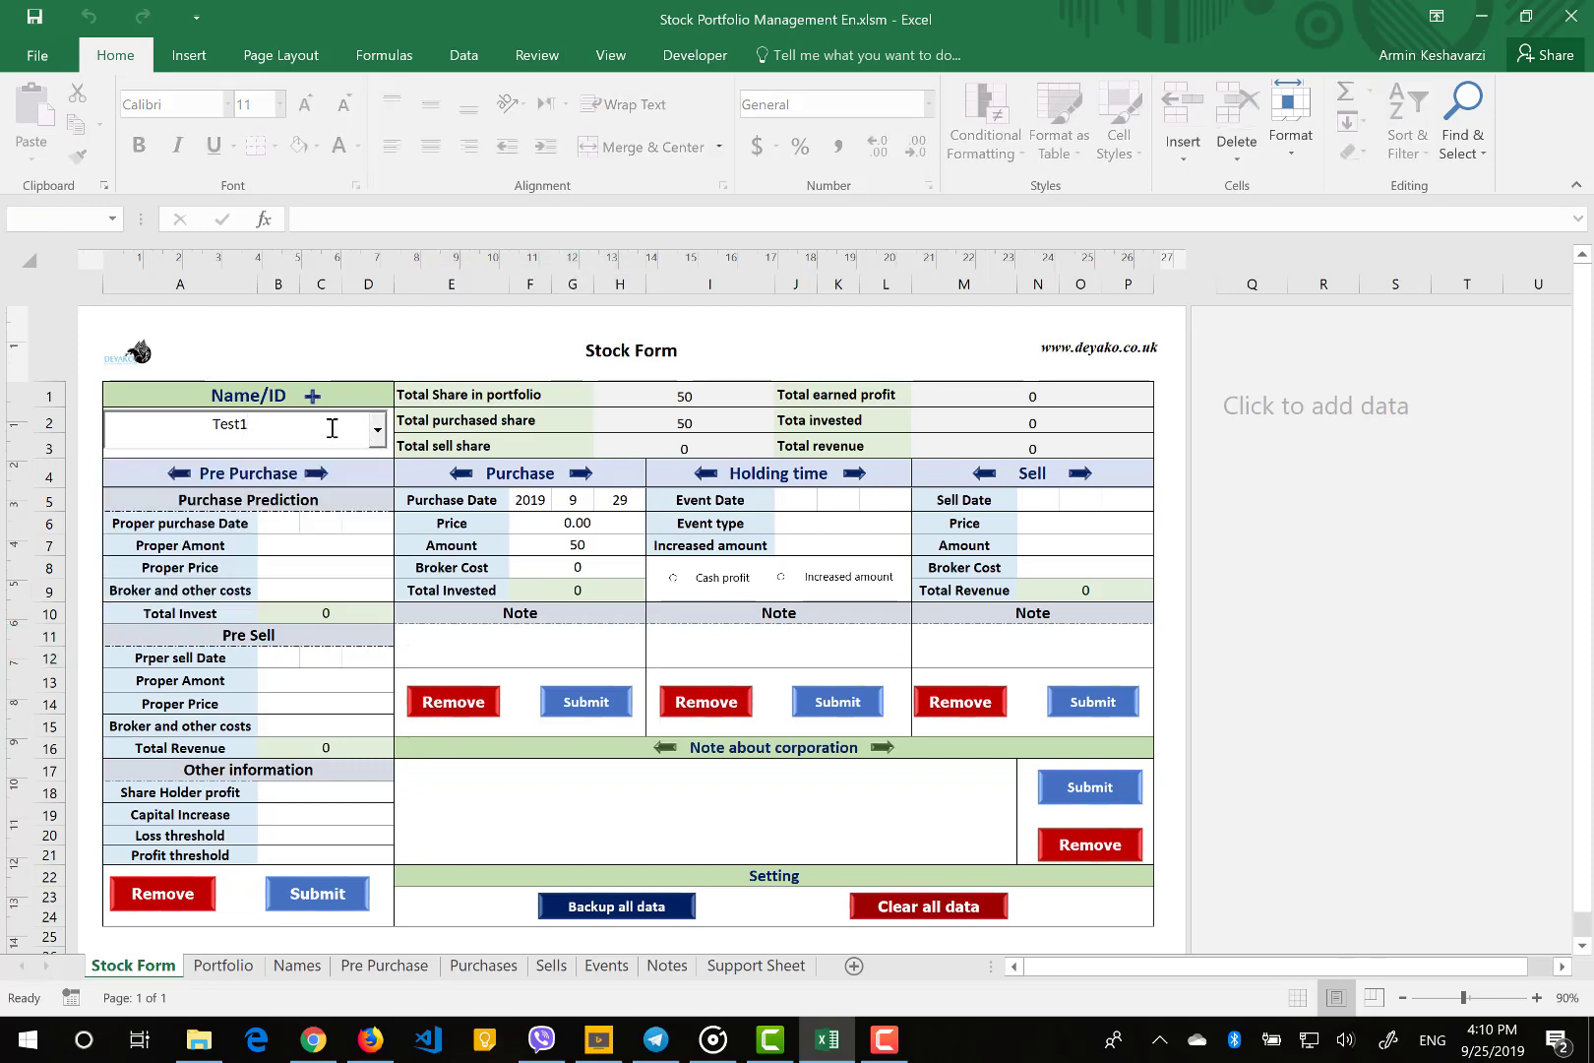
pyautogui.press('BackSpace')
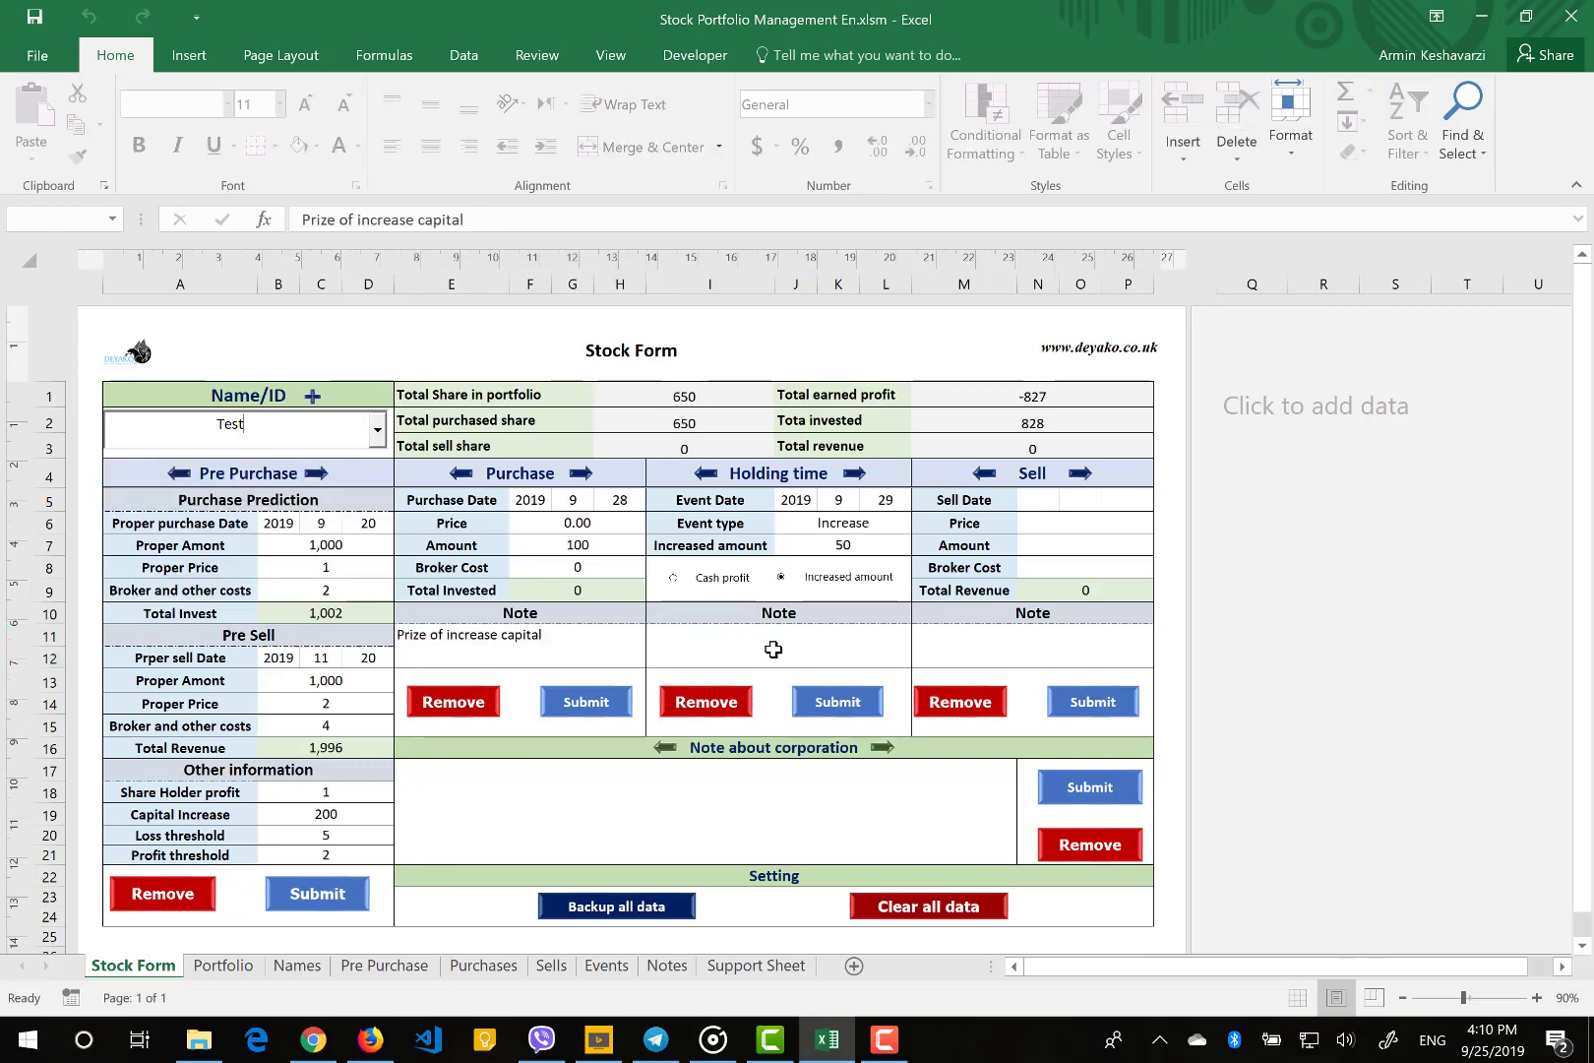
pyautogui.click(774, 649)
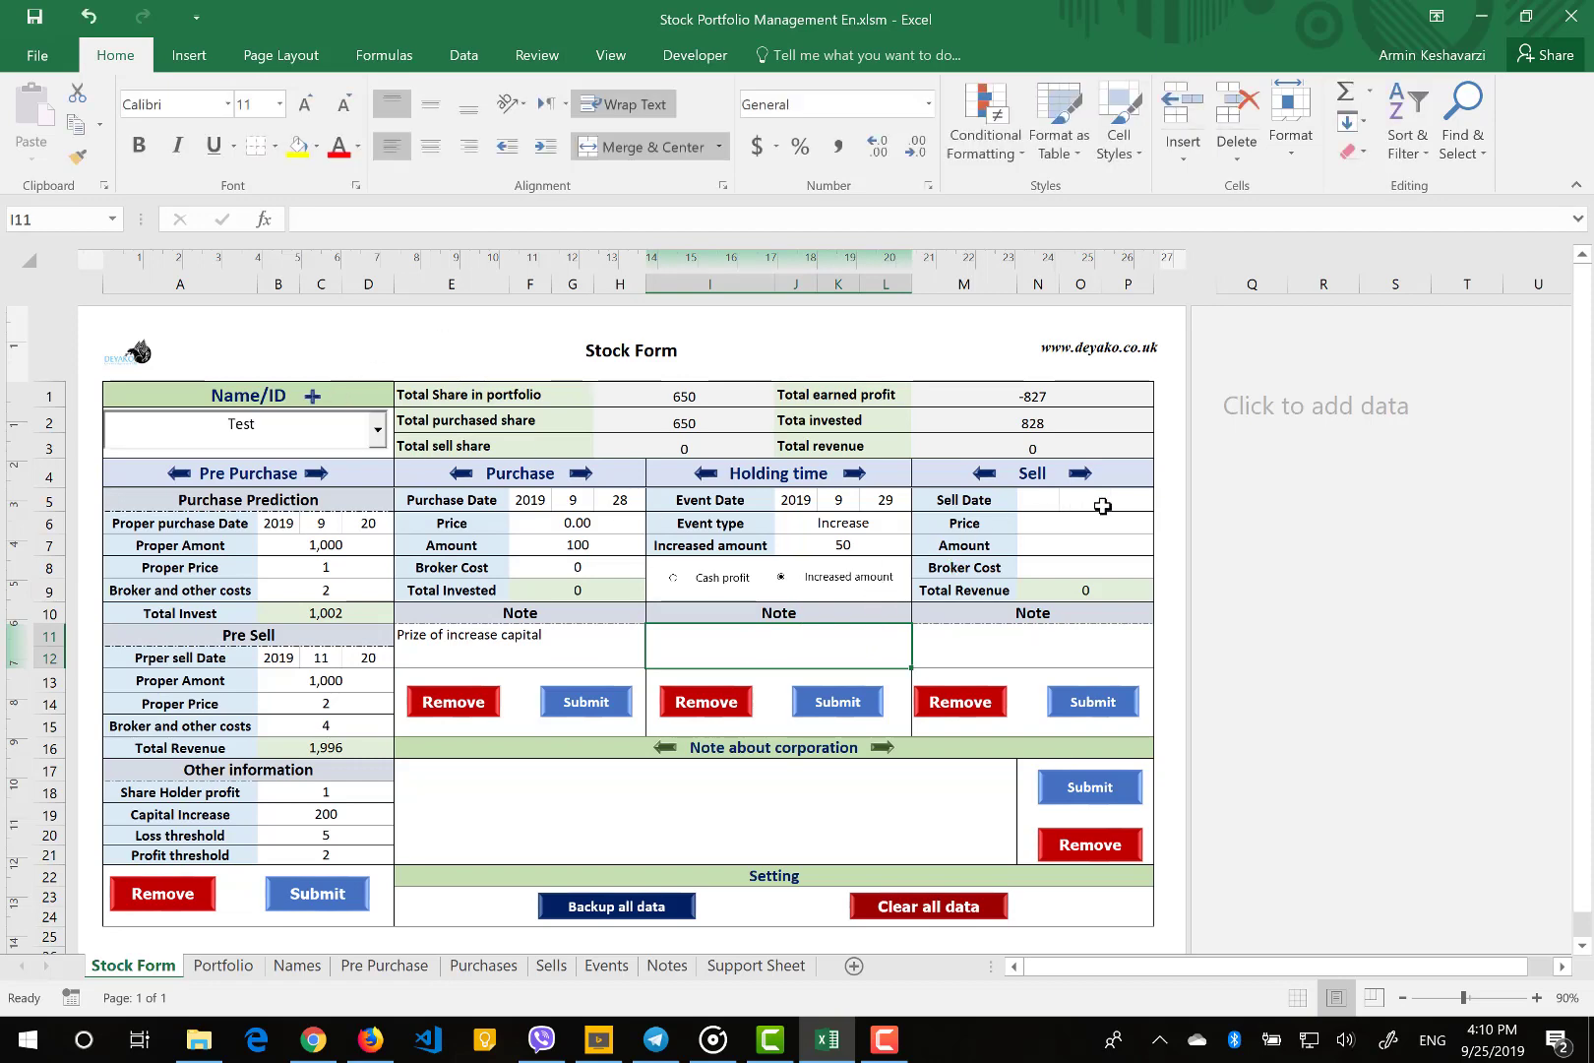
# Enter the sell date 2019, month 11, day 20 for corporation Test
pyautogui.moveTo(1099, 504); pyautogui.dragTo(1103, 506)
pyautogui.write('20')
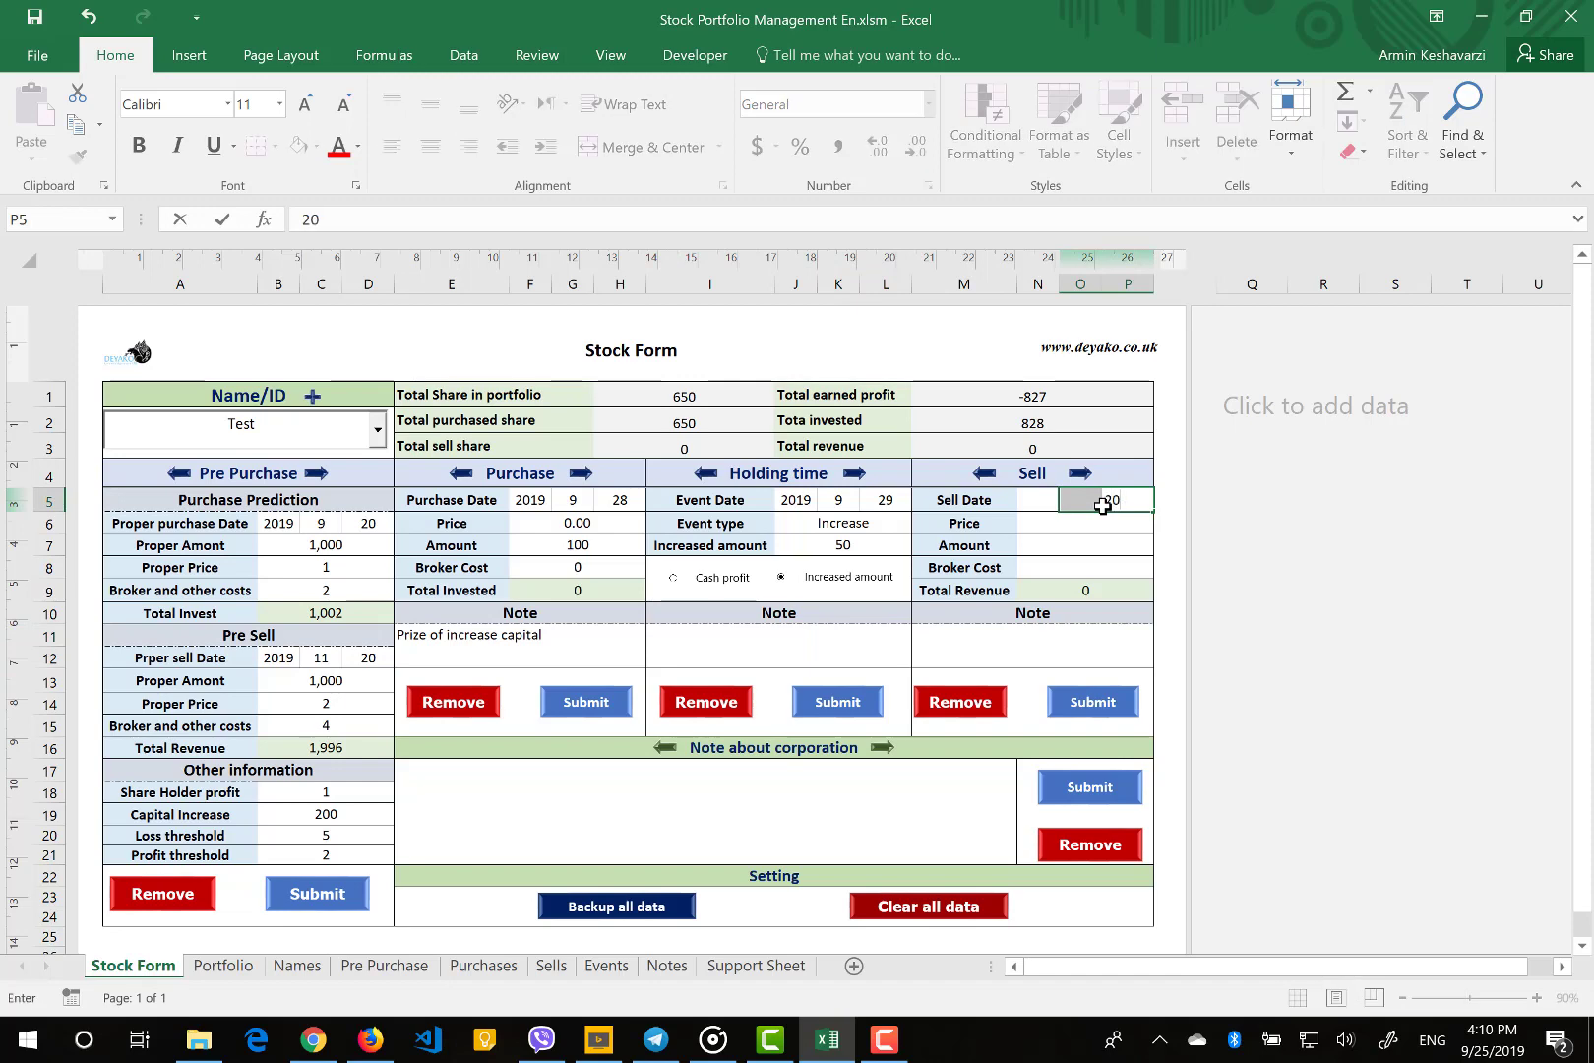
pyautogui.press('Left')
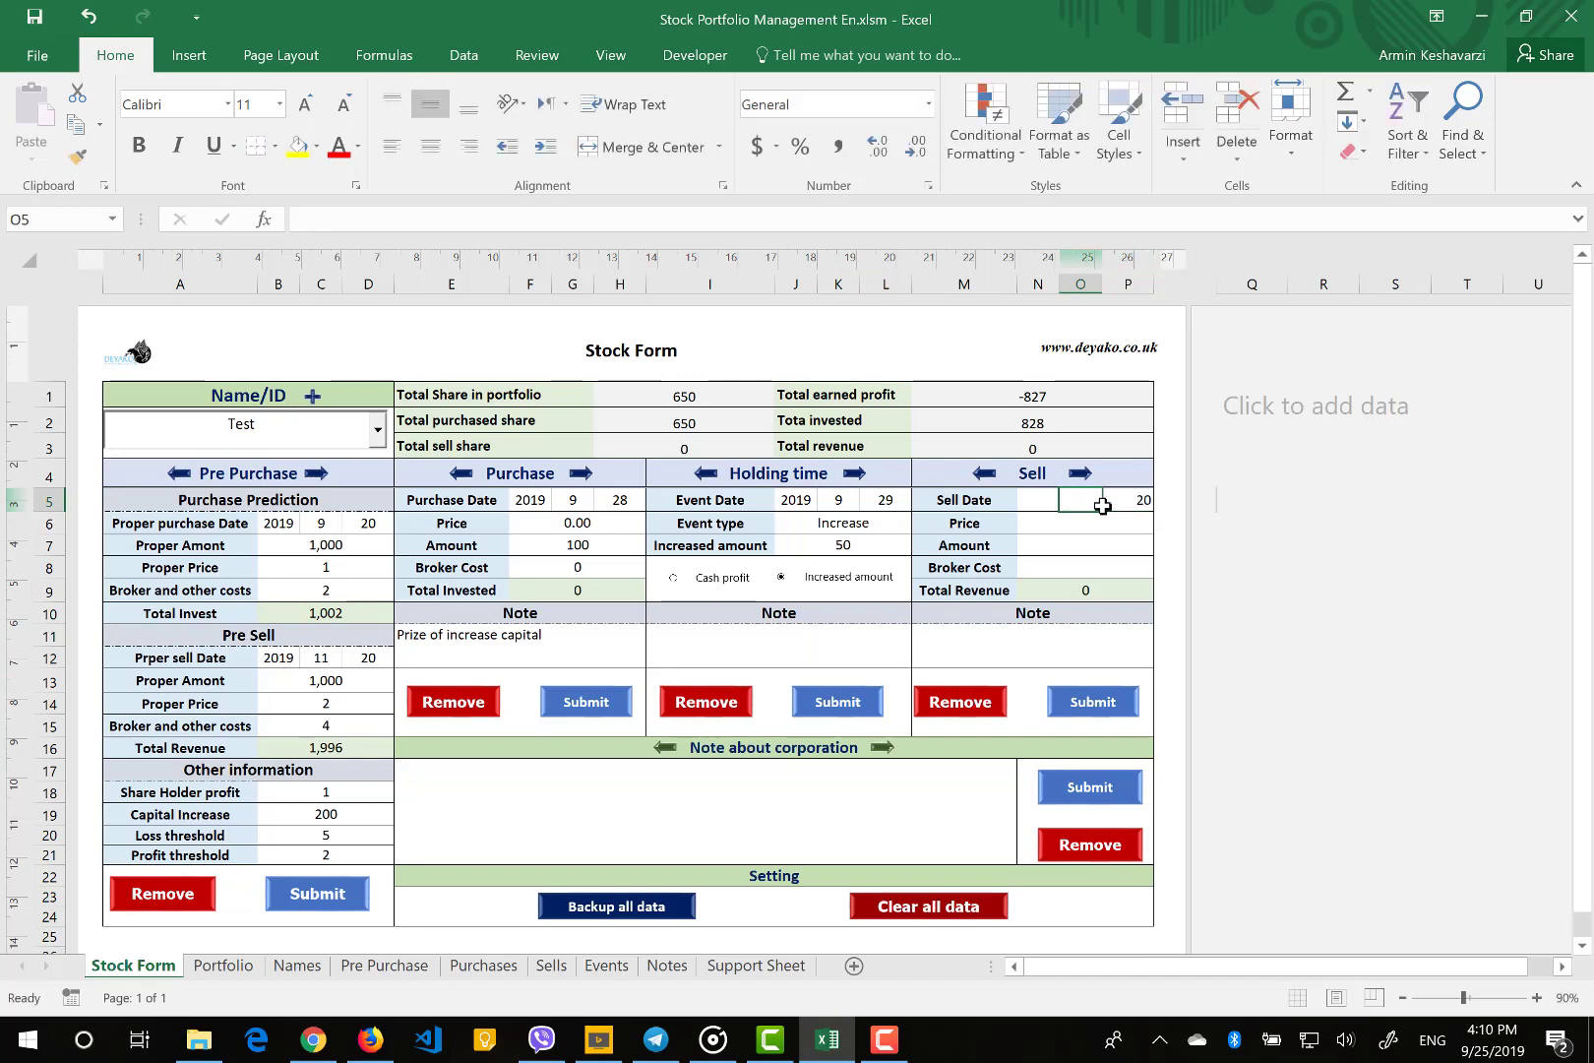
pyautogui.write('11')
pyautogui.press('Left')
pyautogui.write('2019')
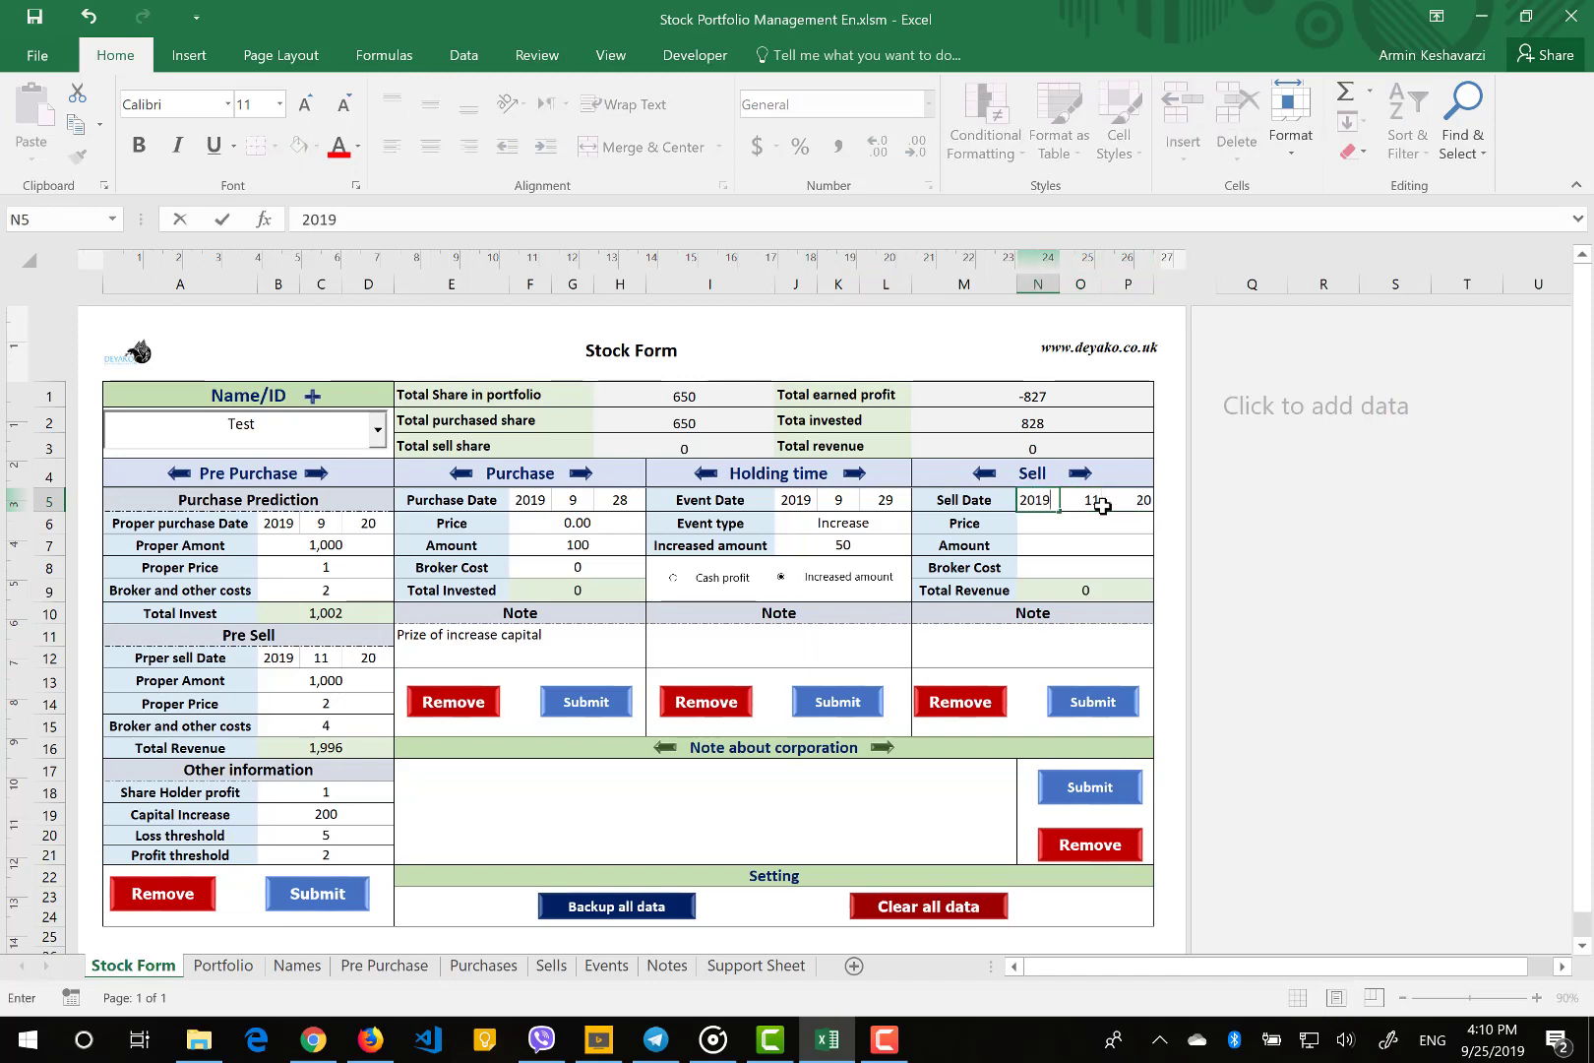
pyautogui.press('Return')
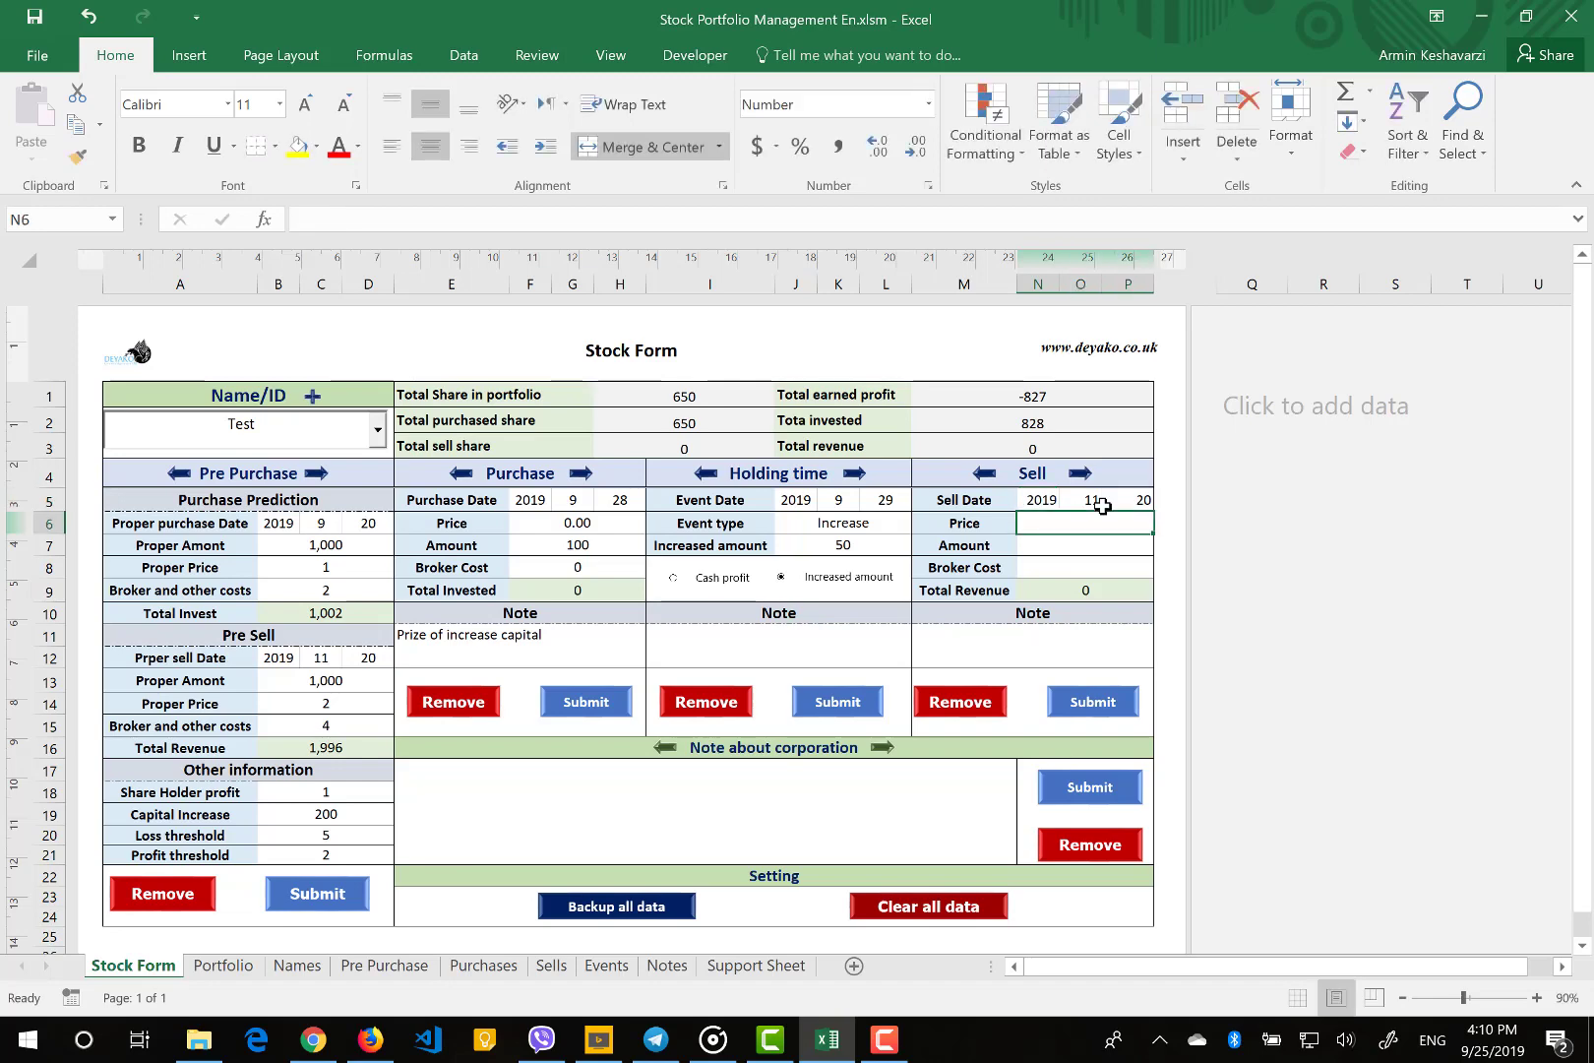
# Set the sell price to 650 and the sell amount to 2
pyautogui.write('650')
pyautogui.press('Return')
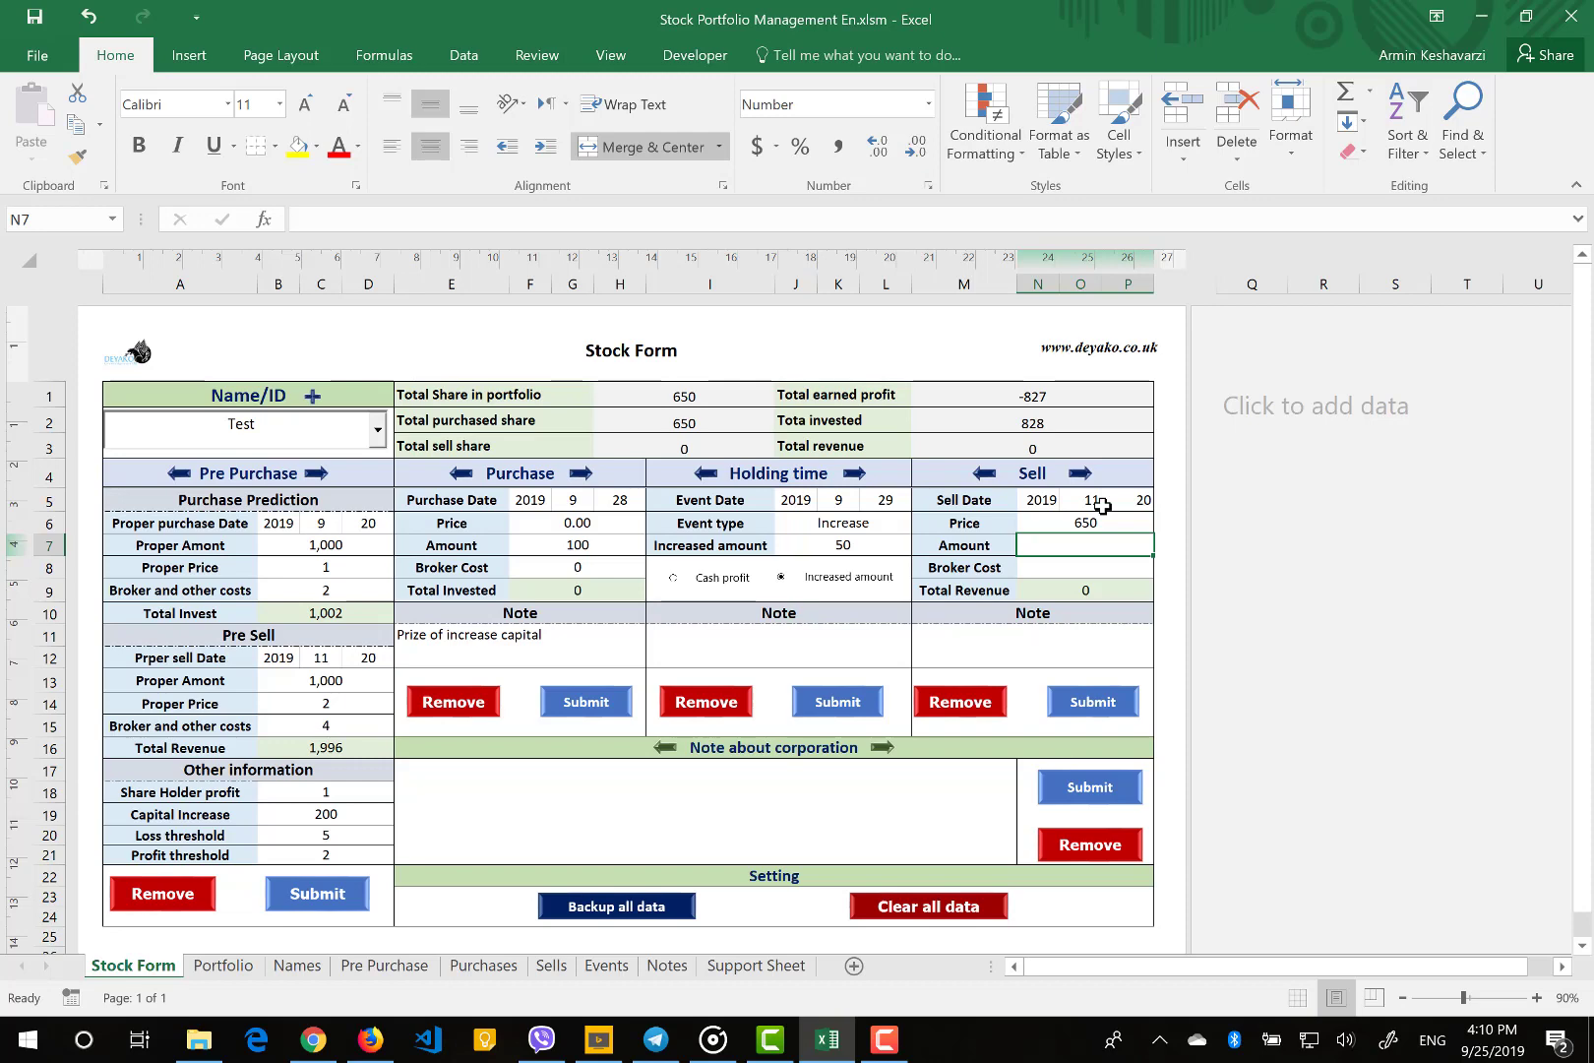
pyautogui.write('2')
pyautogui.press('Return')
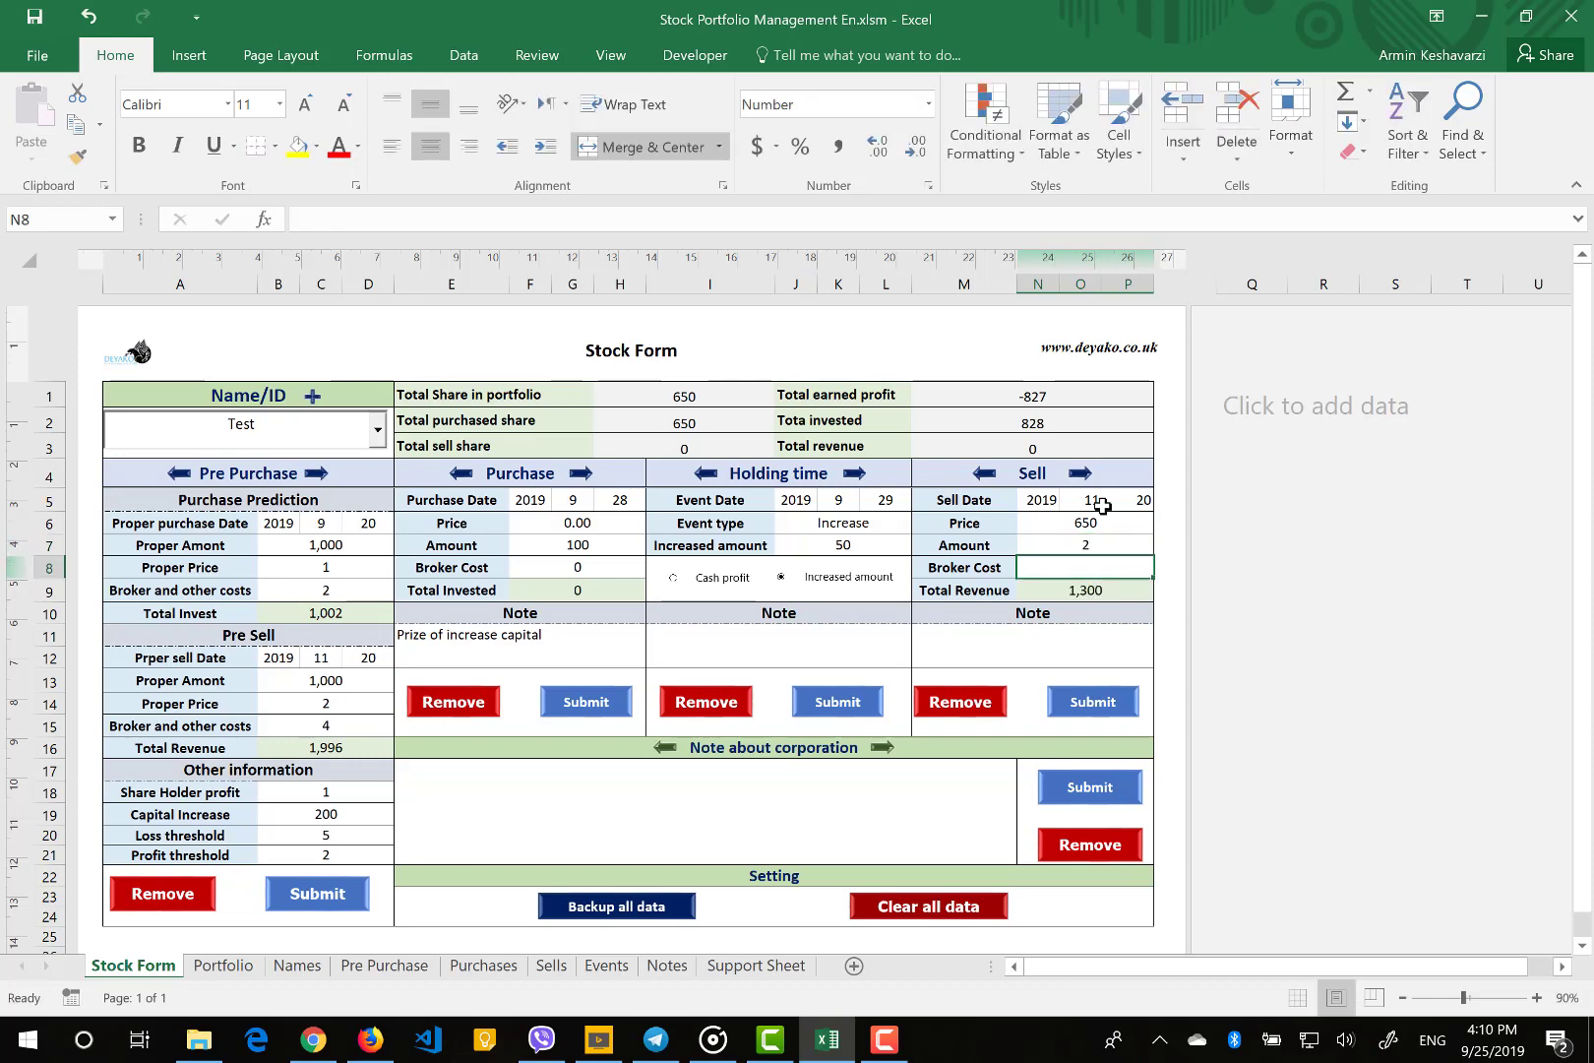
# Submit Test's sale with a broker cost of 5, and check the formulas behind total revenue and total earned profit
pyautogui.write('5')
pyautogui.press('Return')
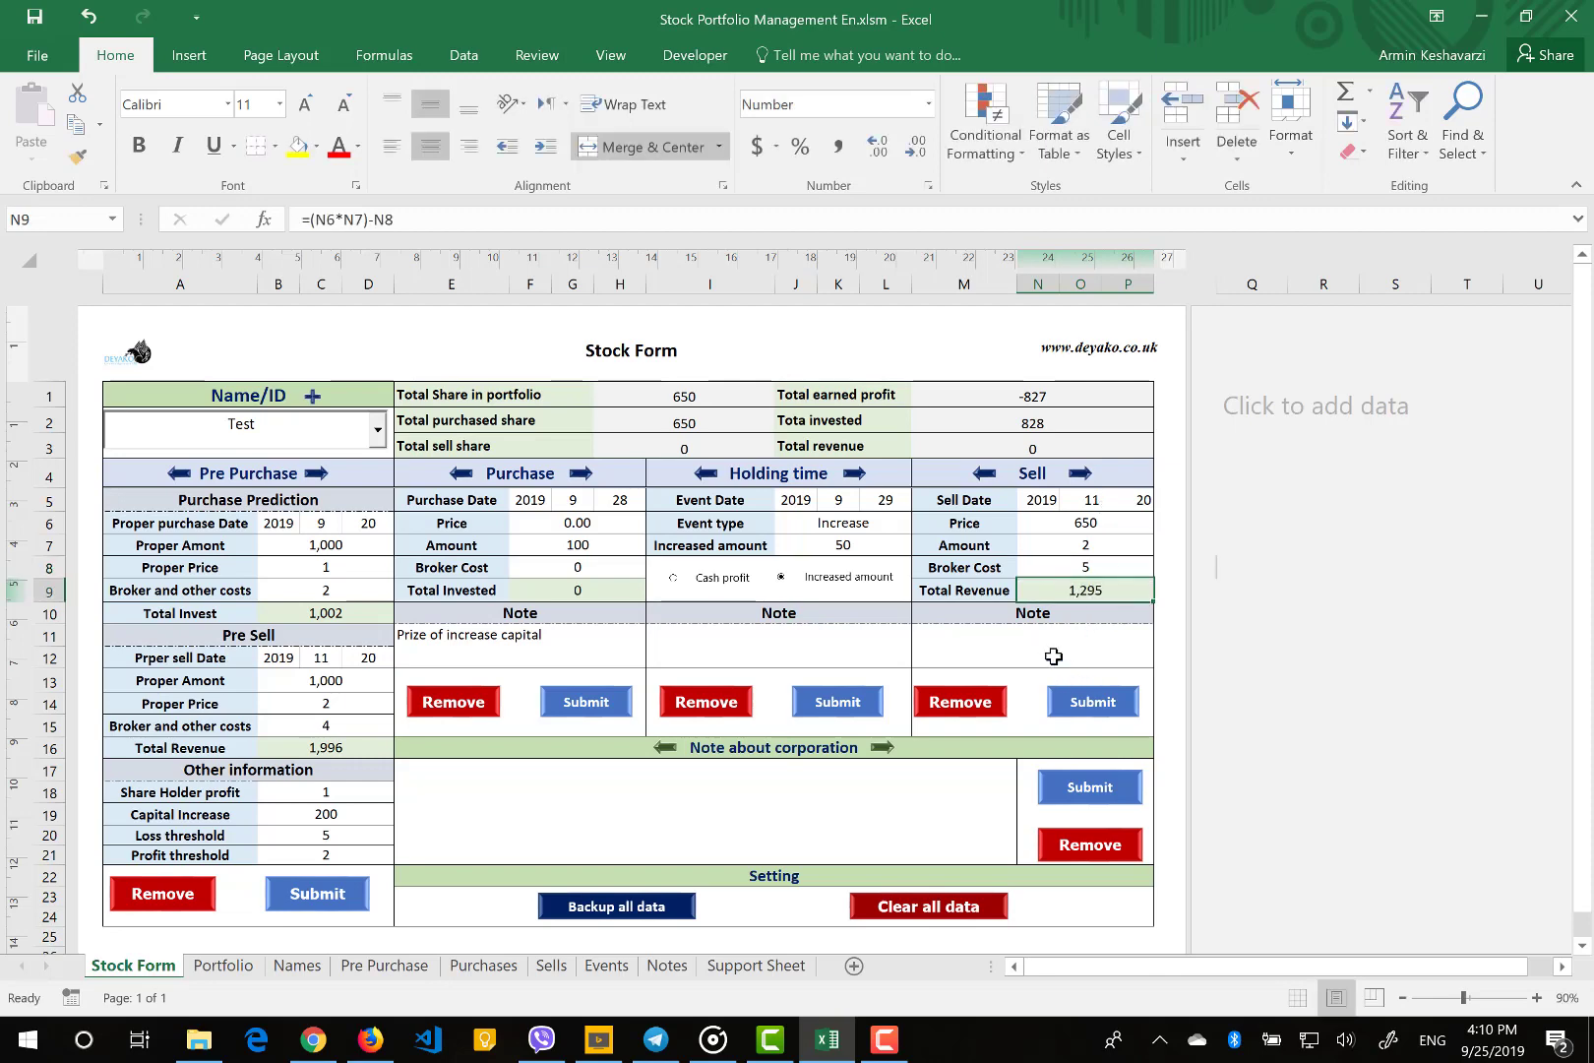
pyautogui.click(1093, 703)
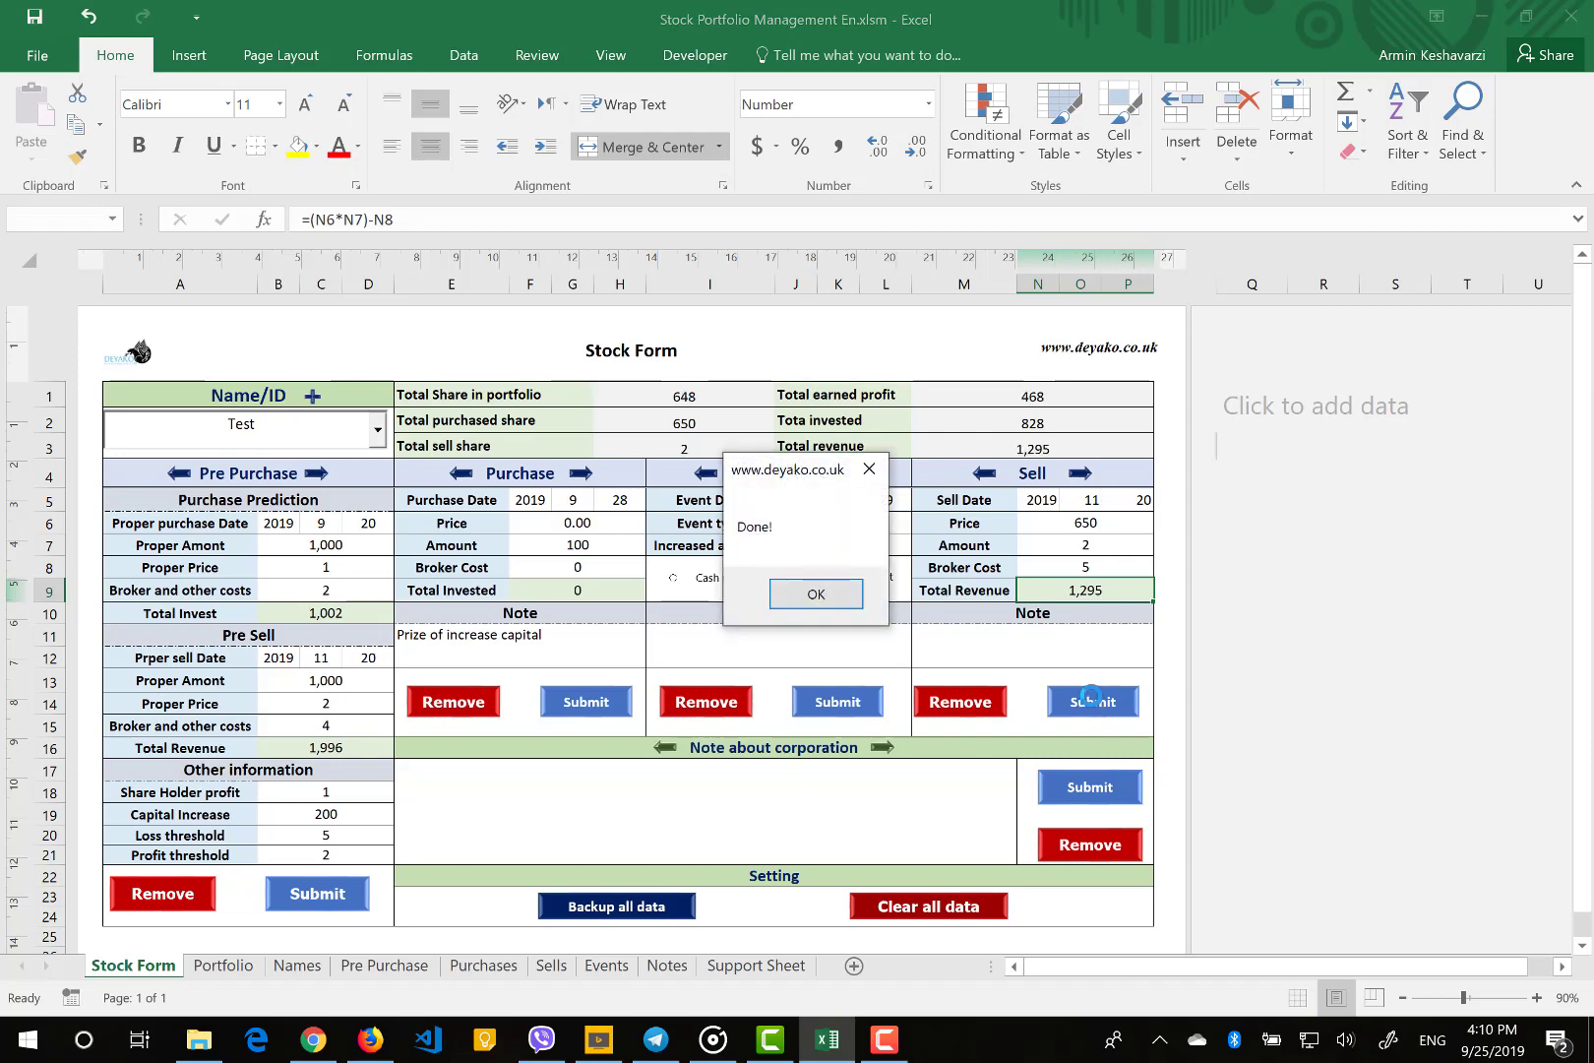
pyautogui.click(815, 595)
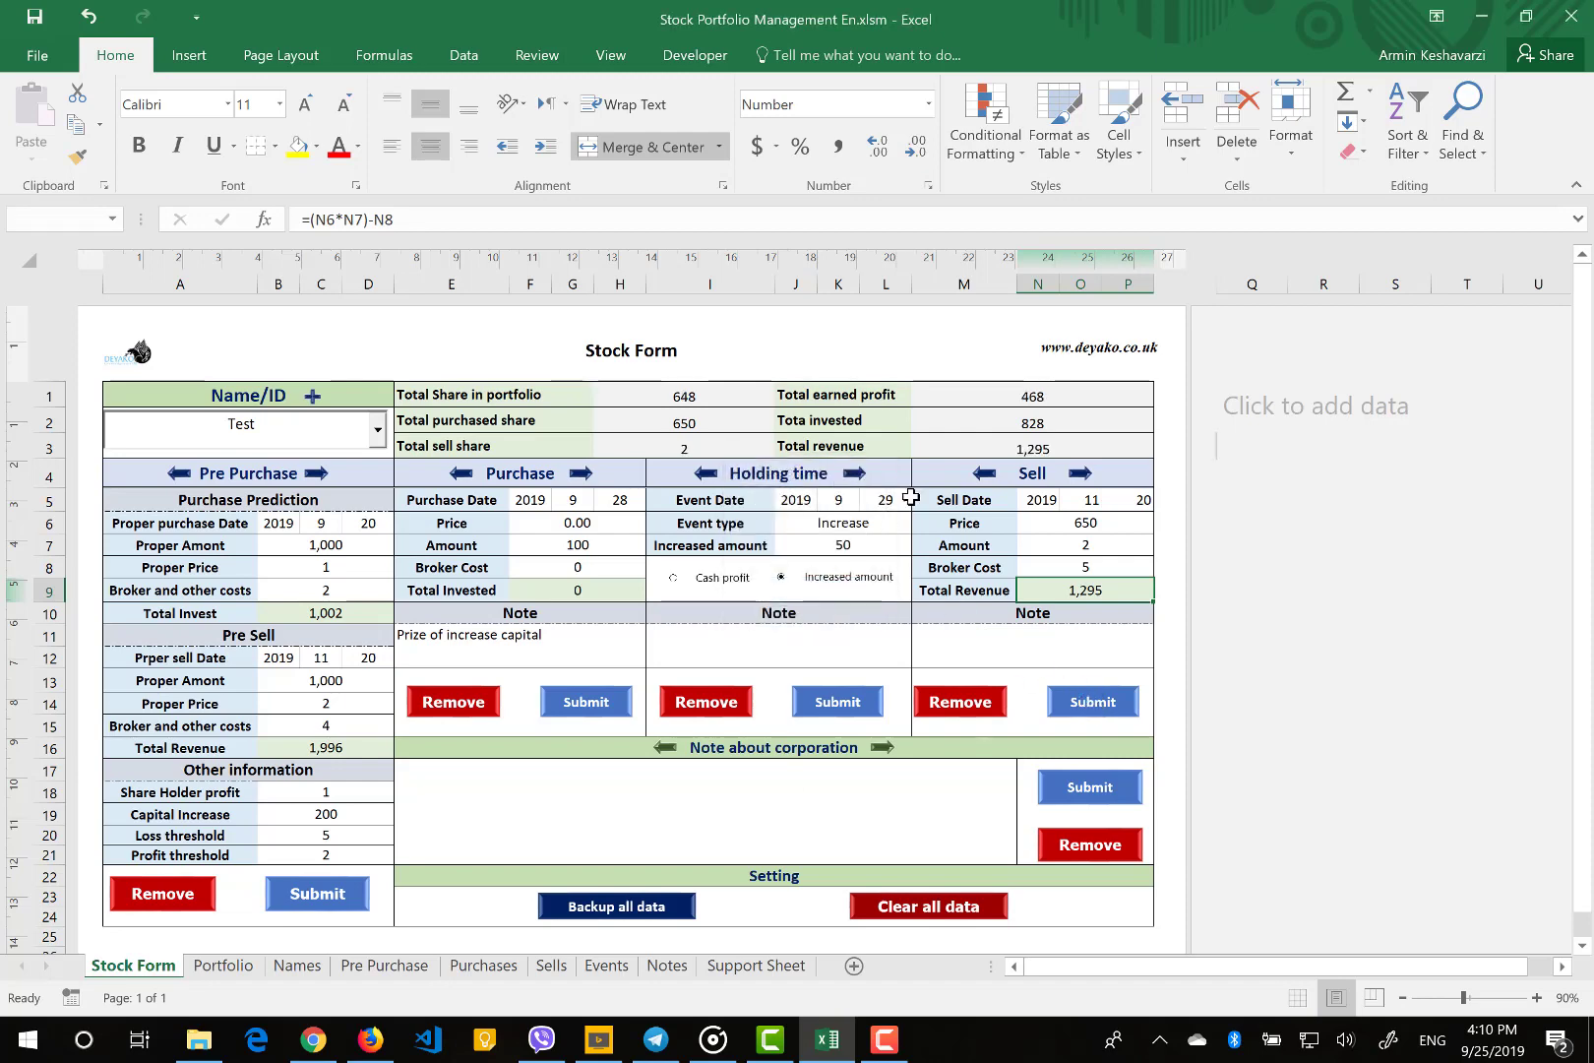
pyautogui.click(1014, 448)
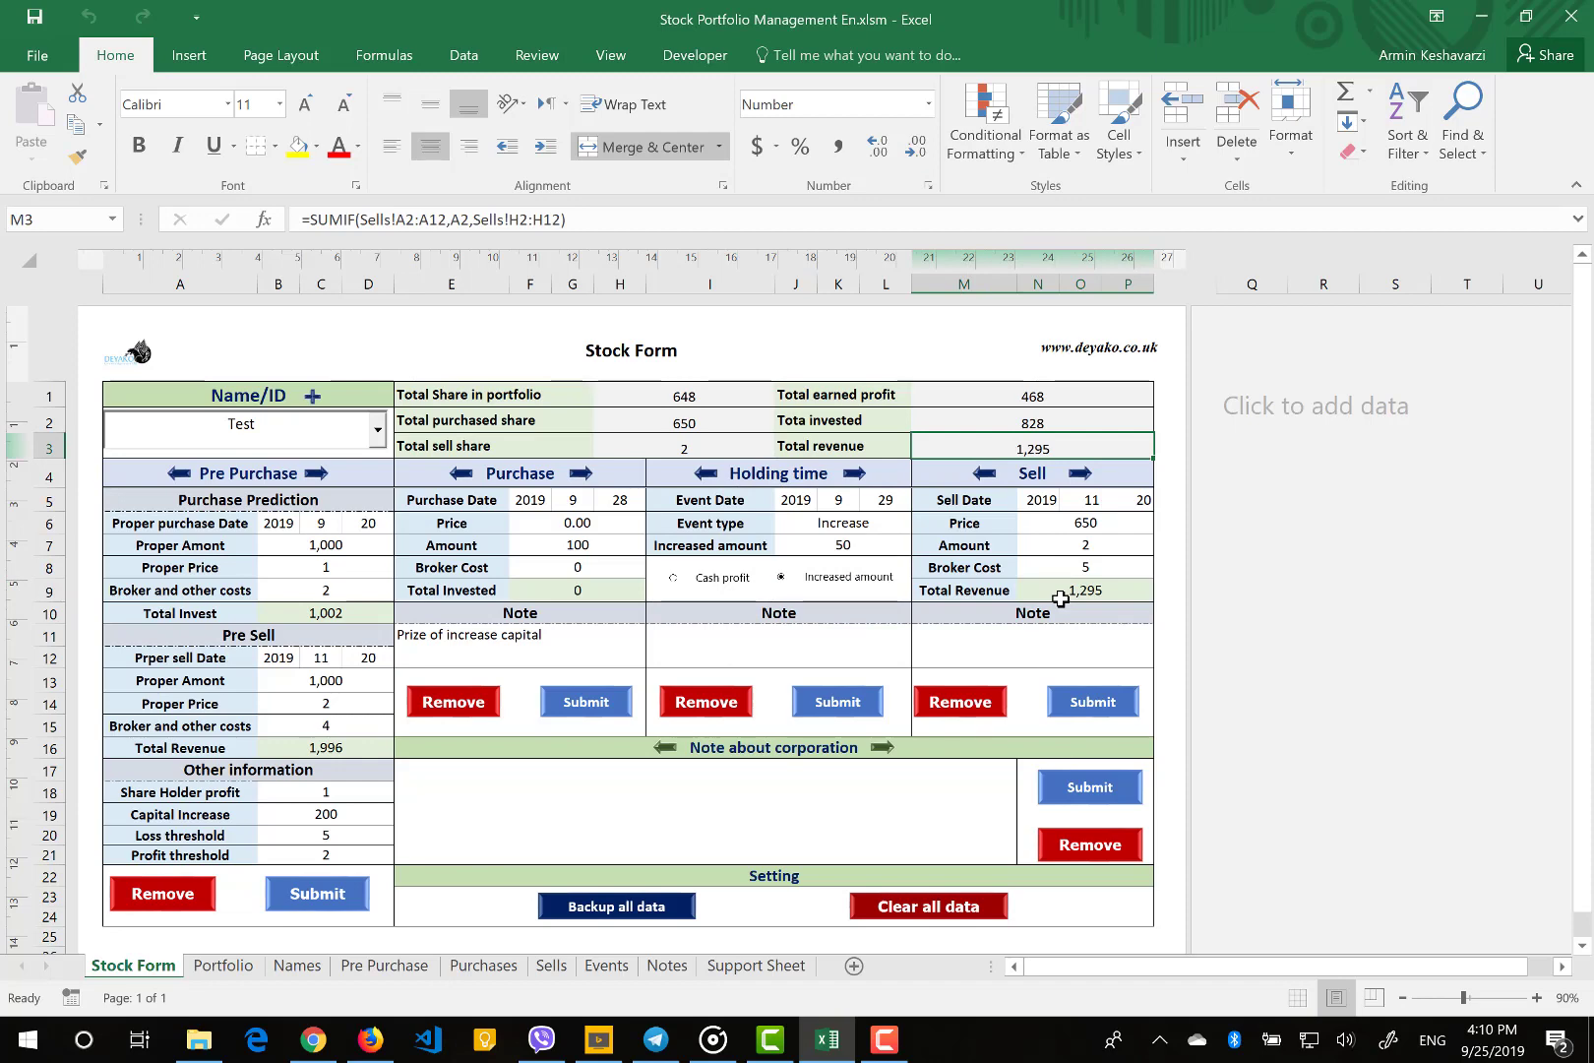
pyautogui.click(1054, 394)
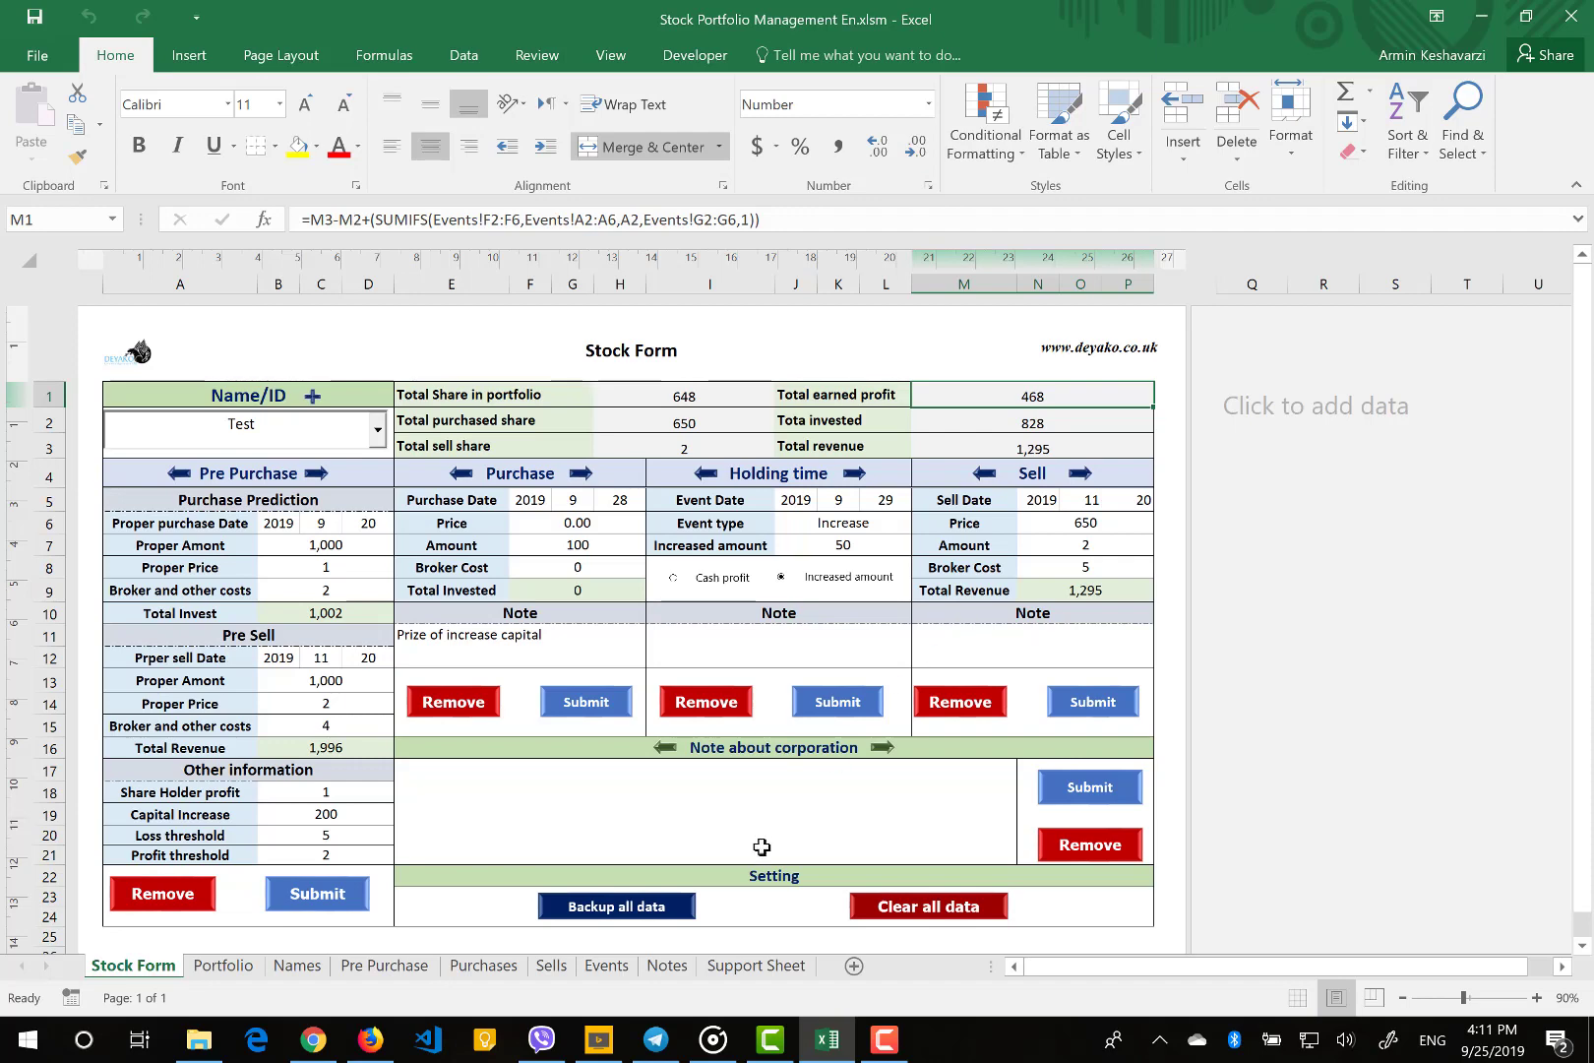
# Add the corporation note "Its has good fundamental and techincal analyze" for Test and submit it
pyautogui.click(686, 838)
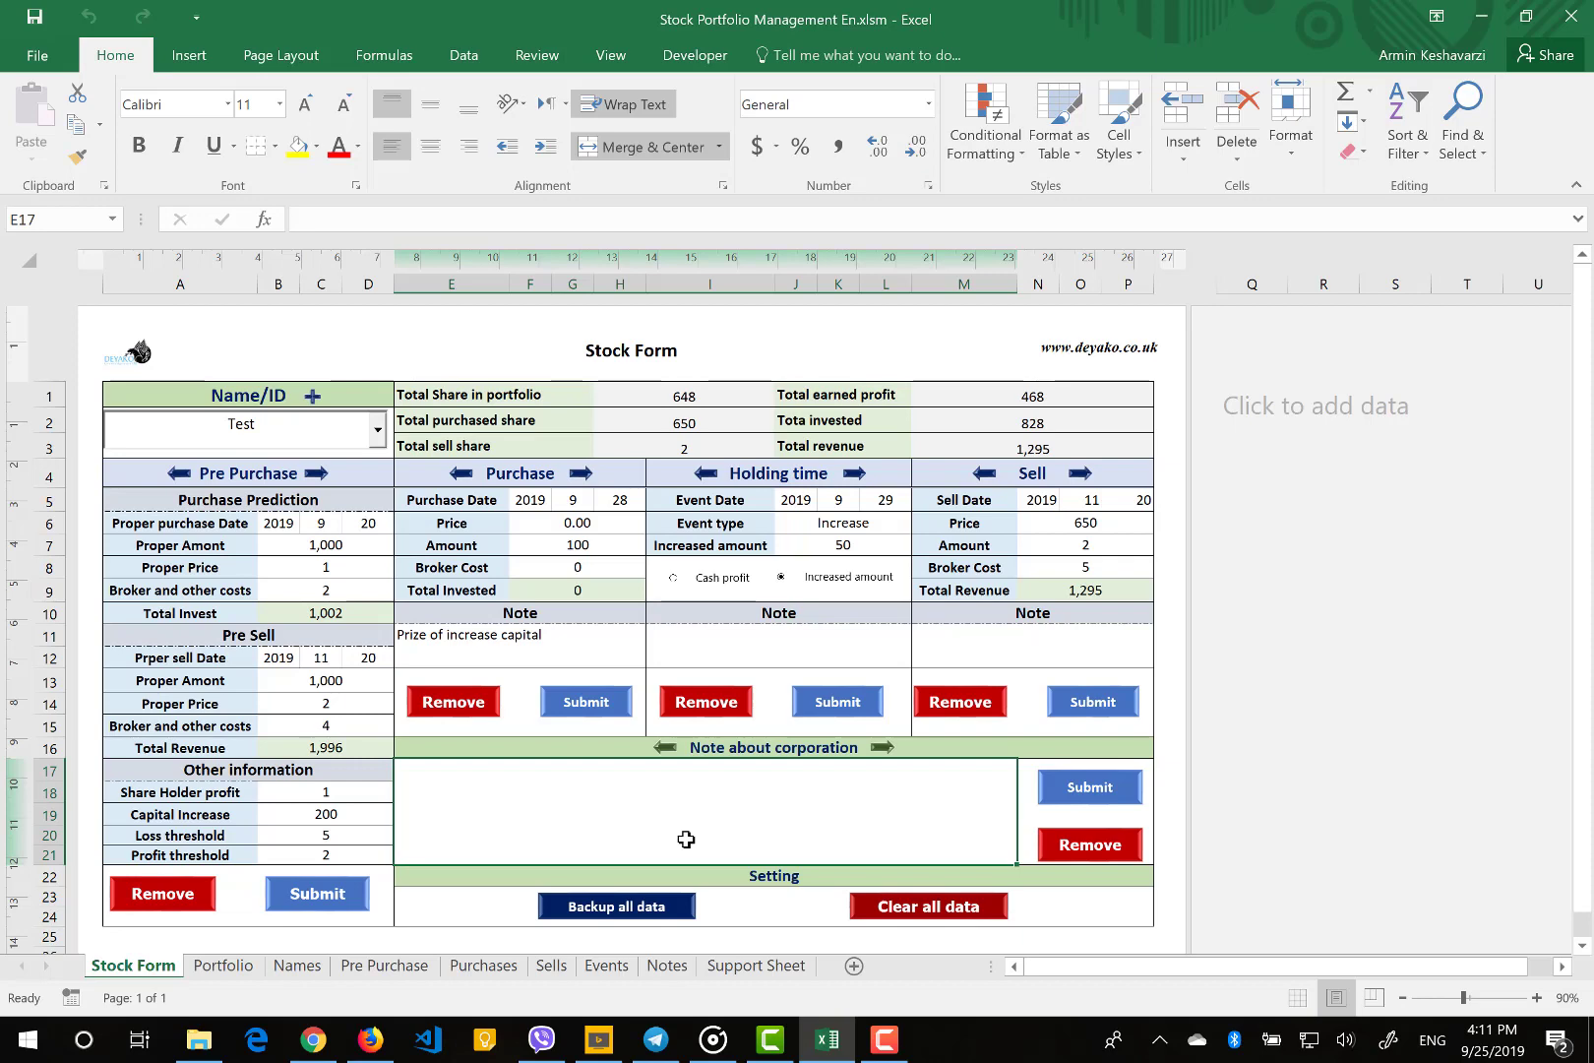
pyautogui.write('T')
pyautogui.write('ts ')
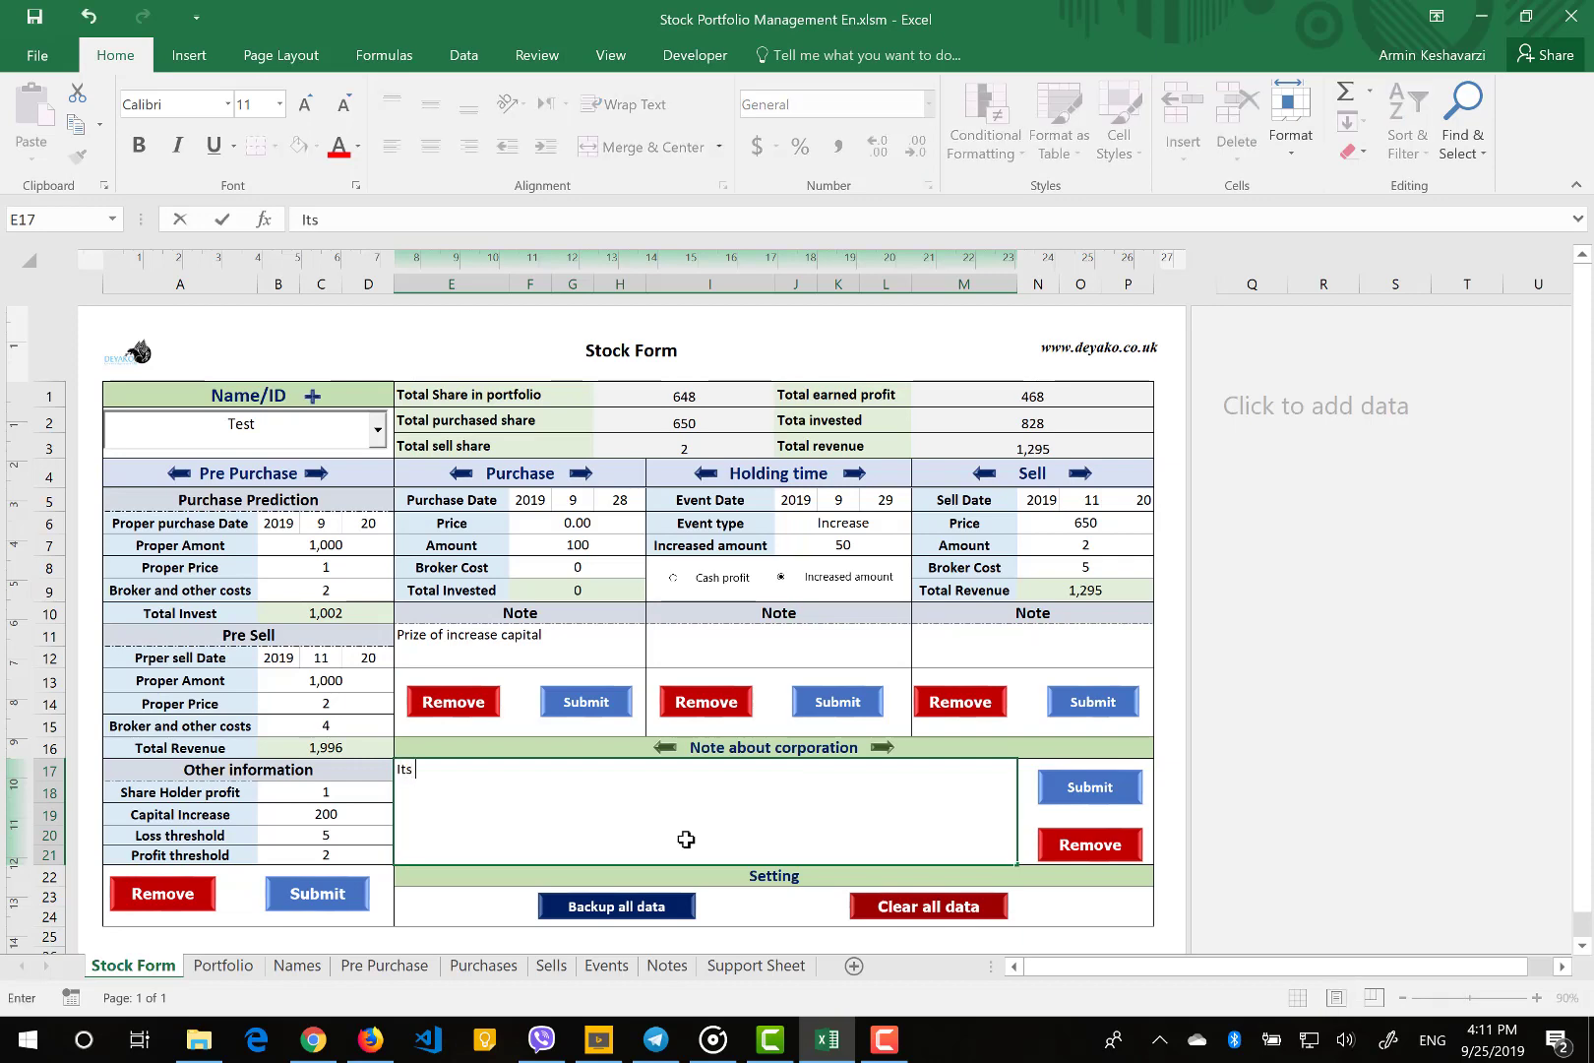
pyautogui.write('has ')
pyautogui.write('gooo')
pyautogui.write(' fund')
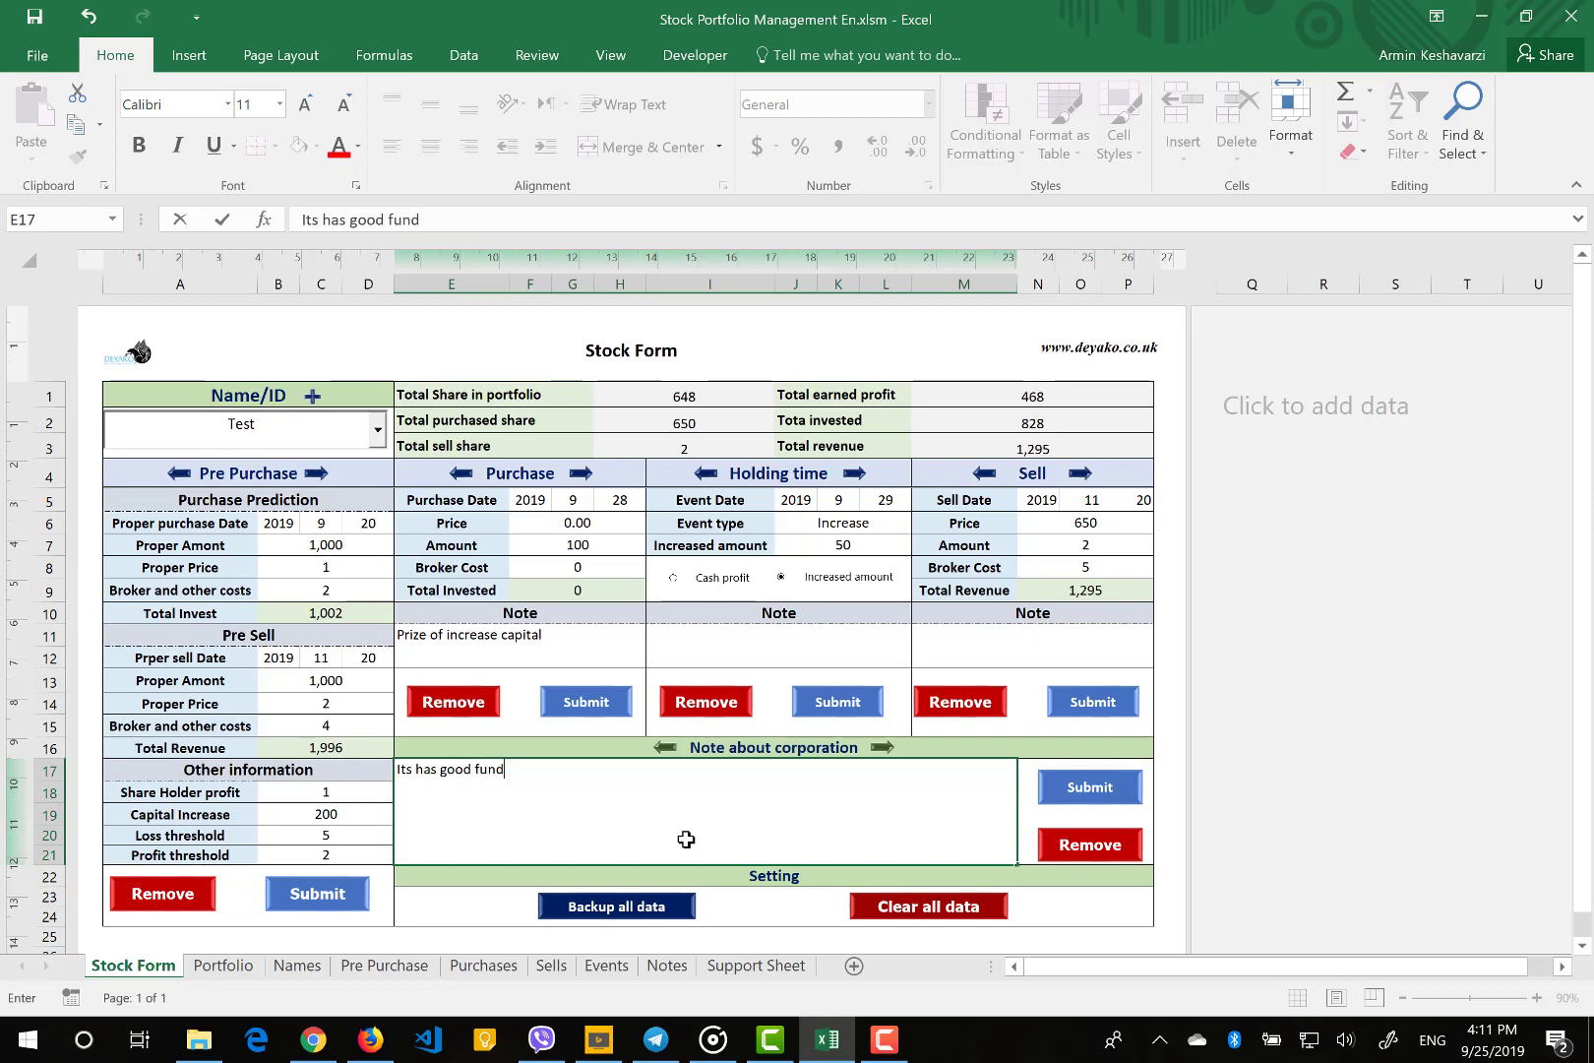
pyautogui.write('amental and techinc')
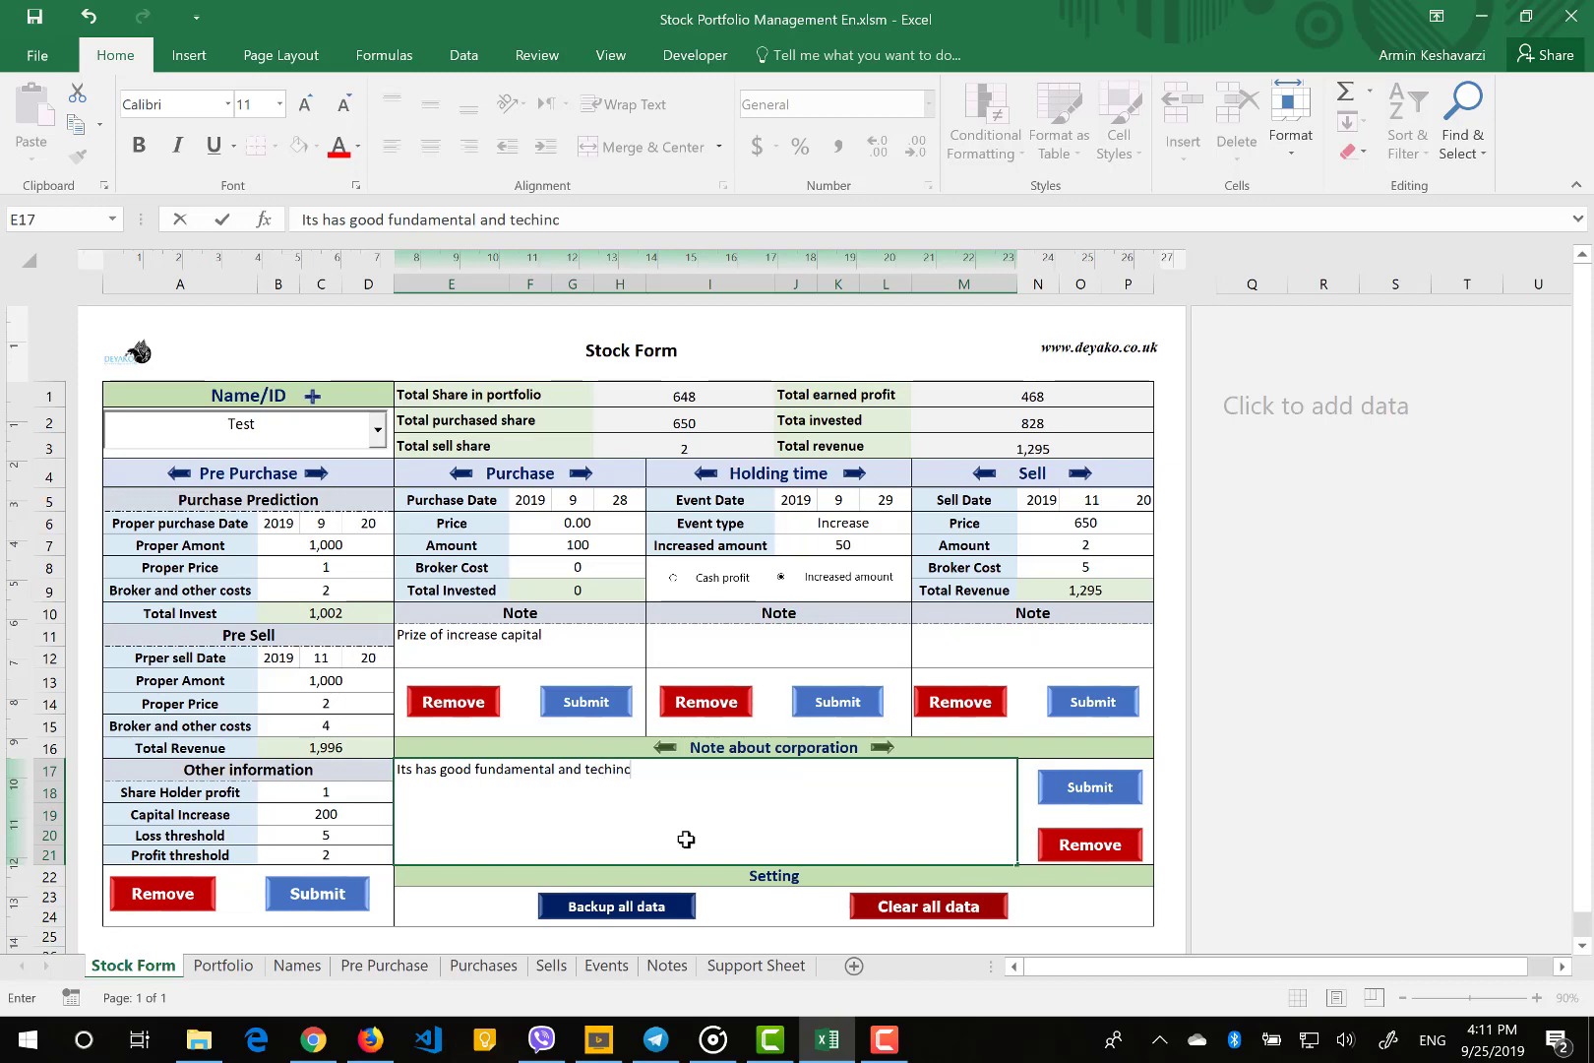
pyautogui.write('al analyze')
pyautogui.press('Return')
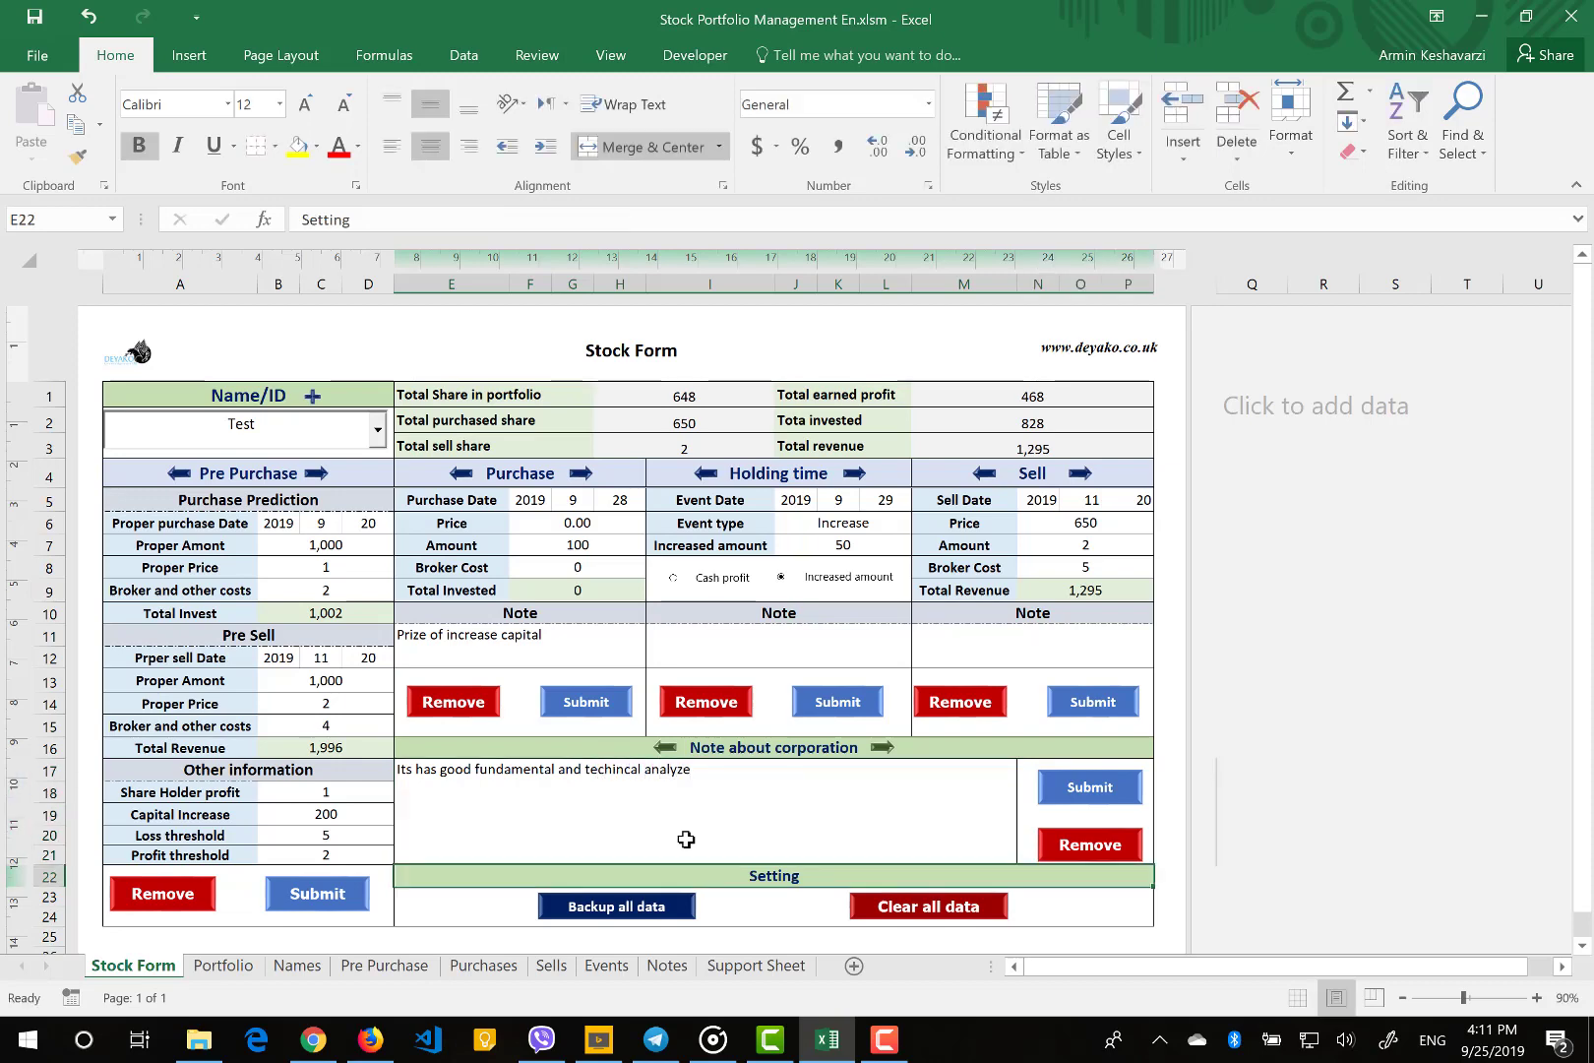
pyautogui.click(1100, 790)
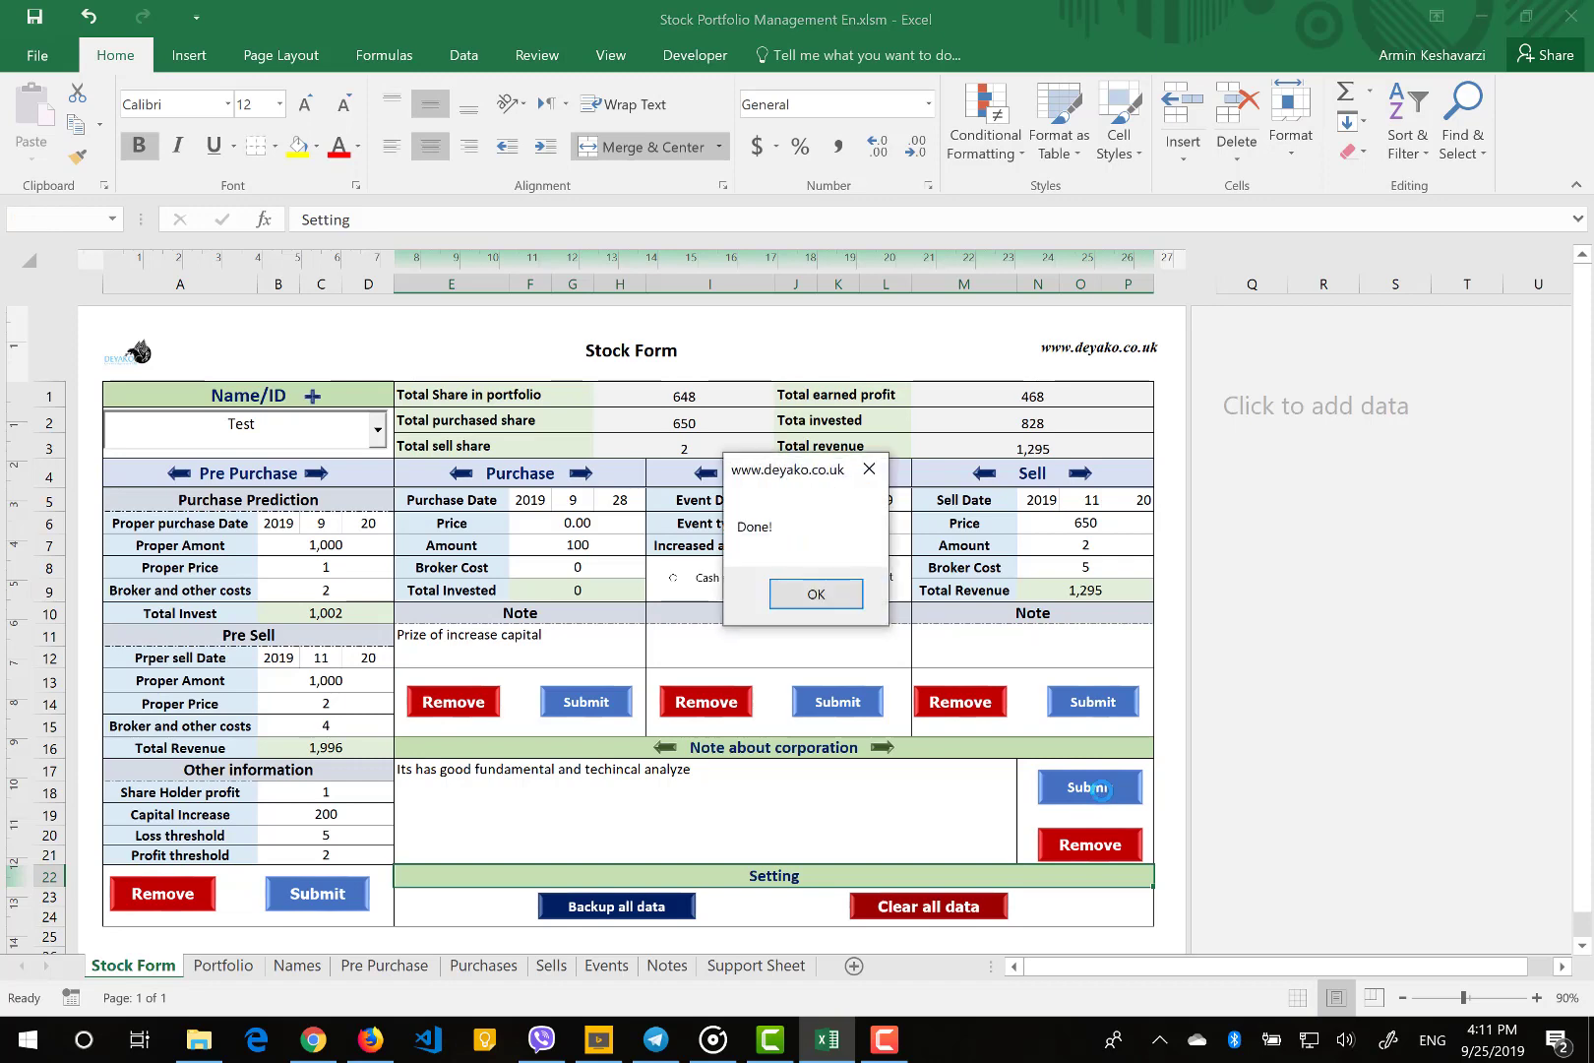
pyautogui.click(833, 598)
# Replace the corporation note text with "This corporation will grow fast" and submit it as a second note
pyautogui.click(727, 823)
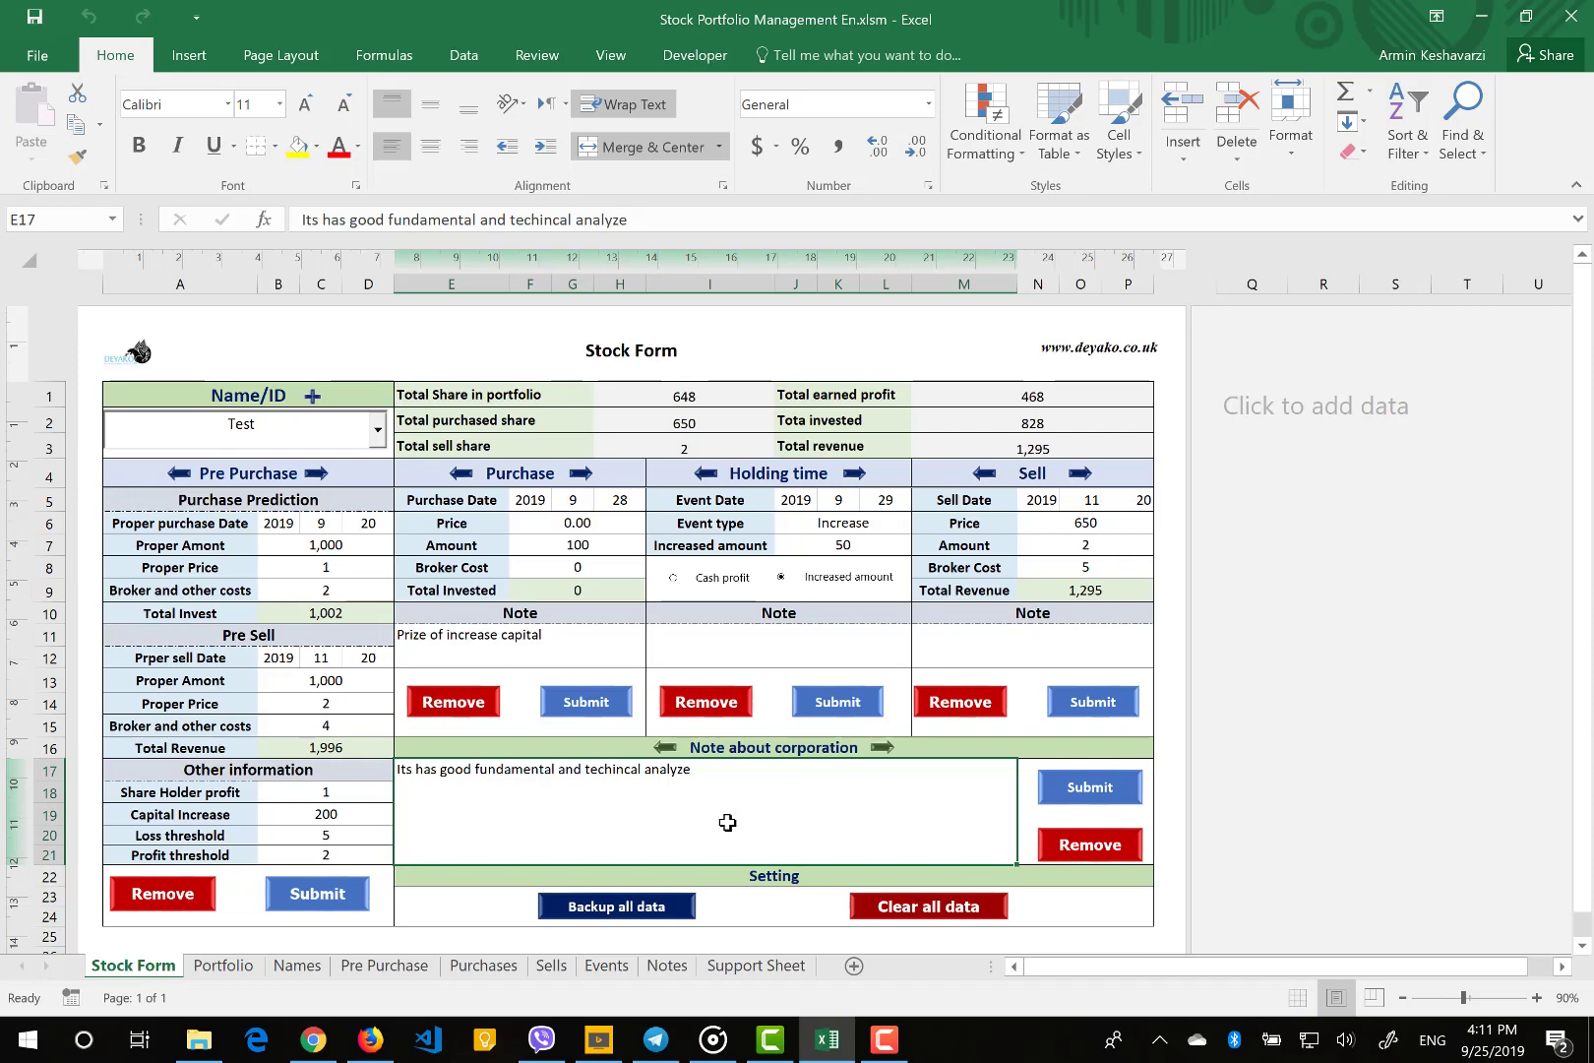
pyautogui.write('This ')
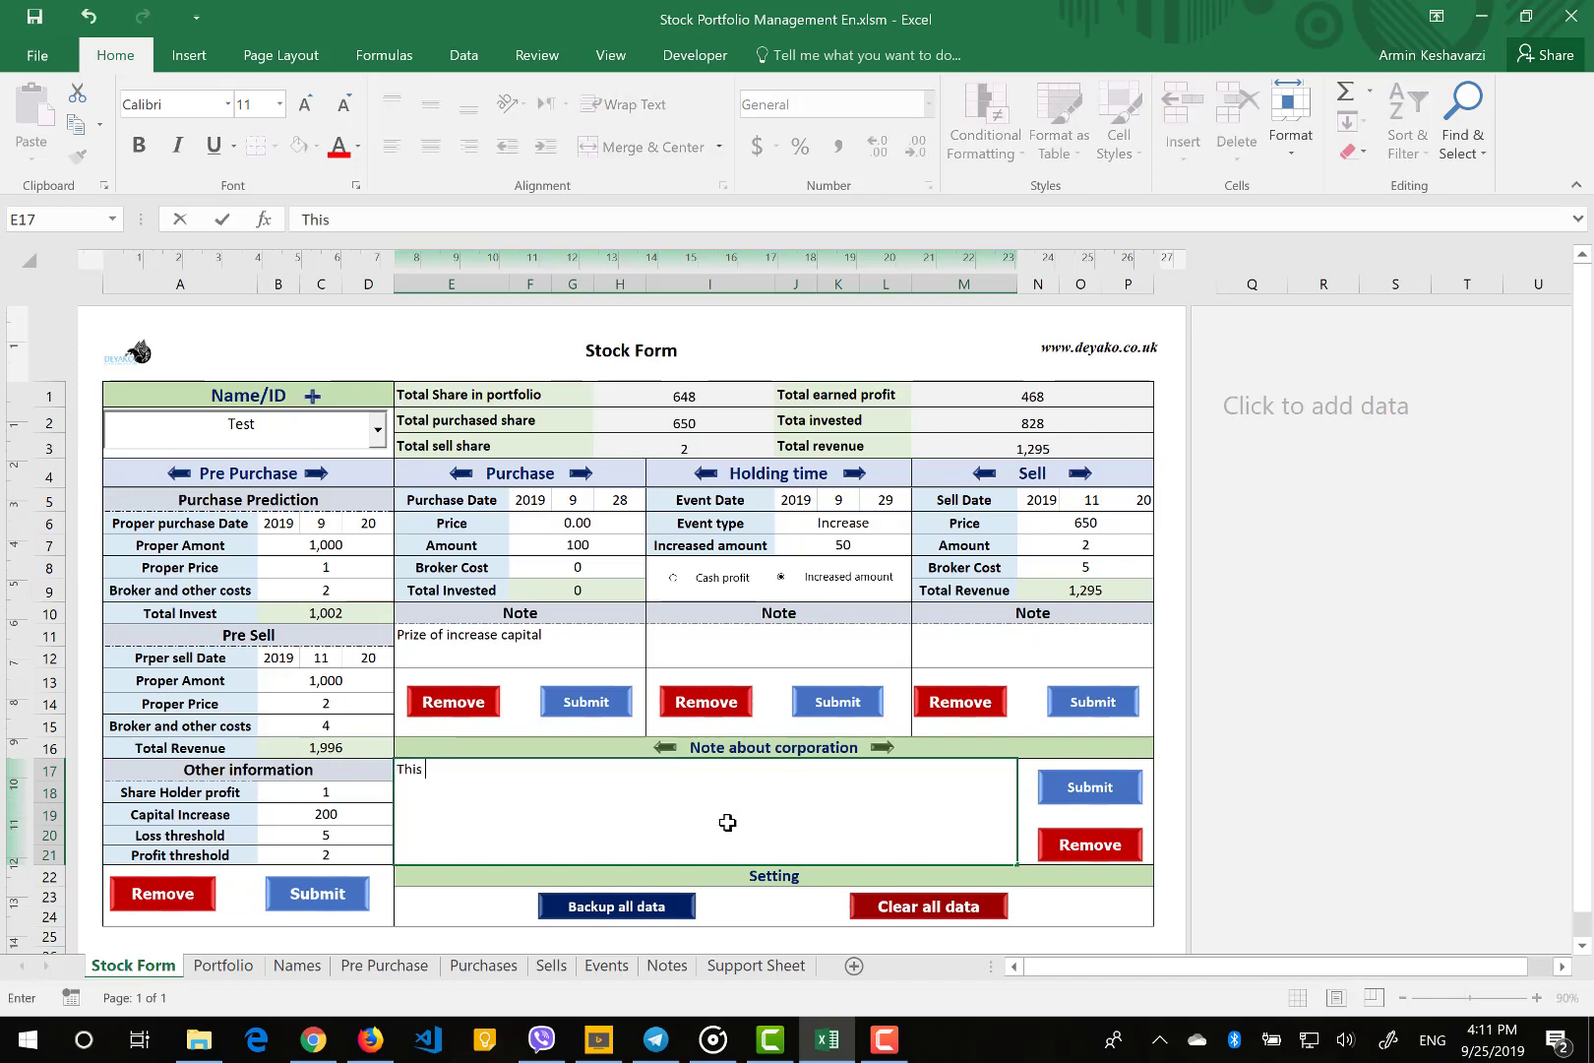
pyautogui.write('corporation will g')
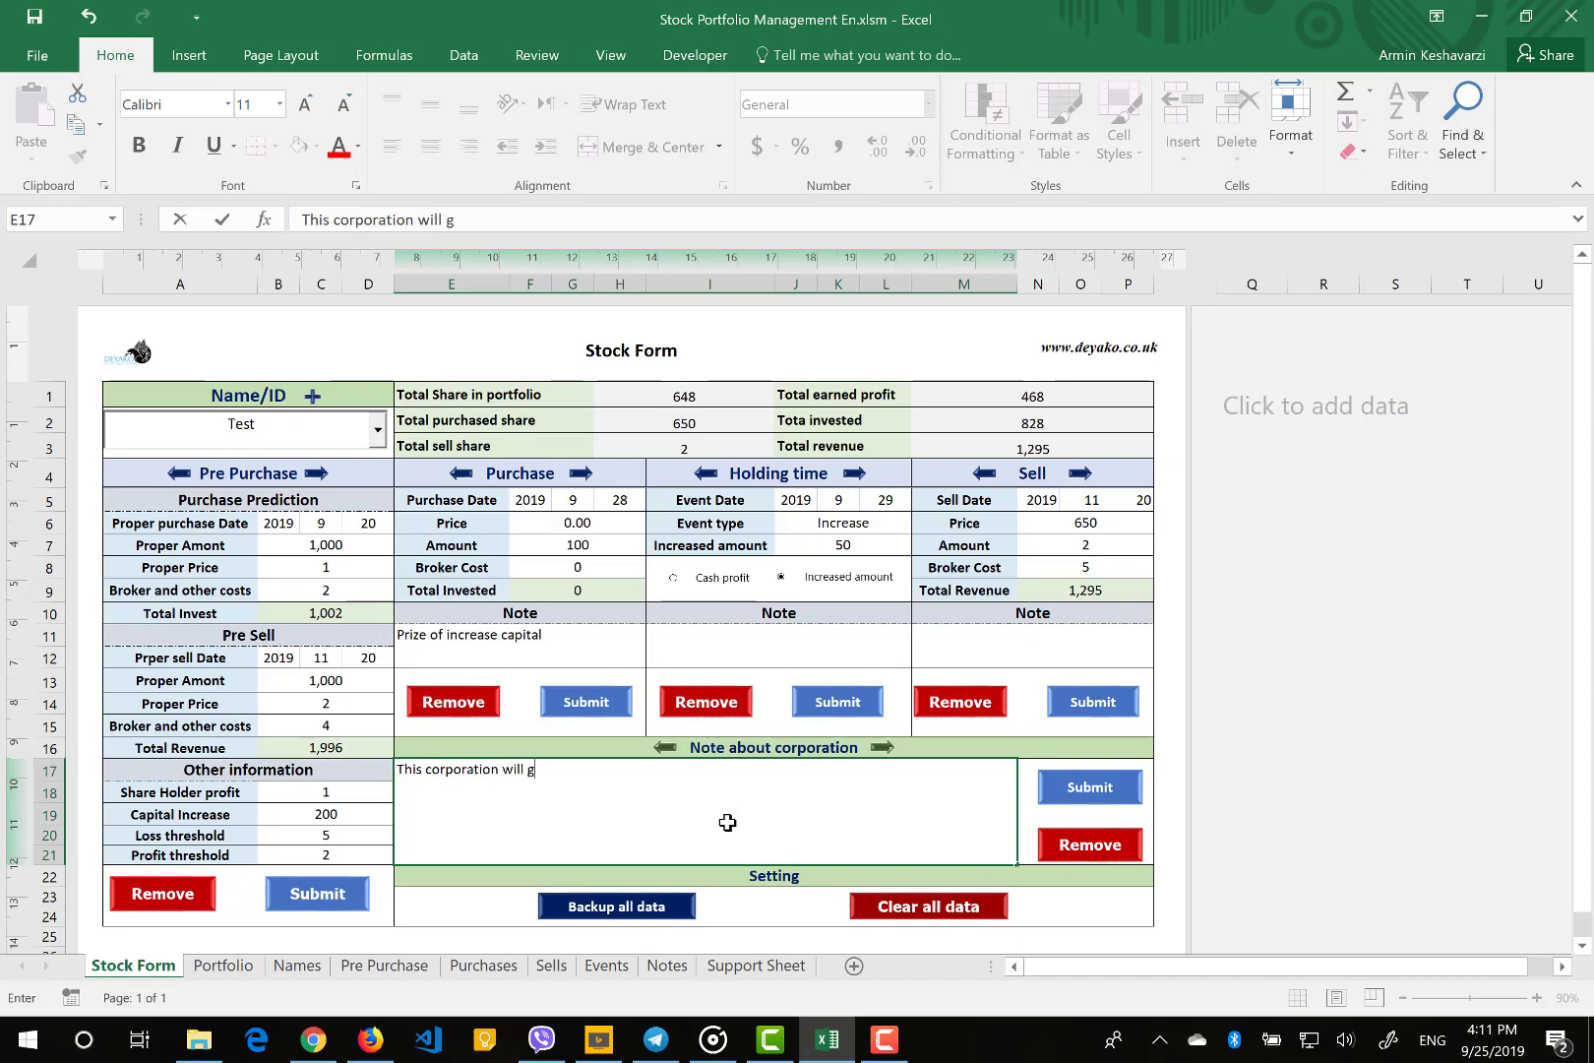
pyautogui.write('row fast')
pyautogui.press('Return')
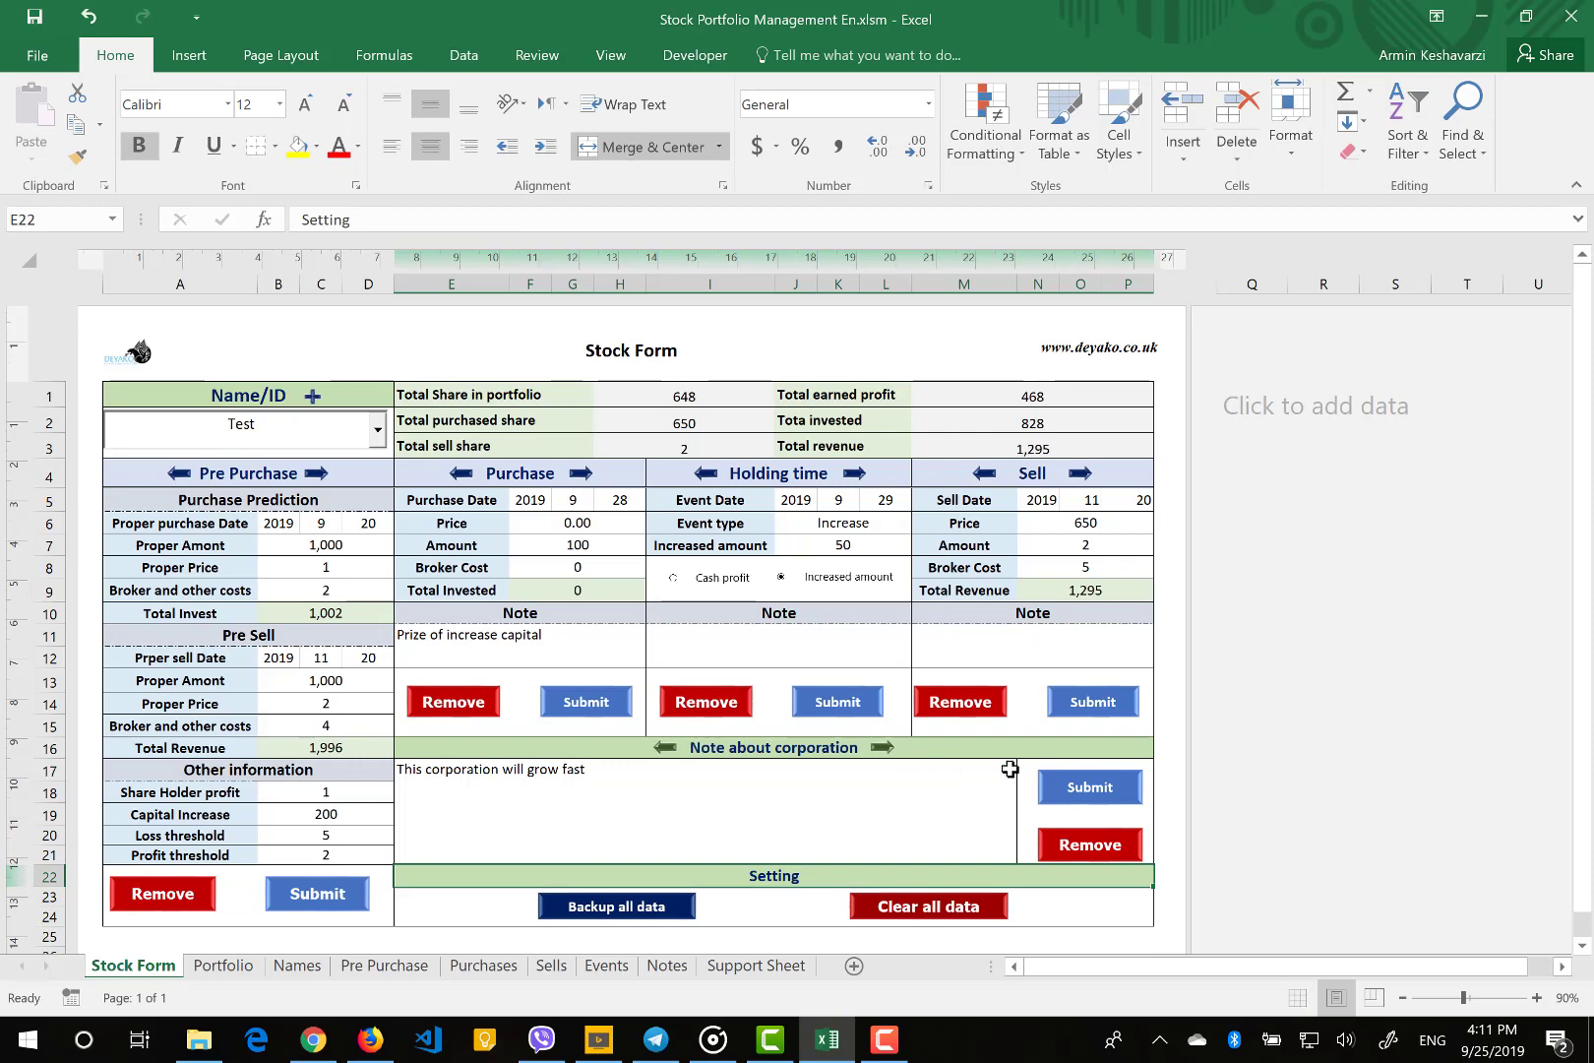
pyautogui.click(1084, 790)
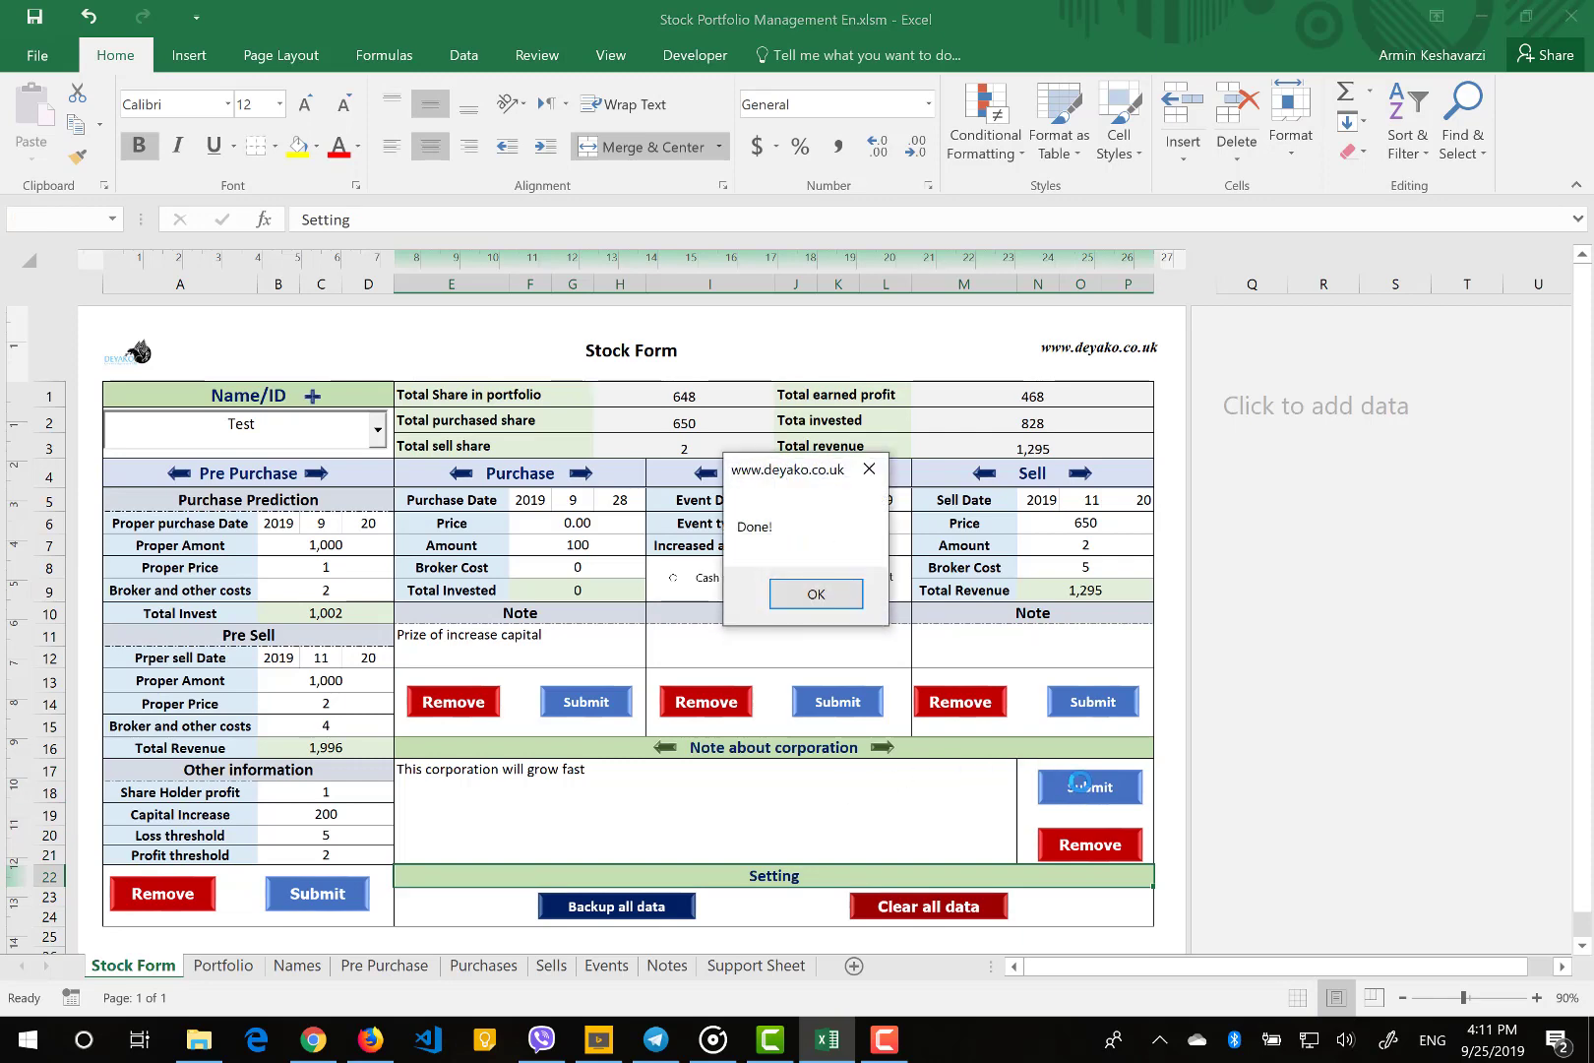
pyautogui.click(816, 594)
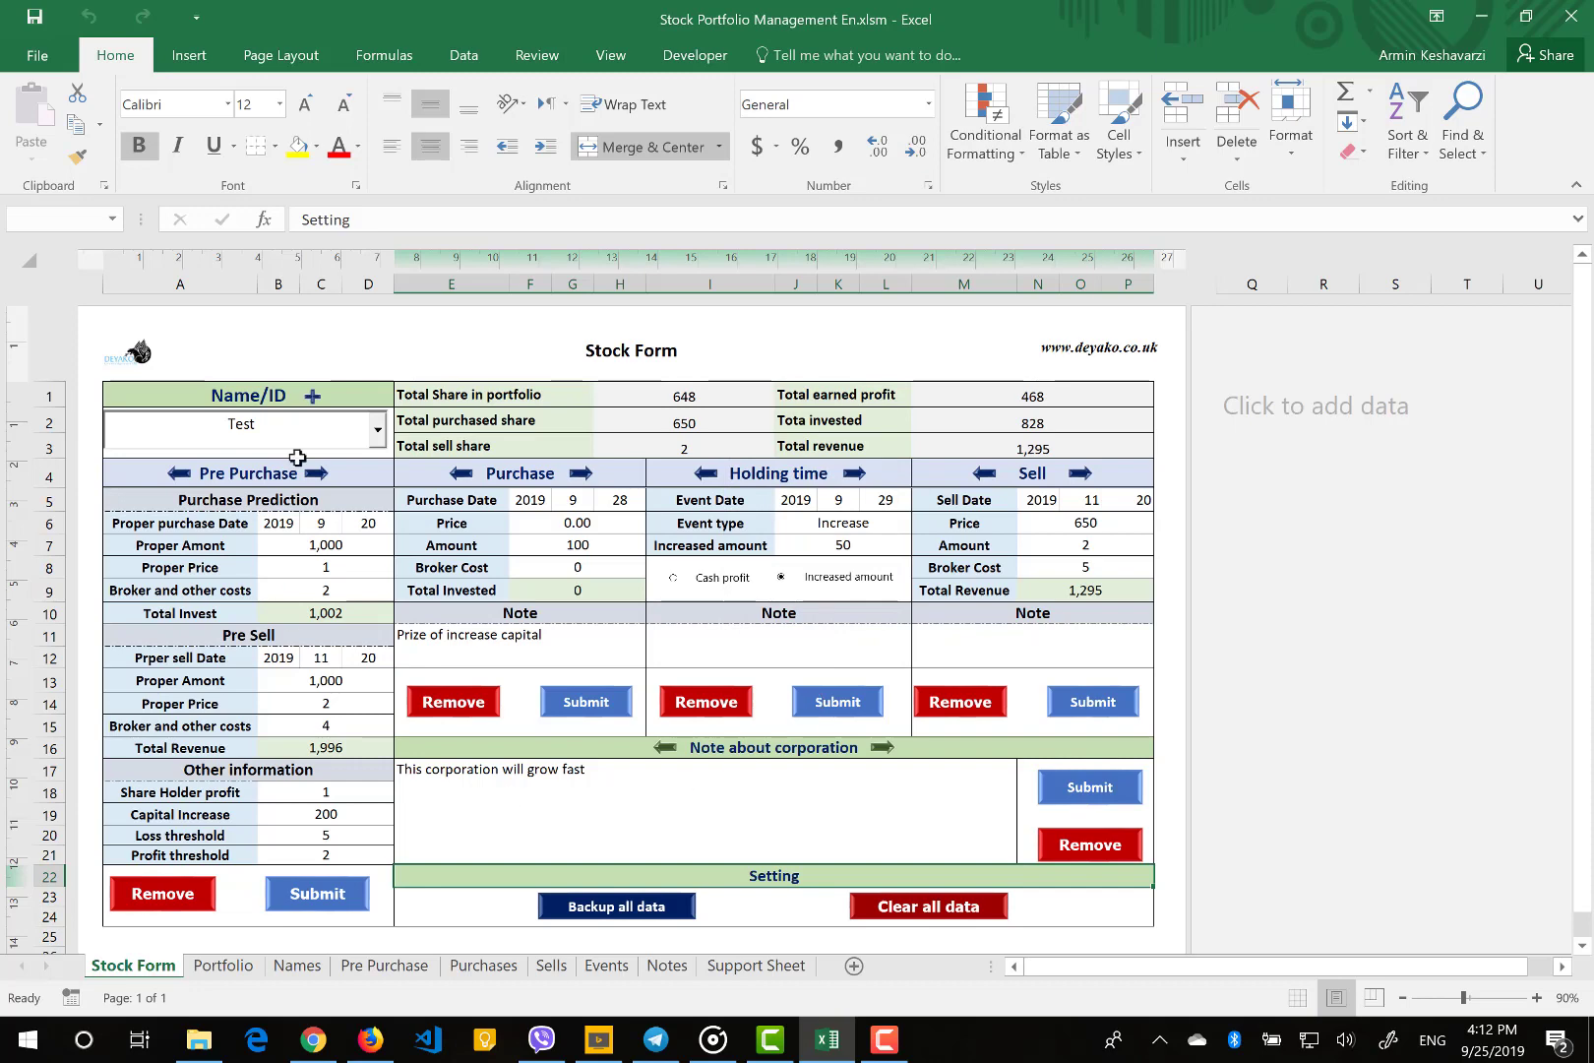
# Switch the form to corporation Test1 and back to Test to check that the stored records reload
pyautogui.click(378, 430)
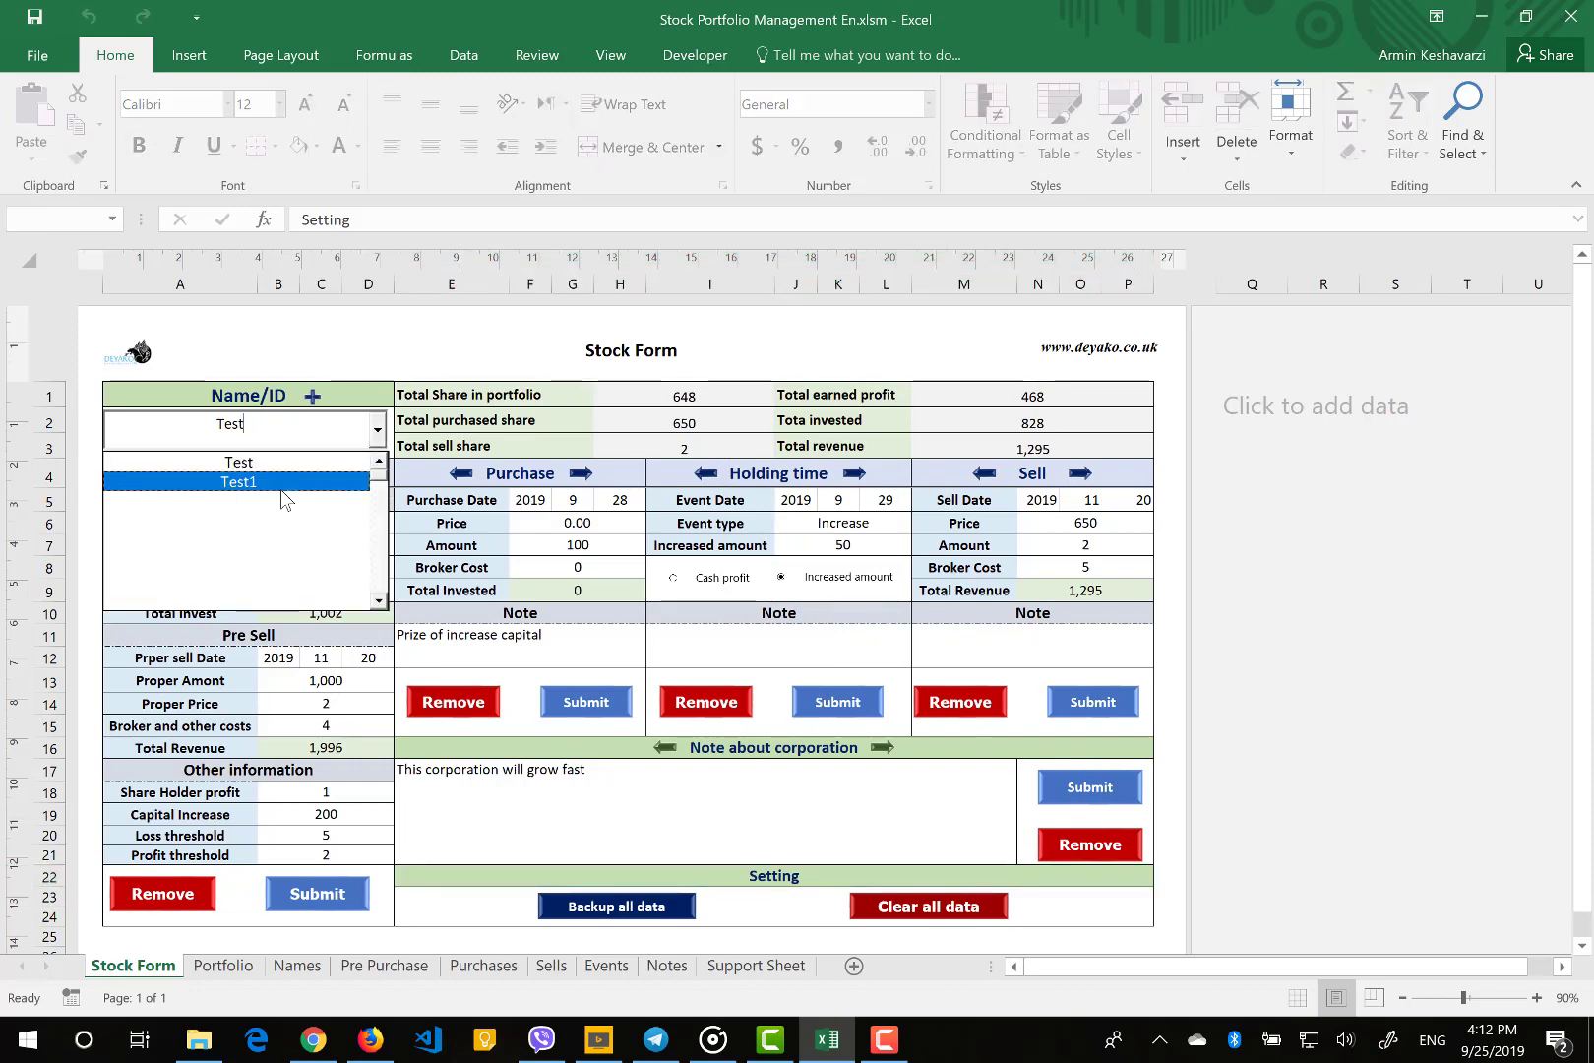
pyautogui.click(281, 484)
pyautogui.click(378, 430)
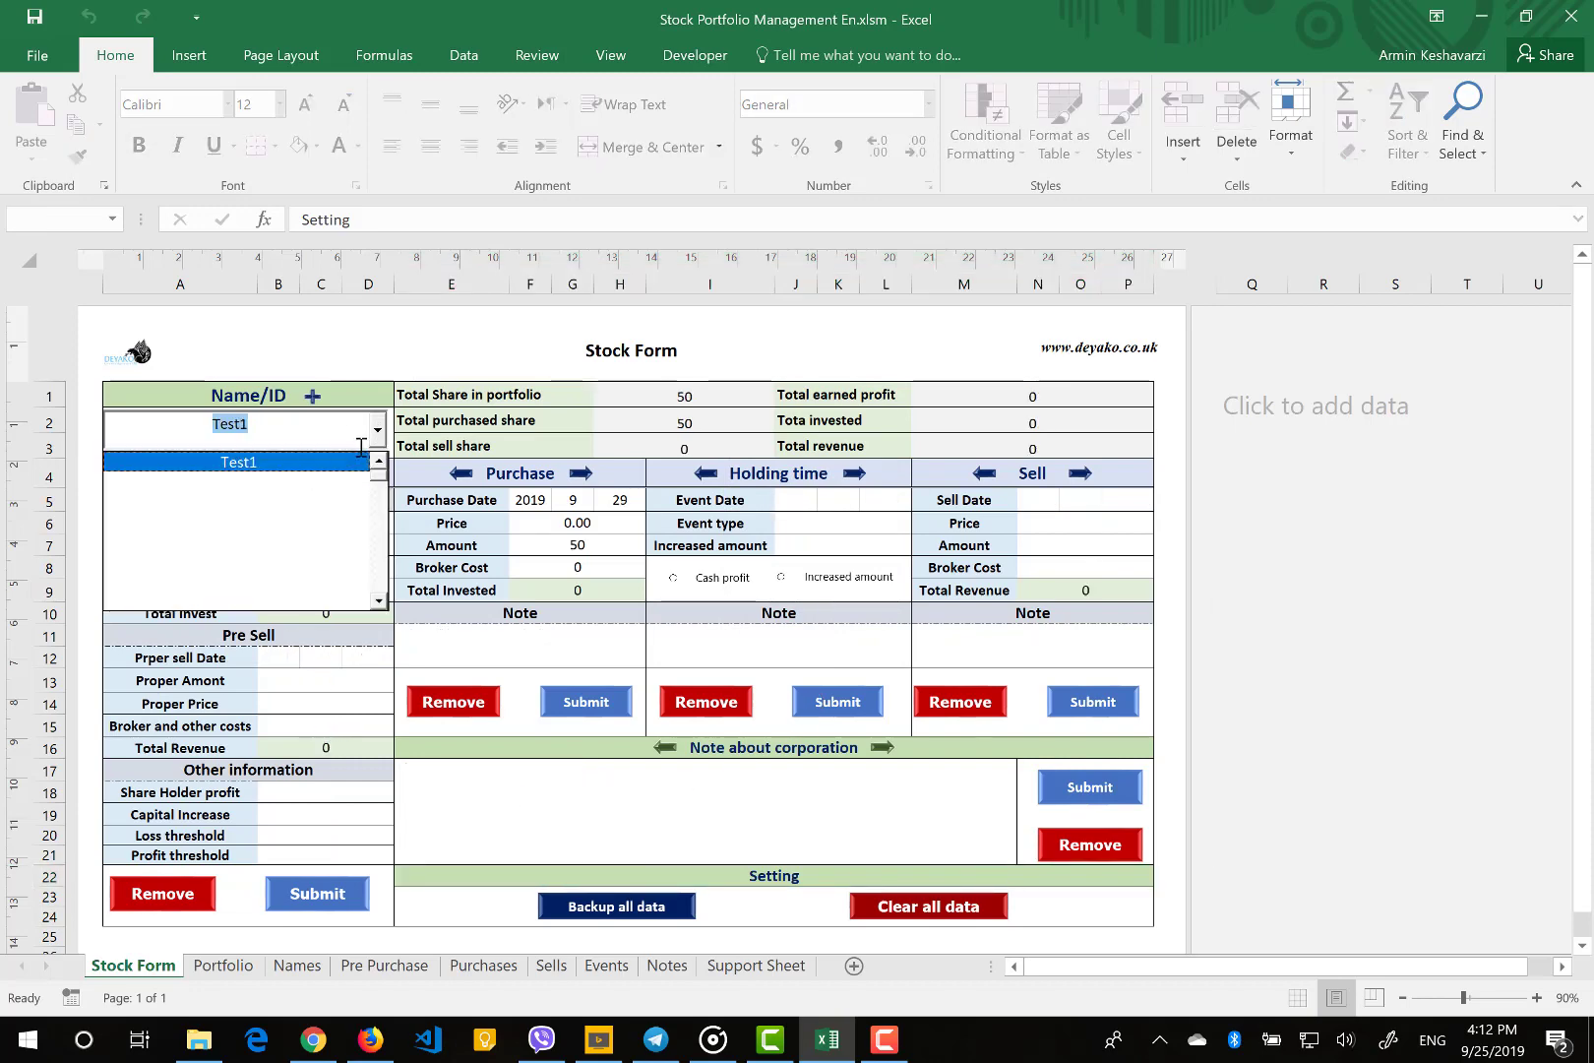
pyautogui.click(341, 469)
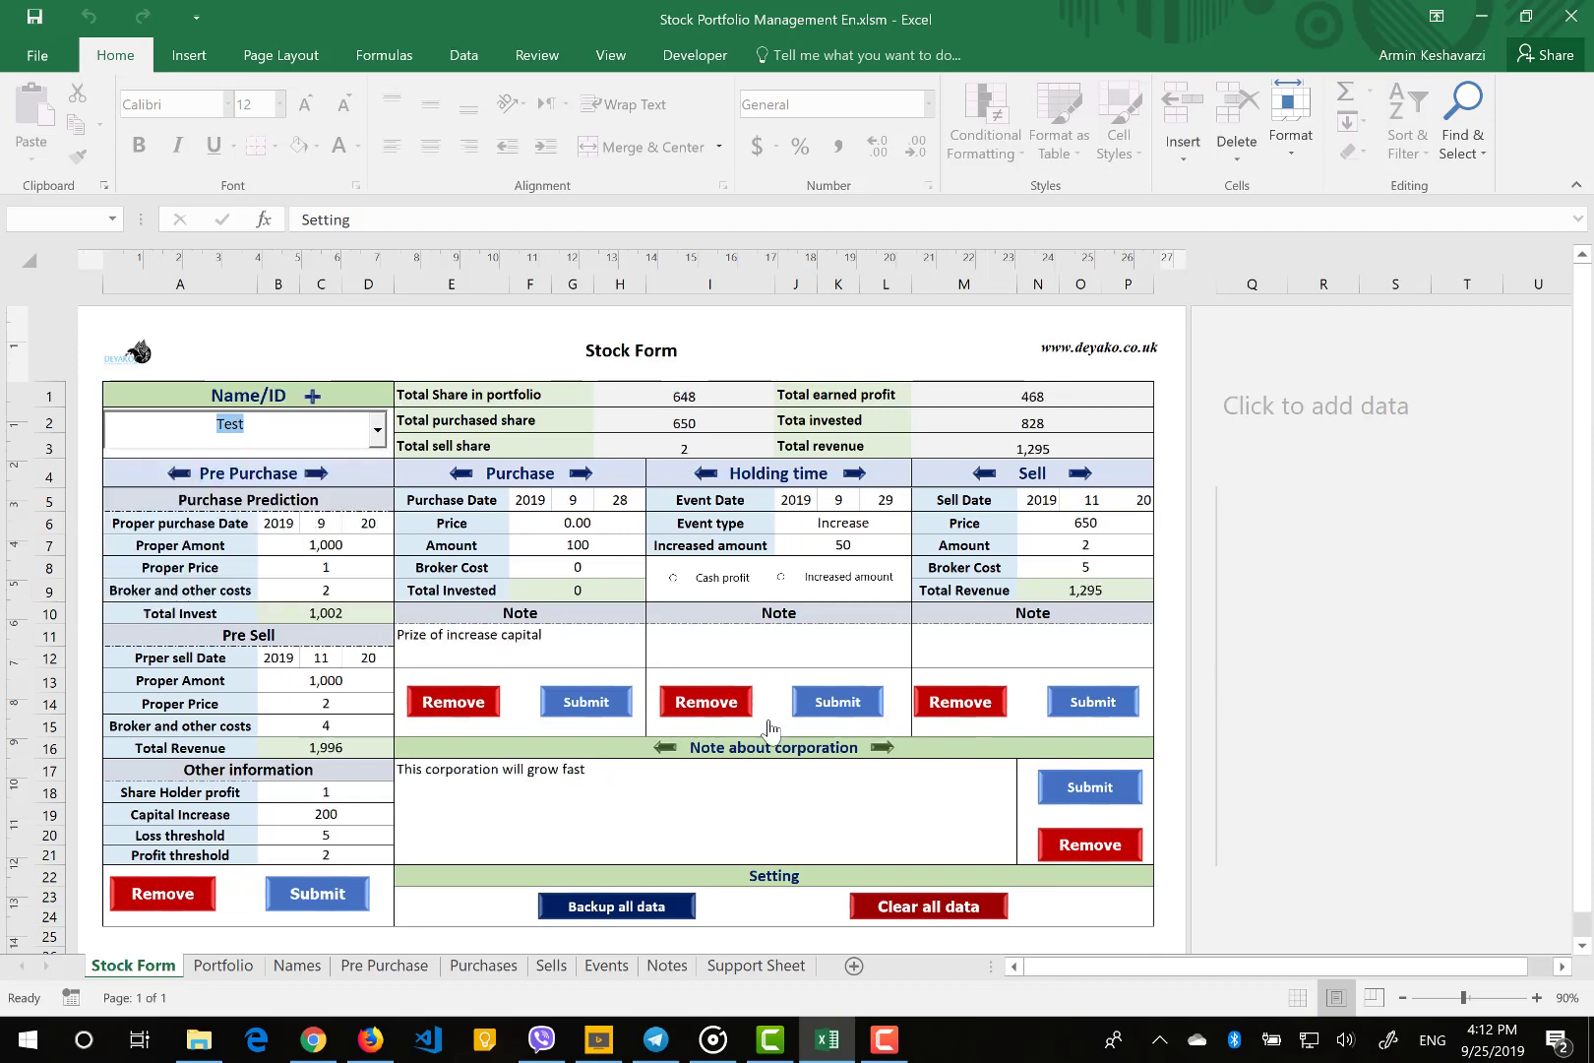
# Browse back and forth through Test's submitted corporation notes
pyautogui.click(794, 799)
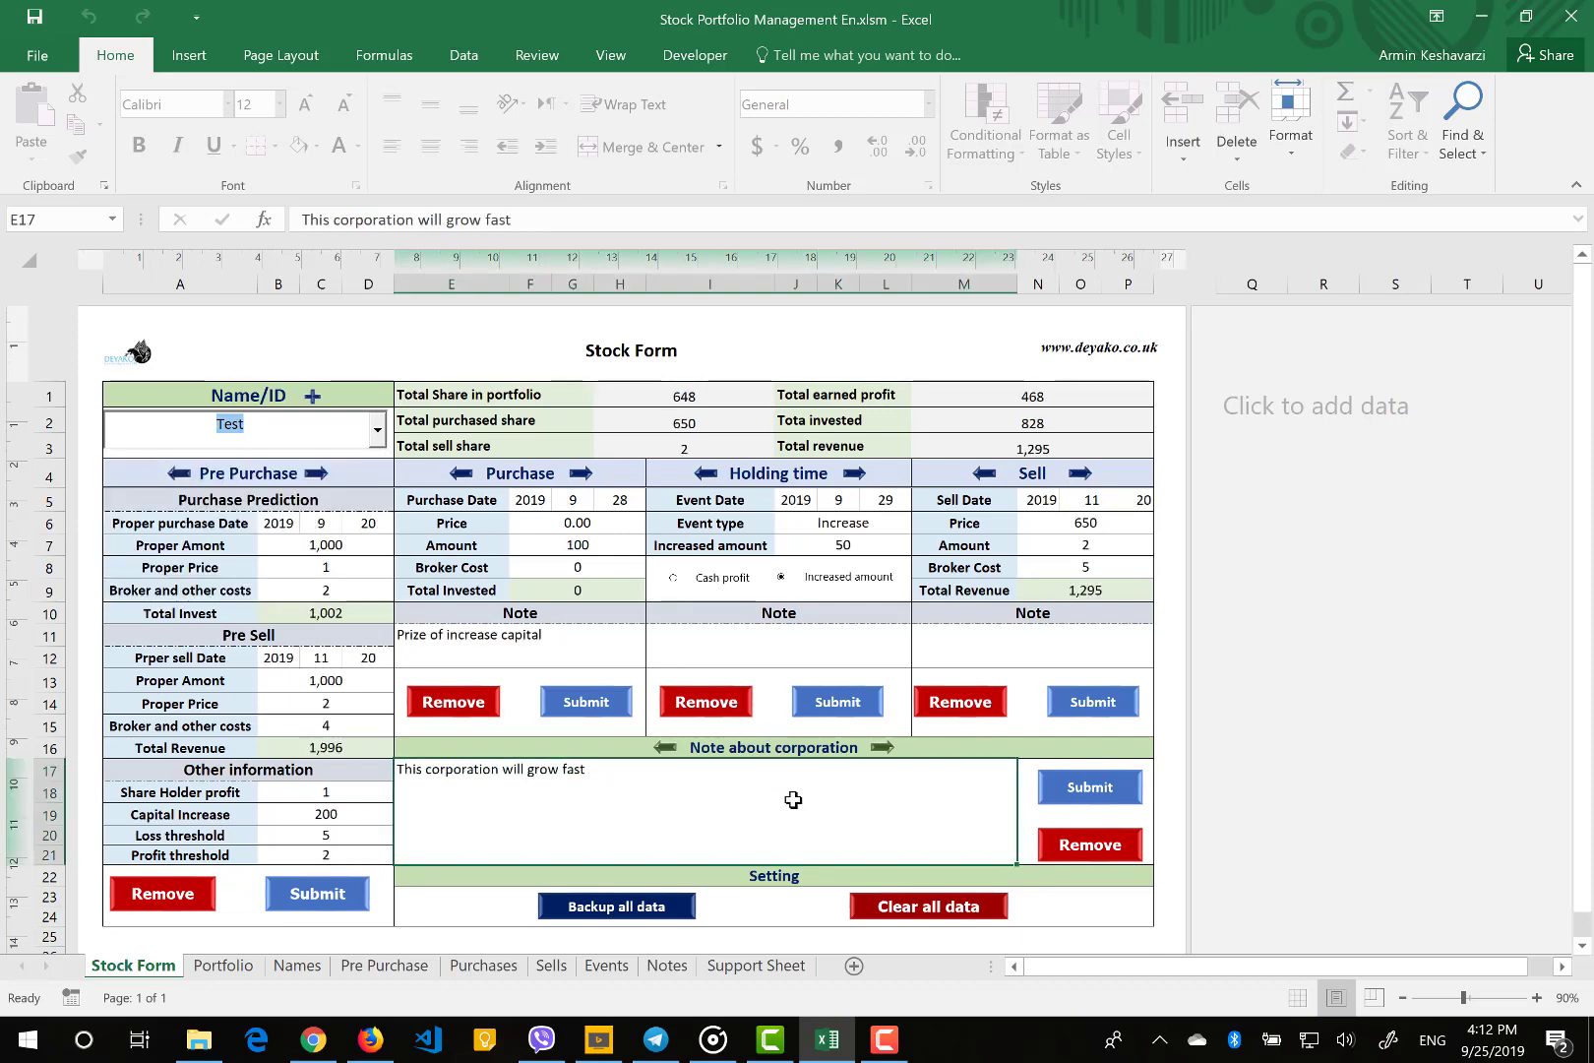
pyautogui.click(661, 746)
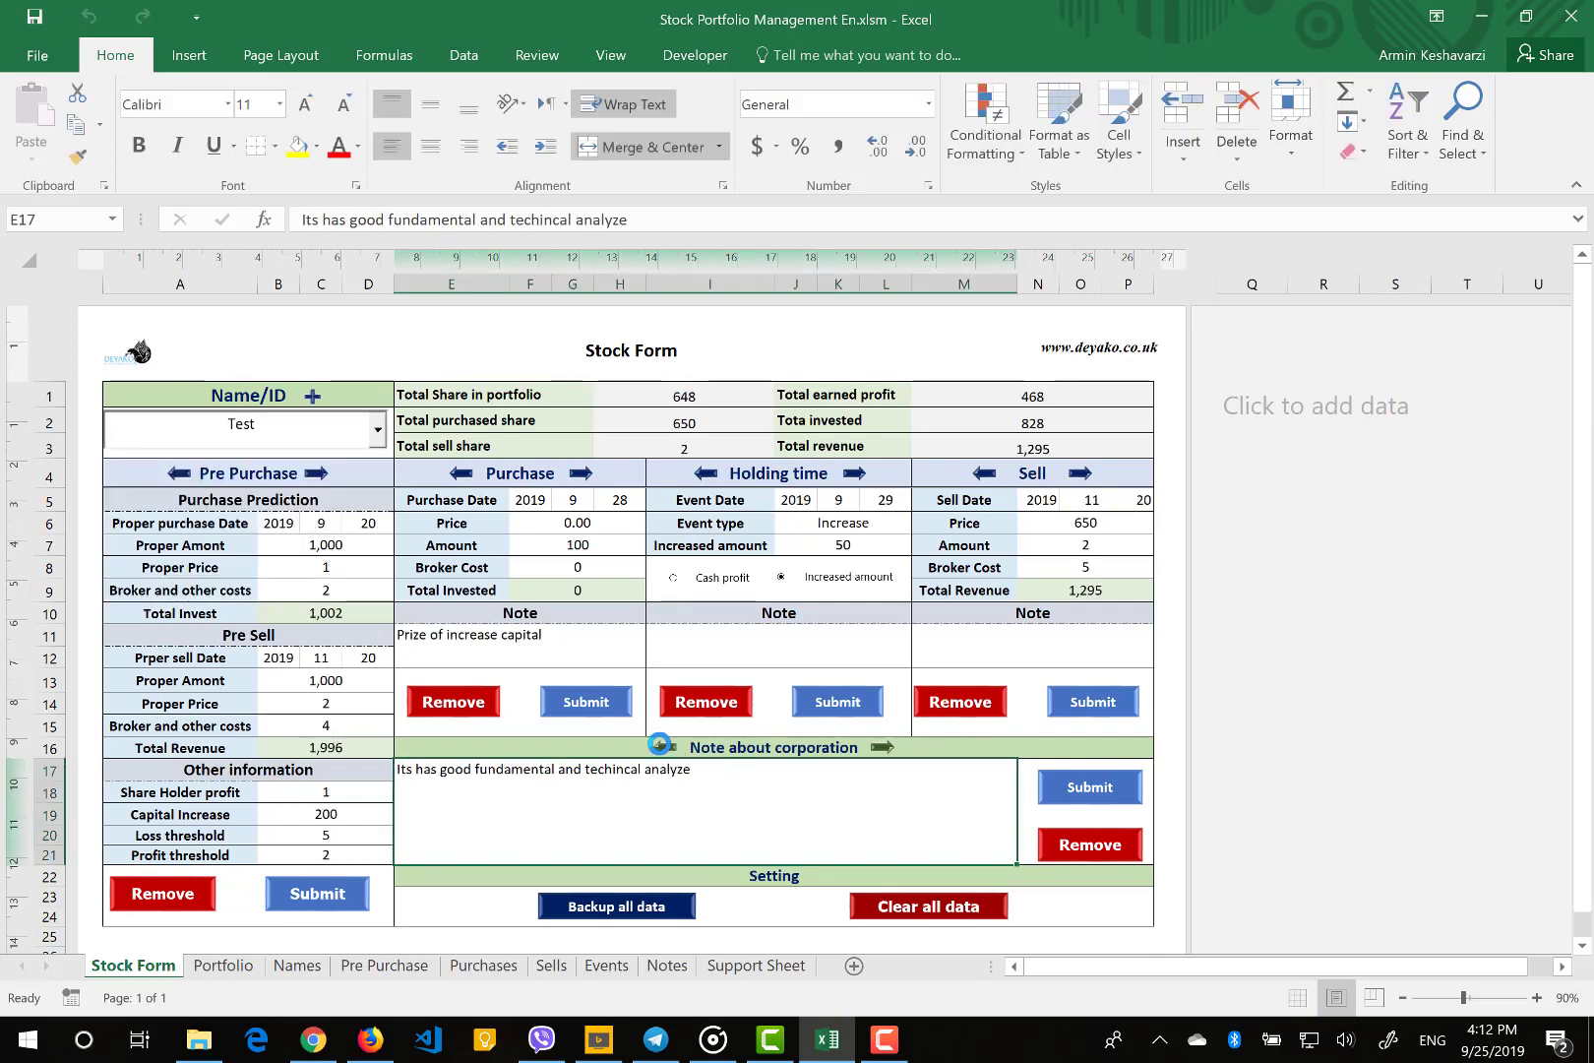
pyautogui.click(888, 754)
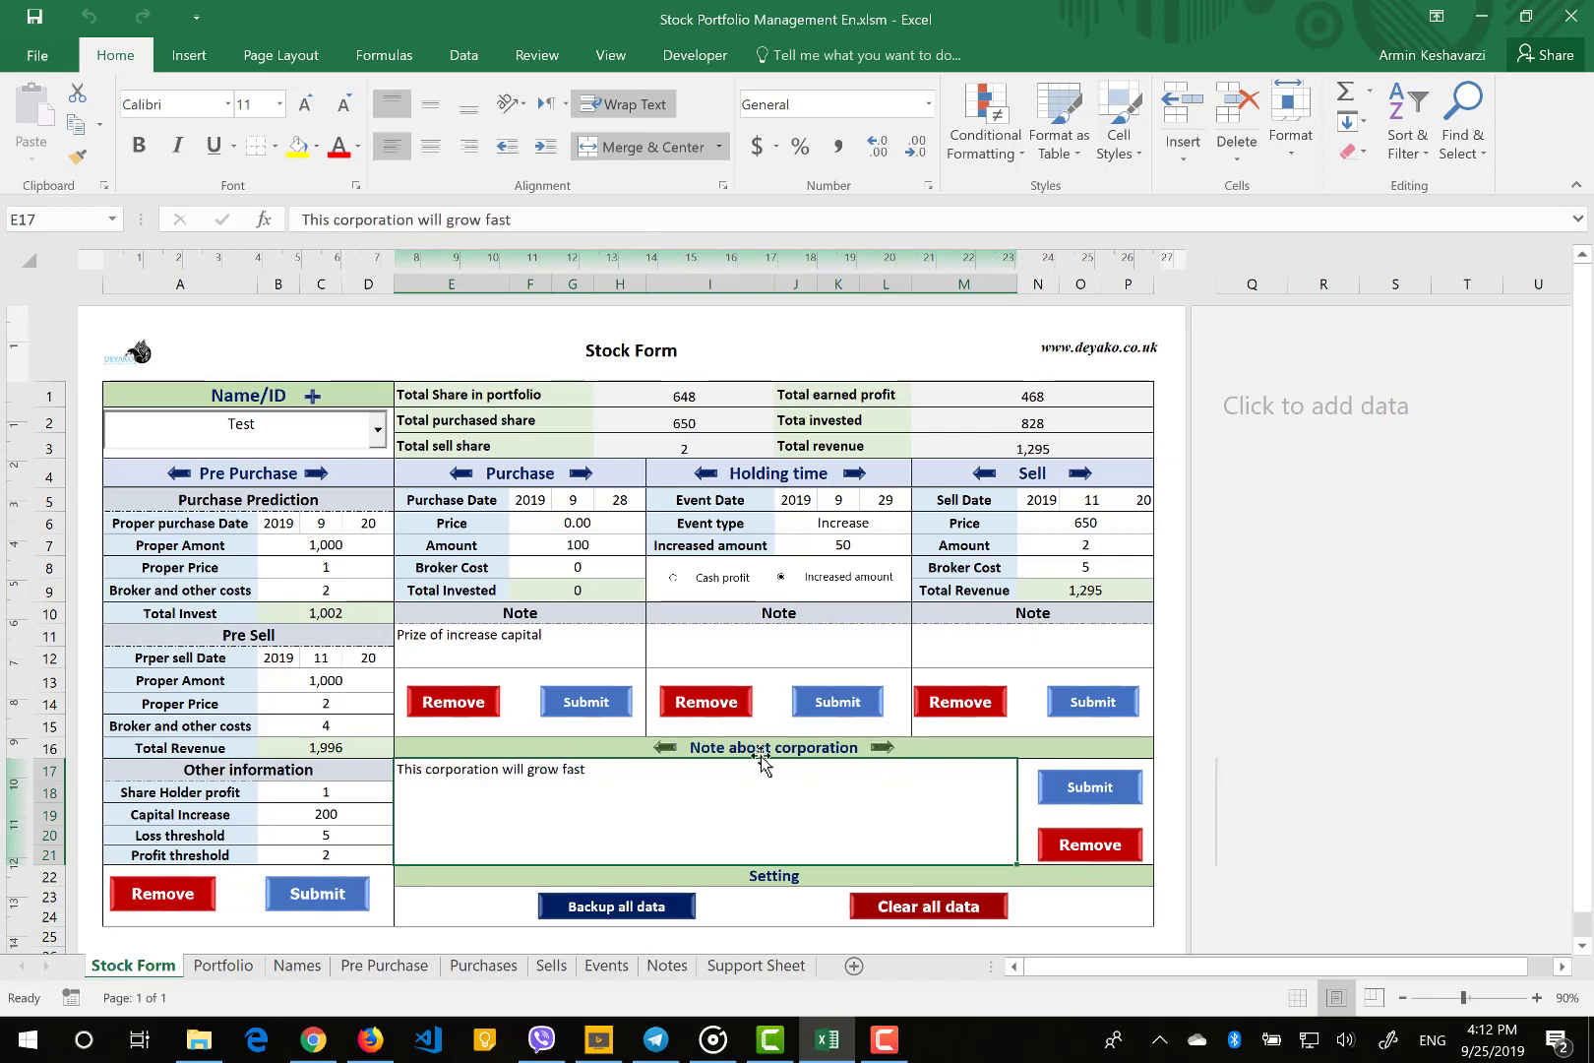
pyautogui.click(660, 746)
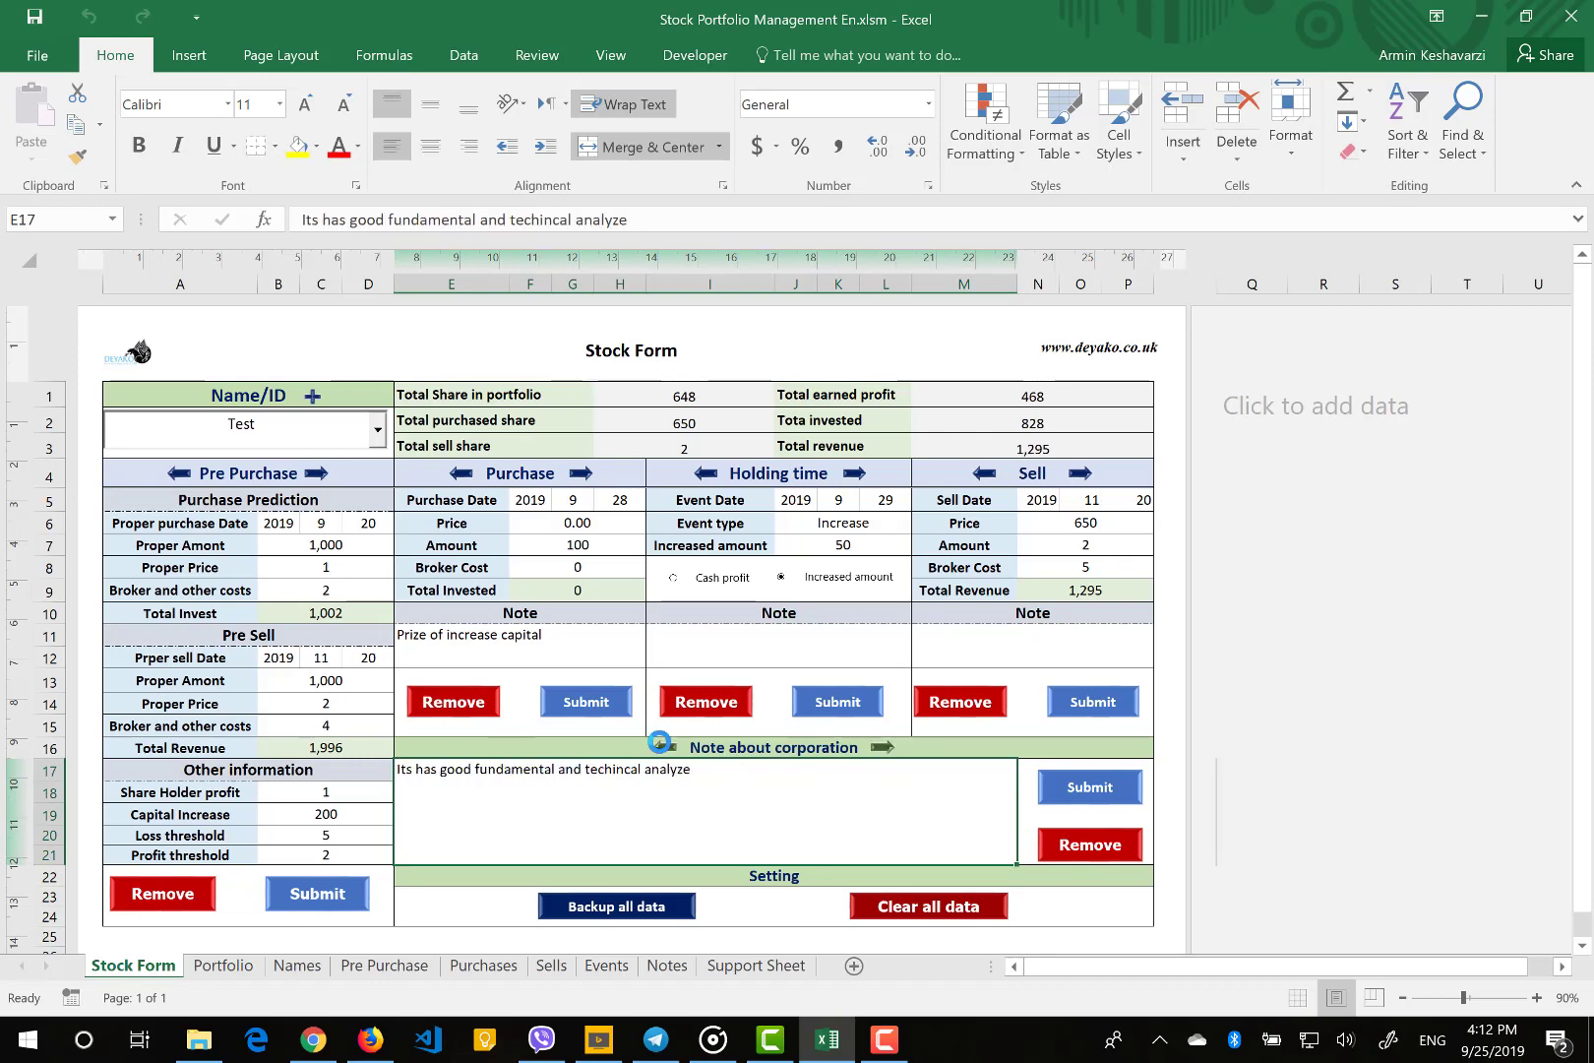
pyautogui.click(888, 745)
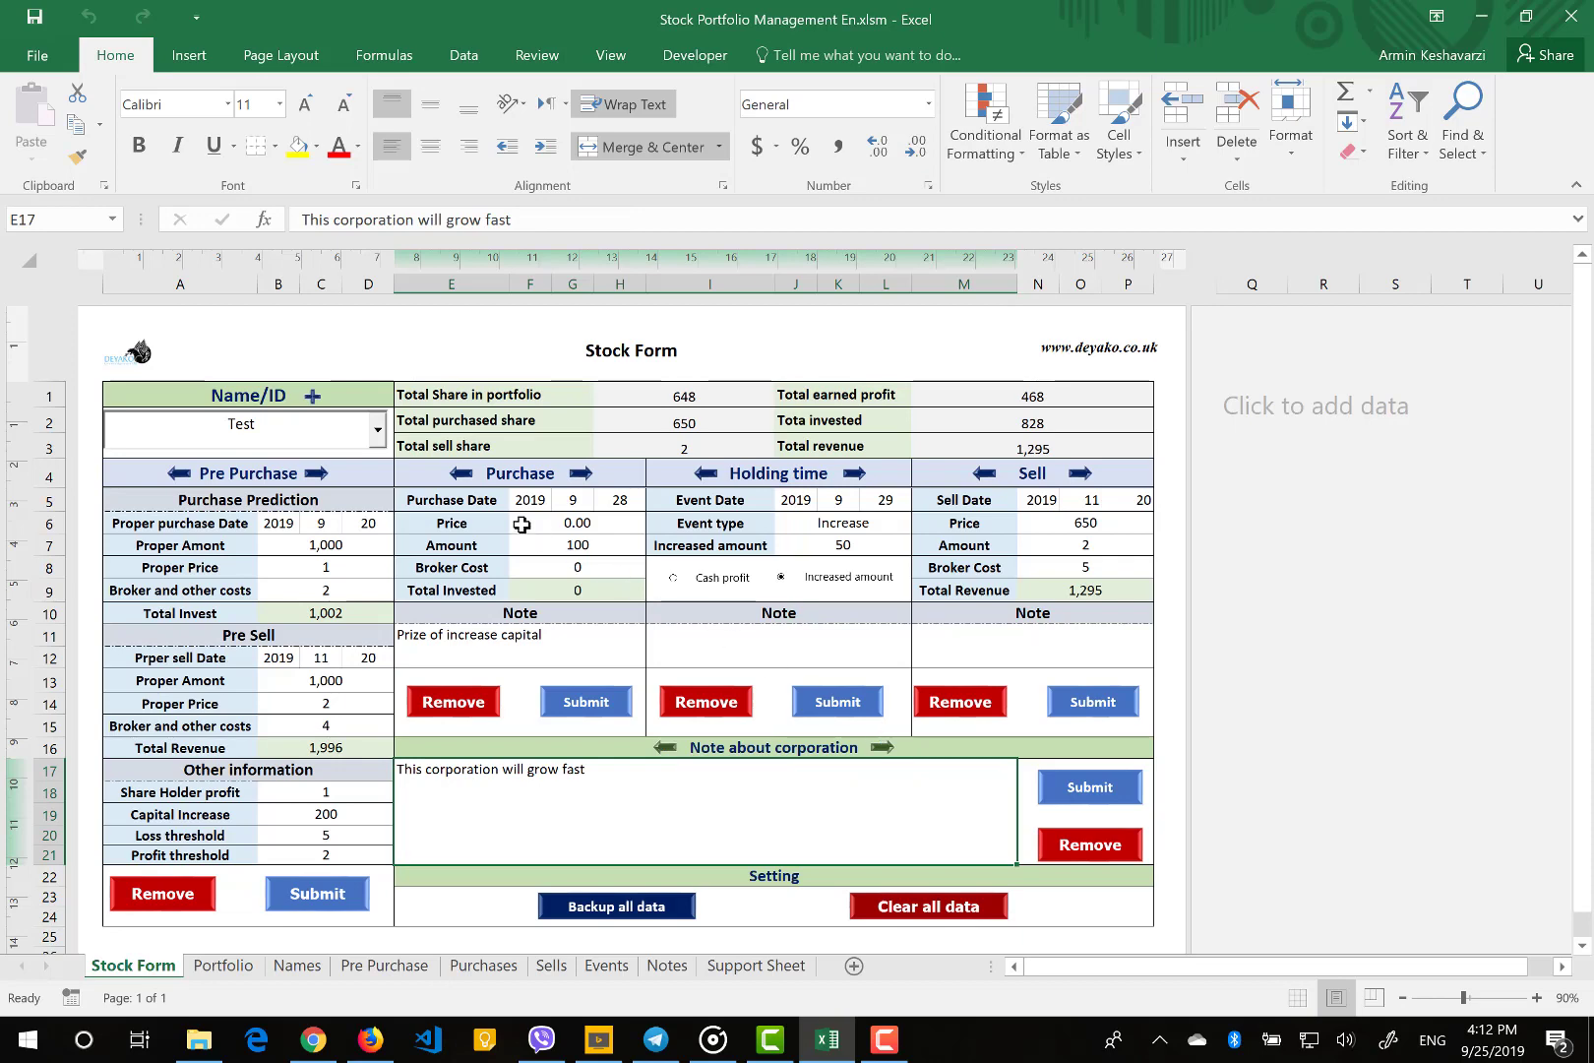
# Load corporation Cor 15 into the stock form
pyautogui.click(377, 429)
pyautogui.click(378, 461)
pyautogui.click(378, 461)
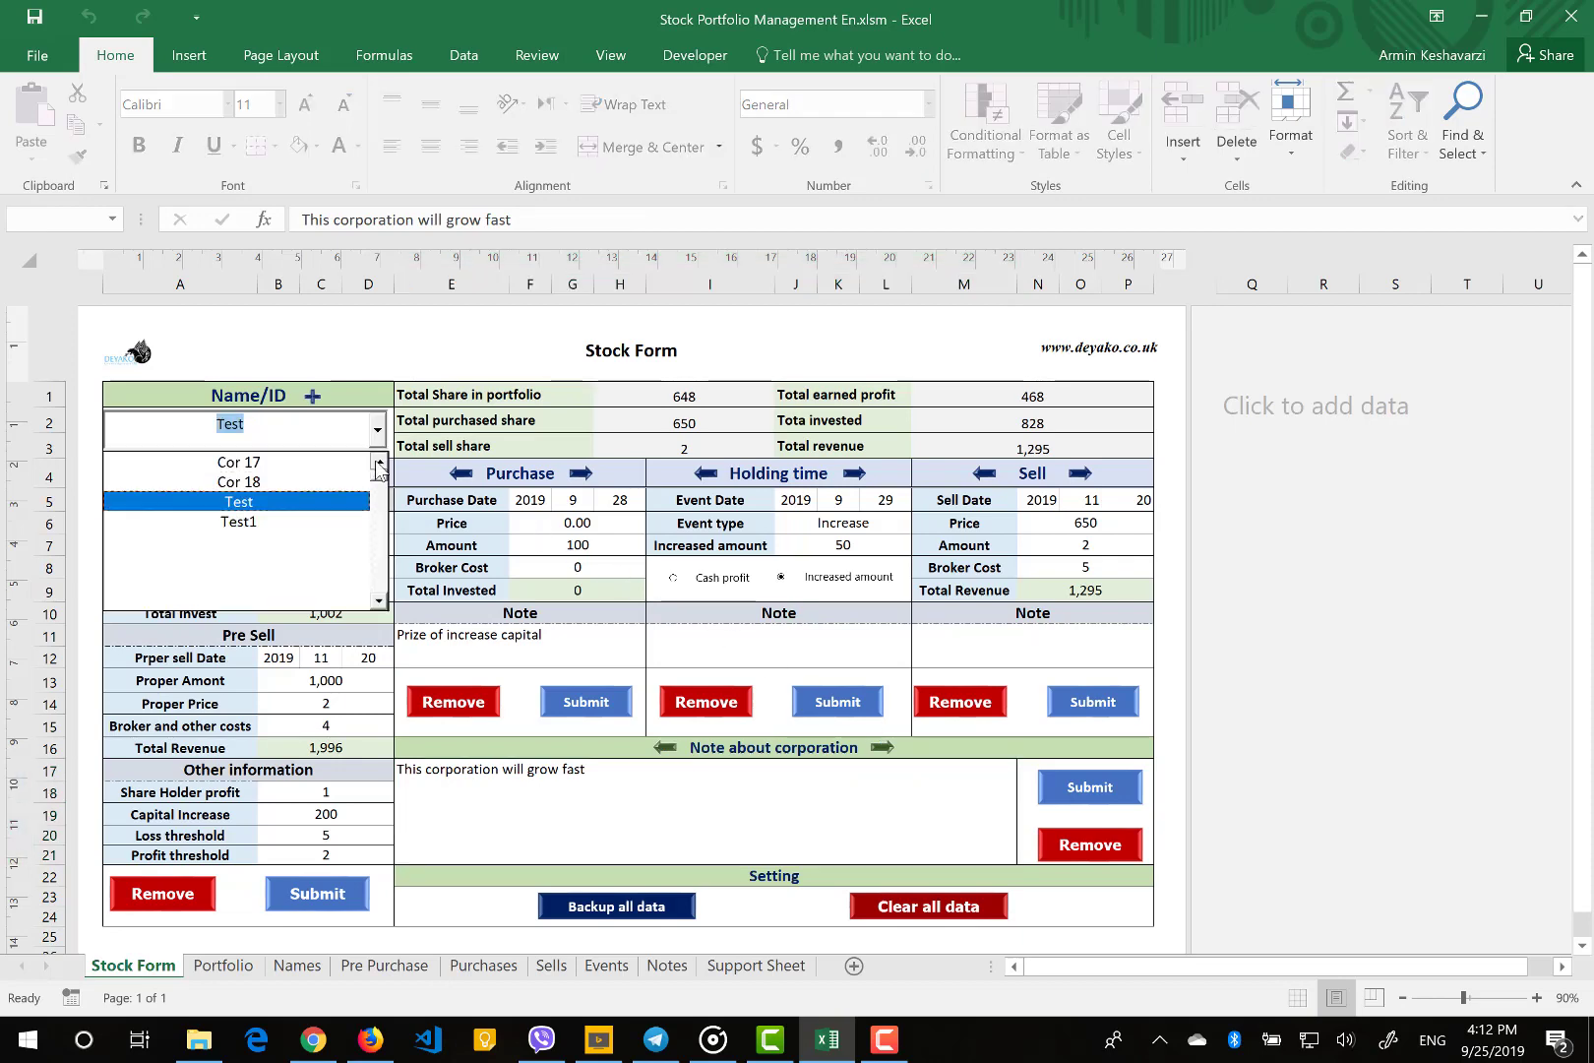
pyautogui.click(378, 462)
pyautogui.click(378, 461)
pyautogui.click(378, 462)
pyautogui.click(315, 482)
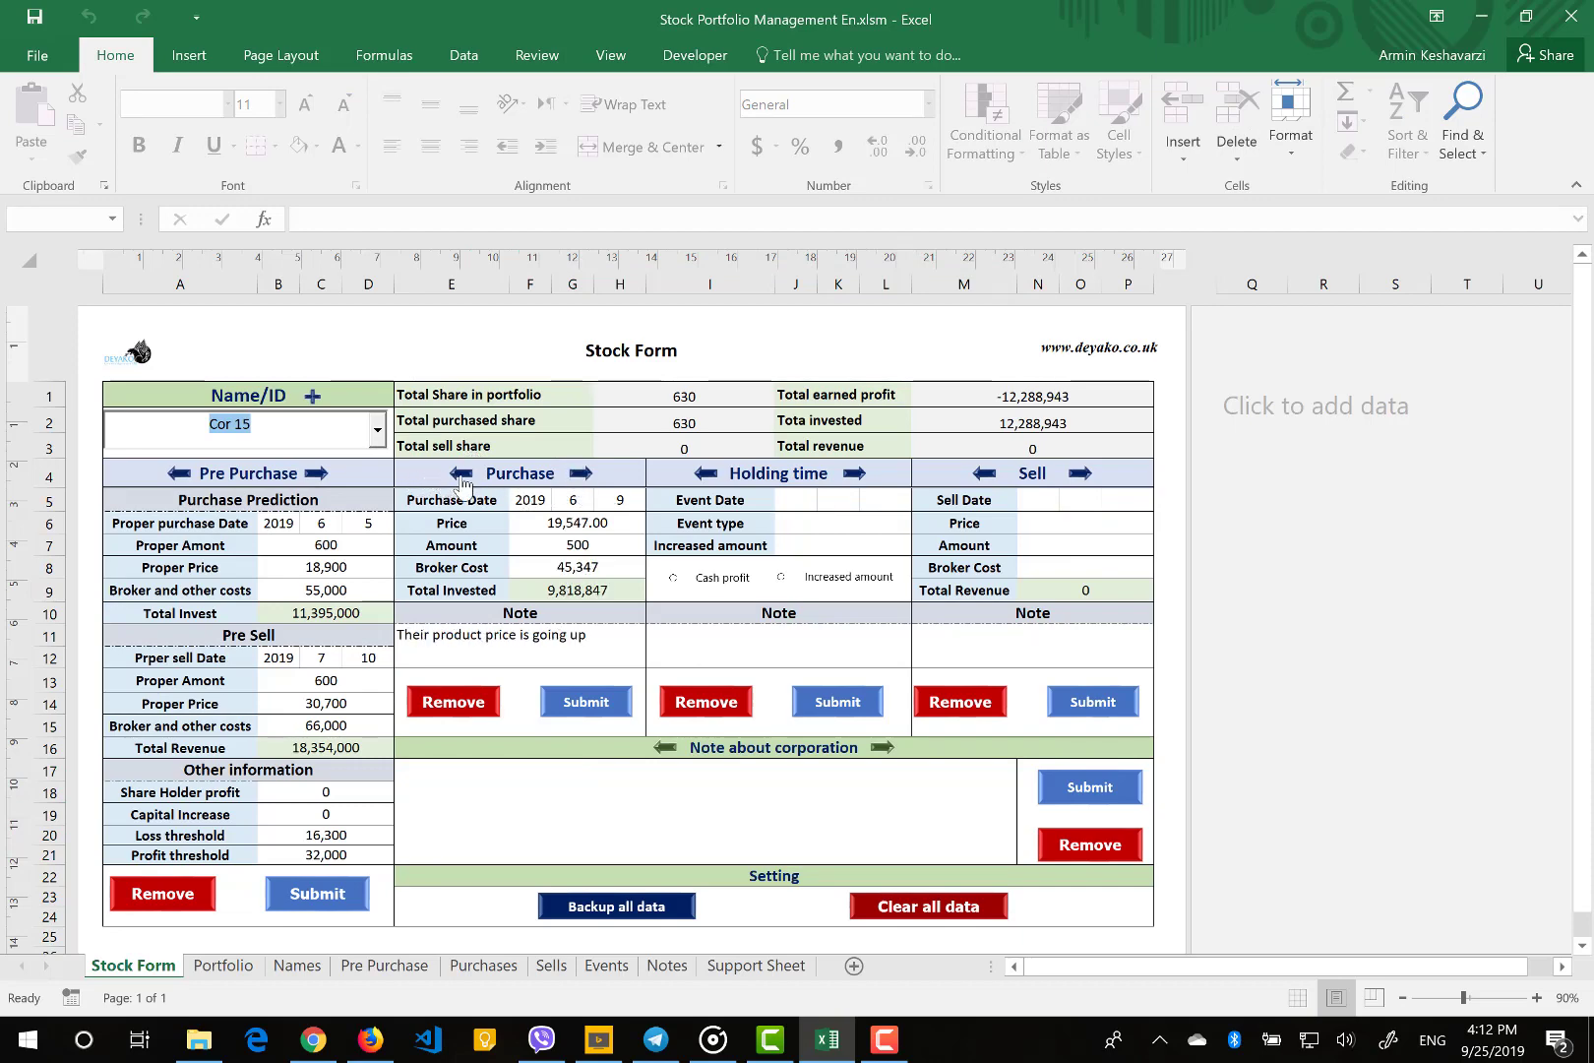
# Browse back and forth through the purchase records of Cor 15
pyautogui.click(462, 478)
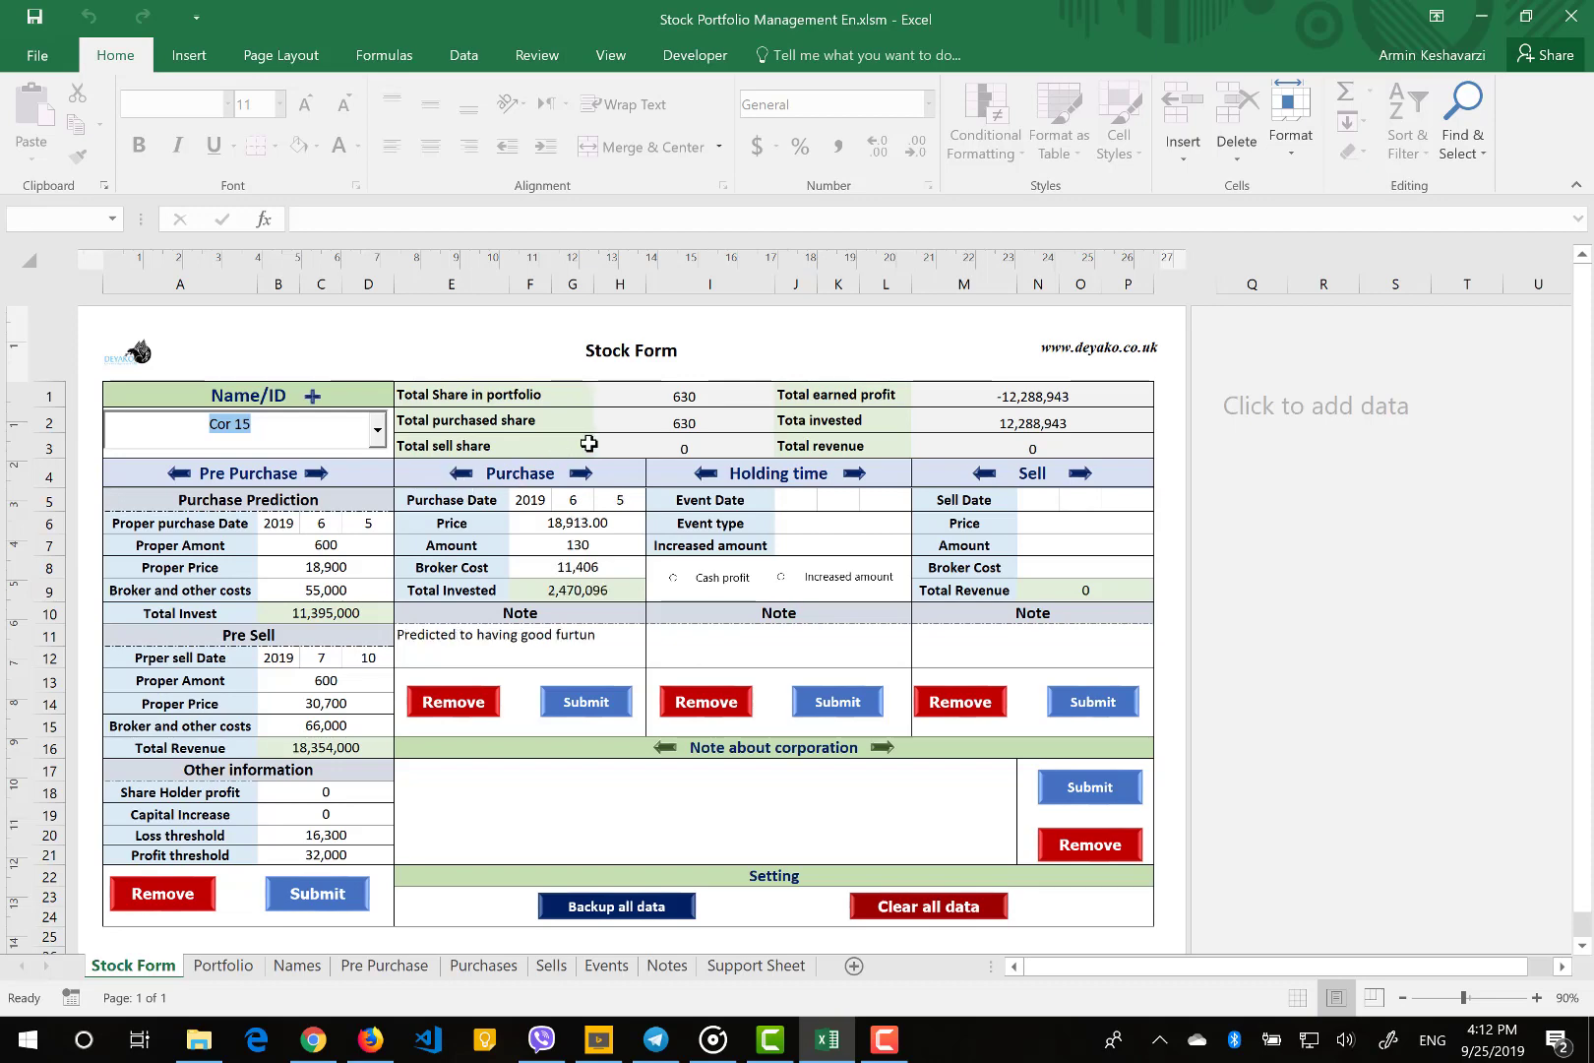
pyautogui.click(584, 476)
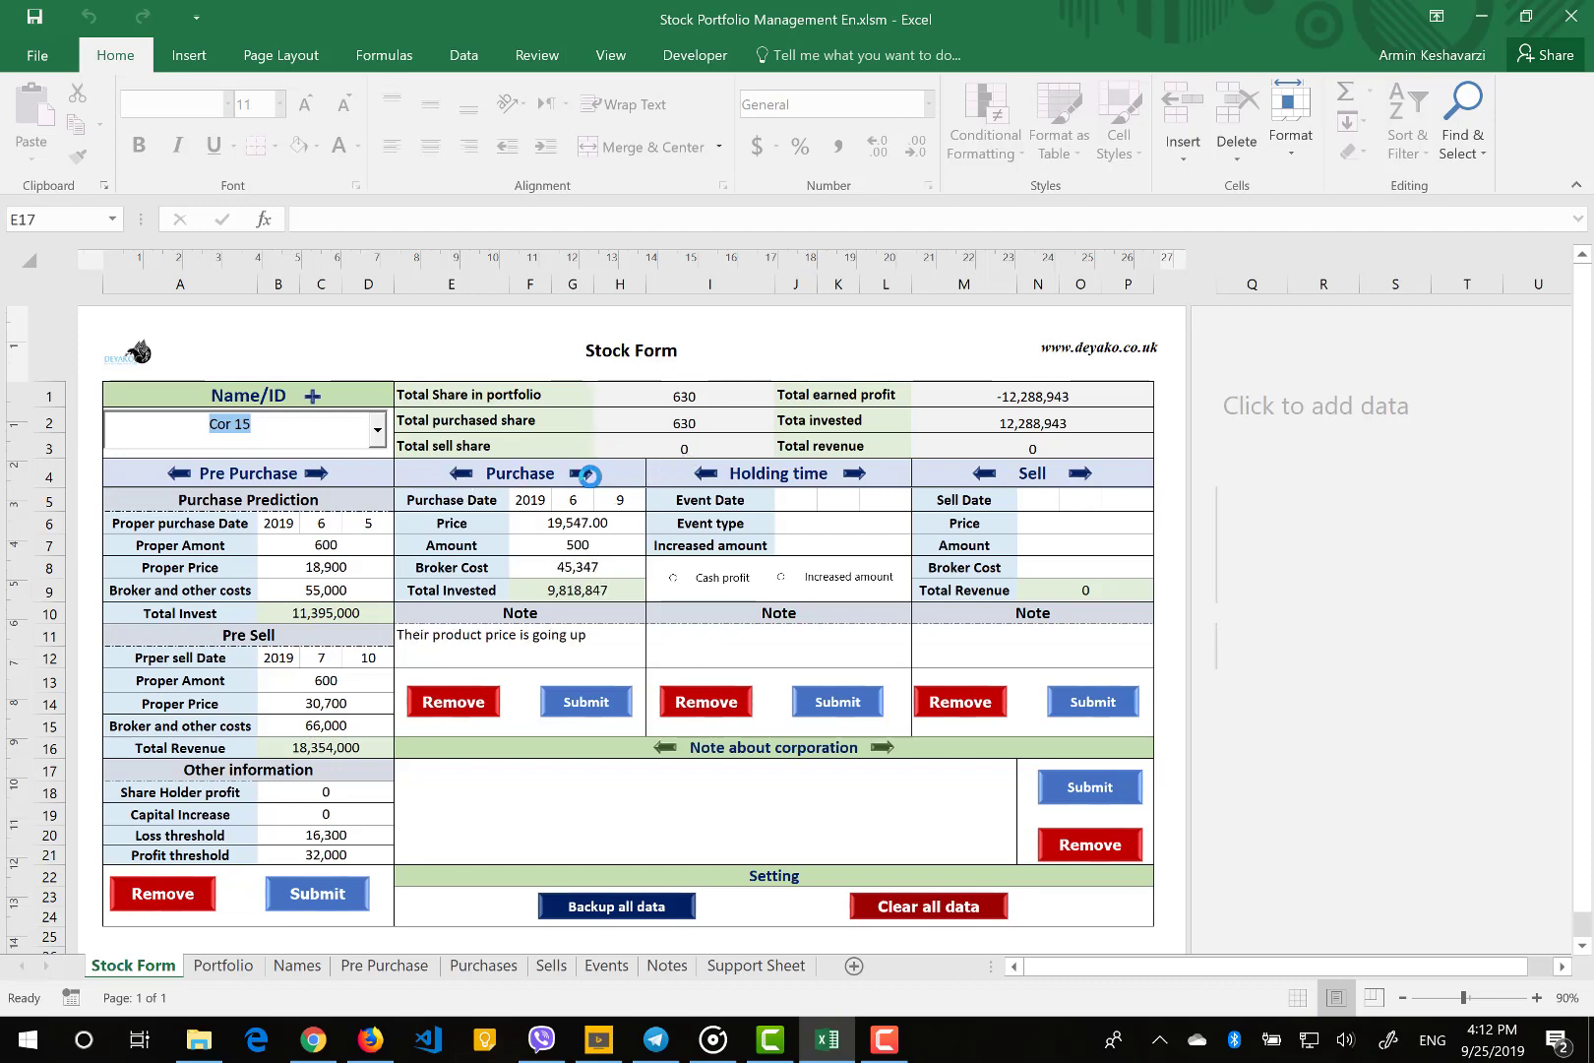
pyautogui.click(451, 477)
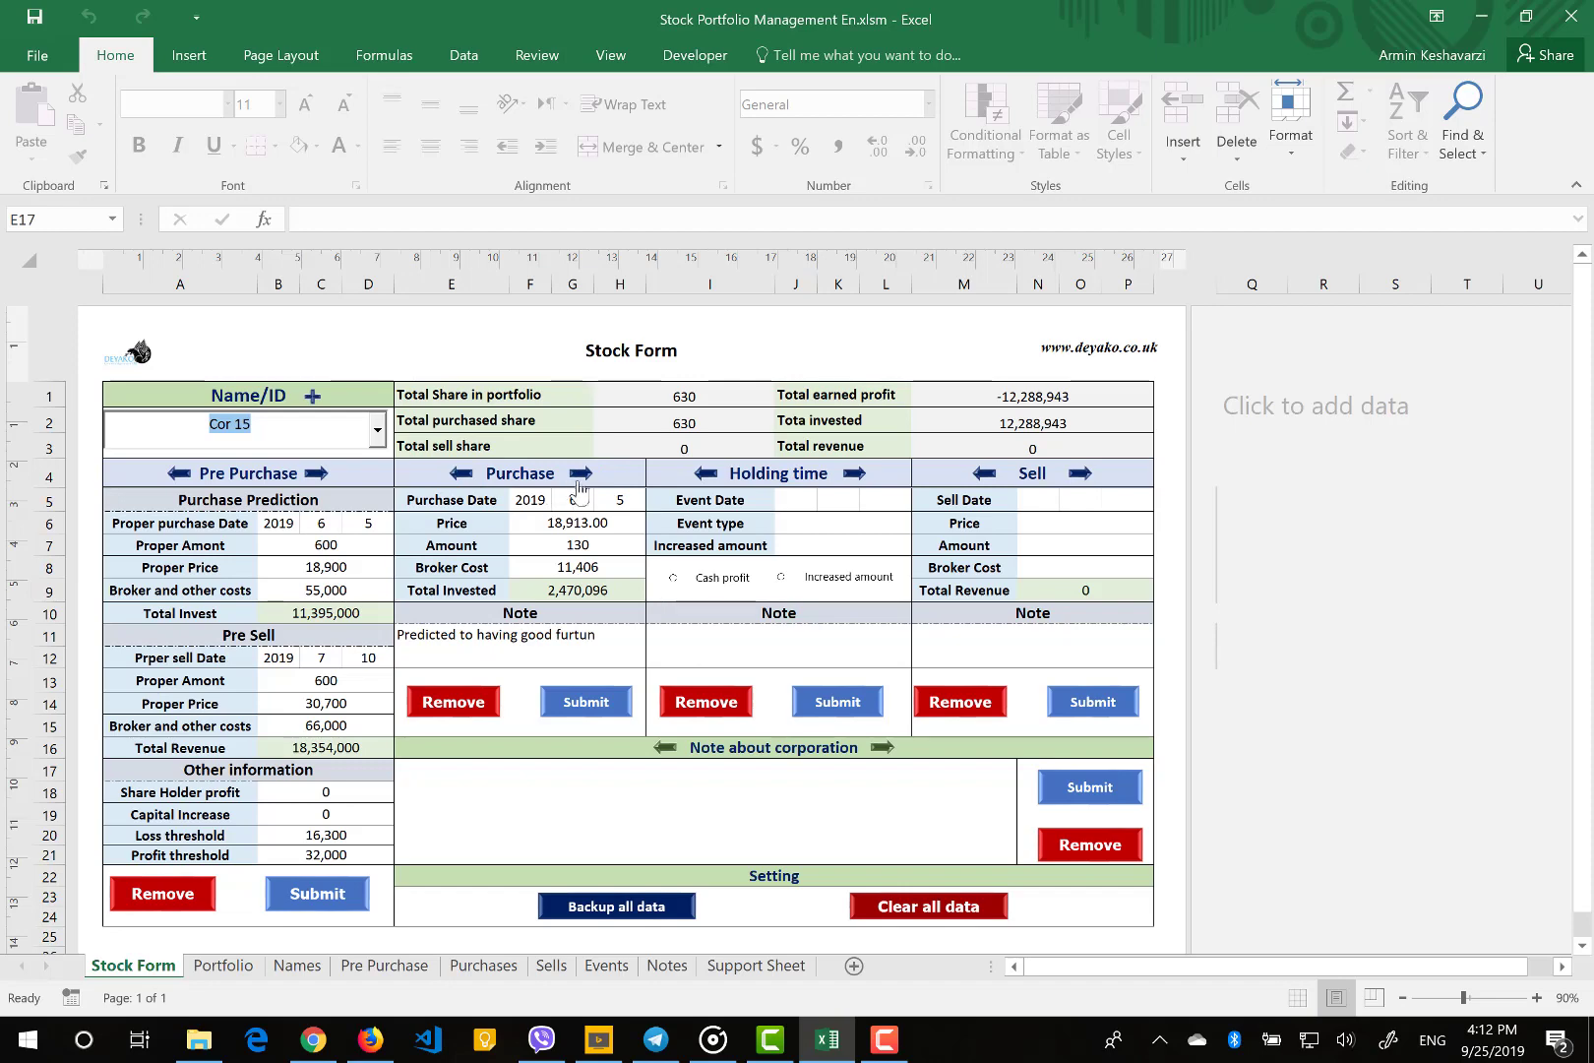
pyautogui.click(578, 475)
pyautogui.click(460, 475)
# Back up all data to the Desktop folder under the report name "Stock trad backup"
pyautogui.click(644, 923)
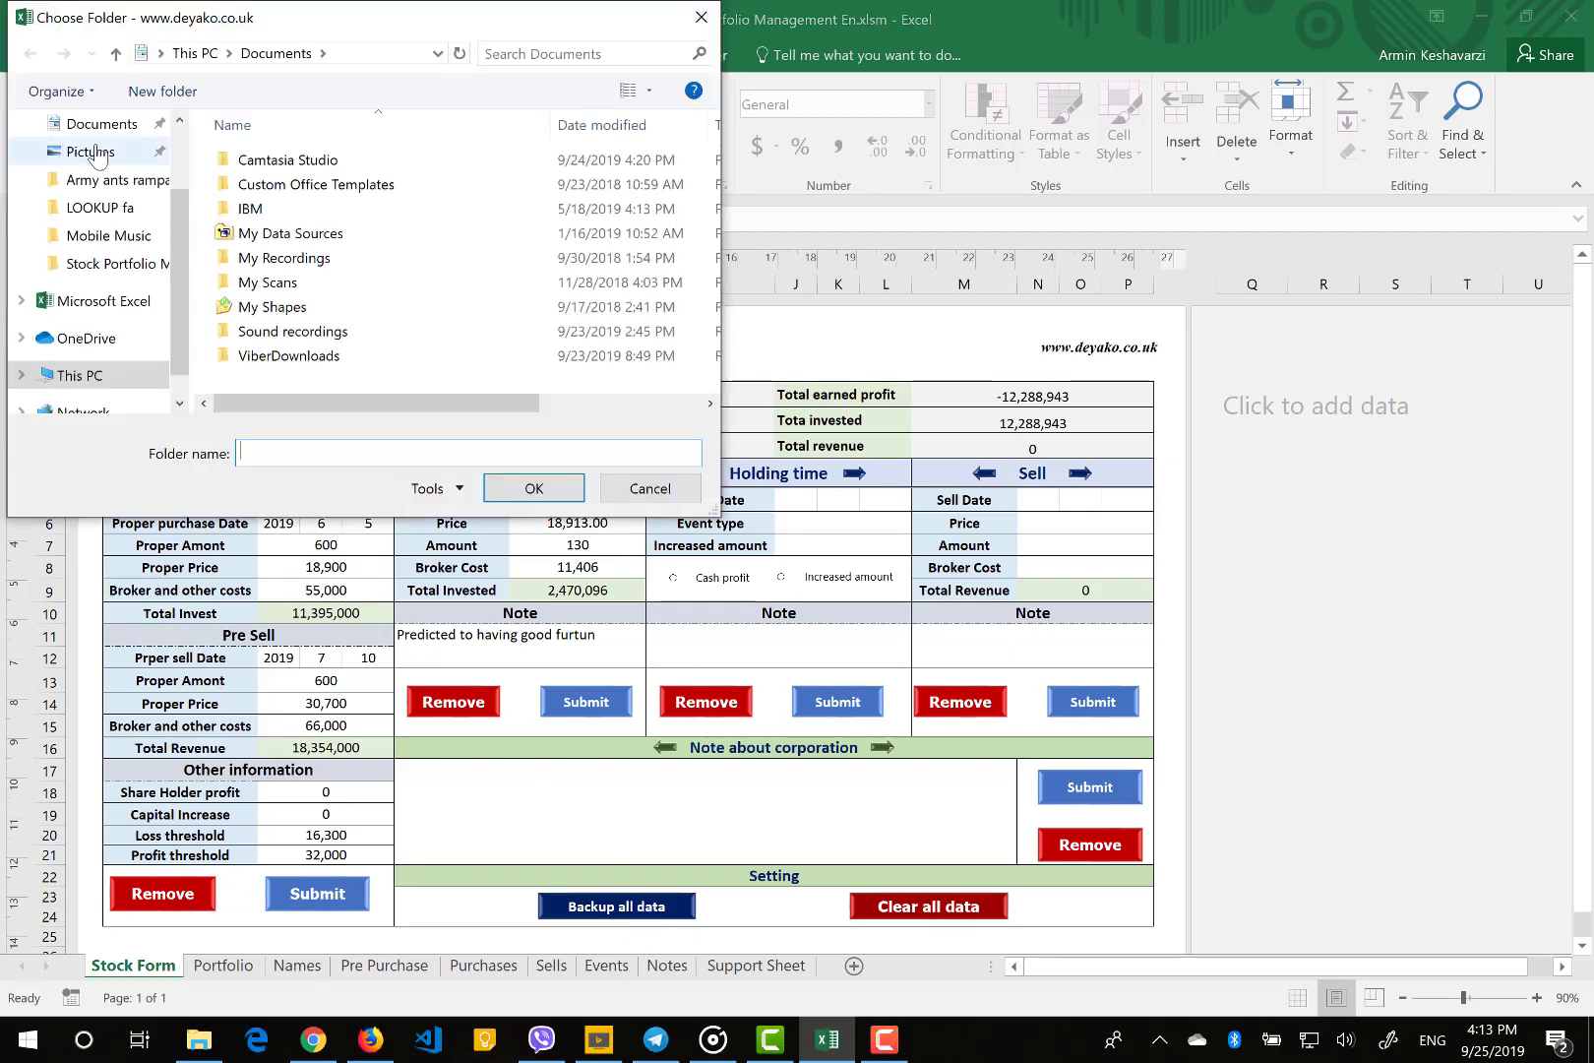
pyautogui.scroll(2, 148, 197)
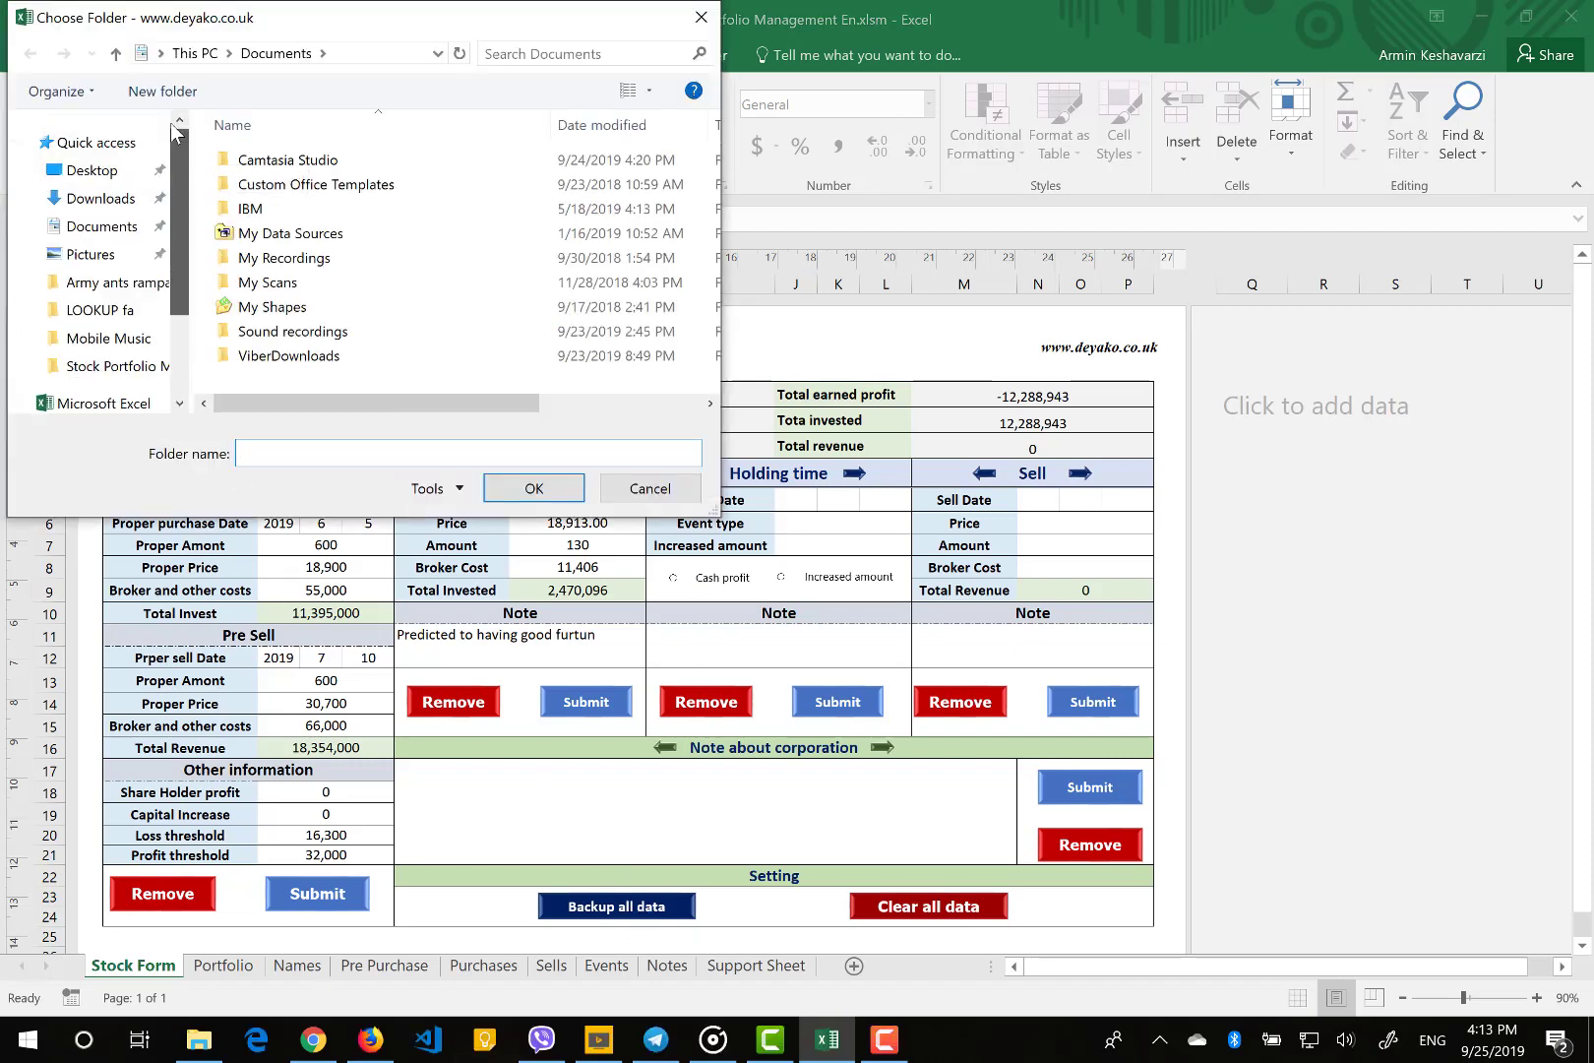
pyautogui.click(113, 172)
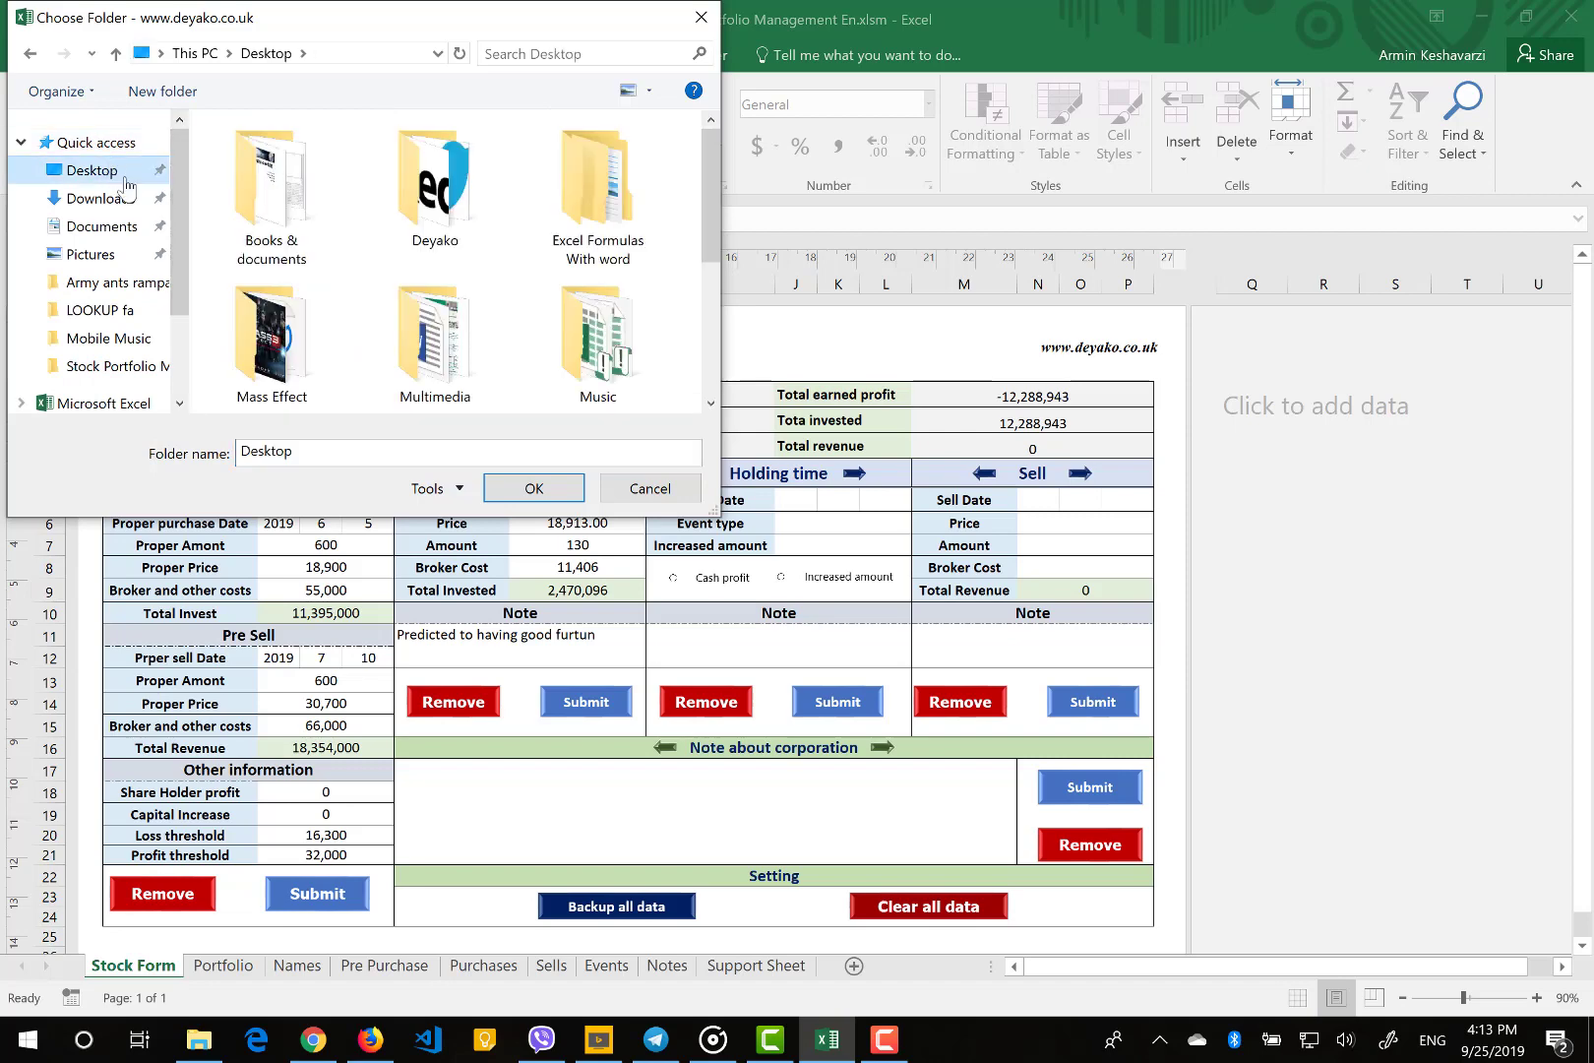
pyautogui.click(520, 489)
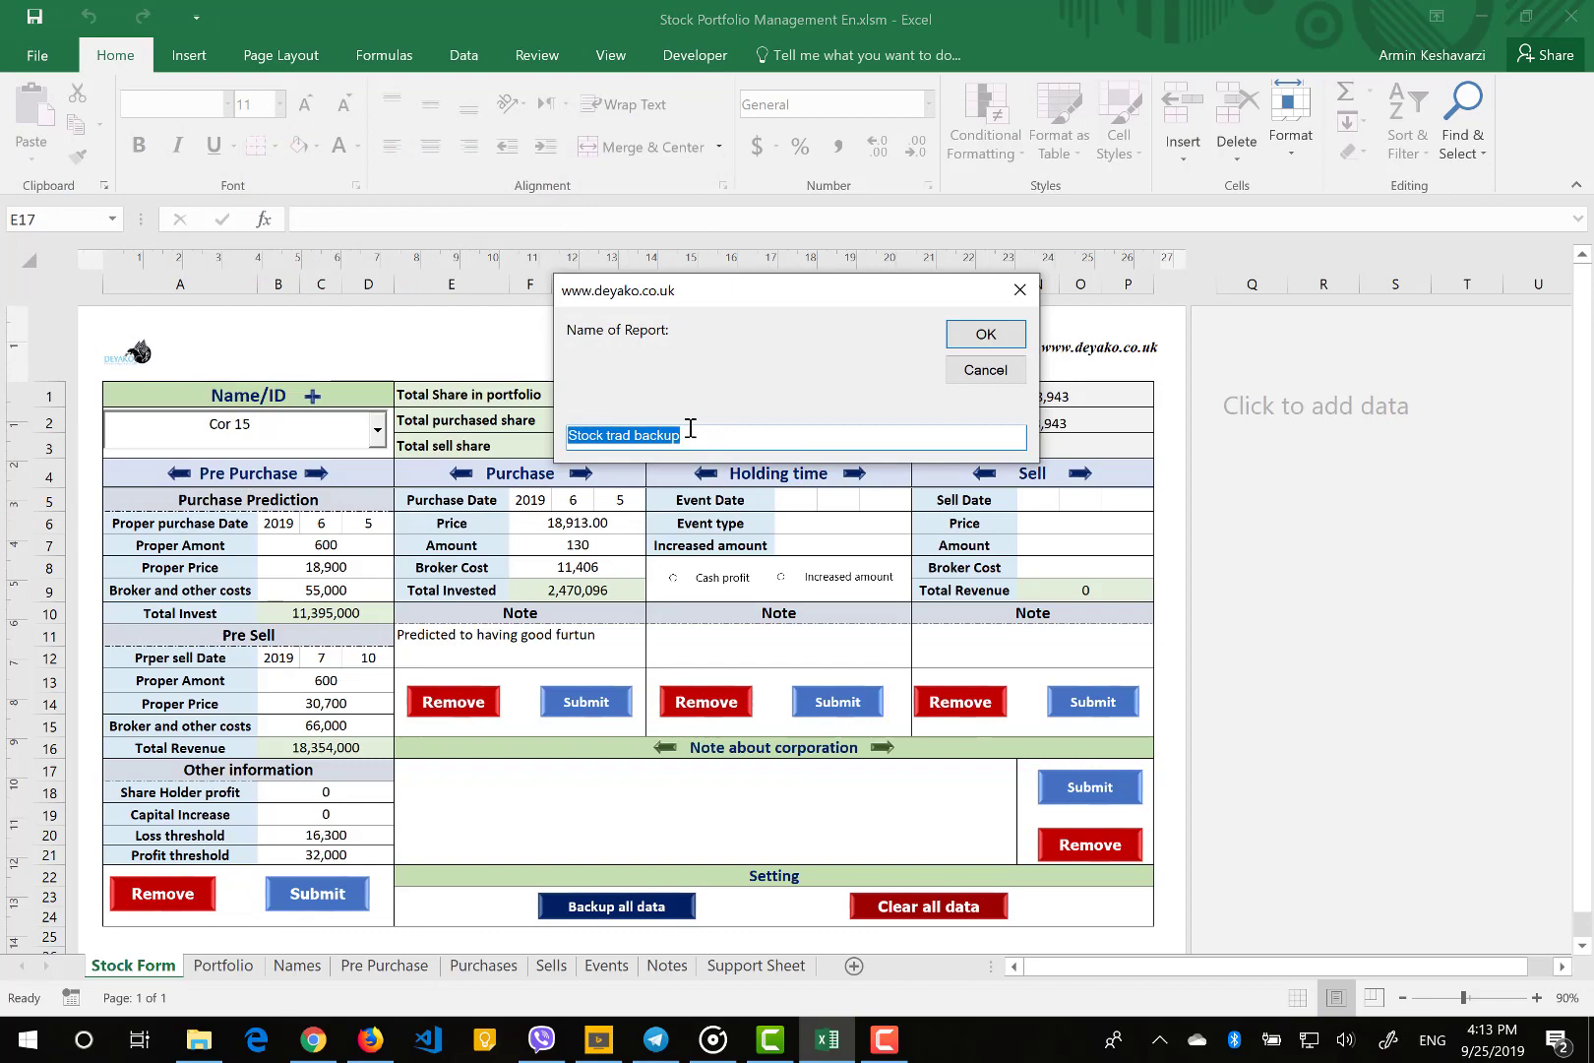
pyautogui.click(1019, 340)
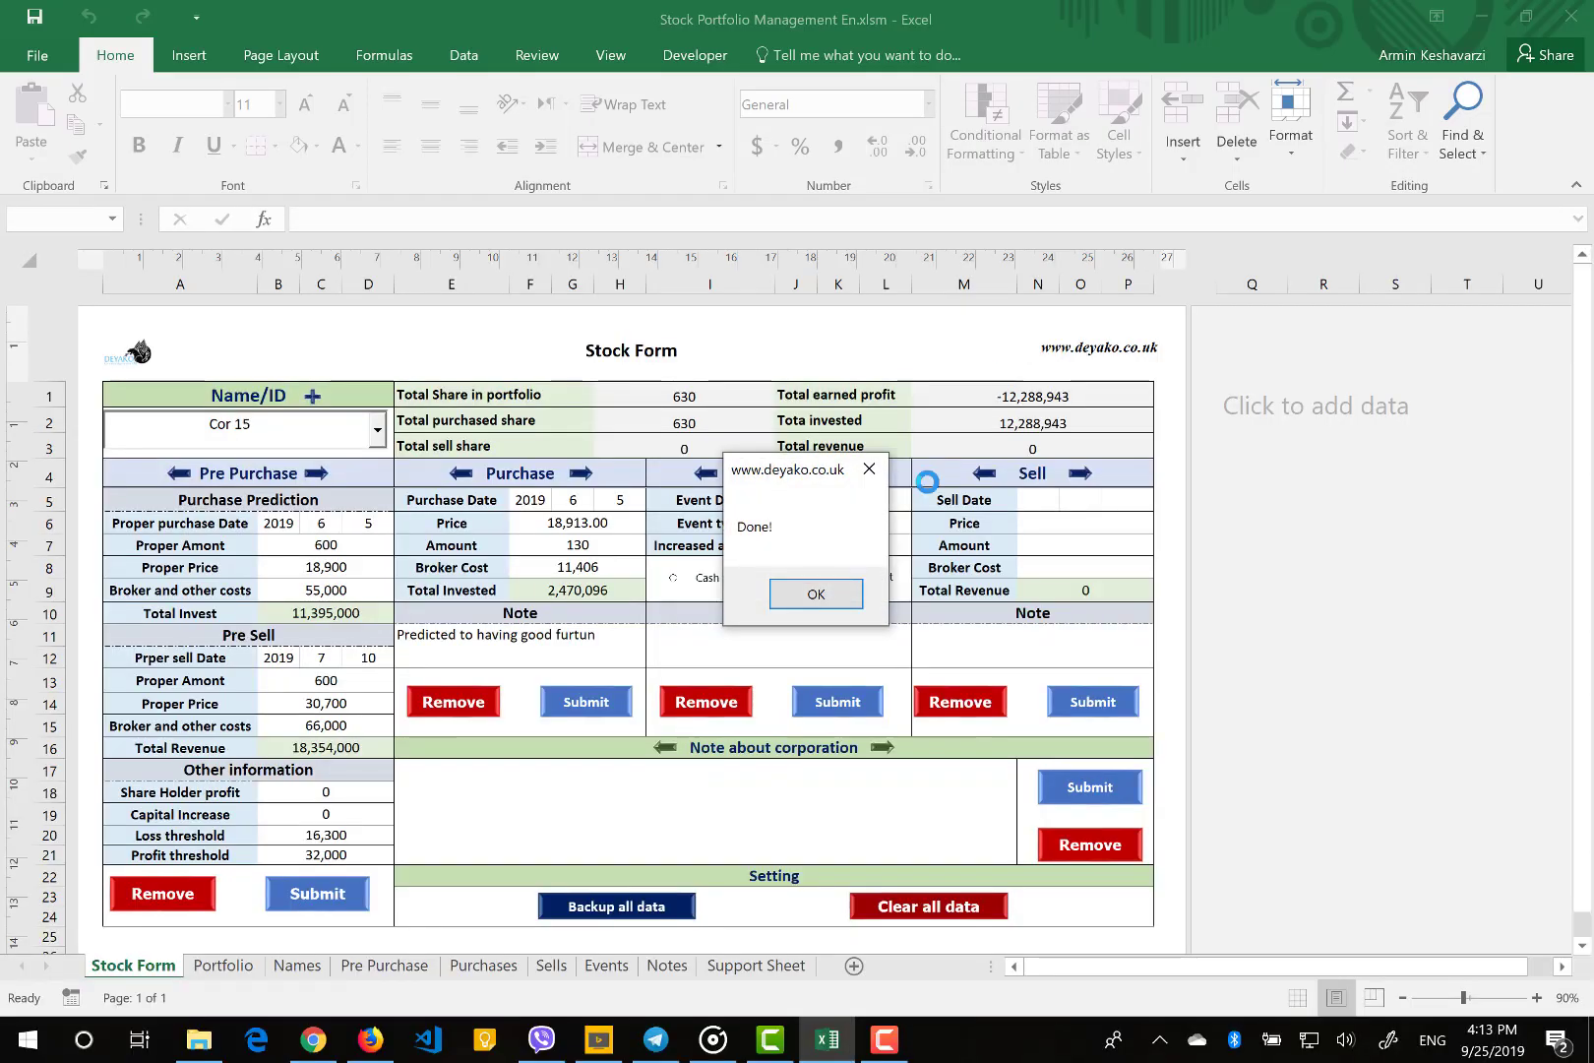
# Close the backup completion message and open "Stock trad backup.xlsx" from the desktop
pyautogui.click(823, 595)
pyautogui.press('super+d')
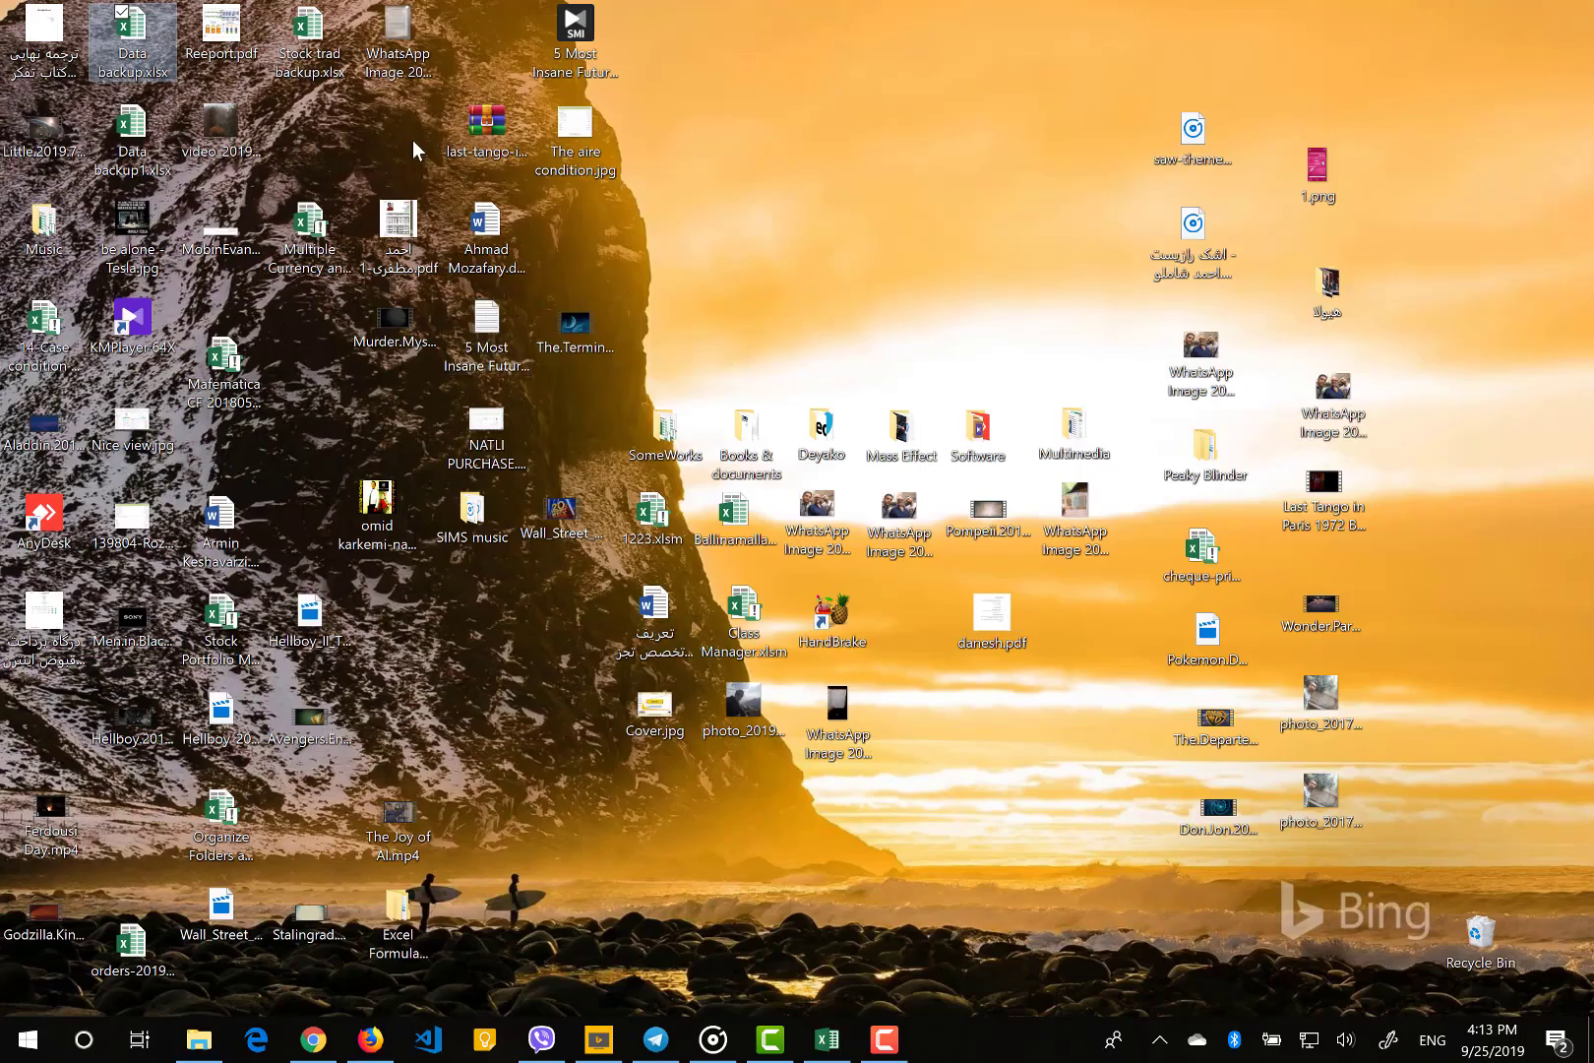
pyautogui.click(329, 67)
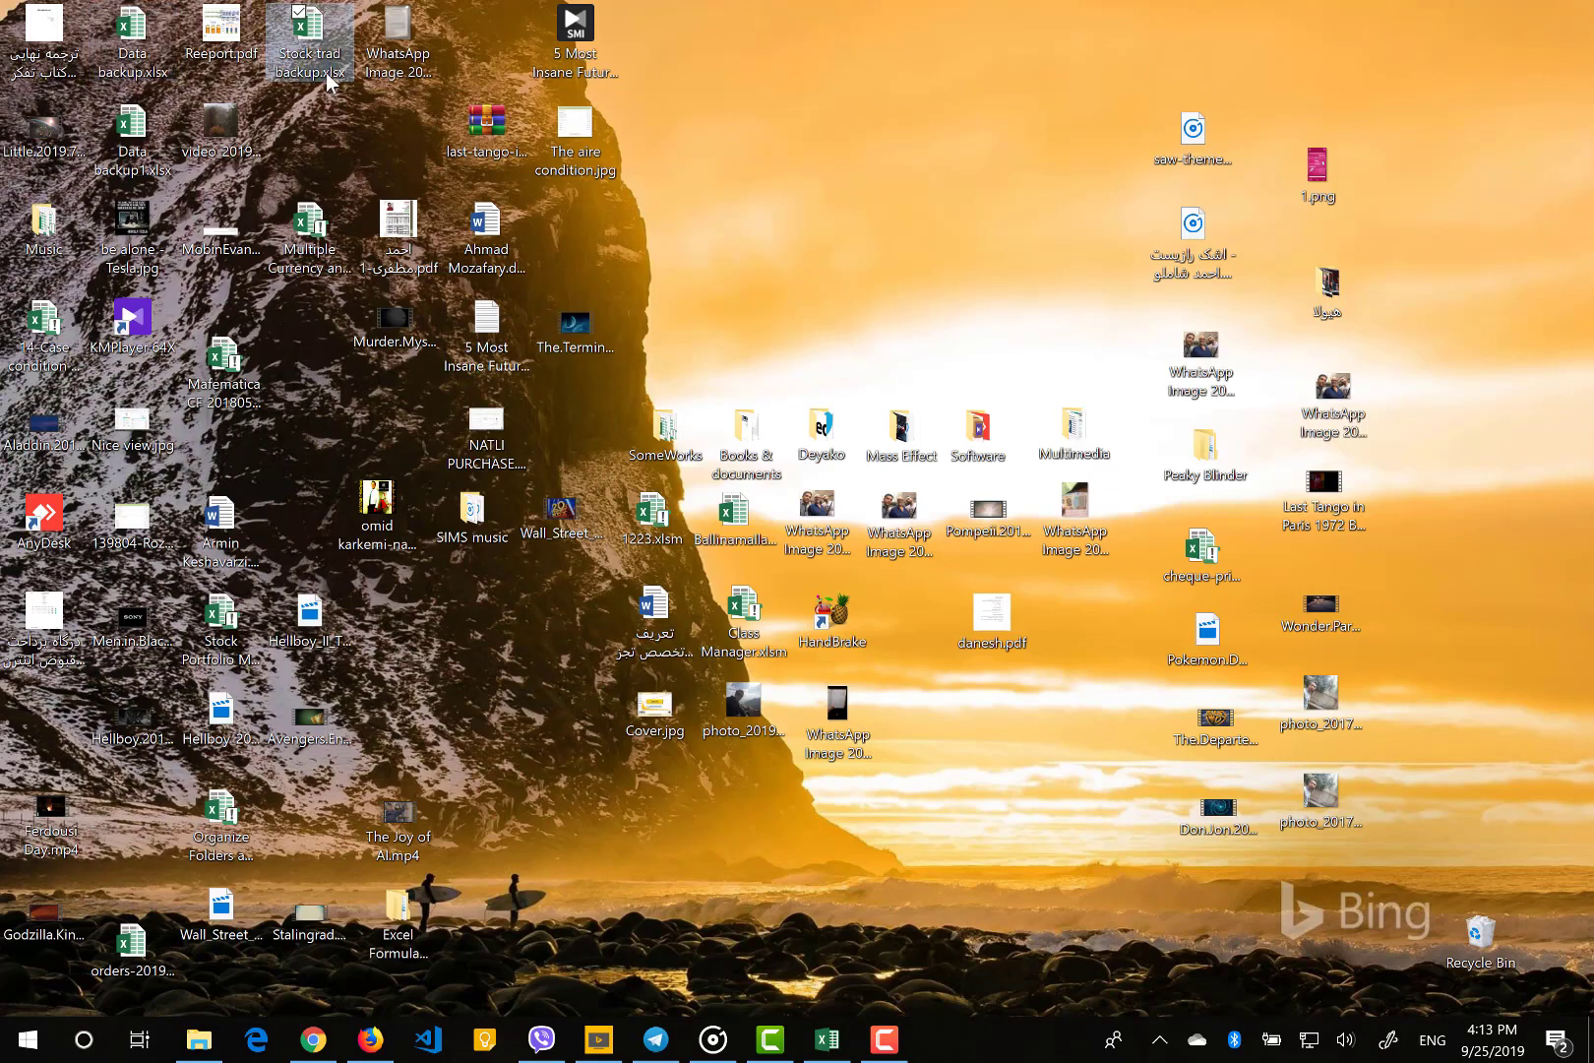
pyautogui.press('super+d')
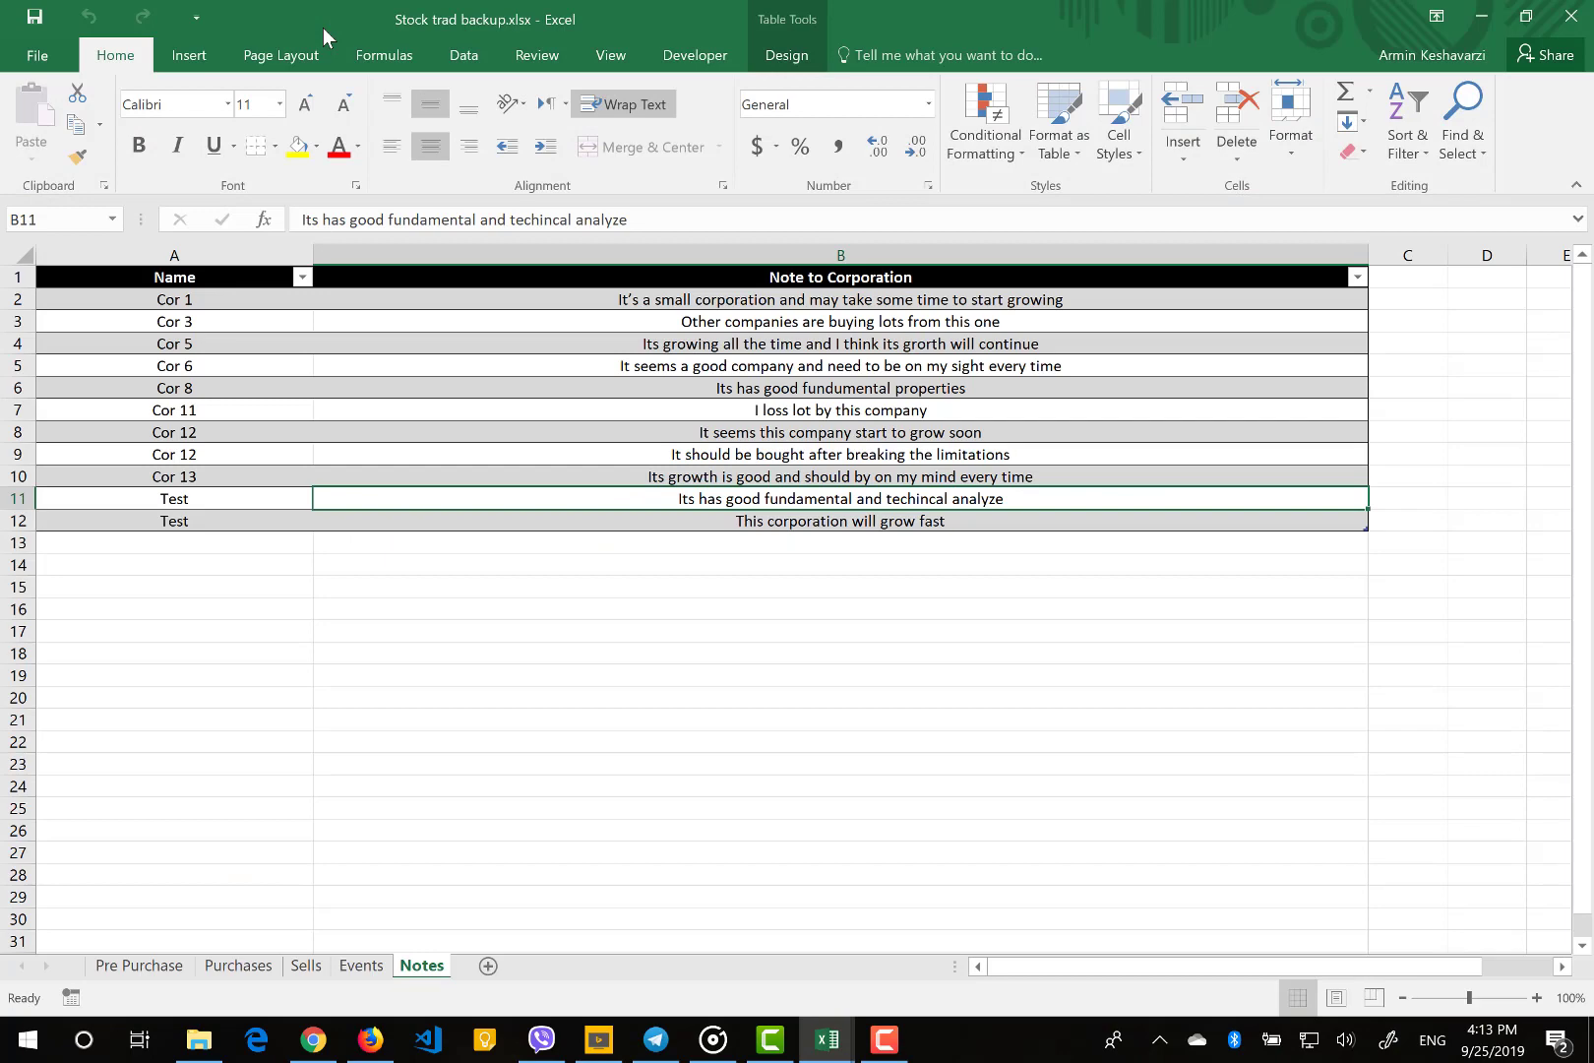
# Review the Pre Purchase, Purchases, Sells, Events and Notes sheets of the backup workbook, then close it
pyautogui.click(127, 965)
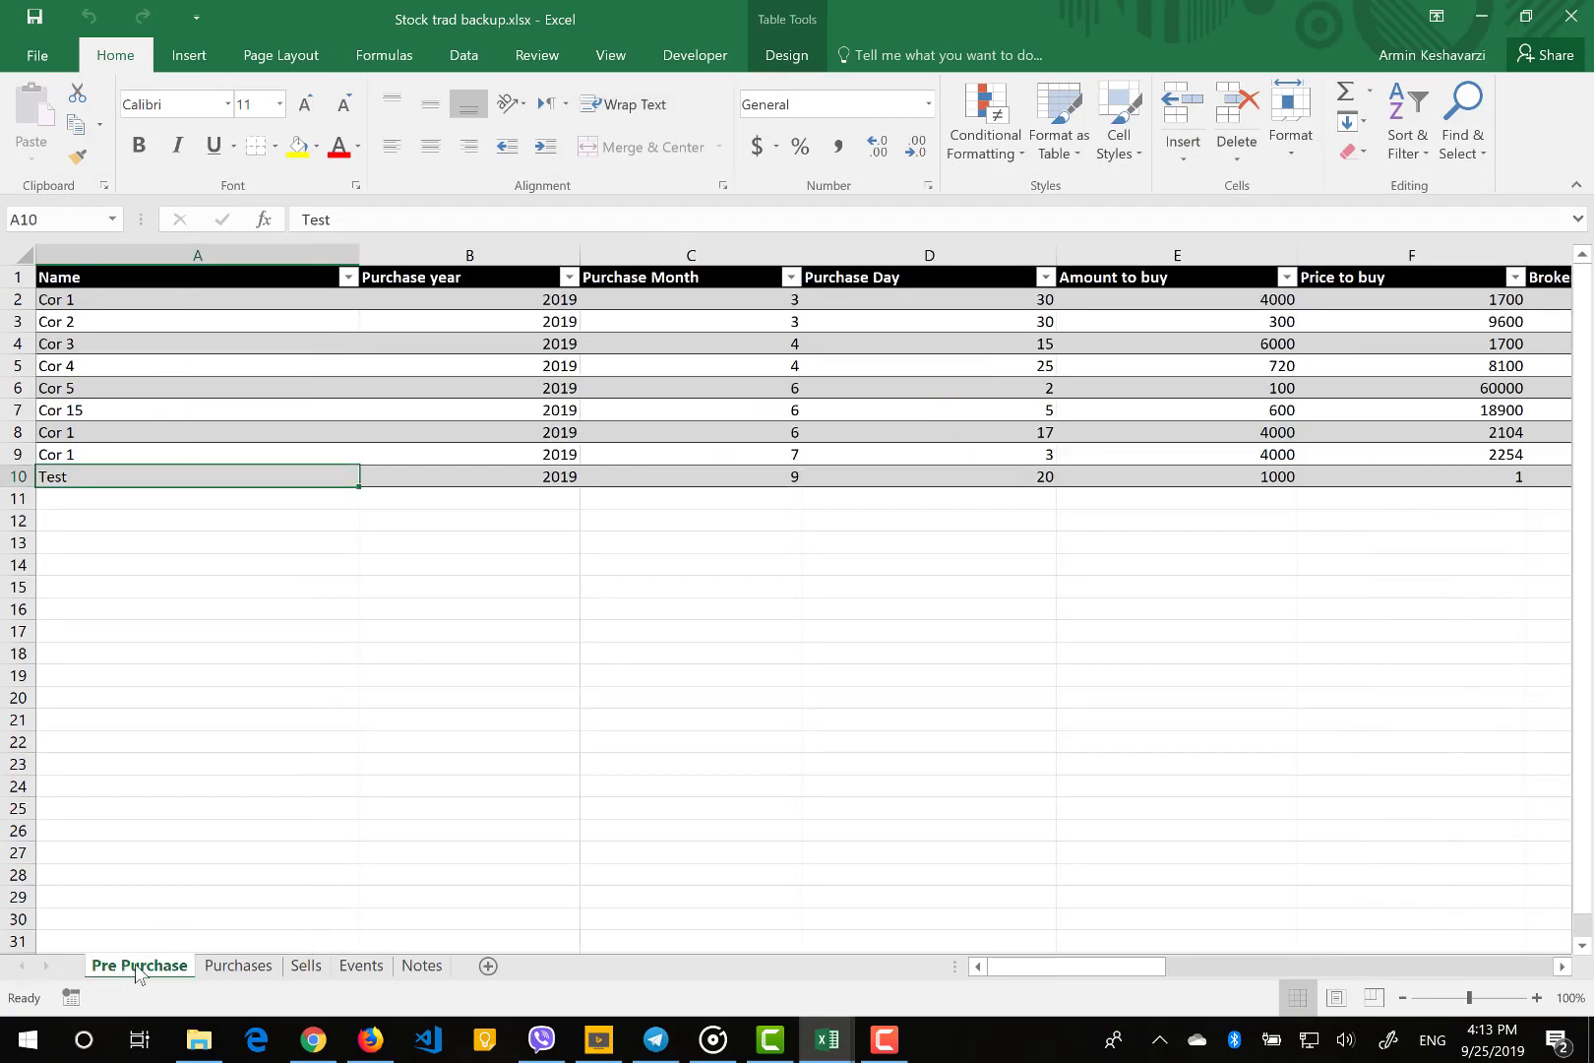
pyautogui.click(214, 967)
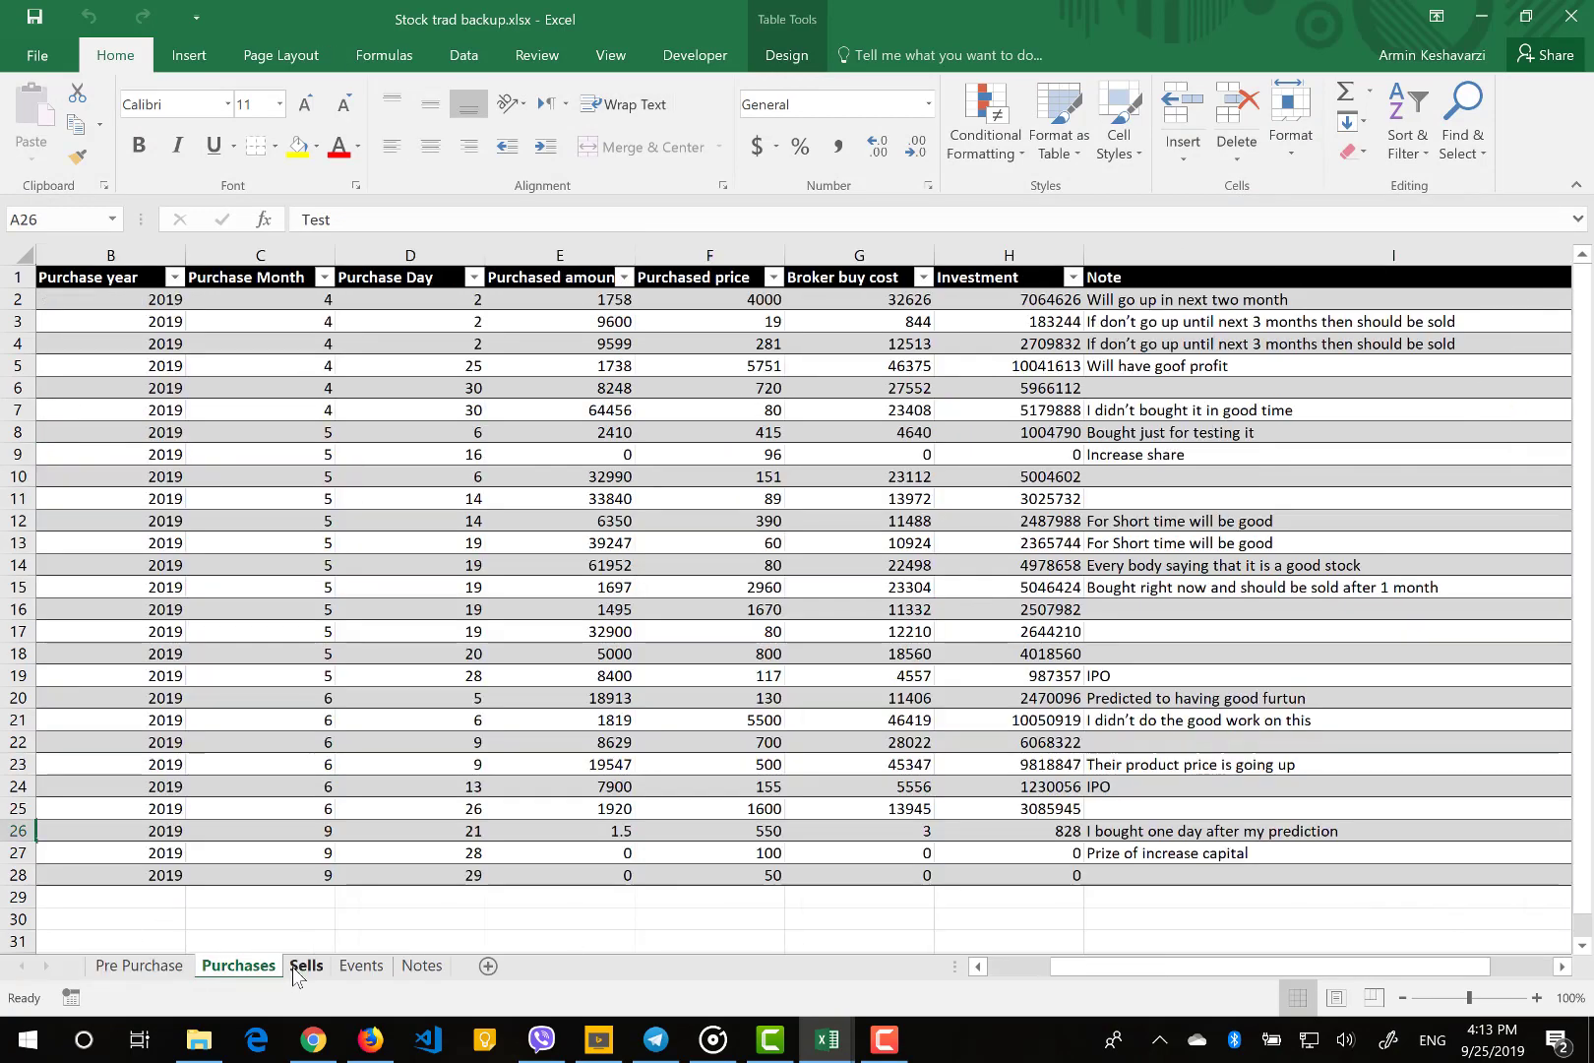
pyautogui.click(306, 966)
pyautogui.click(359, 968)
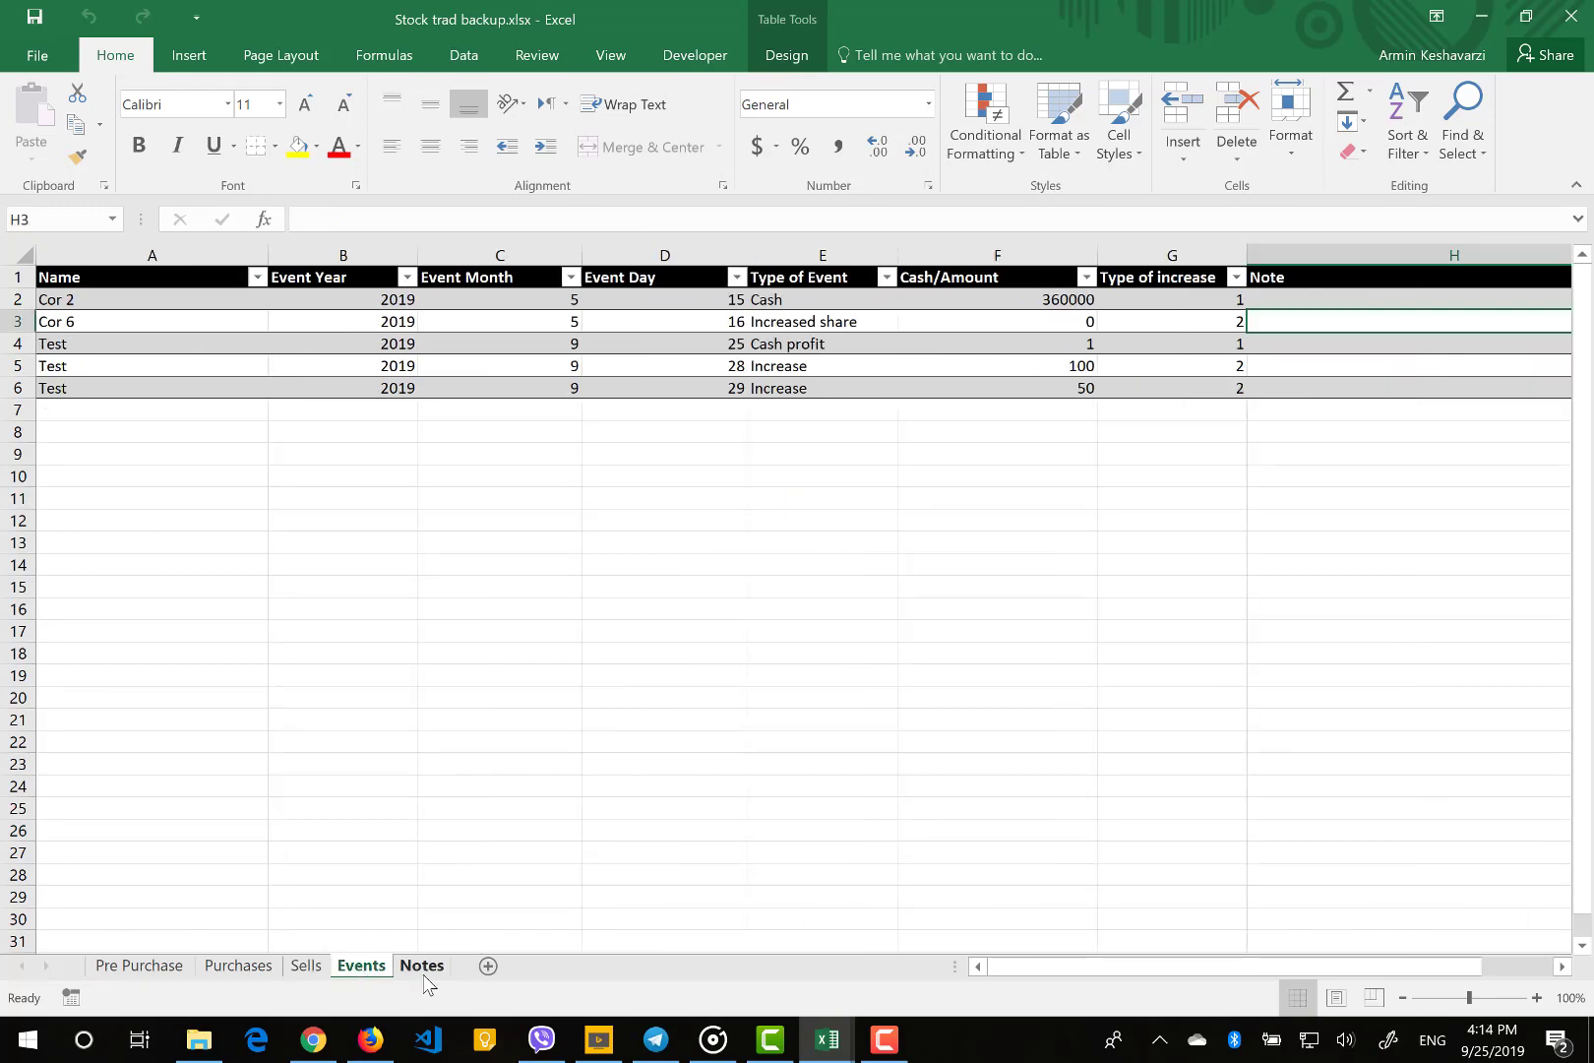
pyautogui.click(421, 970)
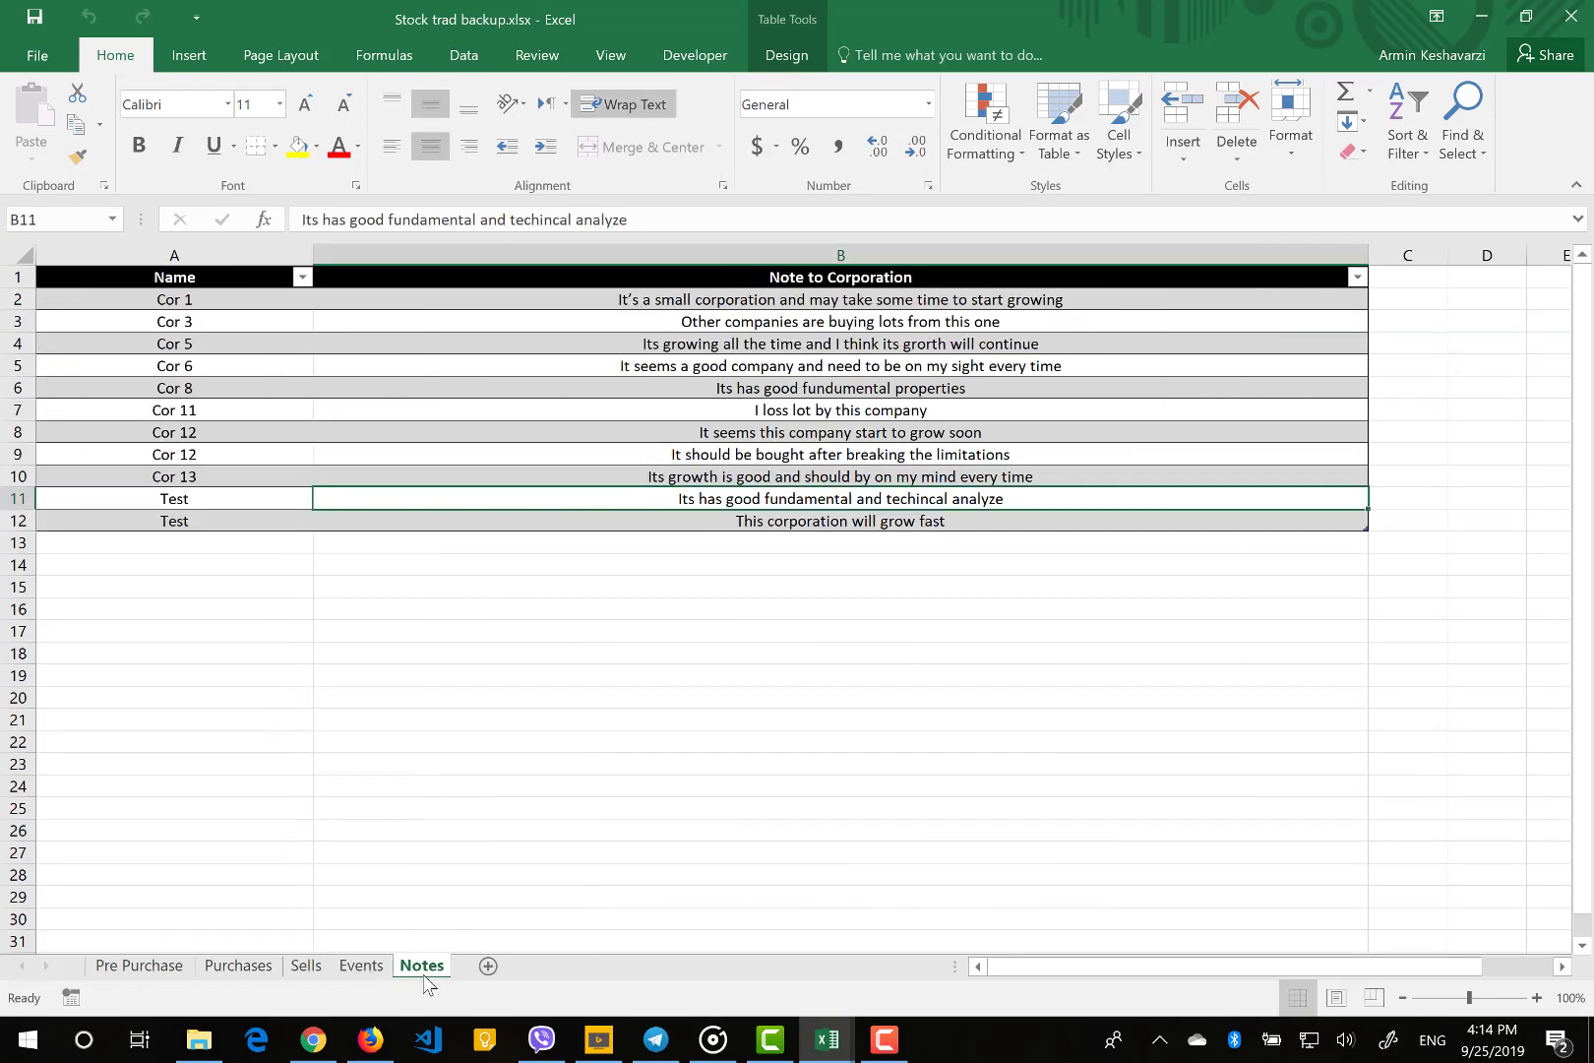
pyautogui.click(1570, 16)
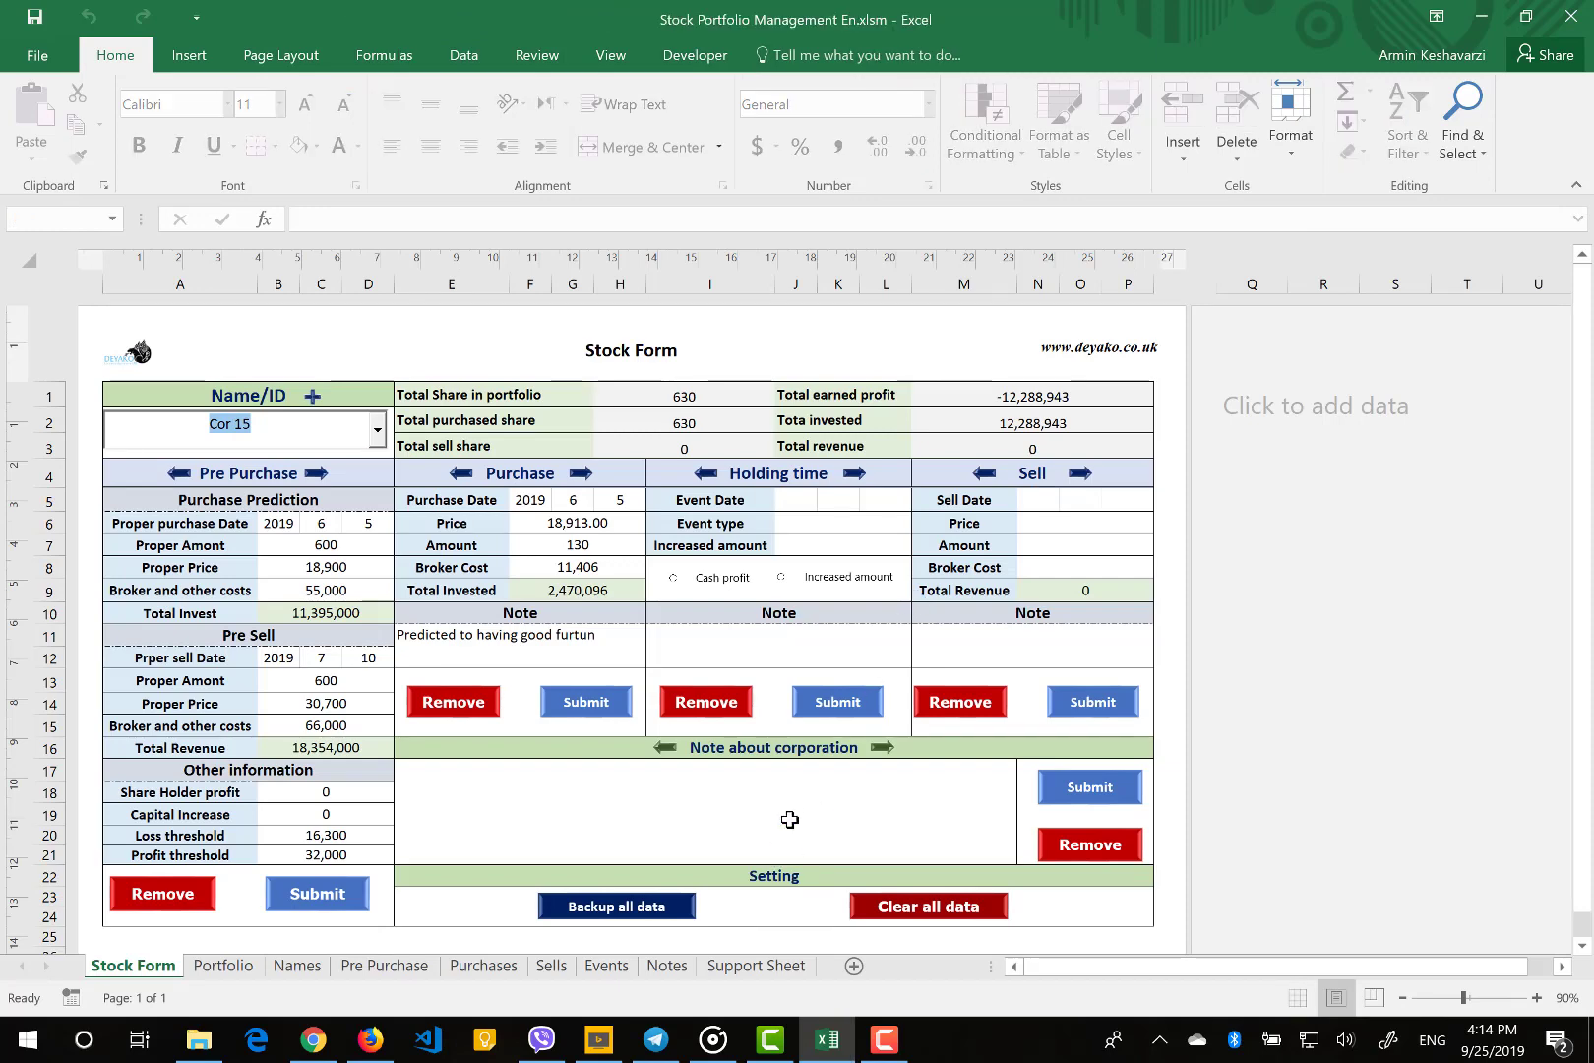
# Start clearing all data from the stock form and decline the confirmation
pyautogui.click(889, 909)
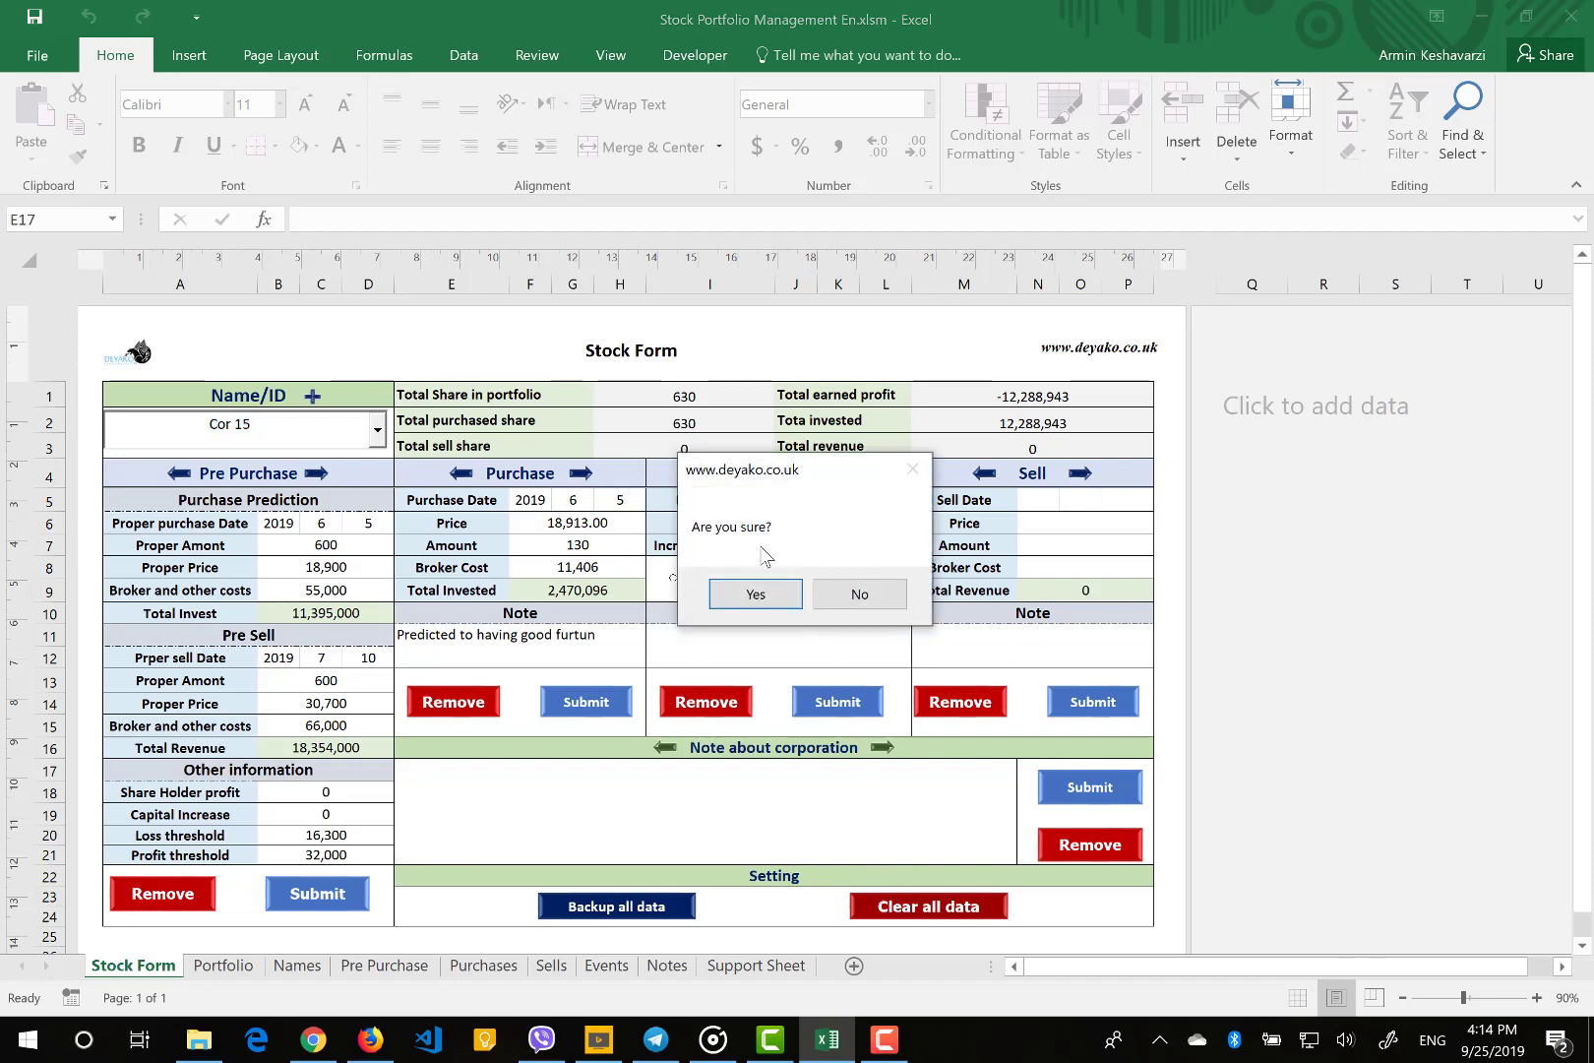
pyautogui.click(856, 595)
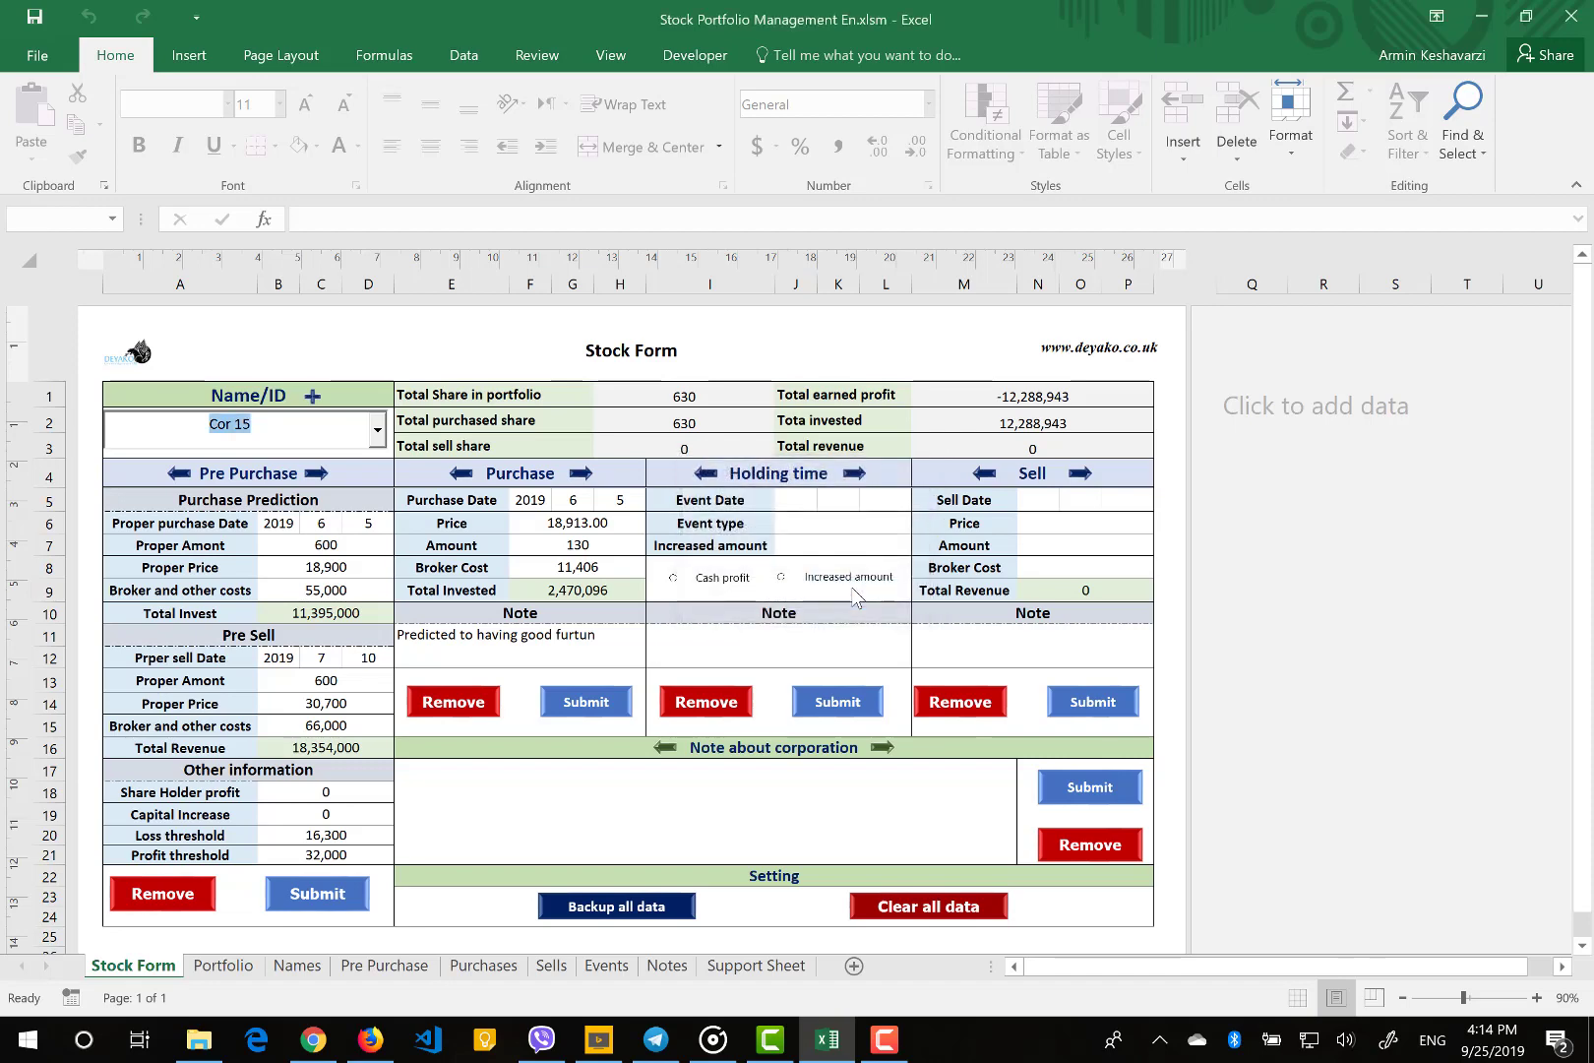
# Update the portfolio table on the Portfolio sheet and examine corporation Test's row and share amount
pyautogui.click(226, 967)
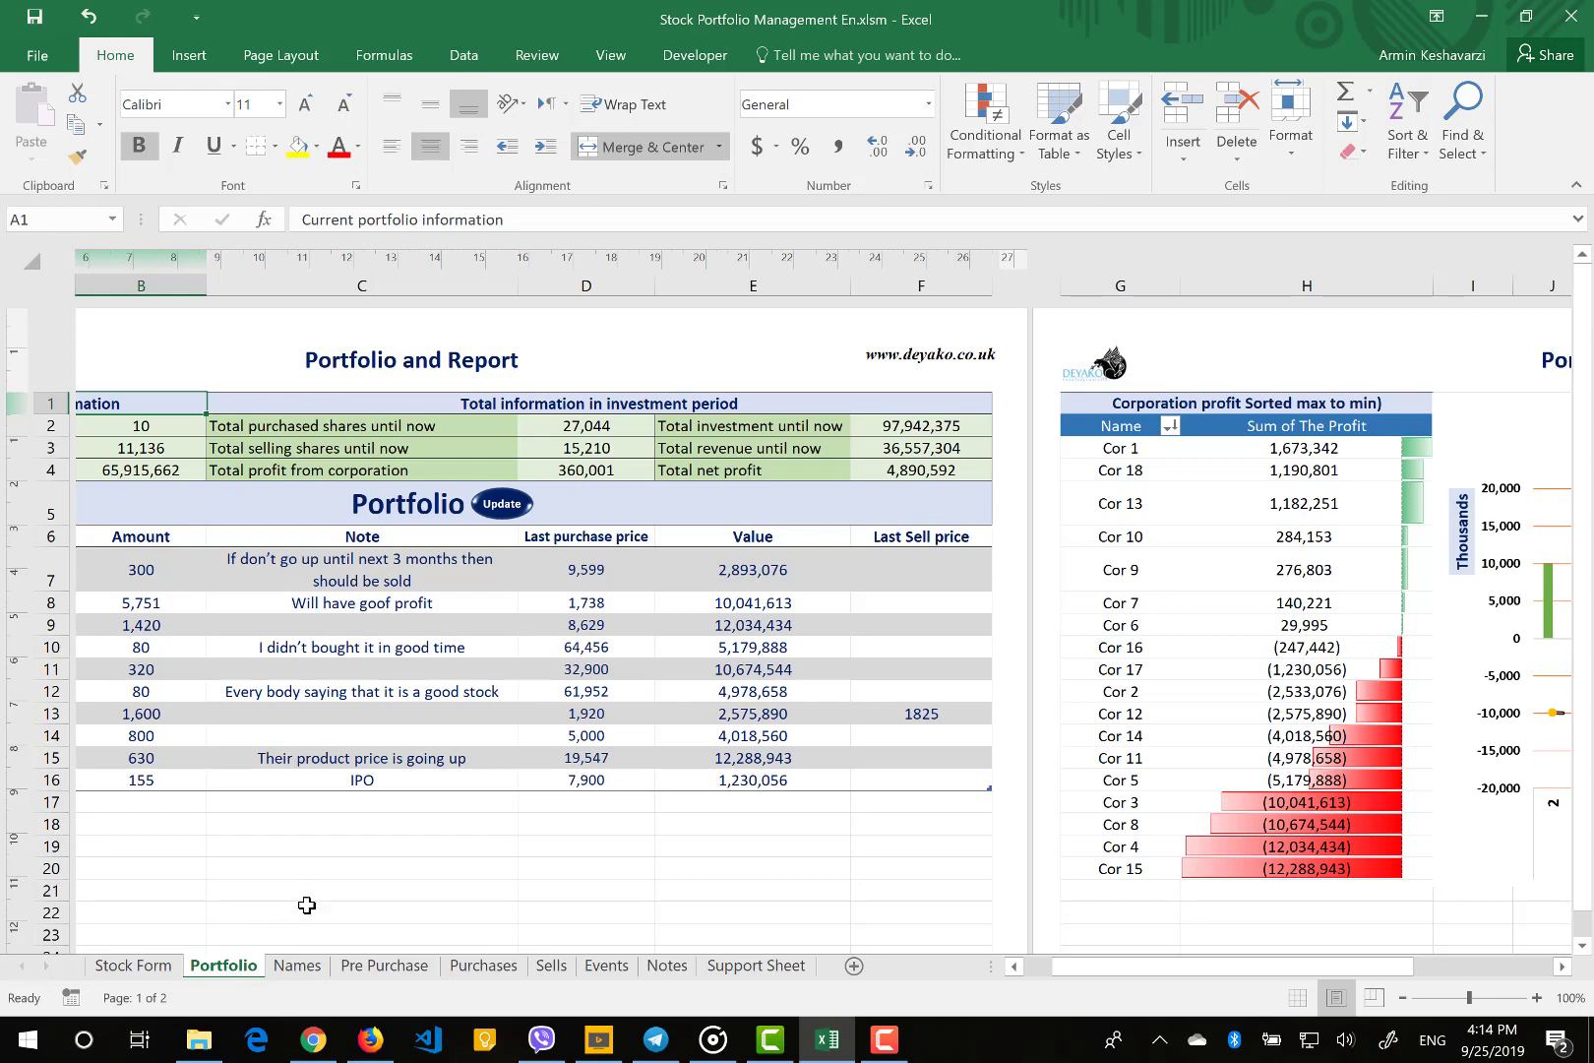
pyautogui.hscroll(-3, 332, 884)
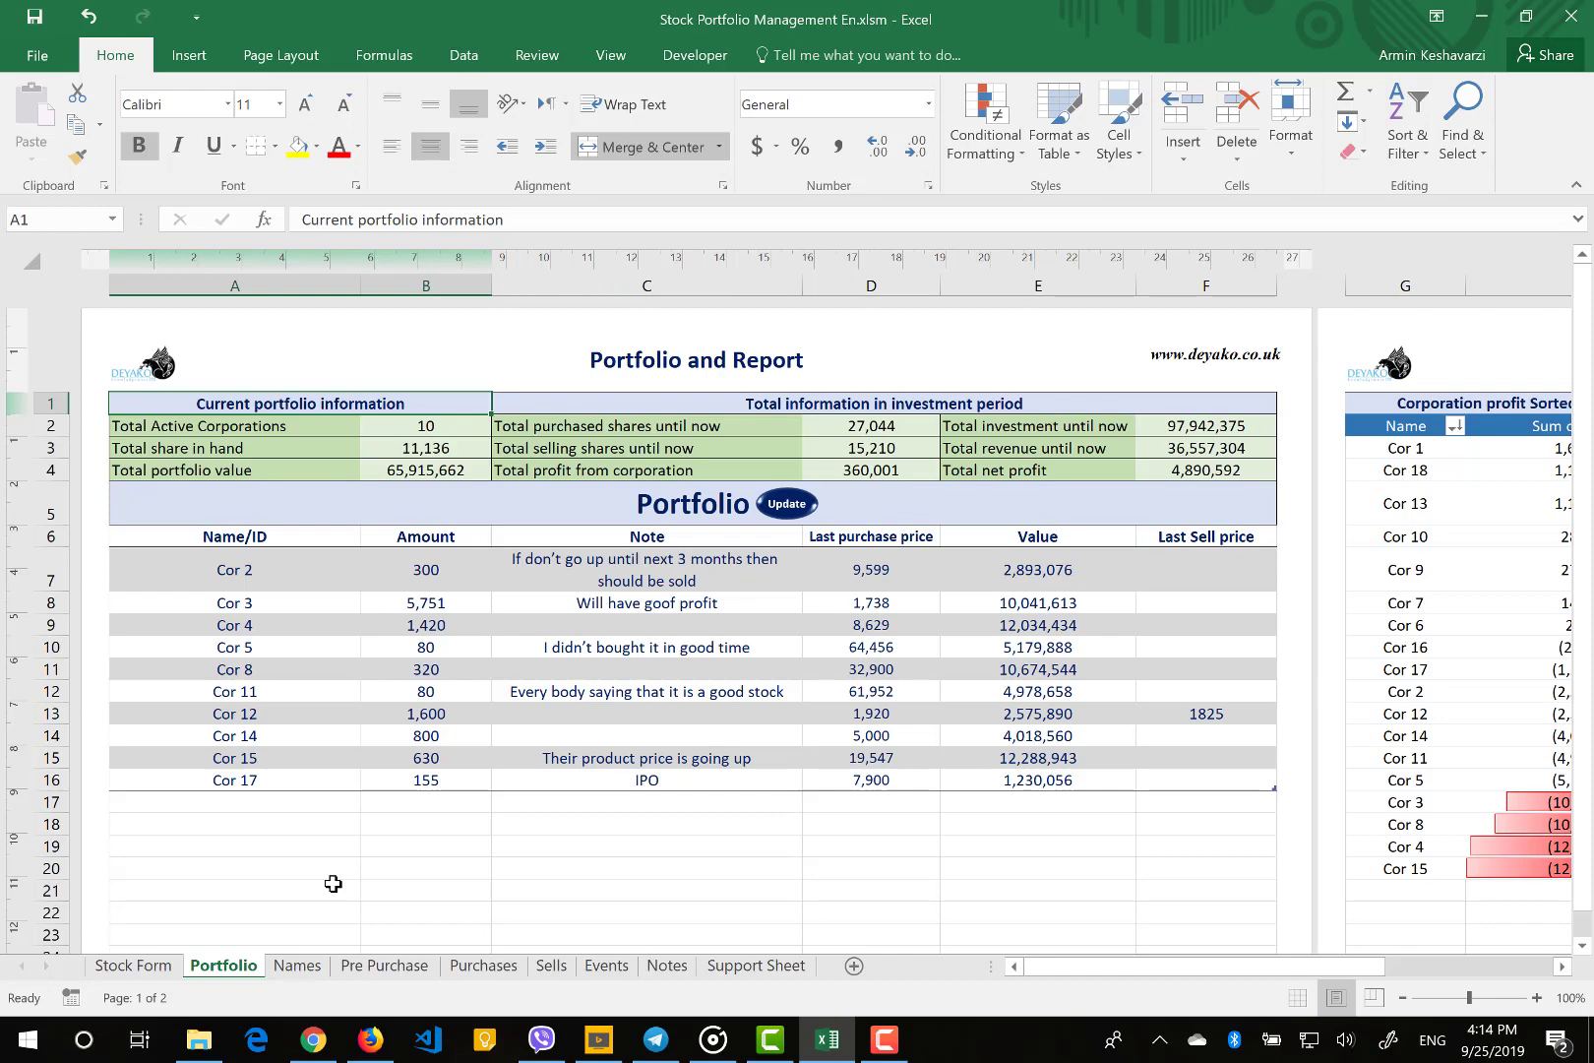
pyautogui.click(793, 505)
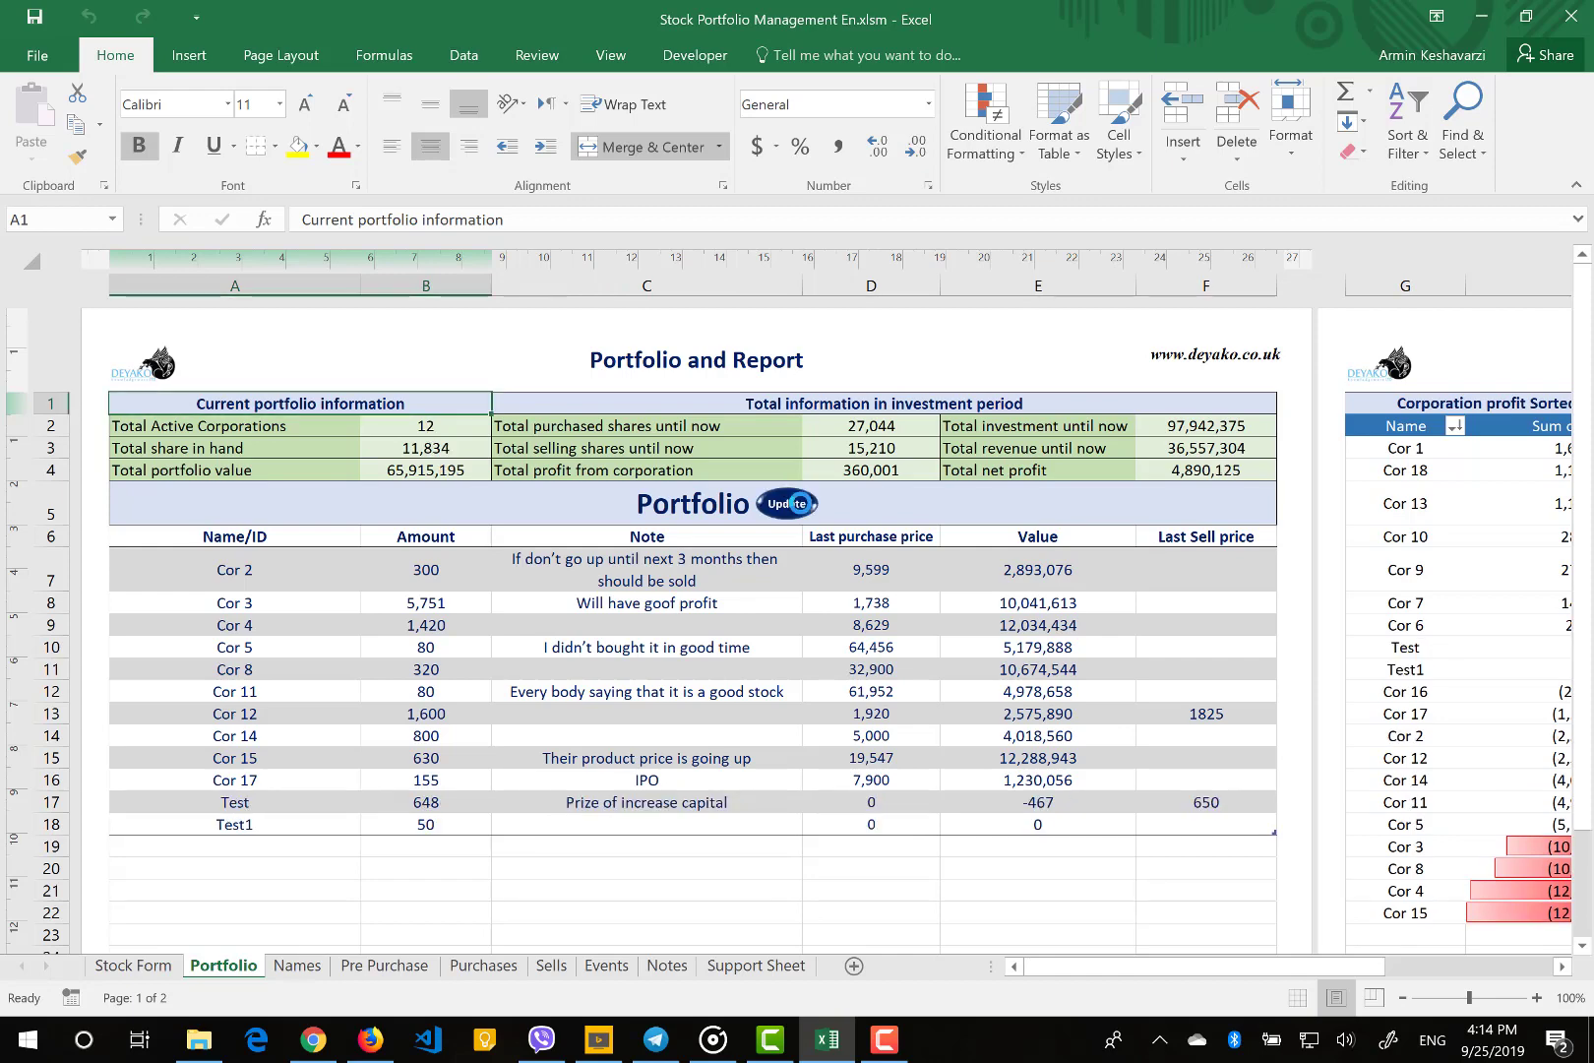
pyautogui.click(227, 806)
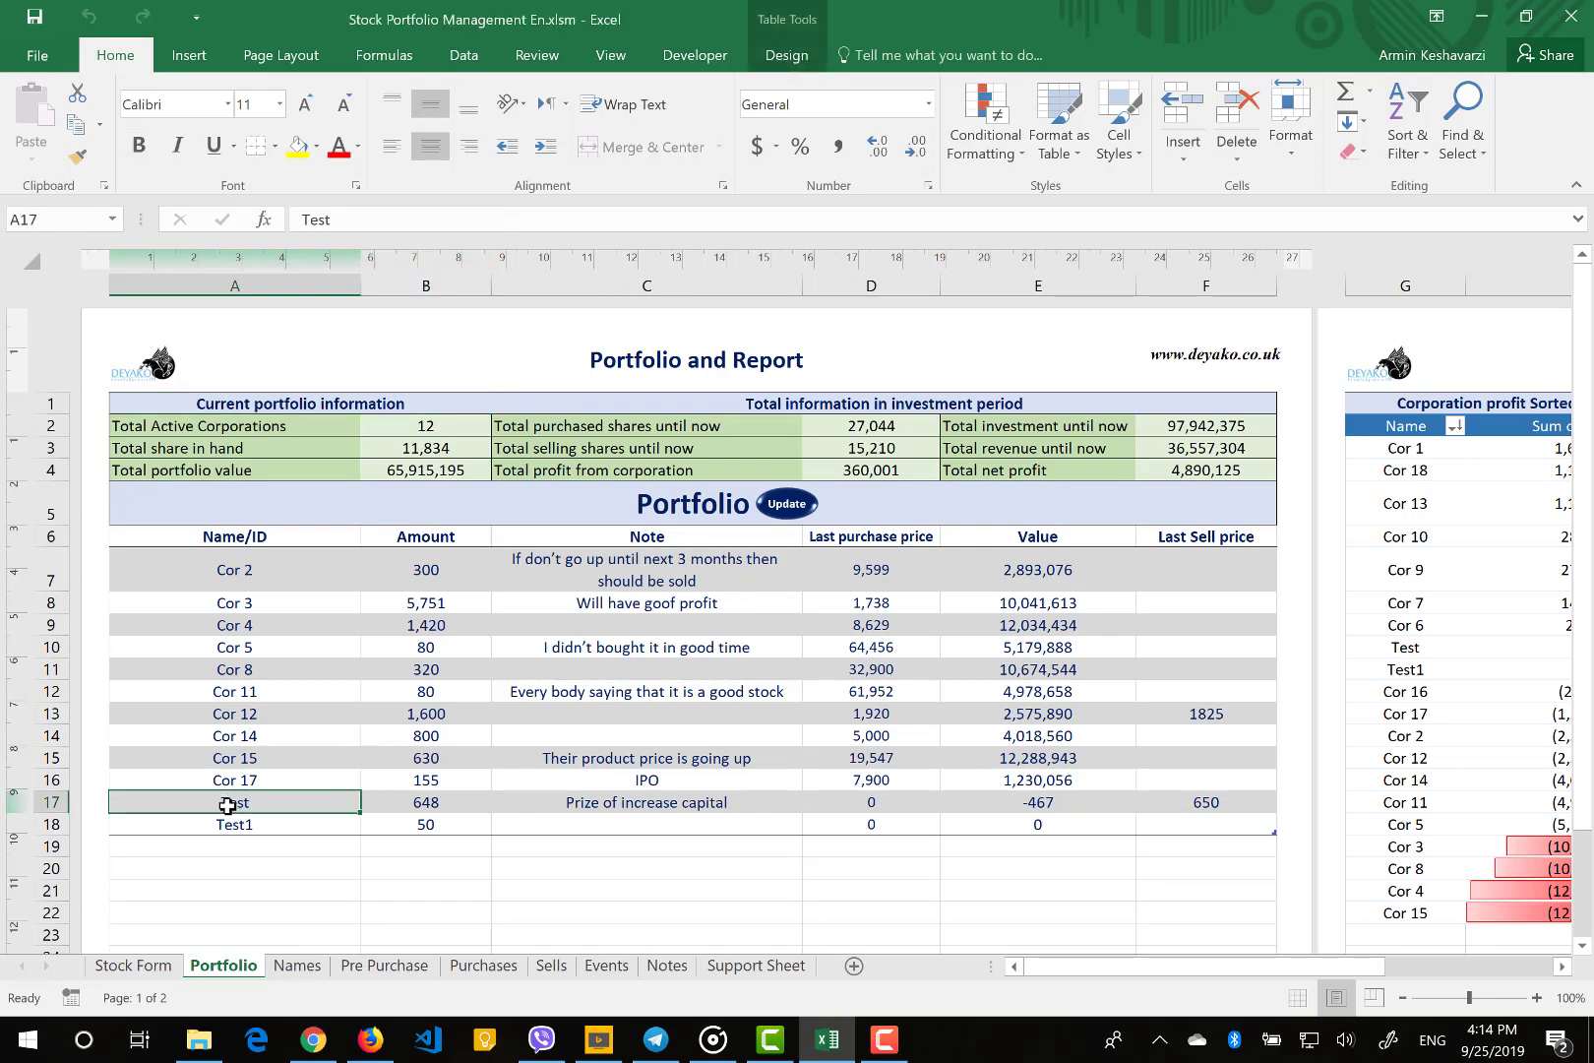
pyautogui.moveTo(1206, 803); pyautogui.dragTo(185, 805)
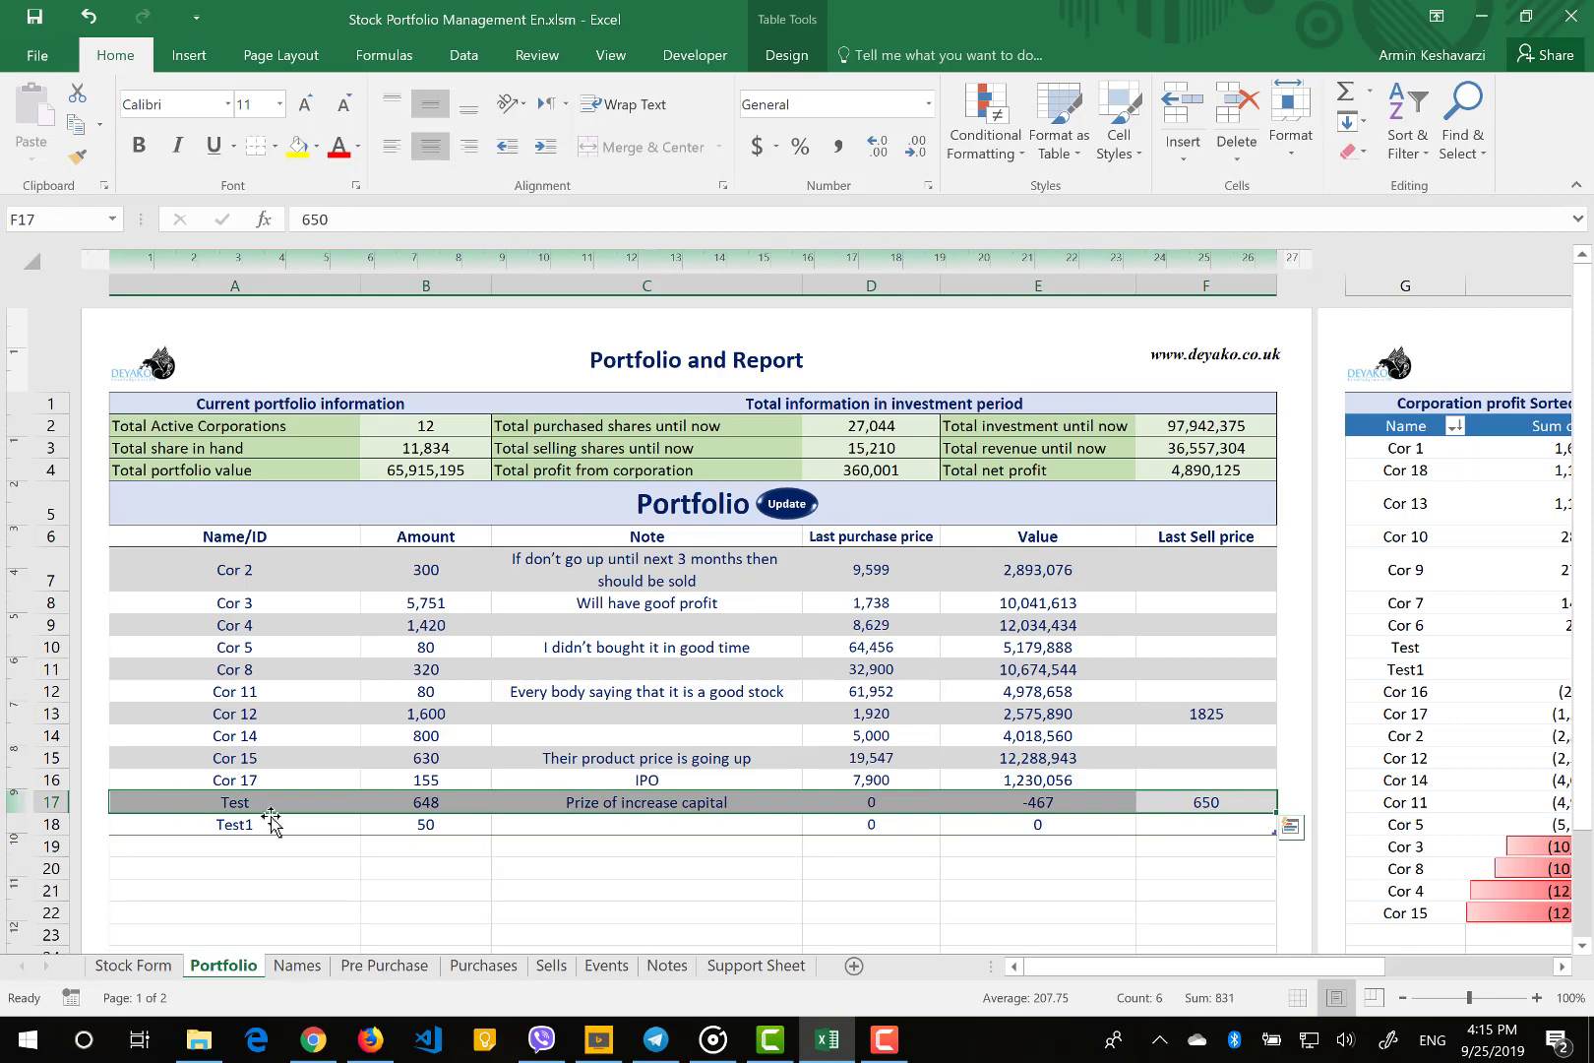
pyautogui.click(456, 804)
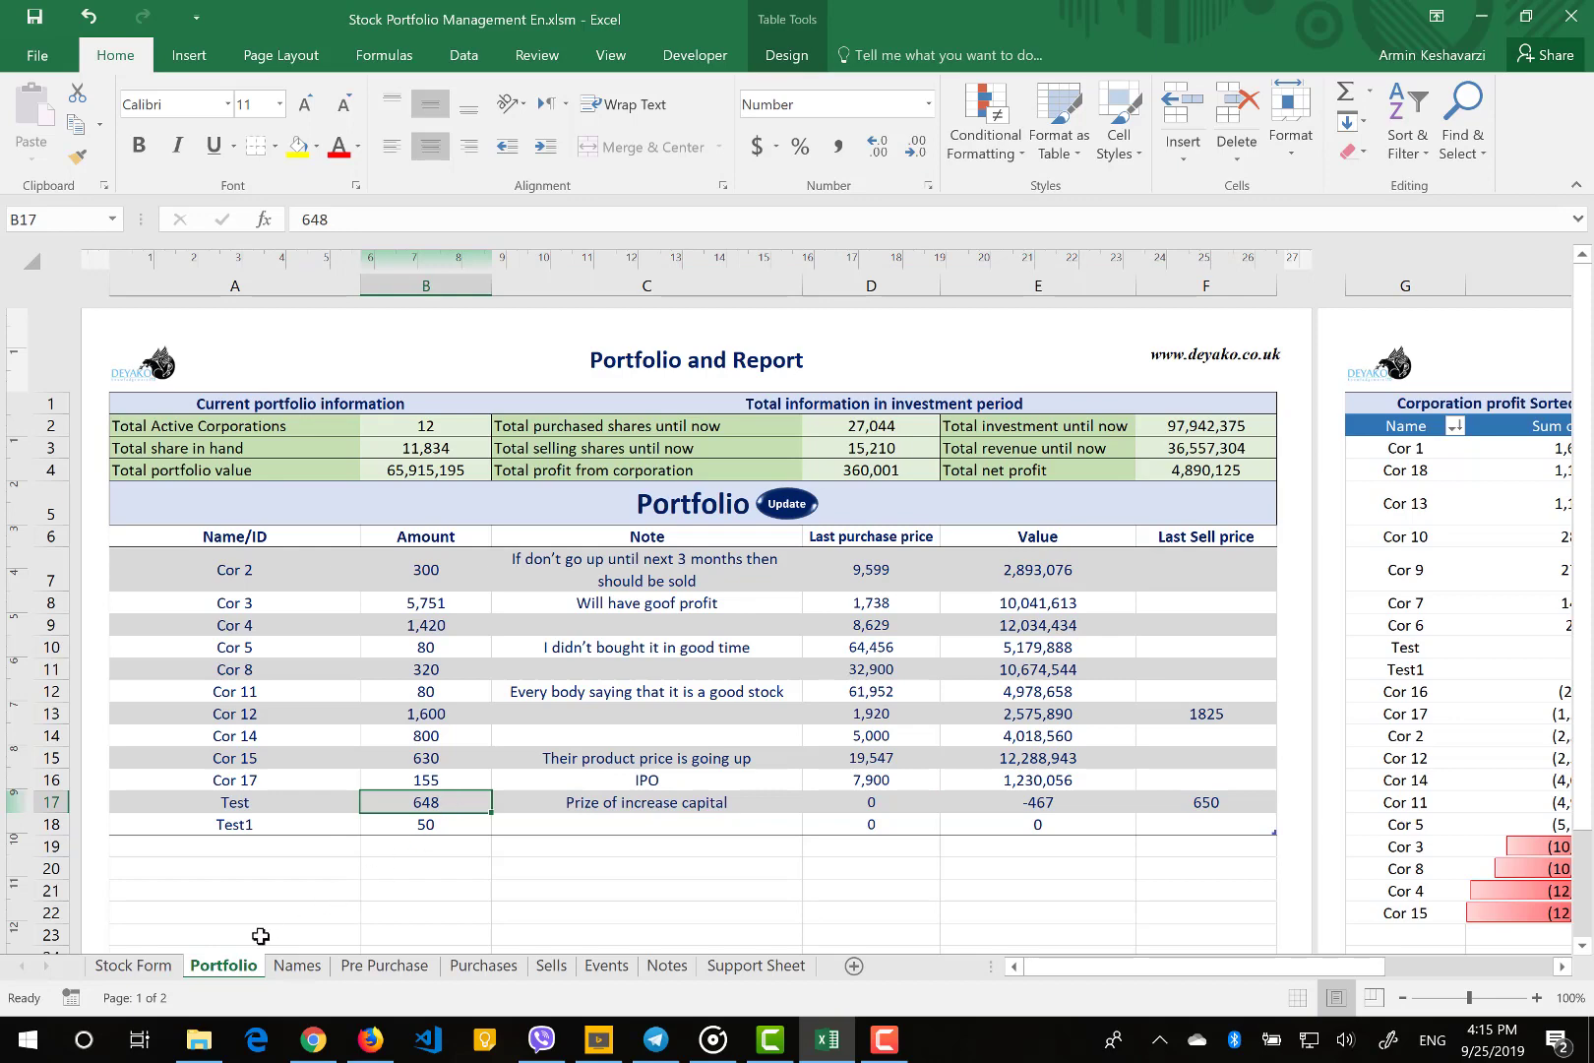
# Load corporation Test into the stock form and remove its sale record dated 2019/11/20
pyautogui.click(149, 967)
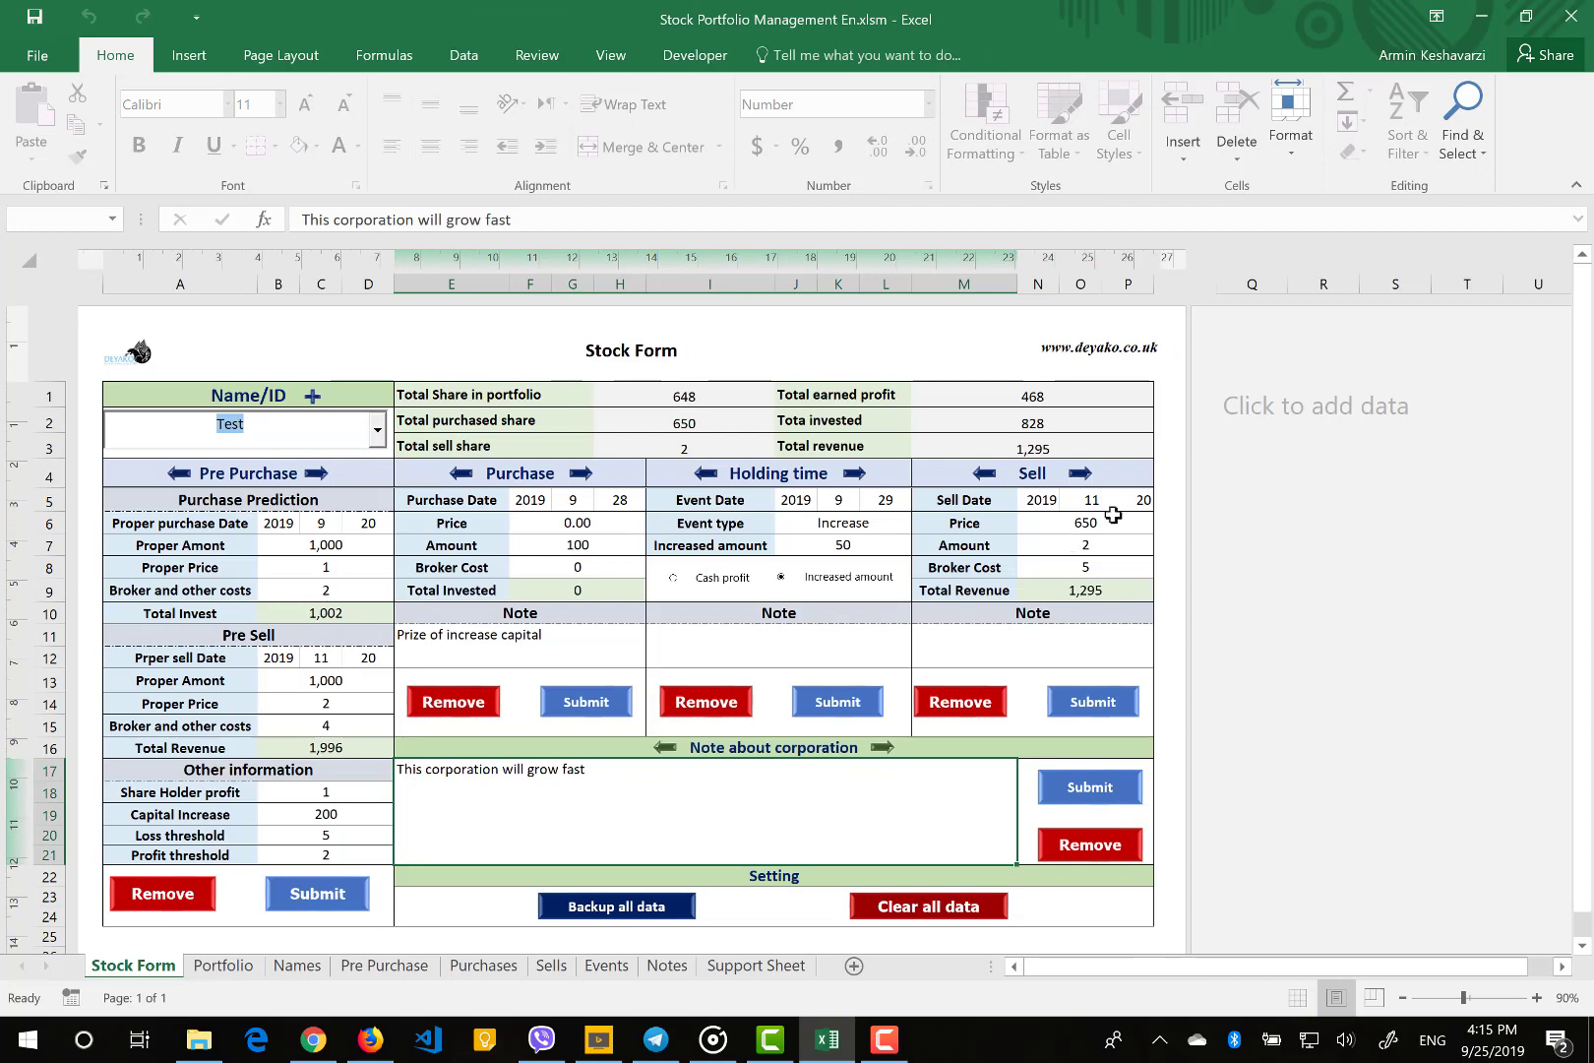
pyautogui.click(1109, 522)
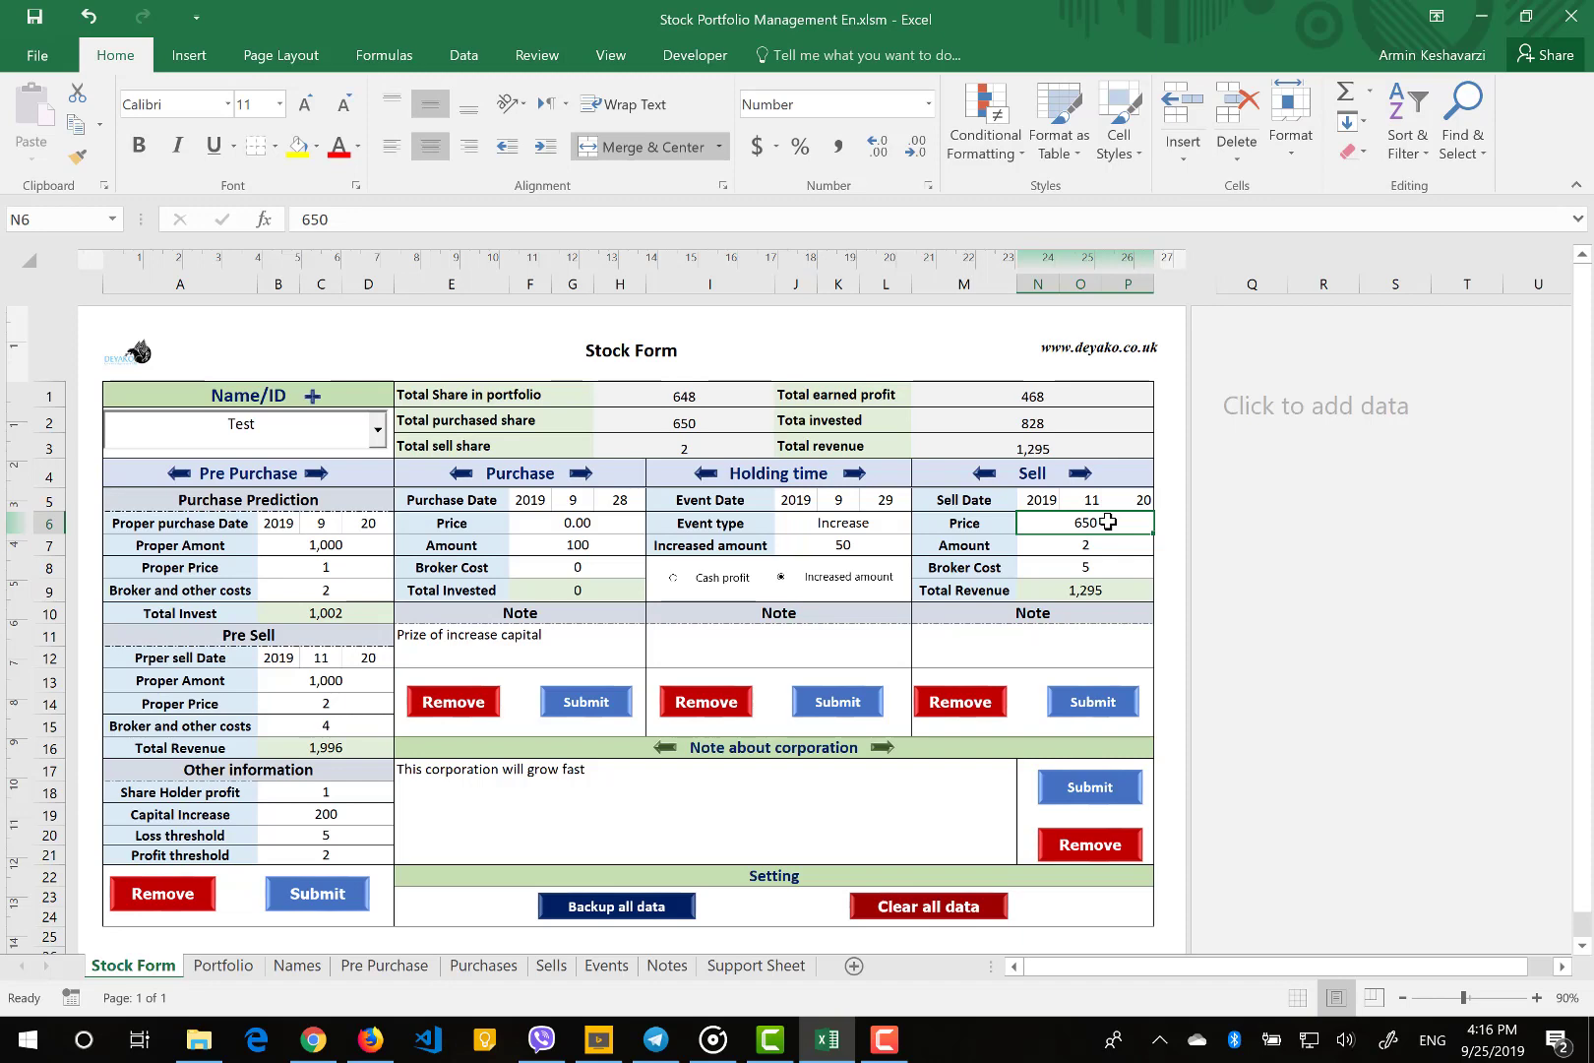
pyautogui.press('Return')
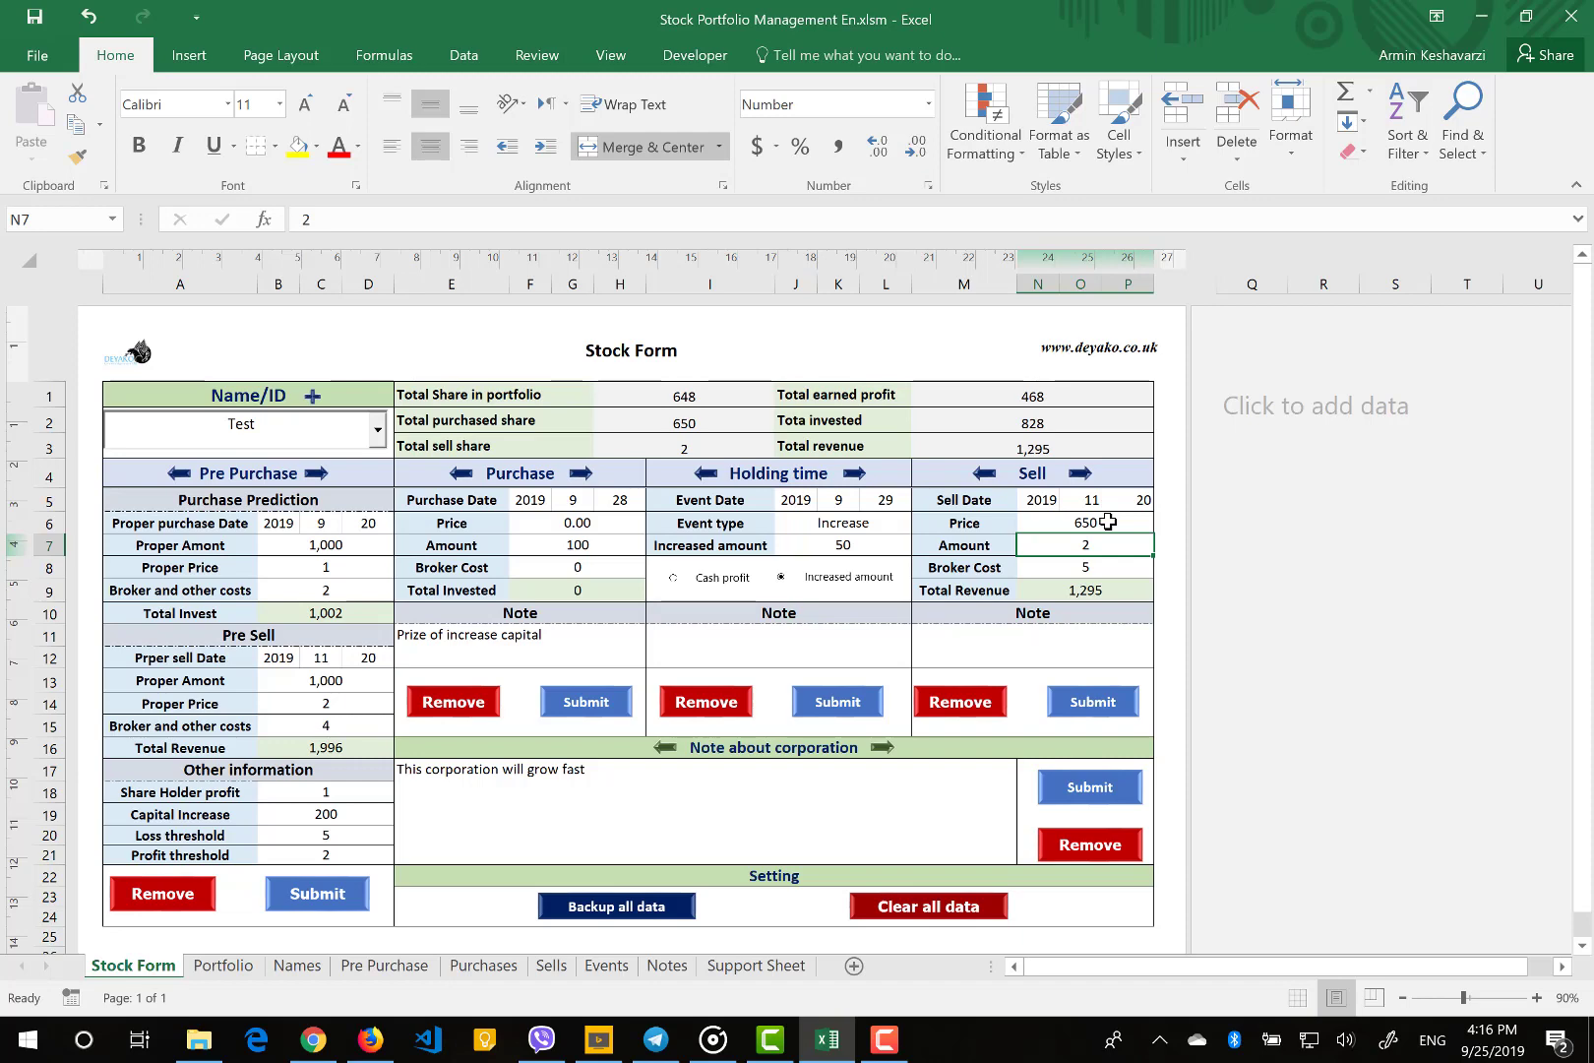
pyautogui.click(957, 700)
pyautogui.click(823, 601)
# Record Test's sale again with price 2 and amount 650, and submit it
pyautogui.click(1119, 522)
pyautogui.write('2')
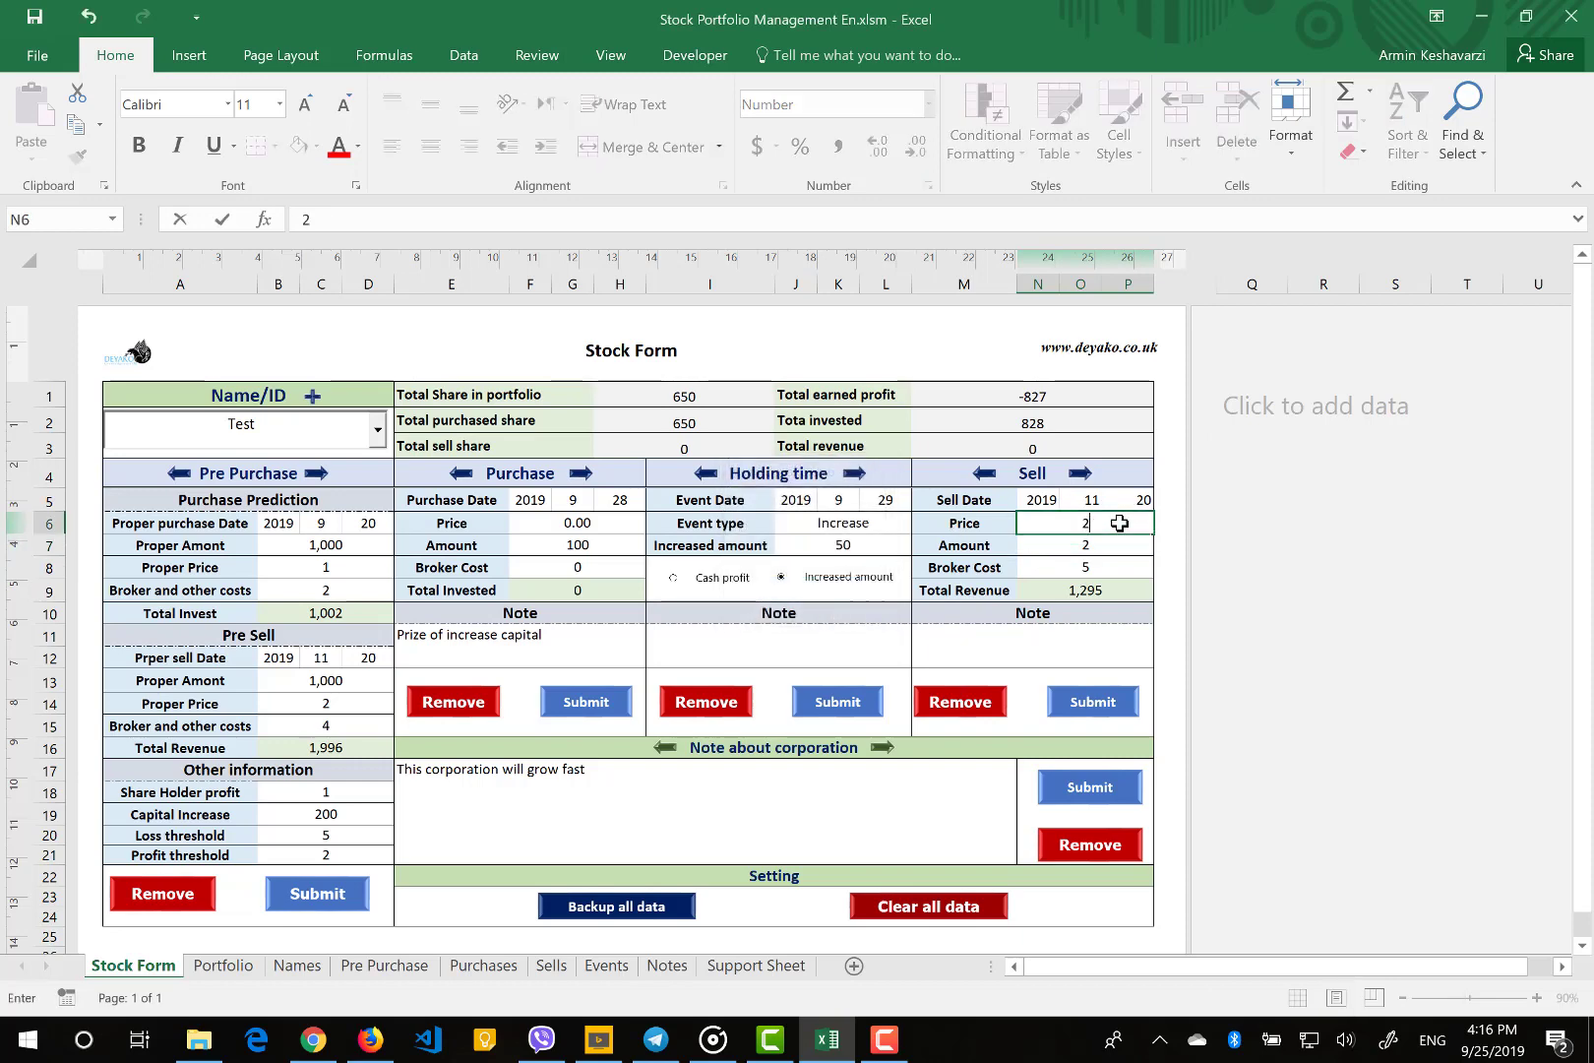
pyautogui.press('Return')
pyautogui.write('650')
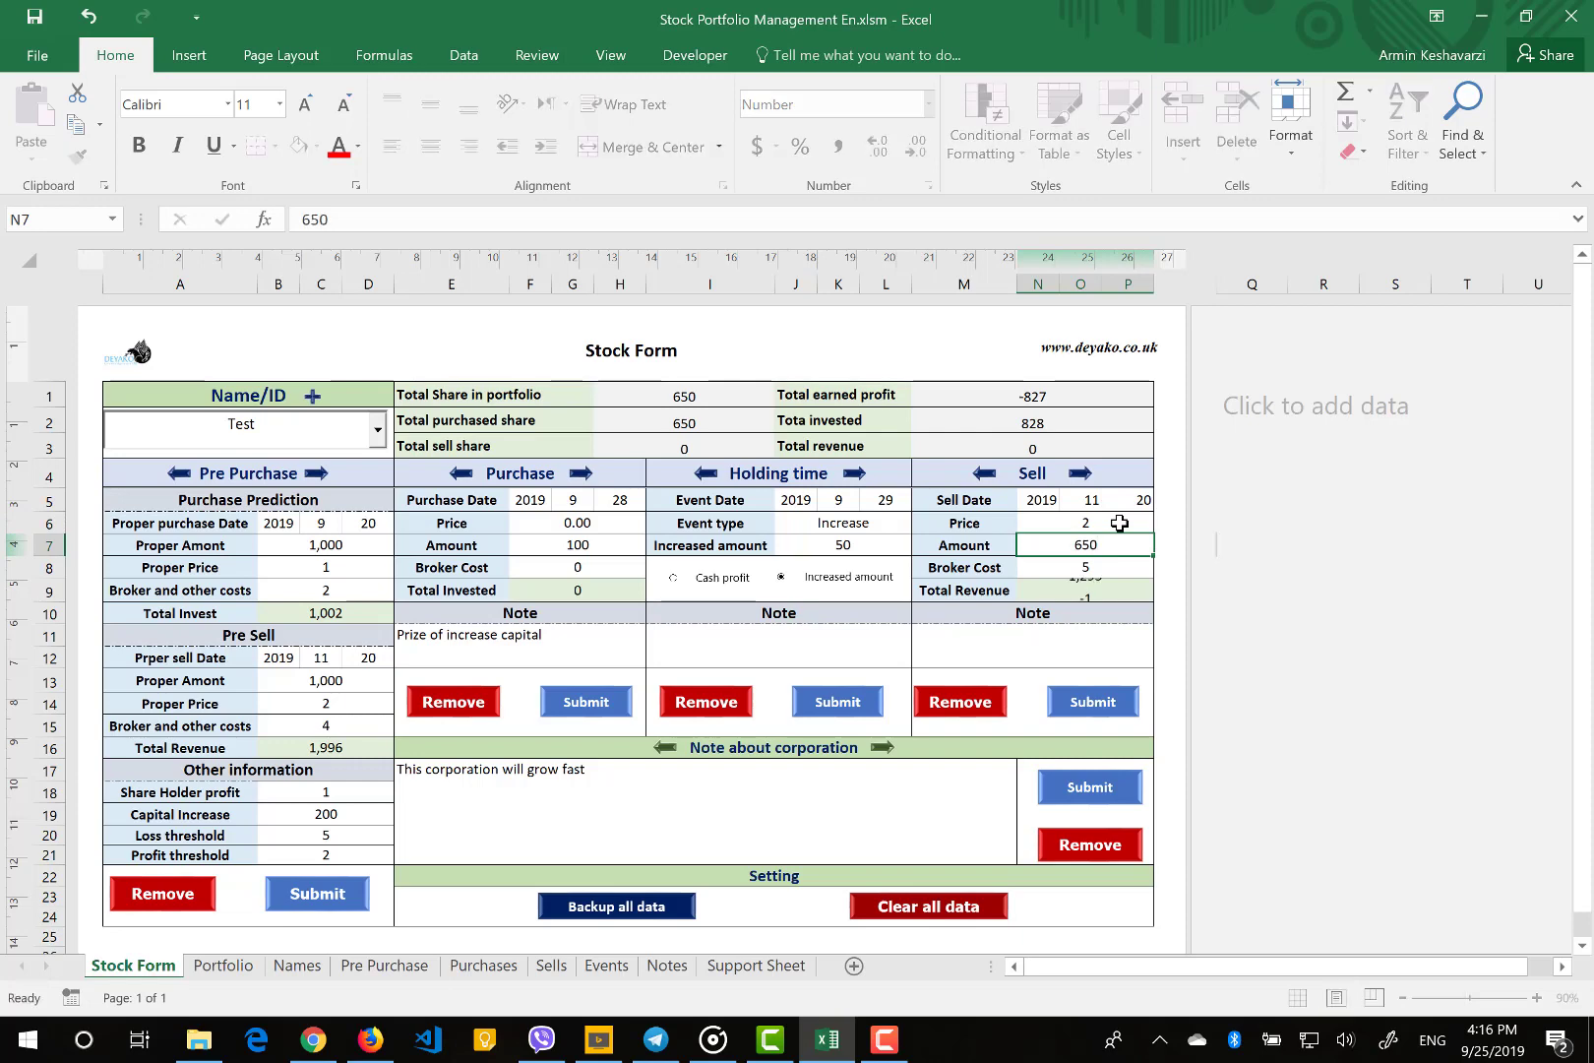
pyautogui.press('Return')
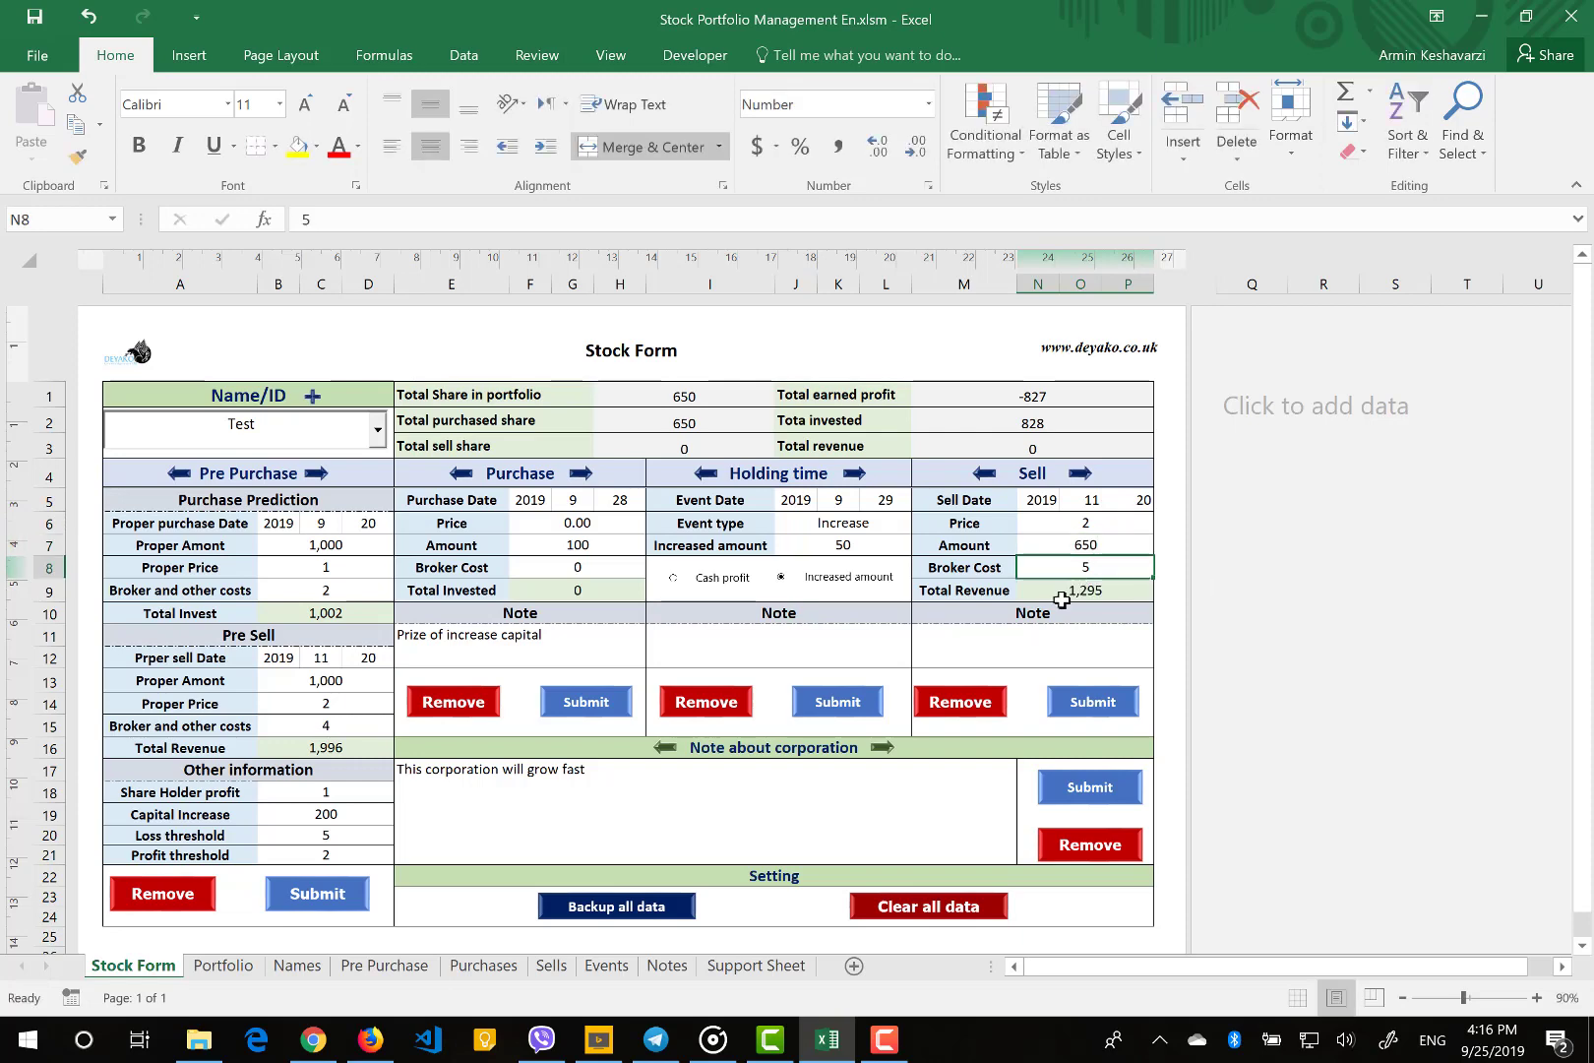
pyautogui.click(1077, 703)
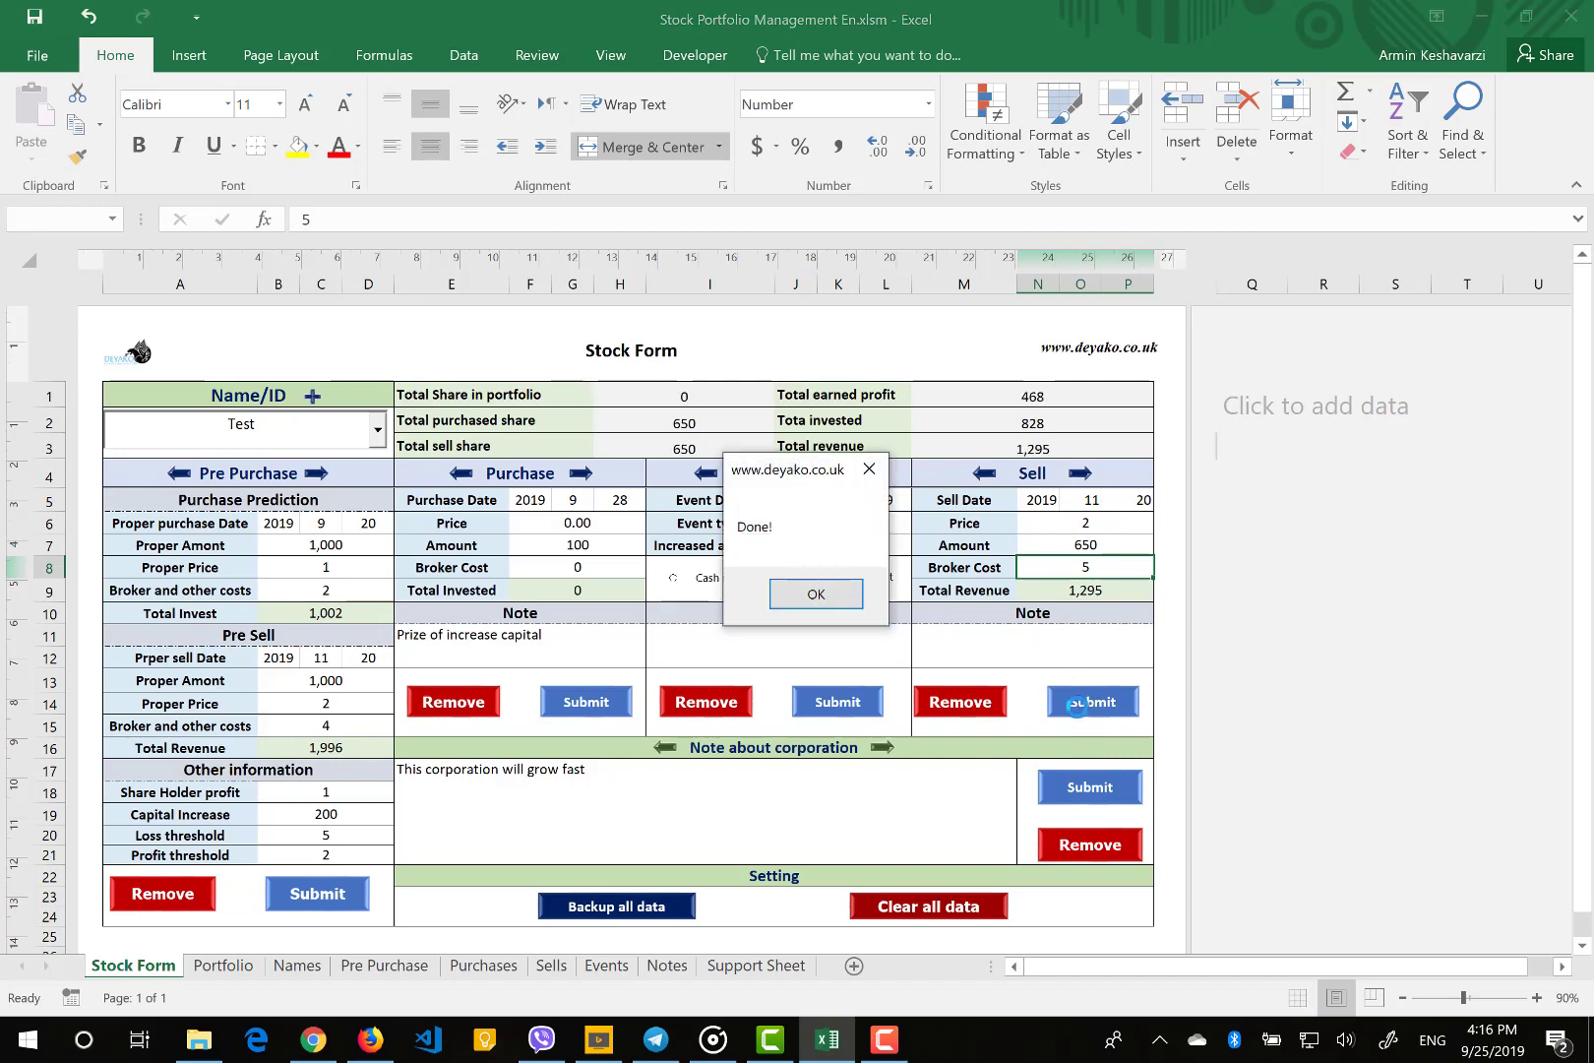
pyautogui.click(824, 604)
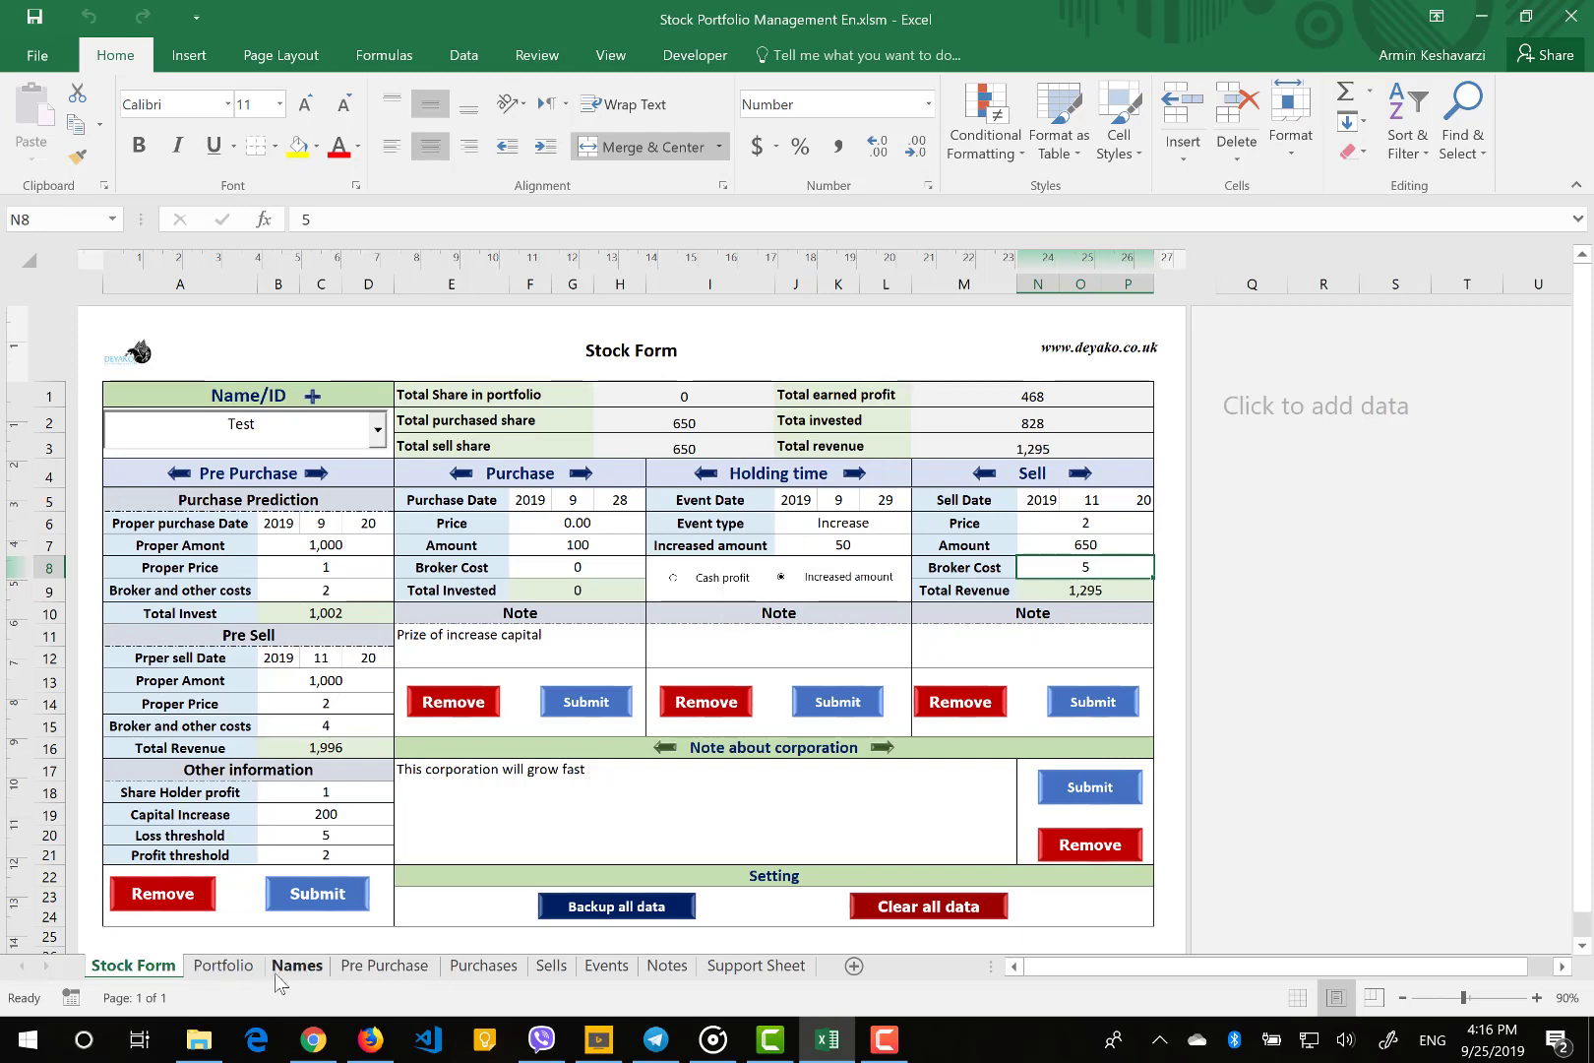
# Update the portfolio table on the Portfolio sheet again and examine corporation Test1's row
pyautogui.click(223, 965)
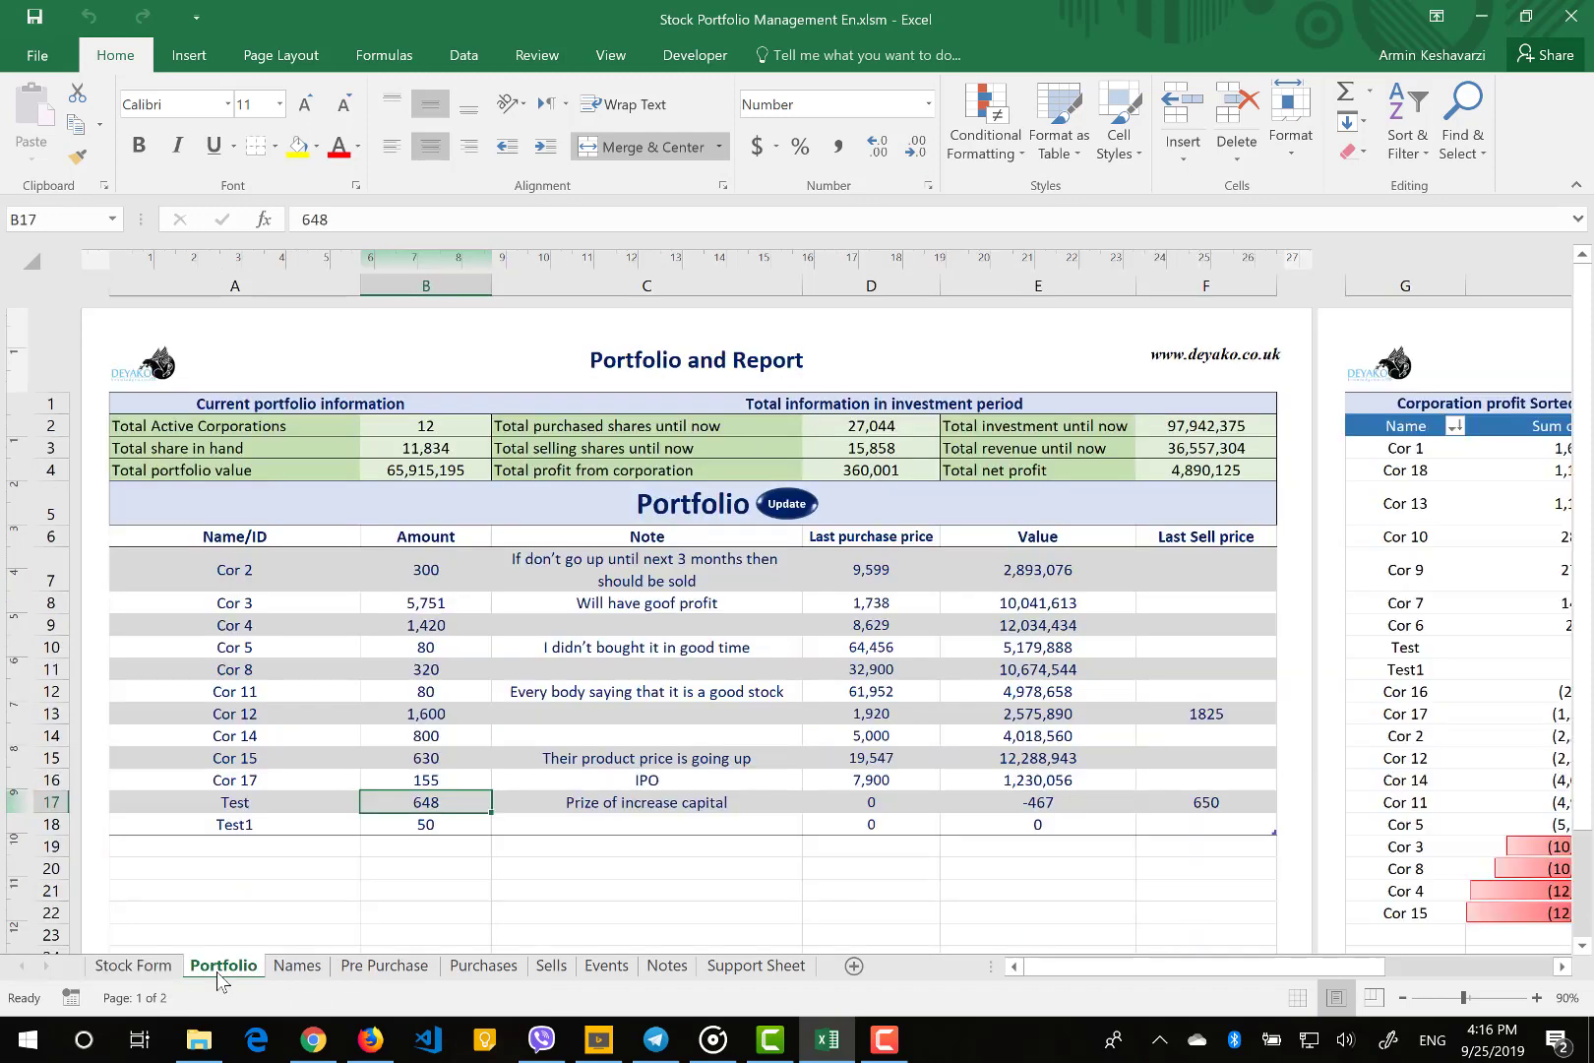
pyautogui.click(793, 507)
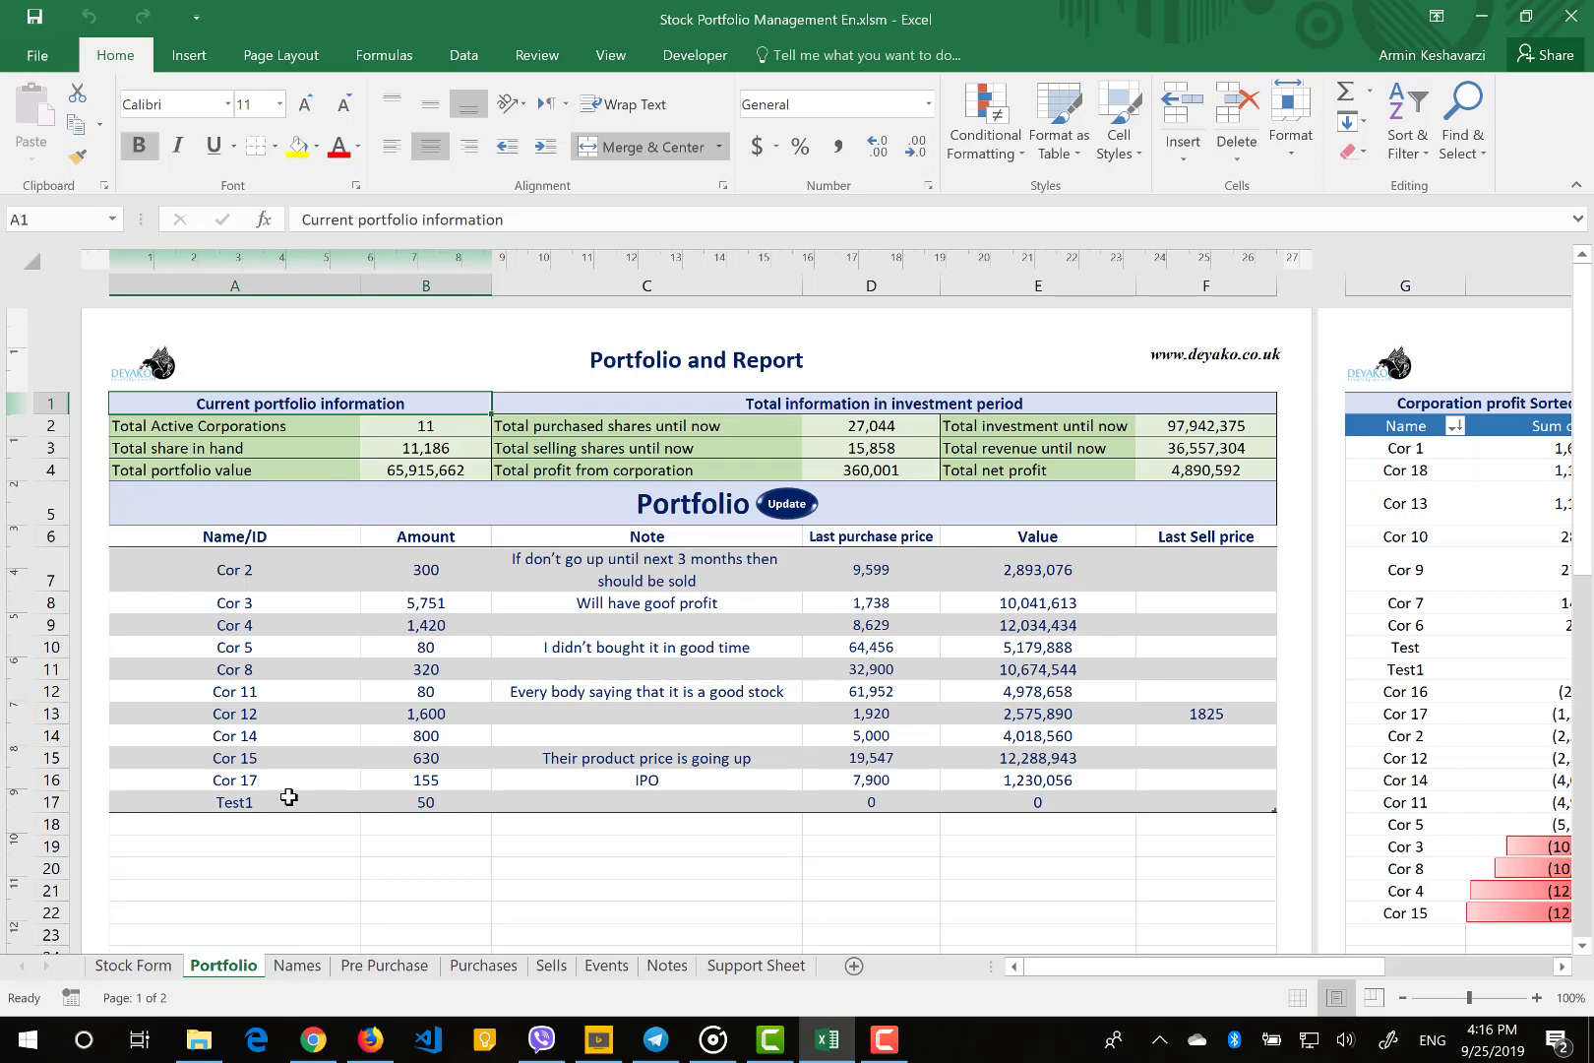
pyautogui.click(288, 797)
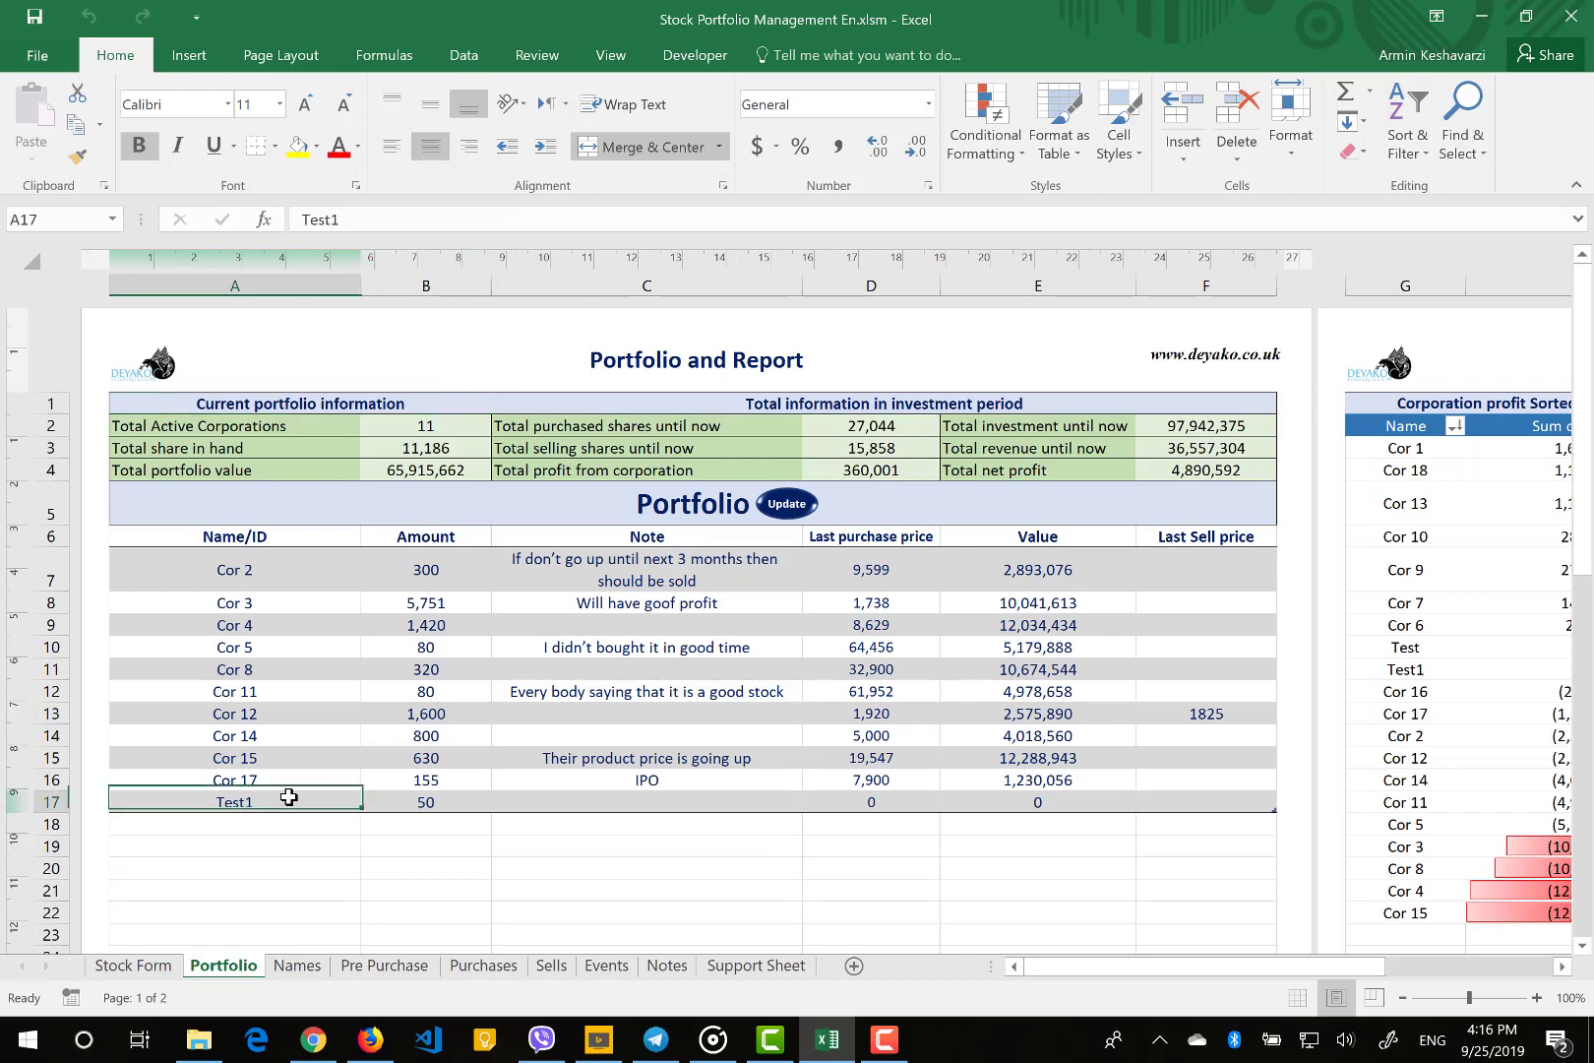
pyautogui.click(398, 797)
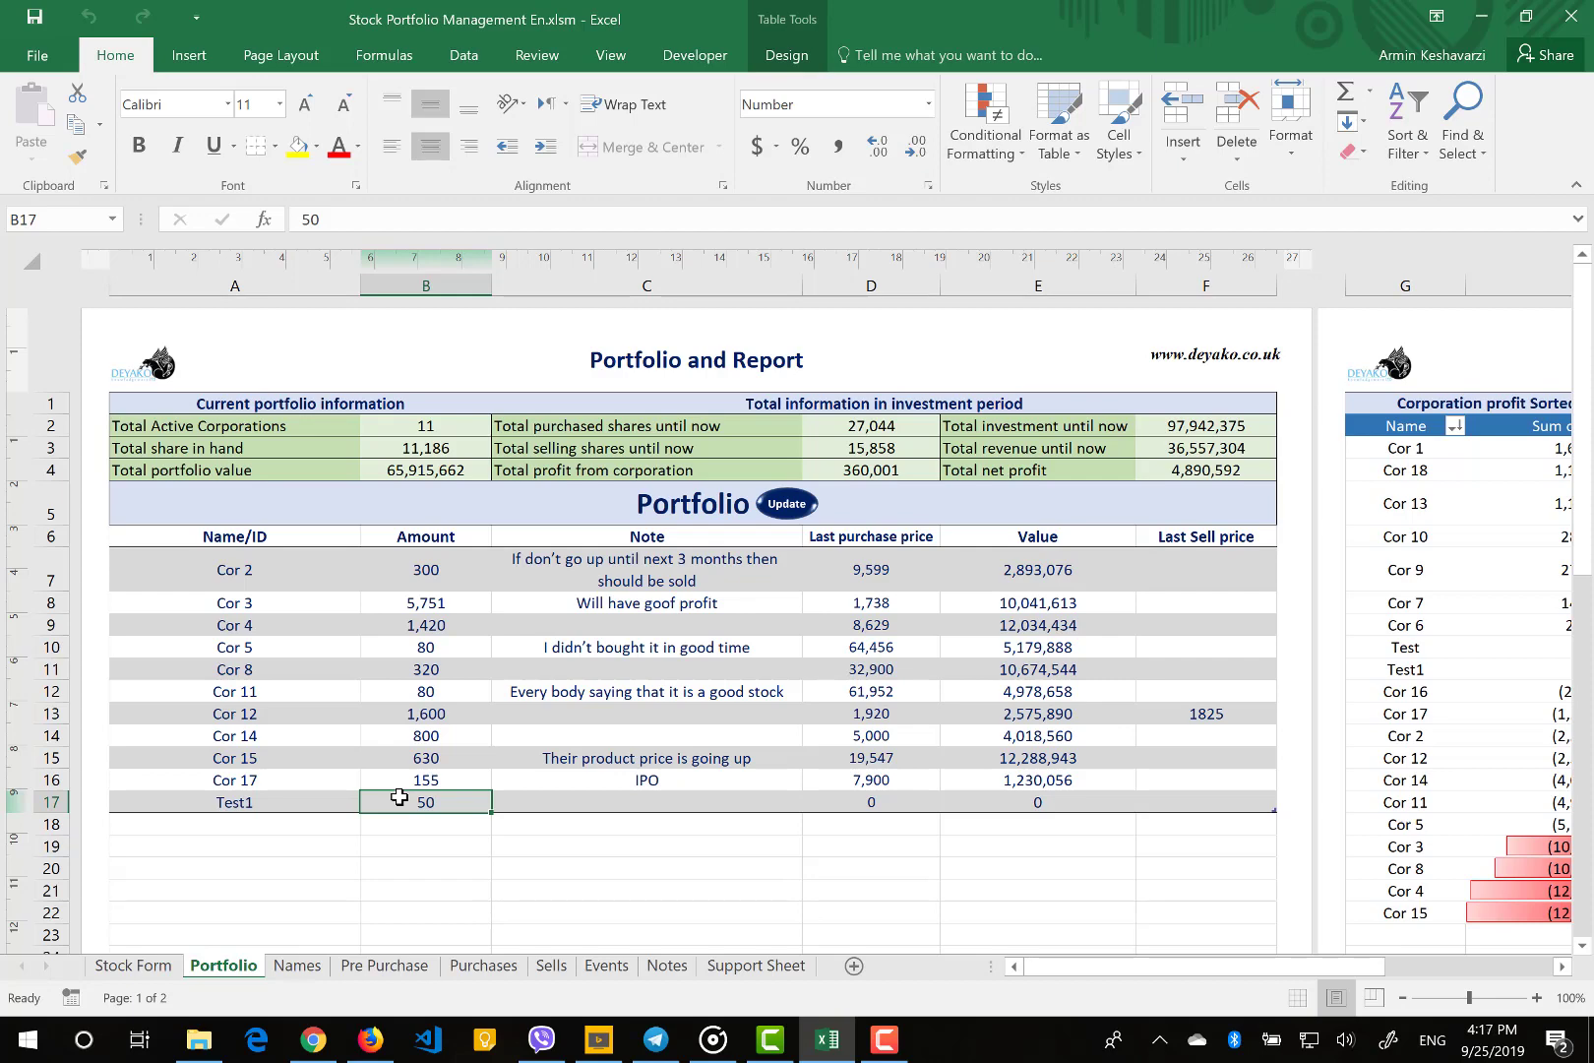
pyautogui.click(996, 800)
pyautogui.moveTo(996, 801); pyautogui.dragTo(363, 775)
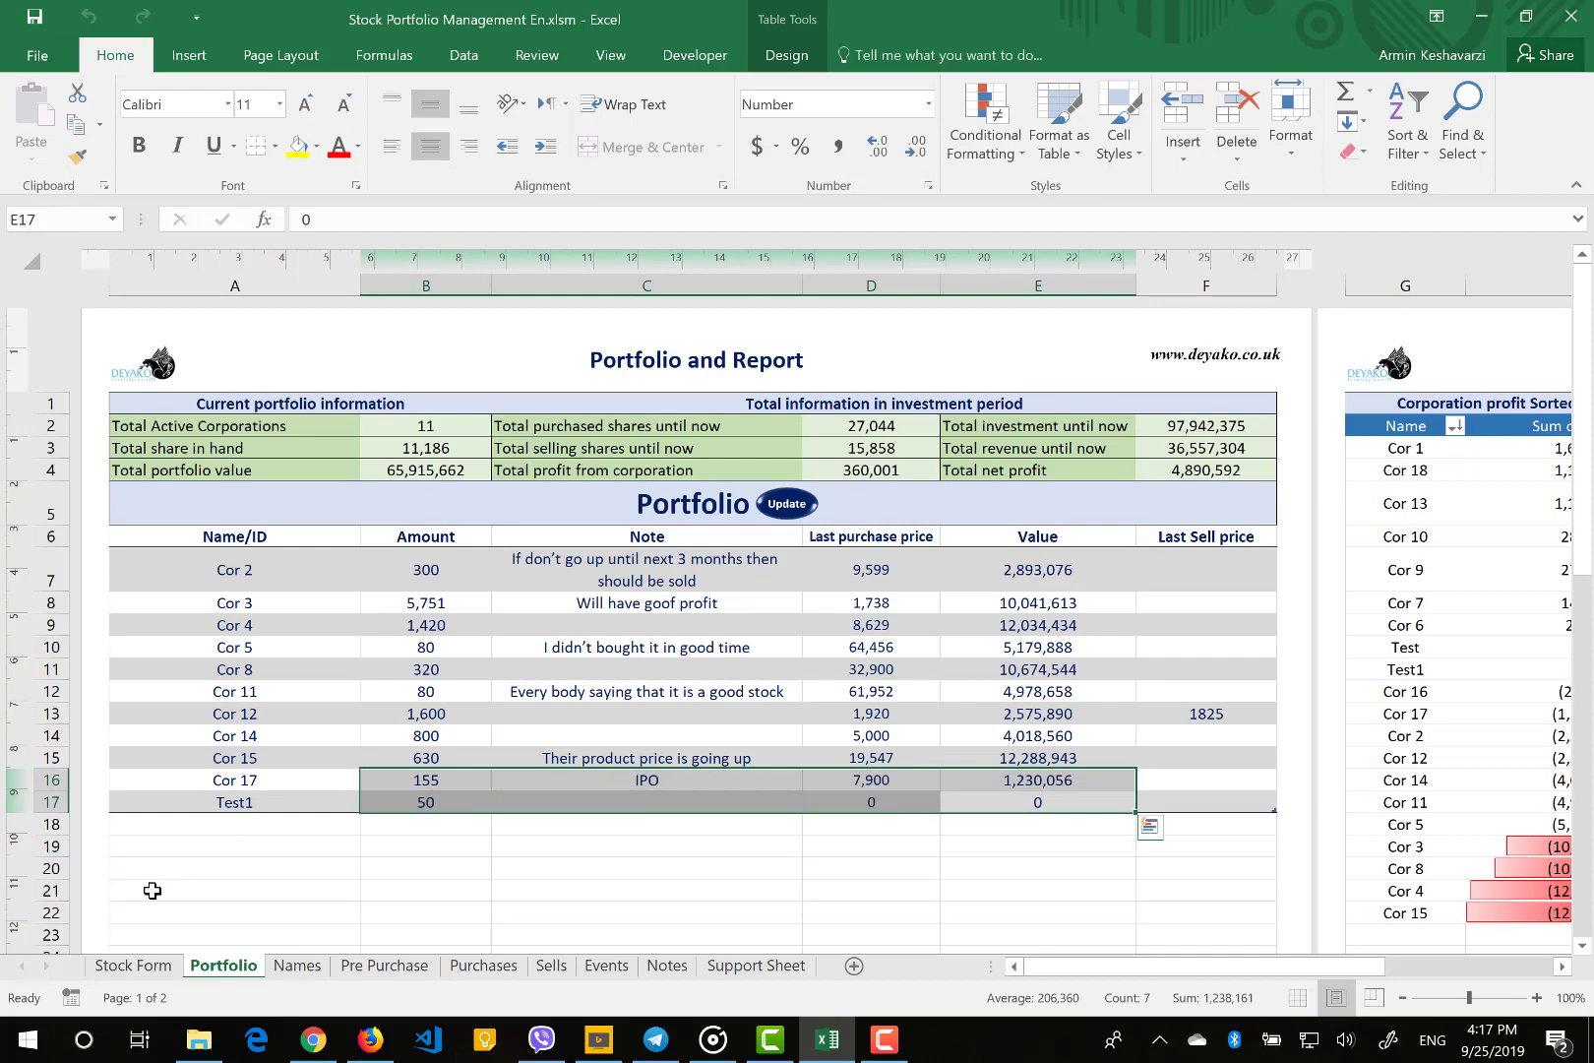
# Load corporation Test1 into the stock form and enter the sell date 2019/11/20
pyautogui.click(133, 965)
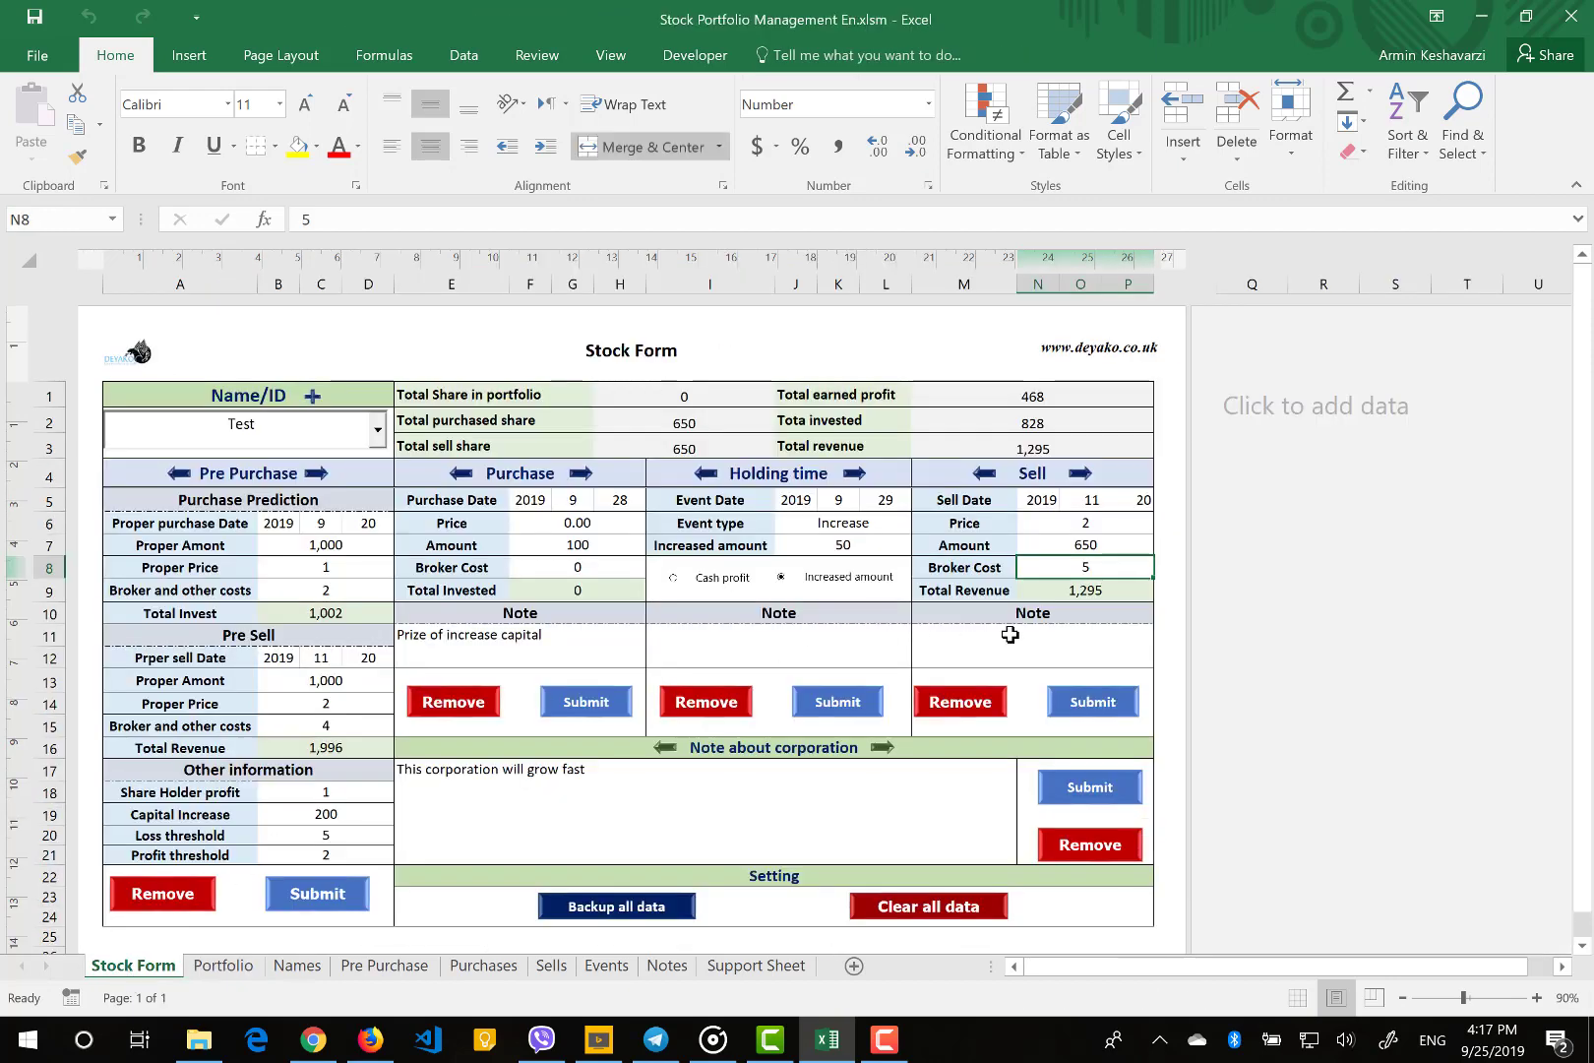
pyautogui.click(377, 430)
pyautogui.click(301, 482)
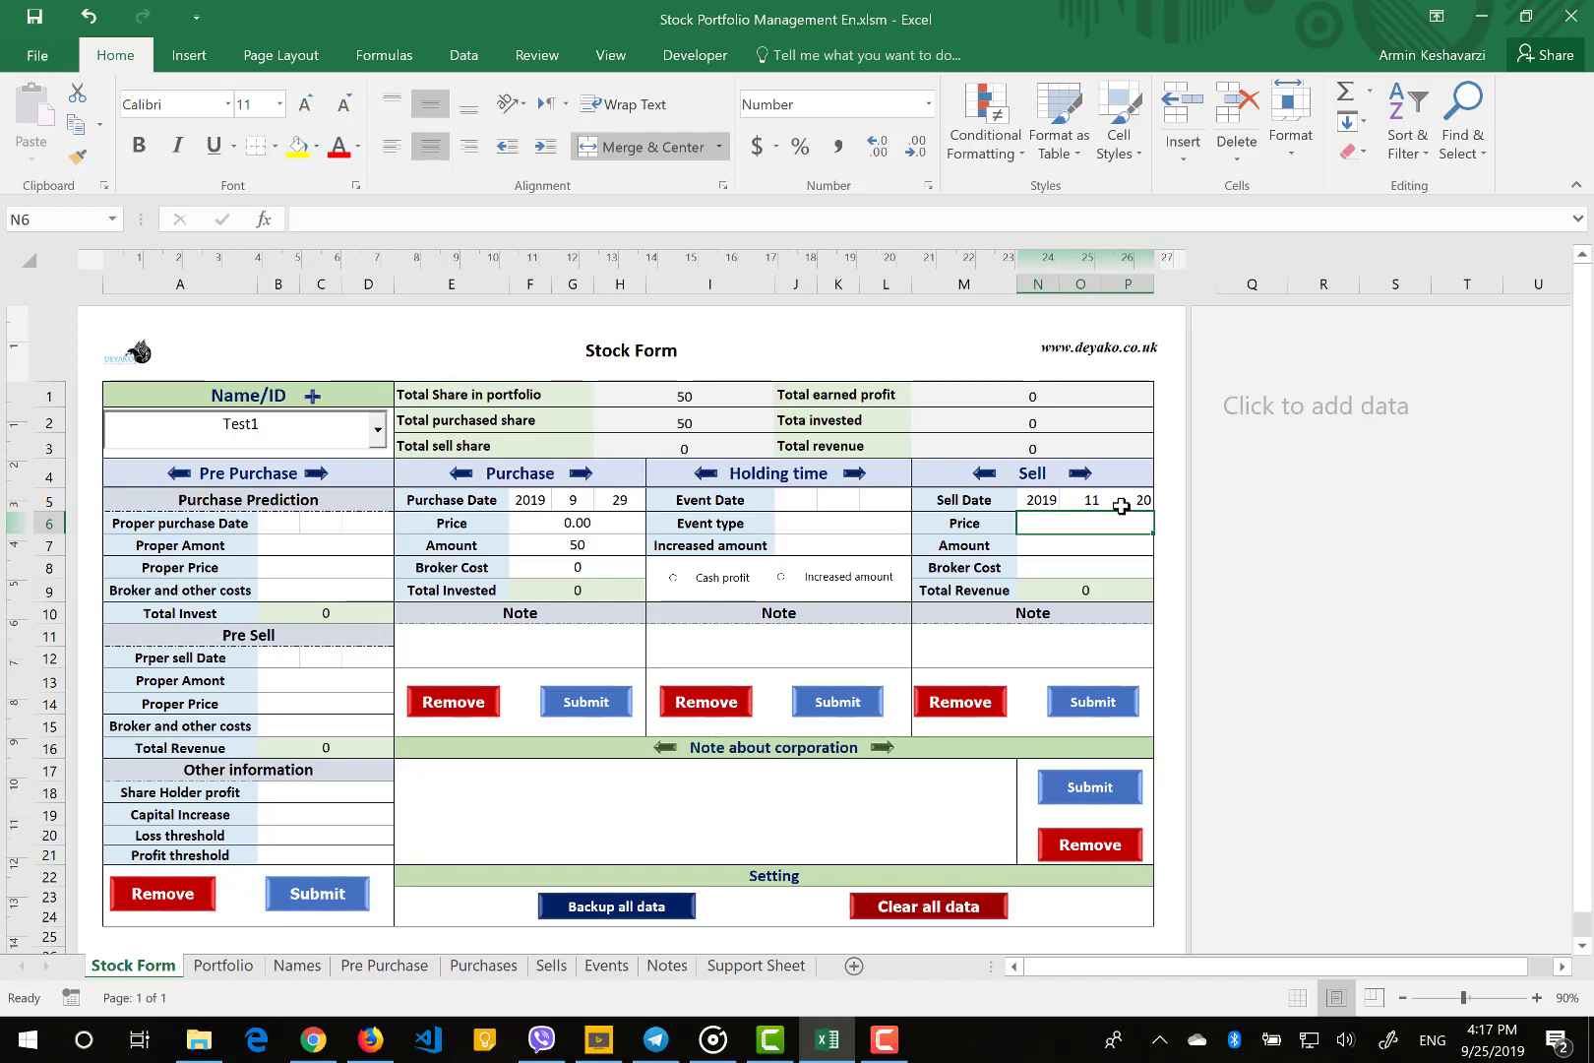
# Set Test1's sell price to 1.5 and format the price cell to show one decimal place
pyautogui.write('1.5')
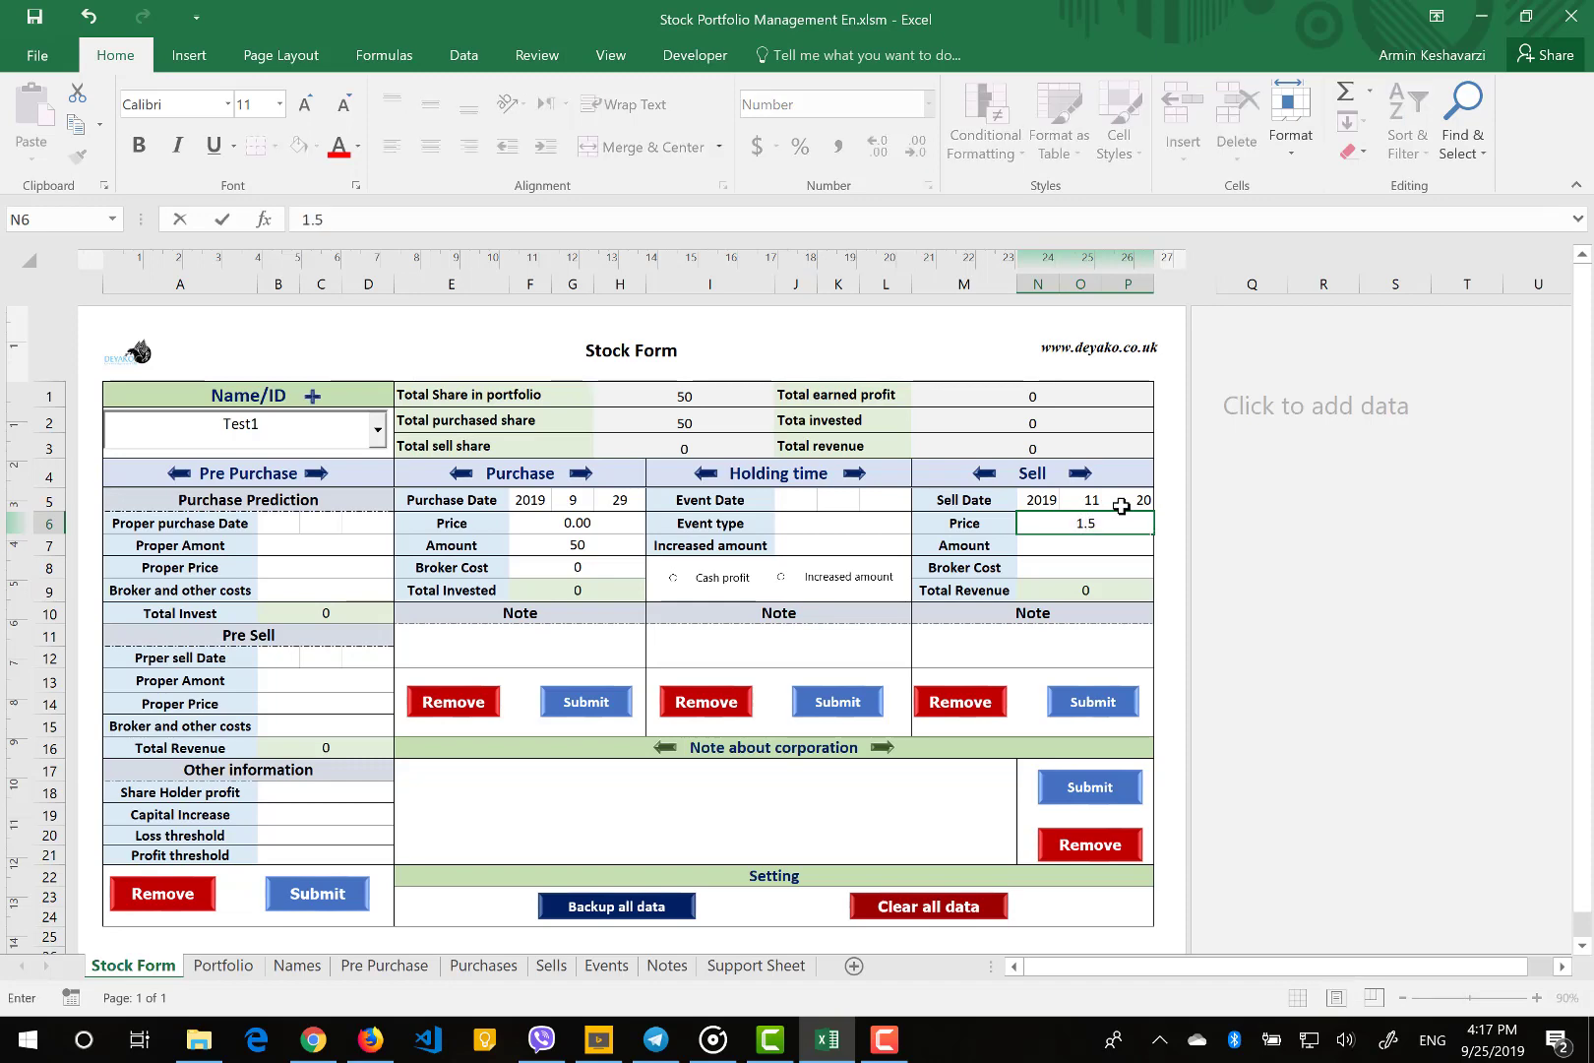
pyautogui.press('Return')
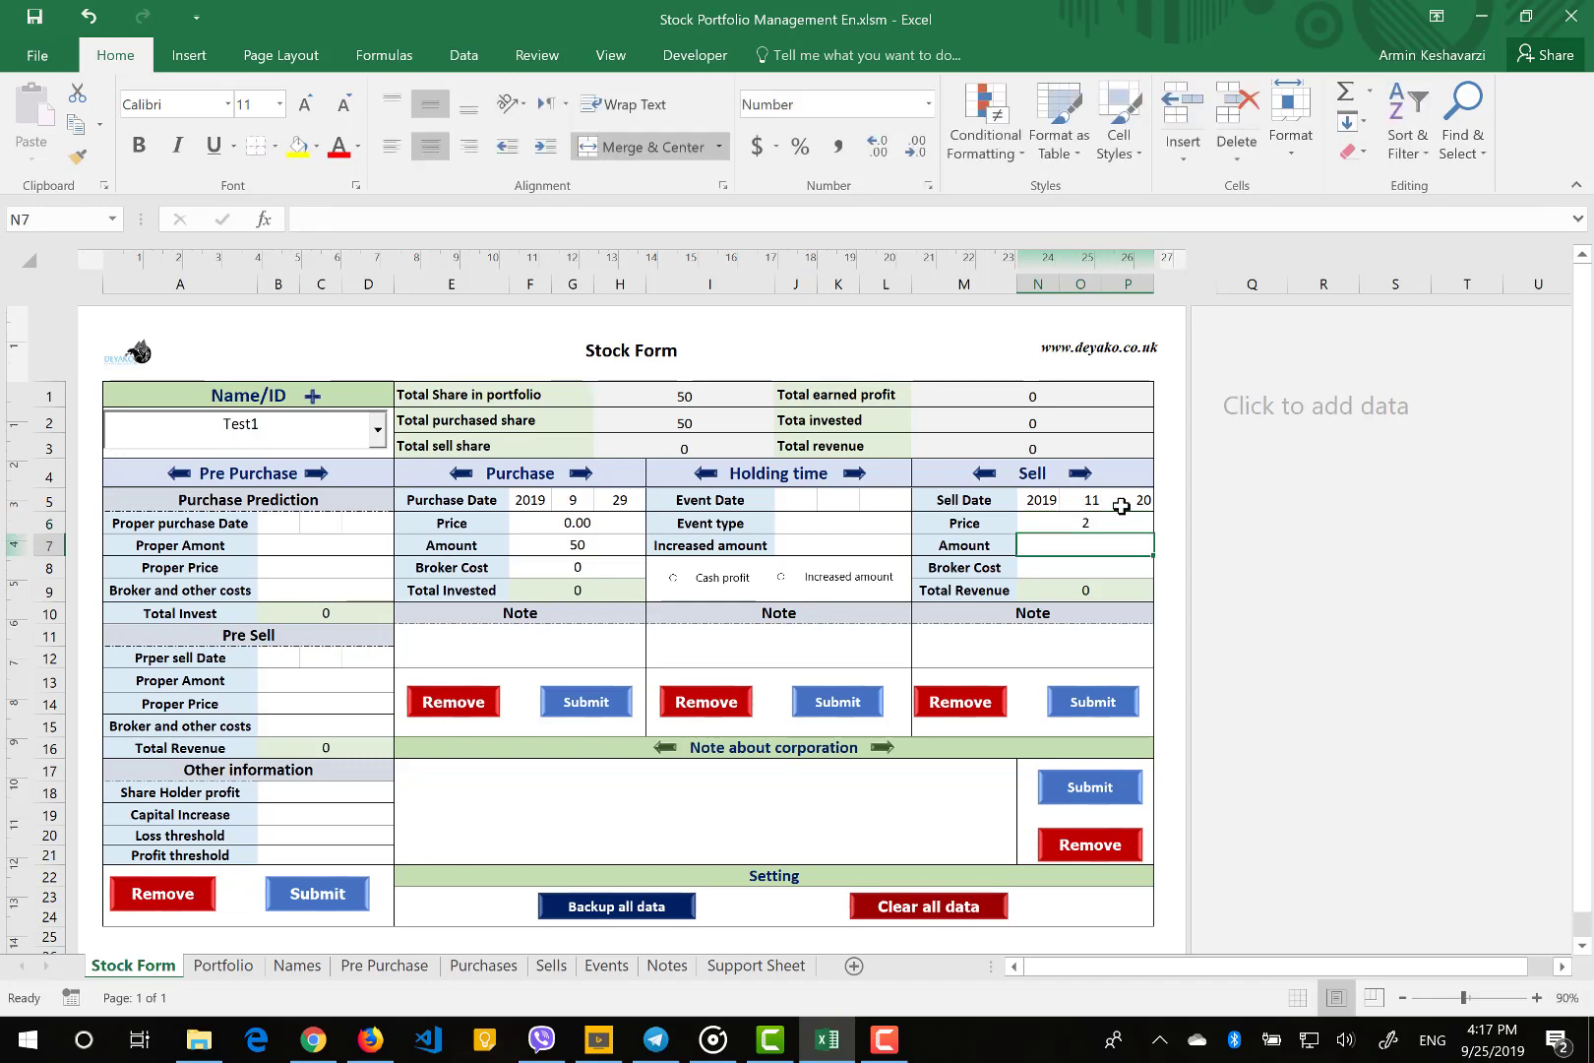
pyautogui.click(1072, 523)
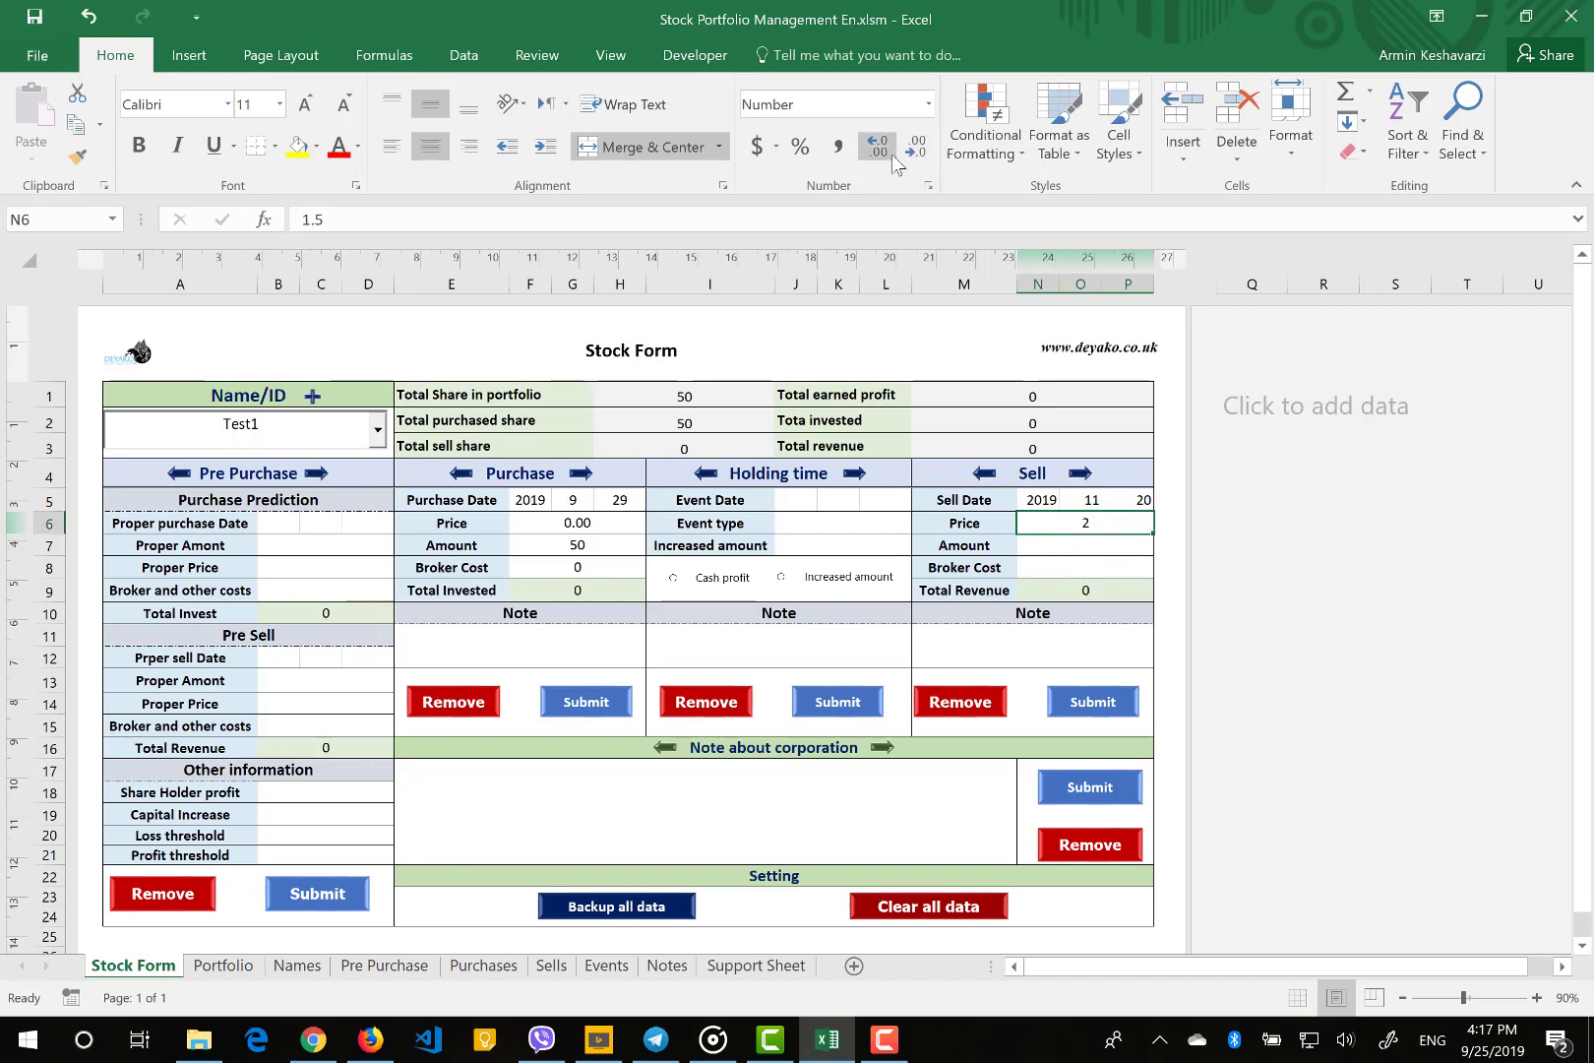
pyautogui.click(891, 155)
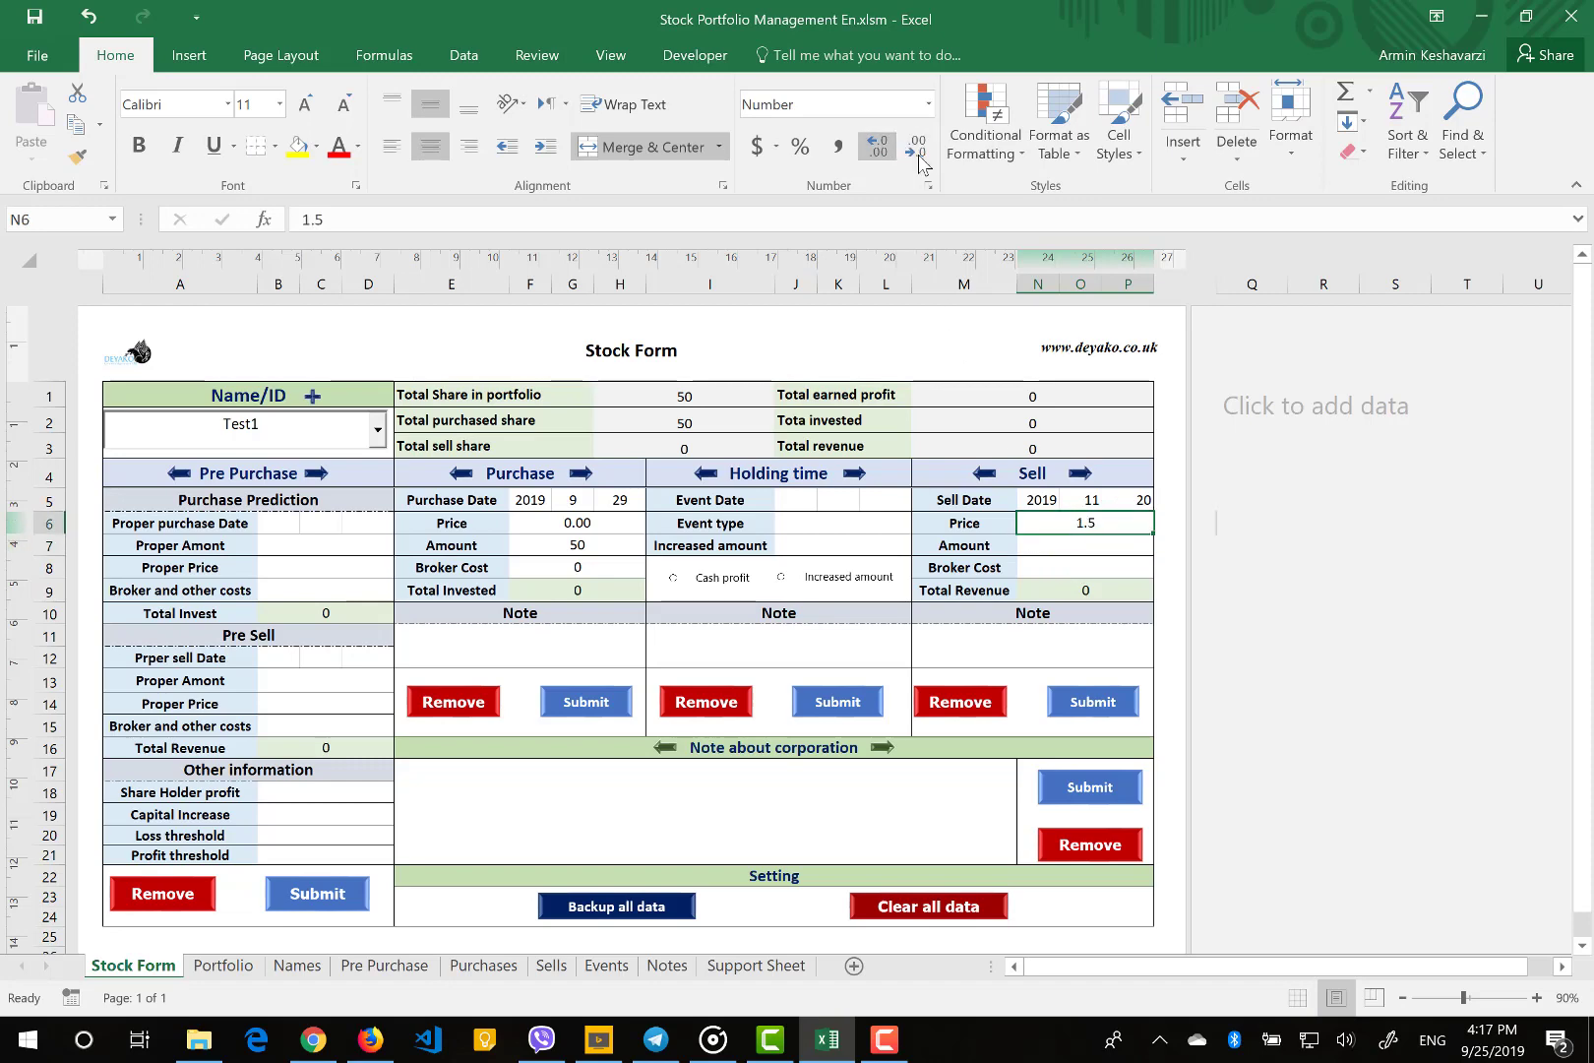
# Set Test1's sell amount to 50 and broker cost to 2, and submit the sale
pyautogui.click(1036, 542)
pyautogui.write('50')
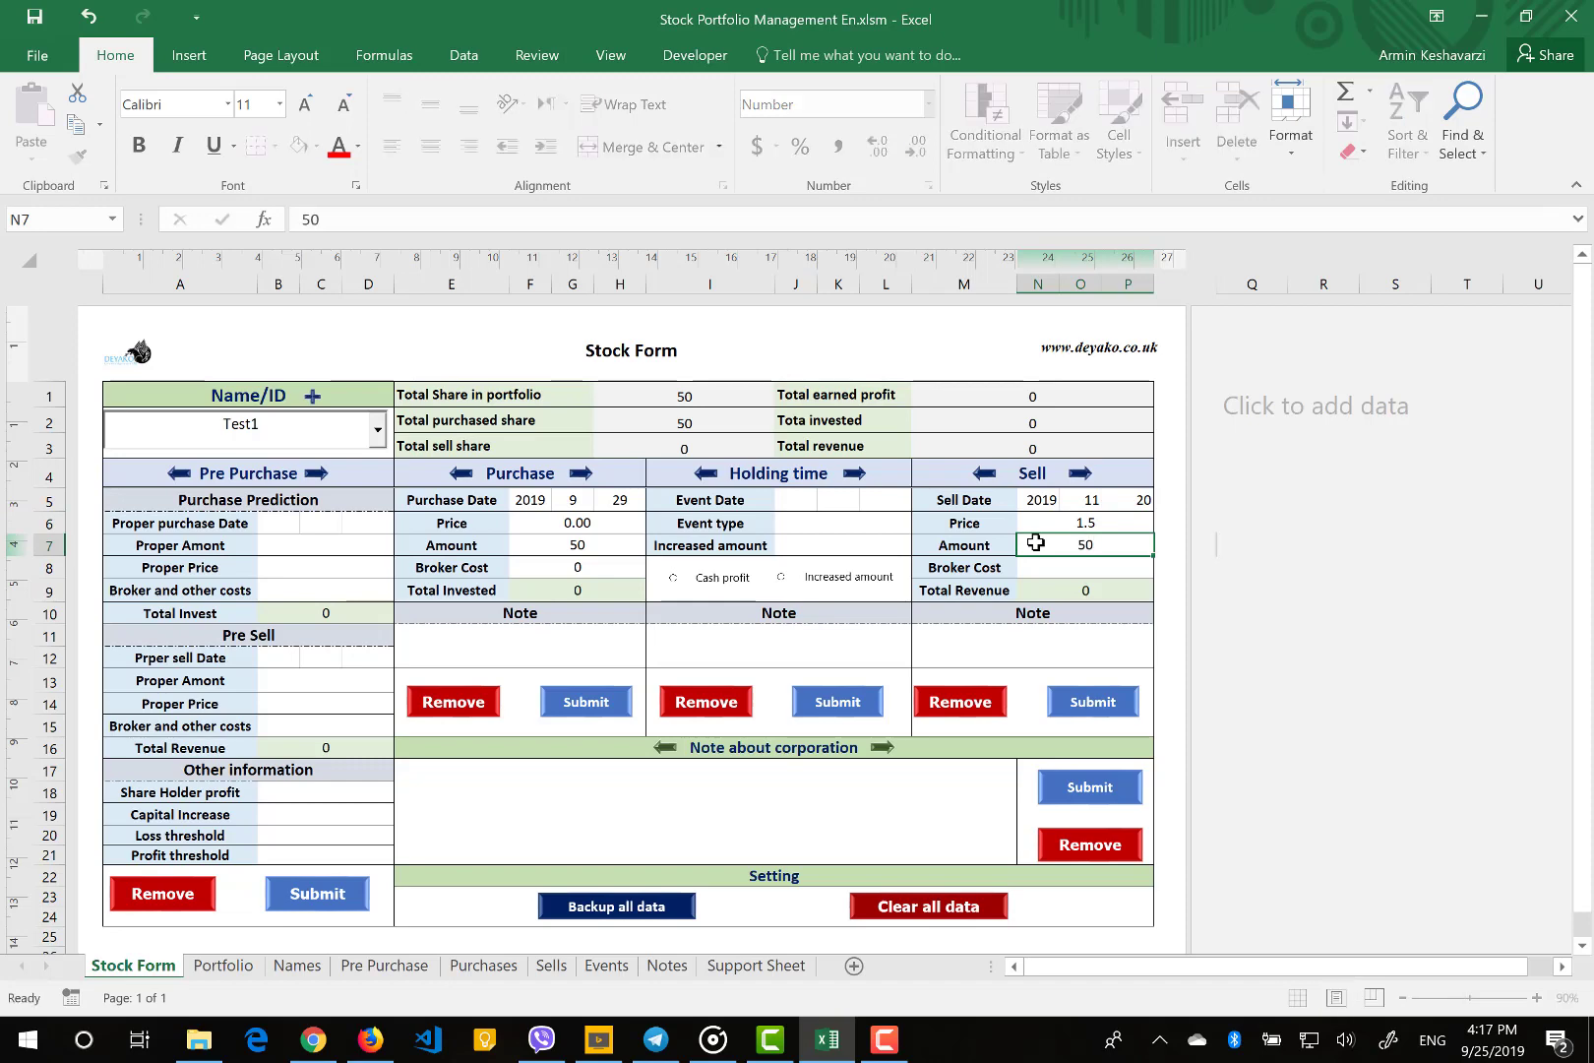
pyautogui.press('Return')
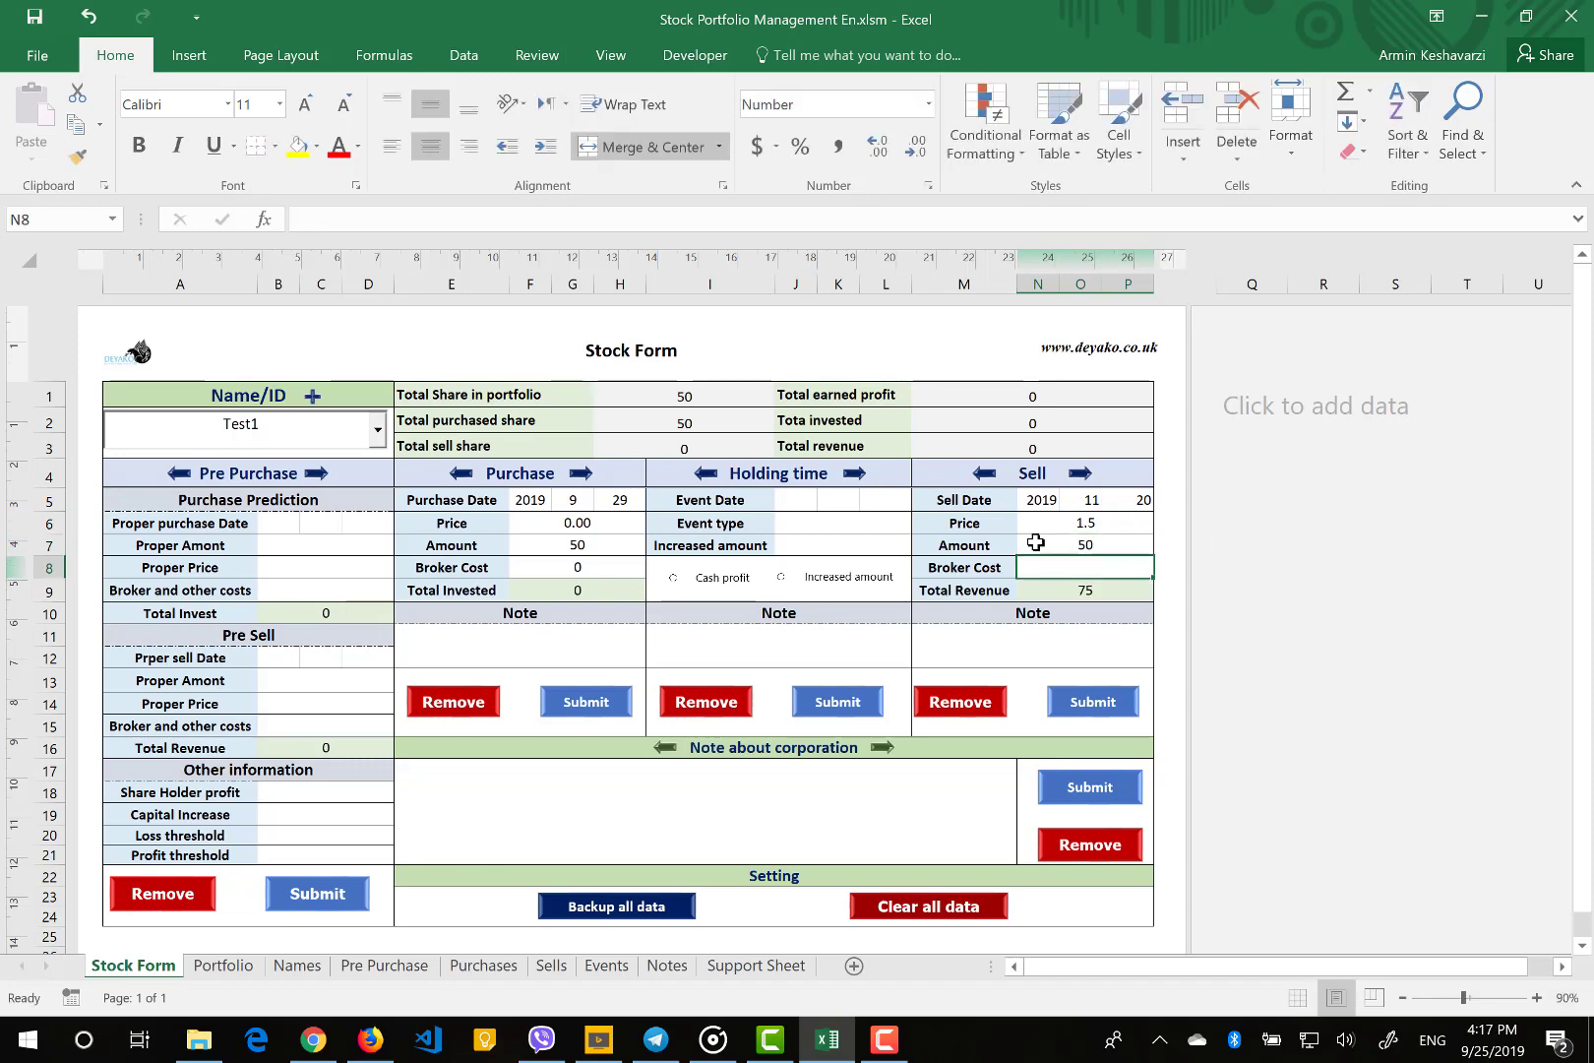
pyautogui.write('2')
pyautogui.press('Return')
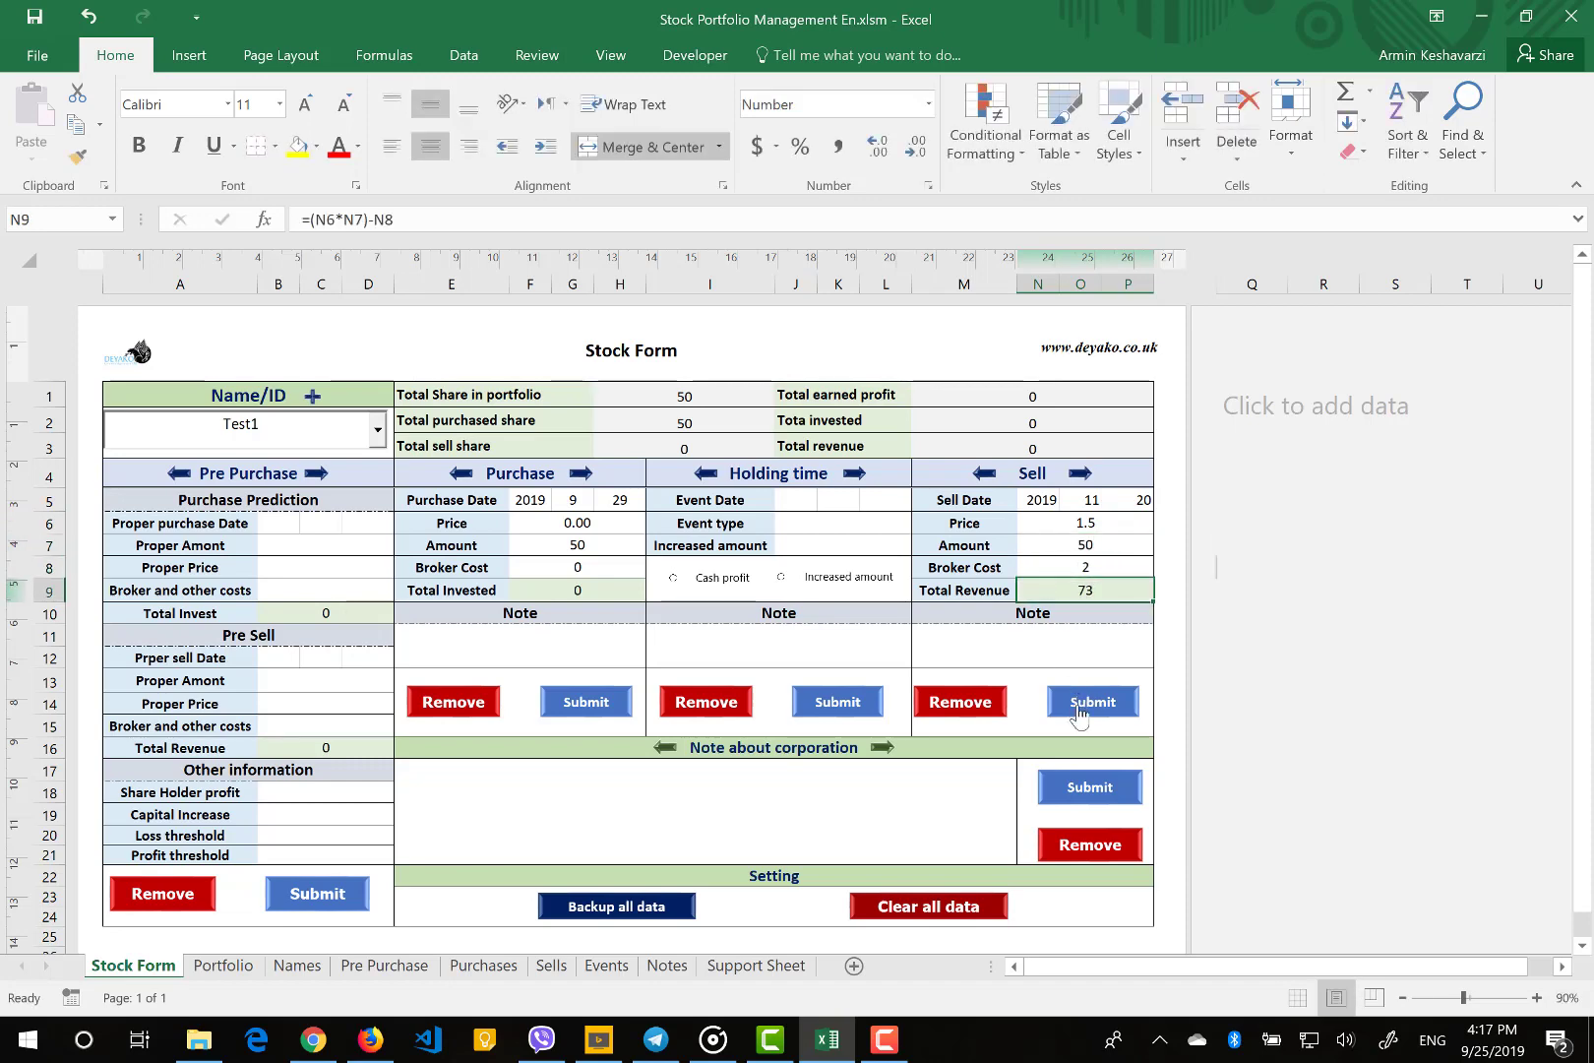
pyautogui.click(1078, 707)
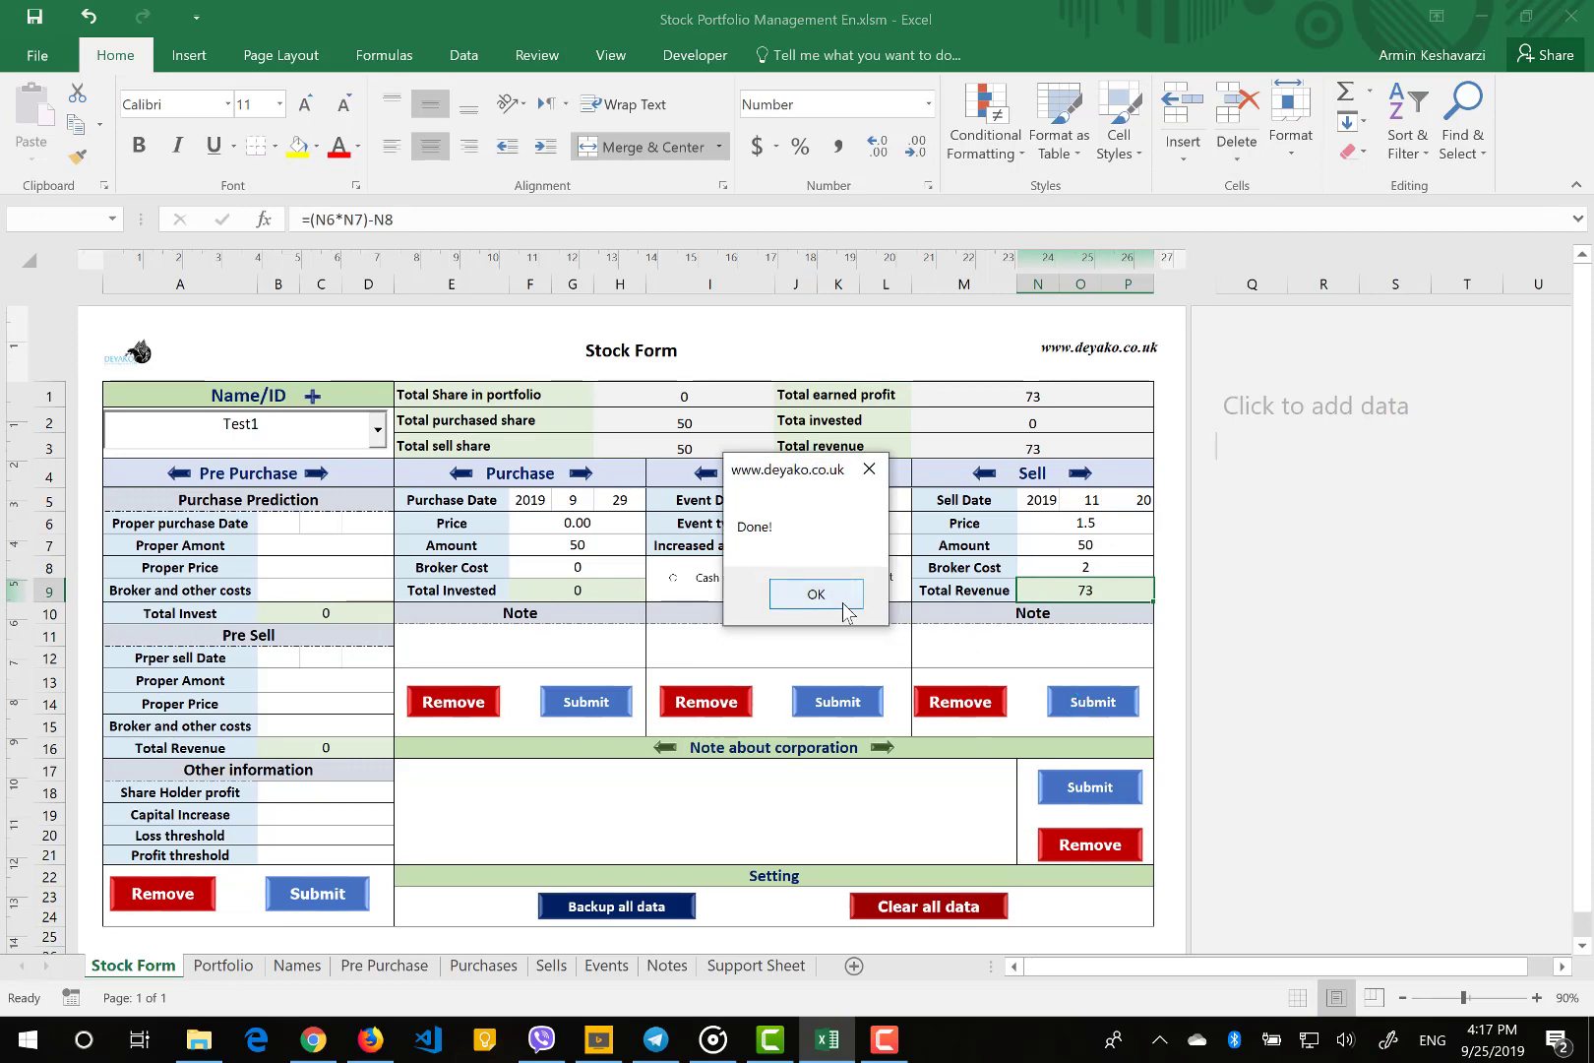
pyautogui.click(837, 595)
# Update the portfolio table on the Portfolio sheet and examine the current portfolio information block
pyautogui.click(224, 966)
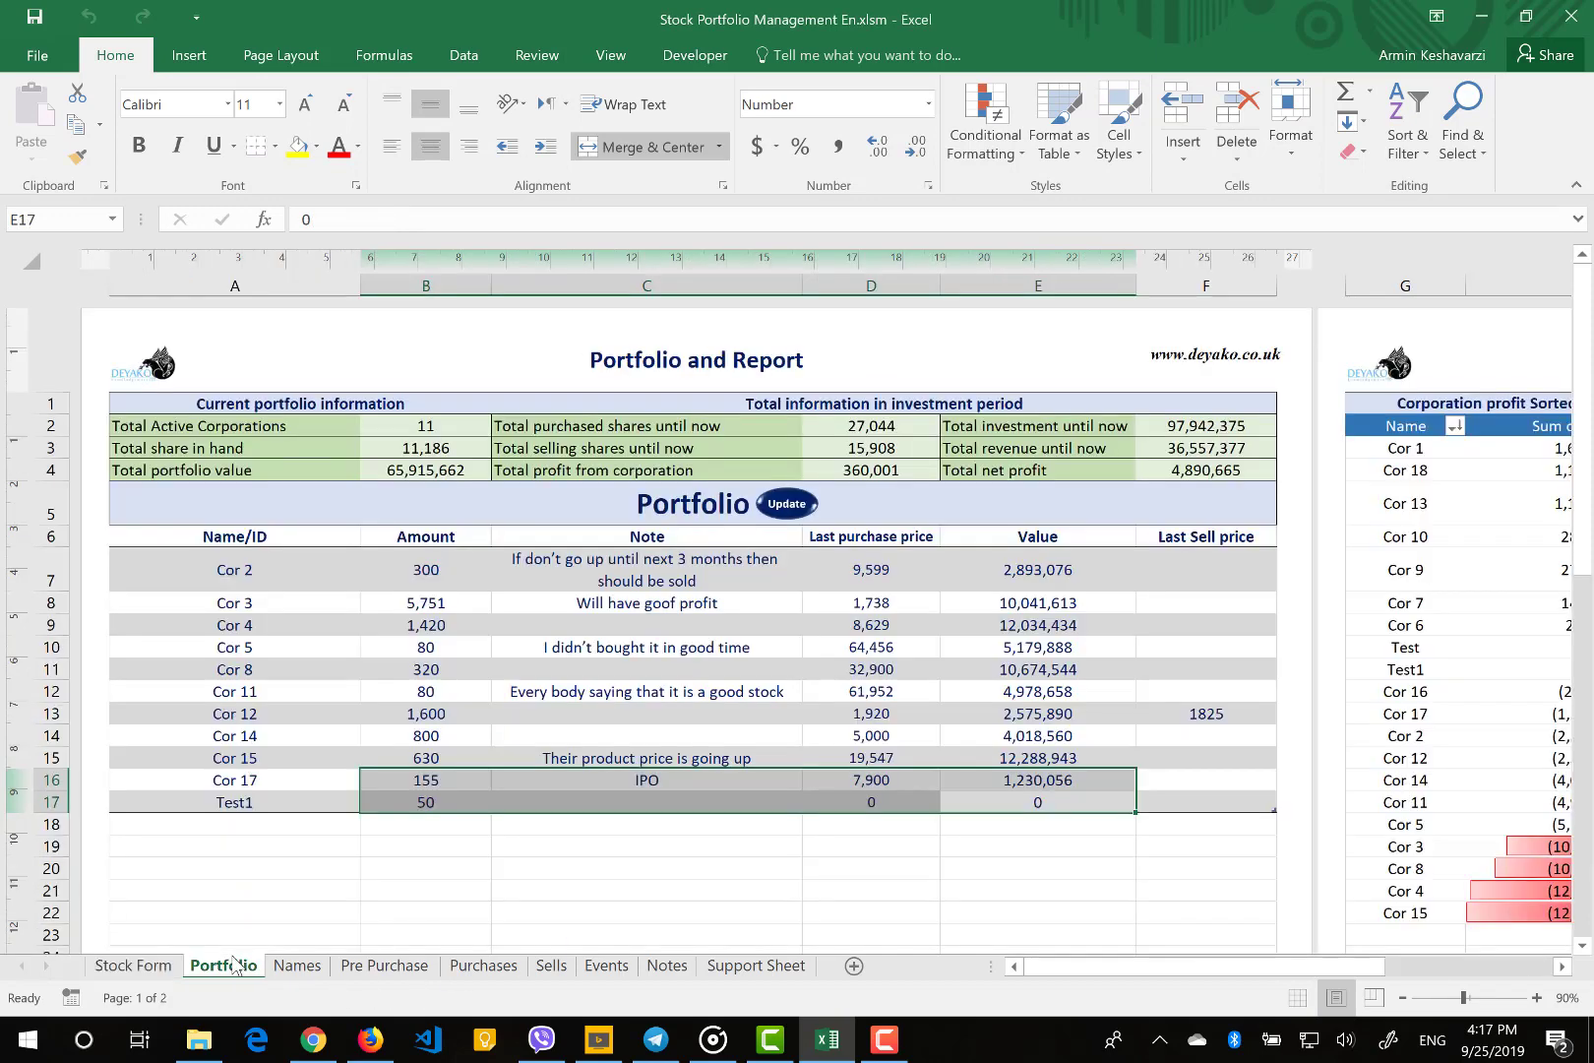
pyautogui.click(755, 573)
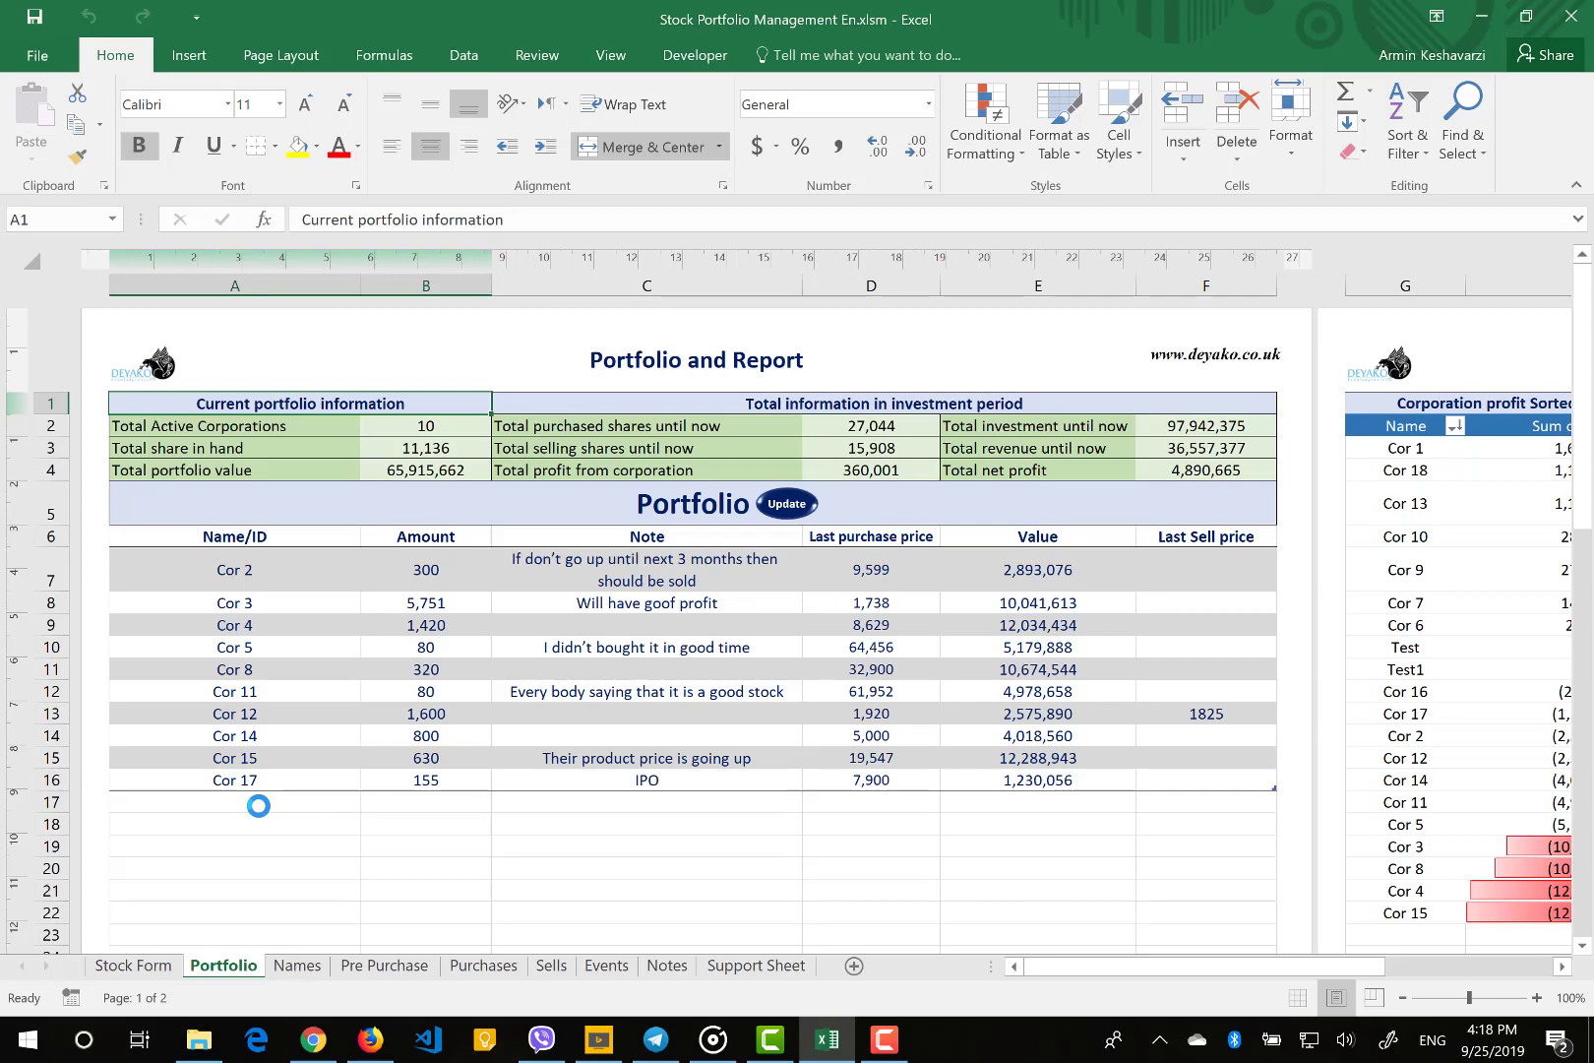
pyautogui.click(210, 426)
pyautogui.moveTo(210, 426); pyautogui.dragTo(425, 469)
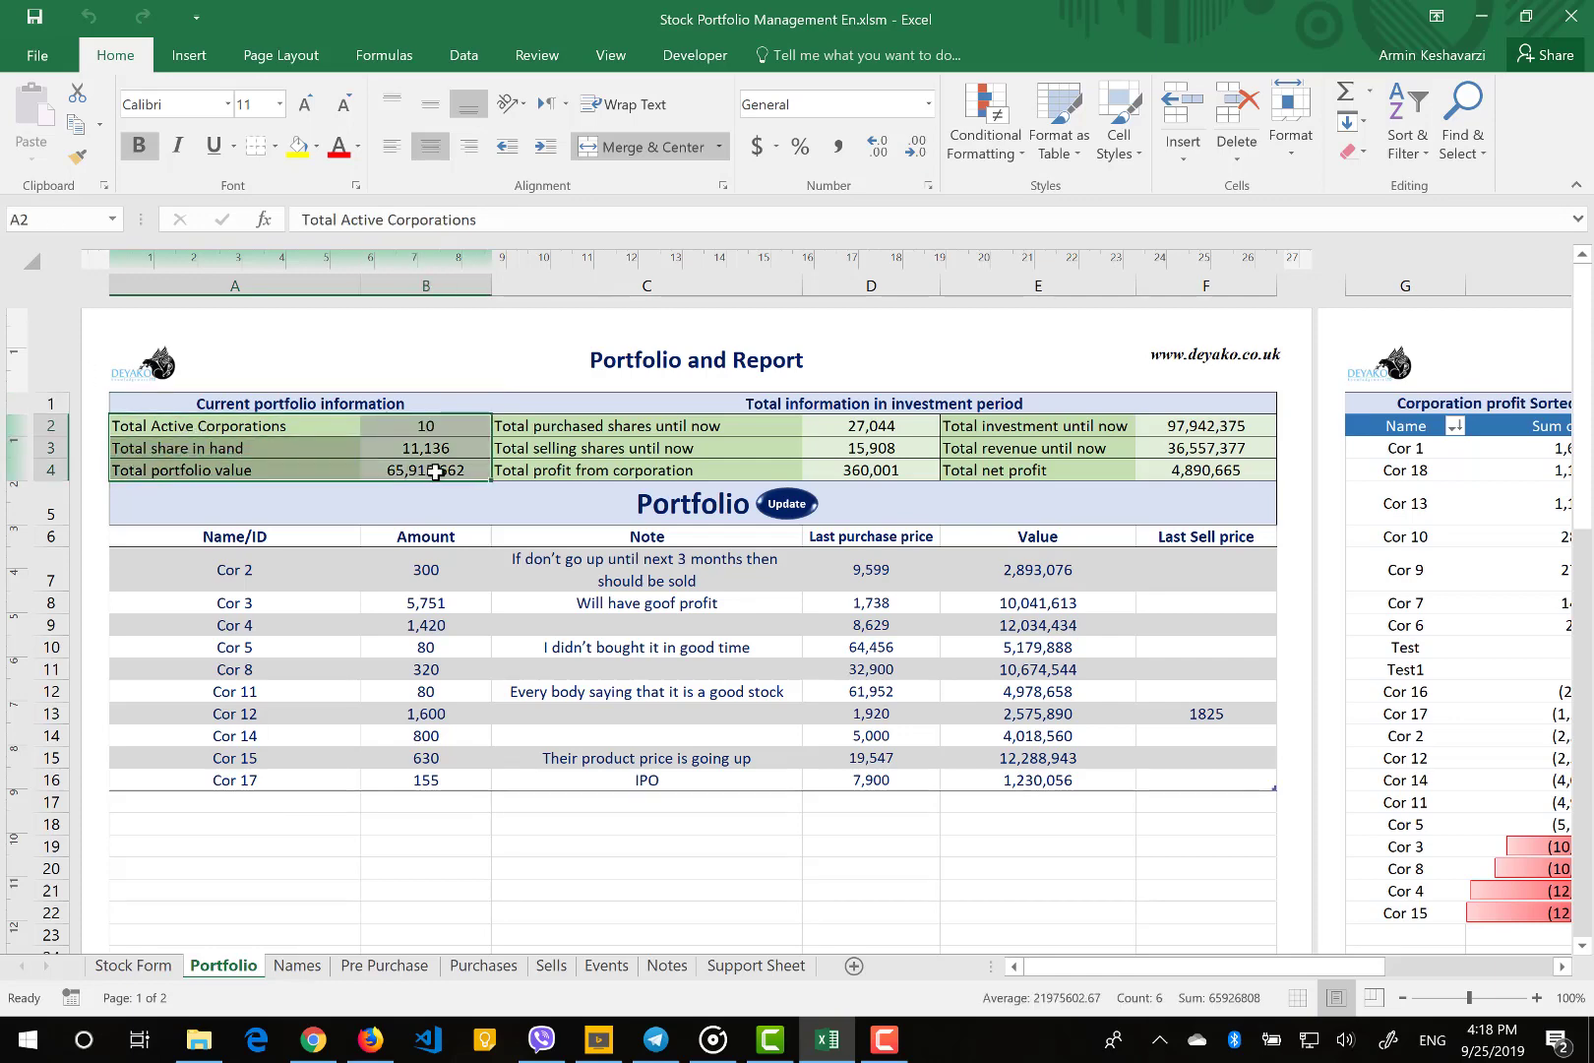
# Check the formulas for total active corporations, shares in hand and portfolio value against the Name/ID, Amount and Value columns
pyautogui.click(425, 425)
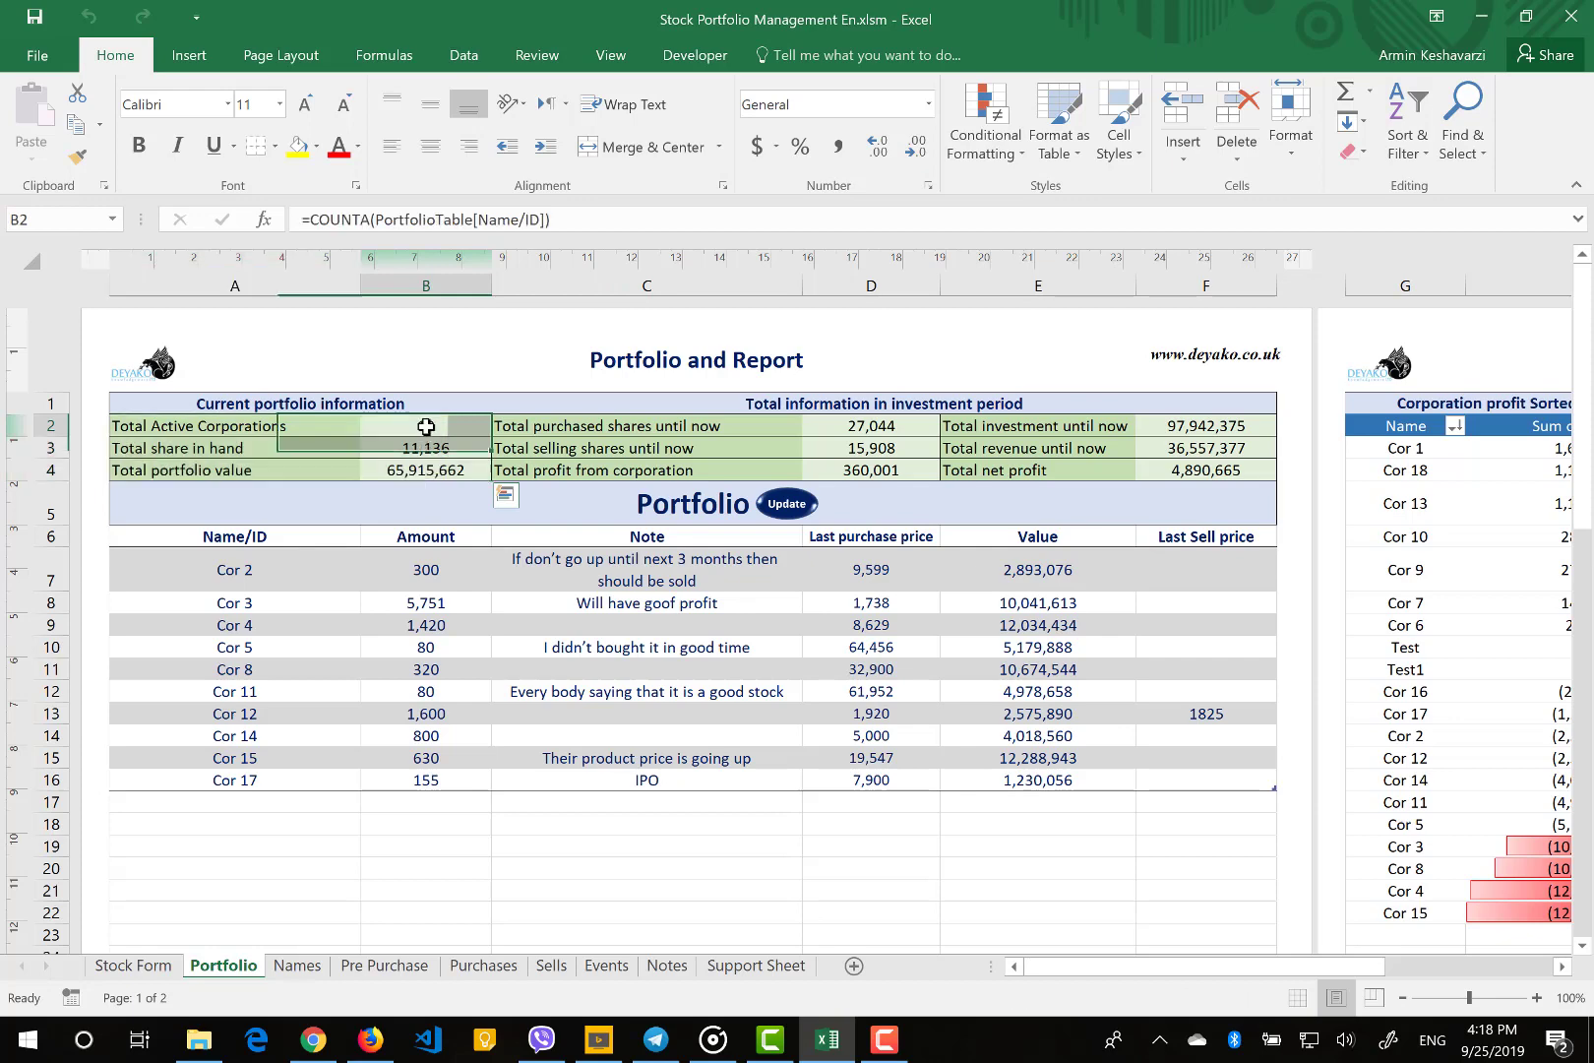
pyautogui.moveTo(285, 570); pyautogui.dragTo(242, 778)
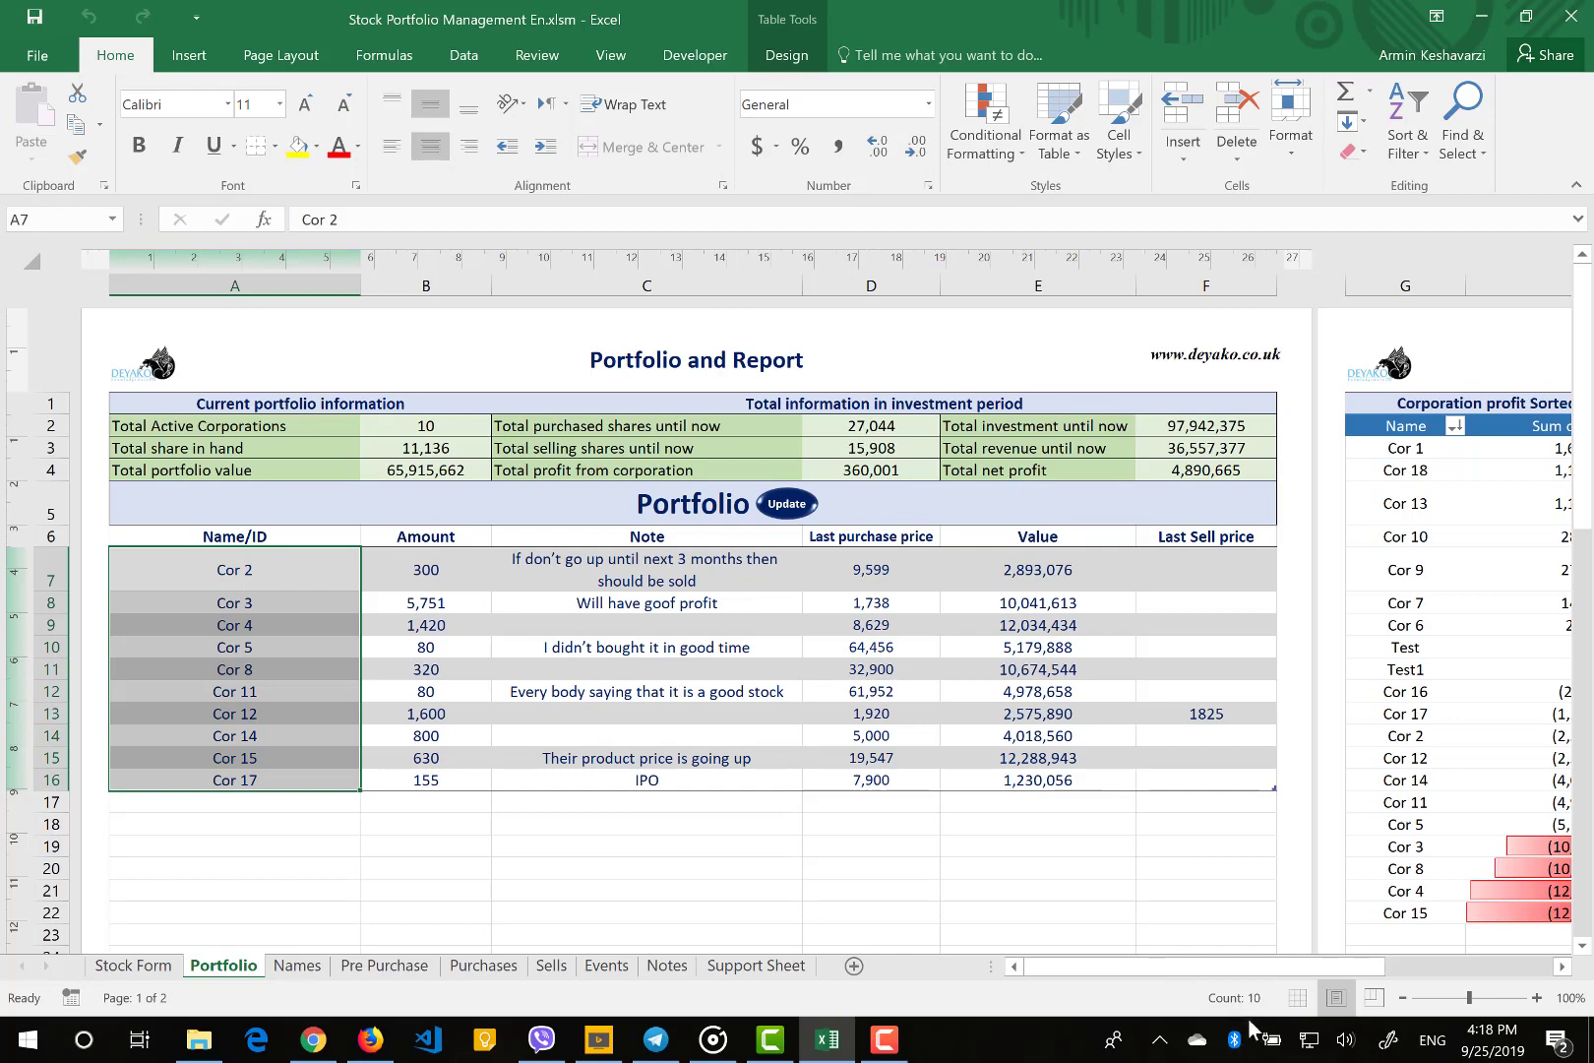
pyautogui.click(426, 448)
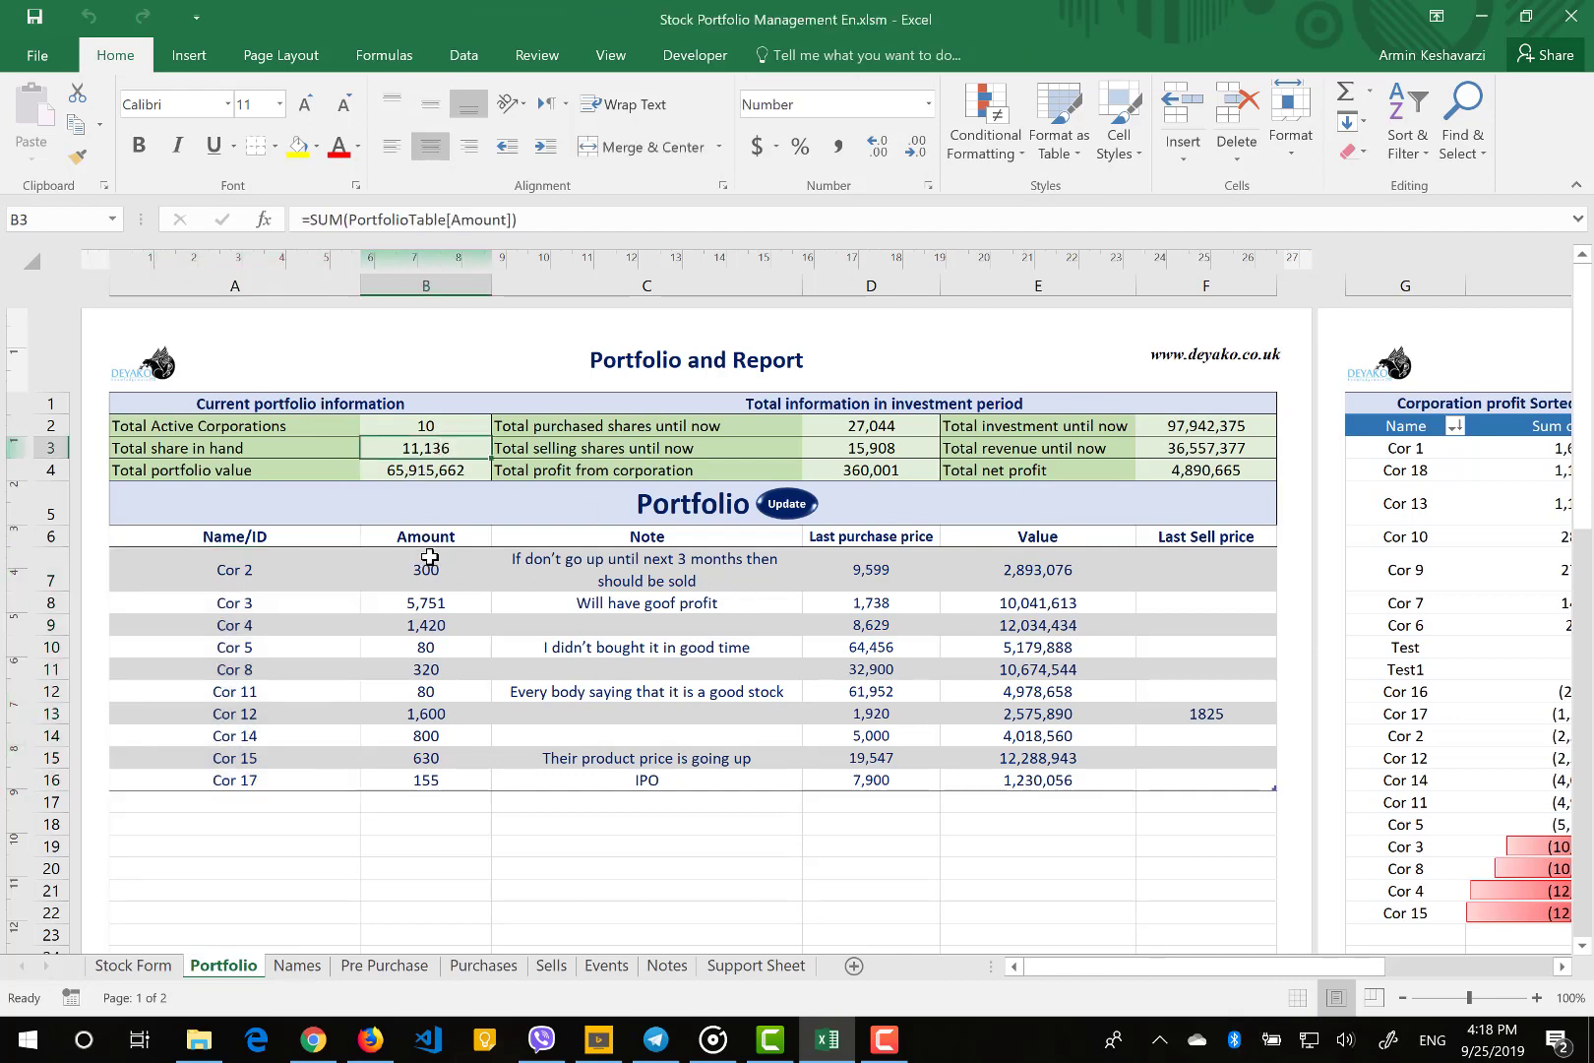
pyautogui.moveTo(430, 576); pyautogui.dragTo(430, 778)
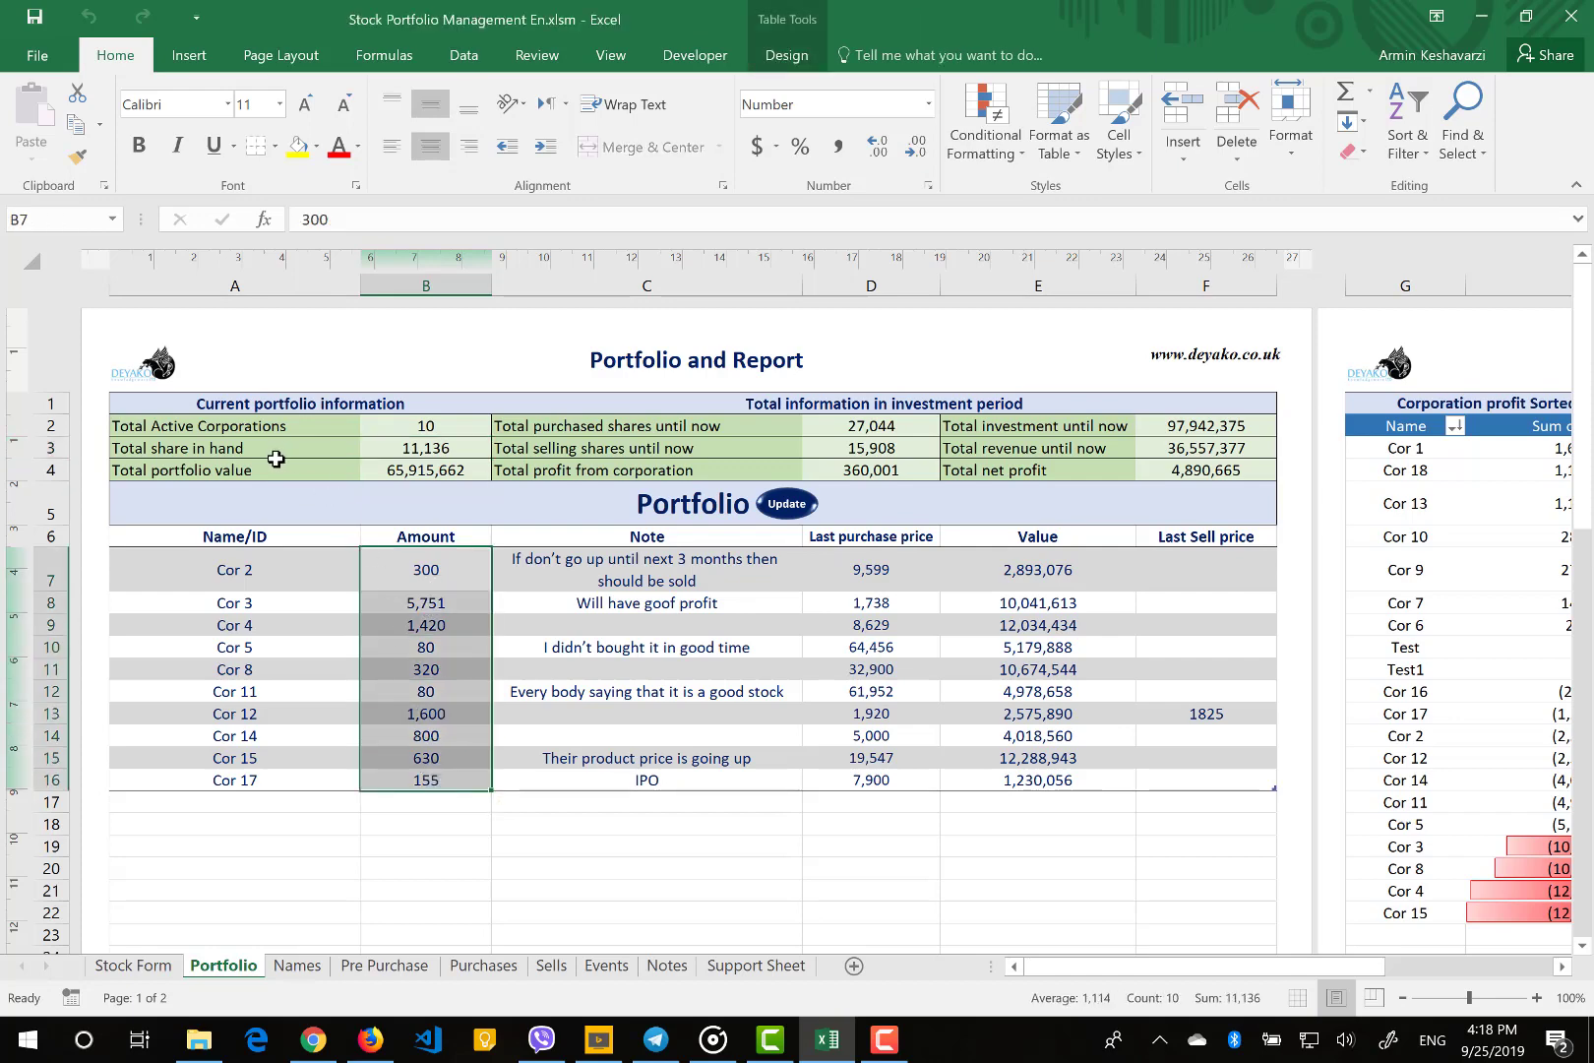
pyautogui.click(403, 471)
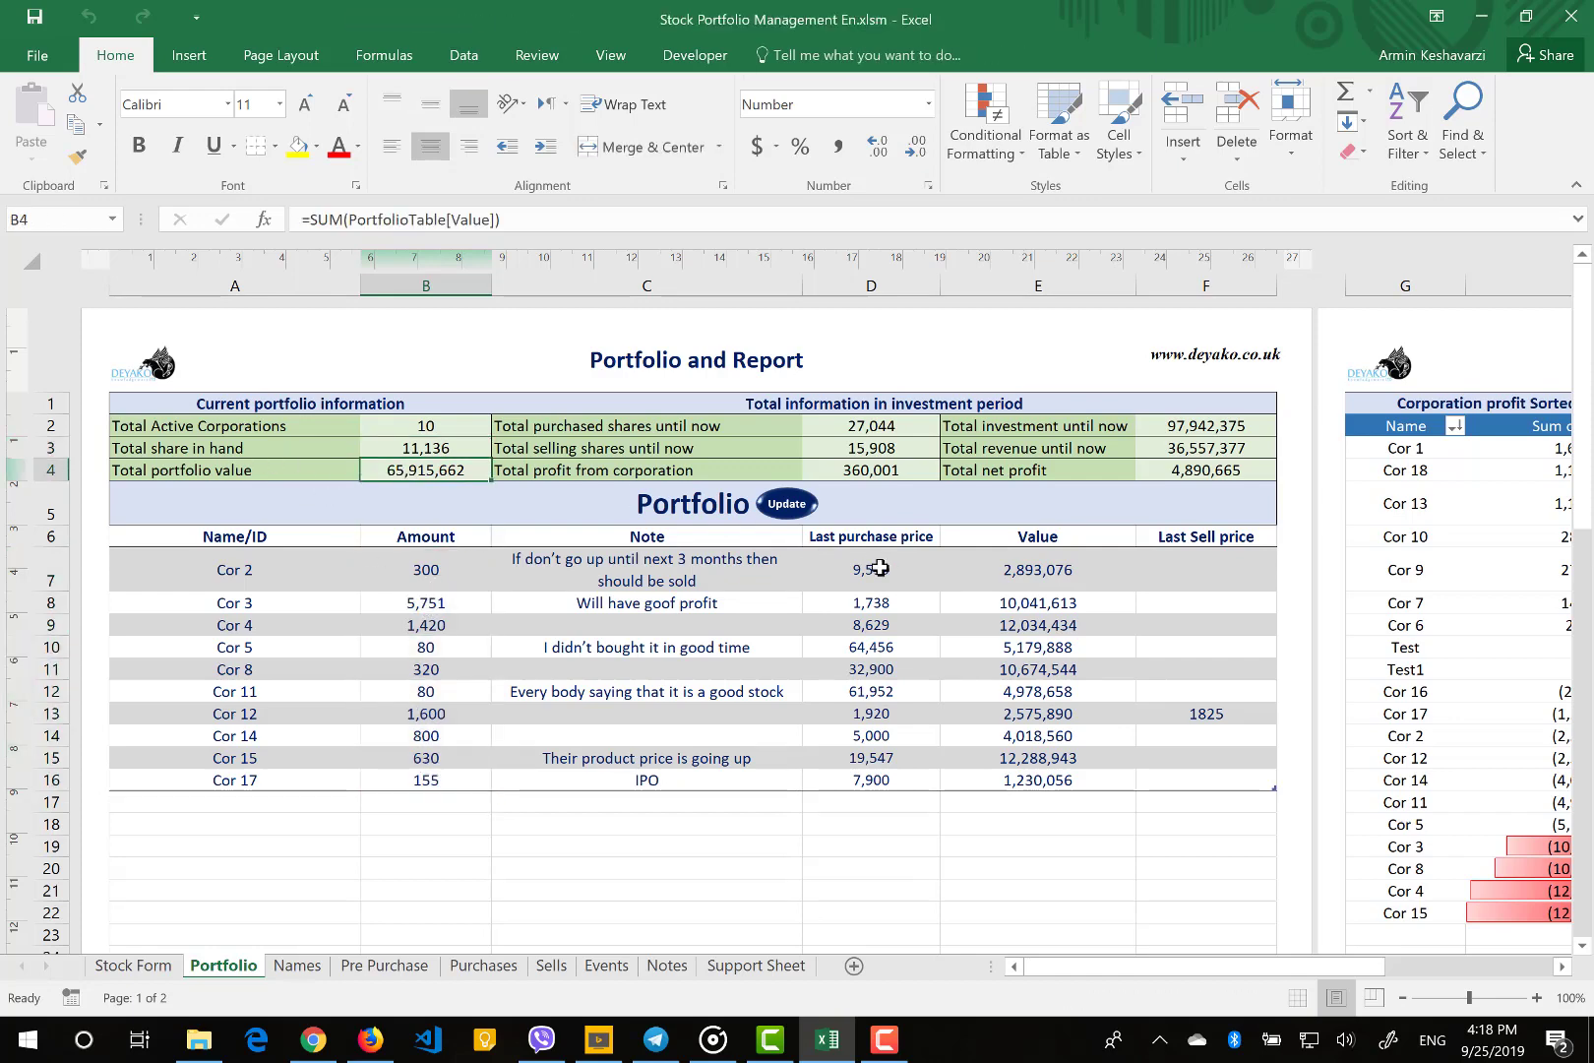
pyautogui.moveTo(1003, 558); pyautogui.dragTo(1026, 781)
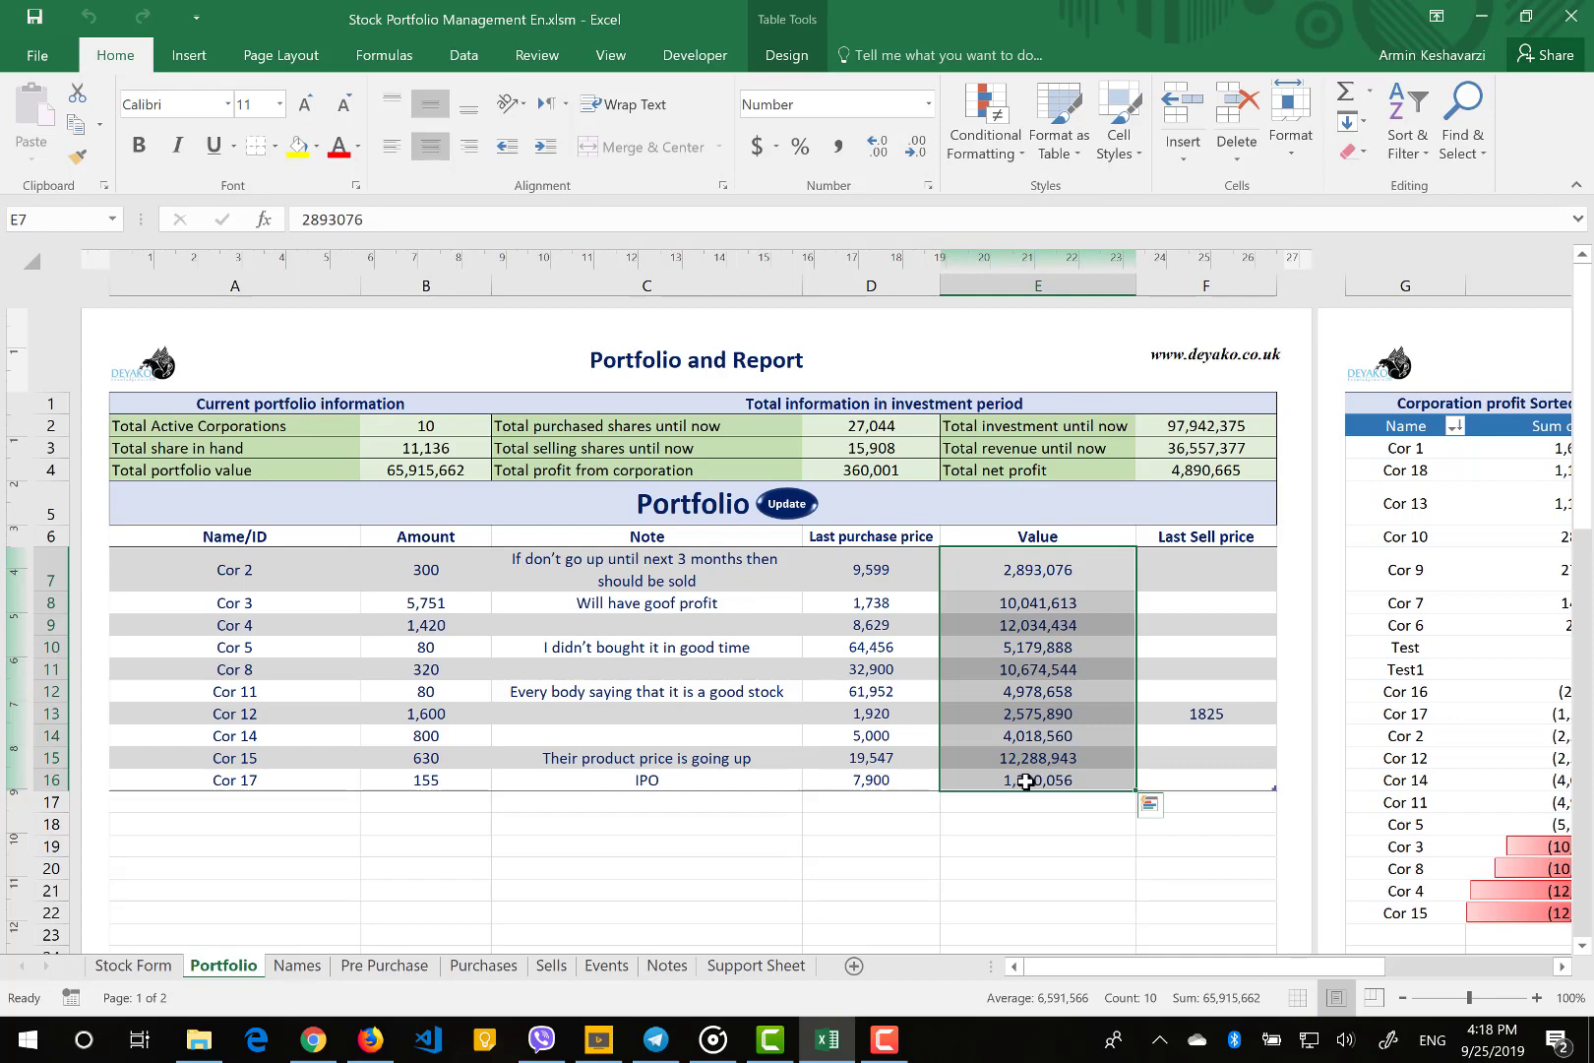
# Examine the formulas behind the total purchased and sold shares, corporation profit, investment, revenue and net profit
pyautogui.click(861, 431)
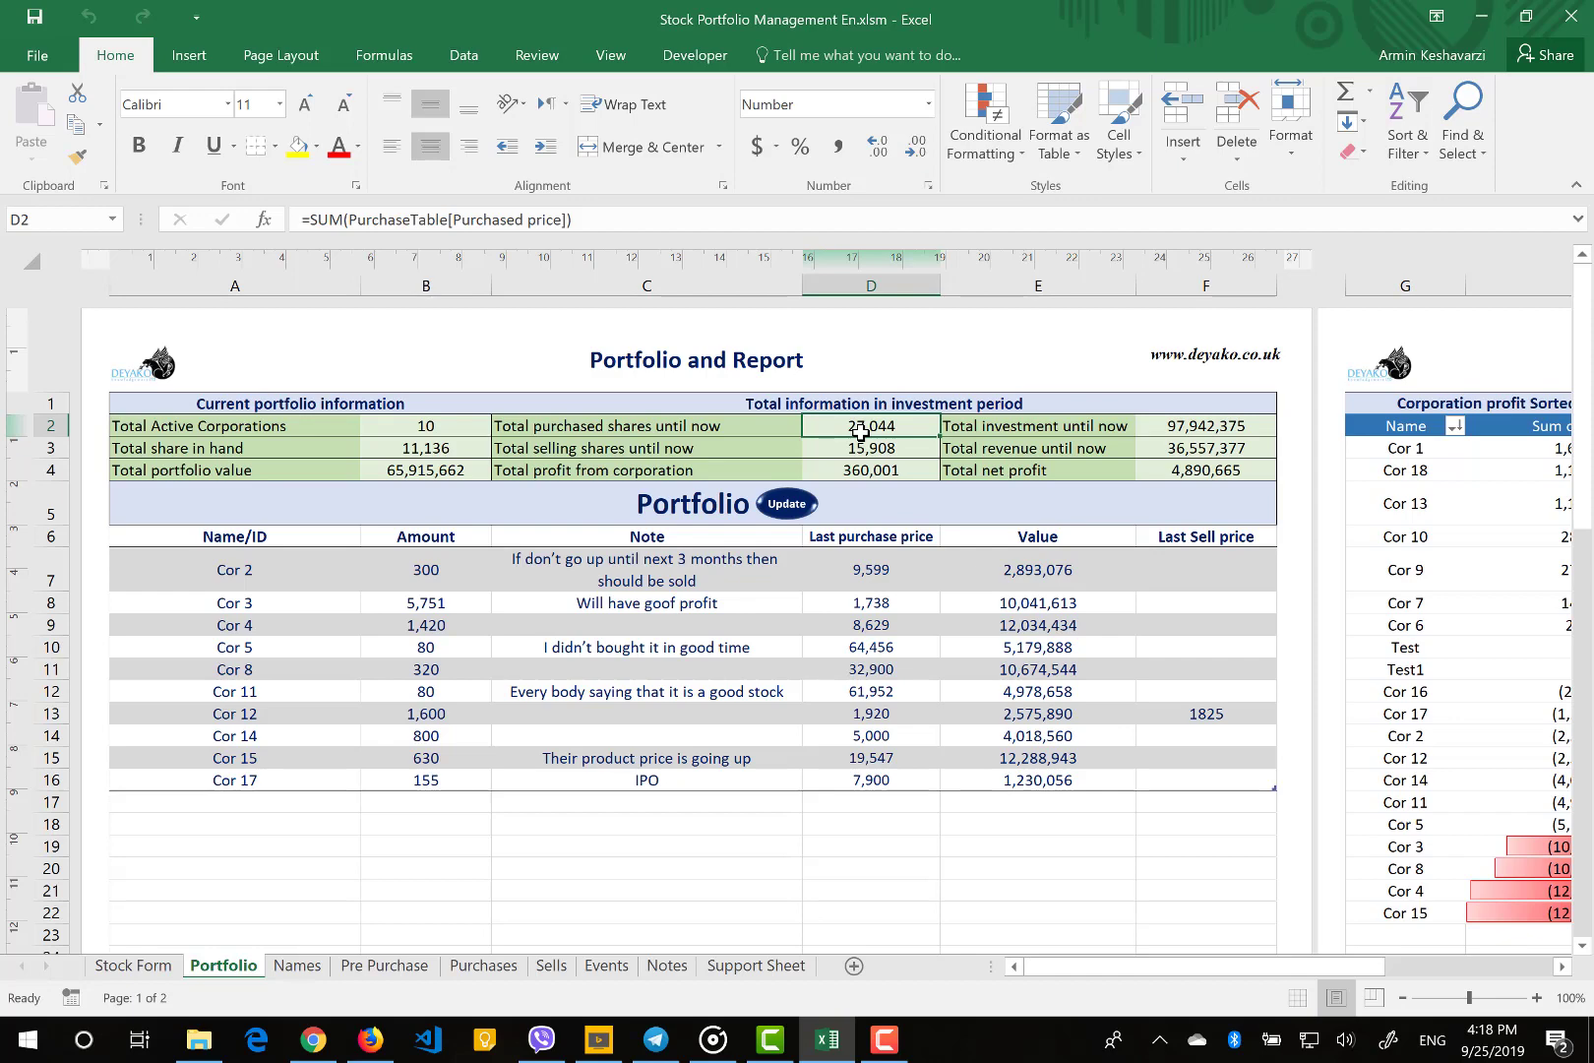
pyautogui.click(848, 450)
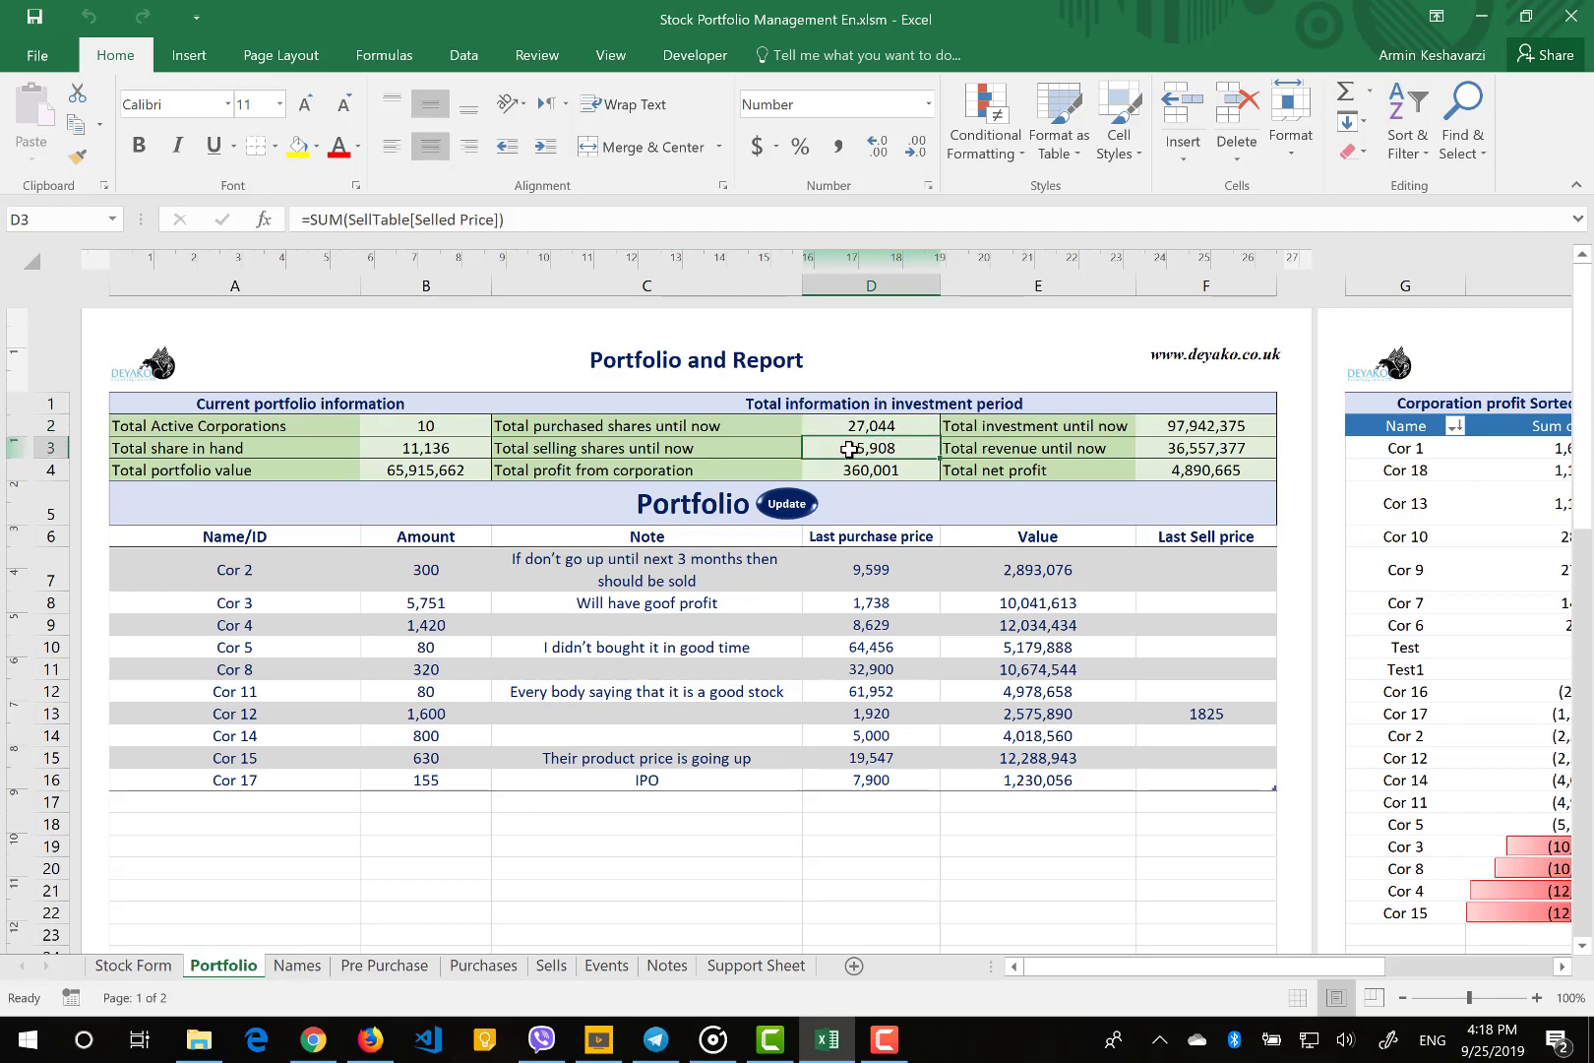
pyautogui.click(908, 477)
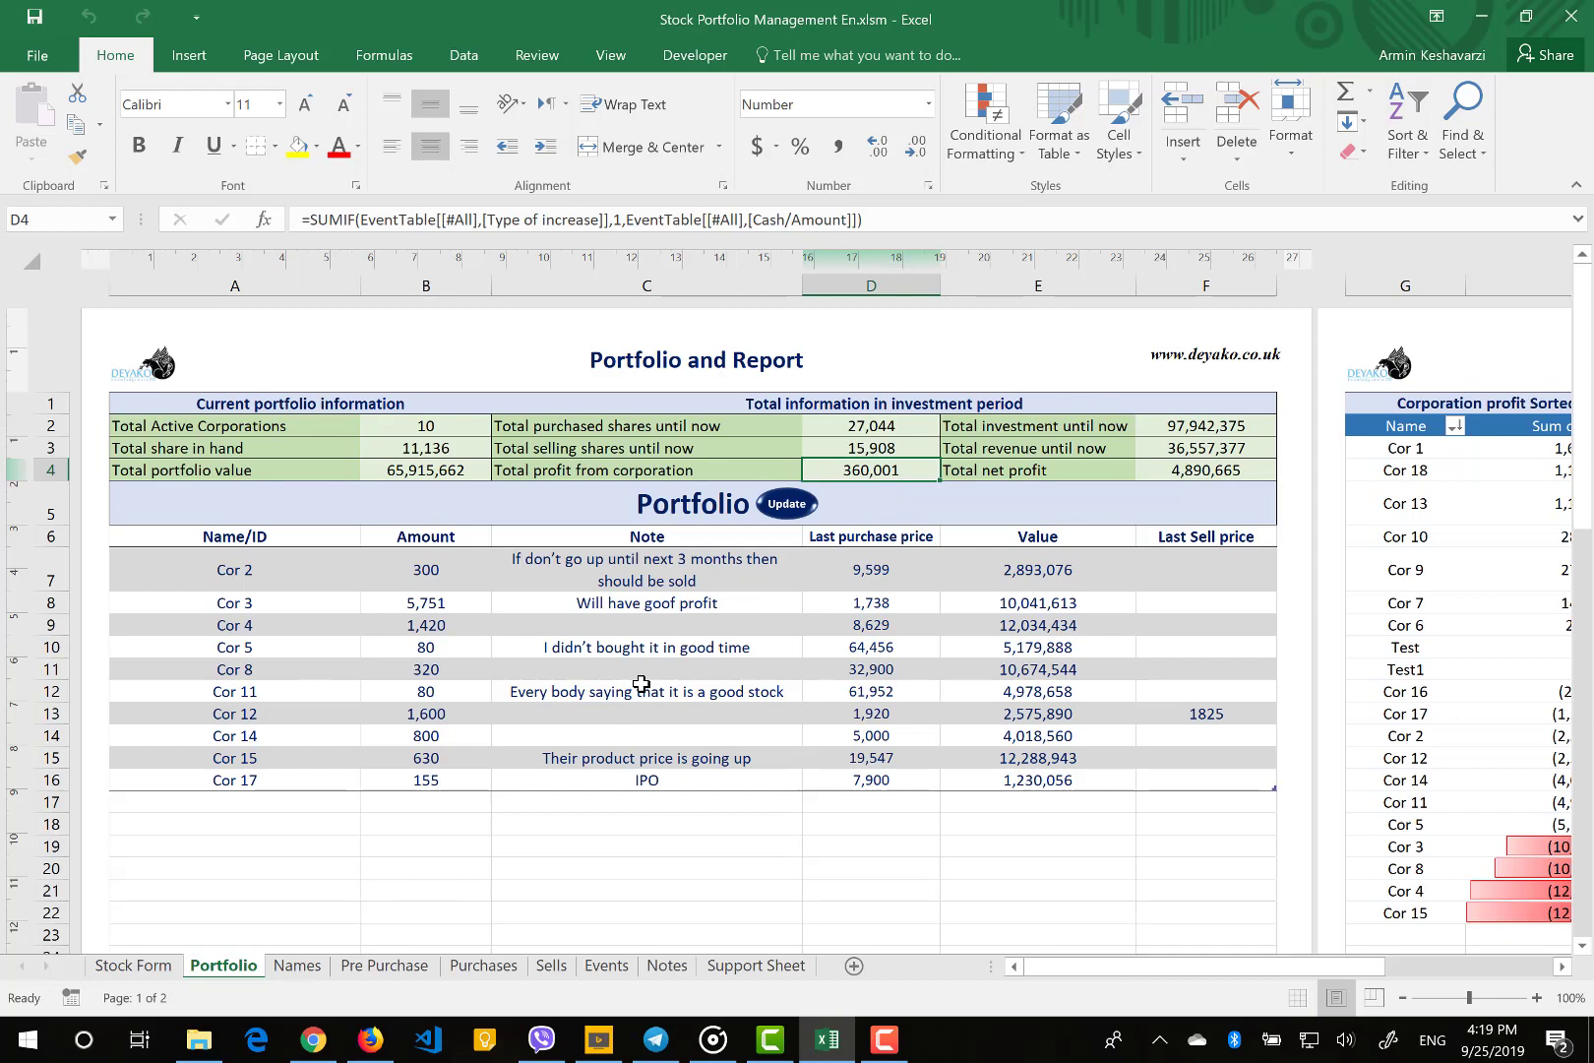
pyautogui.click(1208, 428)
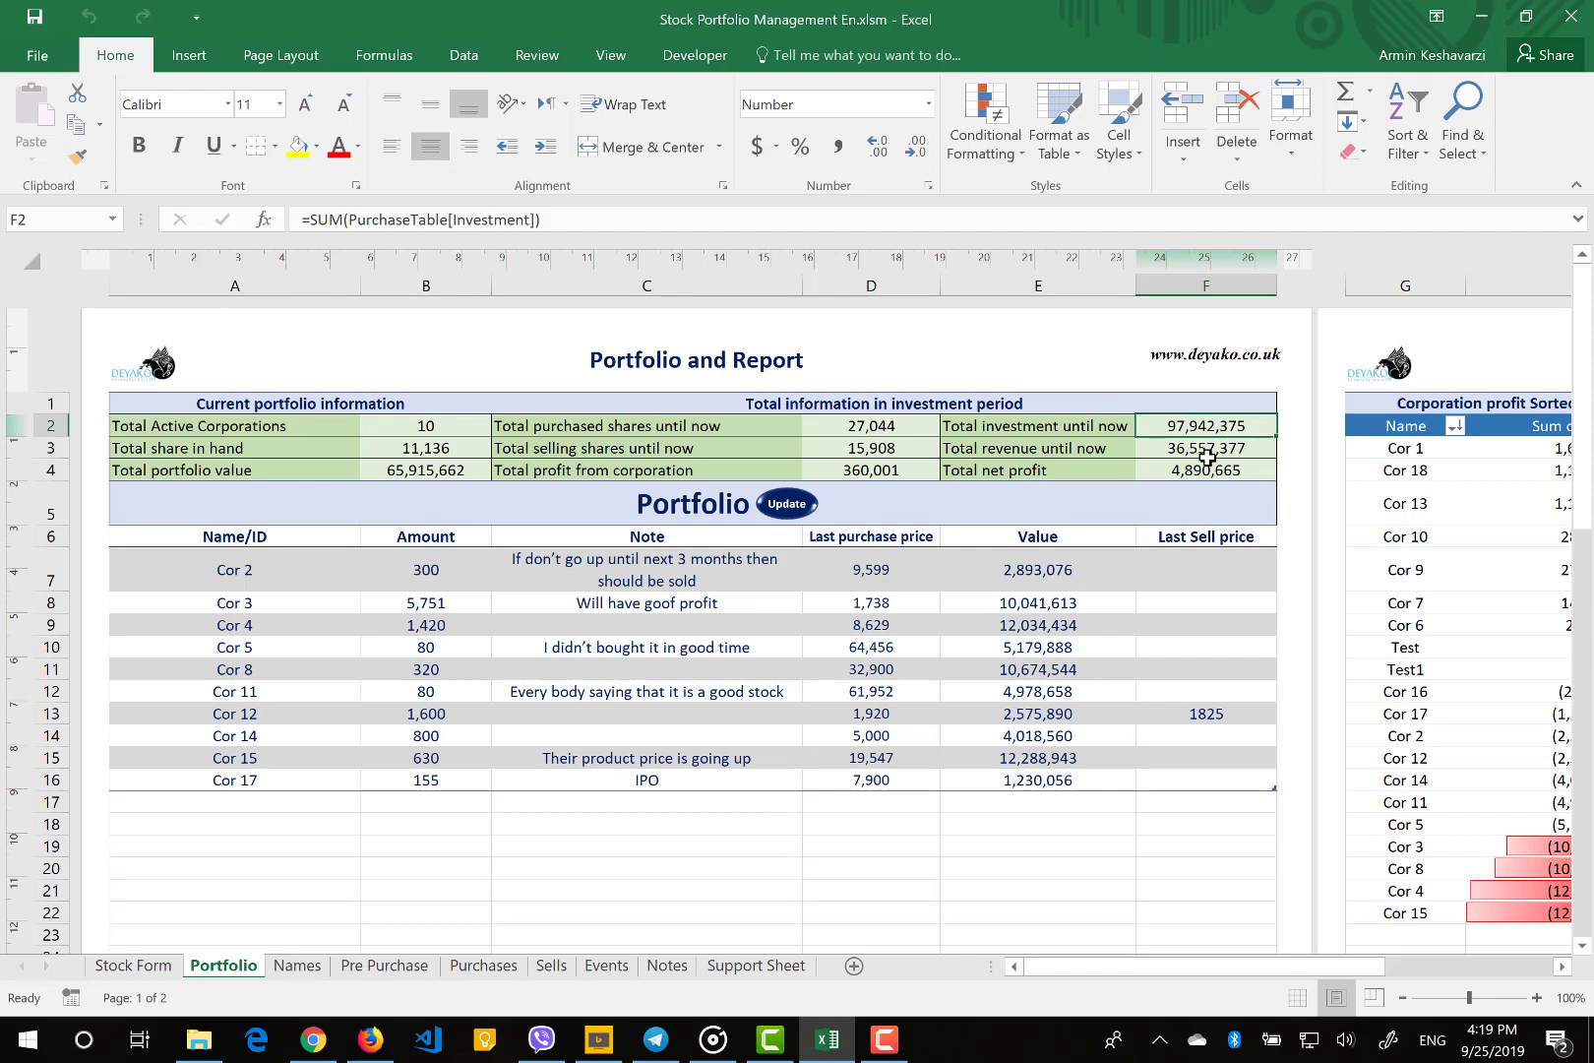
pyautogui.click(1207, 453)
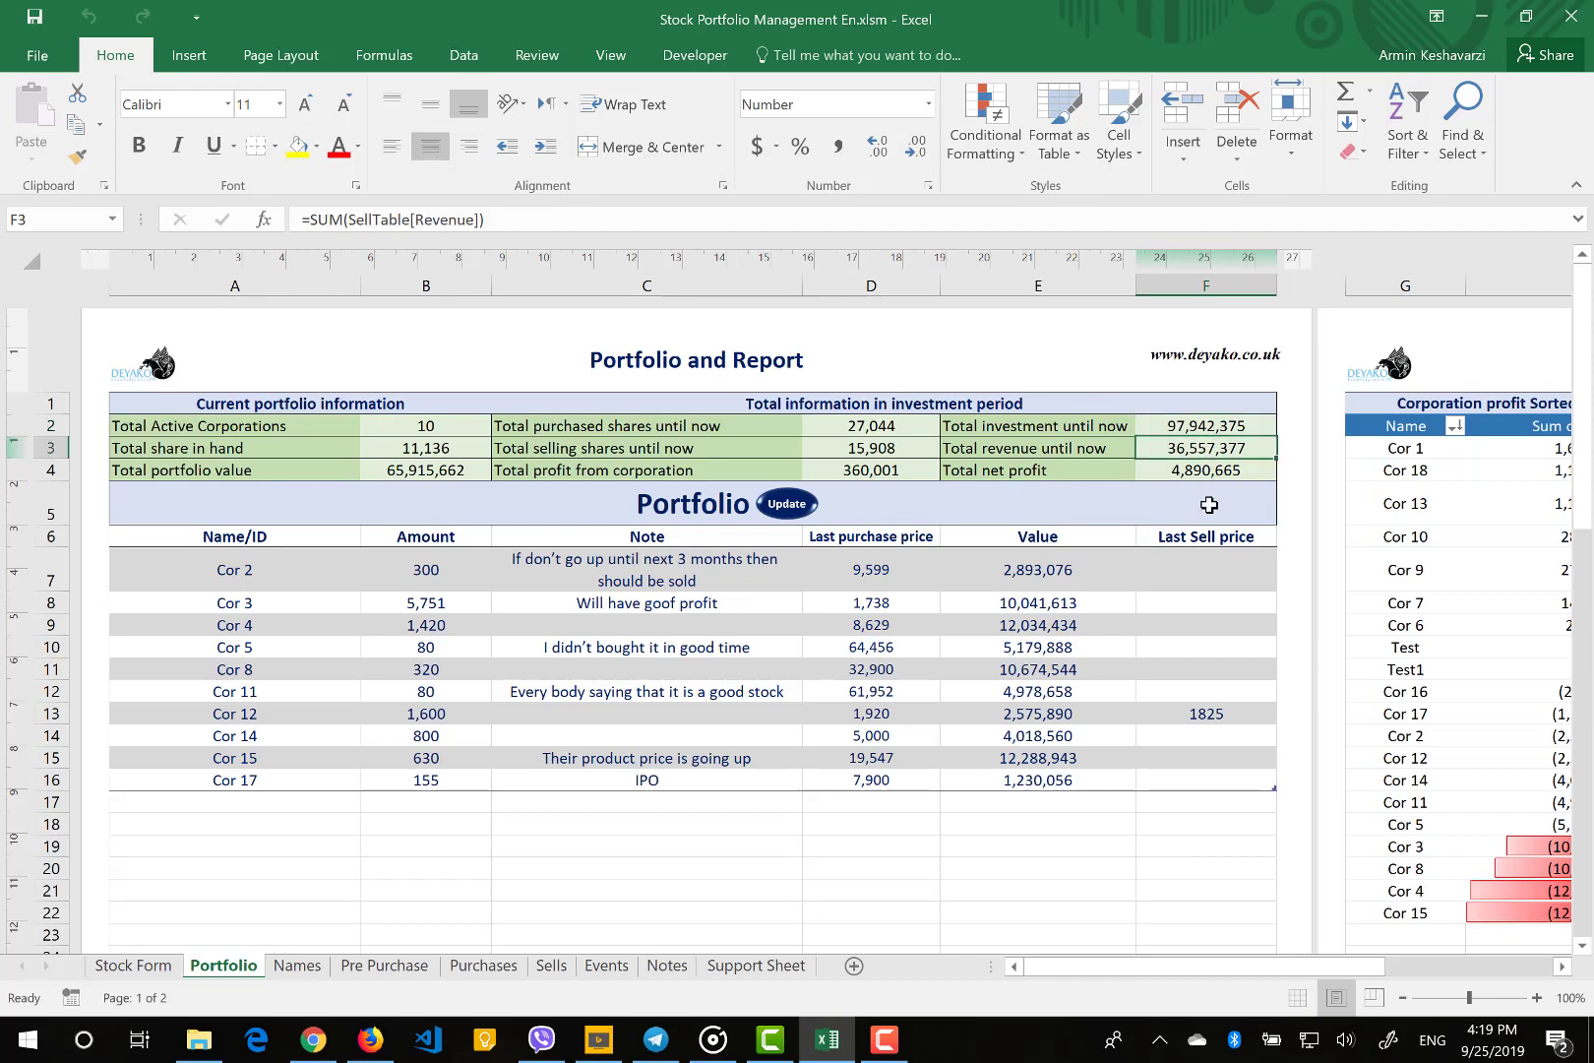
pyautogui.click(1186, 470)
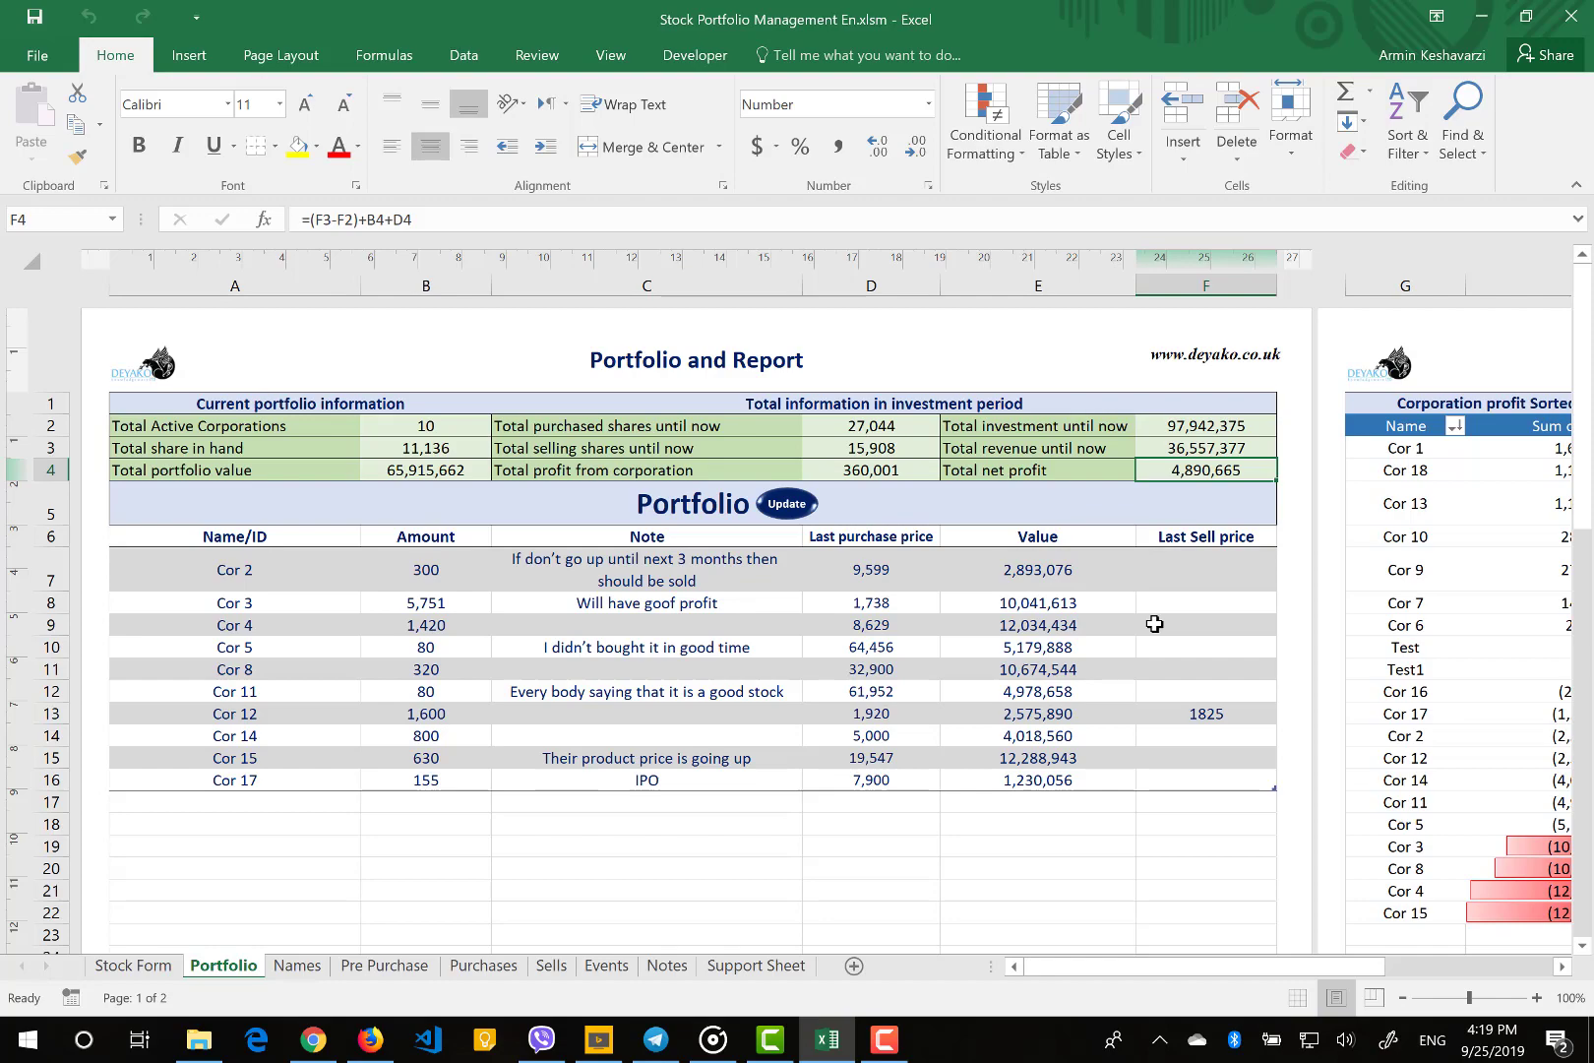
# Add the missing opening parenthesis to the corporation profit table's heading so it reads "Corporation profit Sorted( max to min)"
pyautogui.hscroll(5, 1154, 624)
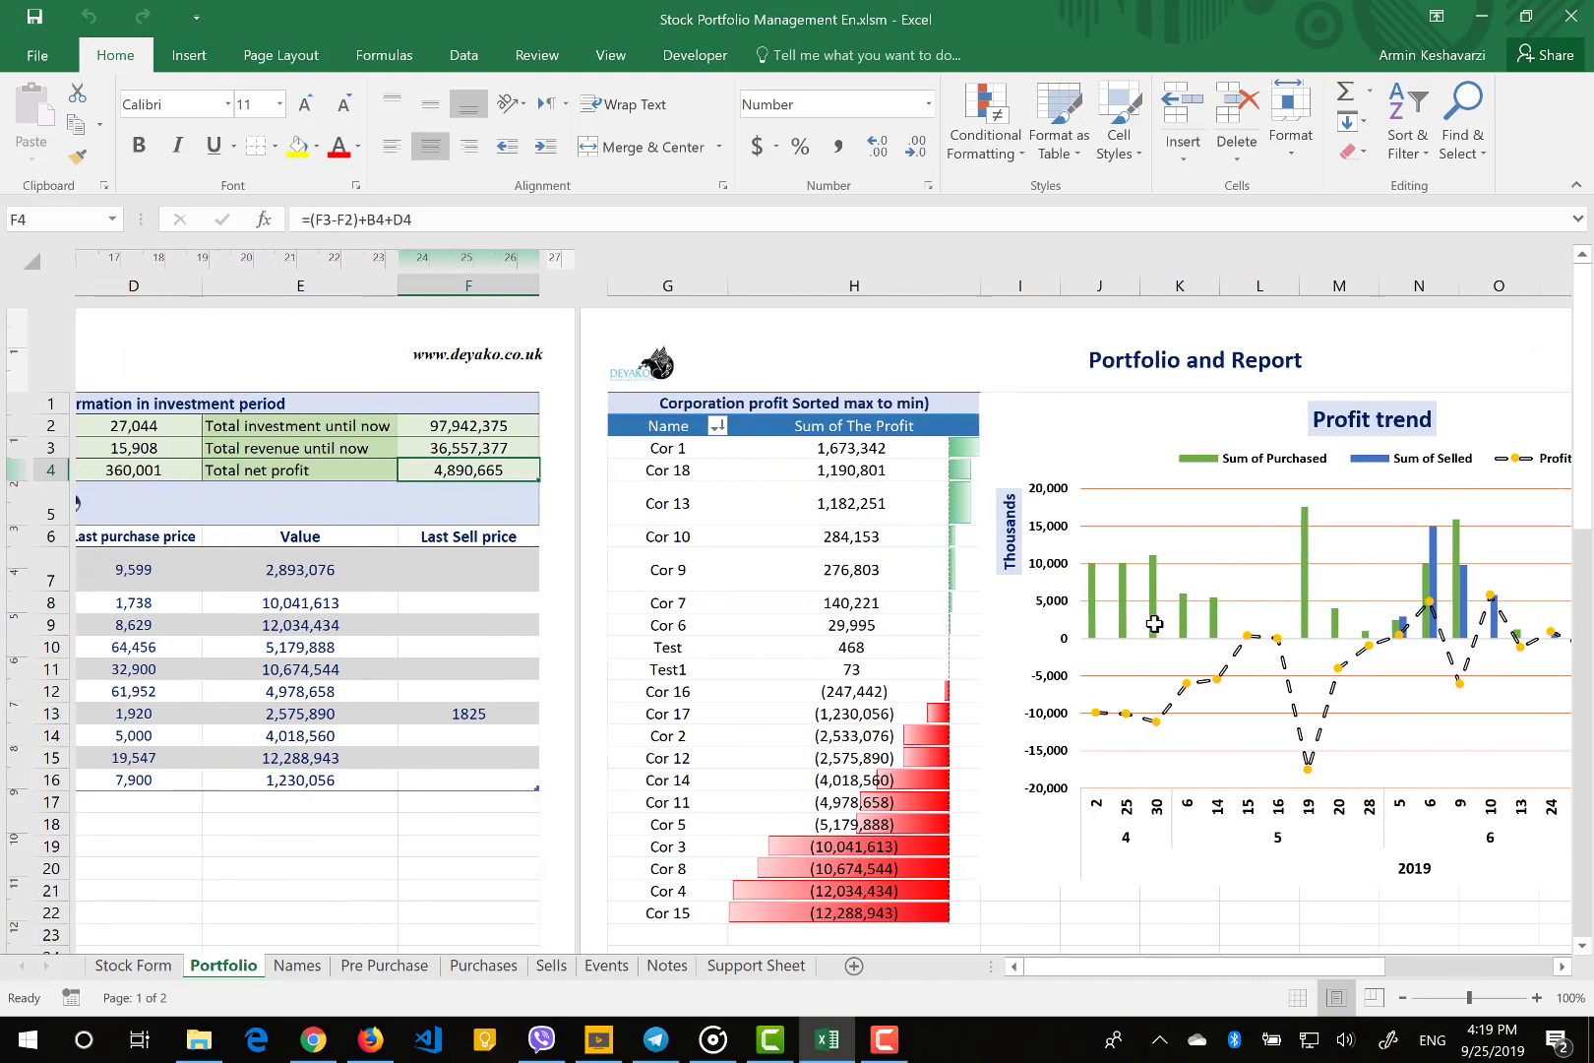
pyautogui.hscroll(3, 1013, 625)
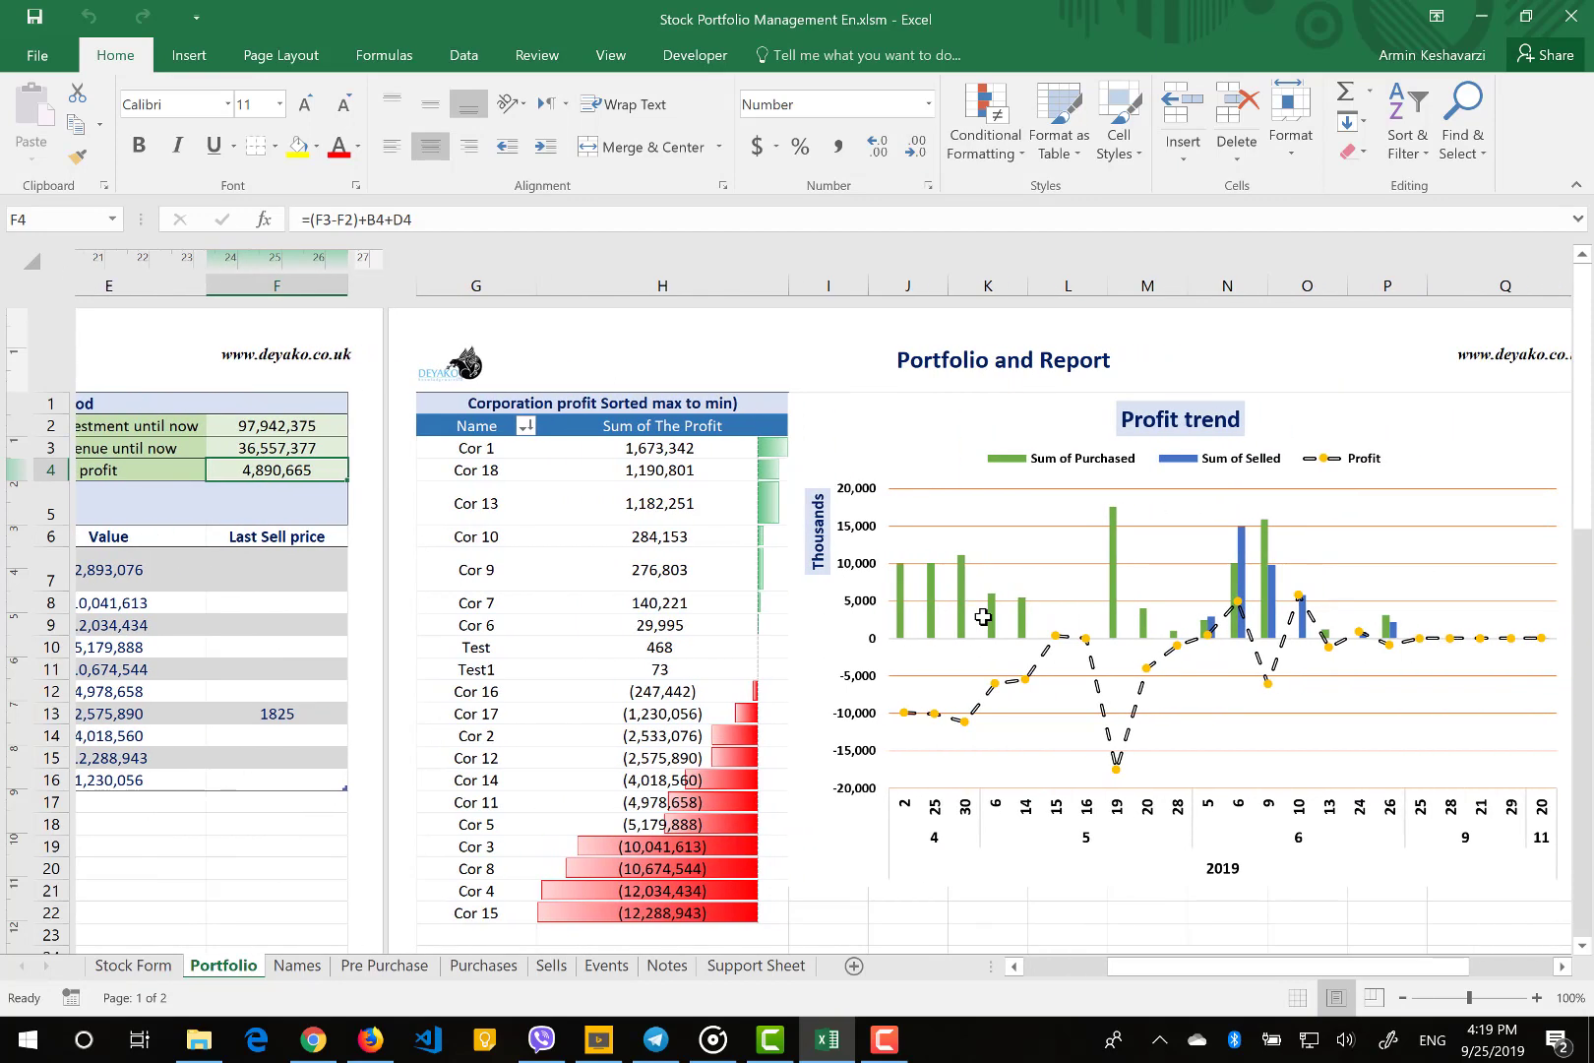
pyautogui.hscroll(1, 526, 647)
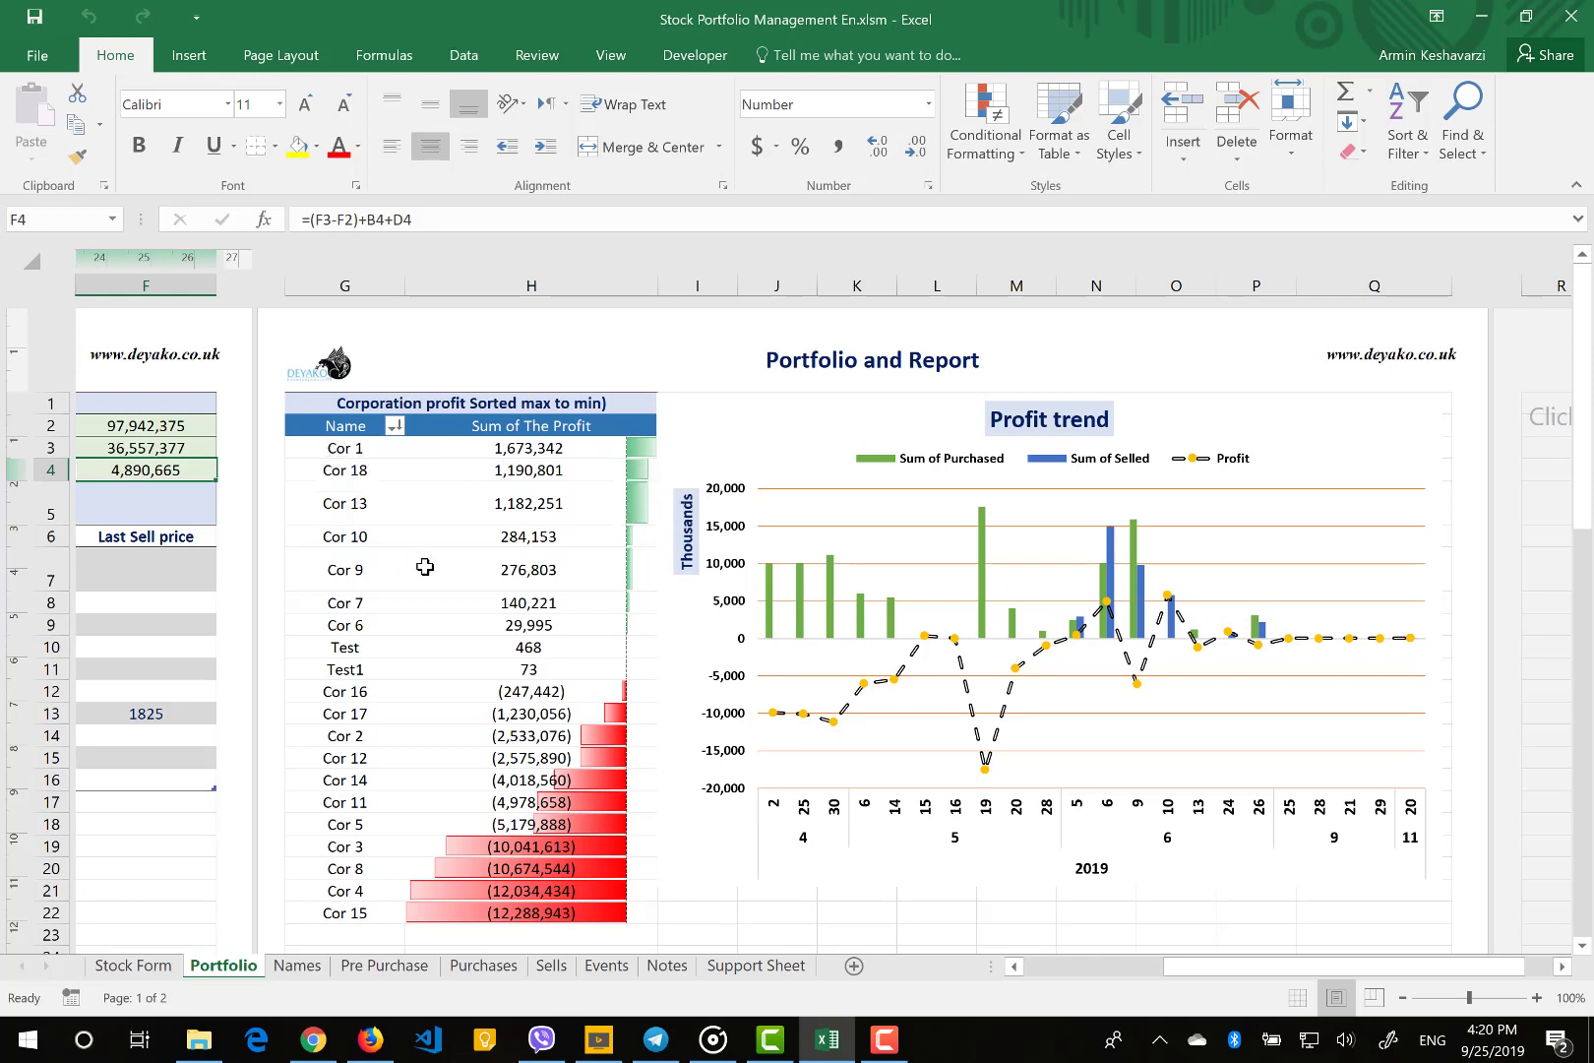
pyautogui.moveTo(551, 603)
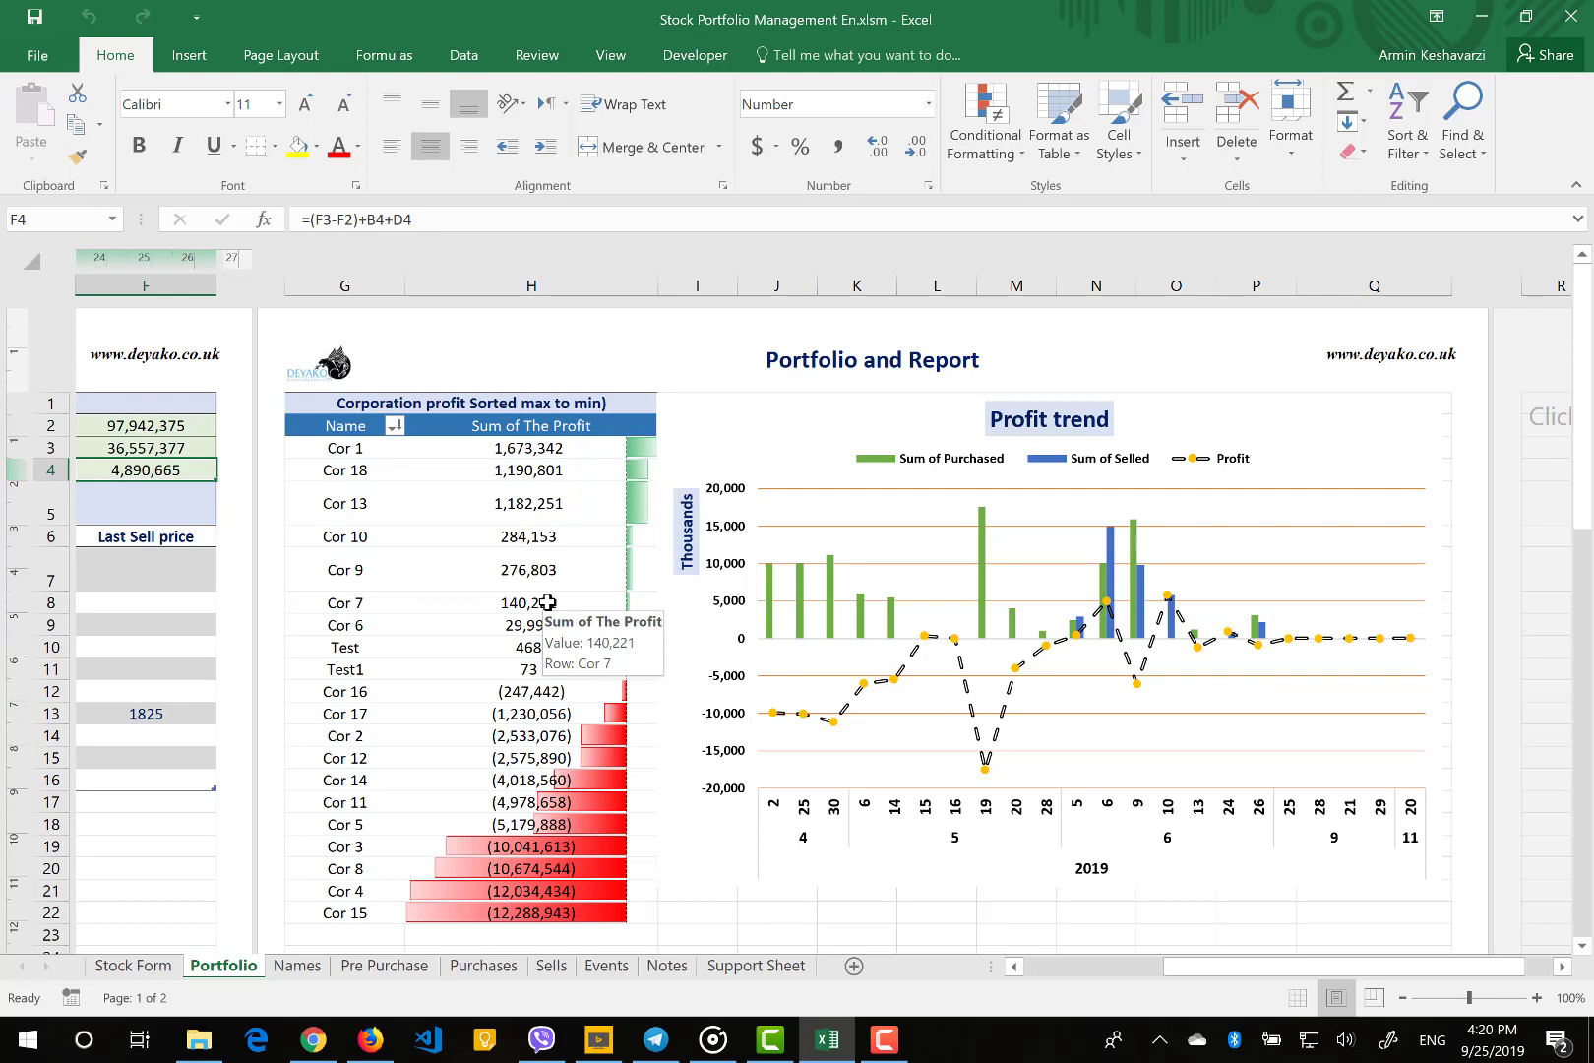
pyautogui.click(534, 402)
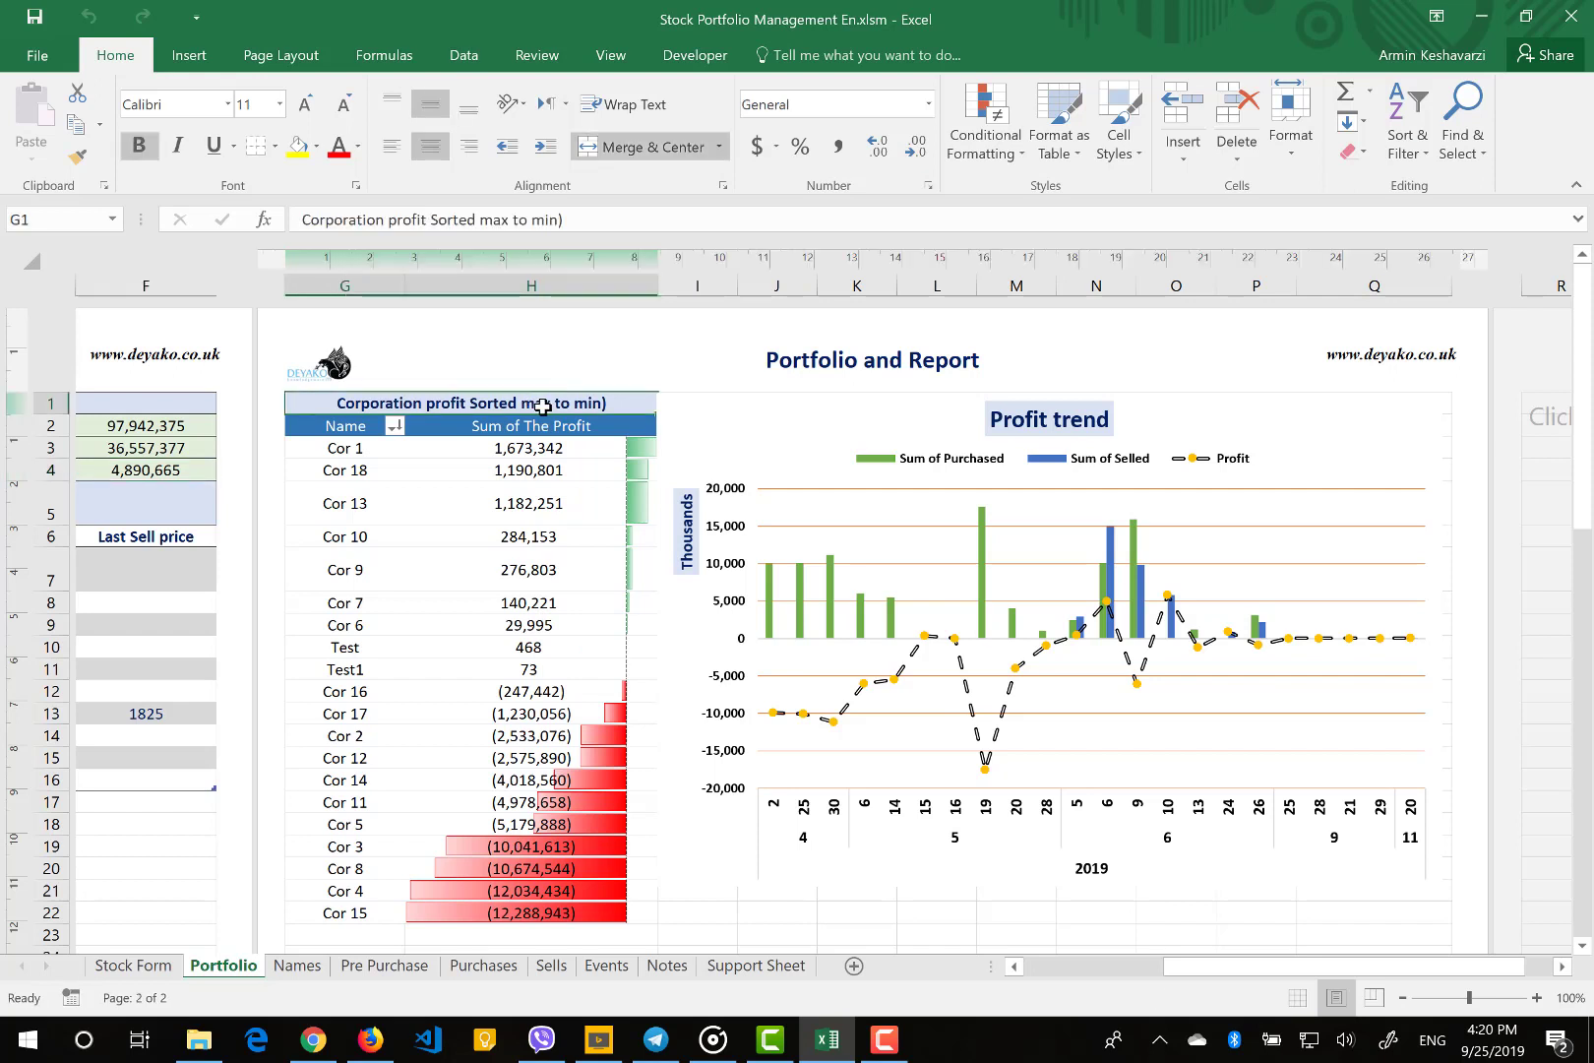
pyautogui.click(487, 219)
pyautogui.write('(')
pyautogui.click(353, 451)
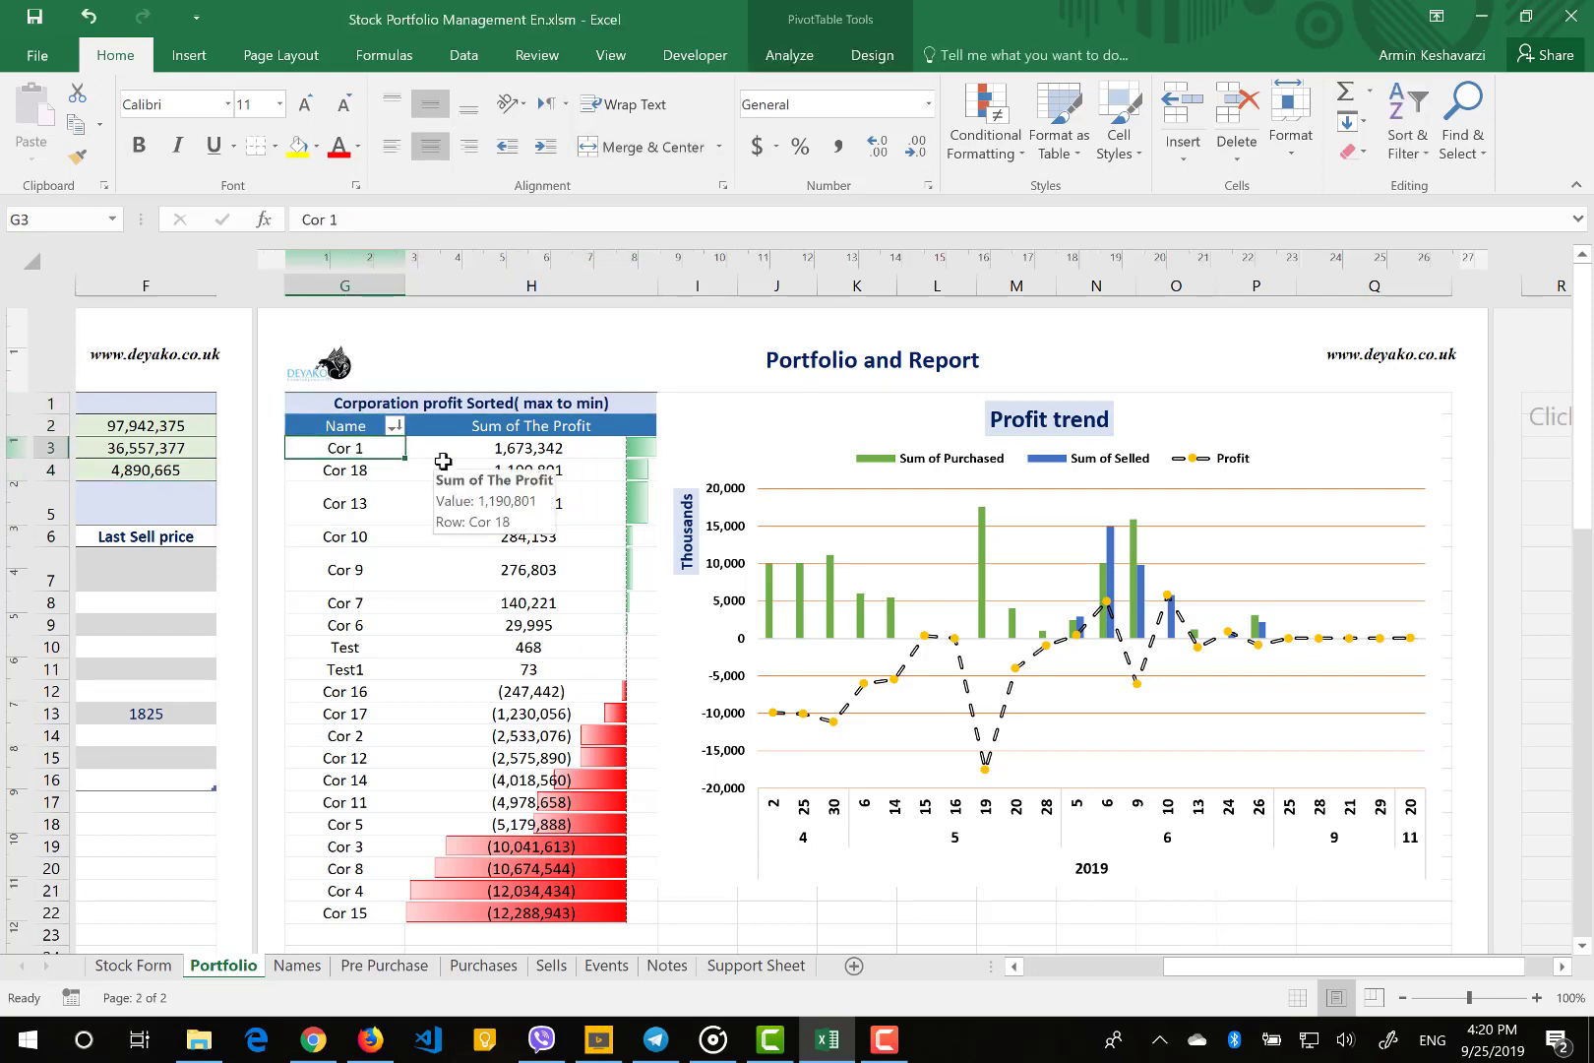
# Examine Cor 15's entry in the corporation profit table and compare it with its row in the portfolio table
pyautogui.scroll(-2, 492, 740)
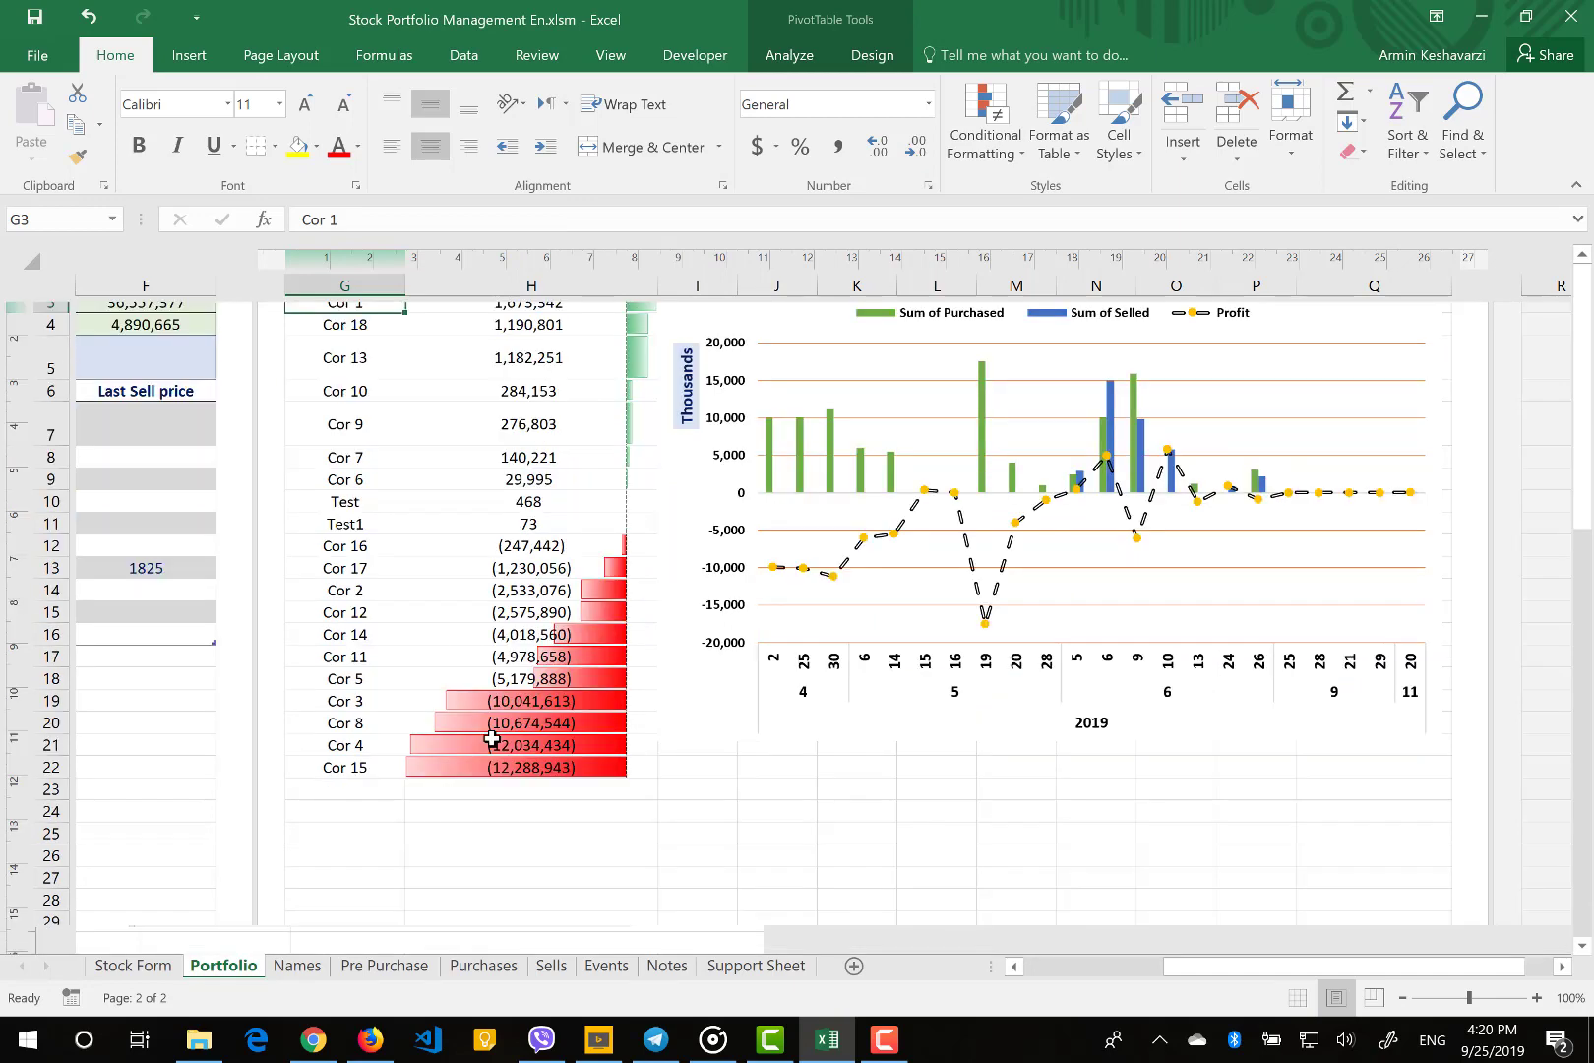
pyautogui.scroll(-1, 492, 740)
pyautogui.click(344, 757)
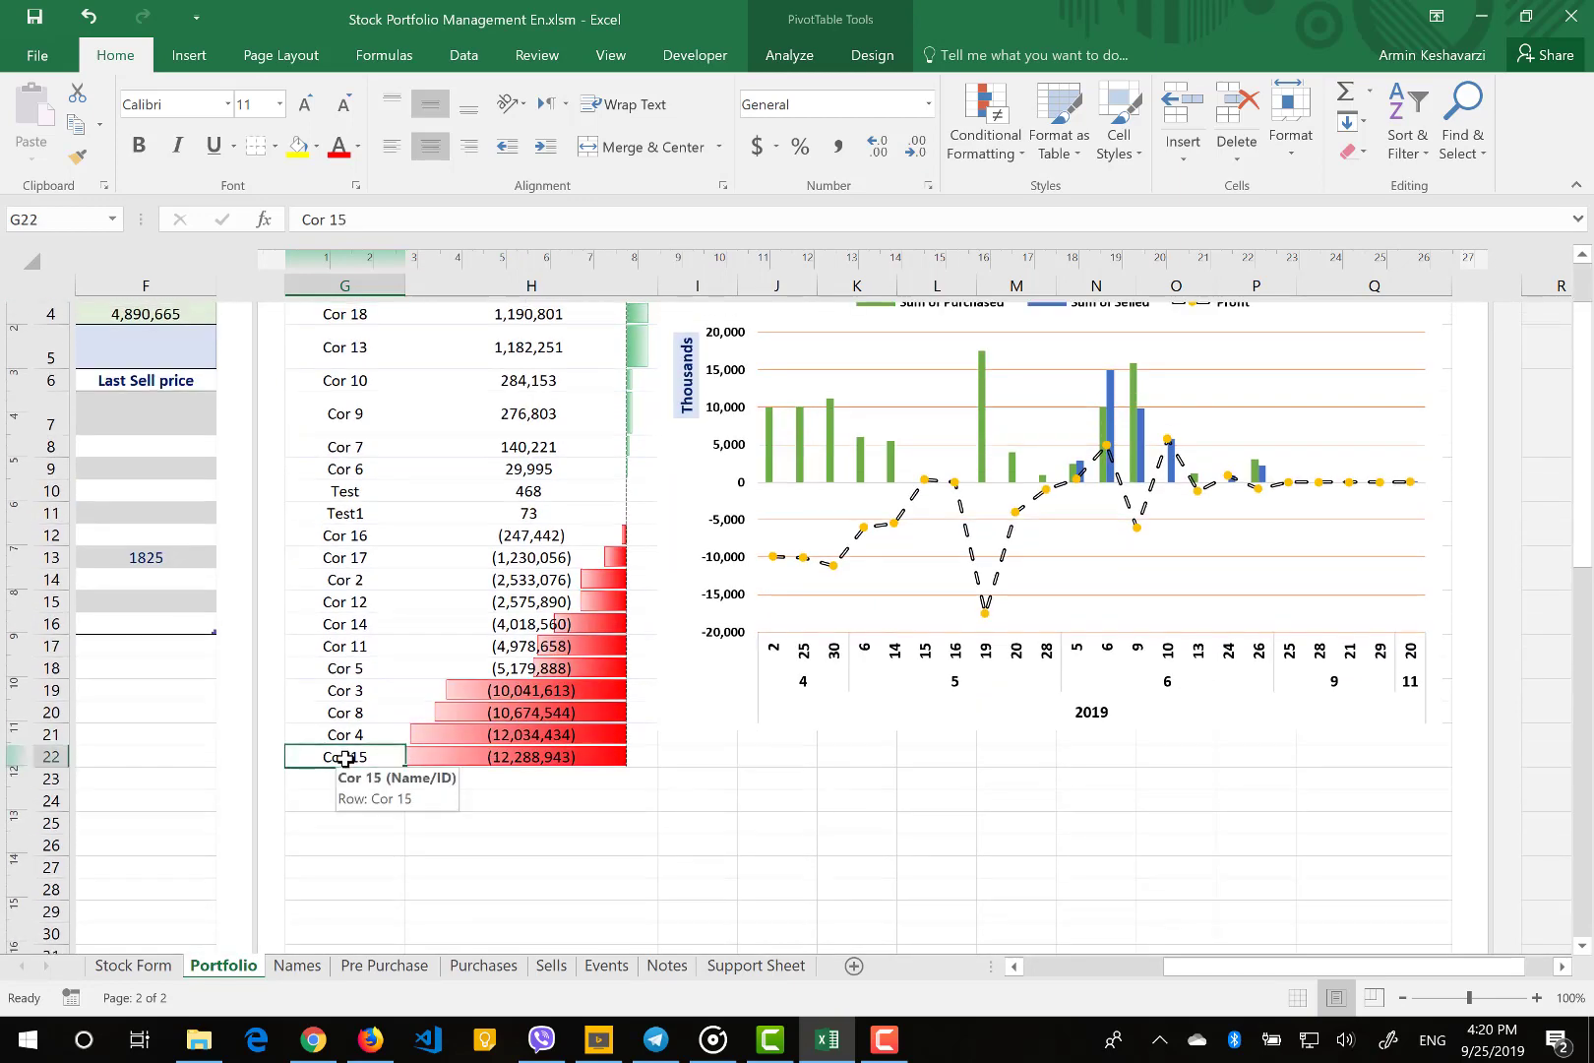
pyautogui.click(446, 756)
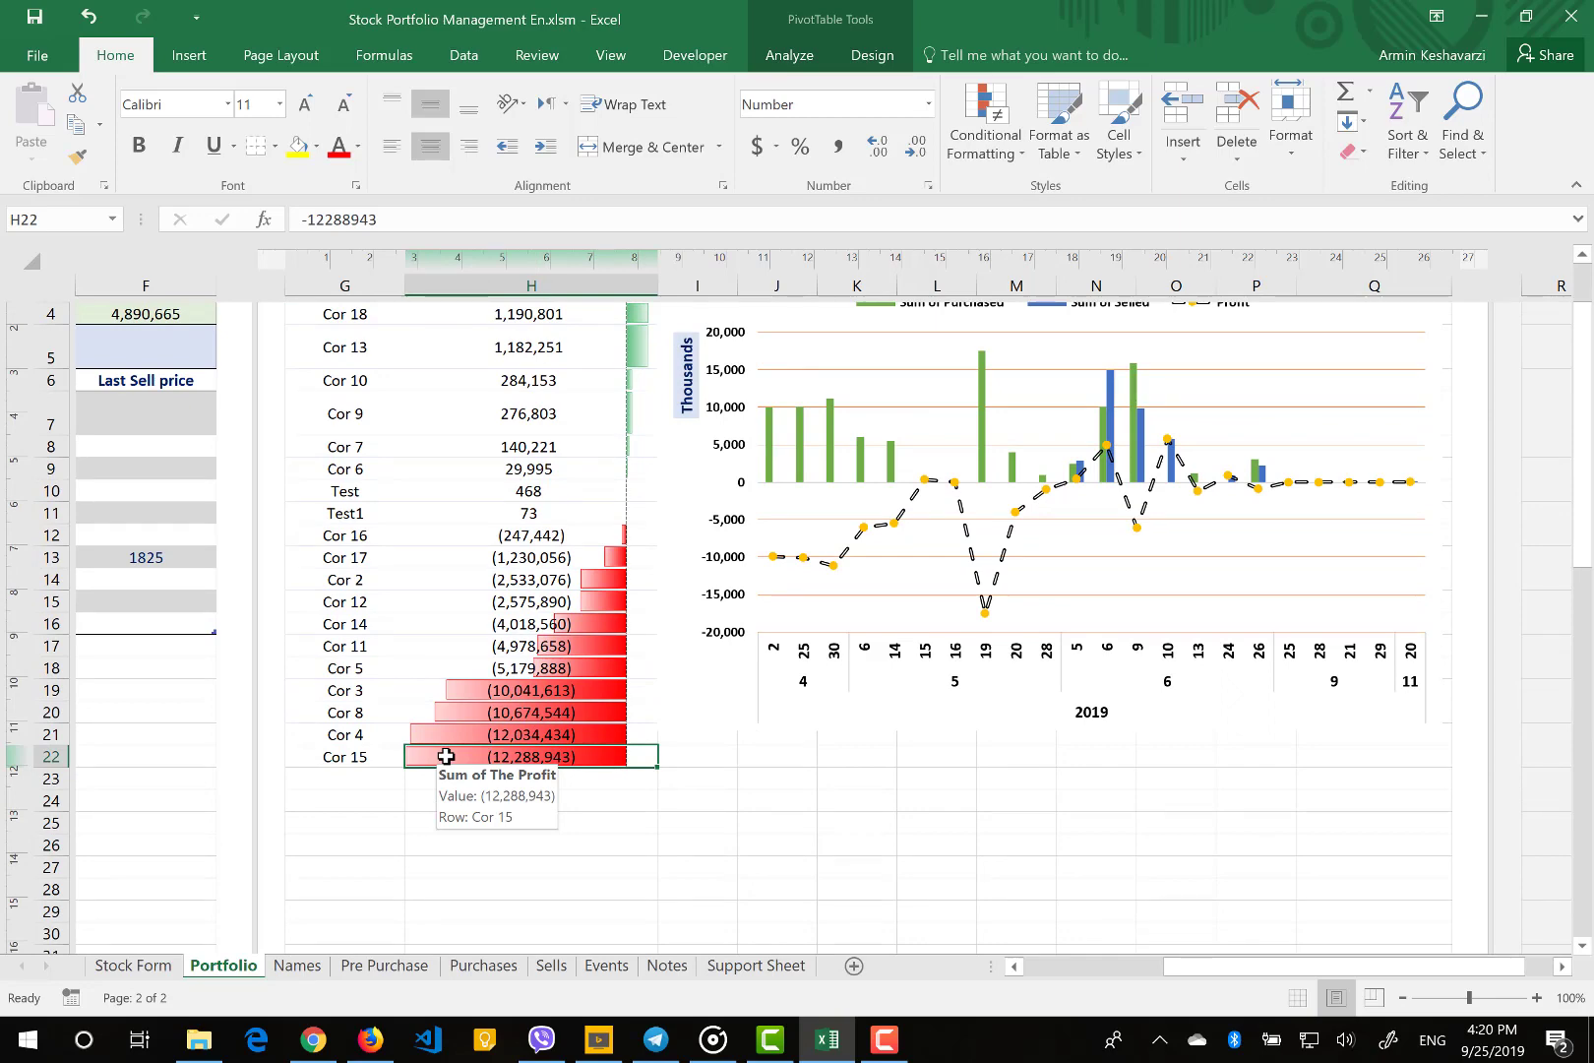
pyautogui.hscroll(-5, 495, 759)
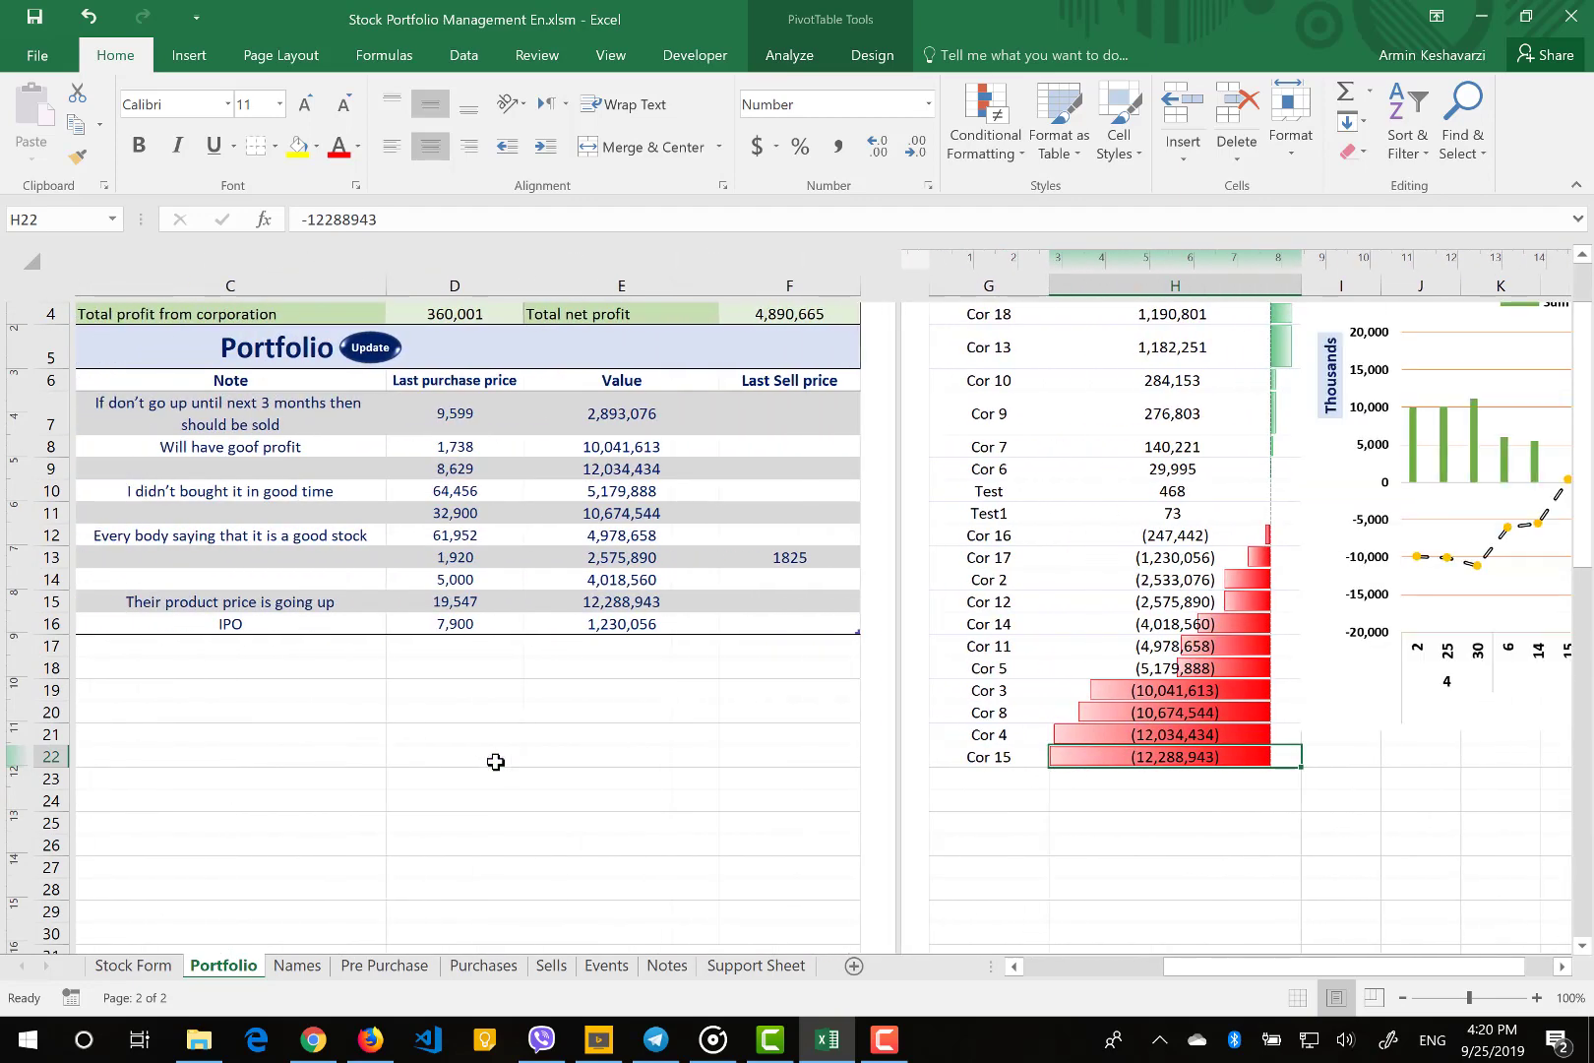
pyautogui.hscroll(-3, 559, 665)
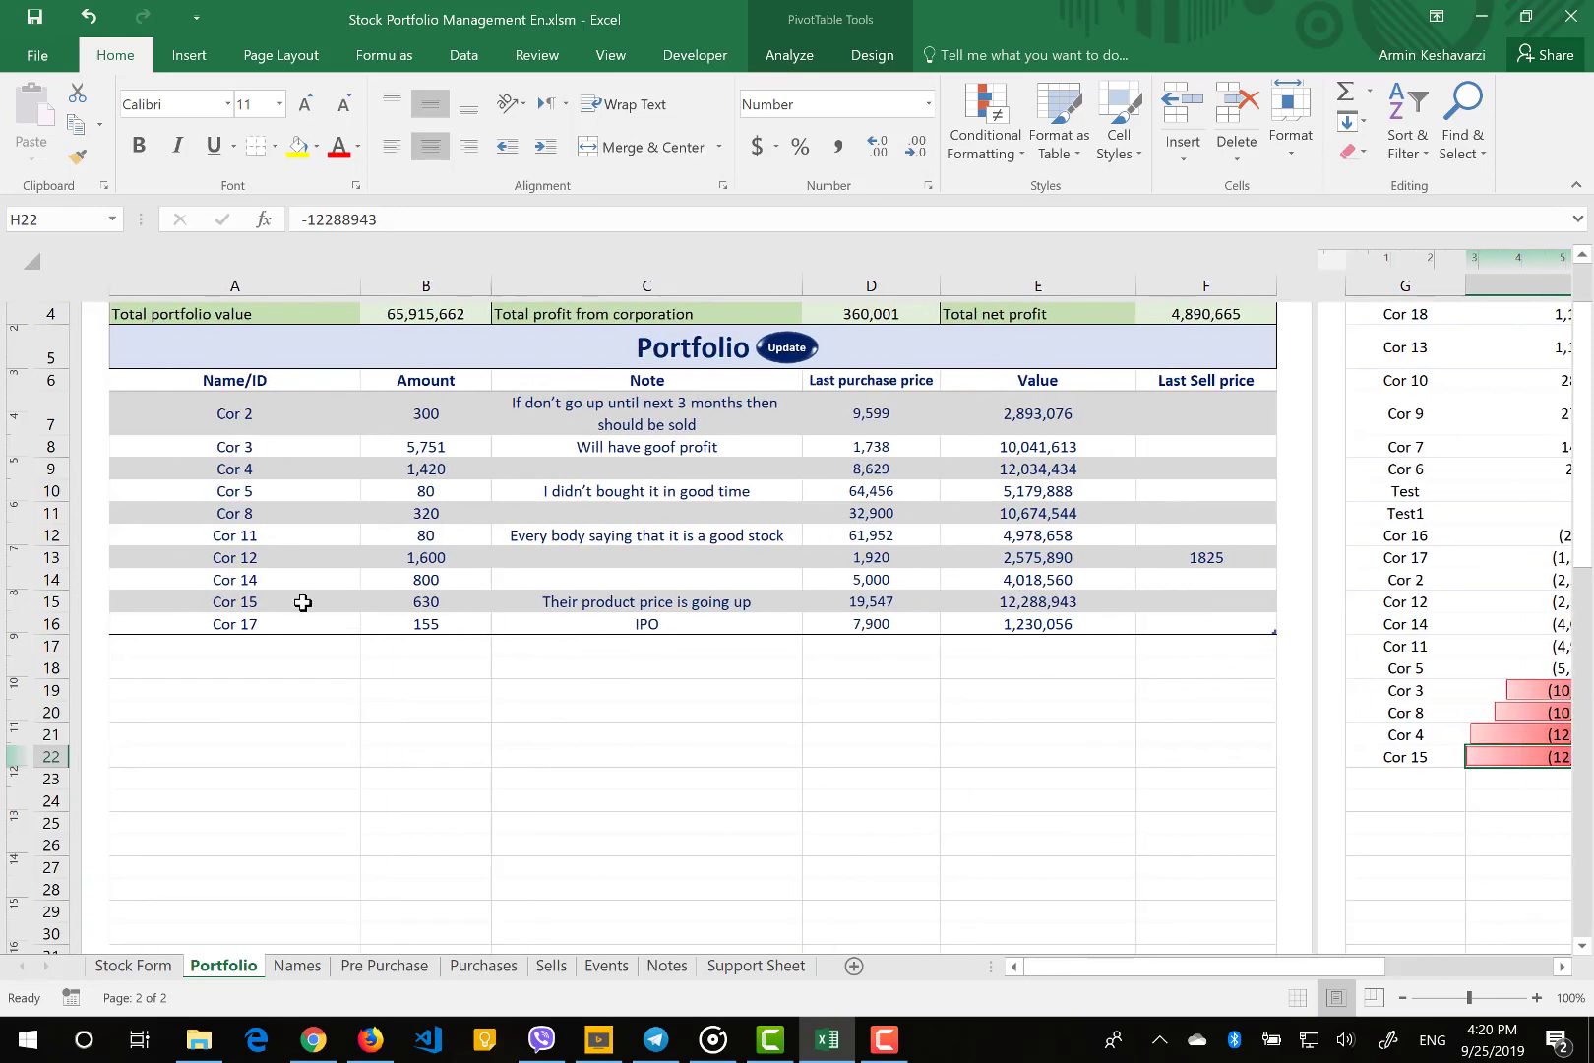
# Compare Cor 16's profit entry with the portfolio table's list of corporations, and examine the Profit trend chart
pyautogui.hscroll(5, 303, 602)
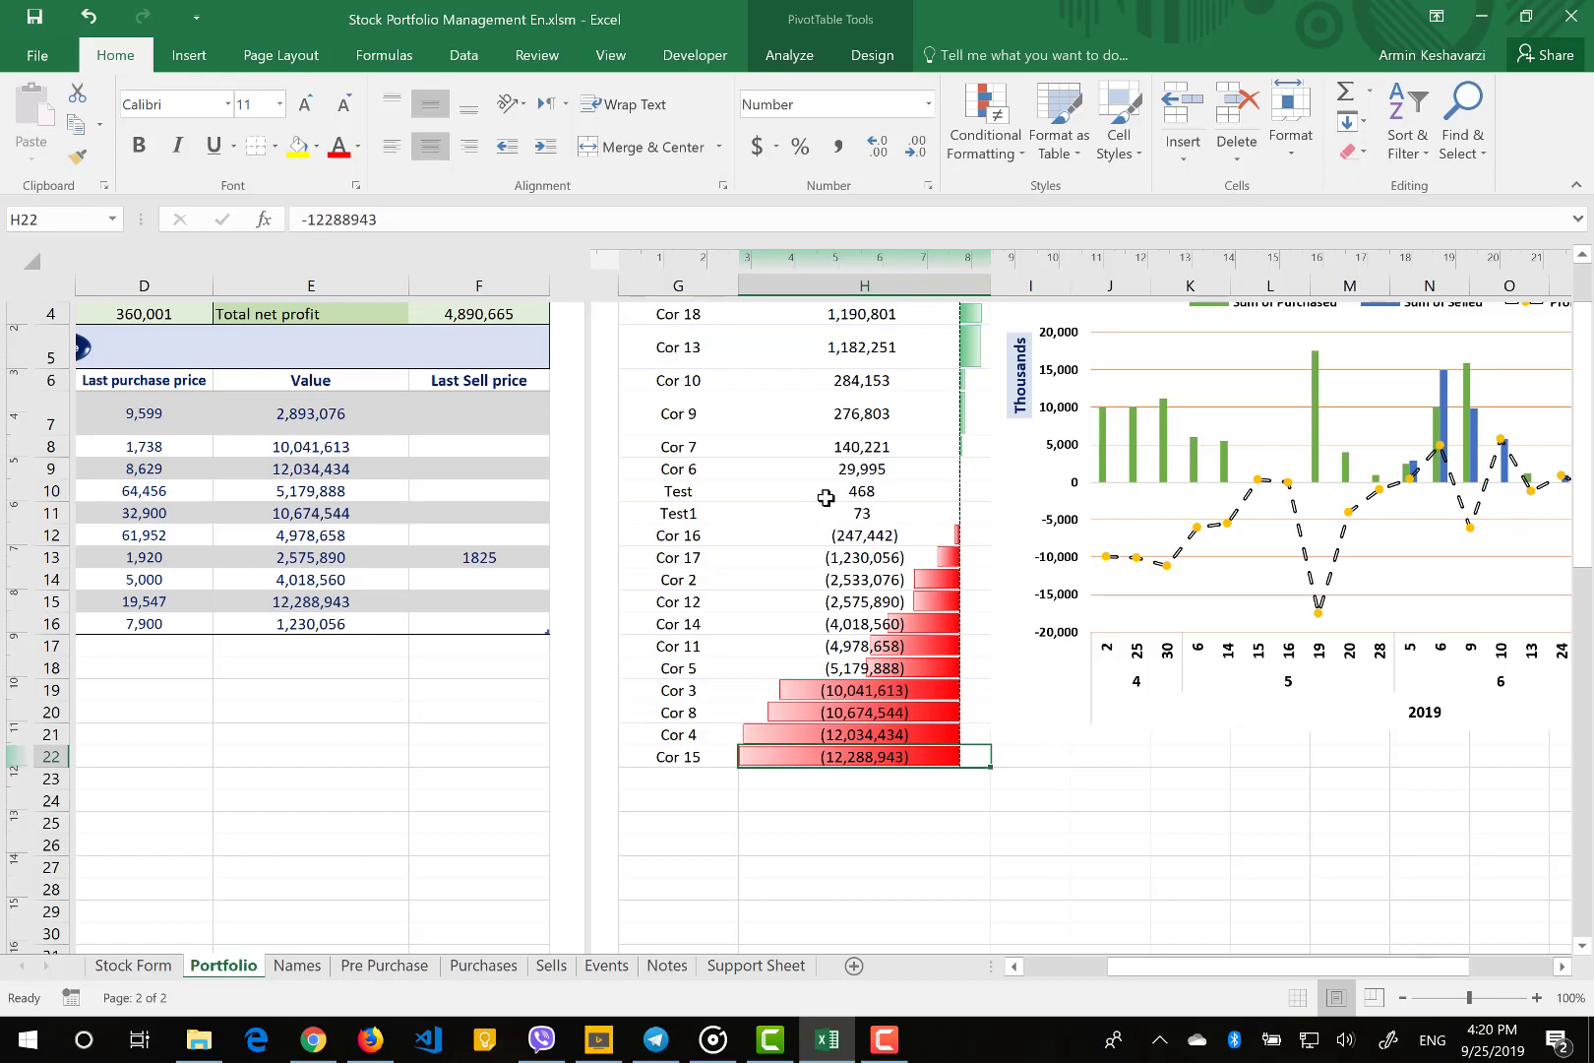
pyautogui.click(667, 532)
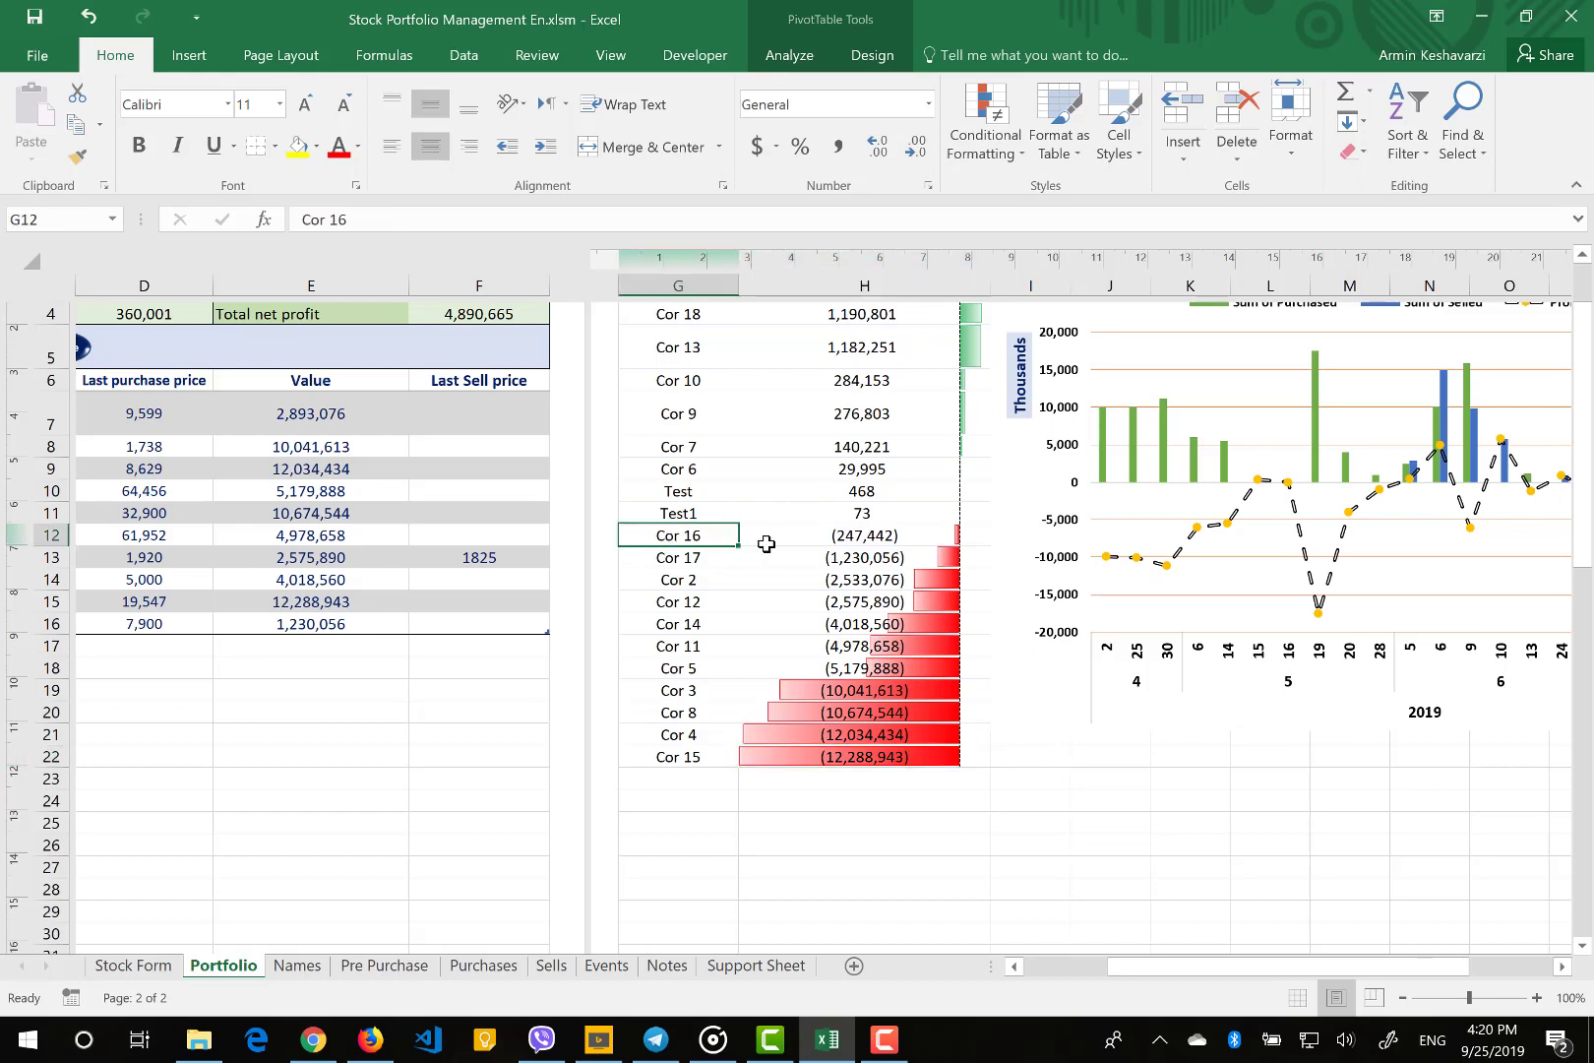
pyautogui.click(854, 532)
pyautogui.hscroll(-5, 487, 672)
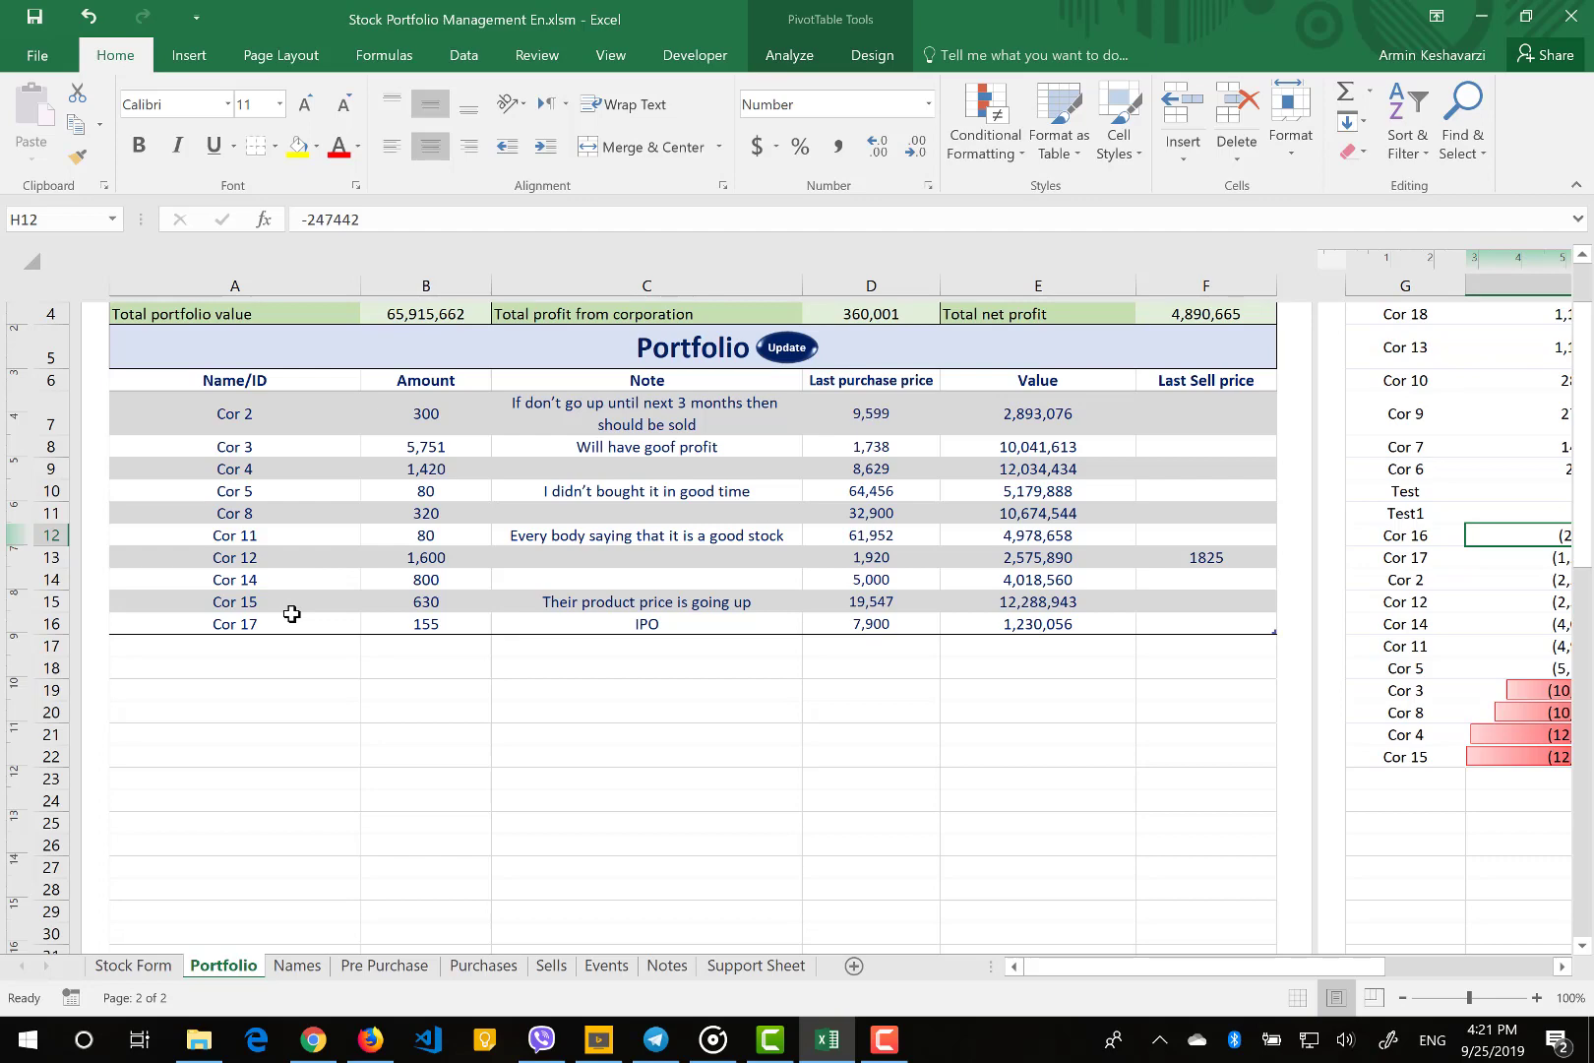
pyautogui.hscroll(5, 292, 613)
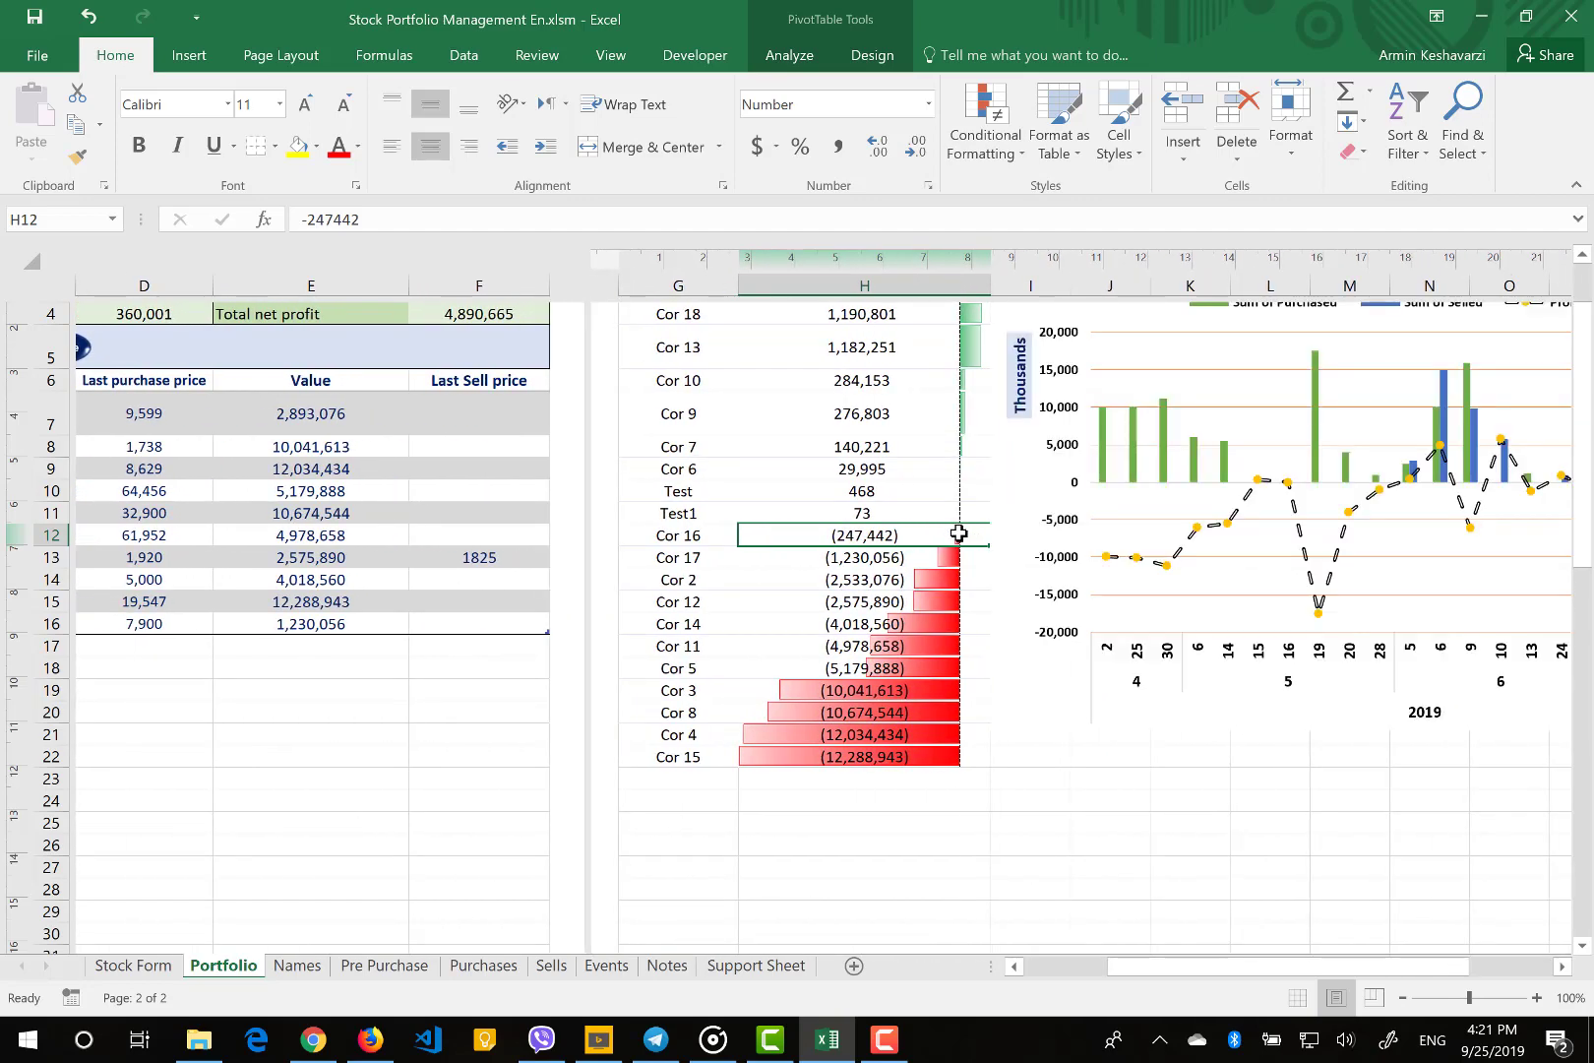
pyautogui.hscroll(5, 959, 533)
pyautogui.hscroll(-3, 959, 534)
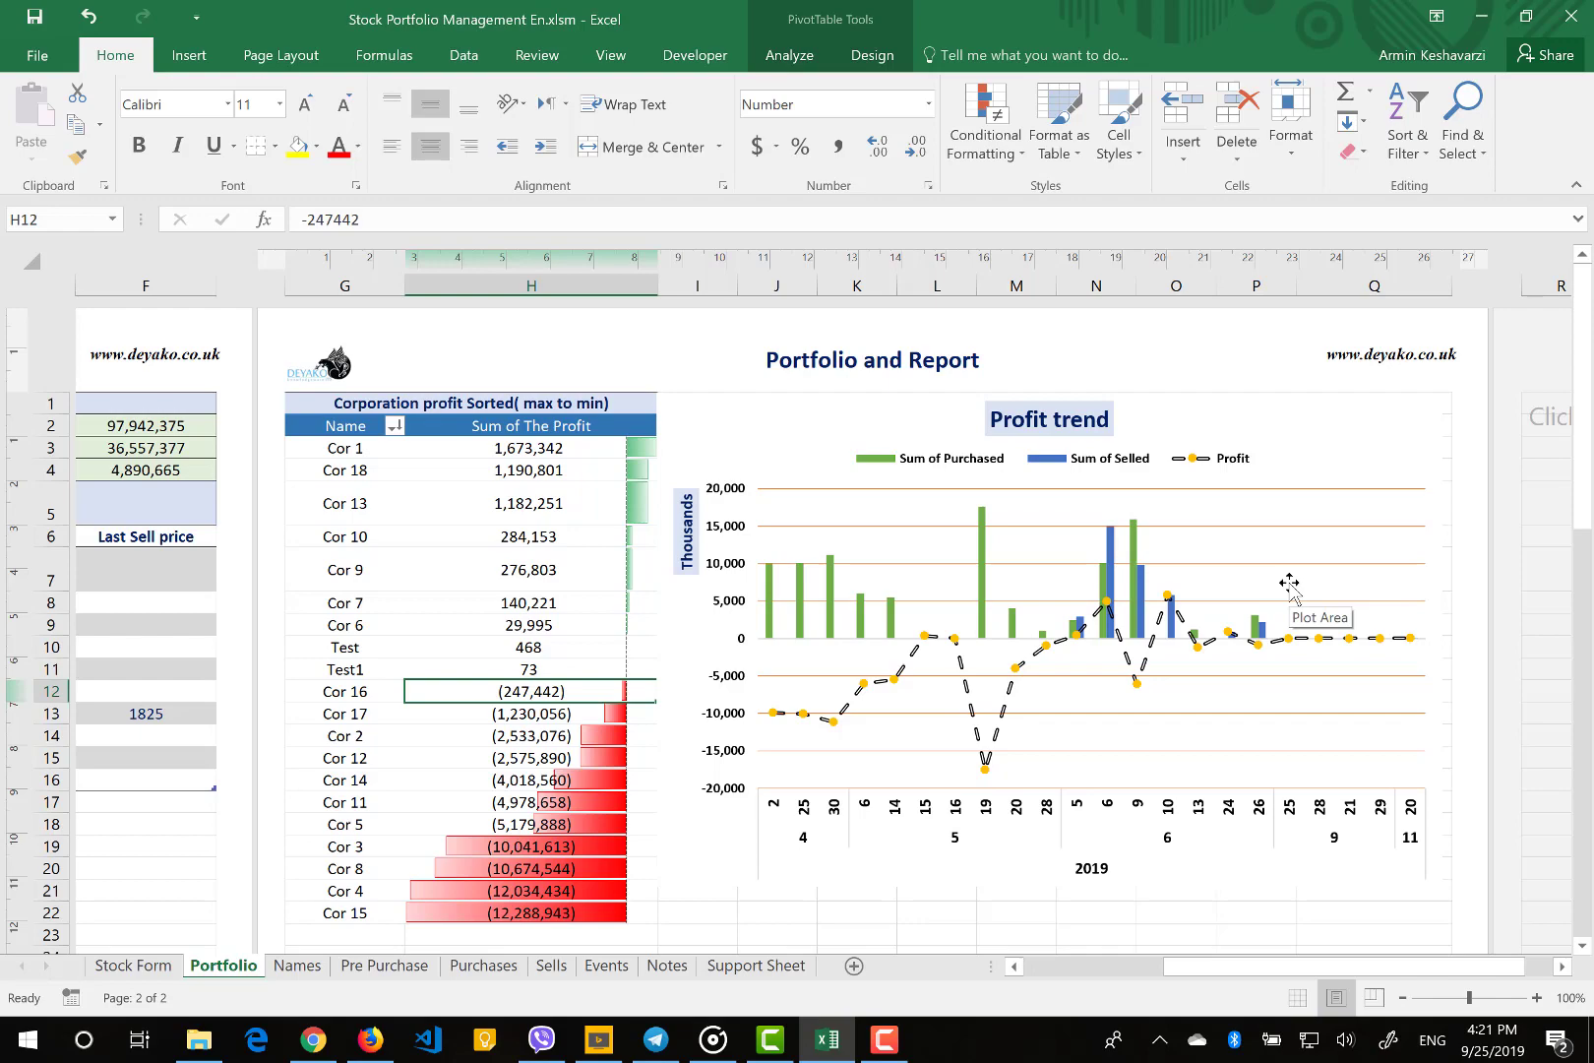
# Clear all data in the workbook from the Stock Form's settings and confirm the deletion
pyautogui.hscroll(-5, 1289, 583)
pyautogui.click(147, 972)
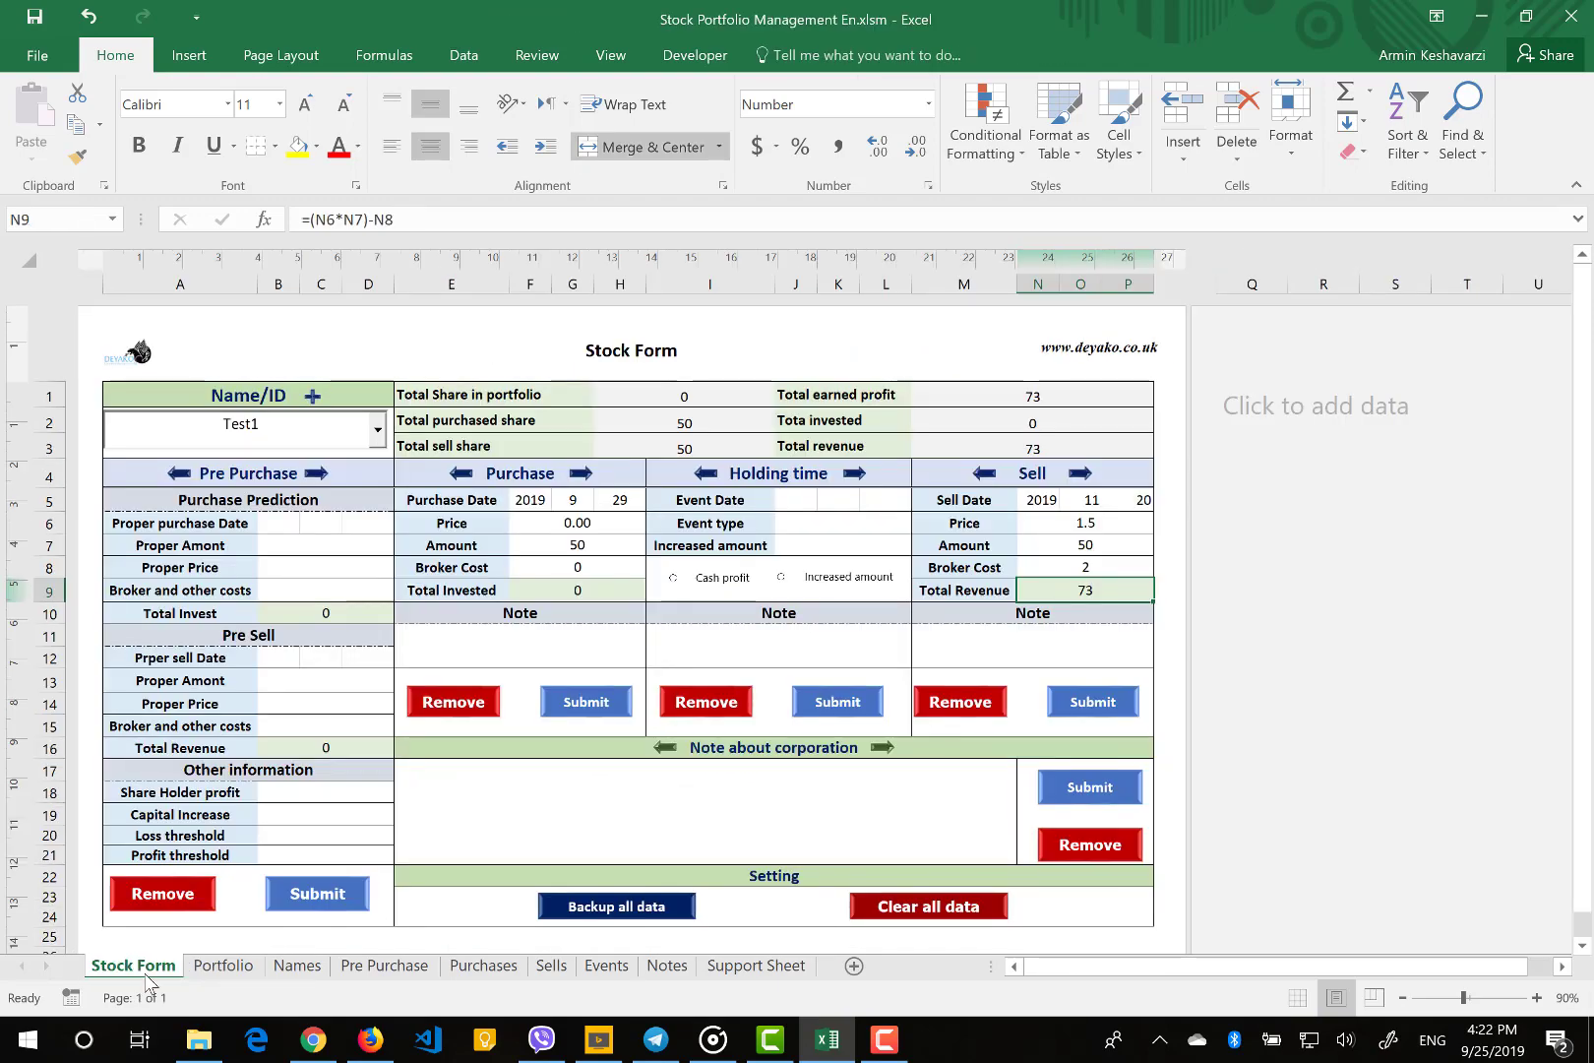
pyautogui.click(897, 912)
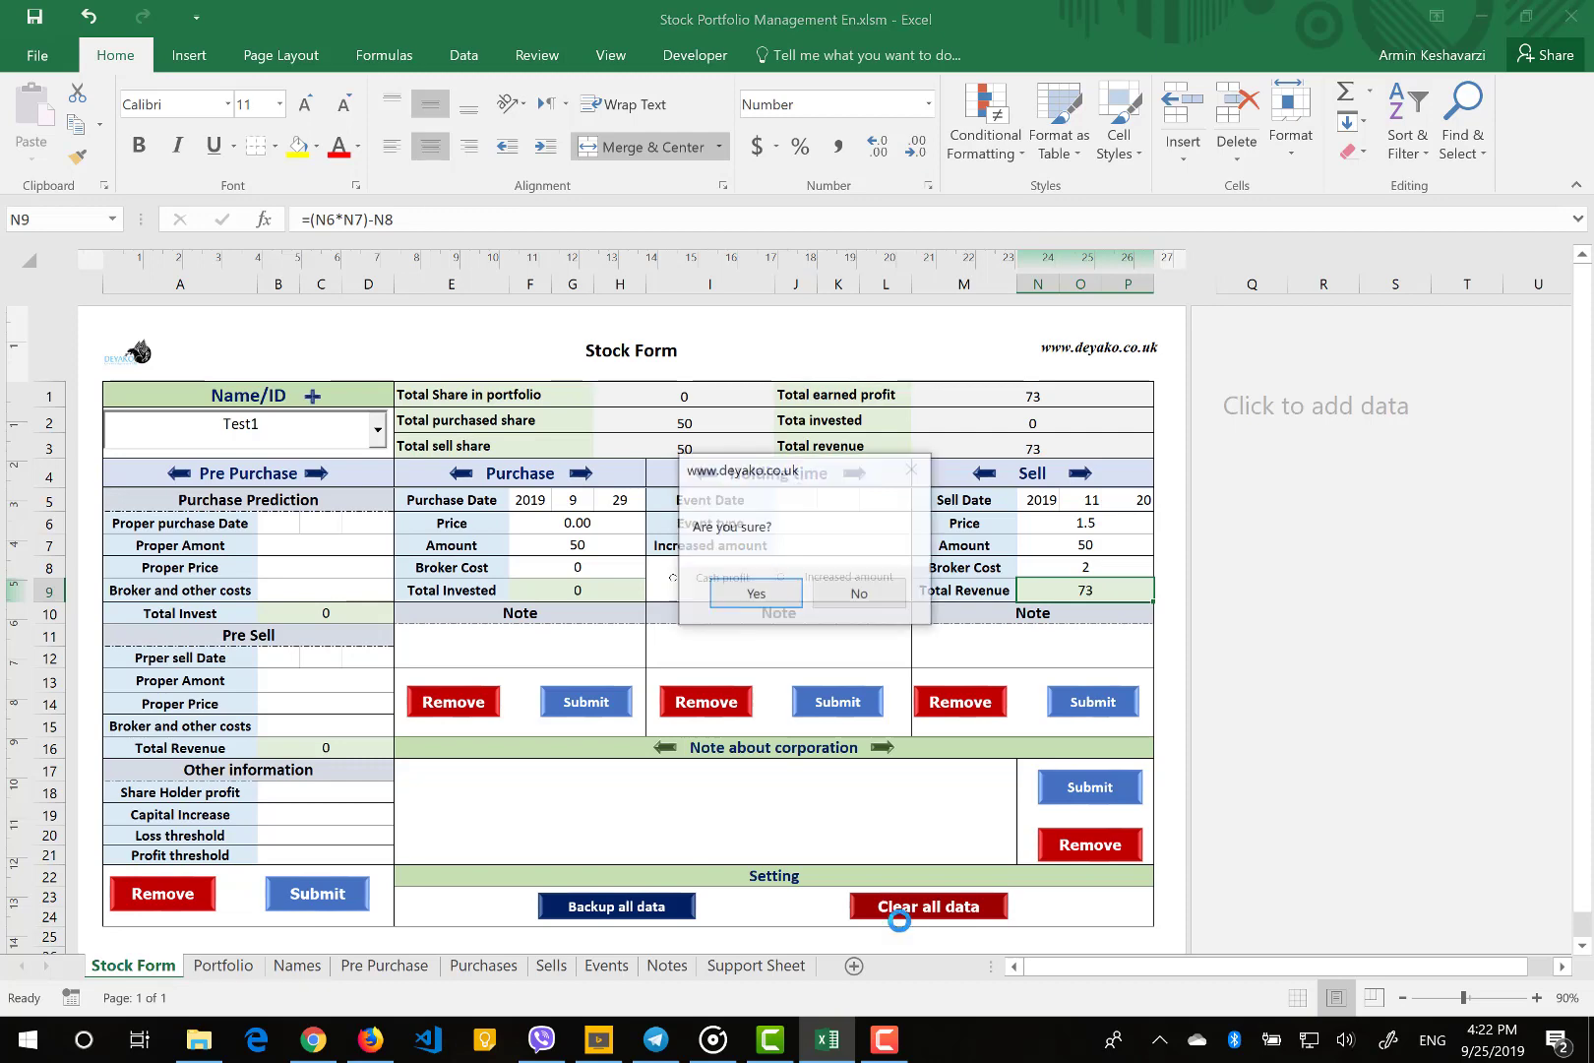
pyautogui.click(746, 595)
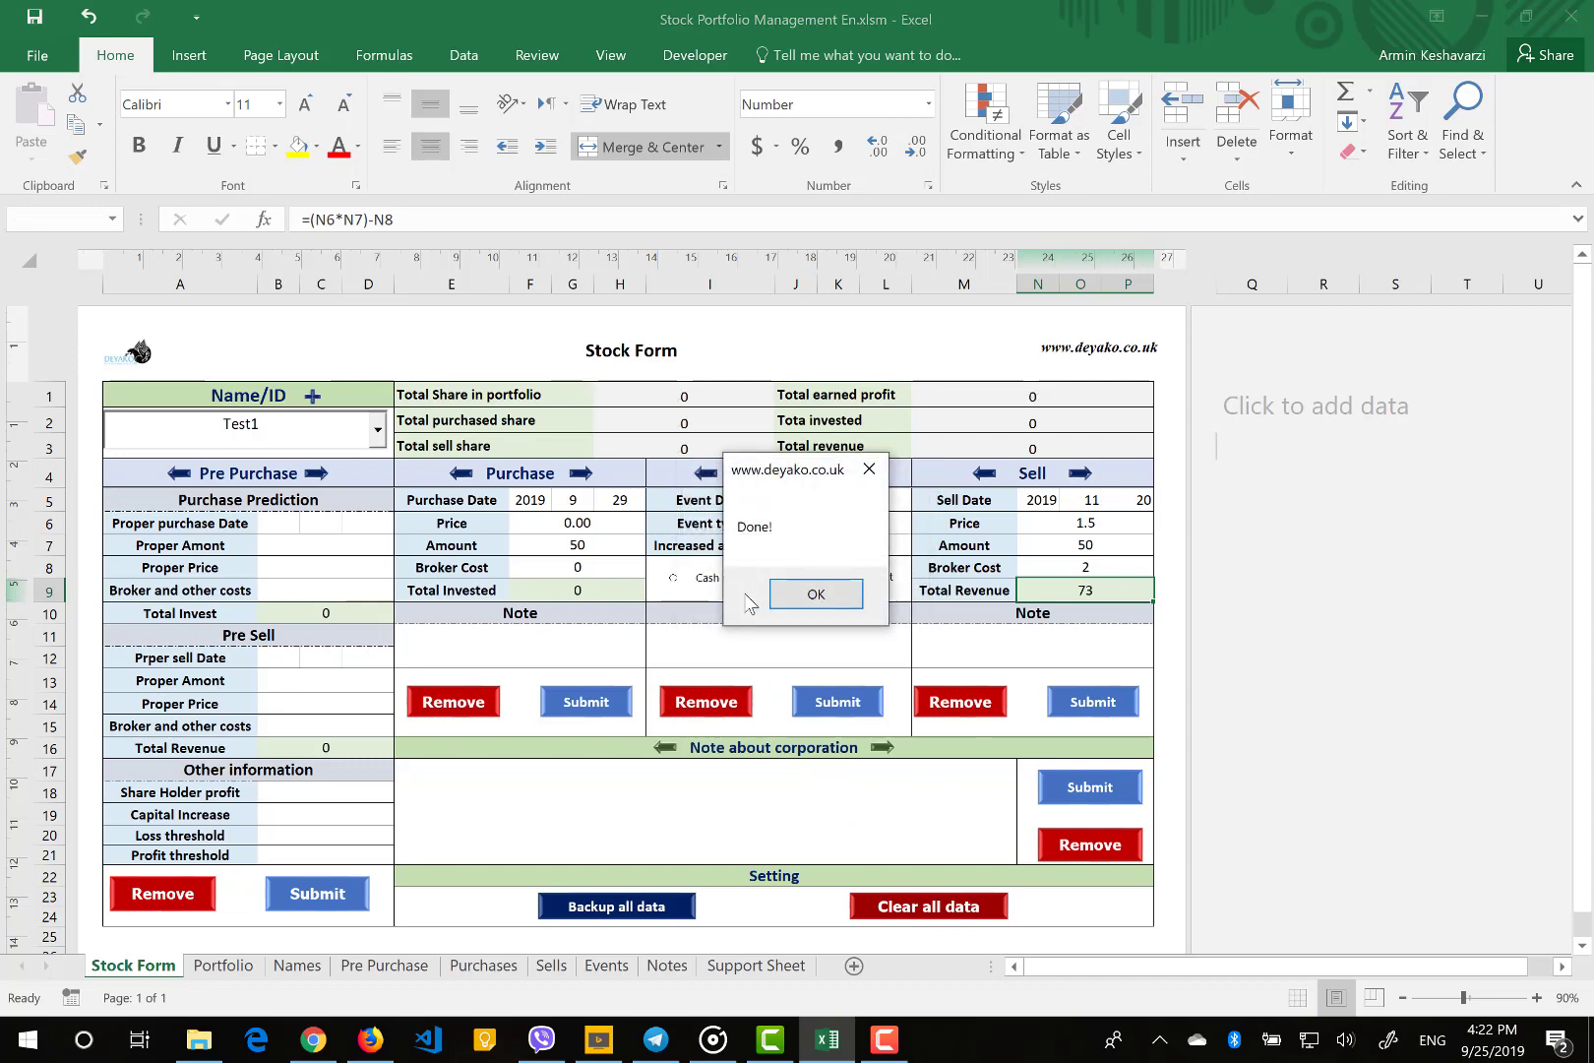
pyautogui.click(814, 595)
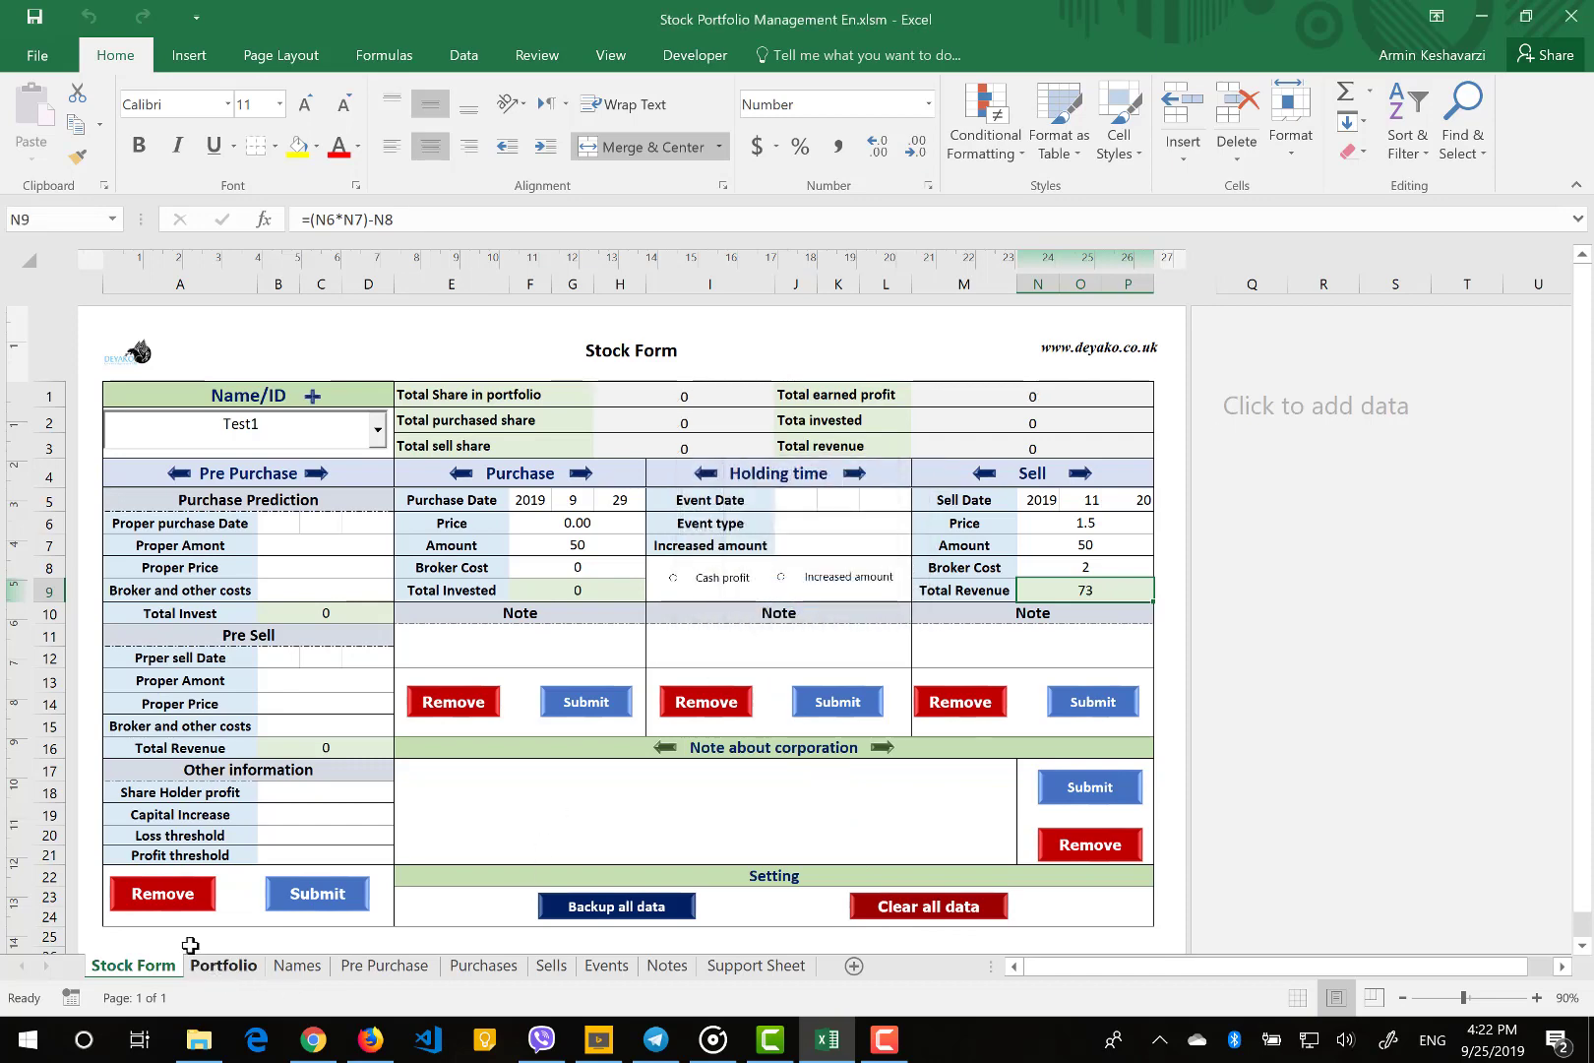
# Clear Test1 from the Stock Form's Name/ID field and dismiss the new-name form without adding it
pyautogui.click(378, 430)
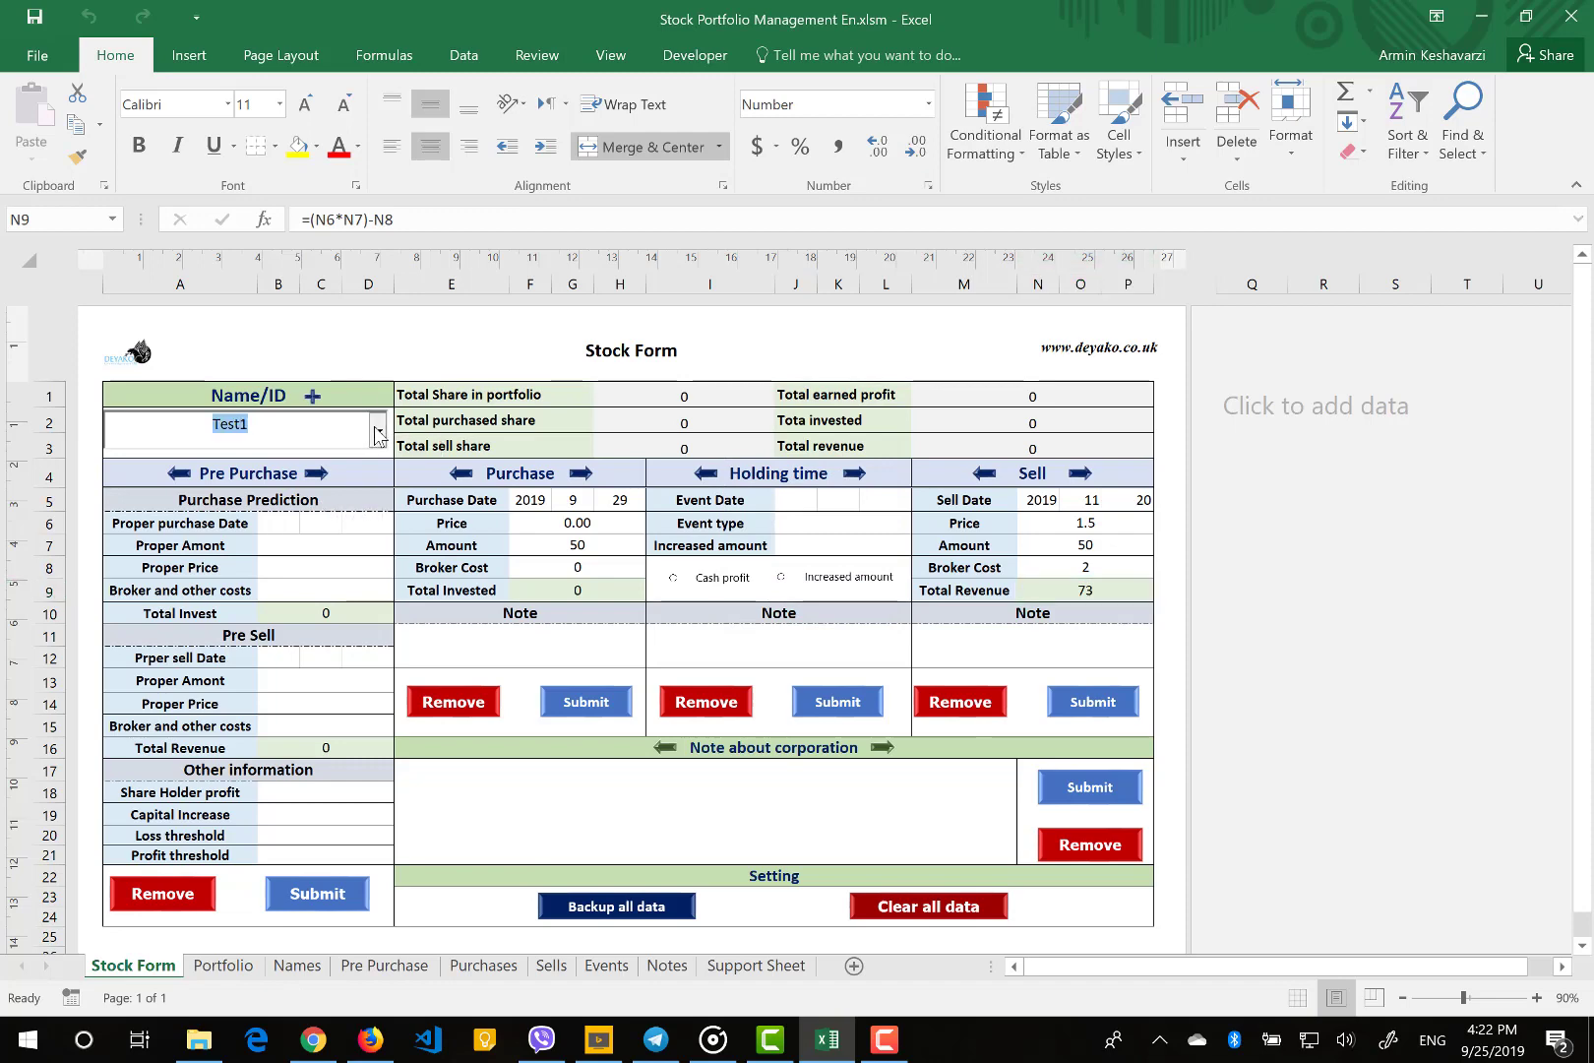
pyautogui.click(313, 423)
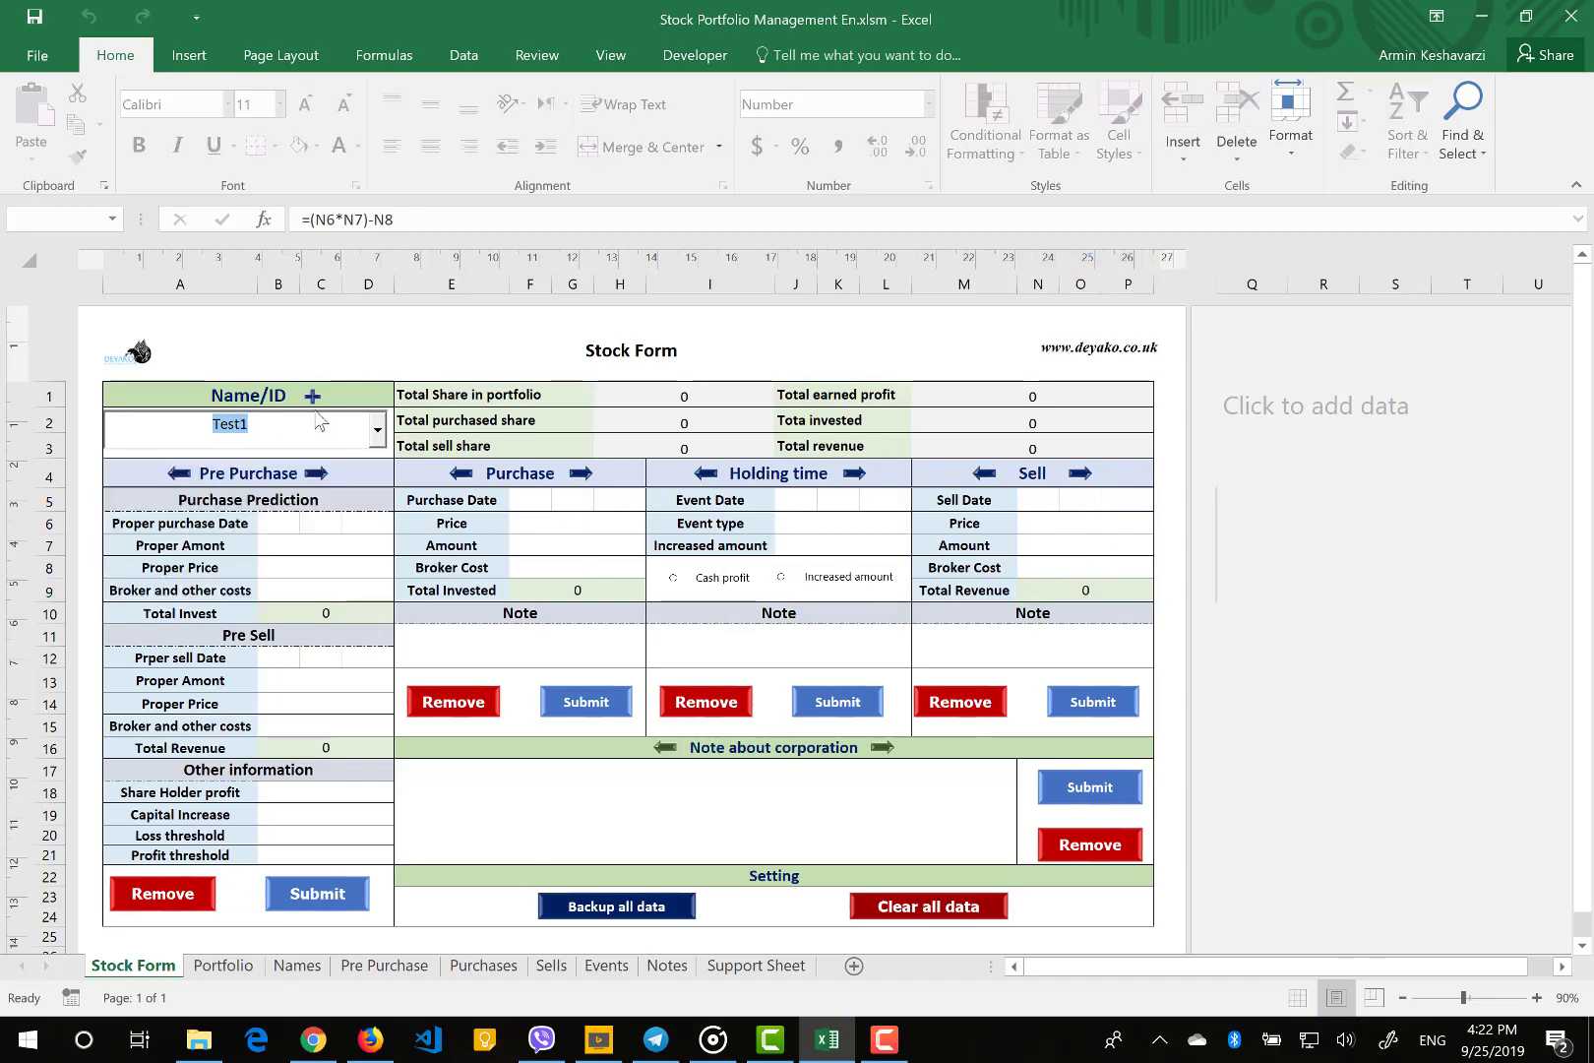
pyautogui.click(314, 404)
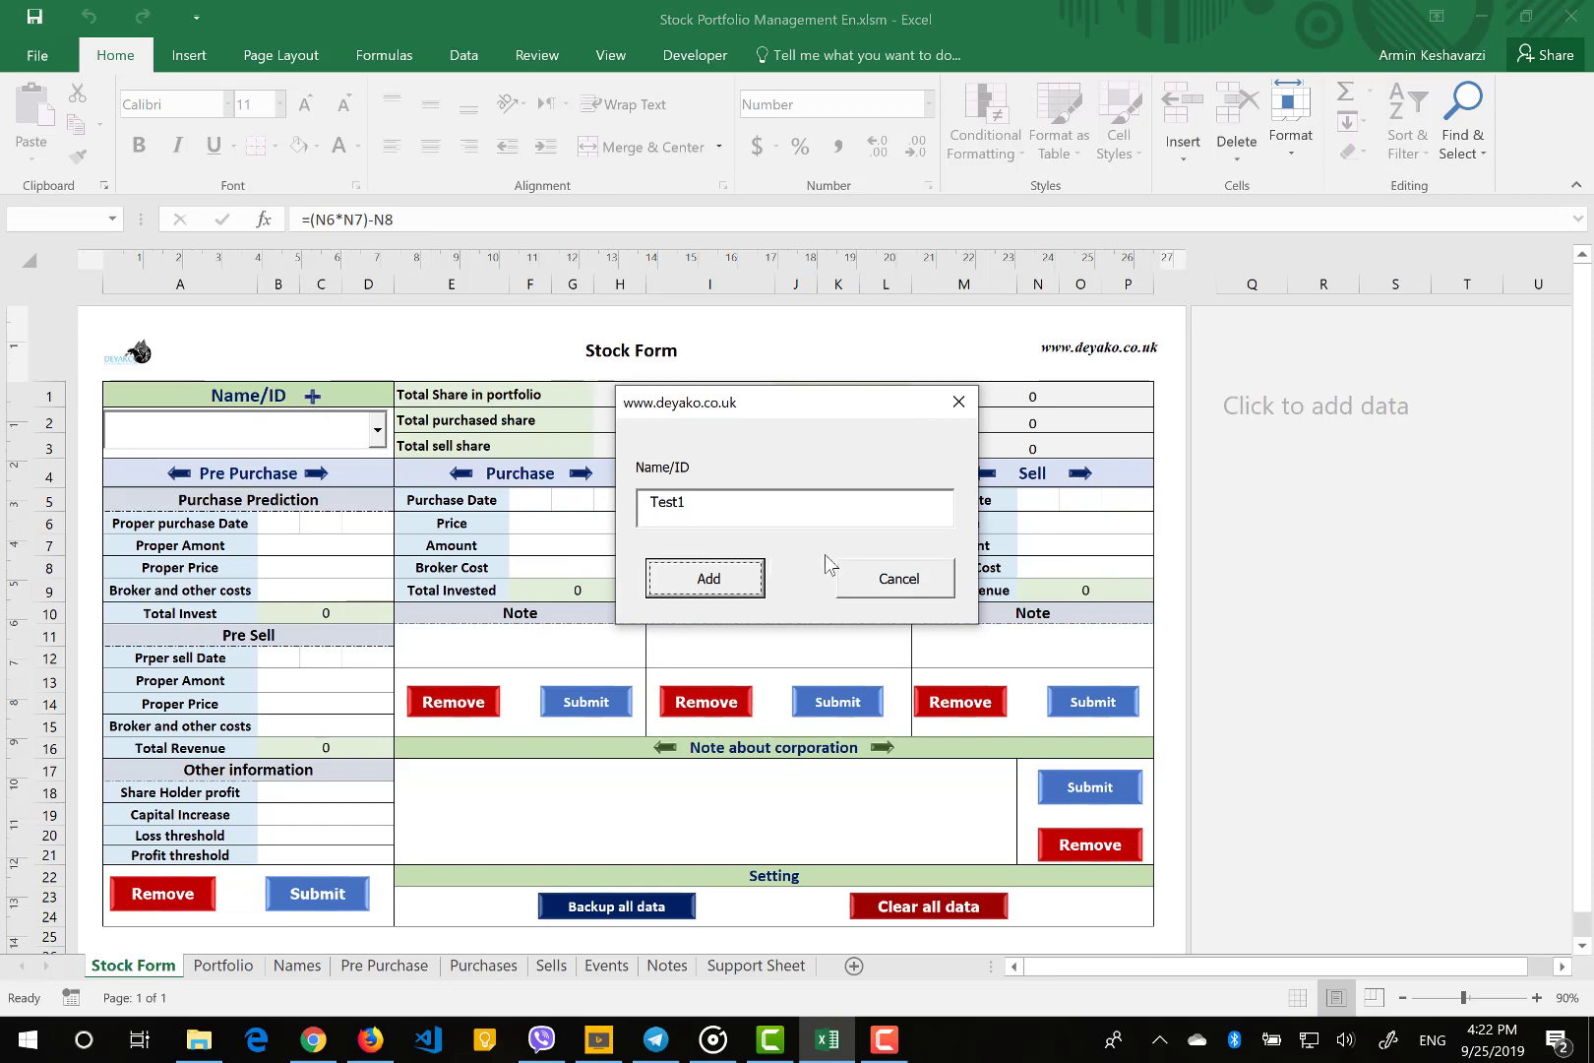
pyautogui.click(936, 580)
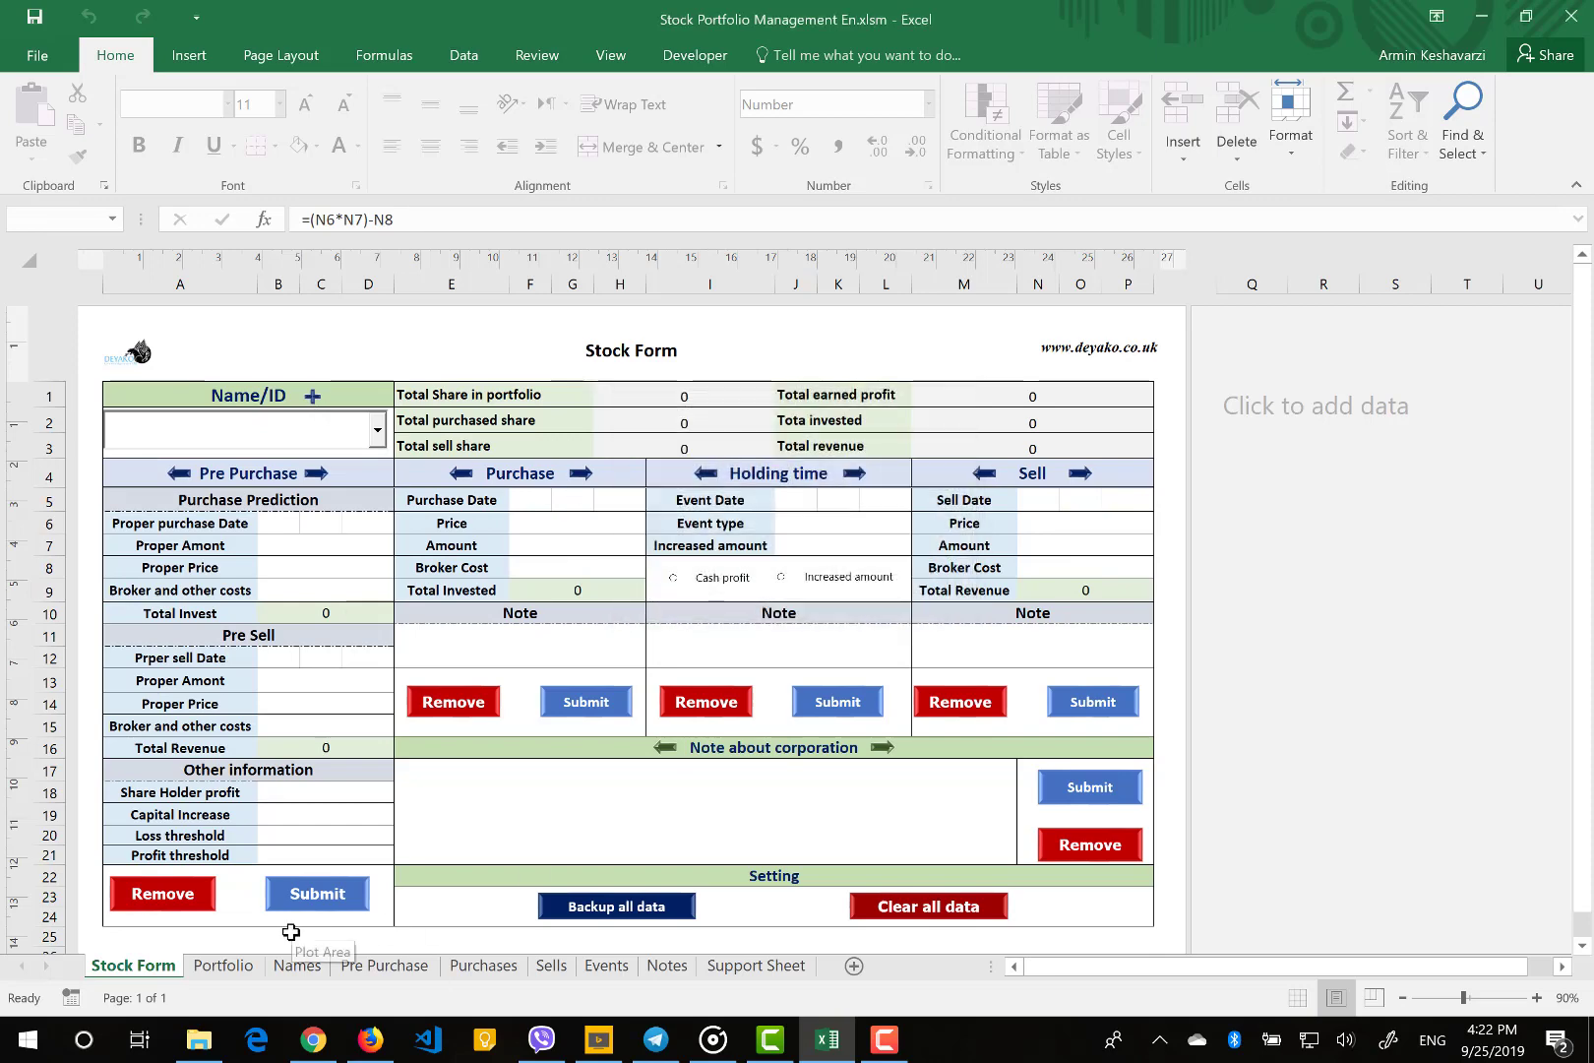
# Update the Portfolio sheet's report to reflect the cleared data and return to the Stock Form
pyautogui.click(236, 968)
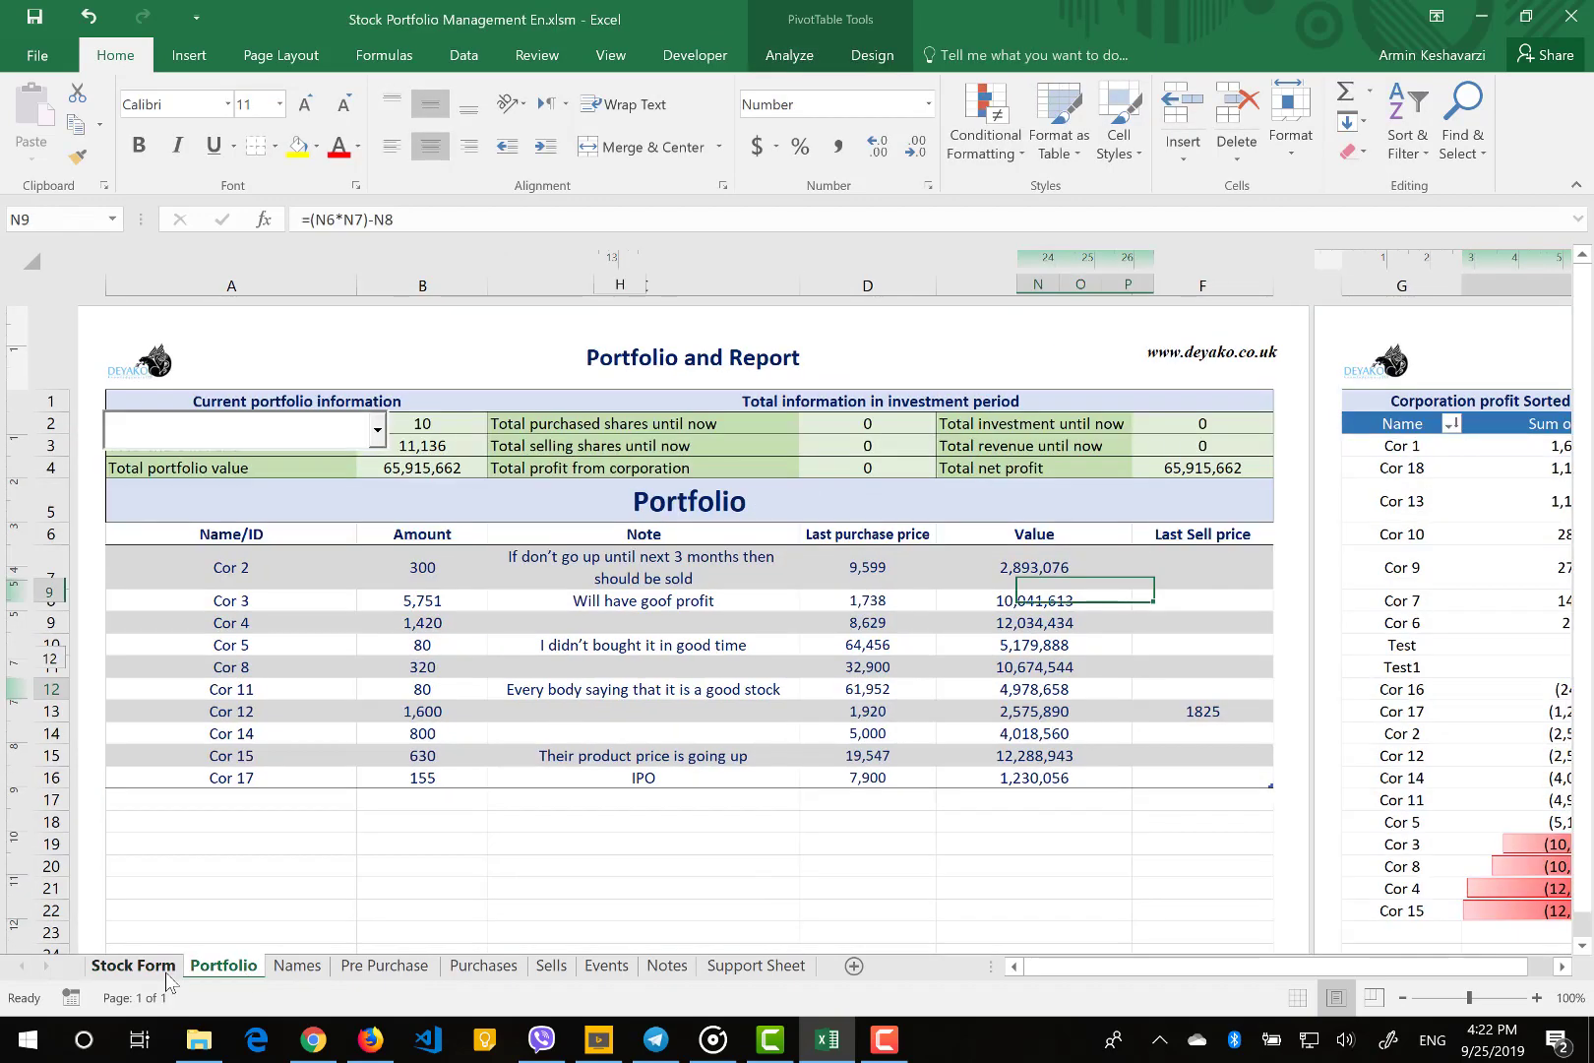
pyautogui.click(165, 970)
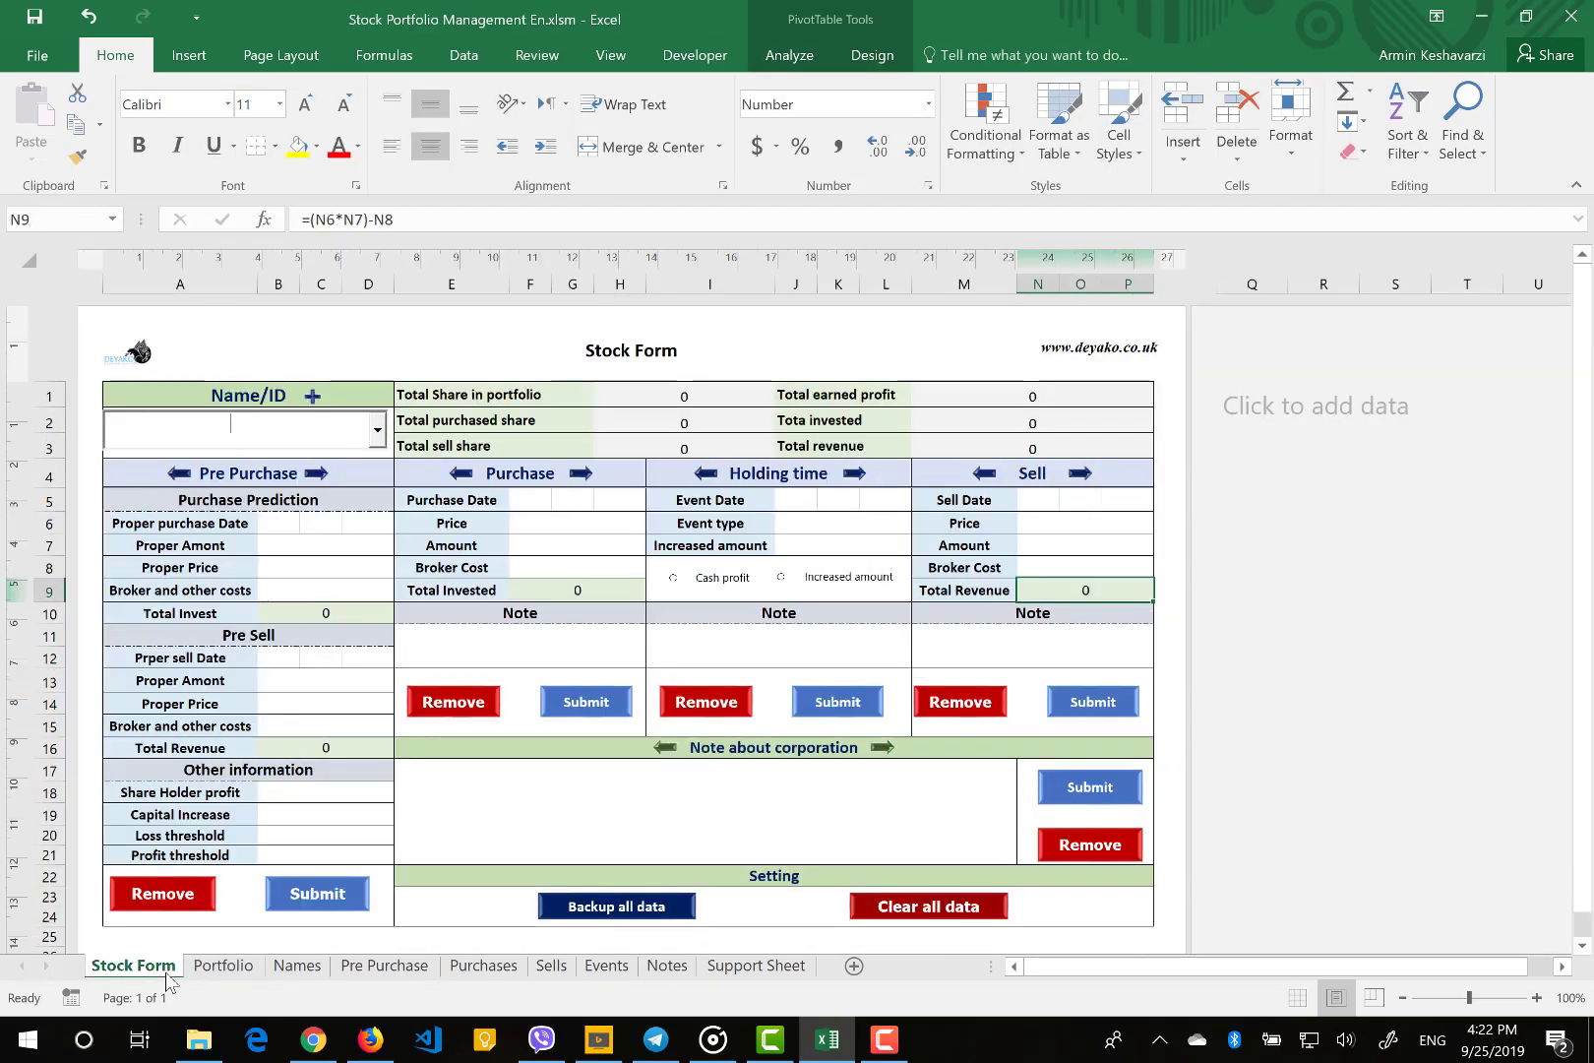
pyautogui.click(214, 969)
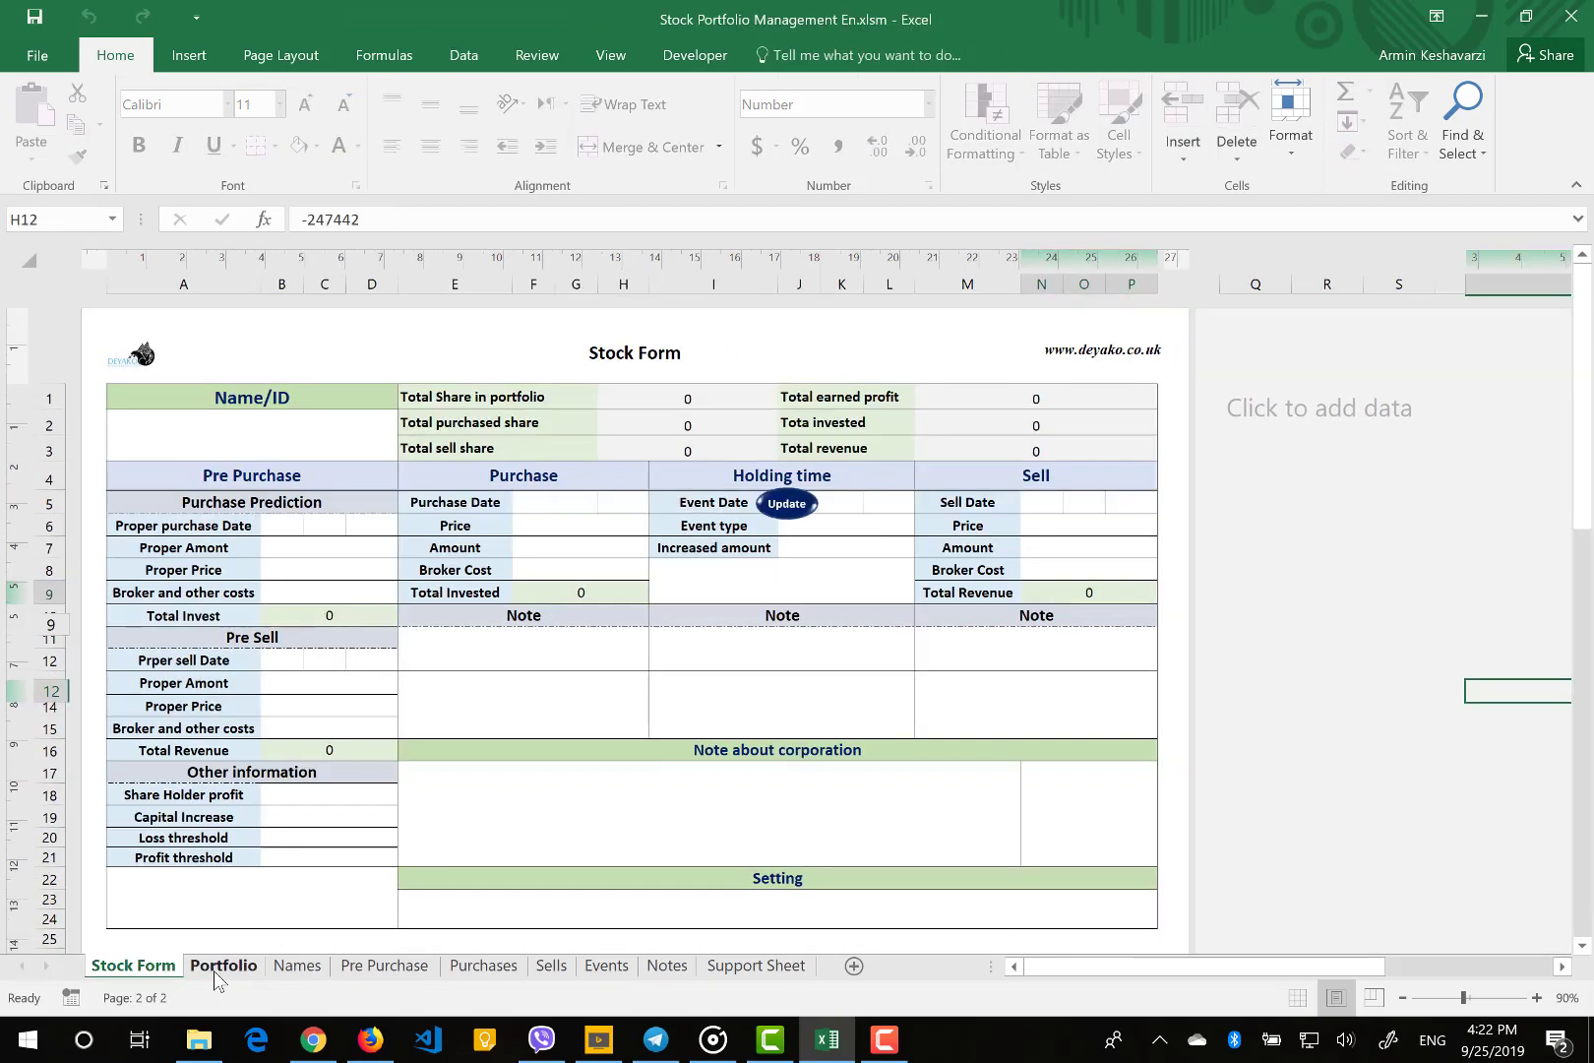
pyautogui.click(782, 509)
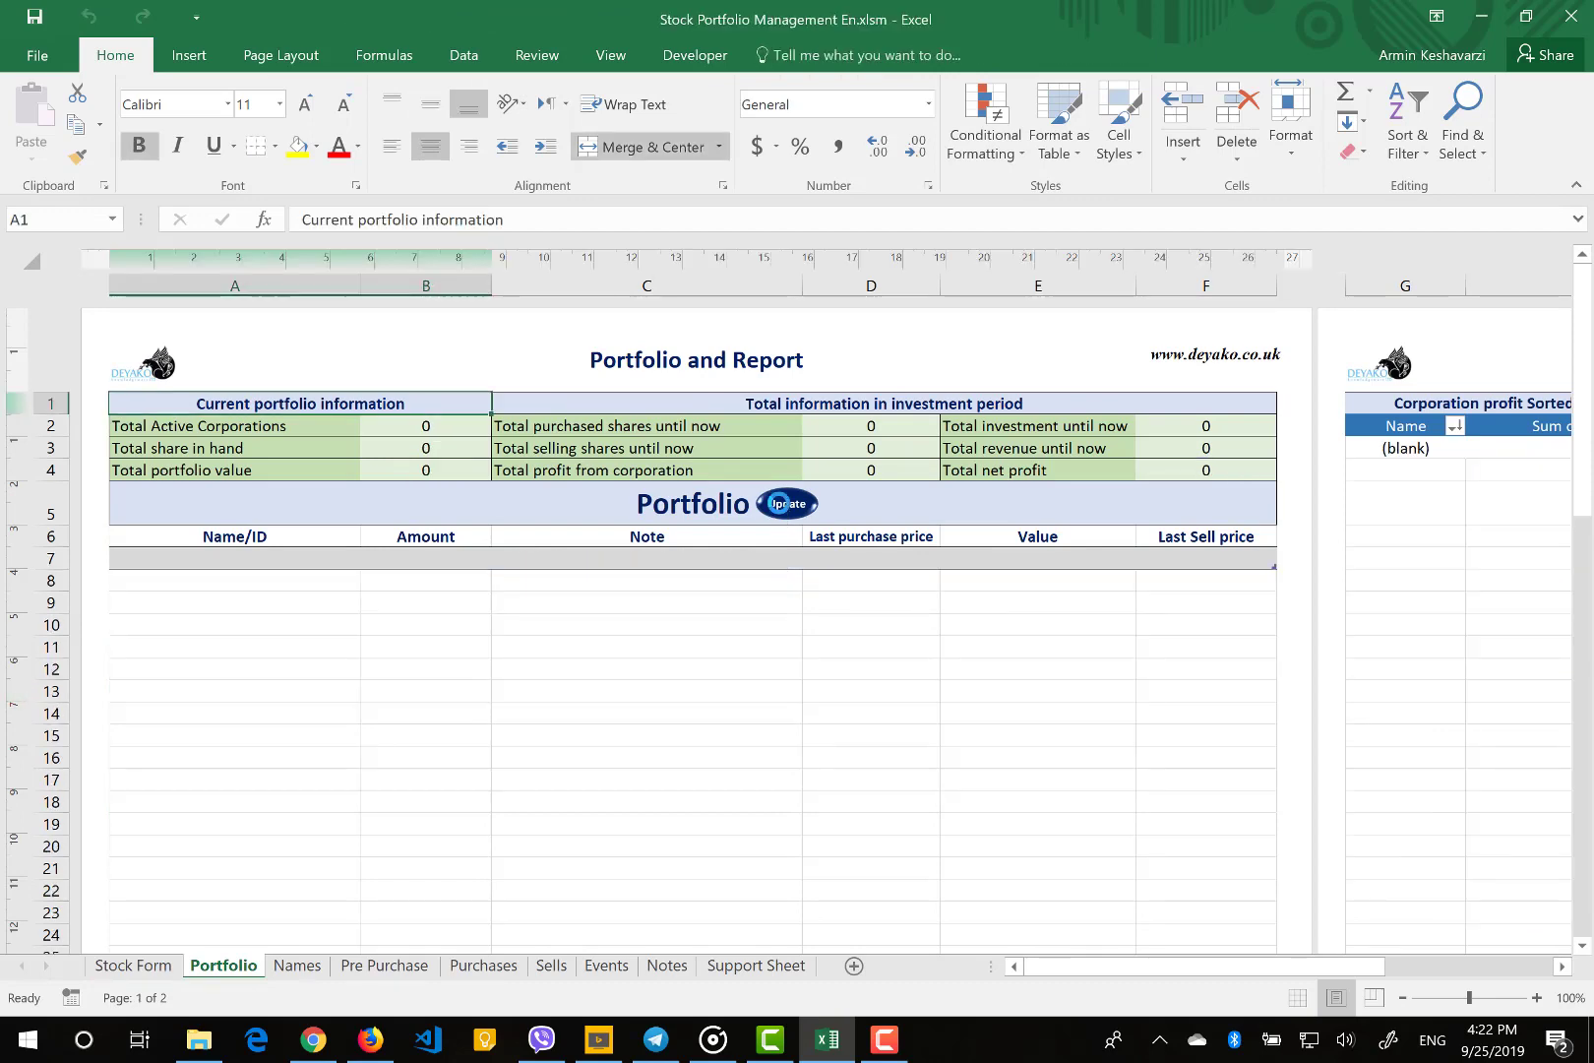
pyautogui.click(155, 962)
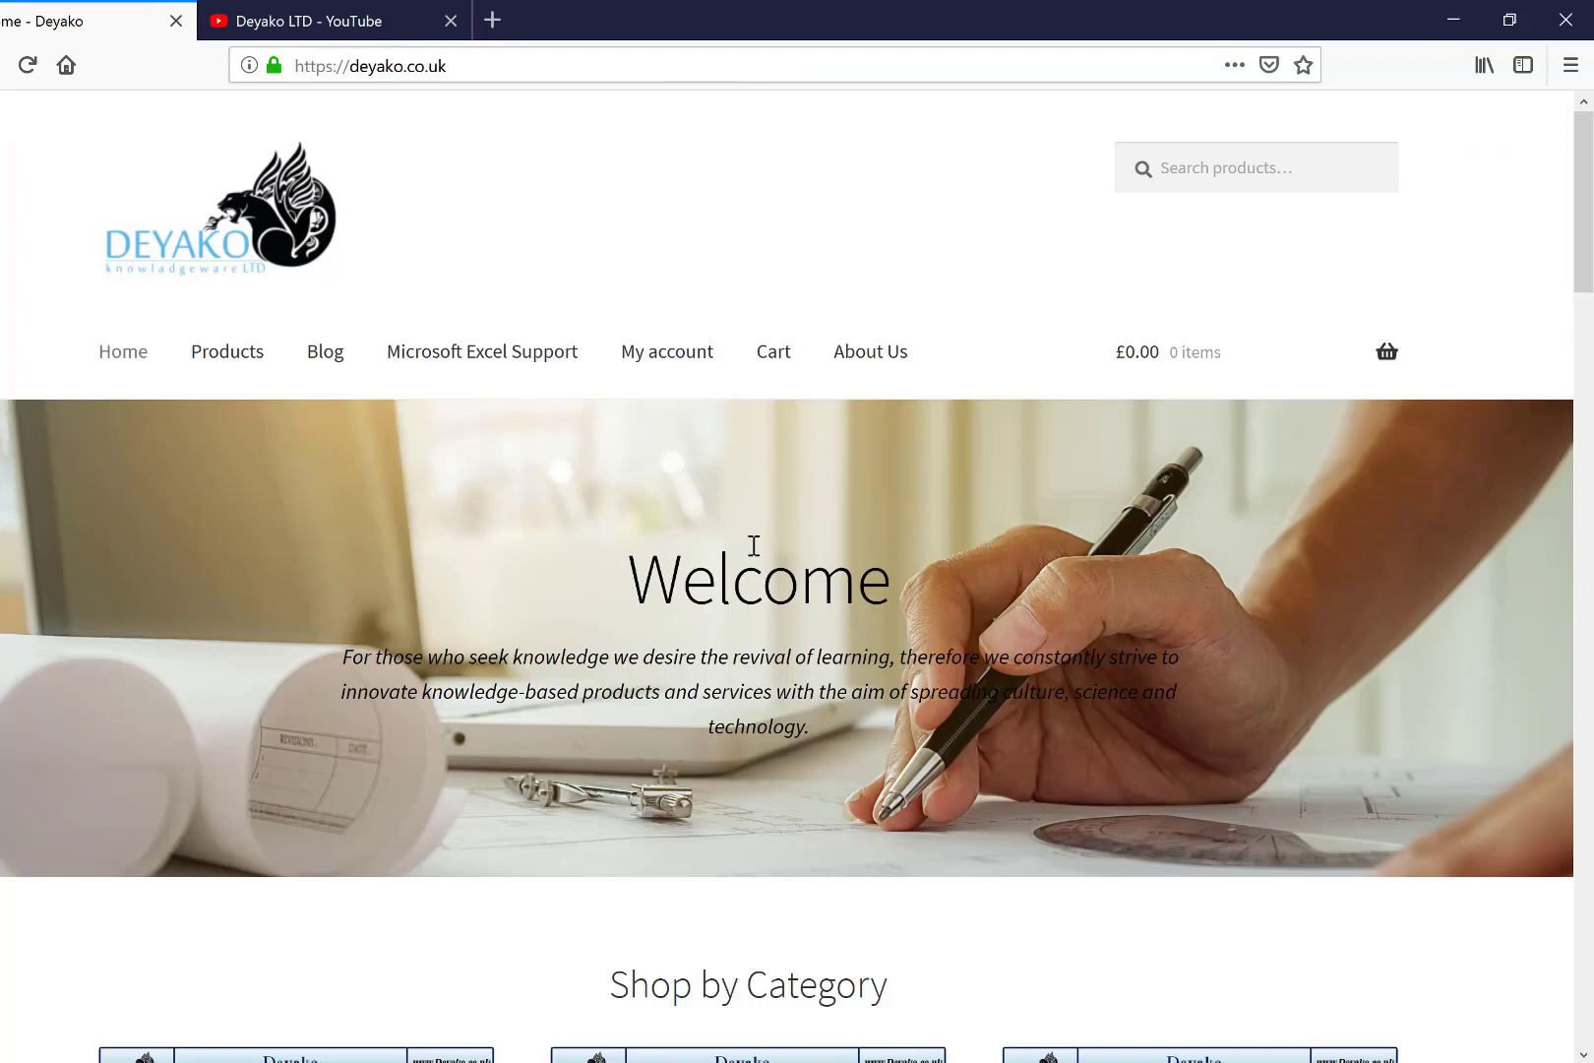
# Examine the software categories and new products on the Deyako website's home page in the browser
pyautogui.scroll(-13, 754, 545)
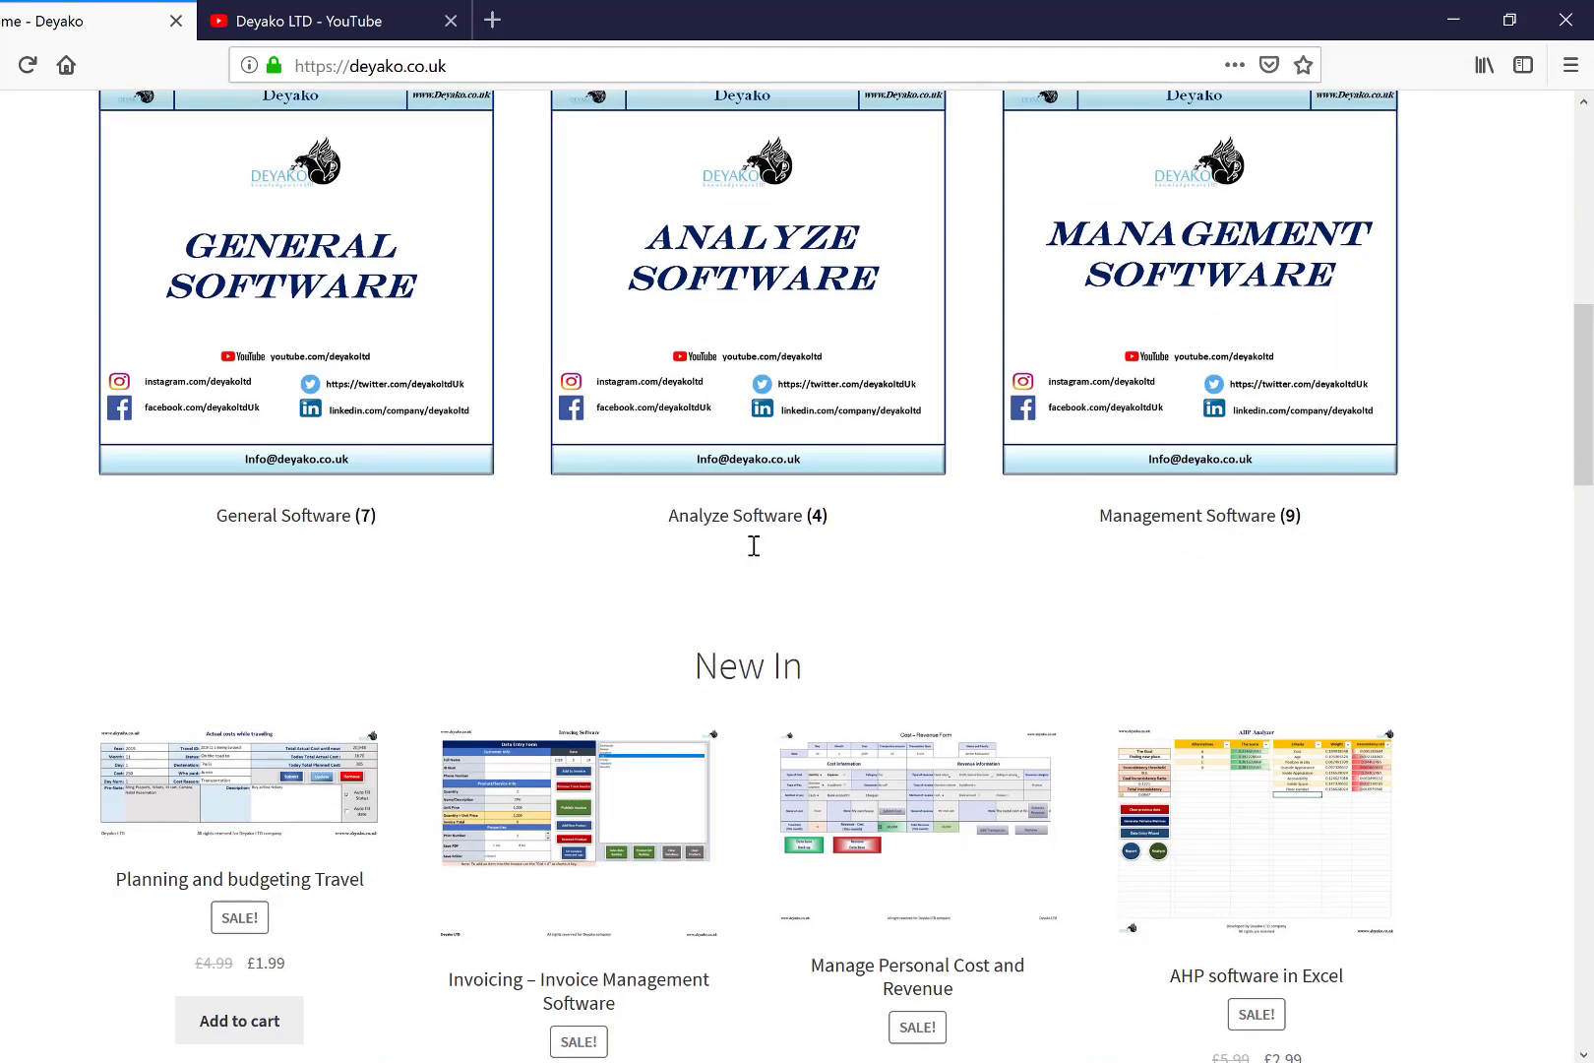